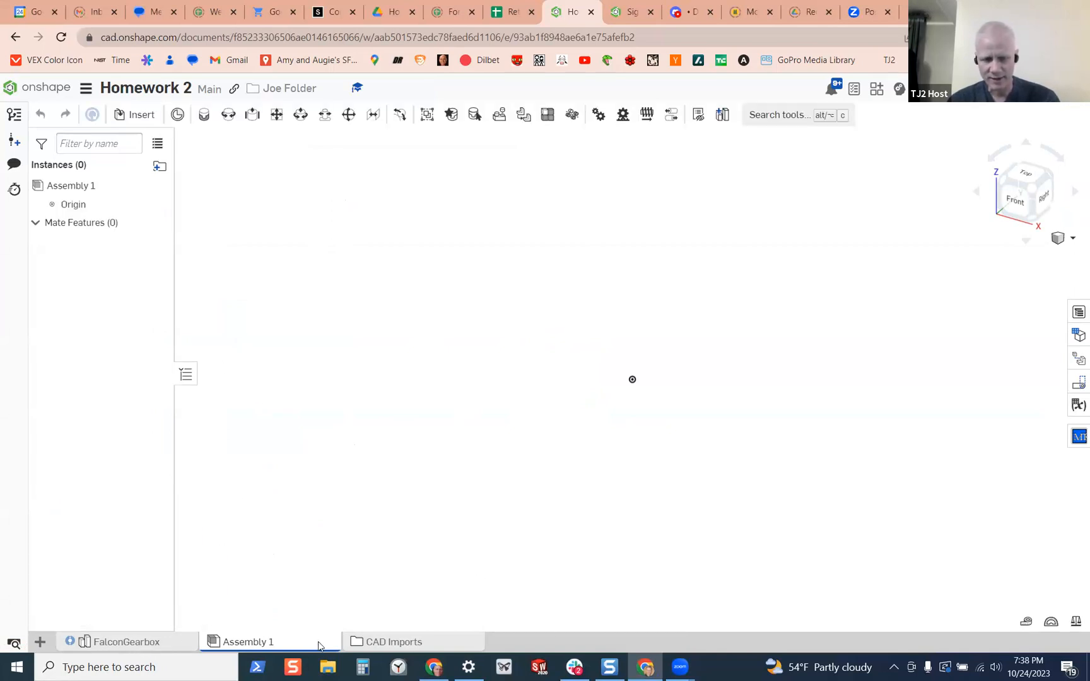
Examine the FalconGearbox part studio in Homework 2 and check the document's version history
{"action": "left_click", "coordinate": [132, 642]}
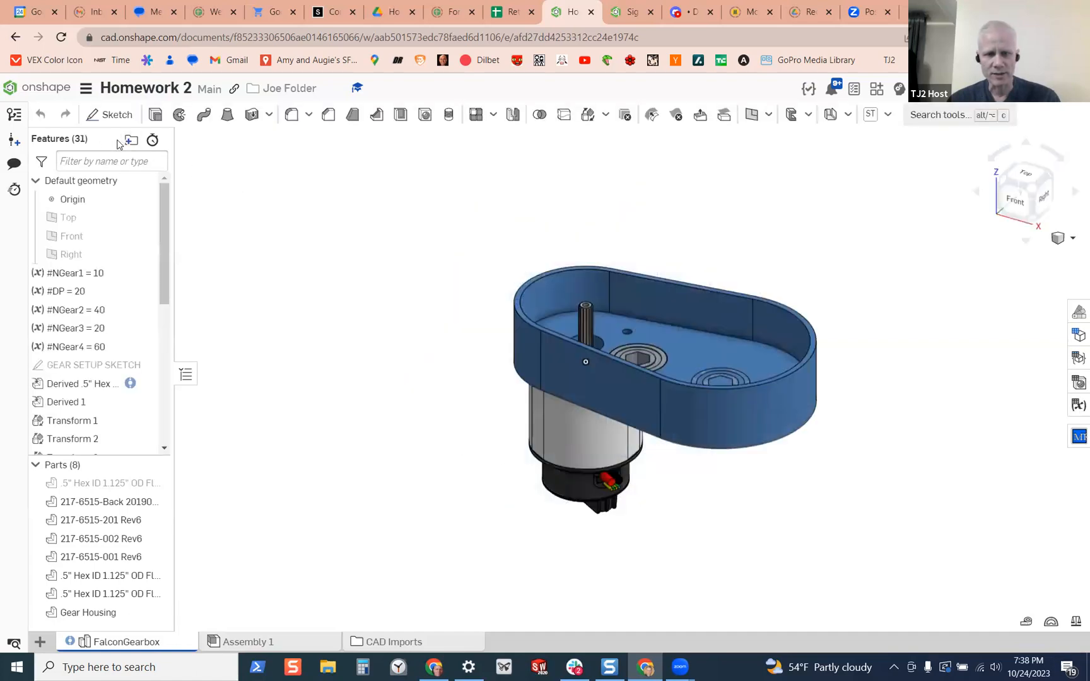
{"action": "right_click_drag", "start_coordinate": [529, 363], "coordinate": [258, 282]}
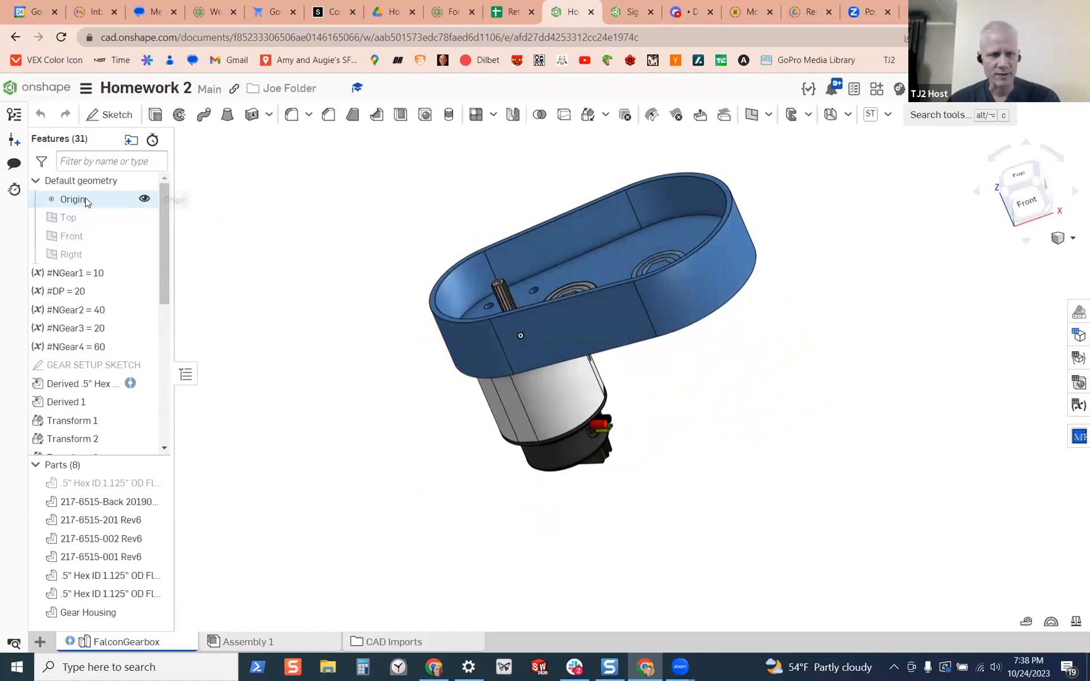
{"action": "left_click", "coordinate": [14, 114]}
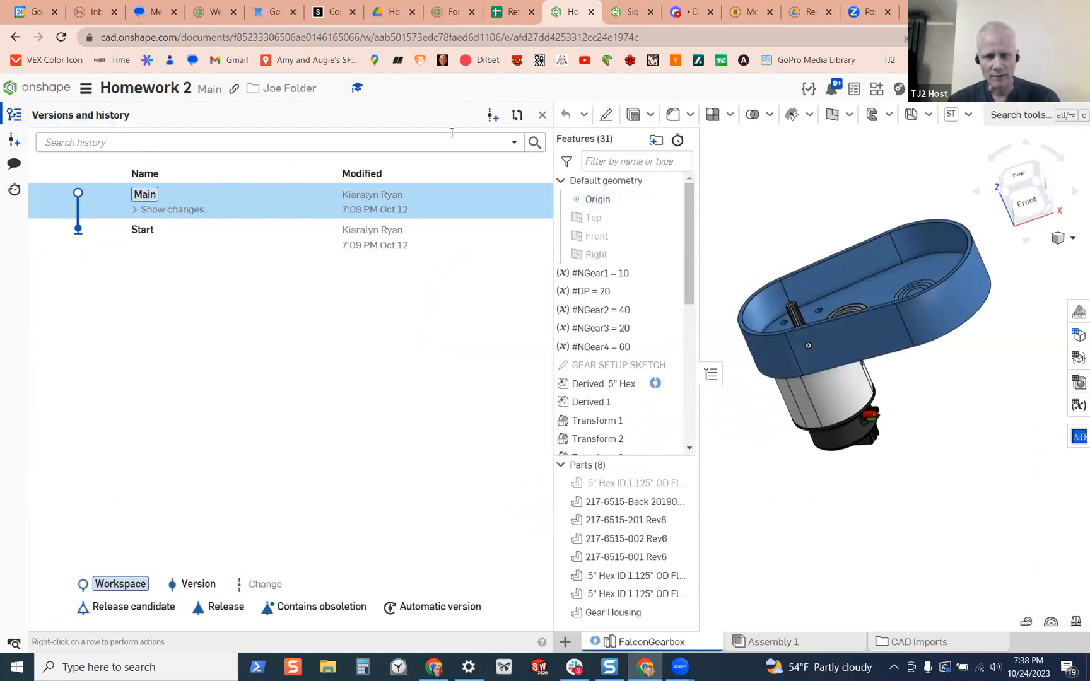
{"action": "left_click", "coordinate": [542, 118]}
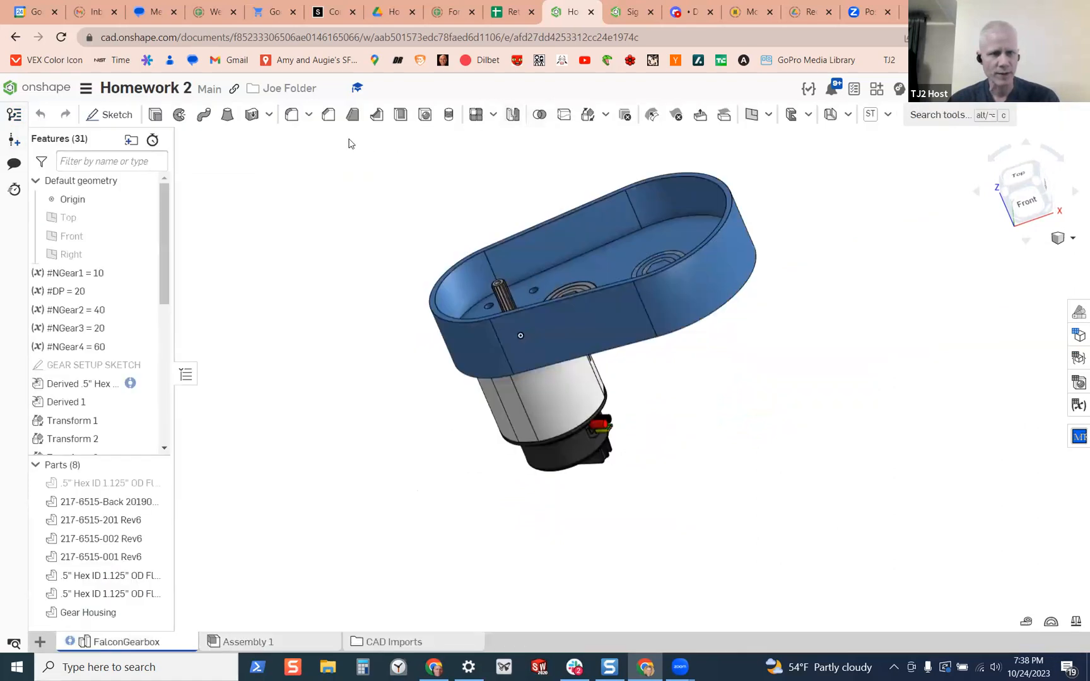
Open the recently used Two Stage Falcon Gearbox document and show its FalconGearbox part studio
{"action": "left_click", "coordinate": [47, 88]}
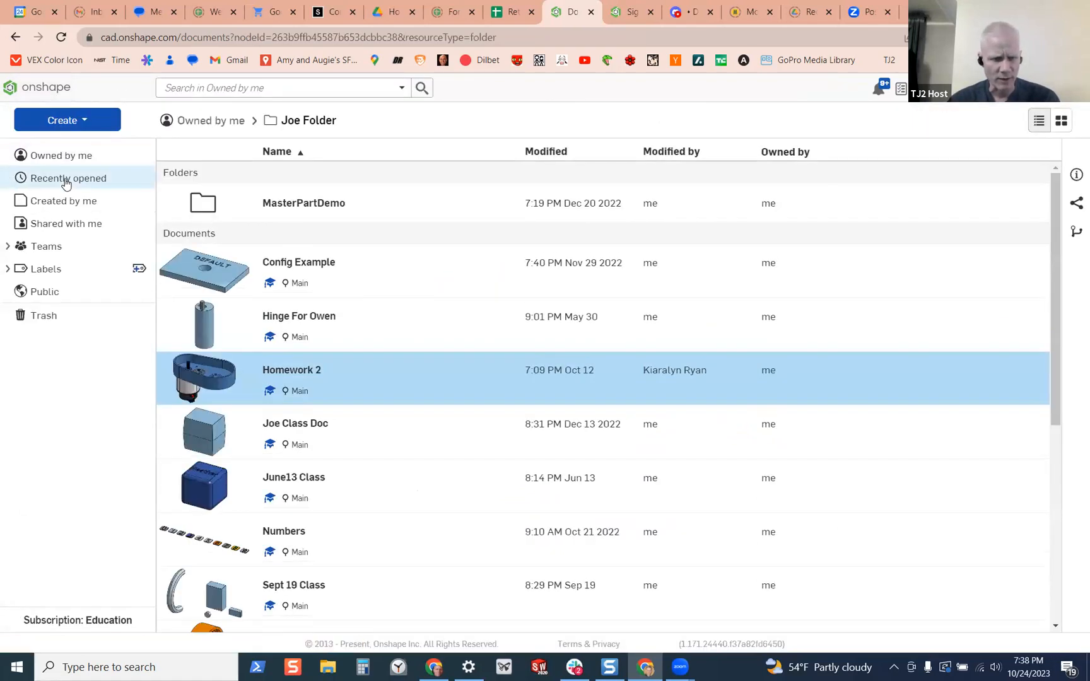
{"action": "left_click", "coordinate": [70, 178]}
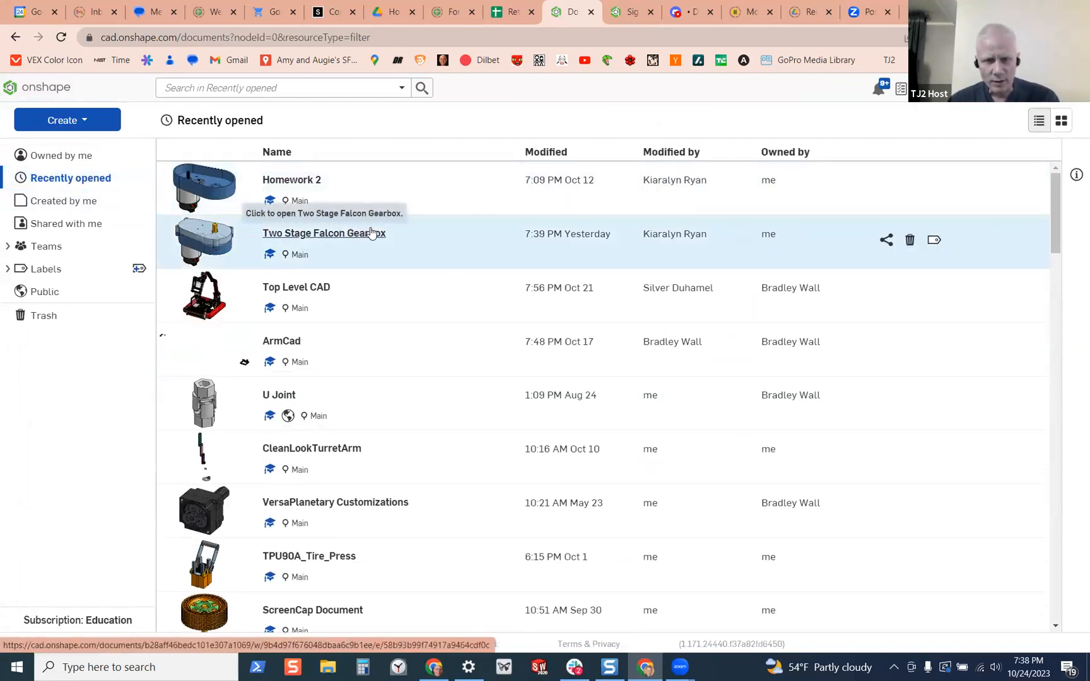
{"action": "left_click", "coordinate": [372, 238]}
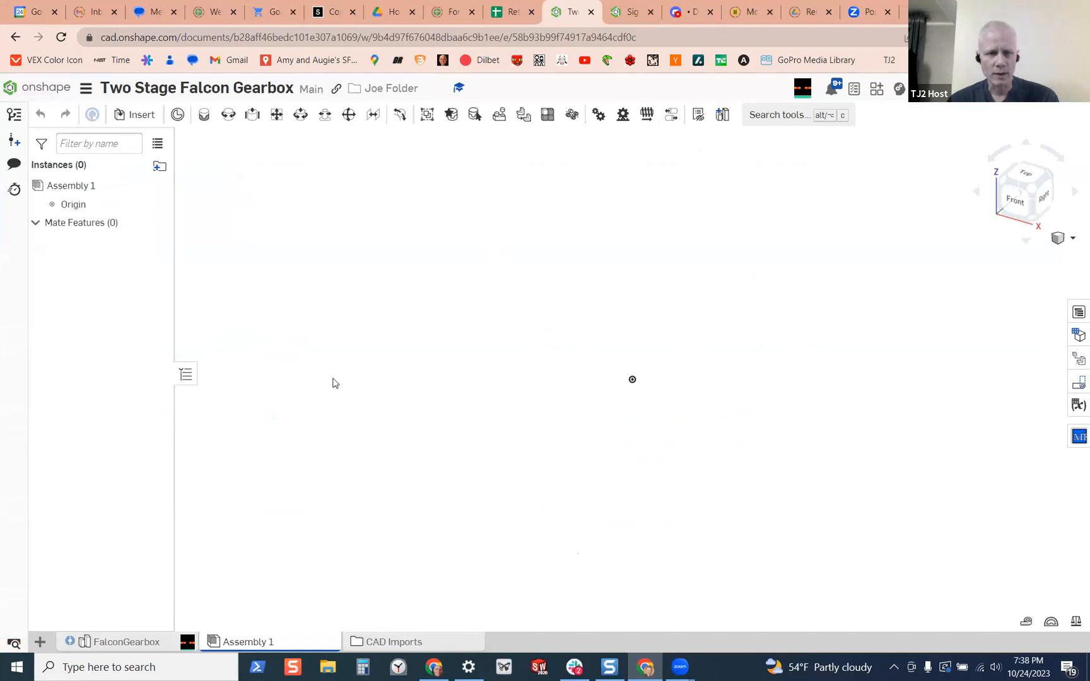
{"action": "left_click", "coordinate": [125, 643]}
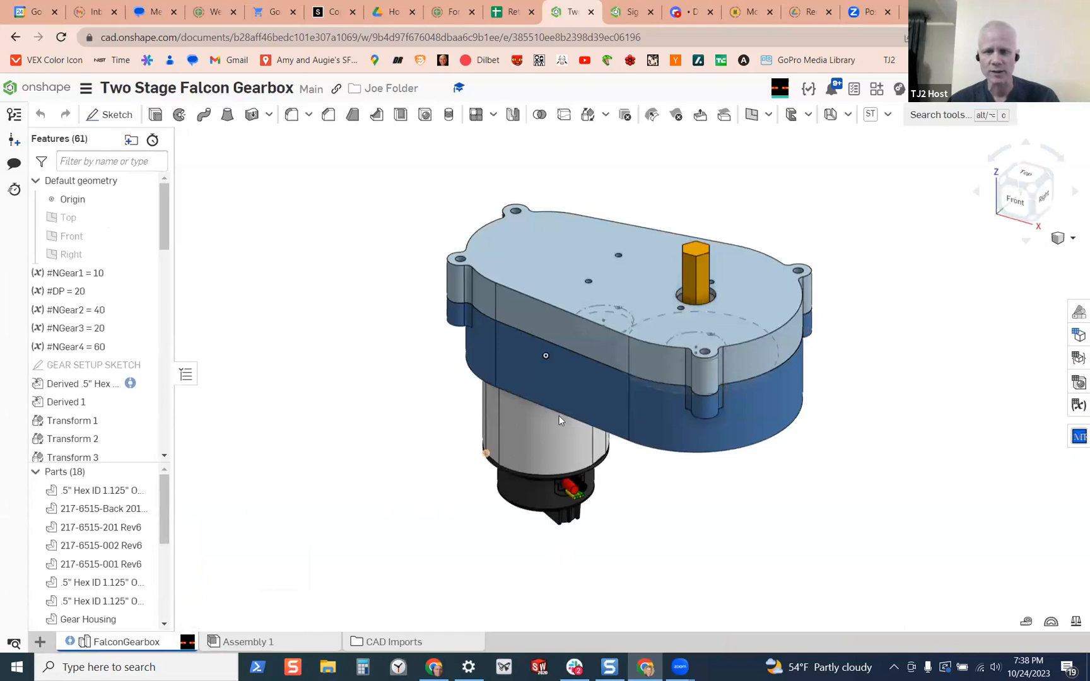
Create a section view of the gearbox through the axis of the housing's rounded end
{"action": "right_click_drag", "start_coordinate": [524, 346], "coordinate": [571, 382]}
{"action": "key", "text": "shift+x"}
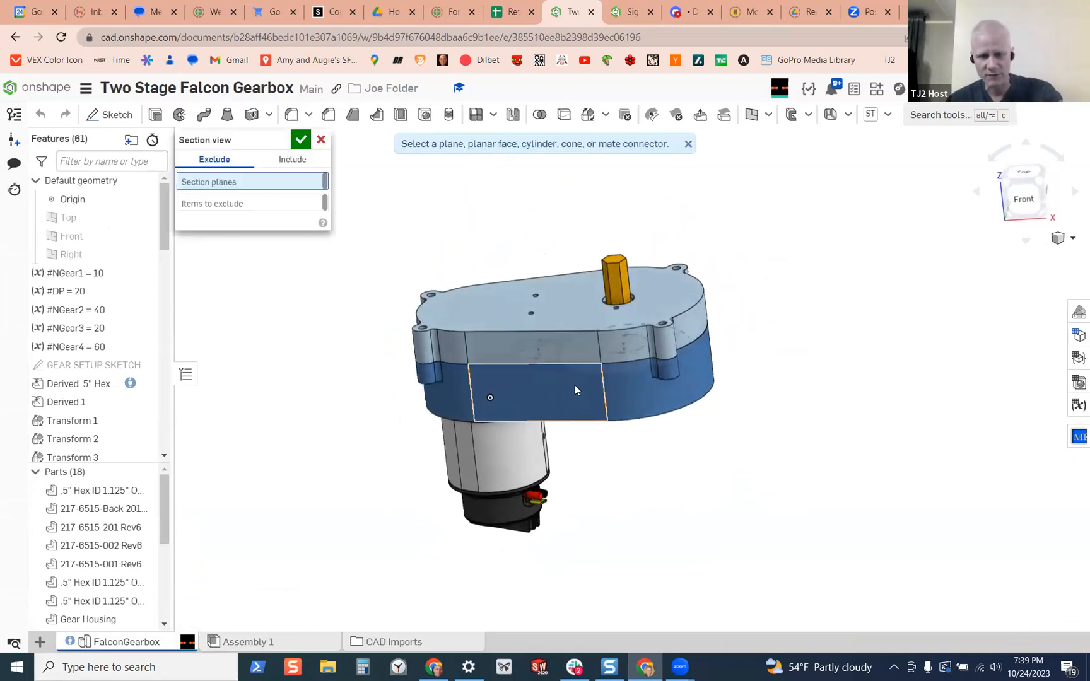
{"action": "left_click", "coordinate": [698, 381]}
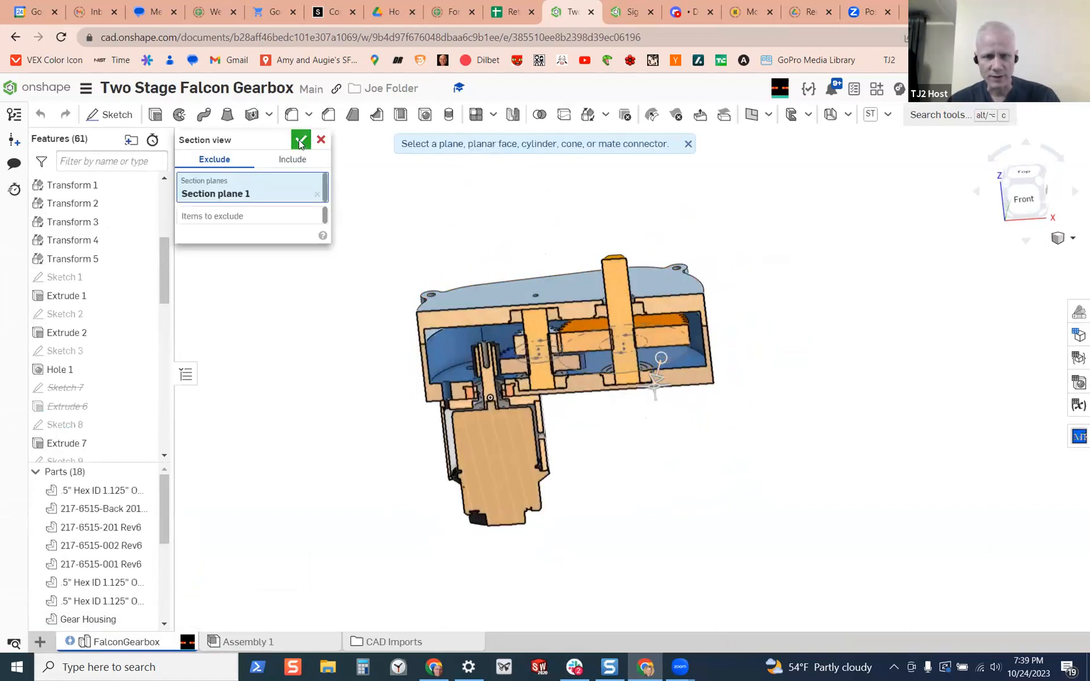
Examine the sectioned gearbox: the motor pinion, both gear stages, the hex shafts and how they sit in the housing
{"action": "right_click_drag", "start_coordinate": [565, 388], "coordinate": [536, 344]}
{"action": "scroll", "coordinate": [566, 318], "scroll_direction": "up", "scroll_amount": 5}
{"action": "scroll", "coordinate": [563, 278], "scroll_direction": "down", "scroll_amount": 3}
{"action": "scroll", "coordinate": [659, 333], "scroll_direction": "down", "scroll_amount": 2}
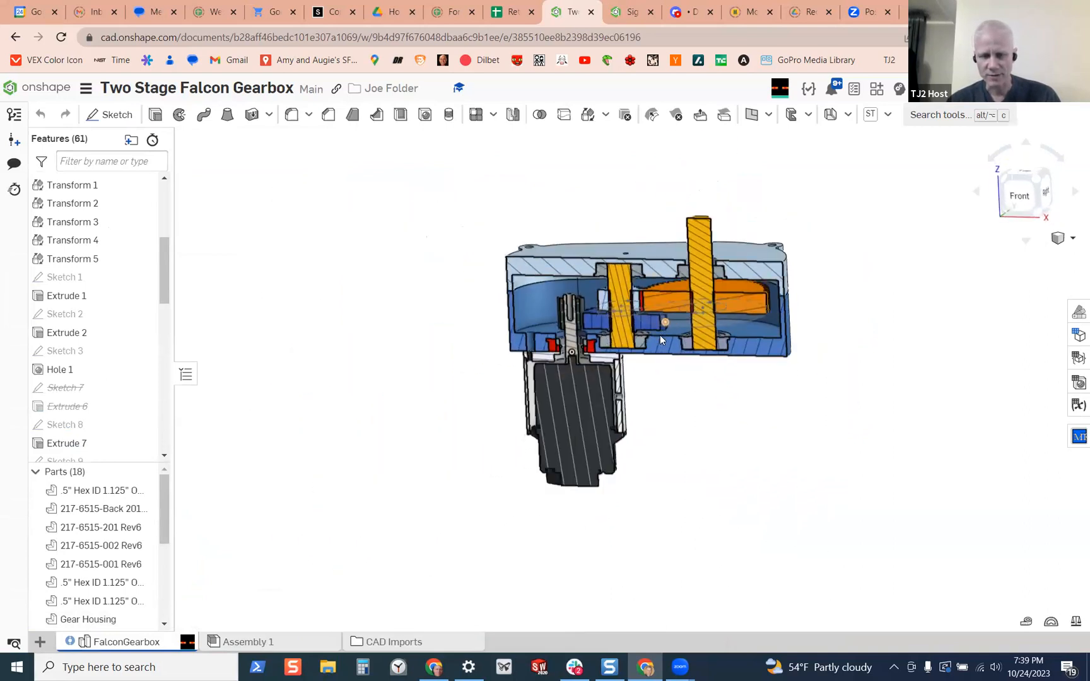
{"action": "scroll", "coordinate": [655, 333], "scroll_direction": "up", "scroll_amount": 4}
{"action": "scroll", "coordinate": [656, 331], "scroll_direction": "up", "scroll_amount": 3}
{"action": "right_click_drag", "start_coordinate": [635, 304], "coordinate": [651, 327]}
{"action": "scroll", "coordinate": [674, 244], "scroll_direction": "down", "scroll_amount": 2}
{"action": "scroll", "coordinate": [631, 216], "scroll_direction": "up", "scroll_amount": 2}
{"action": "mouse_move", "coordinate": [616, 218]}
{"action": "right_mouse_down"}
{"action": "mouse_move", "coordinate": [602, 191]}
{"action": "mouse_move", "coordinate": [601, 240]}
{"action": "right_mouse_up"}
{"action": "scroll", "coordinate": [653, 254], "scroll_direction": "down", "scroll_amount": 2}
{"action": "right_click_drag", "start_coordinate": [670, 255], "coordinate": [599, 272]}
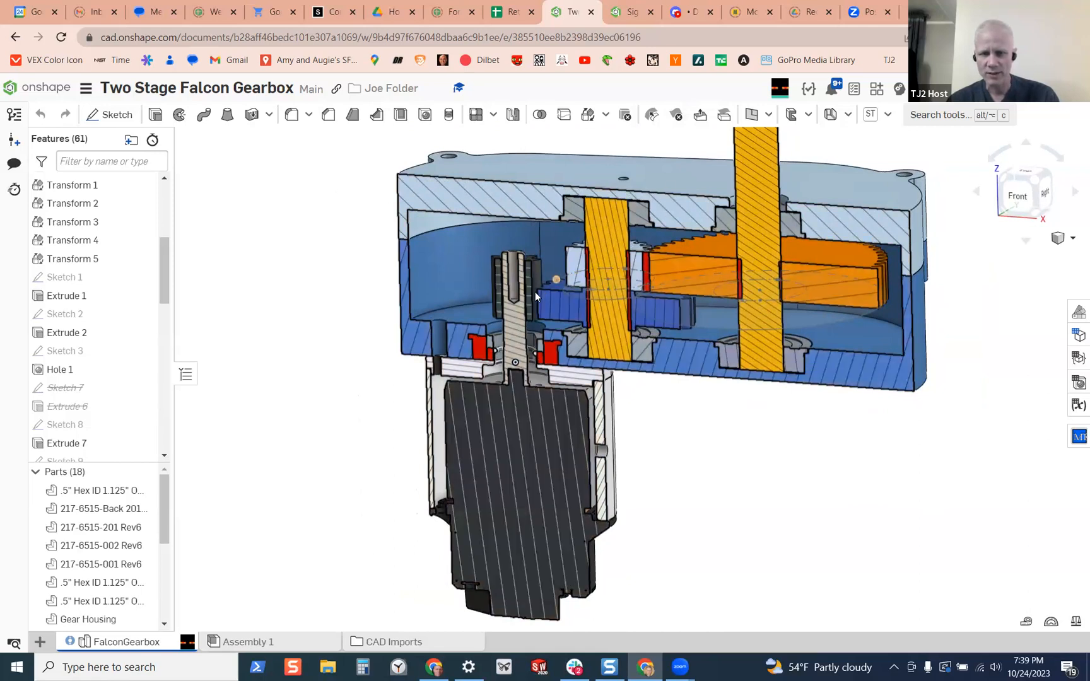
{"action": "scroll", "coordinate": [613, 304], "scroll_direction": "down", "scroll_amount": 2}
{"action": "middle_click_drag", "start_coordinate": [622, 311], "coordinate": [635, 311]}
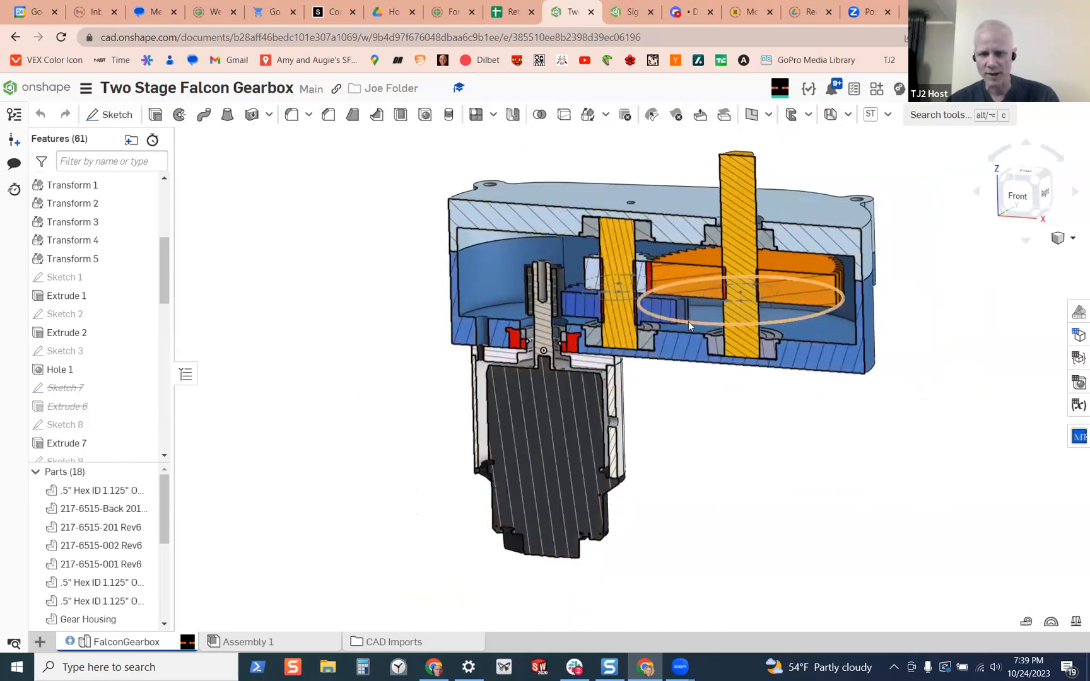
{"action": "scroll", "coordinate": [771, 329], "scroll_direction": "down", "scroll_amount": 3}
{"action": "scroll", "coordinate": [768, 318], "scroll_direction": "up", "scroll_amount": 7}
{"action": "right_click_drag", "start_coordinate": [743, 310], "coordinate": [733, 177]}
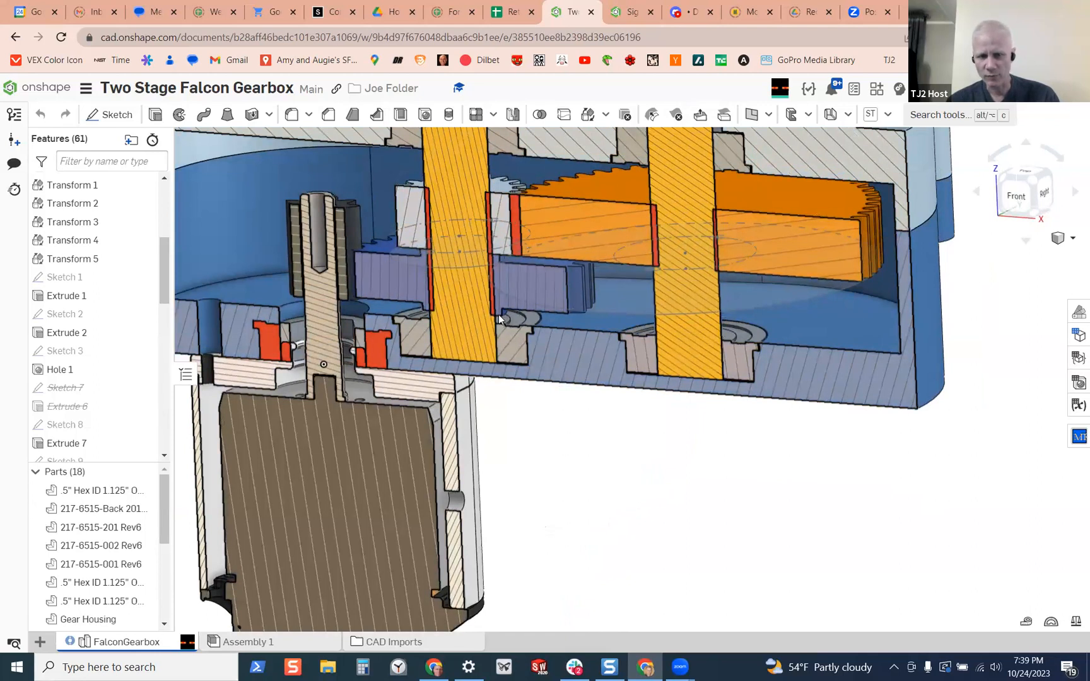
{"action": "scroll", "coordinate": [340, 328], "scroll_direction": "down", "scroll_amount": 2}
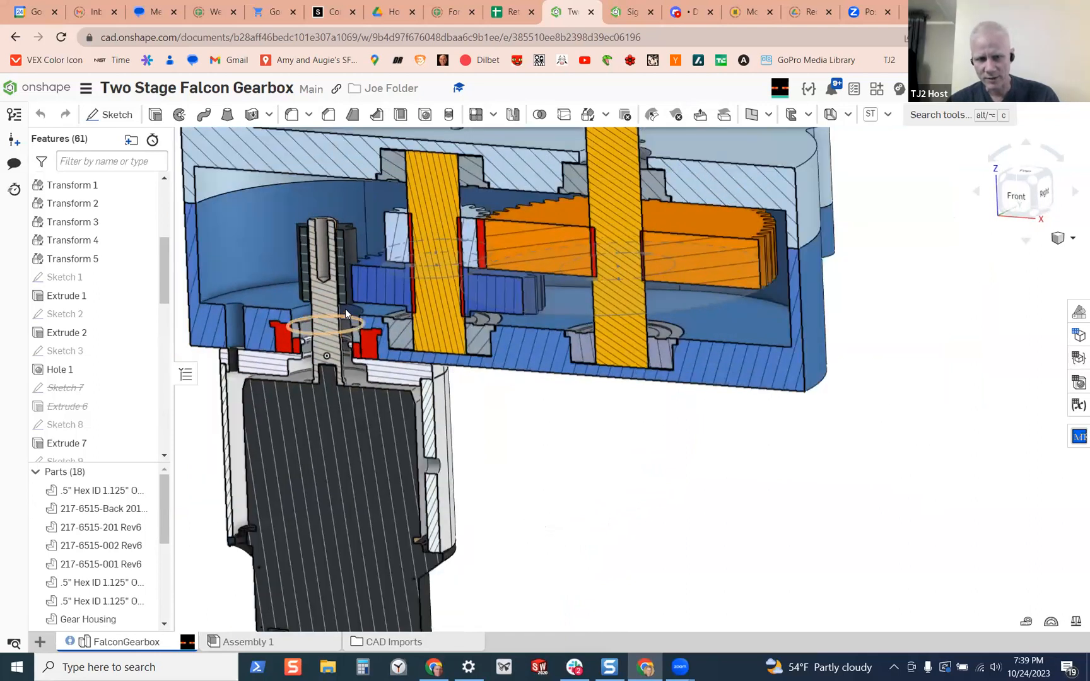
{"action": "right_click_drag", "start_coordinate": [580, 308], "coordinate": [559, 319]}
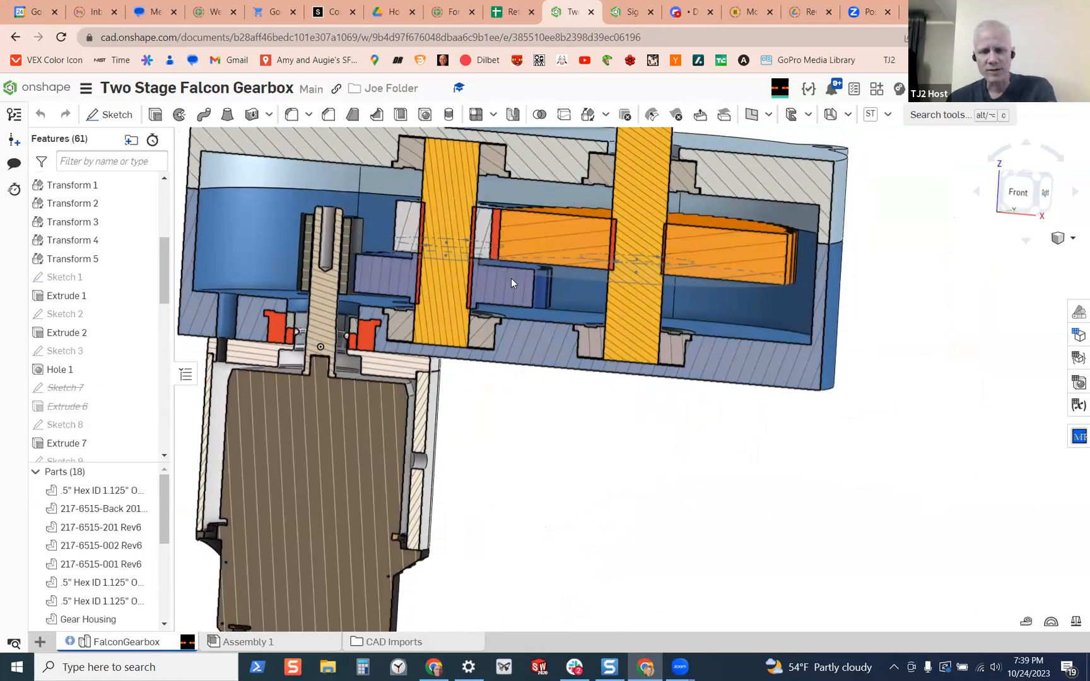
{"action": "right_click_drag", "start_coordinate": [313, 337], "coordinate": [407, 333]}
{"action": "mouse_move", "coordinate": [778, 308]}
{"action": "right_mouse_down"}
{"action": "mouse_move", "coordinate": [763, 318]}
{"action": "mouse_move", "coordinate": [782, 316]}
{"action": "right_mouse_up"}
{"action": "scroll", "coordinate": [869, 322], "scroll_direction": "down", "scroll_amount": 4}
{"action": "right_click_drag", "start_coordinate": [678, 238], "coordinate": [652, 240]}
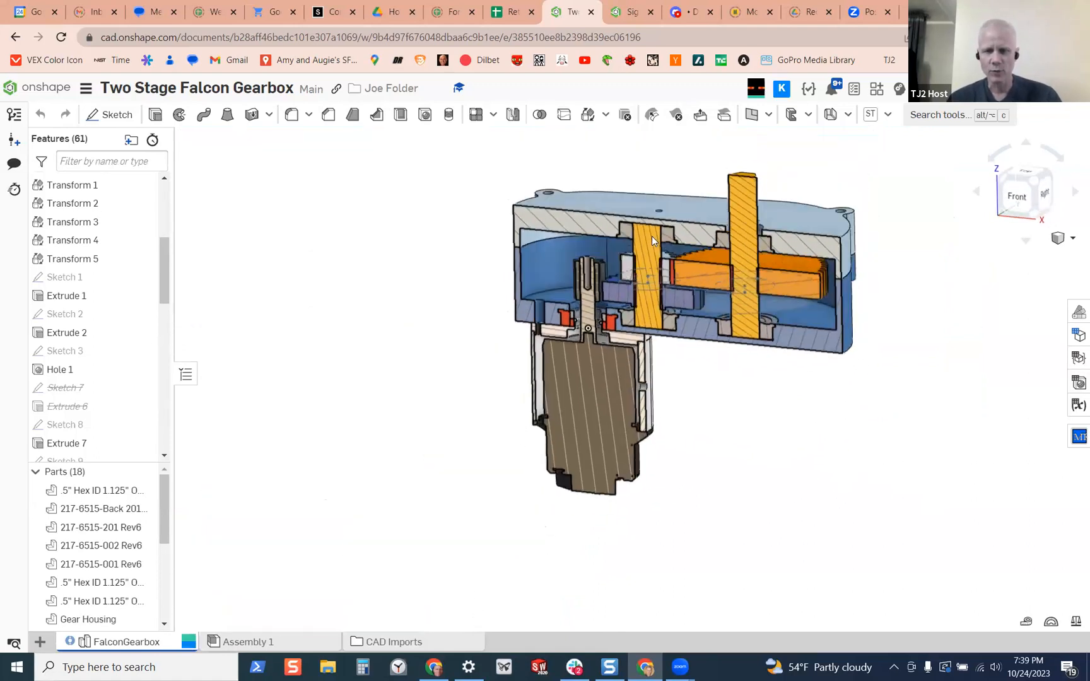
{"action": "scroll", "coordinate": [746, 255], "scroll_direction": "up", "scroll_amount": 2}
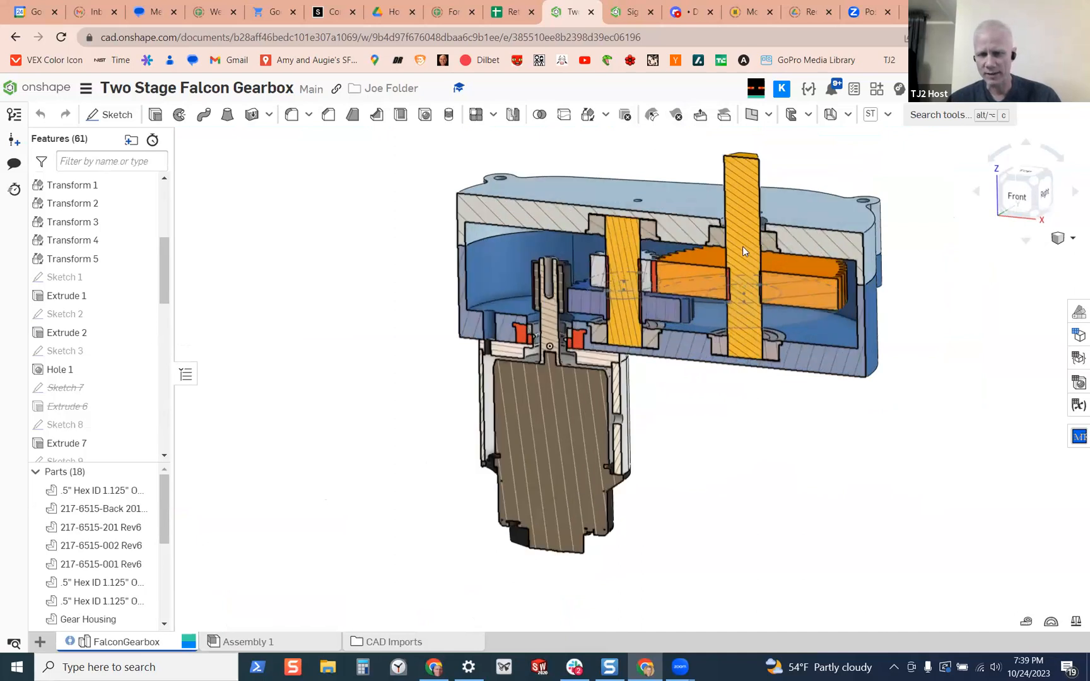
{"action": "mouse_move", "coordinate": [755, 274]}
{"action": "right_mouse_down"}
{"action": "mouse_move", "coordinate": [721, 268]}
{"action": "mouse_move", "coordinate": [747, 267]}
{"action": "right_mouse_up"}
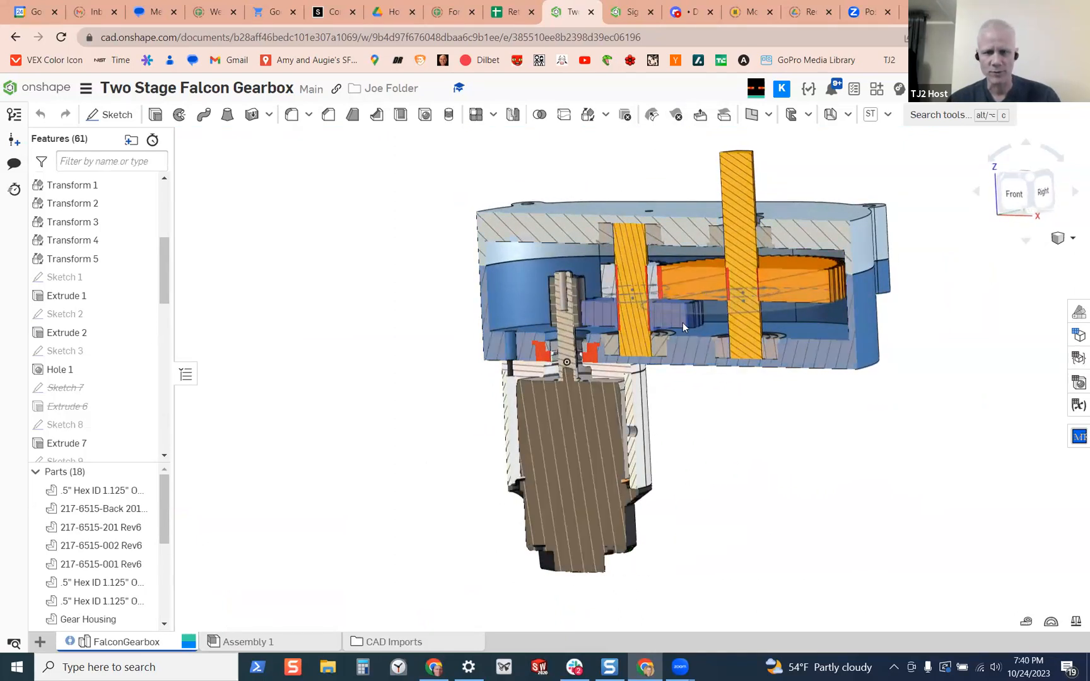
Inspect the output shaft's lower bearing seat and its clearance to the large gear and housing
{"action": "scroll", "coordinate": [773, 324], "scroll_direction": "up", "scroll_amount": 5}
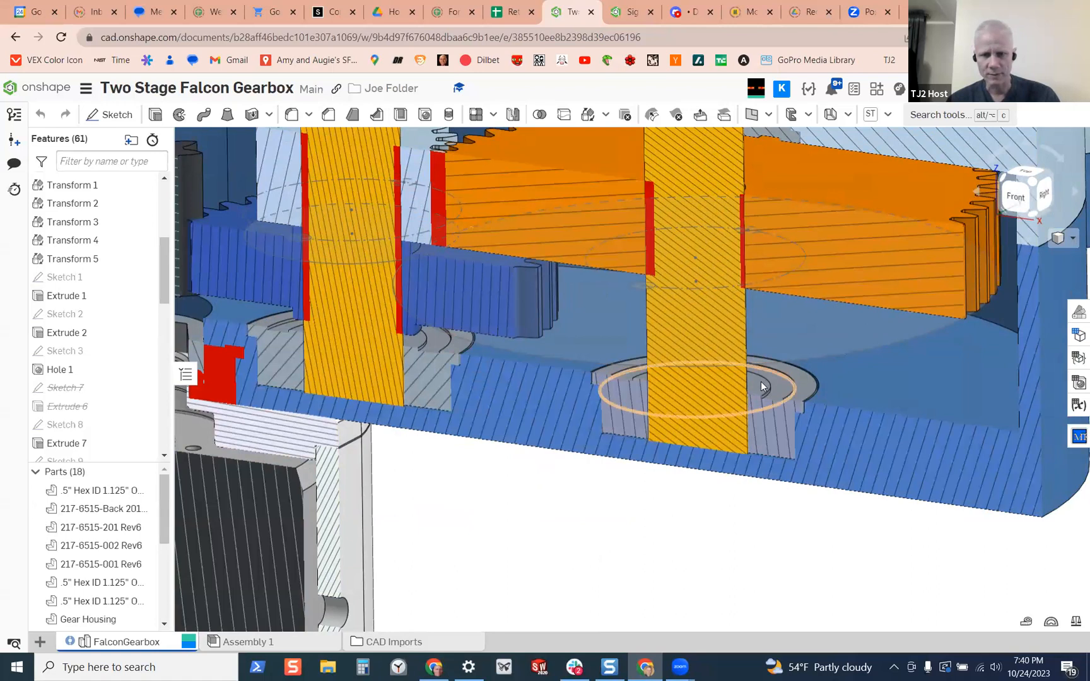
{"action": "right_click_drag", "start_coordinate": [758, 383], "coordinate": [749, 386]}
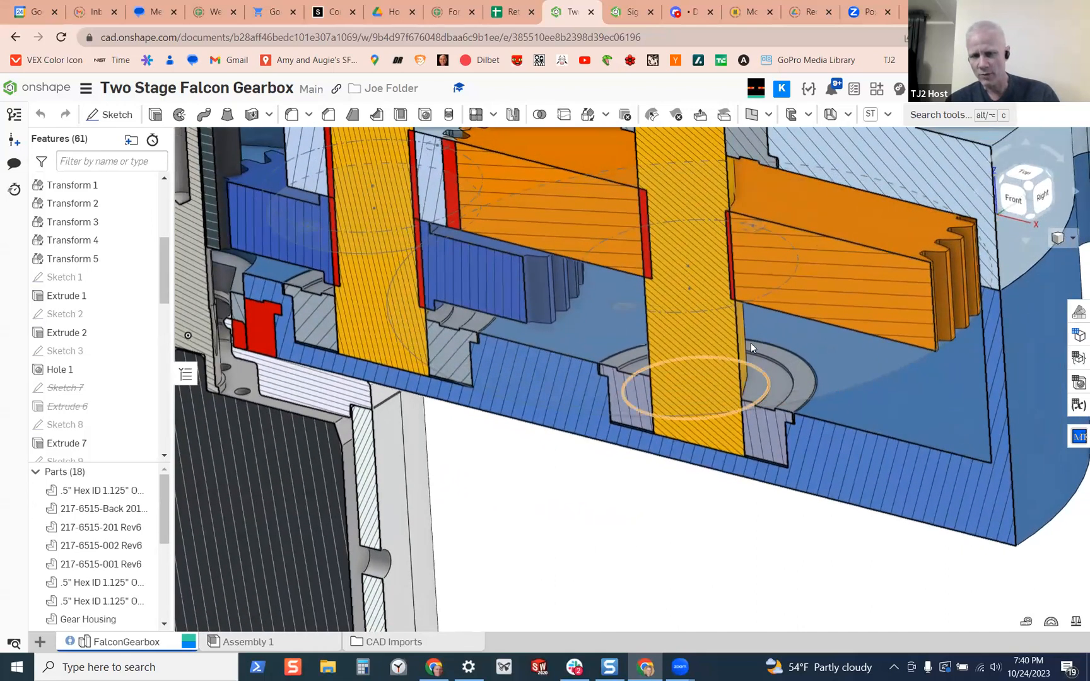
{"action": "right_click_drag", "start_coordinate": [758, 294], "coordinate": [662, 409]}
{"action": "scroll", "coordinate": [715, 385], "scroll_direction": "down", "scroll_amount": 3}
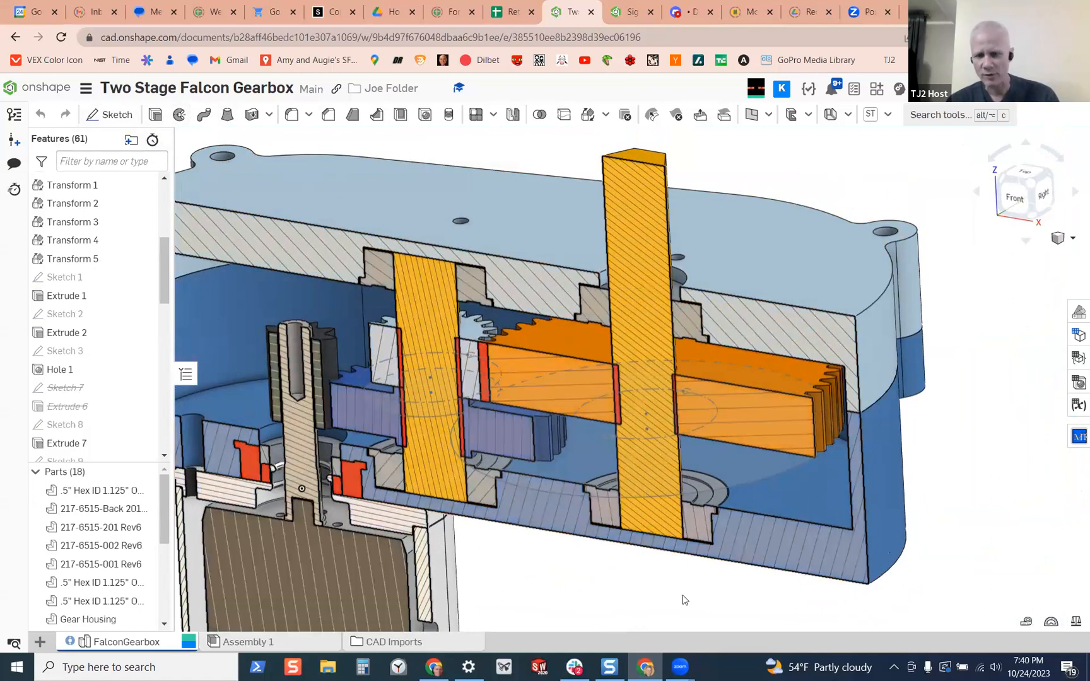
{"action": "right_click_drag", "start_coordinate": [688, 519], "coordinate": [732, 467]}
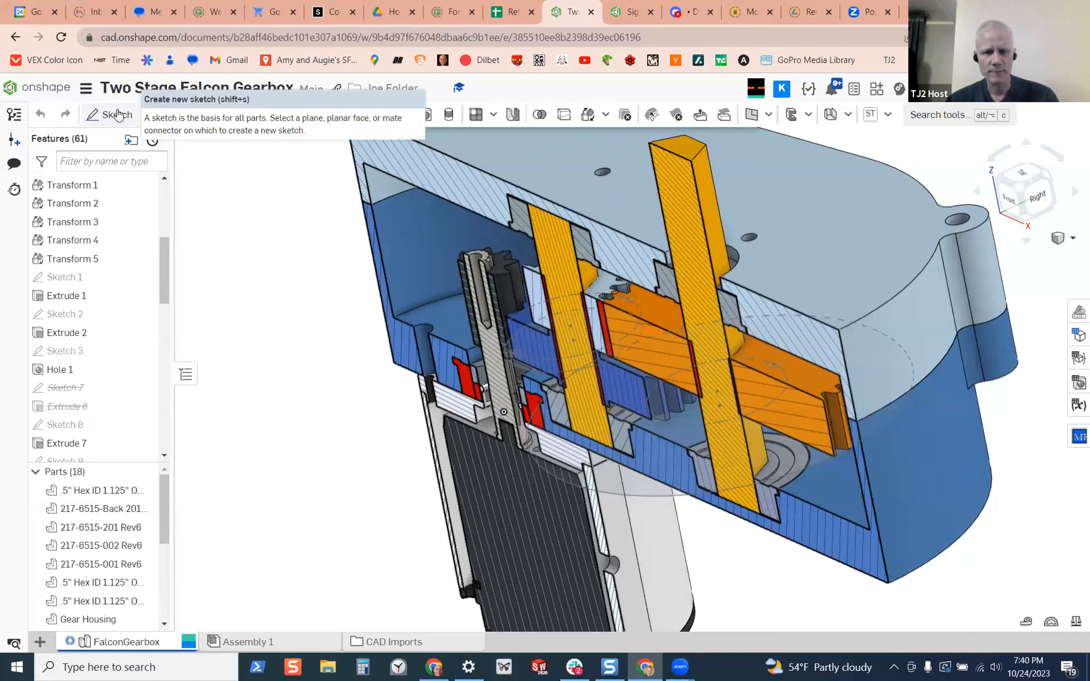
{"action": "right_click_drag", "start_coordinate": [358, 382], "coordinate": [319, 499]}
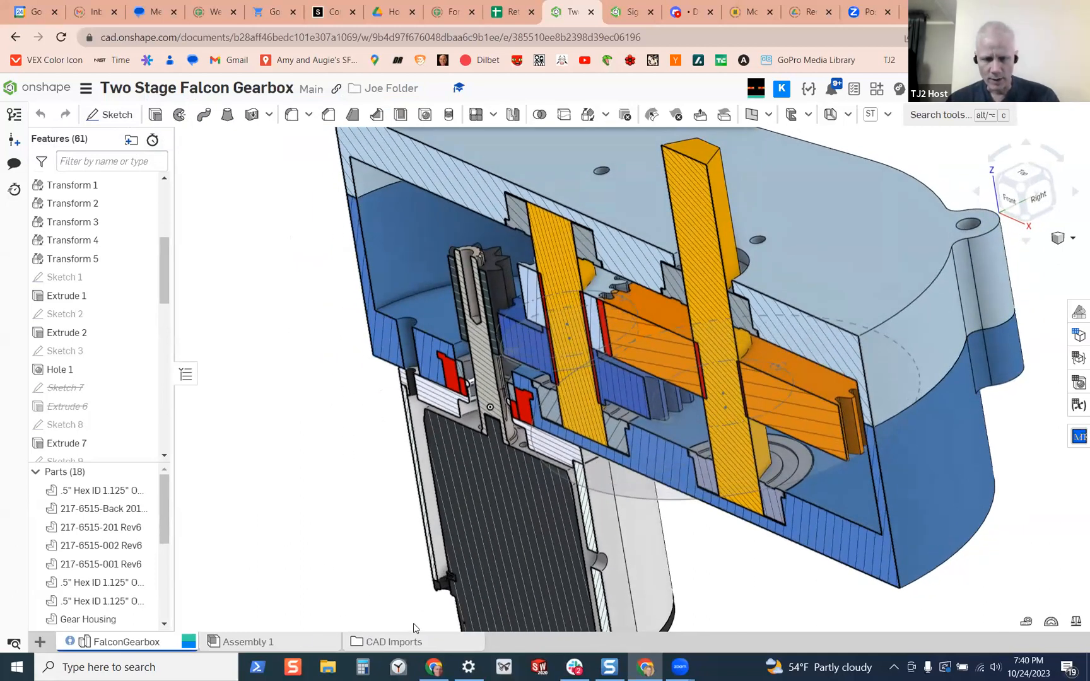
Create a new part studio and start a sketch on the Top plane
{"action": "left_click", "coordinate": [41, 642]}
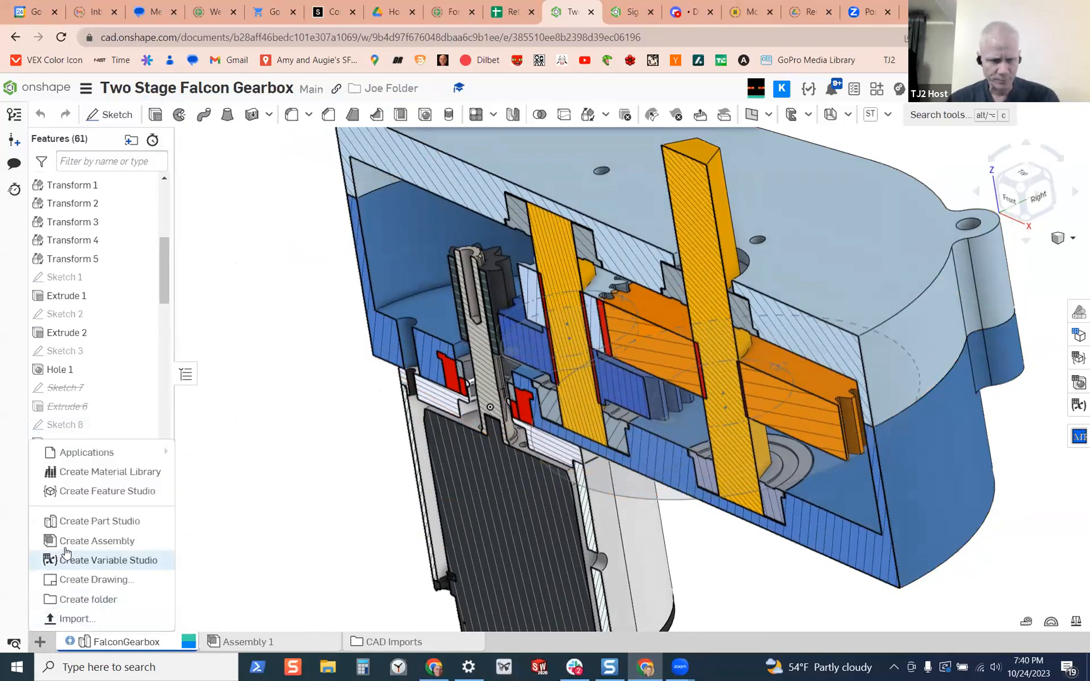
{"action": "left_click", "coordinate": [127, 523]}
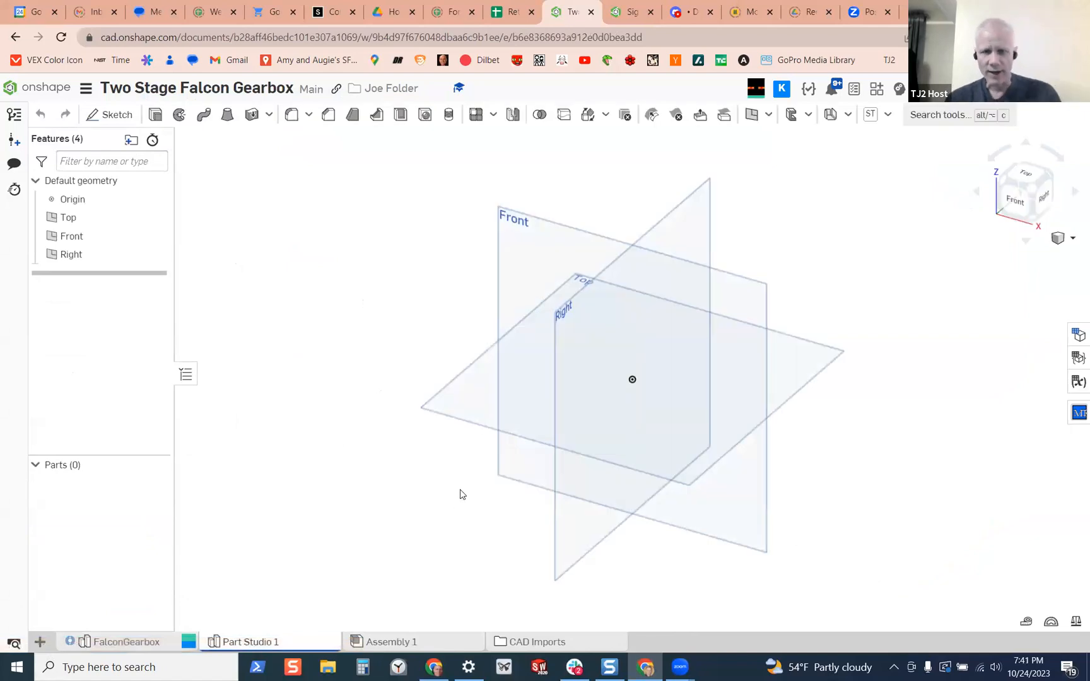
{"action": "left_click", "coordinate": [121, 116]}
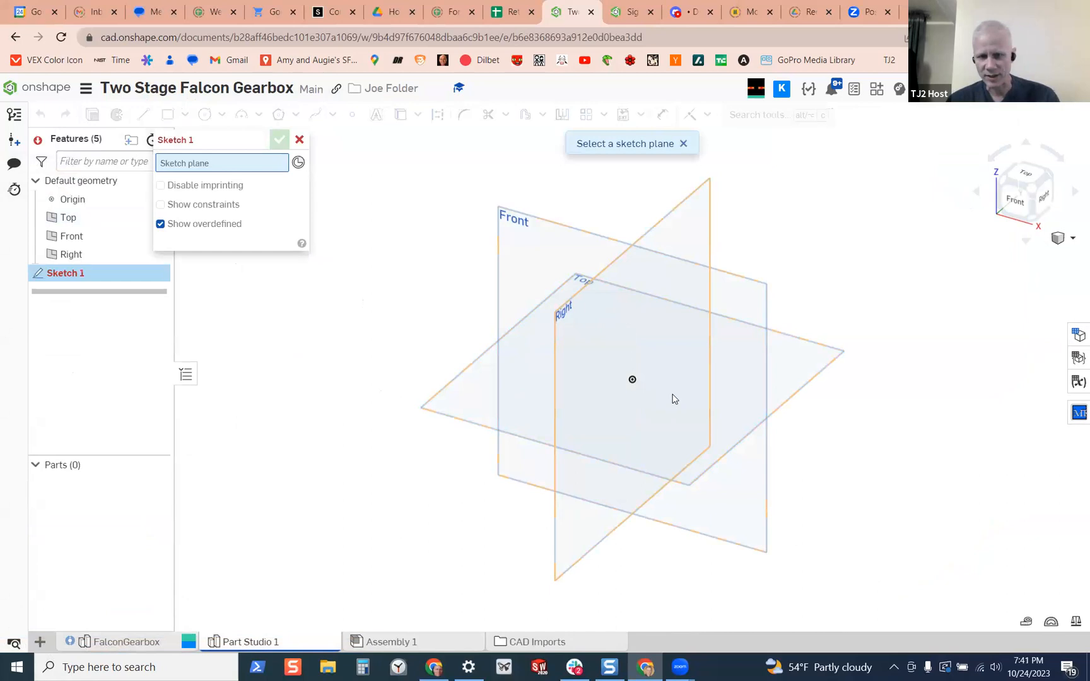
{"action": "left_click", "coordinate": [784, 372]}
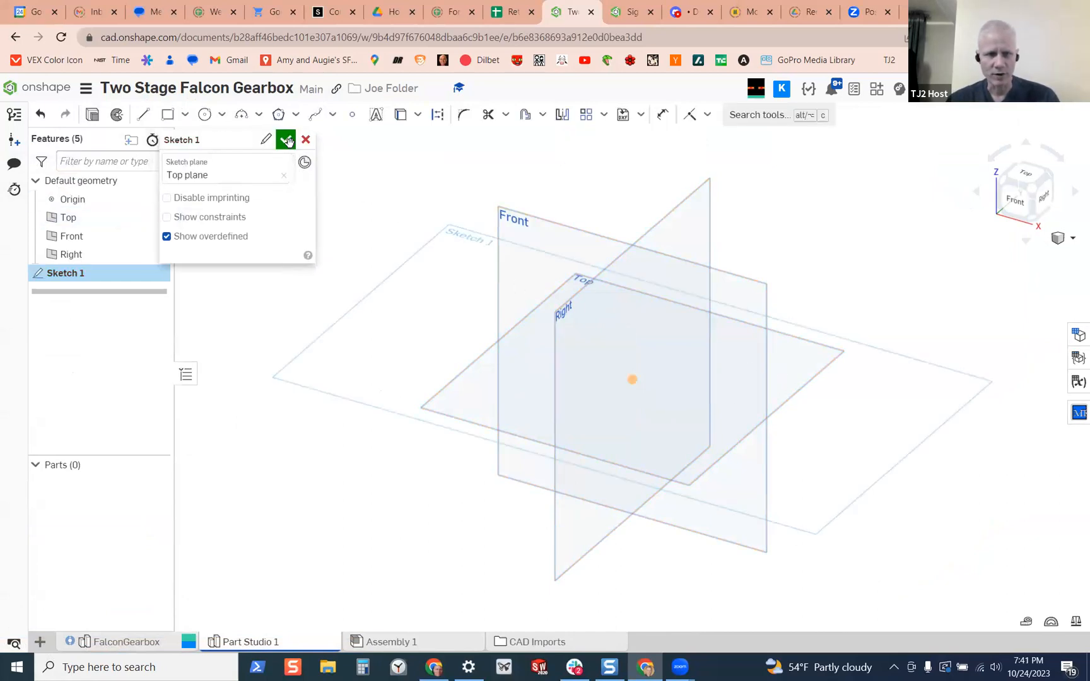
Hide the Top, Front and Right default planes
{"action": "left_click", "coordinate": [156, 218]}
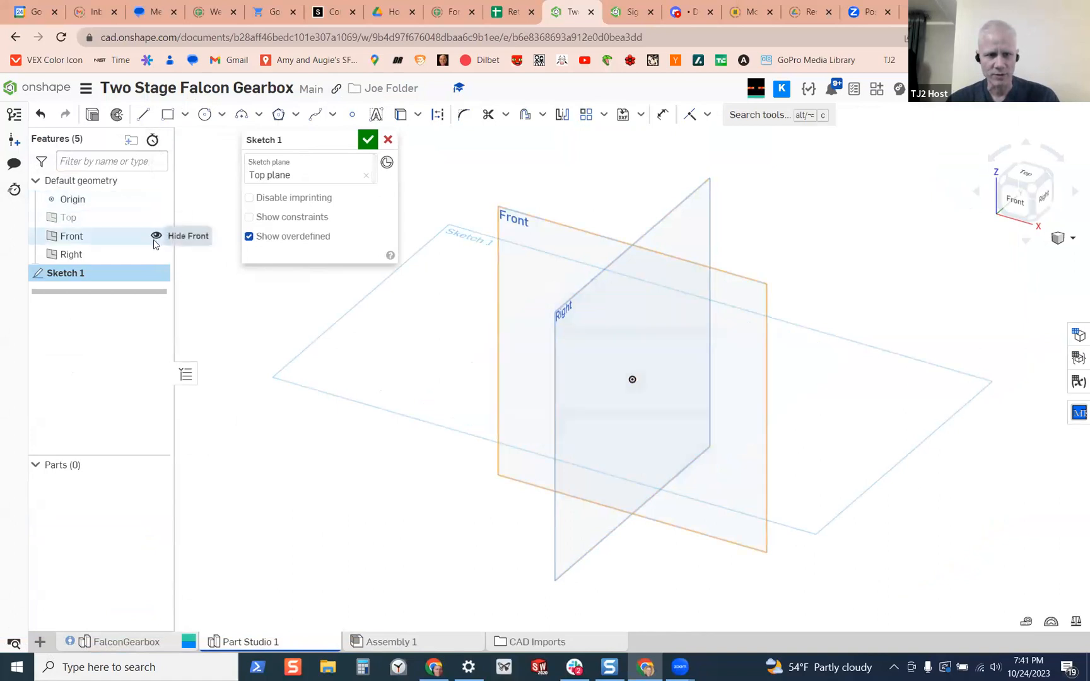
{"action": "left_click", "coordinate": [156, 235]}
{"action": "left_click", "coordinate": [157, 254]}
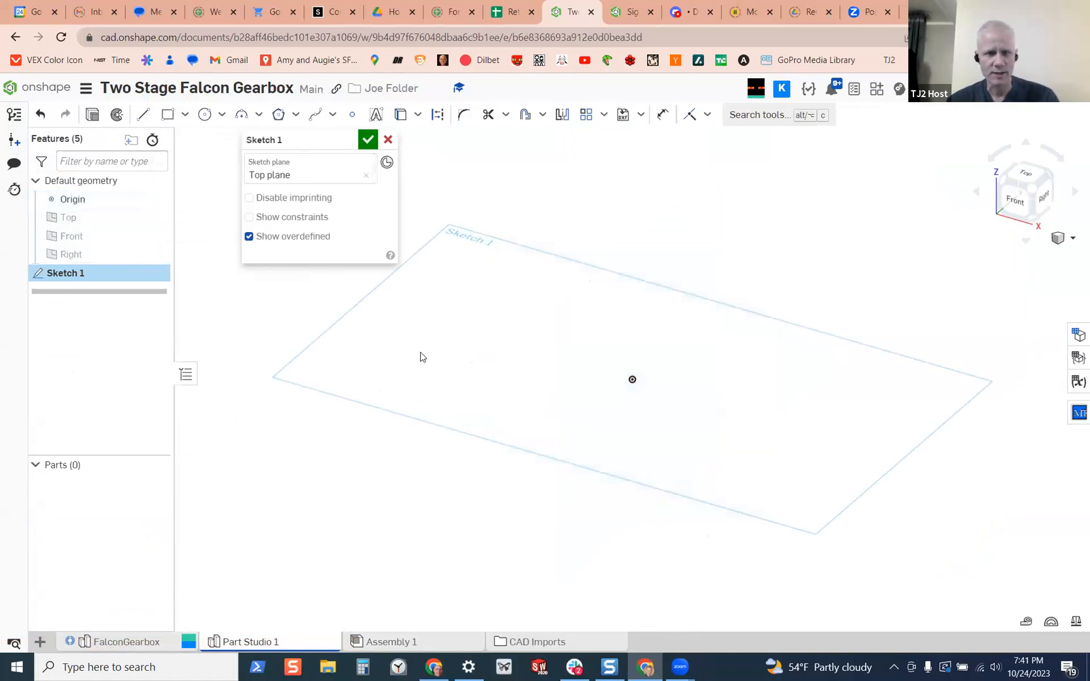
Sketch two concentric circles centred on the origin, about 2.7 and 0.94 in diameter
{"action": "left_click", "coordinate": [205, 114]}
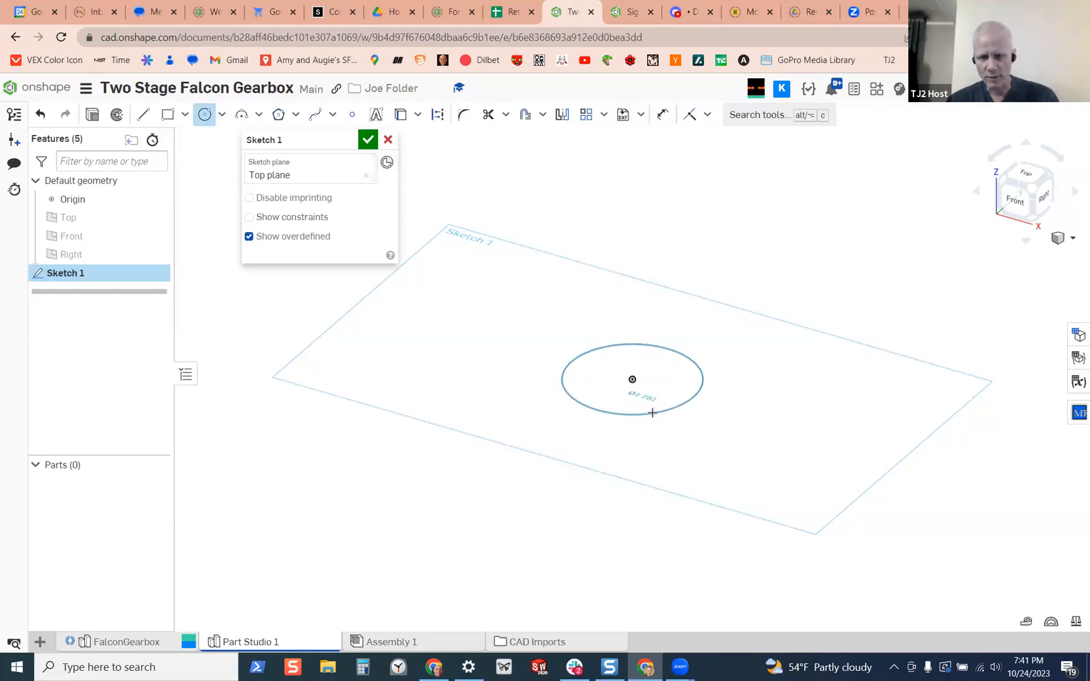
{"action": "left_click", "coordinate": [652, 412]}
{"action": "left_click", "coordinate": [649, 387]}
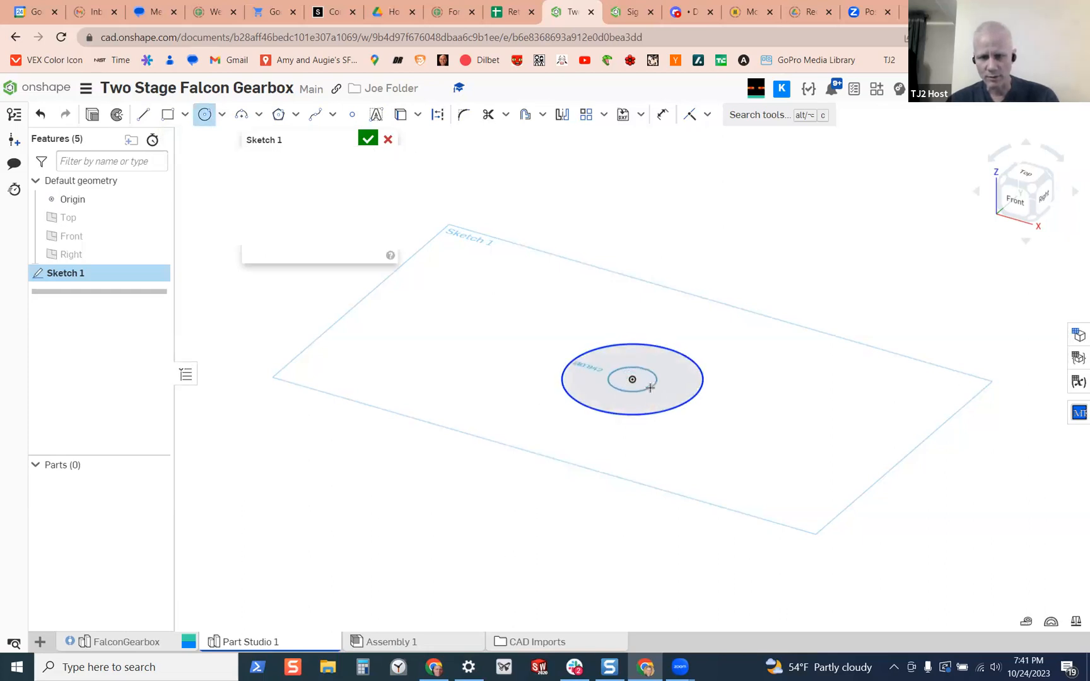
{"action": "right_click_drag", "start_coordinate": [639, 413], "coordinate": [637, 406]}
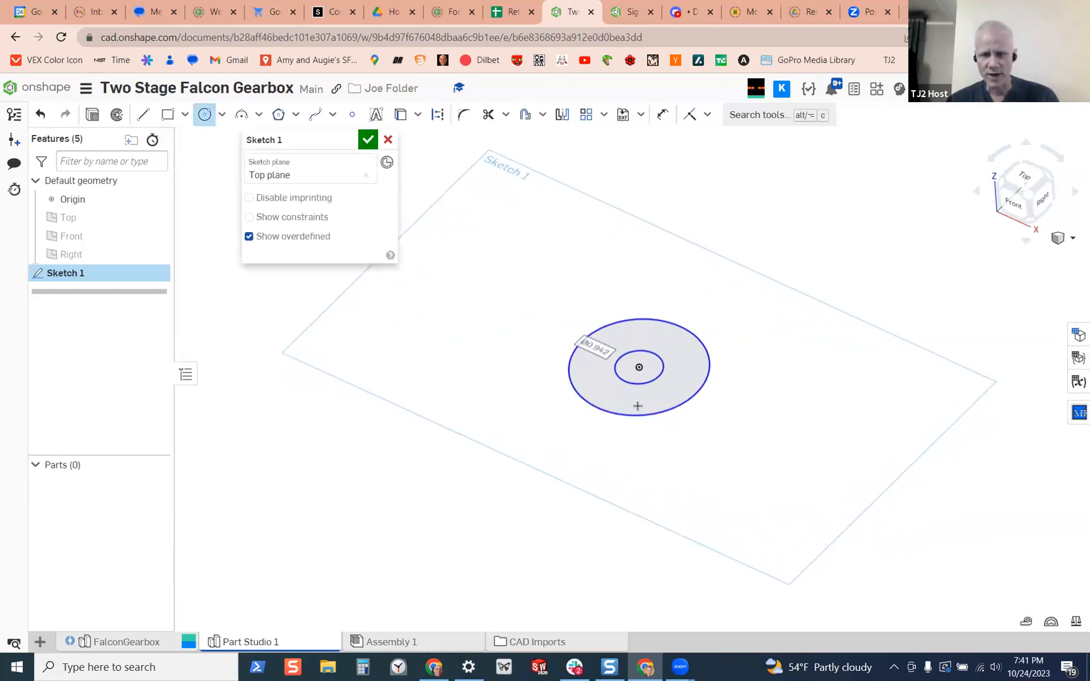
Sketch an inscribed hexagon centred on the origin inside the inner circle, with a construction circle about 0.44 in in diameter
{"action": "left_click", "coordinate": [662, 114]}
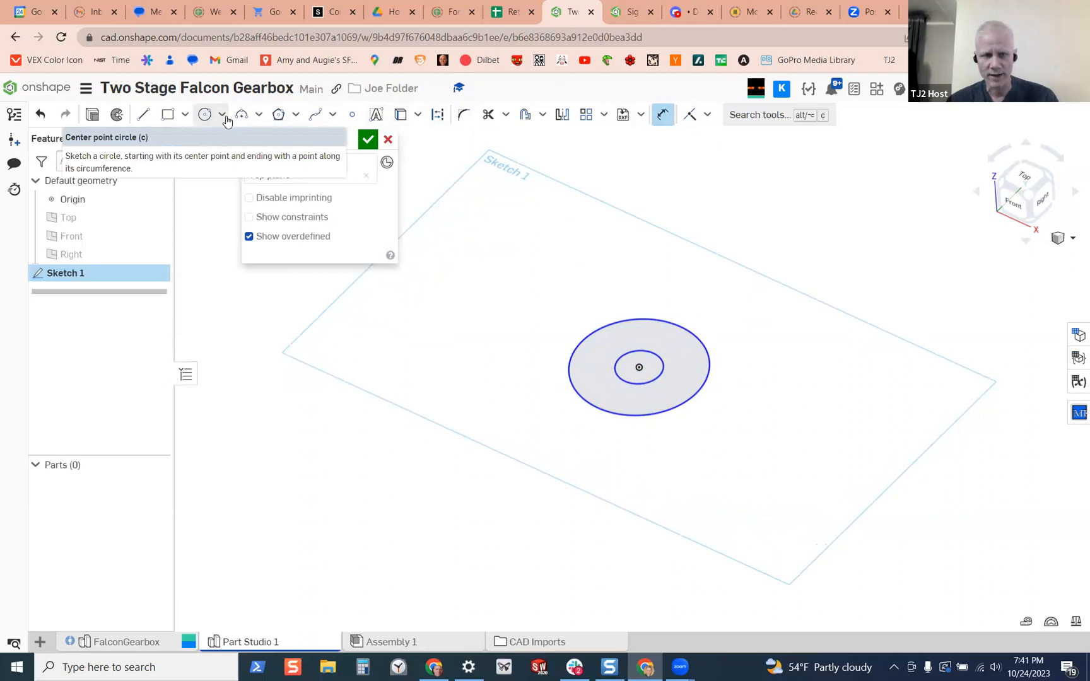
{"action": "left_click", "coordinate": [294, 116]}
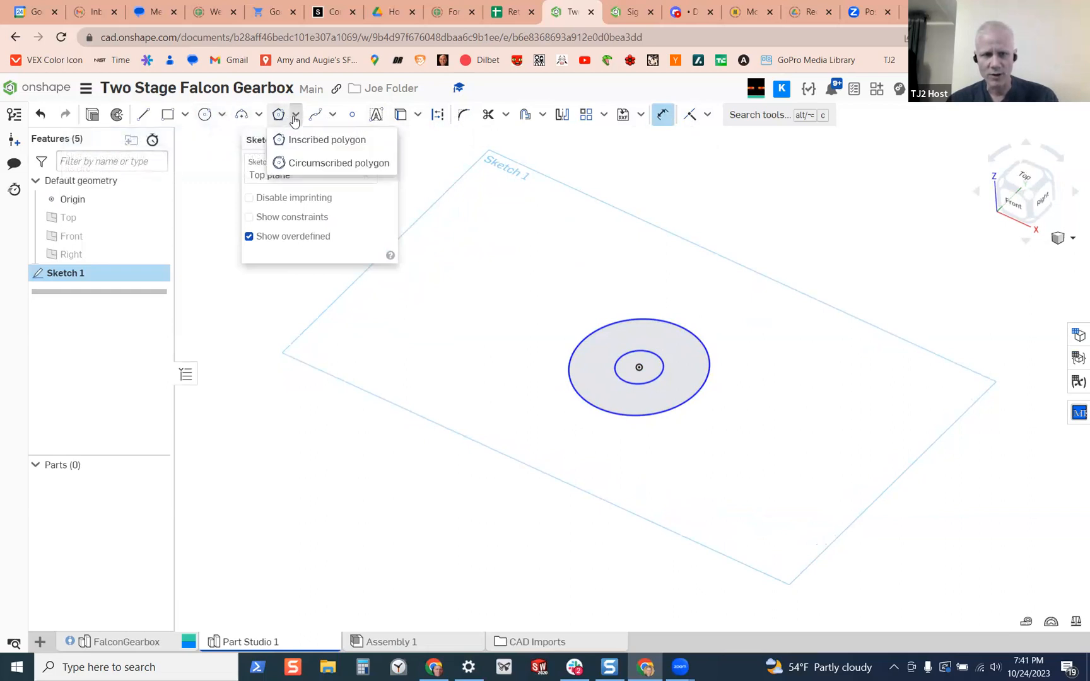
{"action": "left_click", "coordinate": [339, 140]}
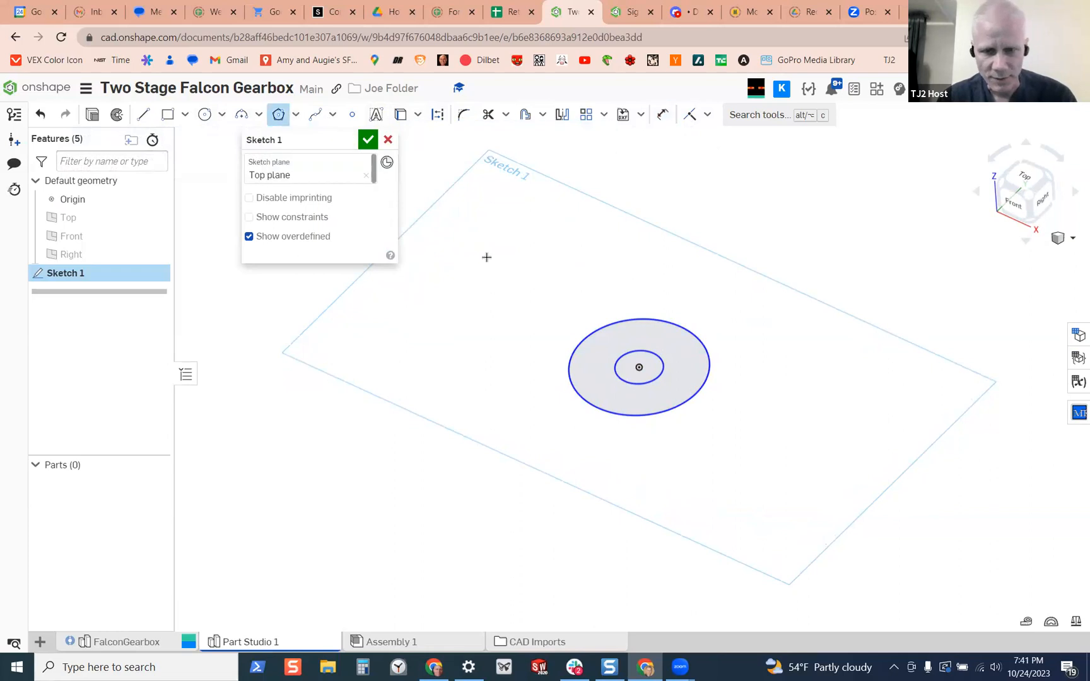
{"action": "scroll", "coordinate": [644, 379], "scroll_direction": "up", "scroll_amount": 5}
{"action": "left_click", "coordinate": [618, 295]}
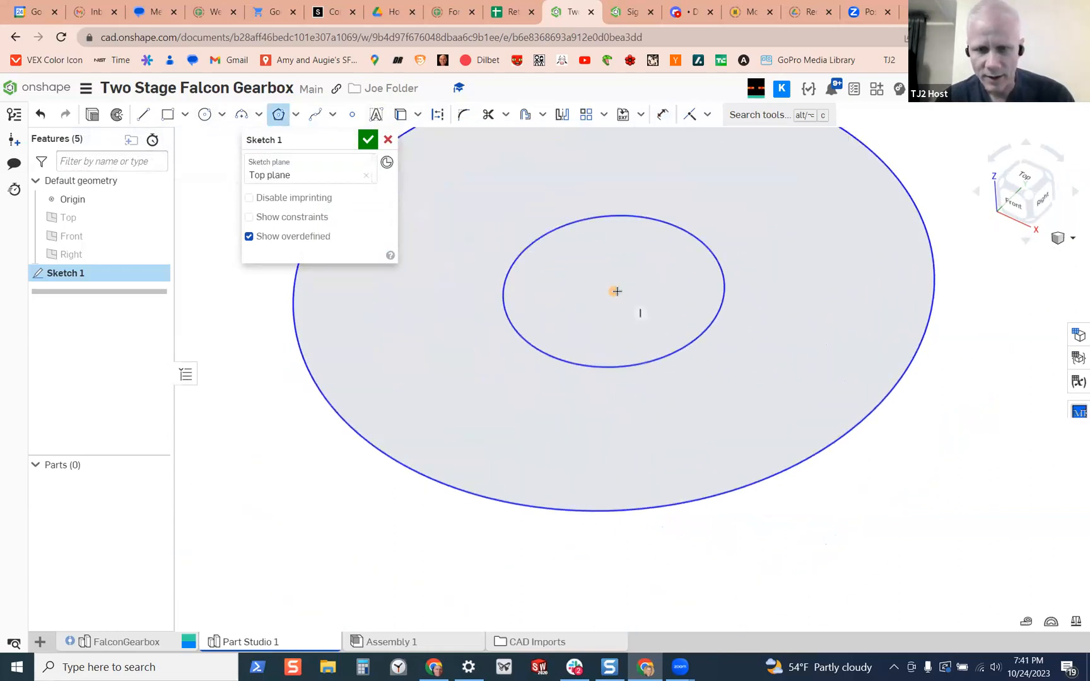
{"action": "left_click", "coordinate": [638, 323]}
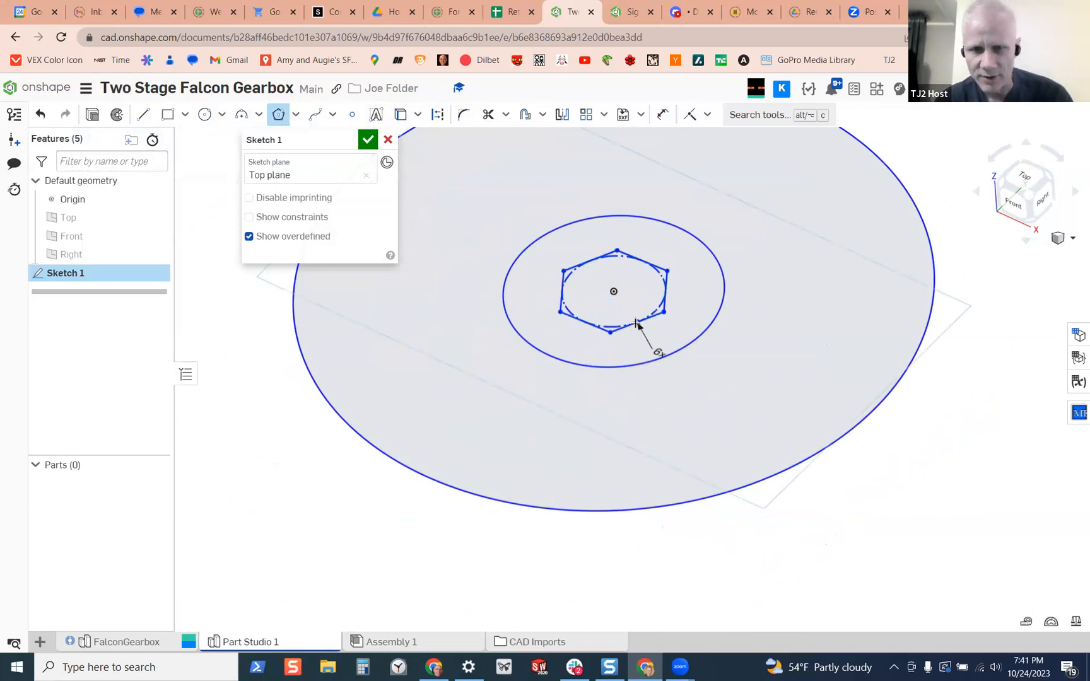
Dimension the hexagon's construction circle to a 0.5 in diameter
{"action": "left_click", "coordinate": [662, 114]}
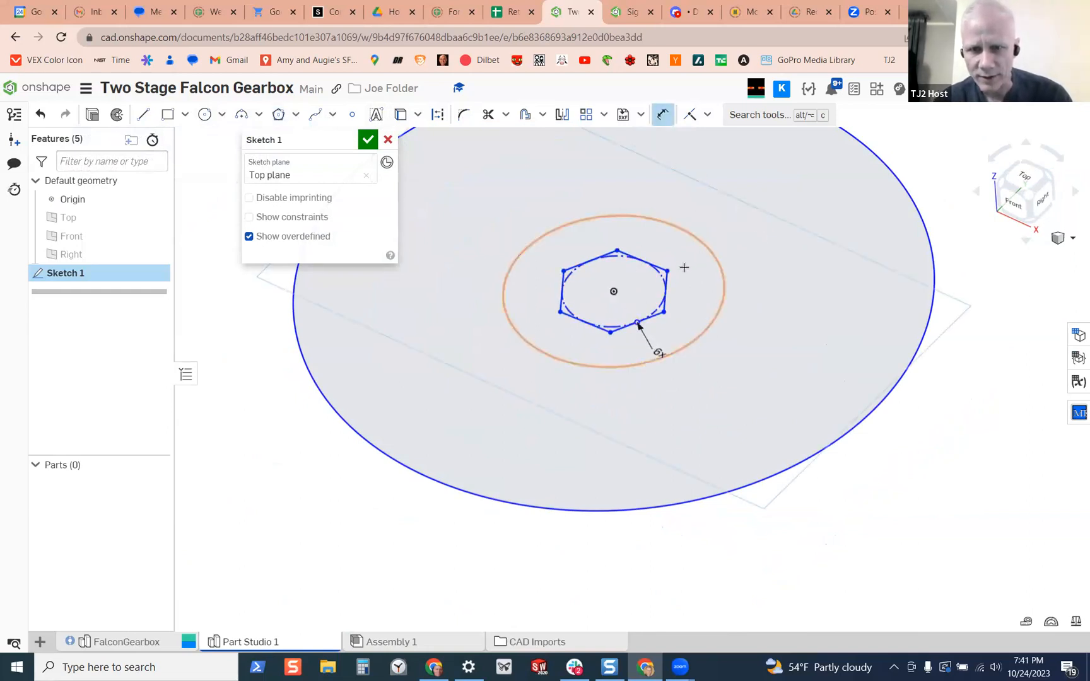
{"action": "left_click", "coordinate": [657, 273]}
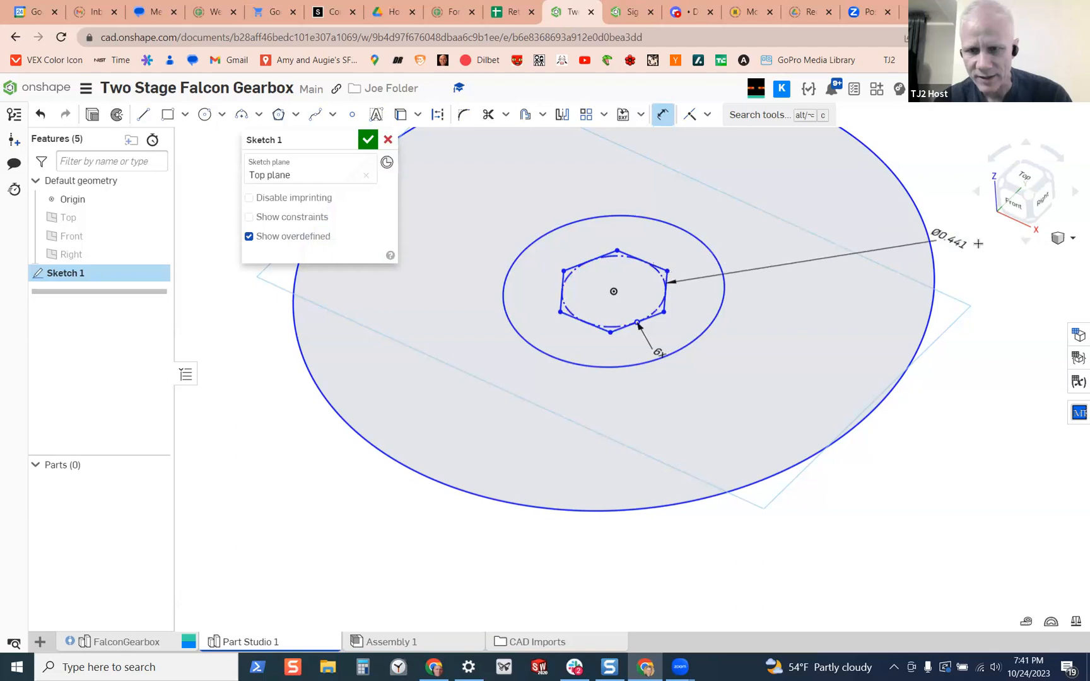
{"action": "left_click", "coordinate": [997, 284]}
{"action": "key", "text": "BackSpace"}
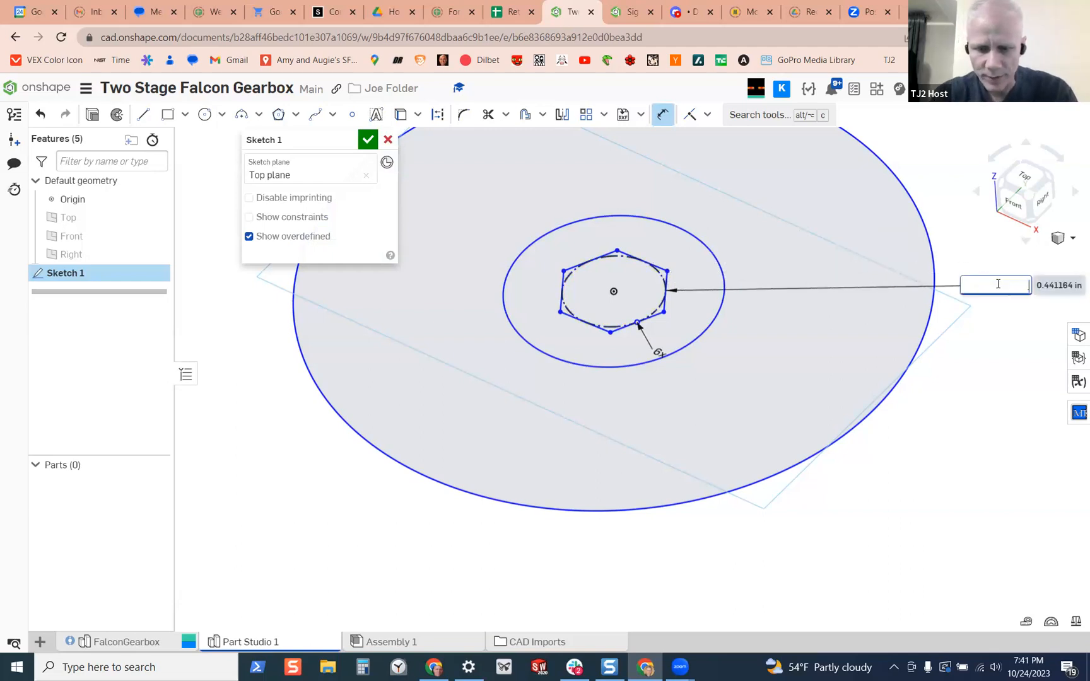
{"action": "key", "text": "Return"}
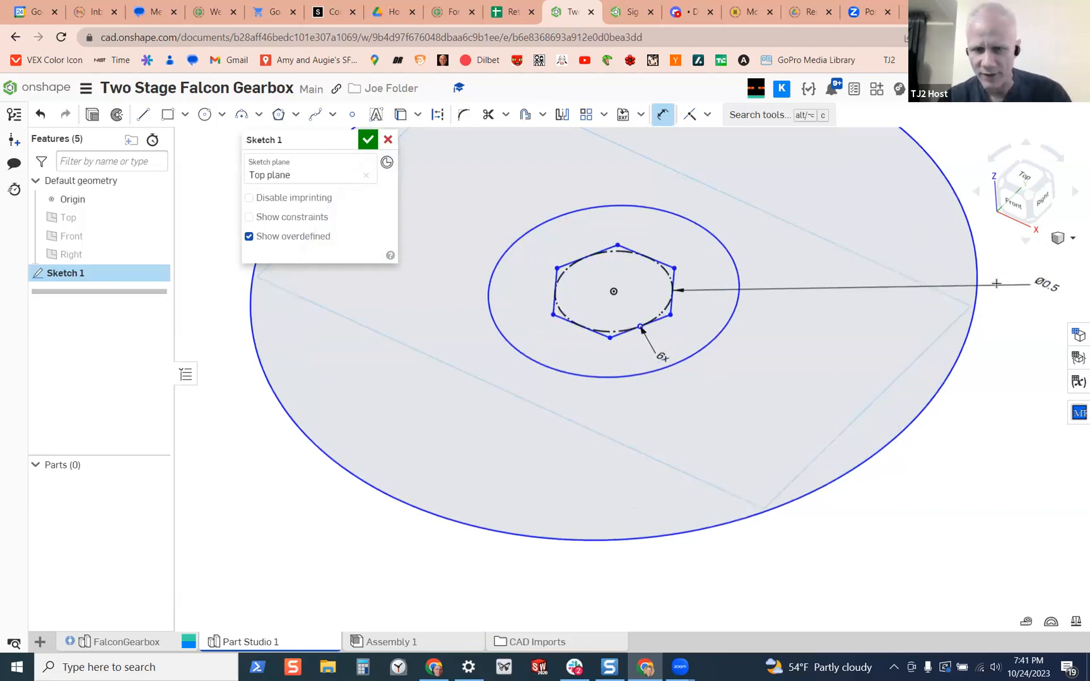
Dimension the gap between a hexagon corner and the inner solid circle at 0.02 in
{"action": "scroll", "coordinate": [694, 221], "scroll_direction": "up", "scroll_amount": 2}
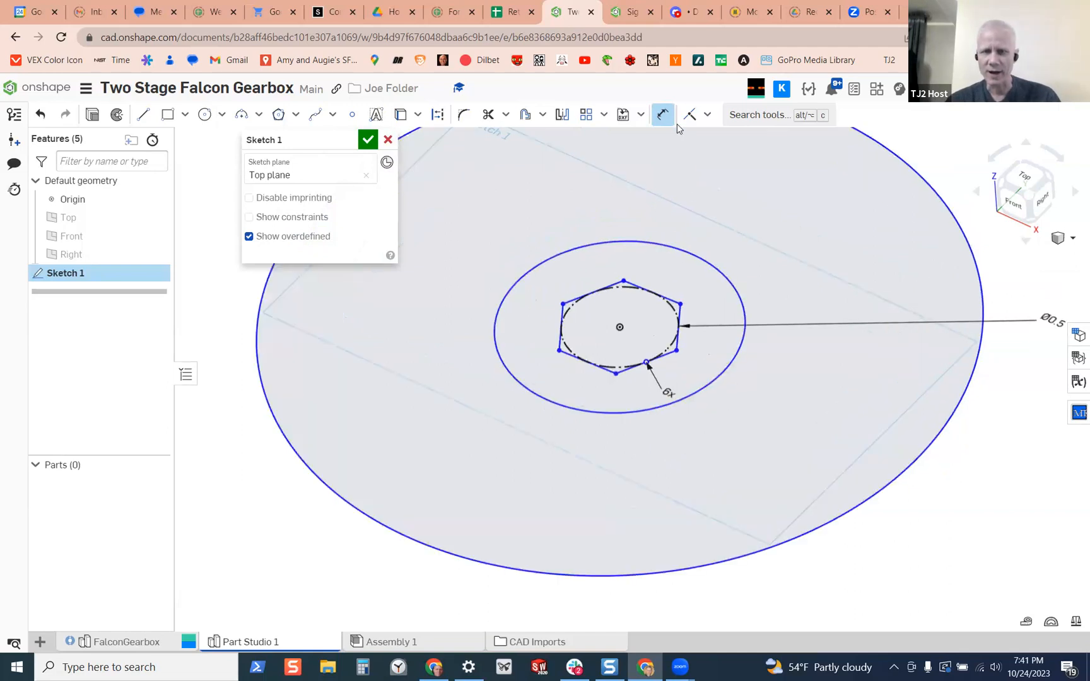
{"action": "scroll", "coordinate": [676, 303], "scroll_direction": "up", "scroll_amount": 3}
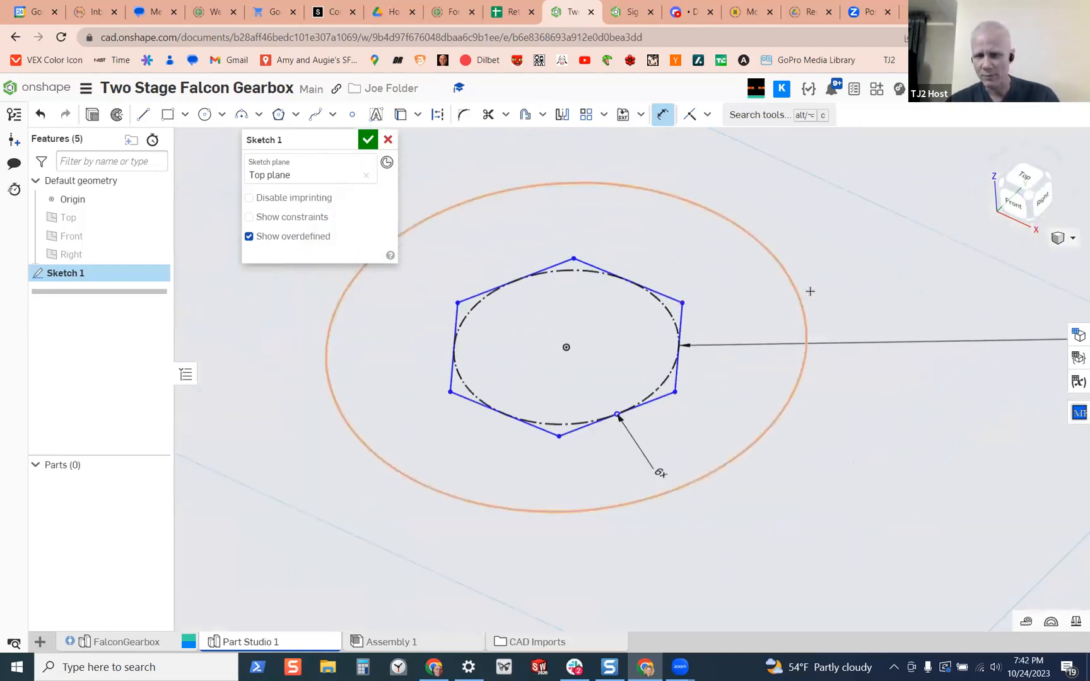
{"action": "left_click", "coordinate": [804, 295]}
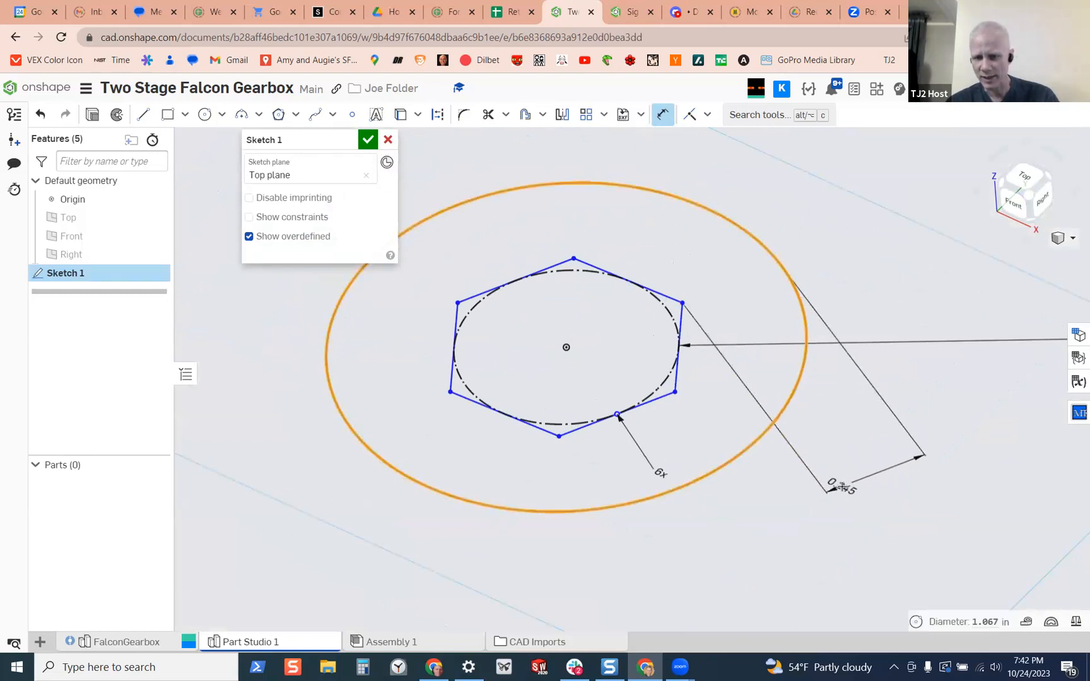
{"action": "left_click", "coordinate": [844, 481]}
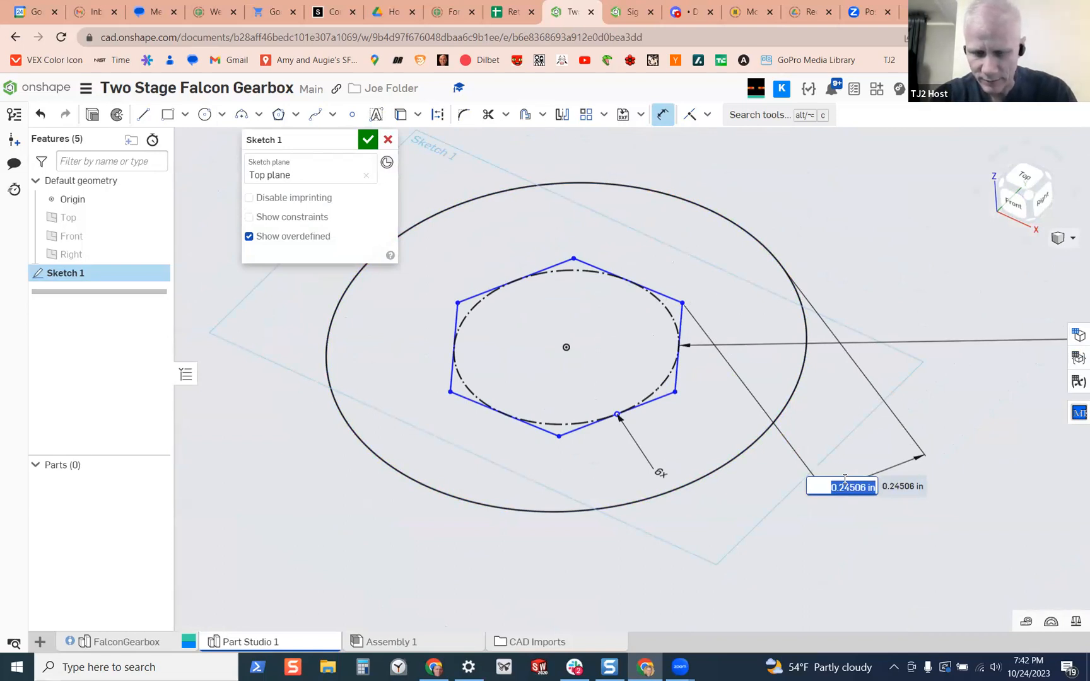
{"action": "key", "text": "BackSpace"}
{"action": "type", "text": ".02"}
{"action": "key", "text": "Return"}
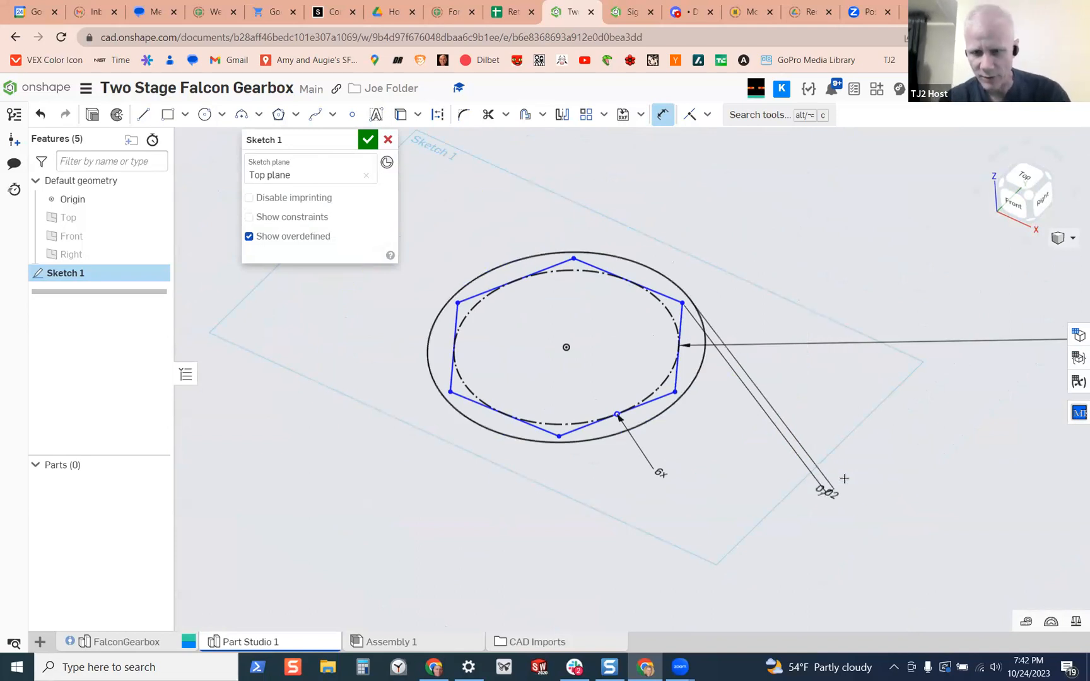
Change the gap between the hexagon corner and the surrounding circle to 0.01 in
{"action": "mouse_move", "coordinate": [731, 366]}
{"action": "right_mouse_down"}
{"action": "mouse_move", "coordinate": [720, 364]}
{"action": "mouse_move", "coordinate": [744, 413]}
{"action": "right_mouse_up"}
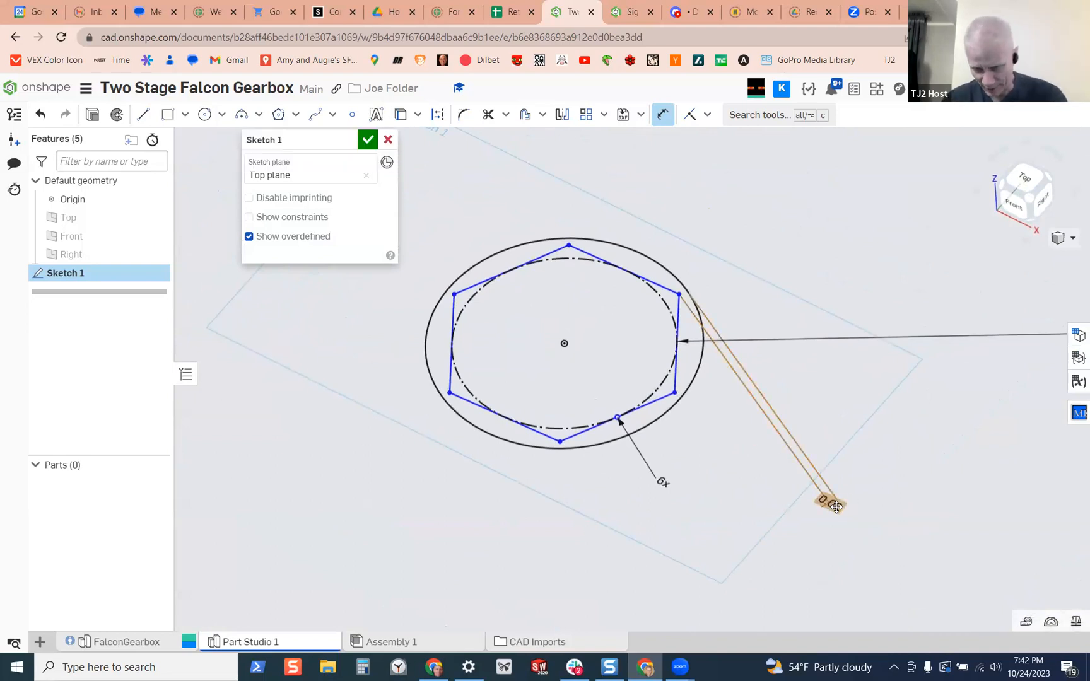
{"action": "double_click", "coordinate": [836, 507]}
{"action": "type", "text": ".01"}
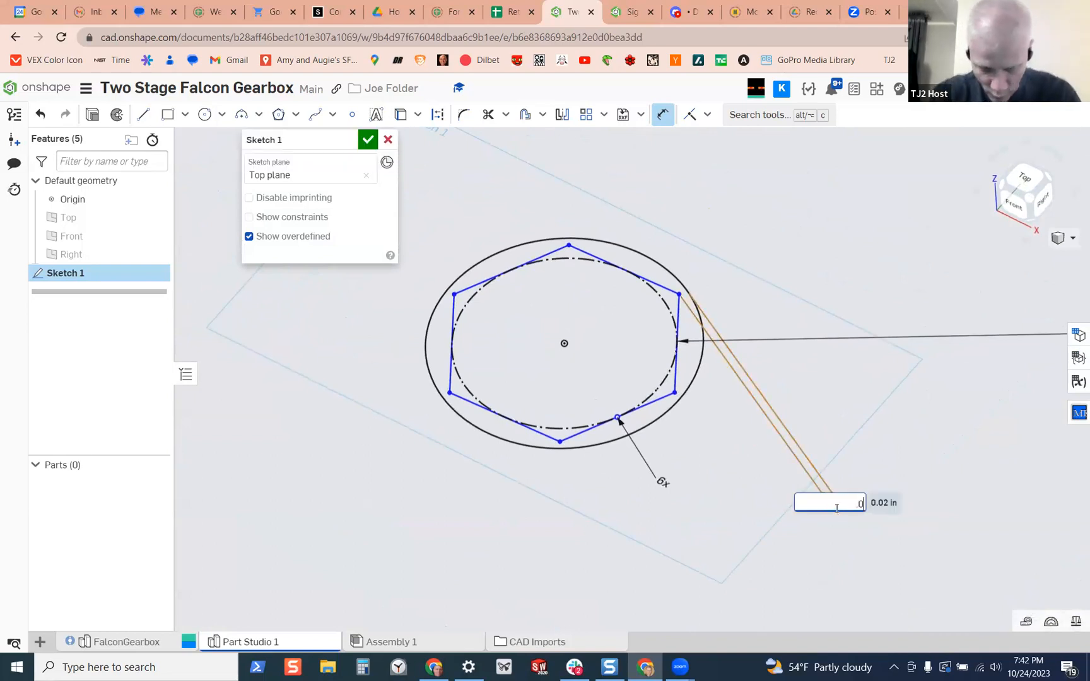
{"action": "key", "text": "Return"}
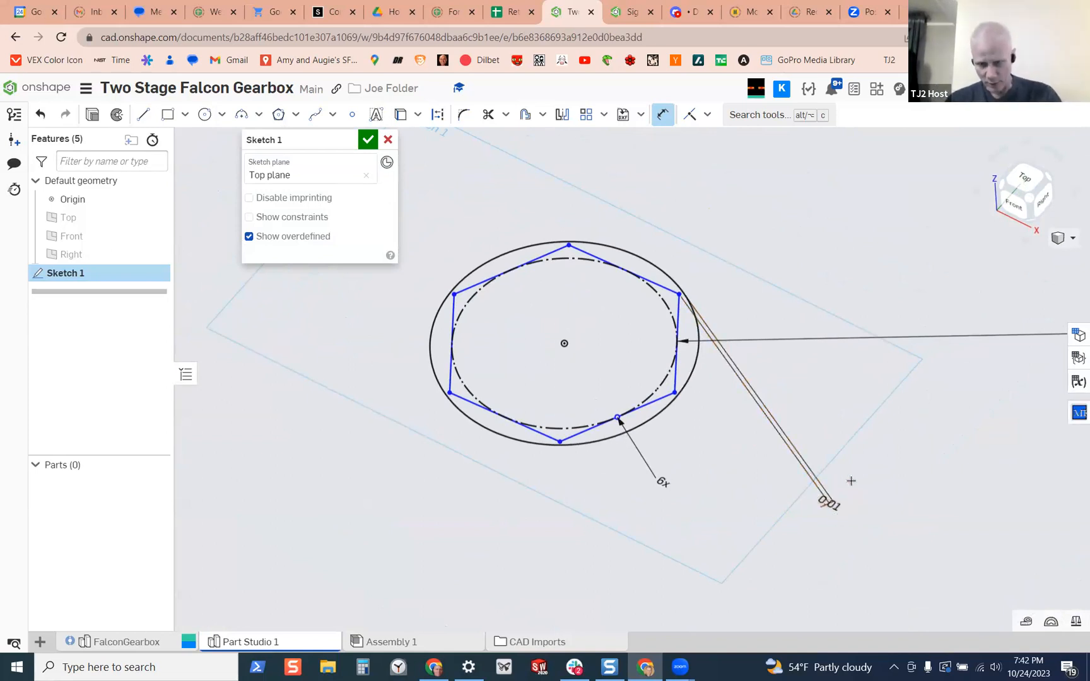
Dimension the outer circle's diameter at 1 in
{"action": "right_click_drag", "start_coordinate": [501, 338], "coordinate": [486, 350]}
{"action": "scroll", "coordinate": [549, 325], "scroll_direction": "down", "scroll_amount": 4}
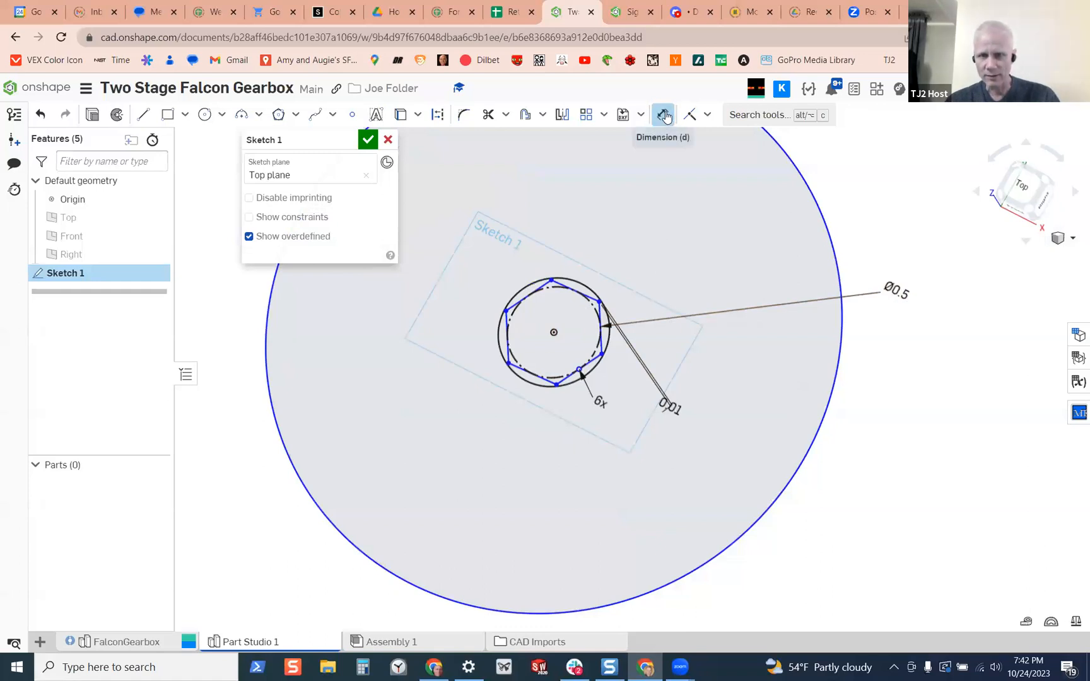
{"action": "left_click", "coordinate": [825, 214]}
{"action": "left_click", "coordinate": [895, 505]}
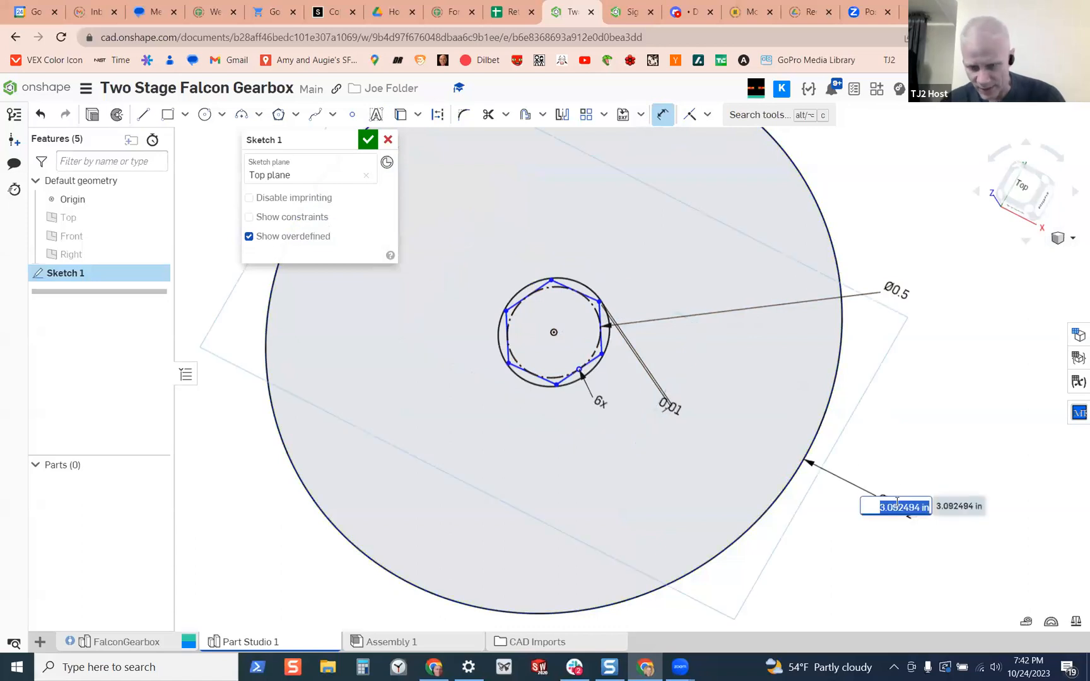
{"action": "type", "text": "1"}
{"action": "key", "text": "Return"}
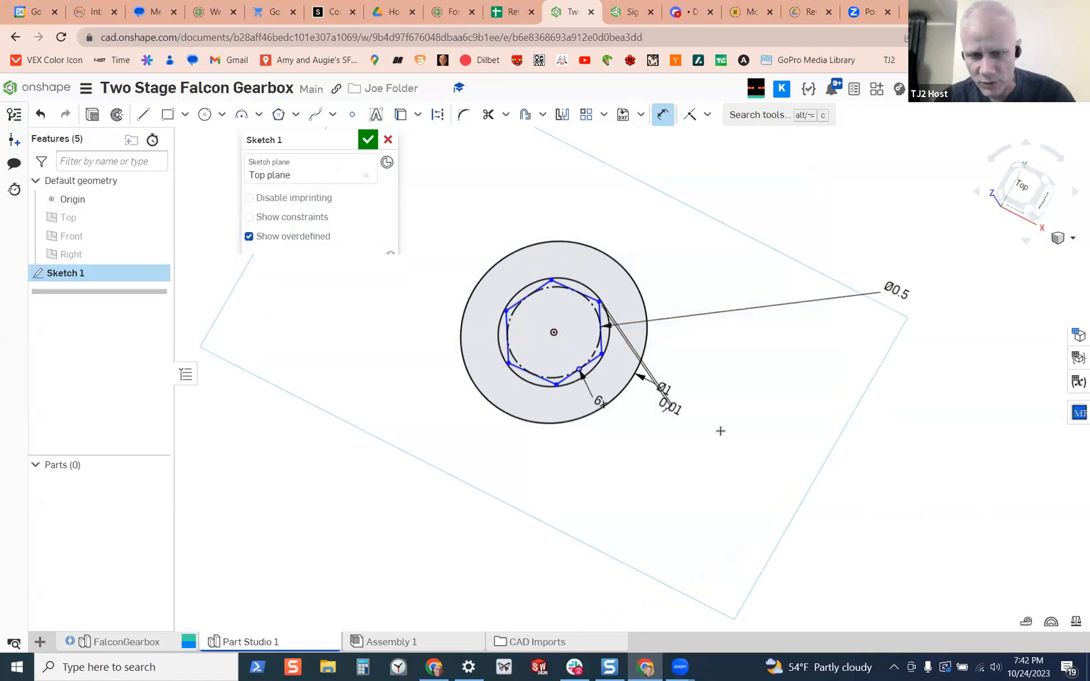
{"action": "mouse_move", "coordinate": [741, 389]}
{"action": "right_mouse_down"}
{"action": "mouse_move", "coordinate": [741, 346]}
{"action": "mouse_move", "coordinate": [771, 369]}
{"action": "mouse_move", "coordinate": [715, 367]}
{"action": "right_mouse_up"}
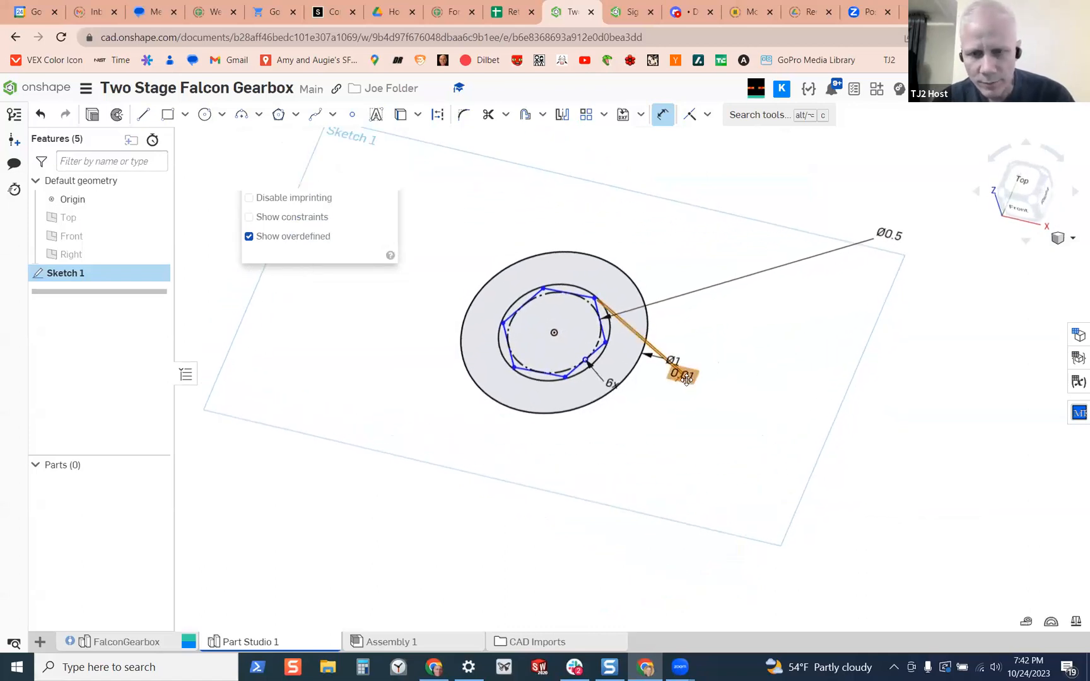
{"action": "double_click", "coordinate": [686, 376]}
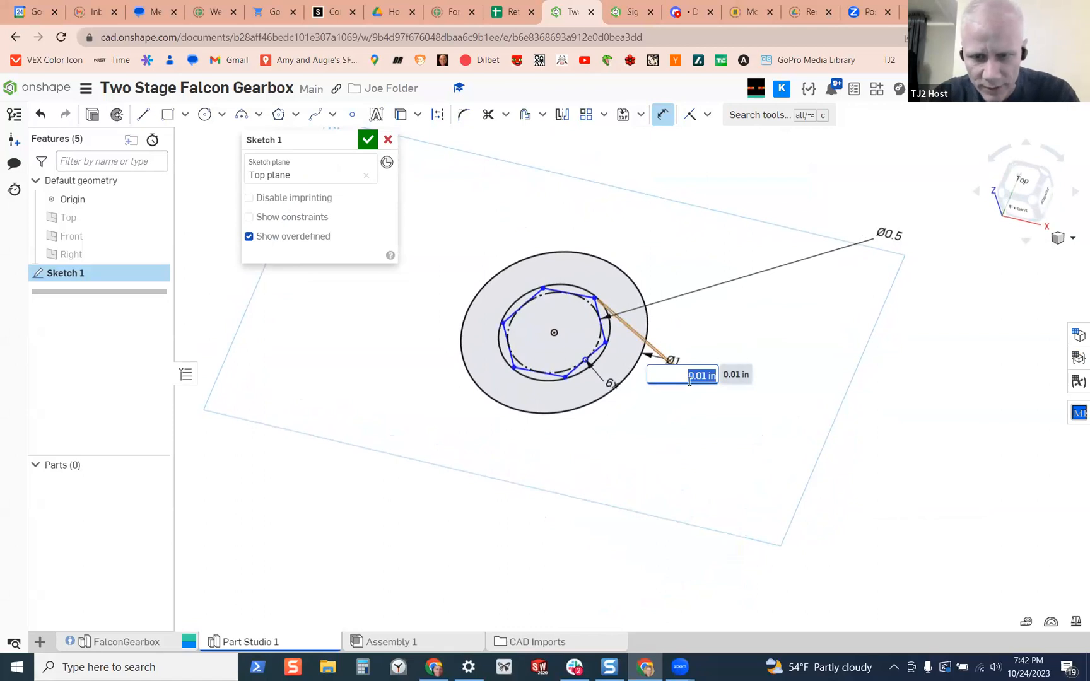
{"action": "key", "text": "Return"}
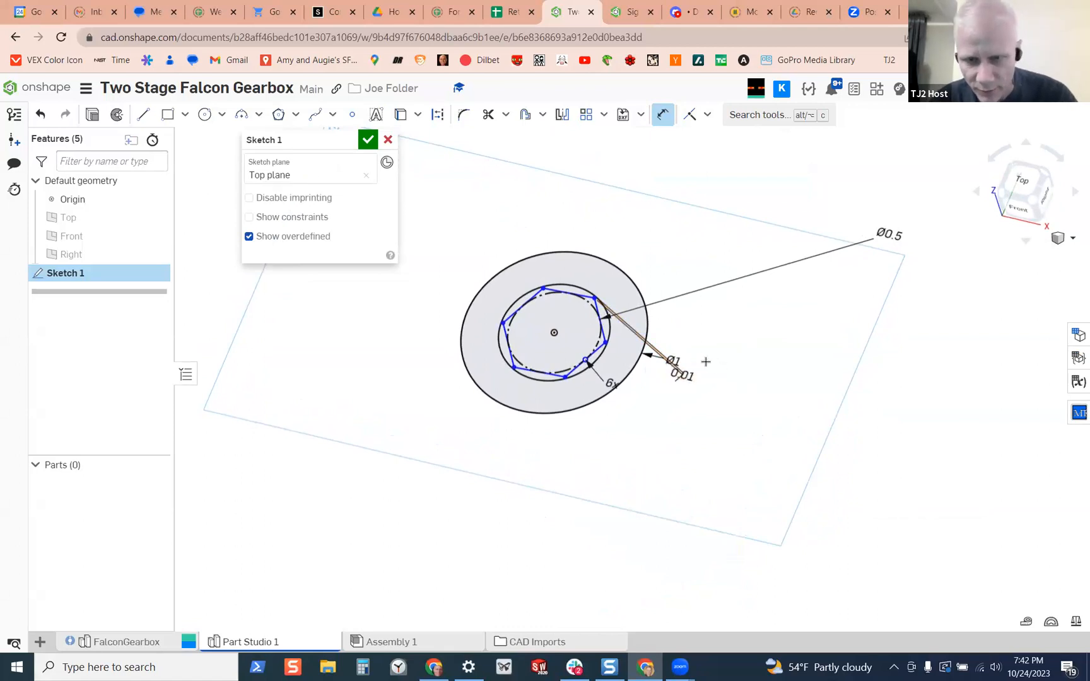
Move the outer circle's diameter dimension away from the gap dimension and set it to 0.75 in
{"action": "left_click_drag", "start_coordinate": [674, 360], "coordinate": [770, 325]}
{"action": "left_click", "coordinate": [769, 325]}
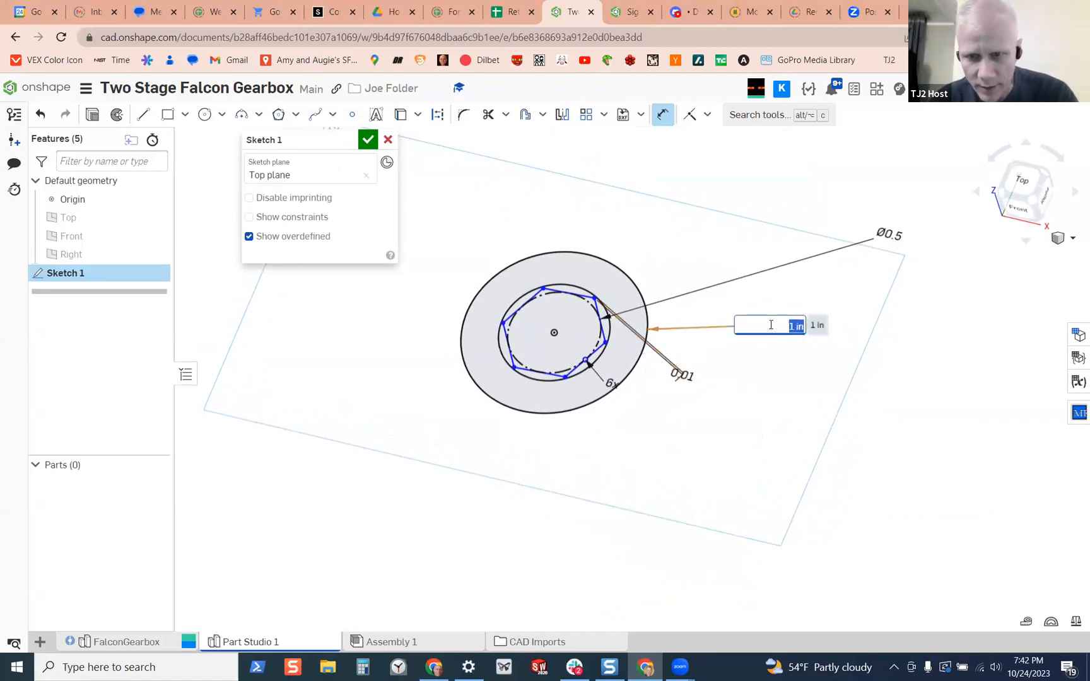
{"action": "key", "text": "BackSpace"}
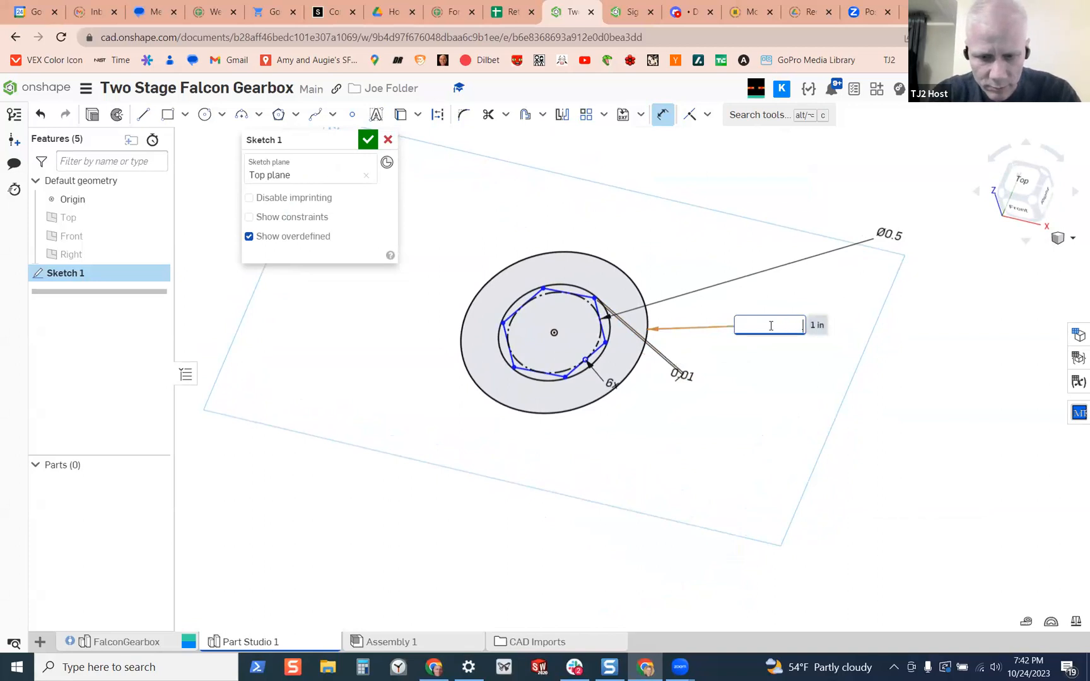
{"action": "key", "text": "Return"}
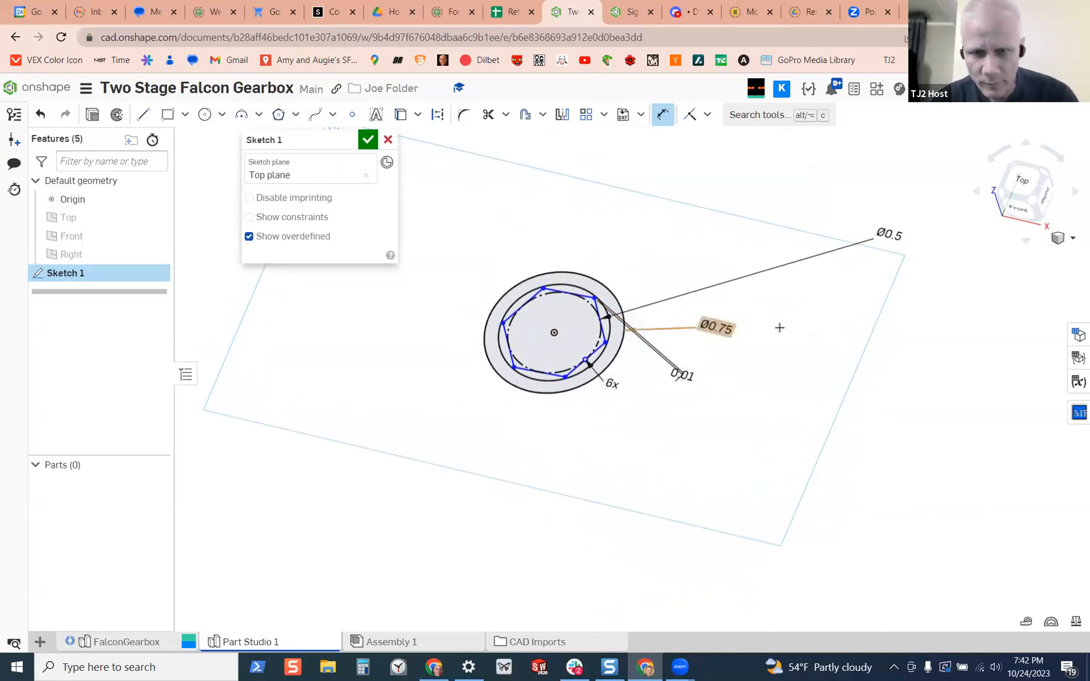
Set the outer circle's diameter to 0.875 in and finish the sketch
{"action": "double_click", "coordinate": [723, 329]}
{"action": "key", "text": "BackSpace"}
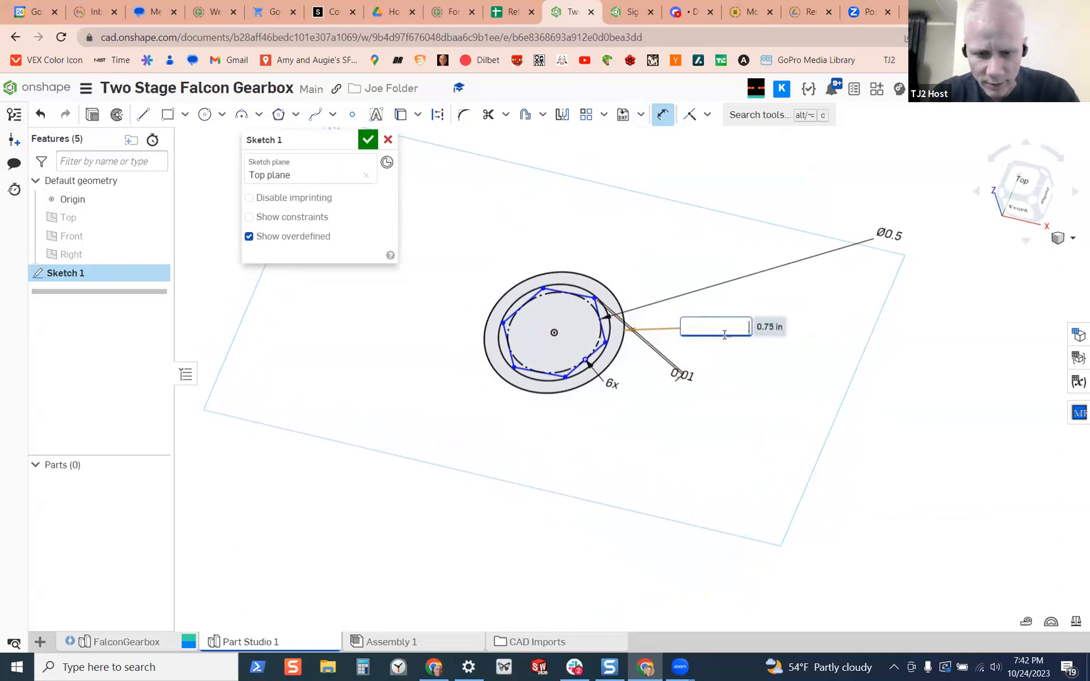
{"action": "type", "text": ".875"}
{"action": "key", "text": "Return"}
{"action": "right_click_drag", "start_coordinate": [772, 353], "coordinate": [768, 349]}
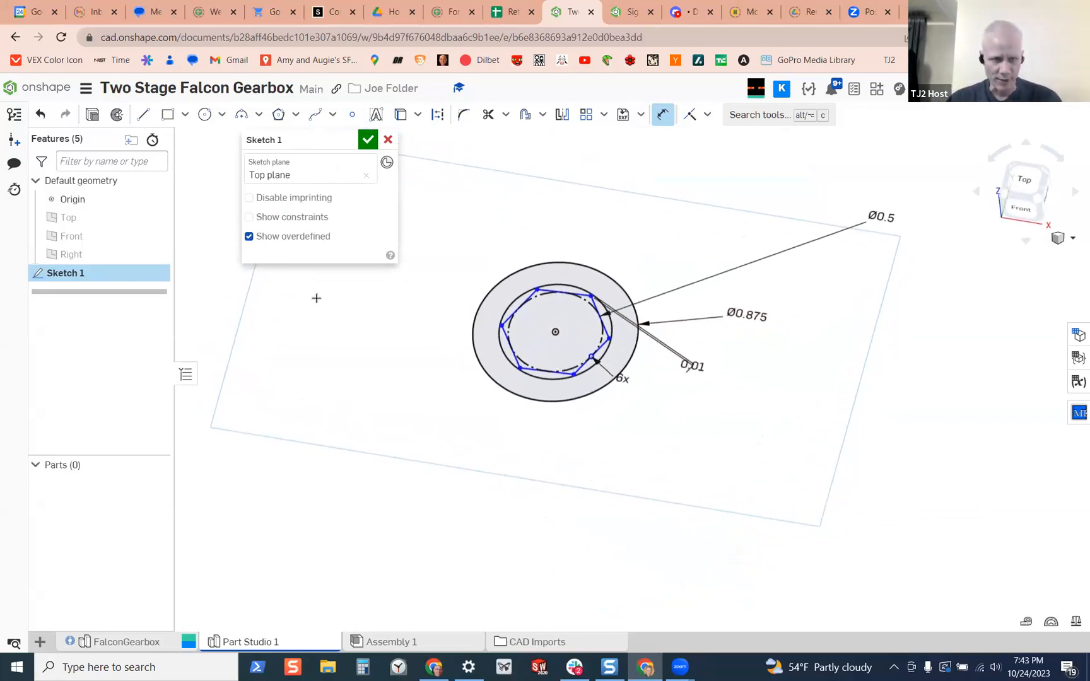
{"action": "left_click", "coordinate": [368, 141]}
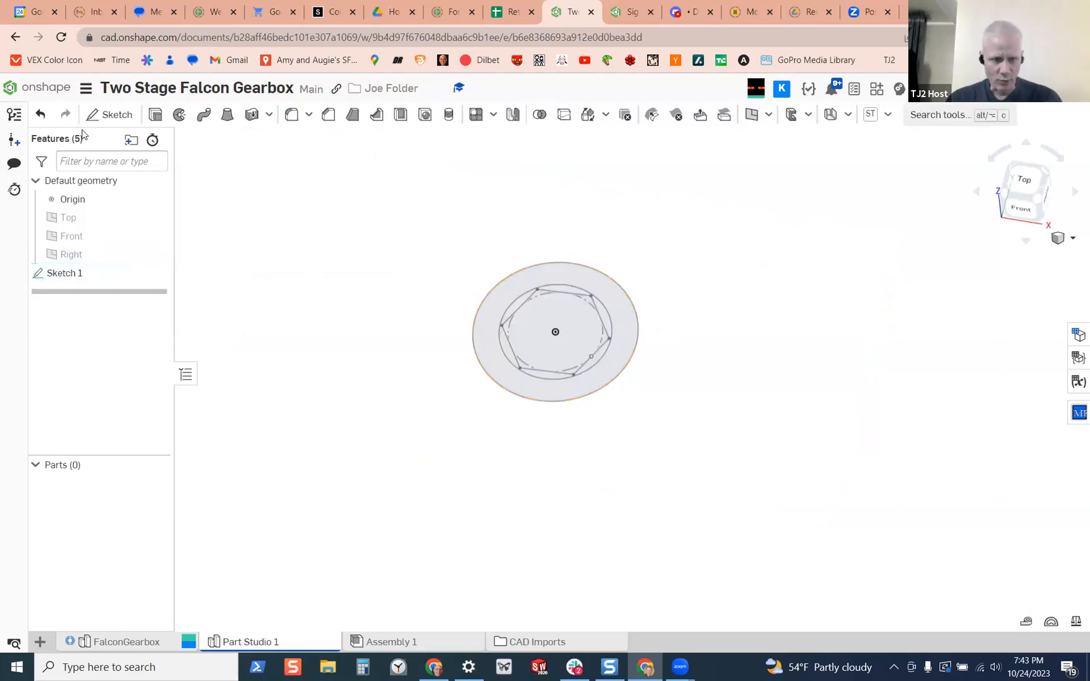
Extrude Sketch 1 as a new blind solid and begin a new variable for its depth
{"action": "left_click", "coordinate": [156, 119]}
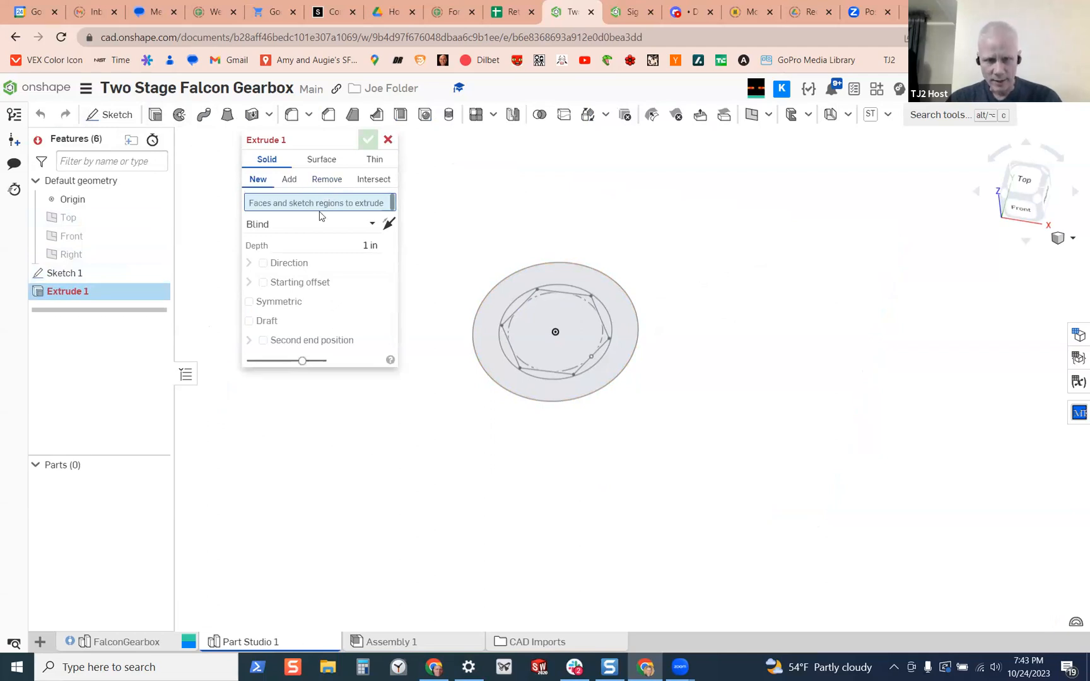
{"action": "left_click", "coordinate": [120, 273]}
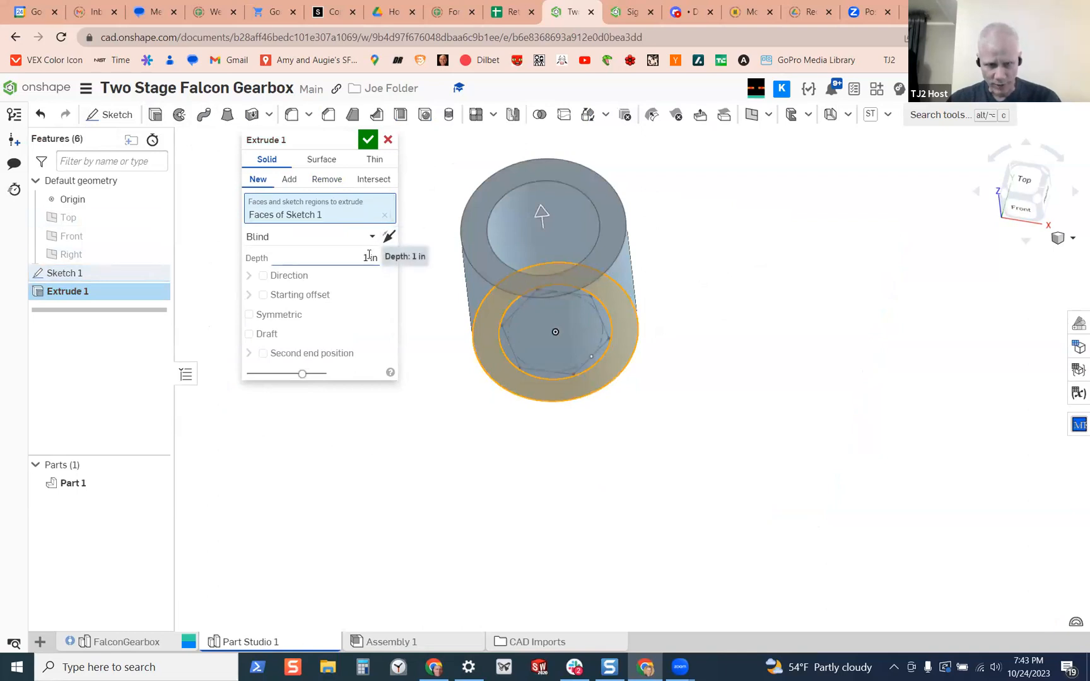
{"action": "left_click", "coordinate": [369, 257]}
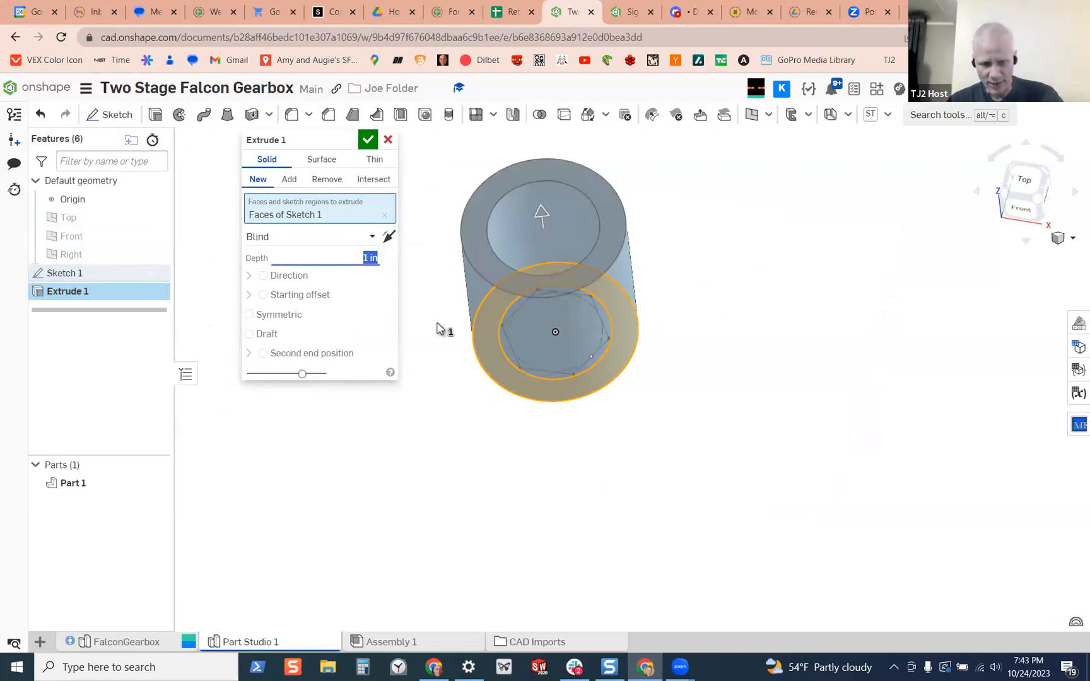
{"action": "type", "text": "#"}
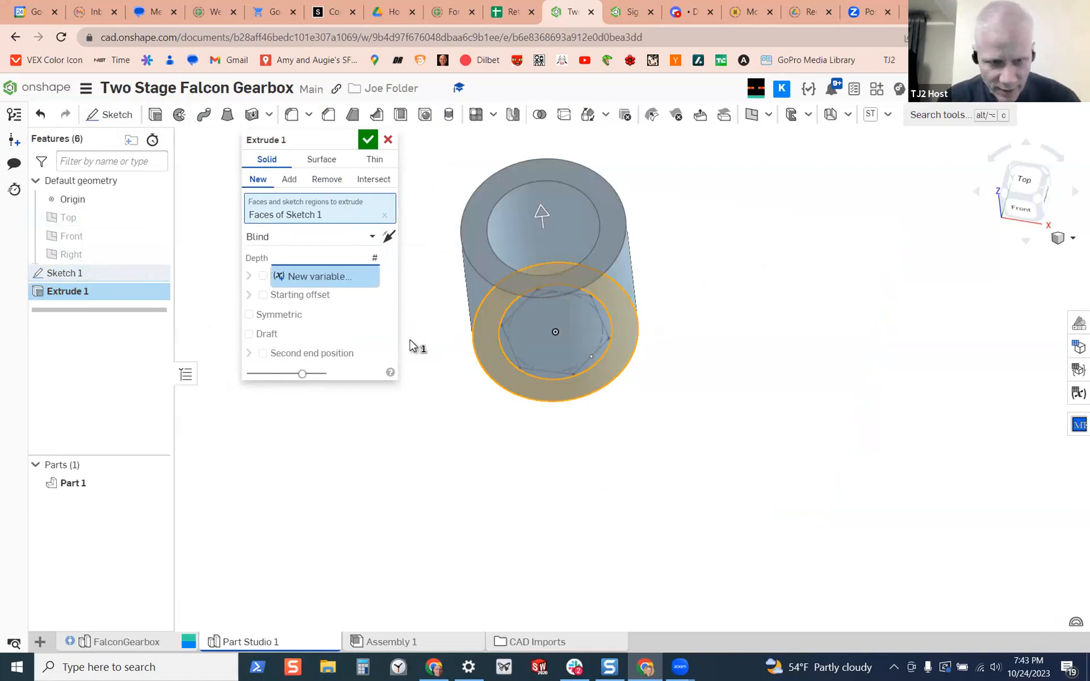
{"action": "left_click", "coordinate": [354, 277]}
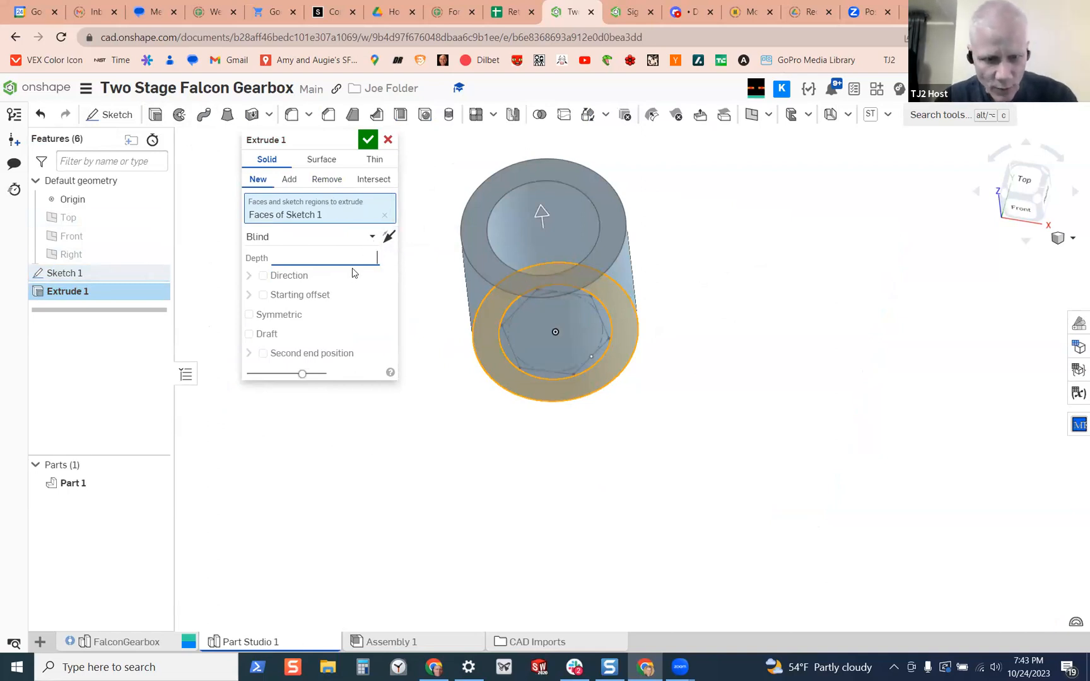
{"action": "type", "text": "#"}
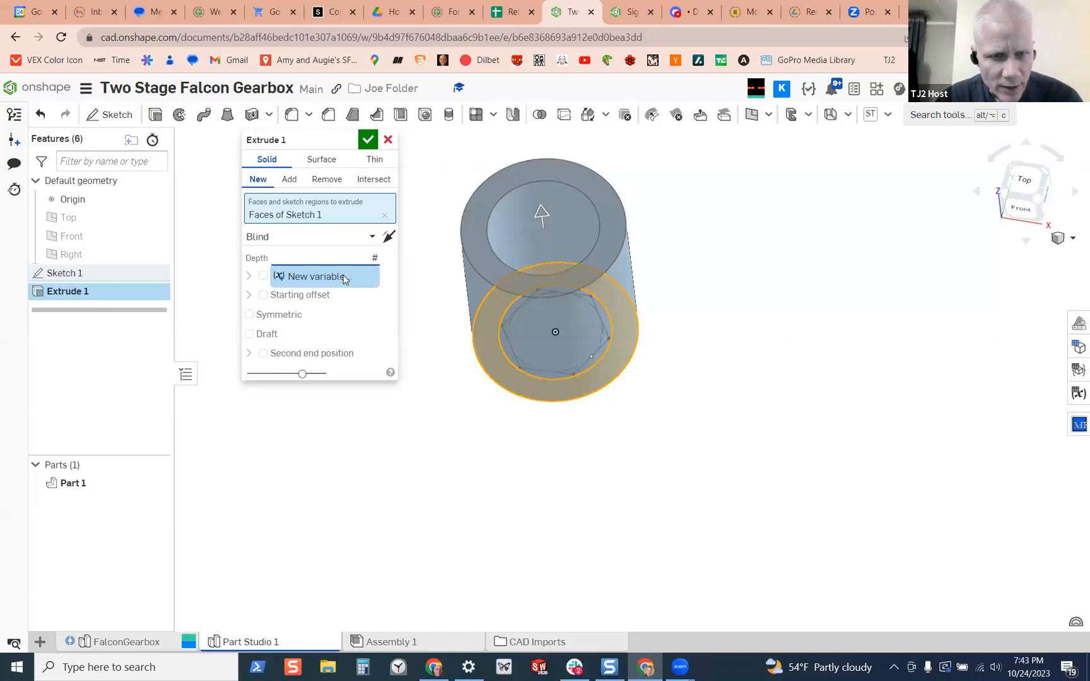
{"action": "left_click", "coordinate": [344, 279]}
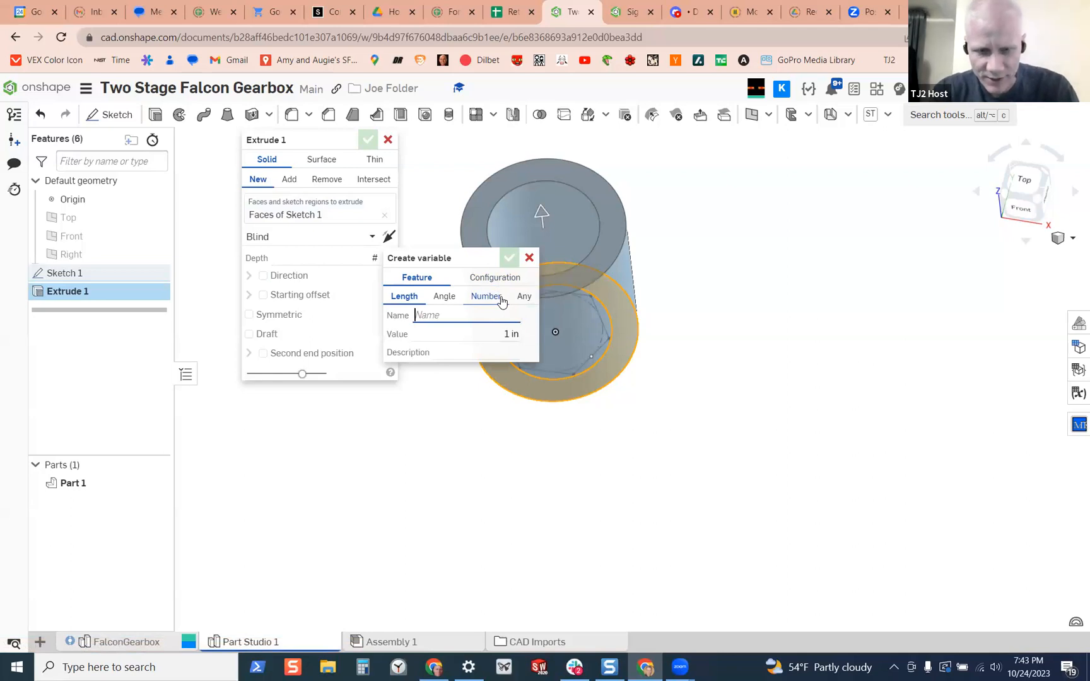
Define the depth as a length variable named SpacerLen with a value of 1 in and finish the extrusion
{"action": "type", "text": "L"}
{"action": "type", "text": "P"}
{"action": "type", "text": "acerL"}
{"action": "type", "text": "En"}
{"action": "key", "text": "BackSpace"}
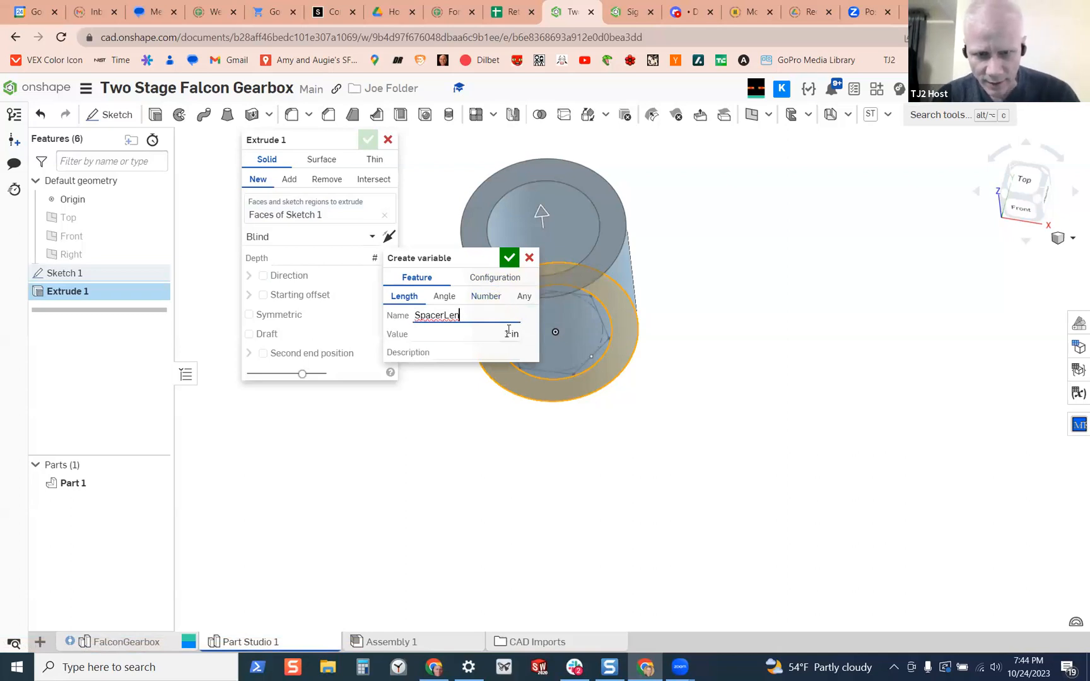
{"action": "left_click", "coordinate": [507, 336]}
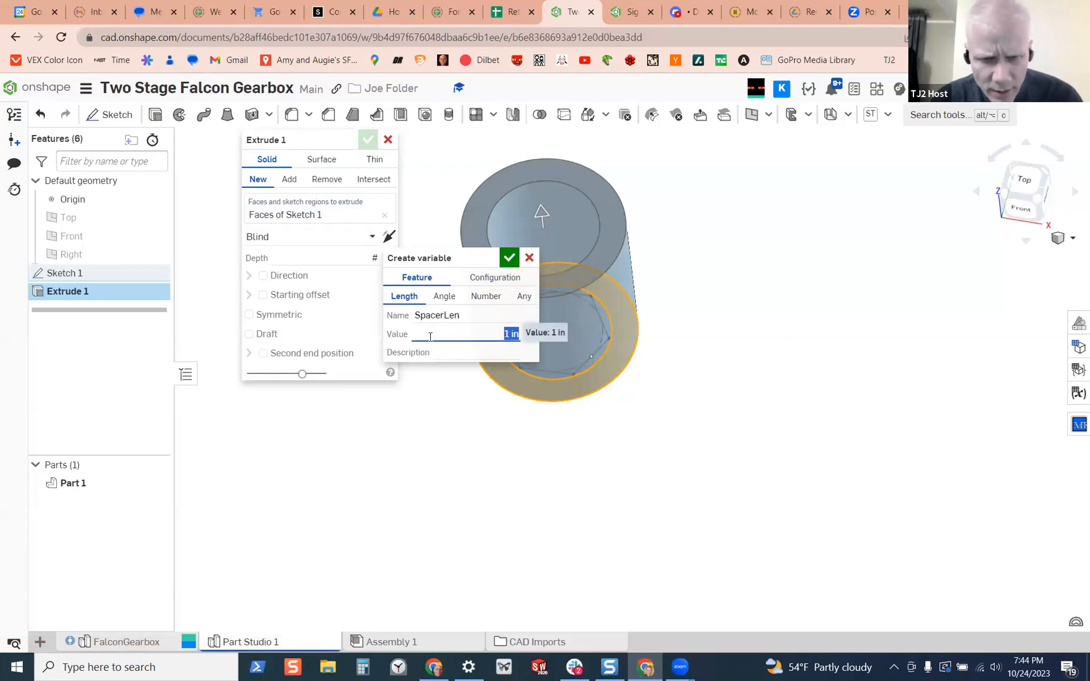
{"action": "left_click", "coordinate": [510, 257]}
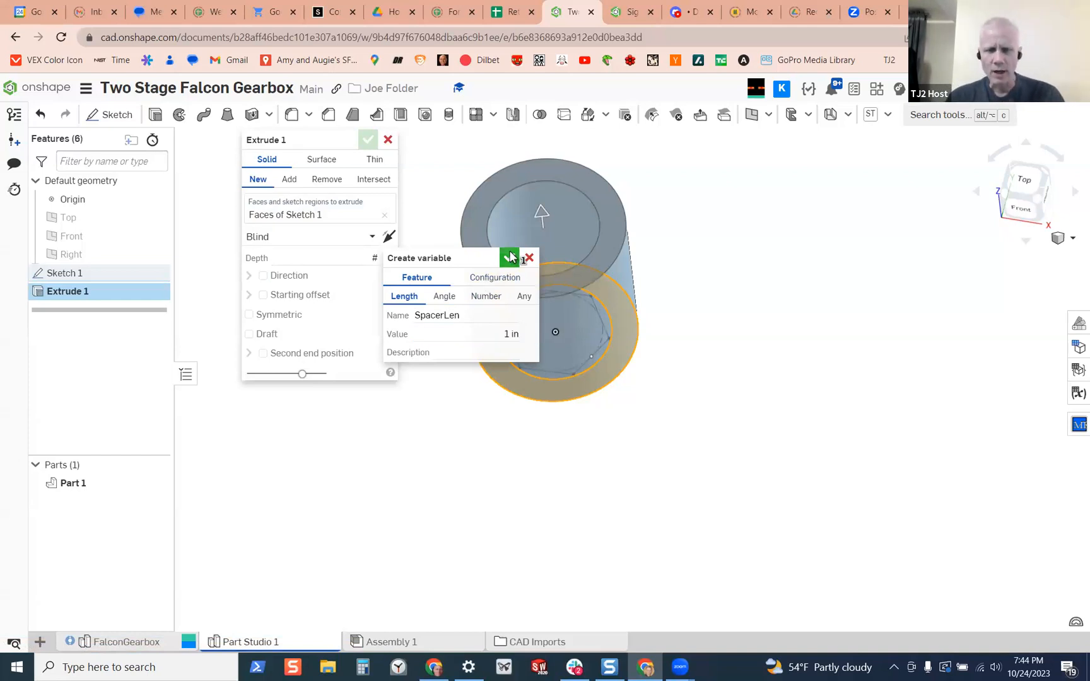
{"action": "left_click", "coordinate": [368, 139]}
{"action": "right_click_drag", "start_coordinate": [443, 386], "coordinate": [509, 341]}
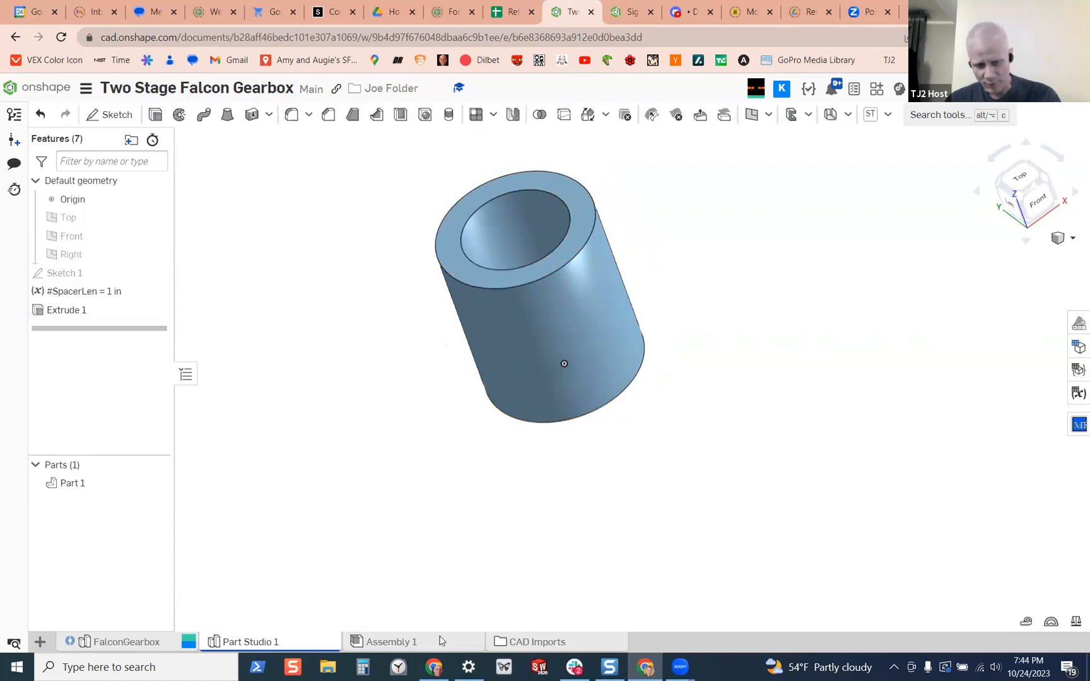
Open Assembly 1 and rename Part Studio 1 as Spacers
{"action": "left_click", "coordinate": [391, 641]}
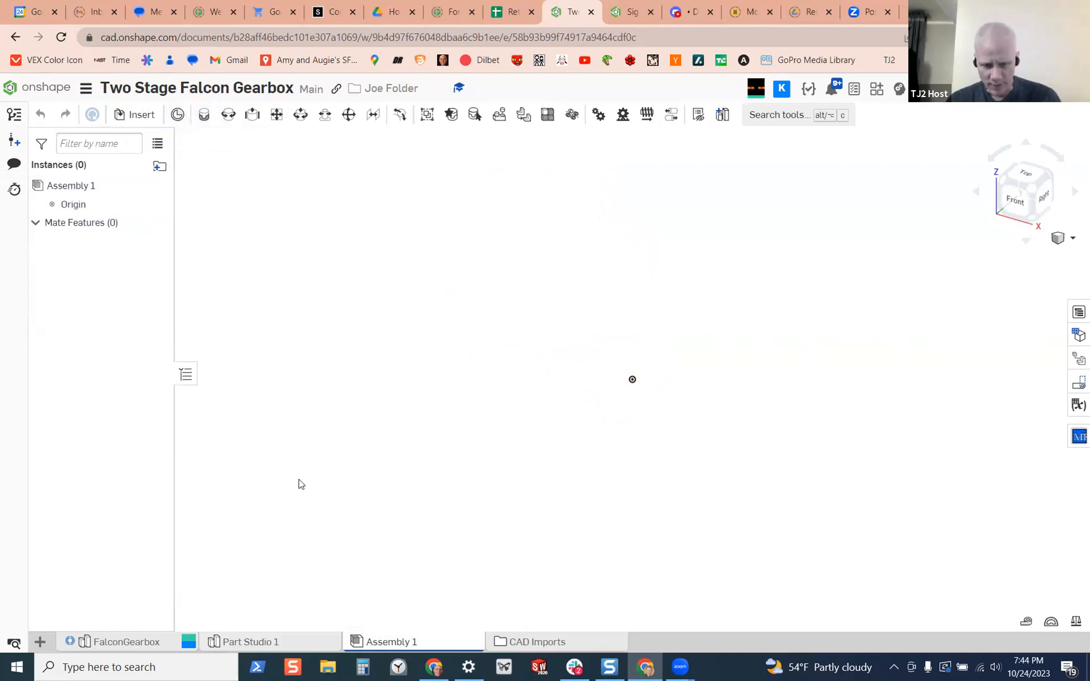
{"action": "right_click", "coordinate": [260, 644]}
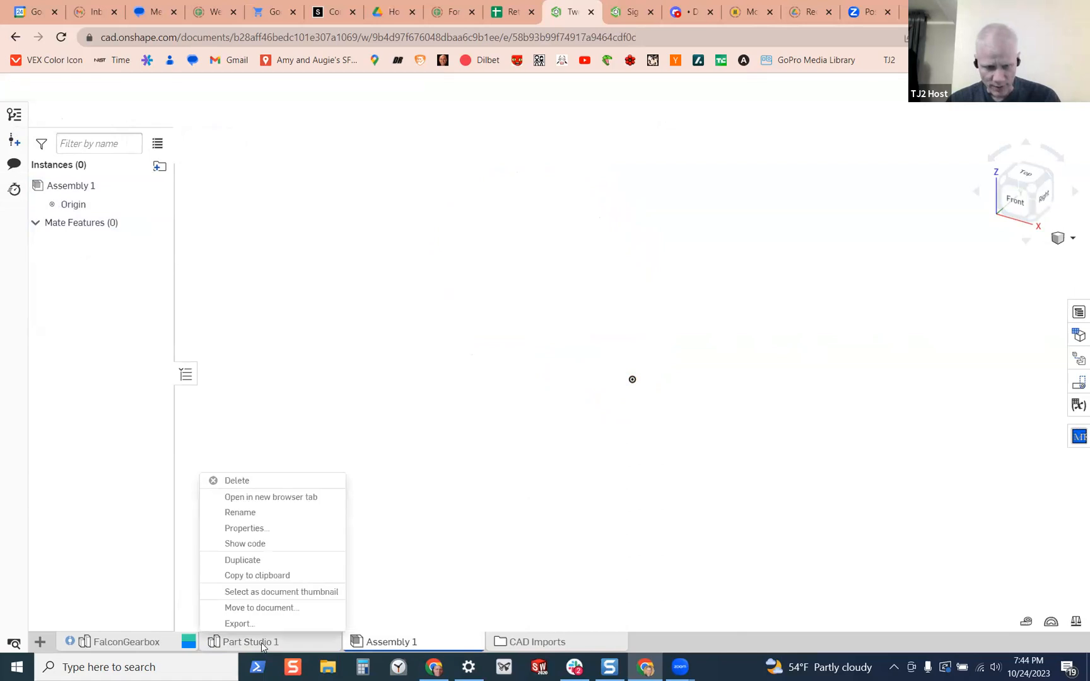
{"action": "left_click", "coordinate": [287, 513]}
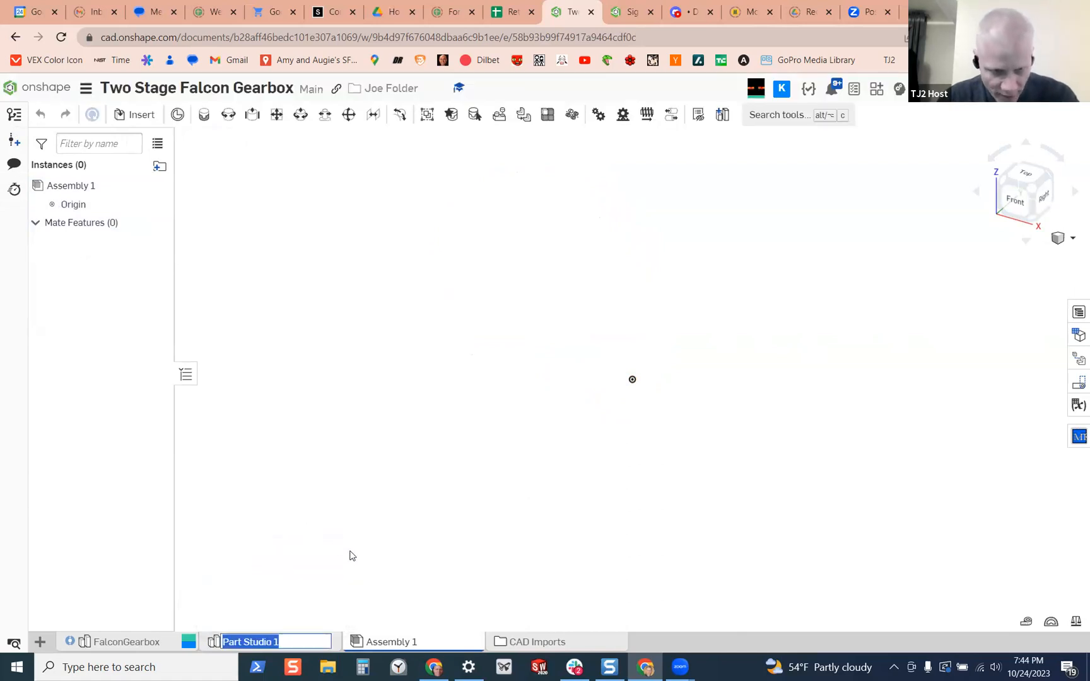
{"action": "type", "text": "Spa"}
{"action": "type", "text": "ceer"}
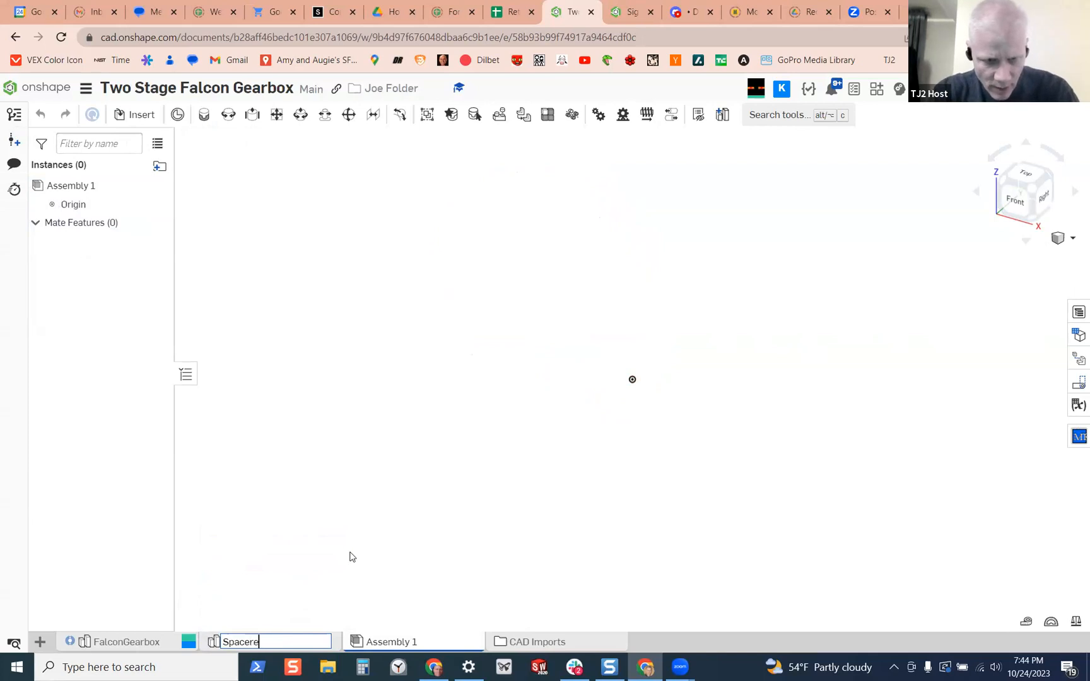
{"action": "type", "text": "s"}
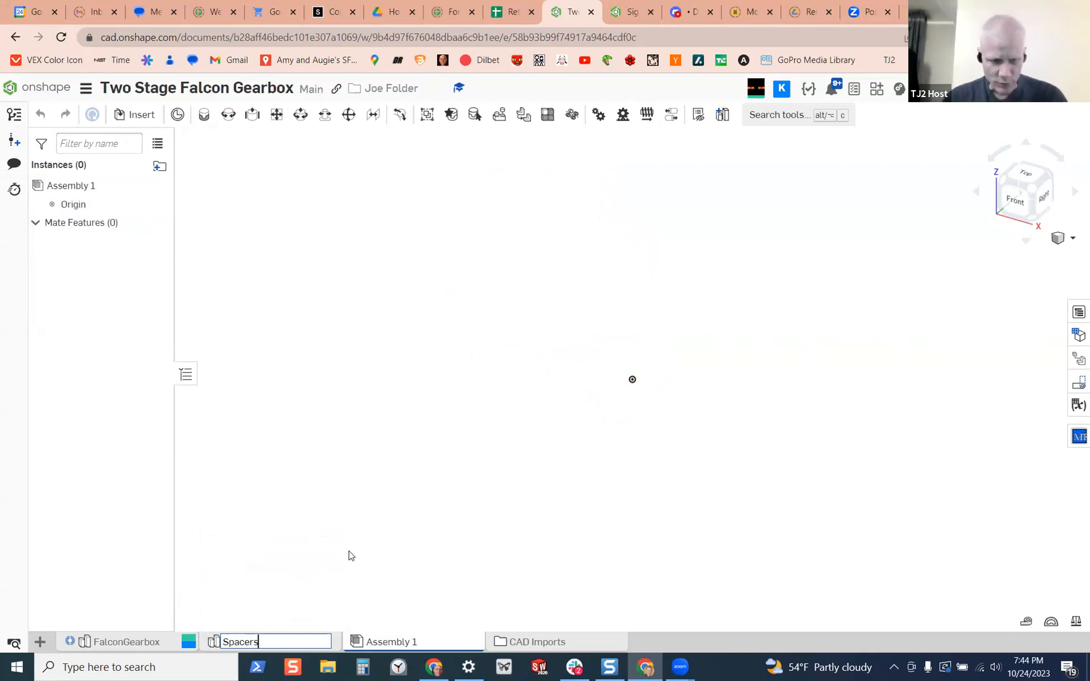
{"action": "key", "text": "Return"}
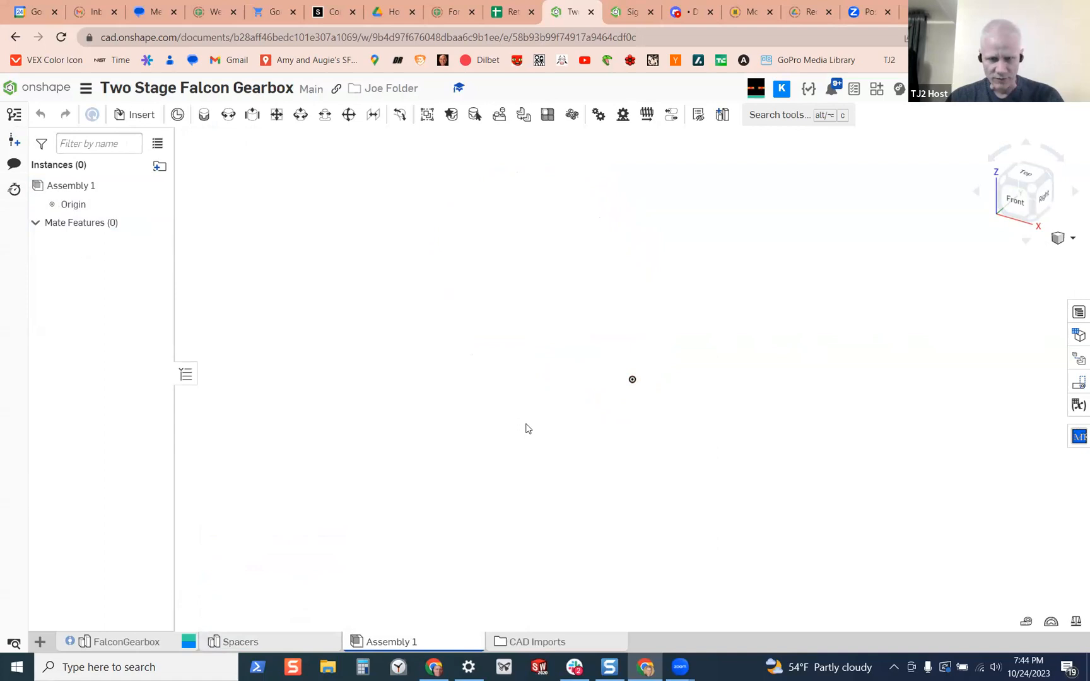
Insert Part 1 from the Spacers part studio into Assembly 1, placing it freely away from the origin
{"action": "left_click", "coordinate": [140, 115]}
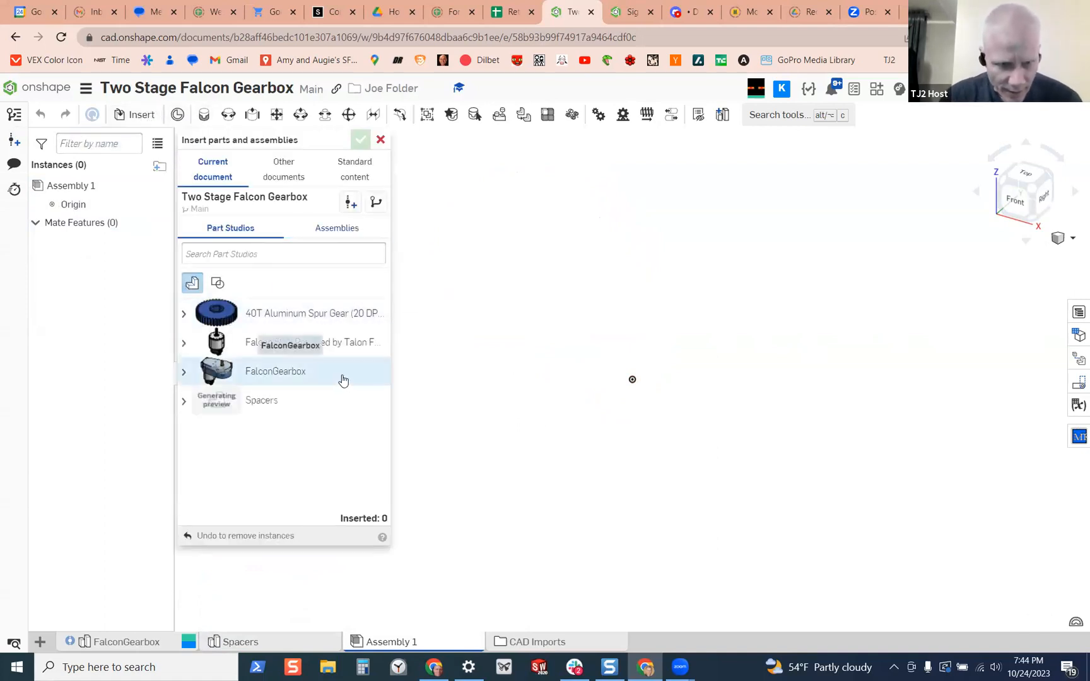
{"action": "left_click", "coordinate": [183, 402]}
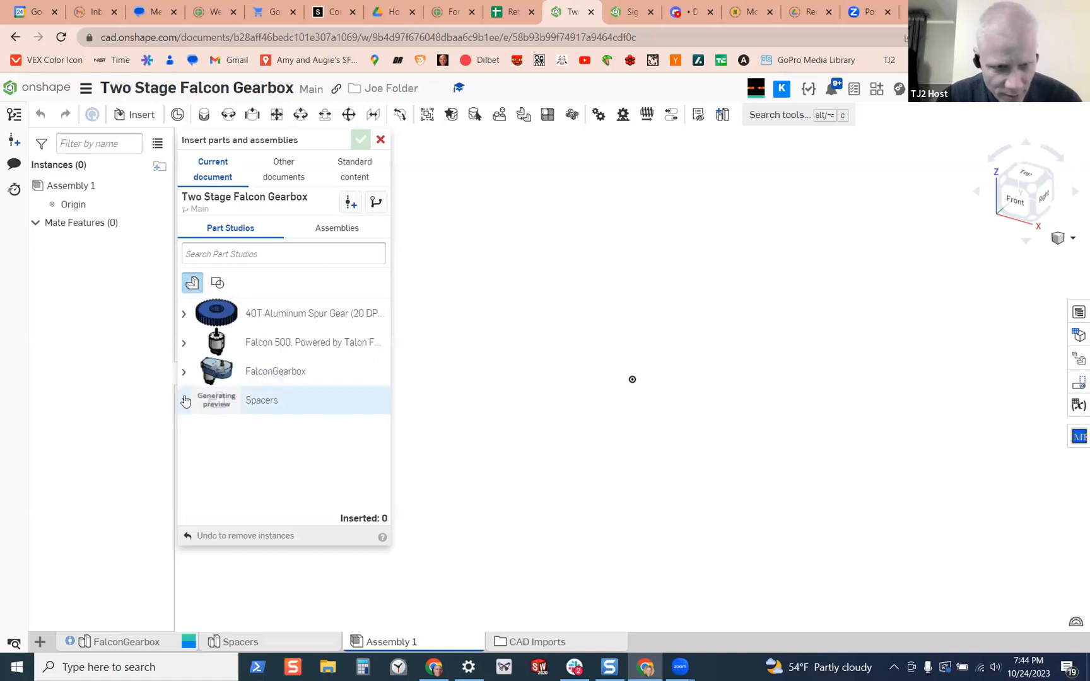
{"action": "left_click", "coordinate": [271, 430]}
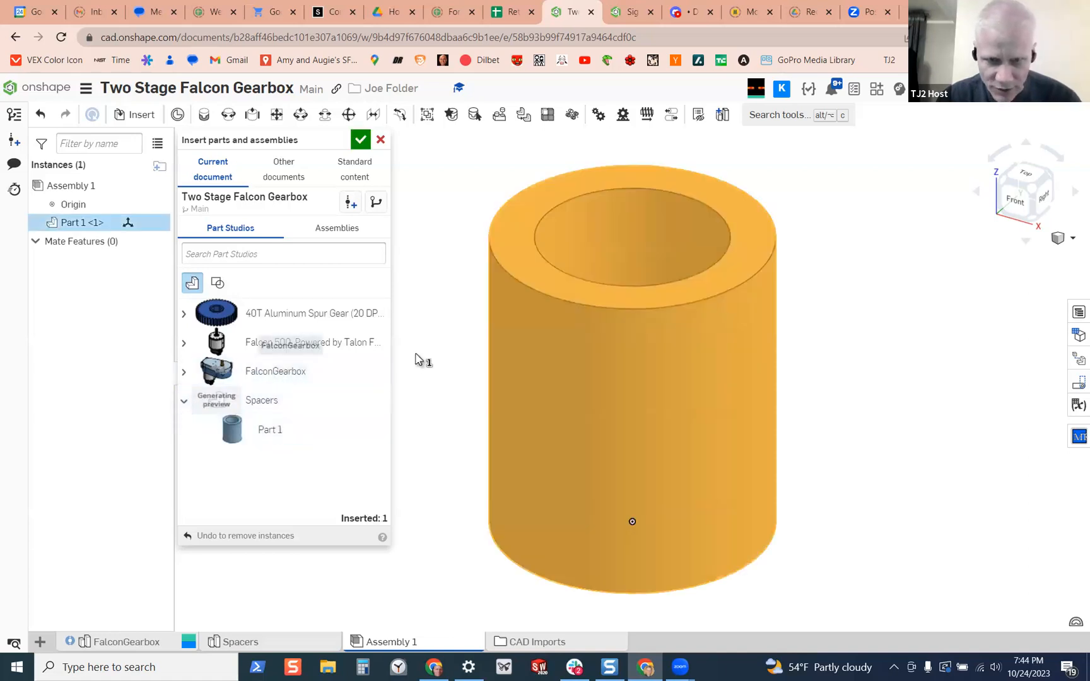
{"action": "left_click", "coordinate": [742, 263]}
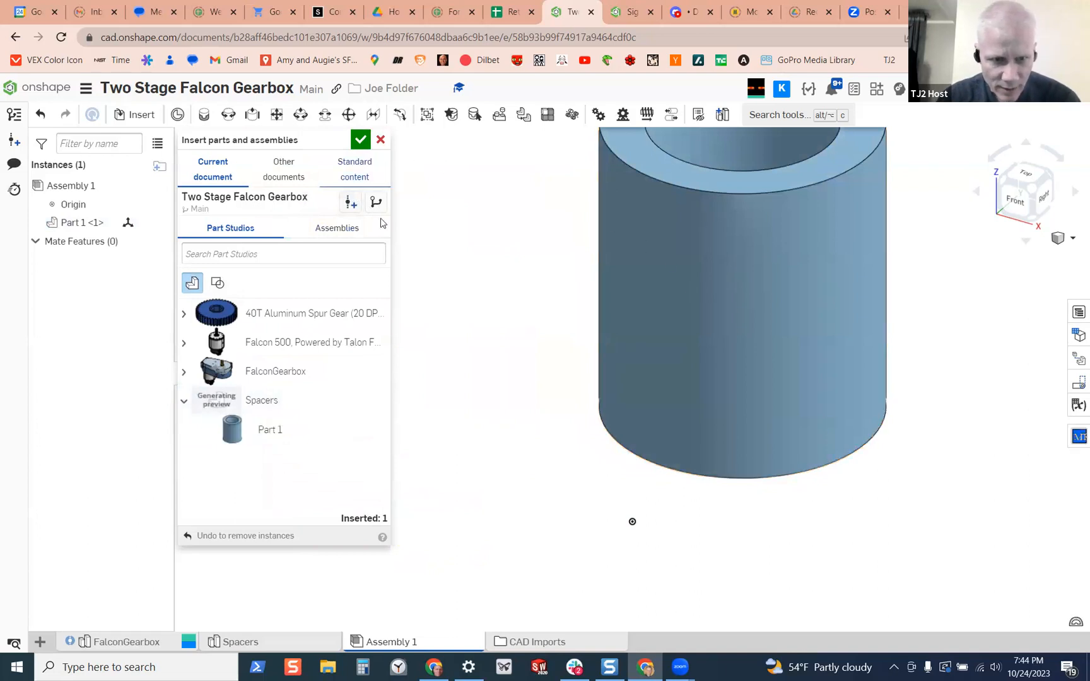
{"action": "left_click", "coordinate": [360, 140]}
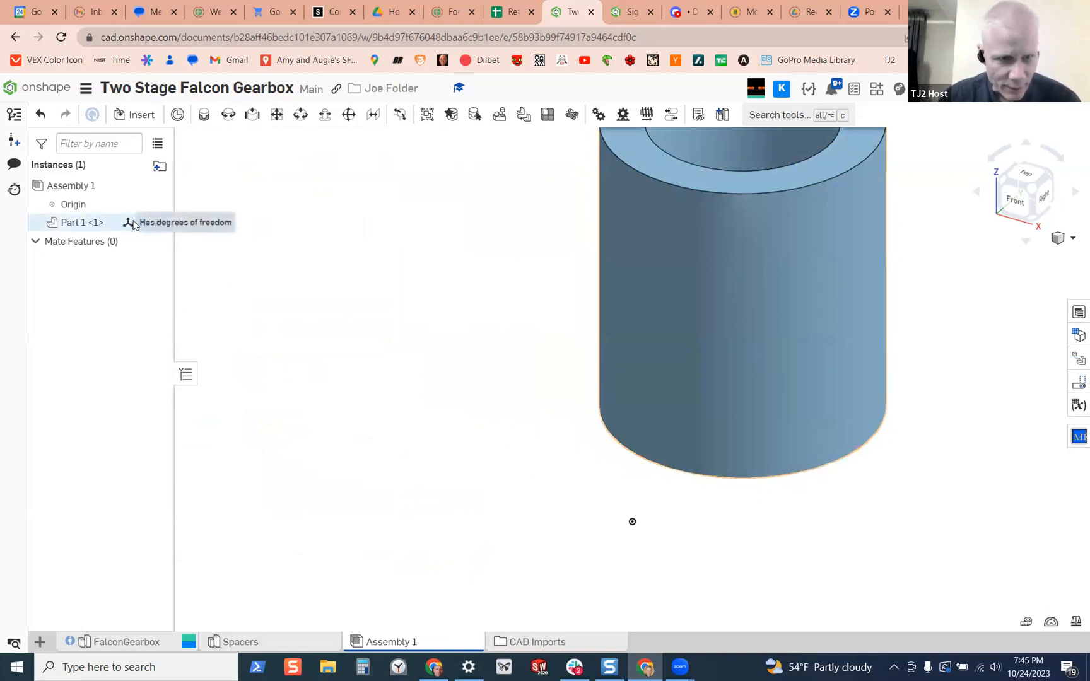
Examine the inserted spacer's properties and the options available for its instance
{"action": "left_click", "coordinate": [69, 225]}
{"action": "right_click", "coordinate": [71, 226]}
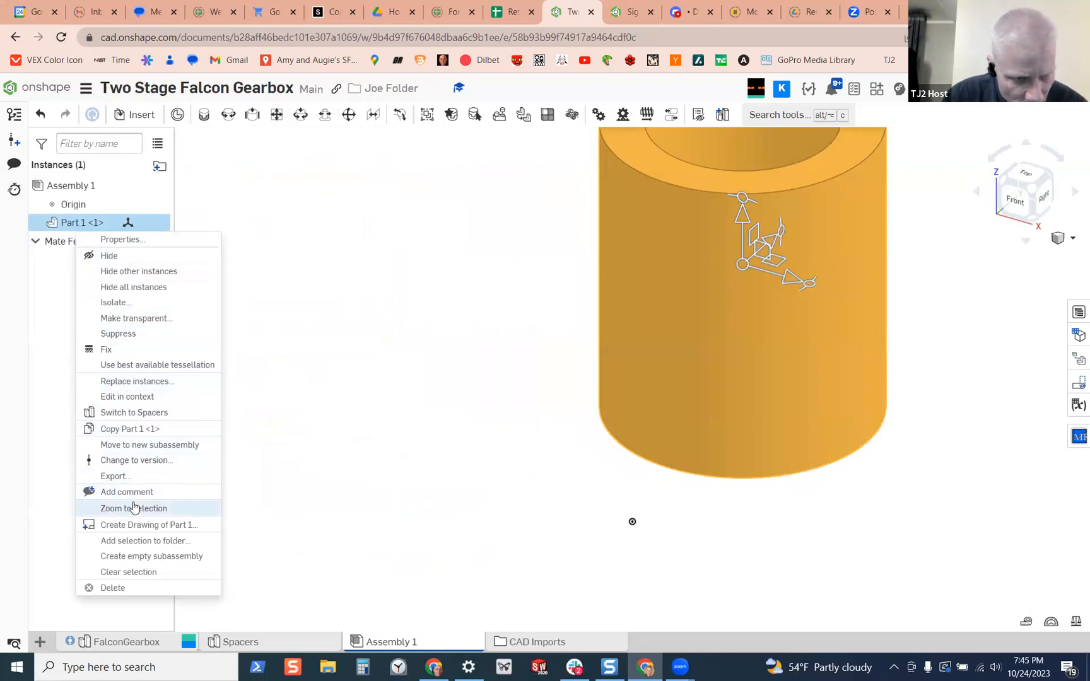
{"action": "left_click", "coordinate": [123, 240]}
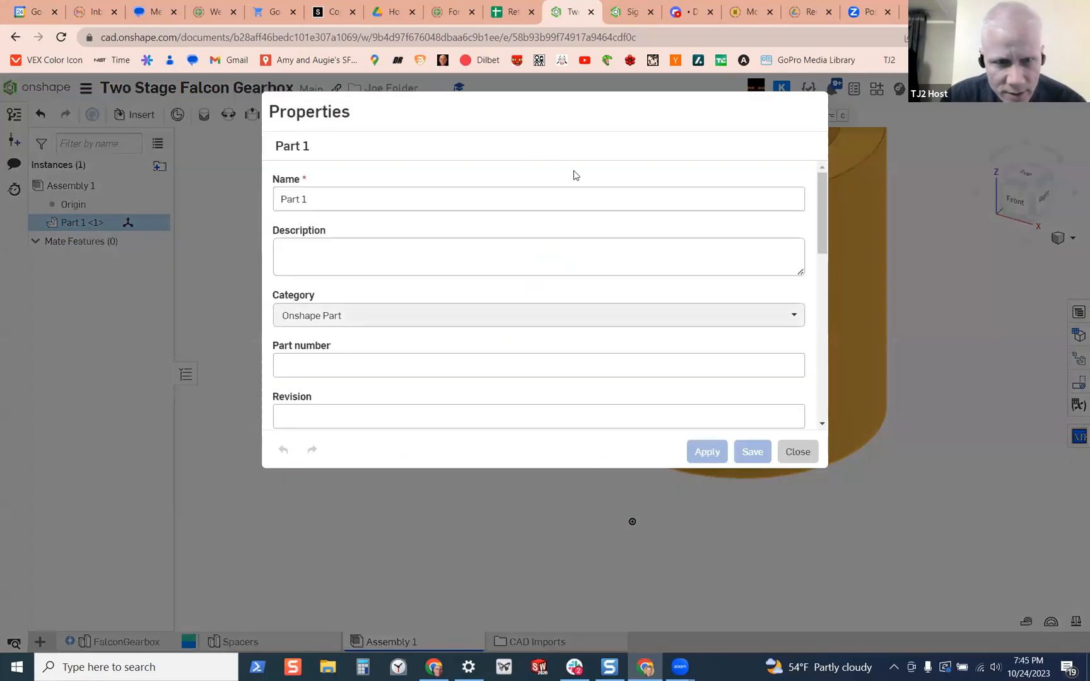
{"action": "left_click", "coordinate": [796, 451]}
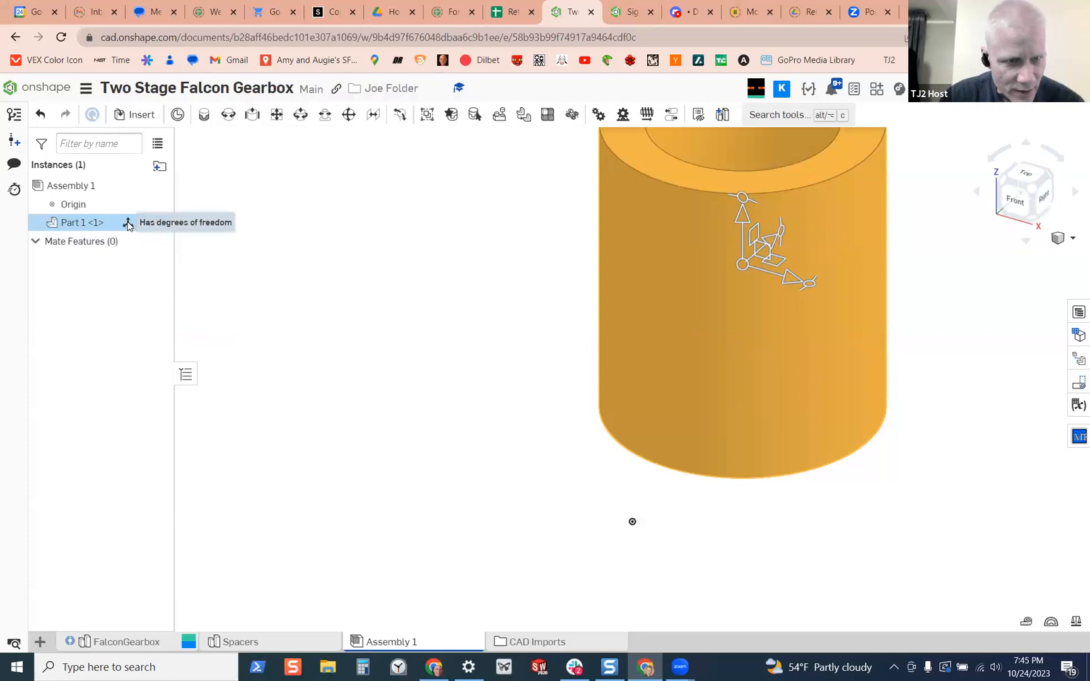
{"action": "right_click", "coordinate": [128, 226]}
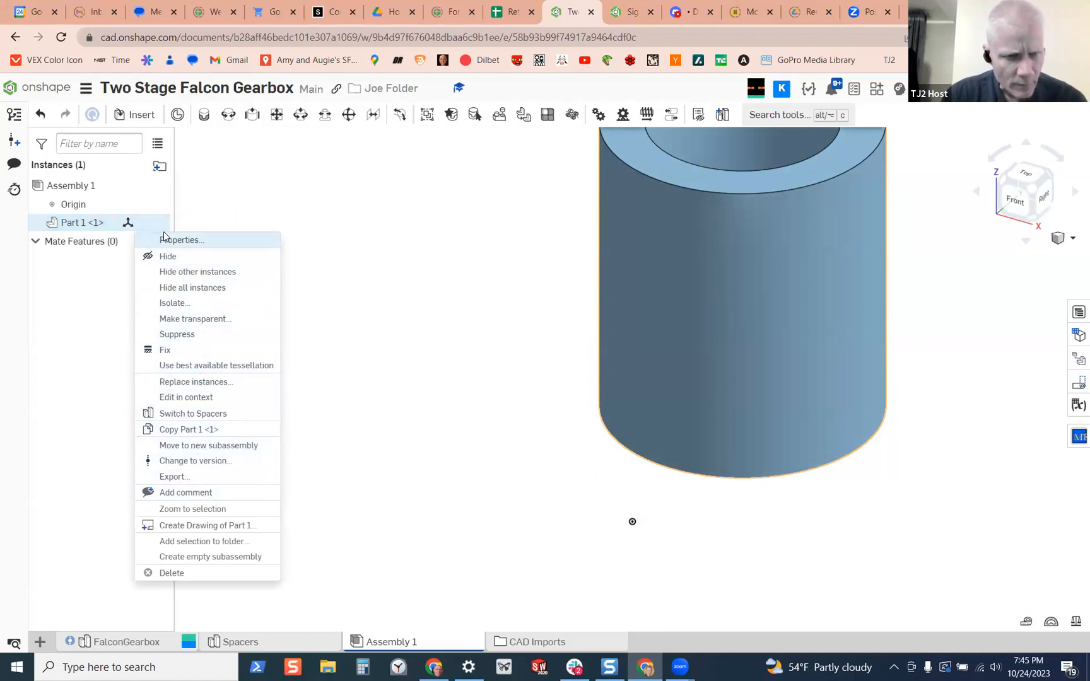
{"action": "left_click", "coordinate": [209, 218]}
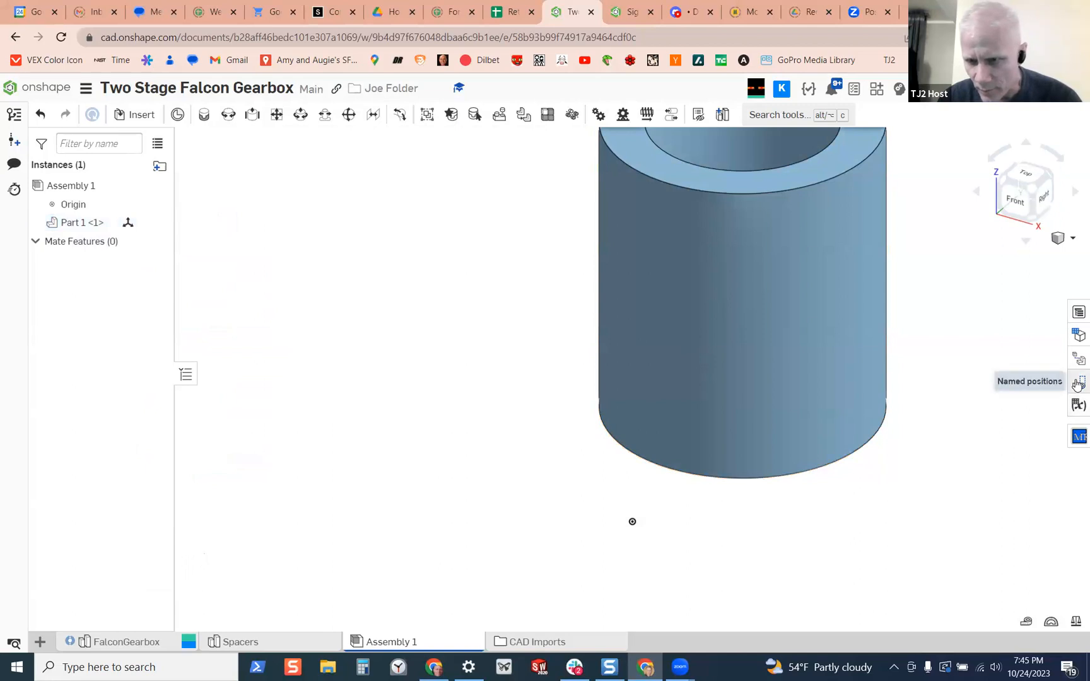
Examine the configuration options of Assembly 1 and of the Spacers part studio
{"action": "left_click", "coordinate": [1078, 336]}
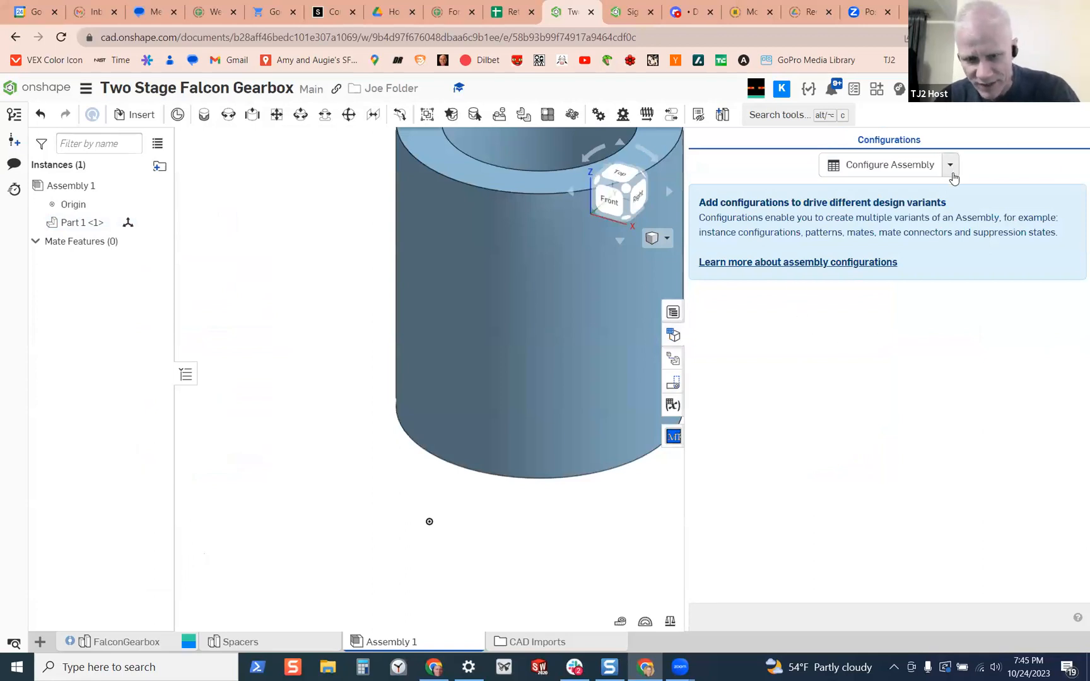
{"action": "left_click", "coordinate": [950, 165]}
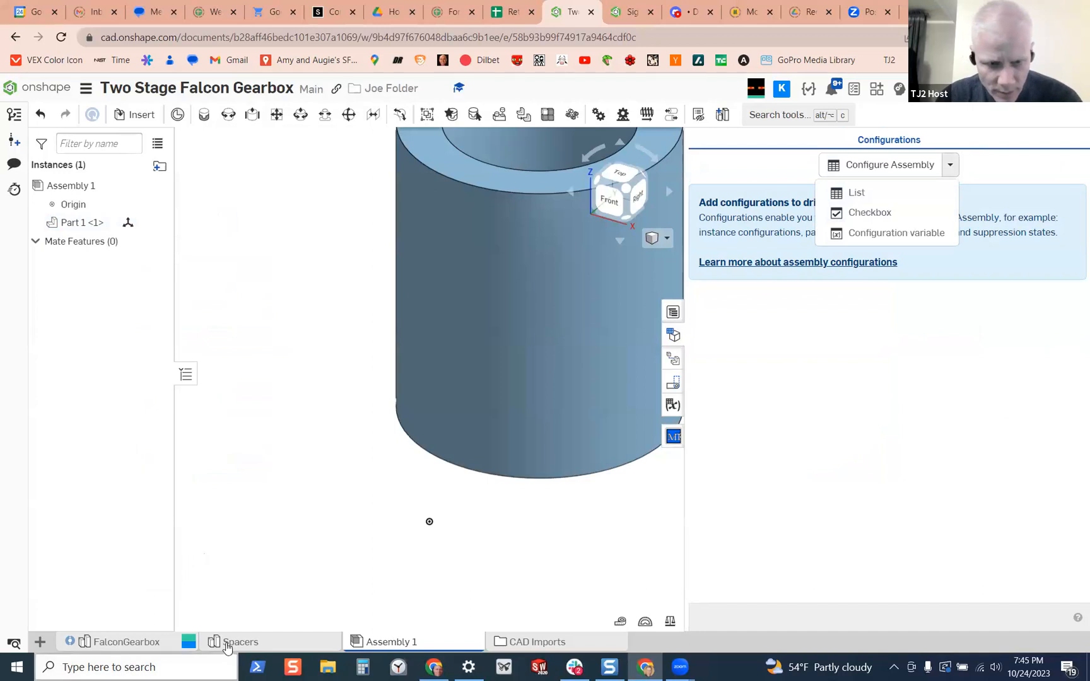
{"action": "left_click", "coordinate": [234, 640]}
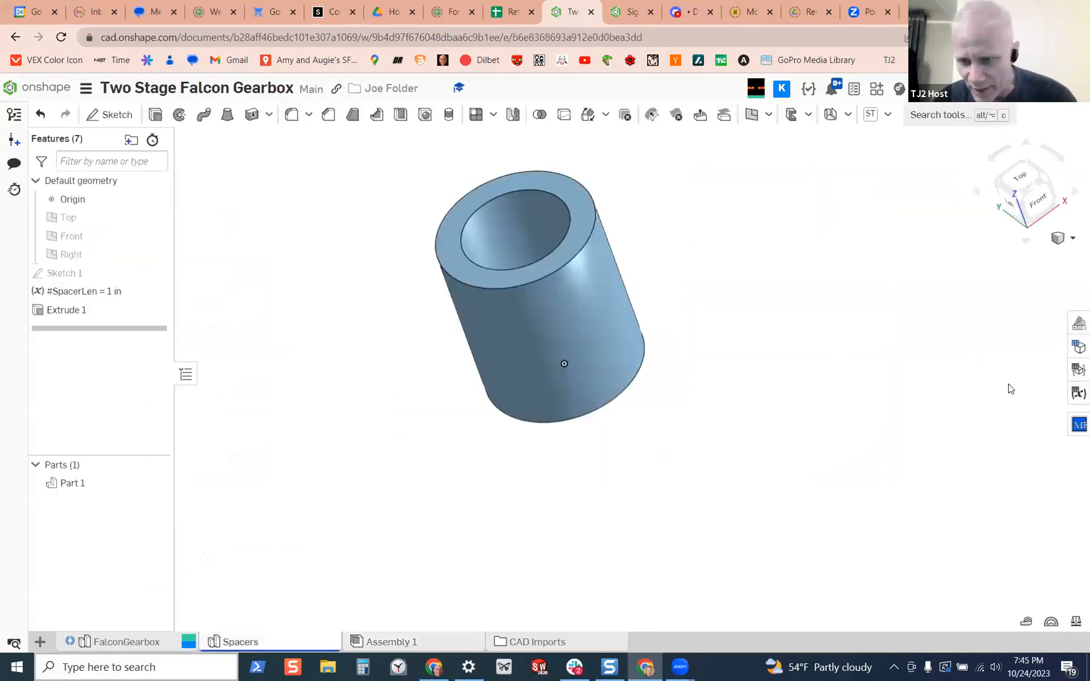
{"action": "left_click", "coordinate": [1077, 347]}
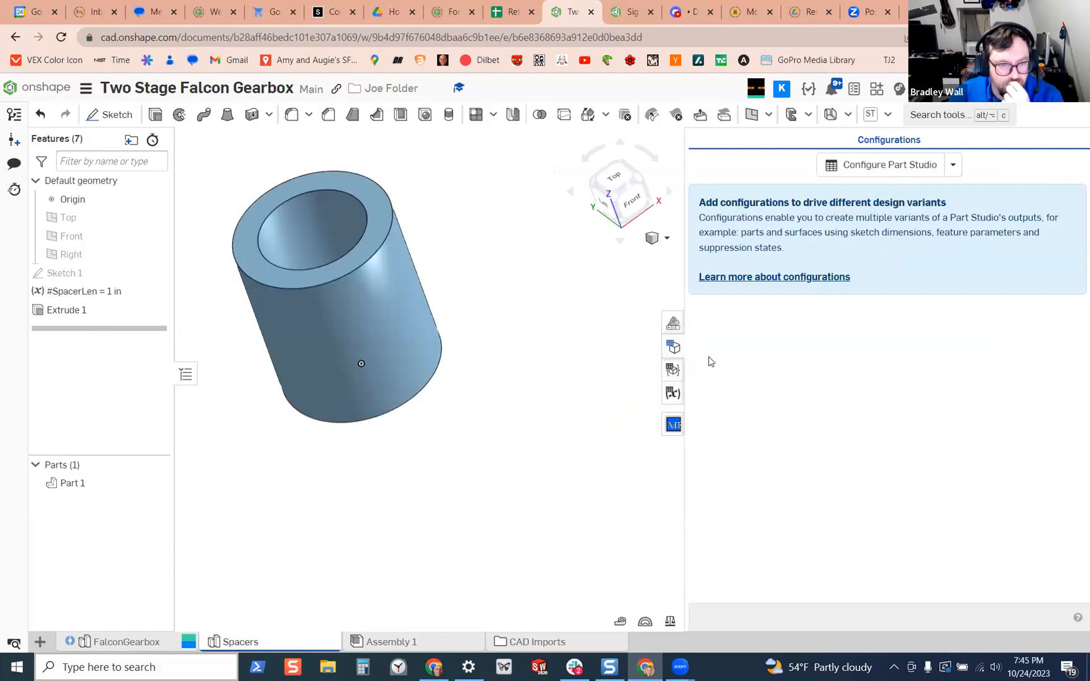
{"action": "left_click", "coordinate": [673, 347]}
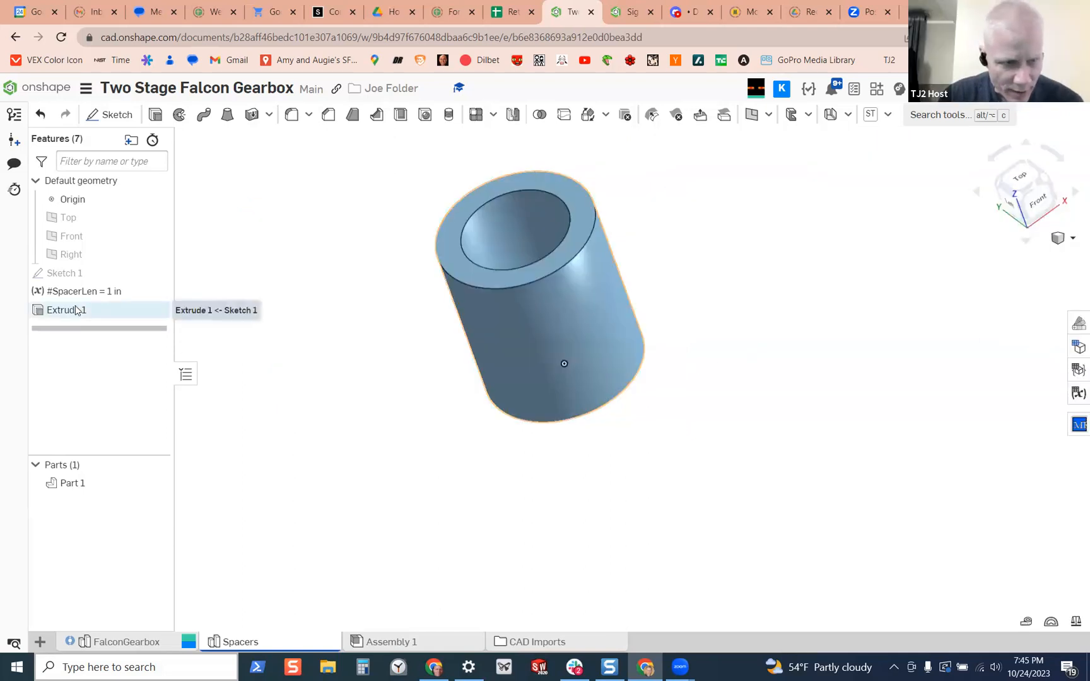
Rename Part 1 in the Spacers part studio as "half inch hex spacer"
{"action": "right_click", "coordinate": [87, 485]}
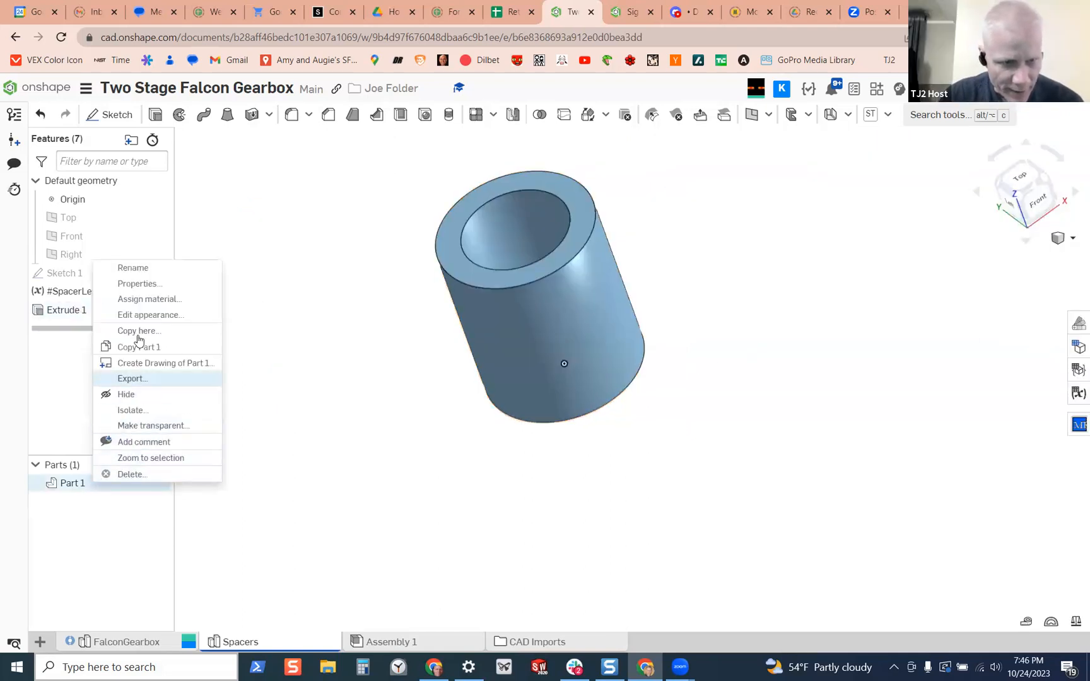
{"action": "left_click", "coordinate": [133, 268]}
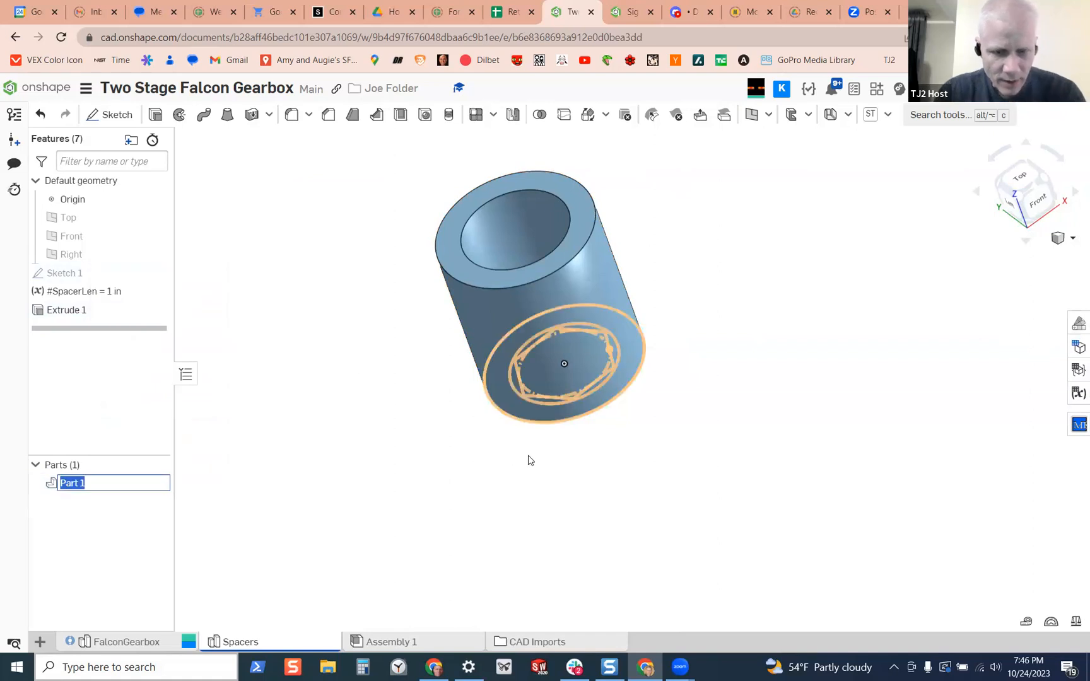
{"action": "type", "text": "he"}
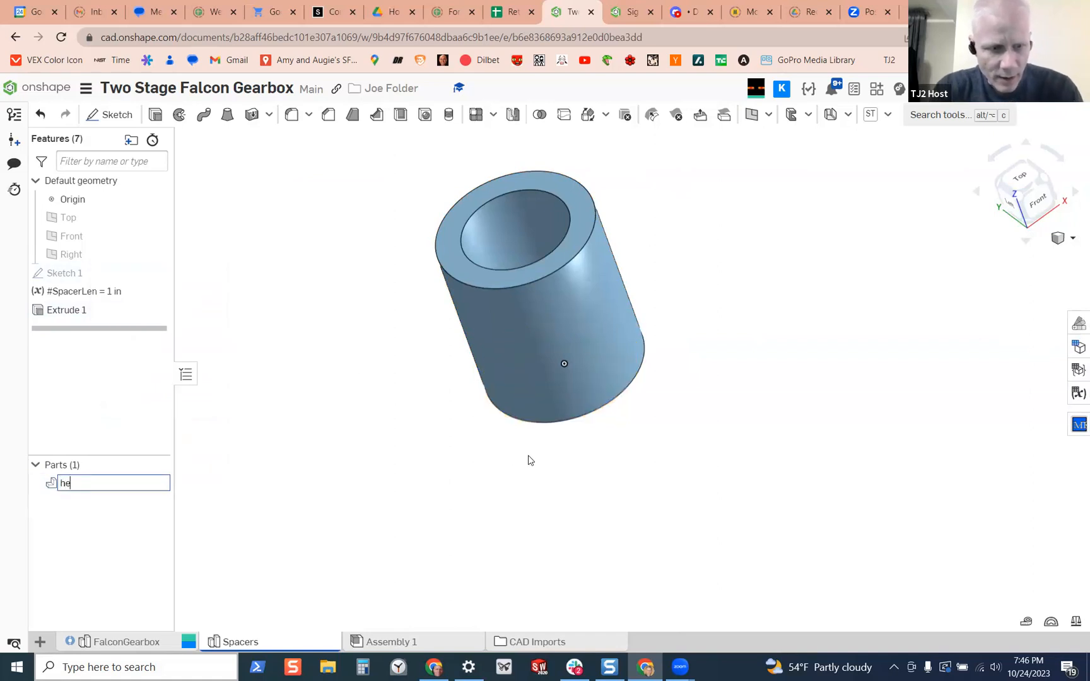
{"action": "key", "text": "BackSpace"}
{"action": "key", "text": "BackSpace"}
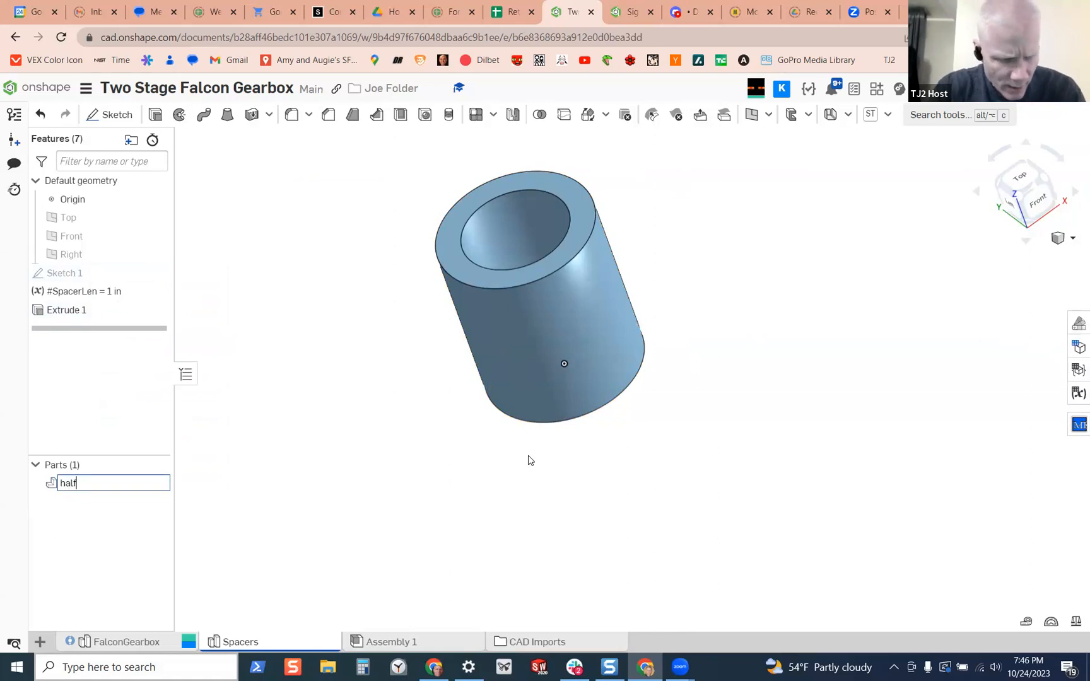
{"action": "key", "text": "BackSpace"}
{"action": "key", "text": "BackSpace"}
{"action": "key", "text": "BackSpace"}
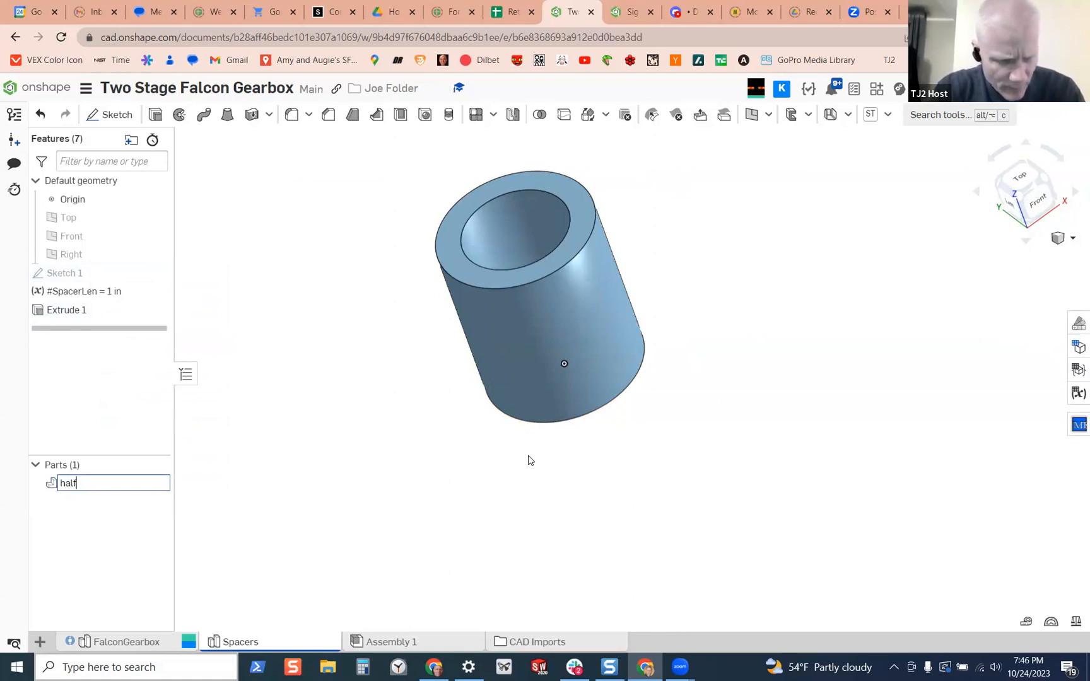
{"action": "key", "text": "BackSpace"}
{"action": "type", "text": "hex spacer"}
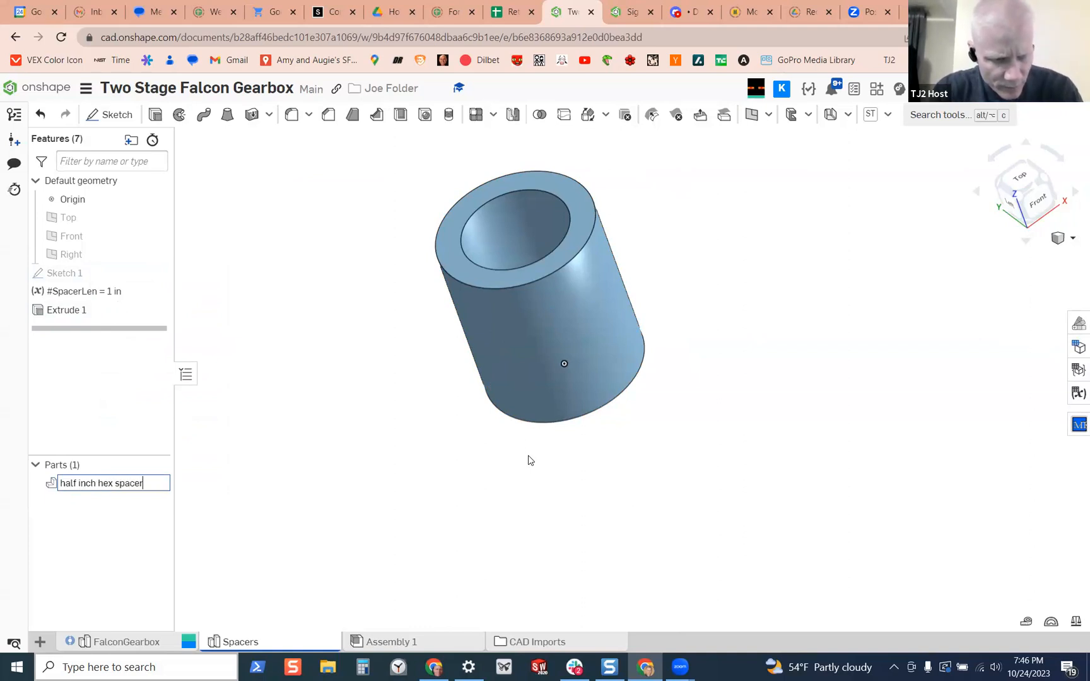
{"action": "key", "text": "Return"}
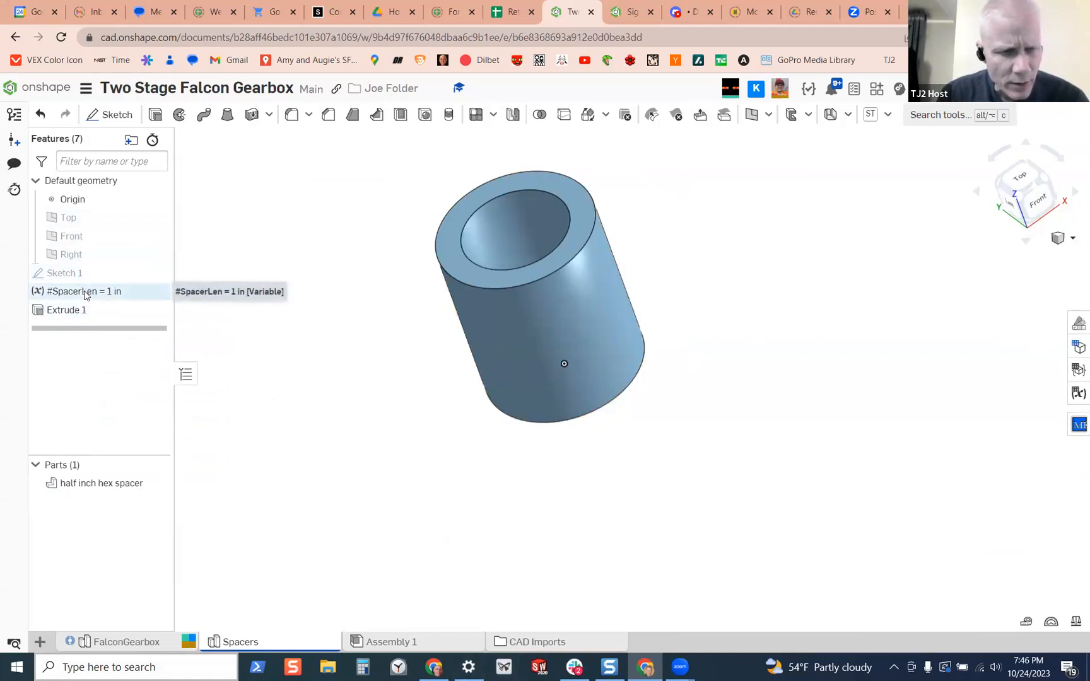
Examine the definition of the SpacerLen variable without changing it
{"action": "left_click_drag", "start_coordinate": [86, 295], "coordinate": [85, 314]}
{"action": "left_click", "coordinate": [85, 310], "text": "ctrl"}
{"action": "right_click", "coordinate": [85, 313]}
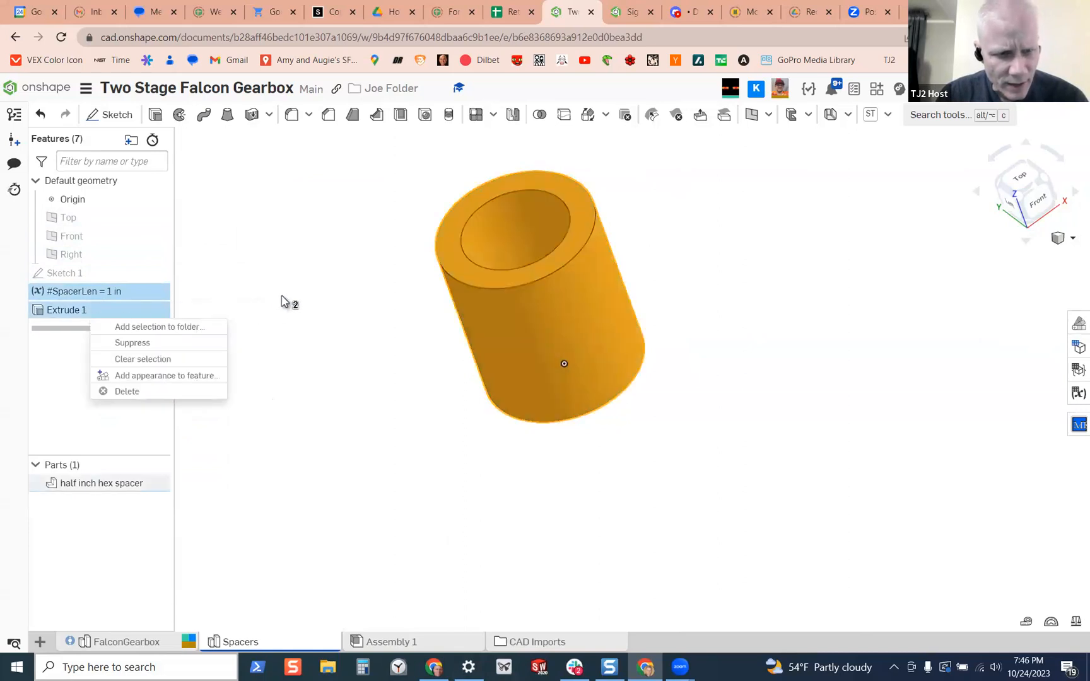
{"action": "left_click", "coordinate": [287, 301]}
{"action": "right_click", "coordinate": [104, 292]}
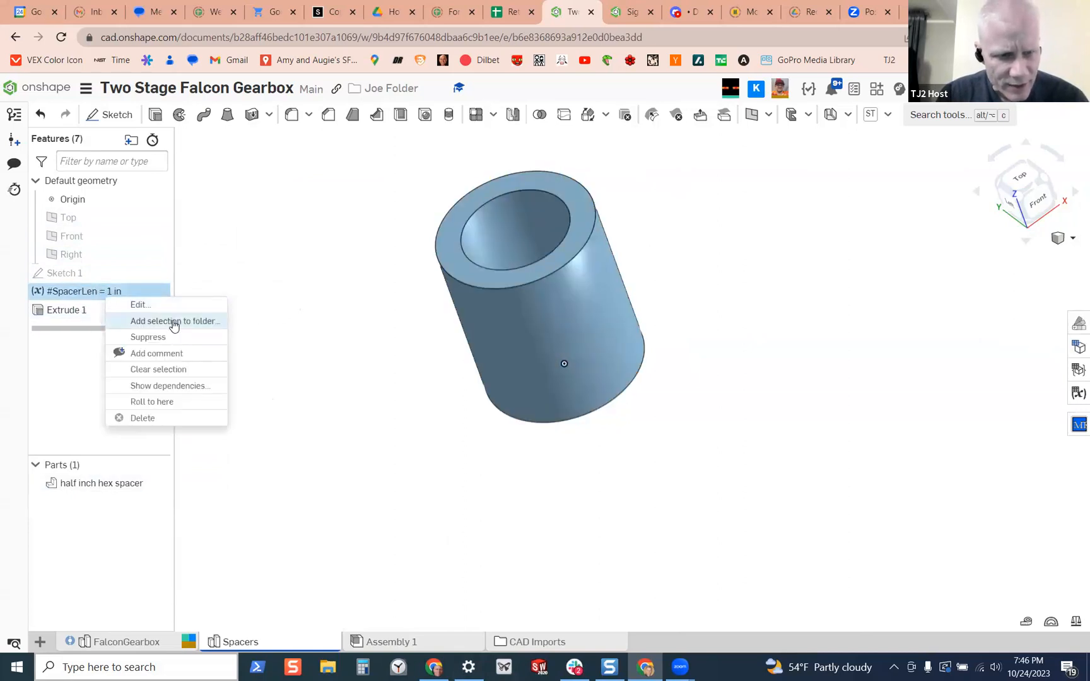
{"action": "left_click", "coordinate": [149, 306]}
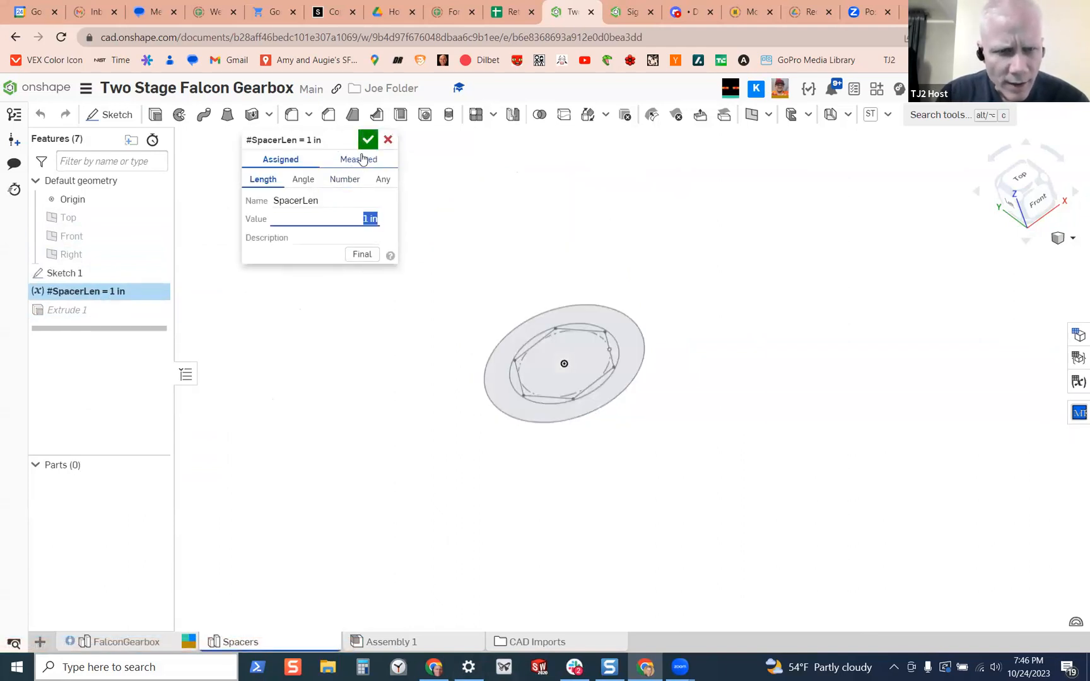
{"action": "left_click", "coordinate": [395, 140]}
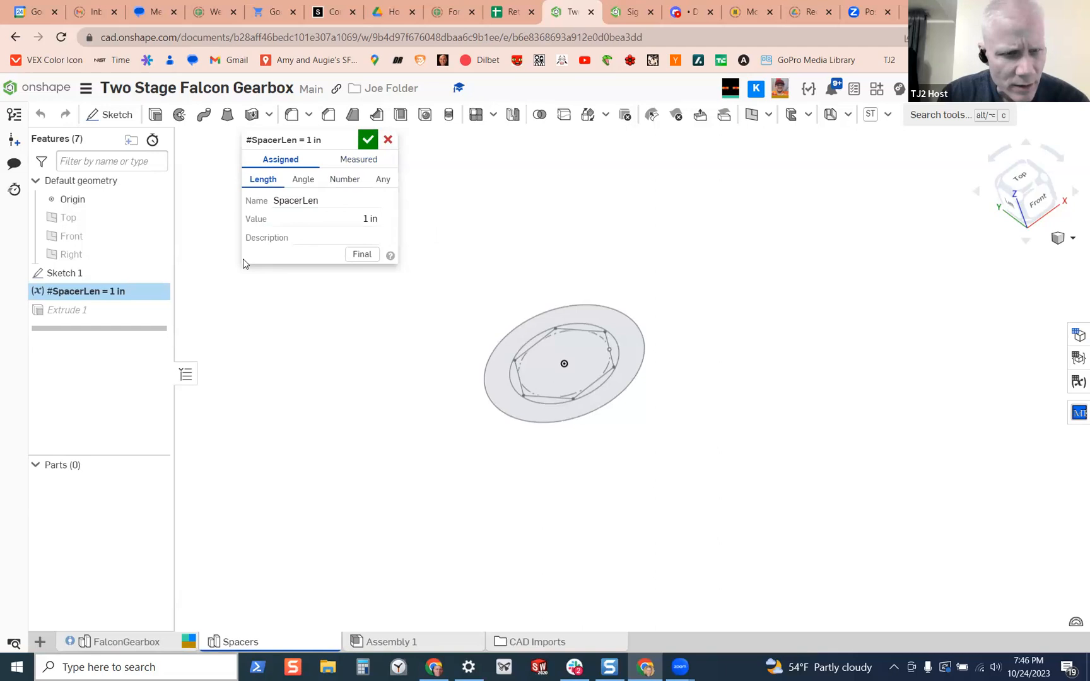
{"action": "left_click", "coordinate": [386, 140]}
{"action": "right_click", "coordinate": [98, 314]}
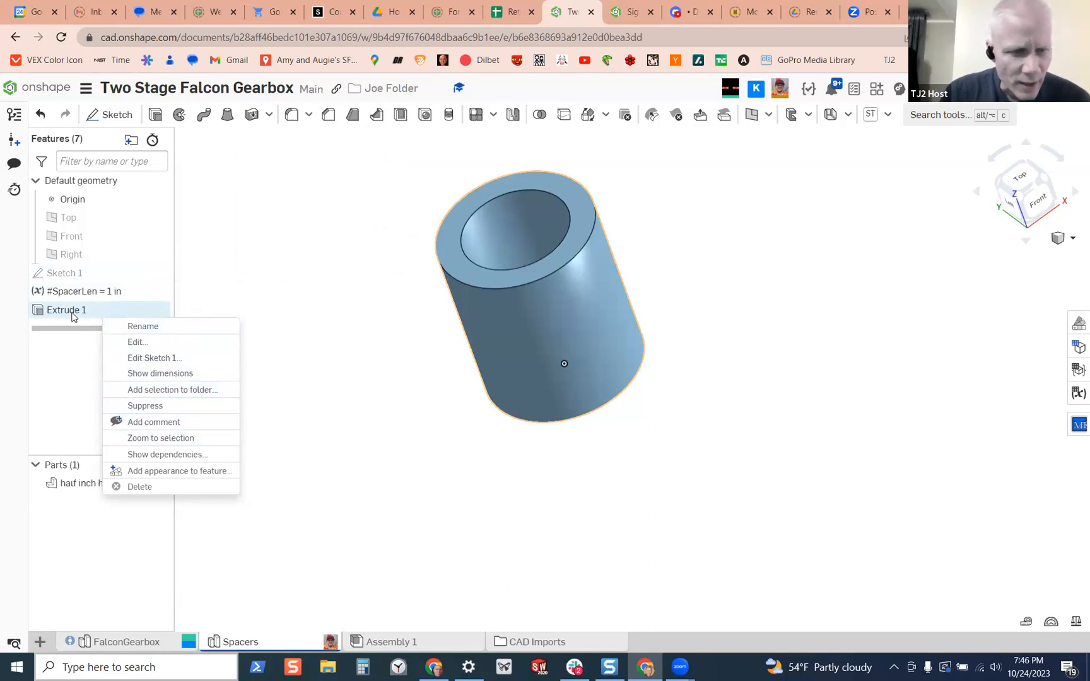
{"action": "left_click", "coordinate": [138, 343]}
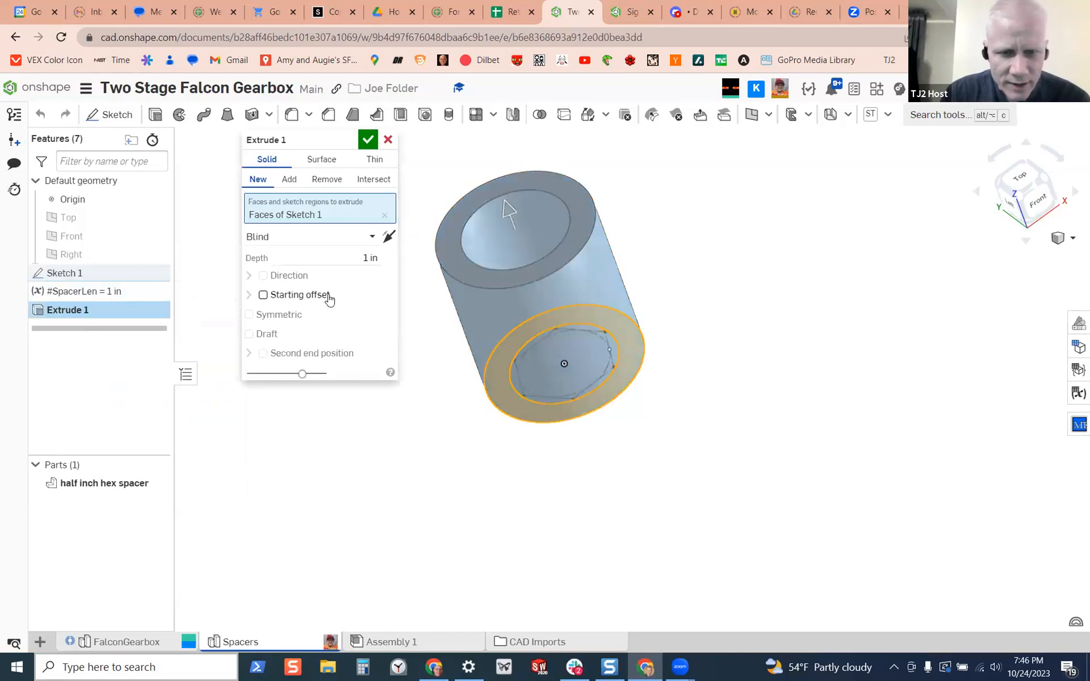
{"action": "left_click", "coordinate": [374, 258]}
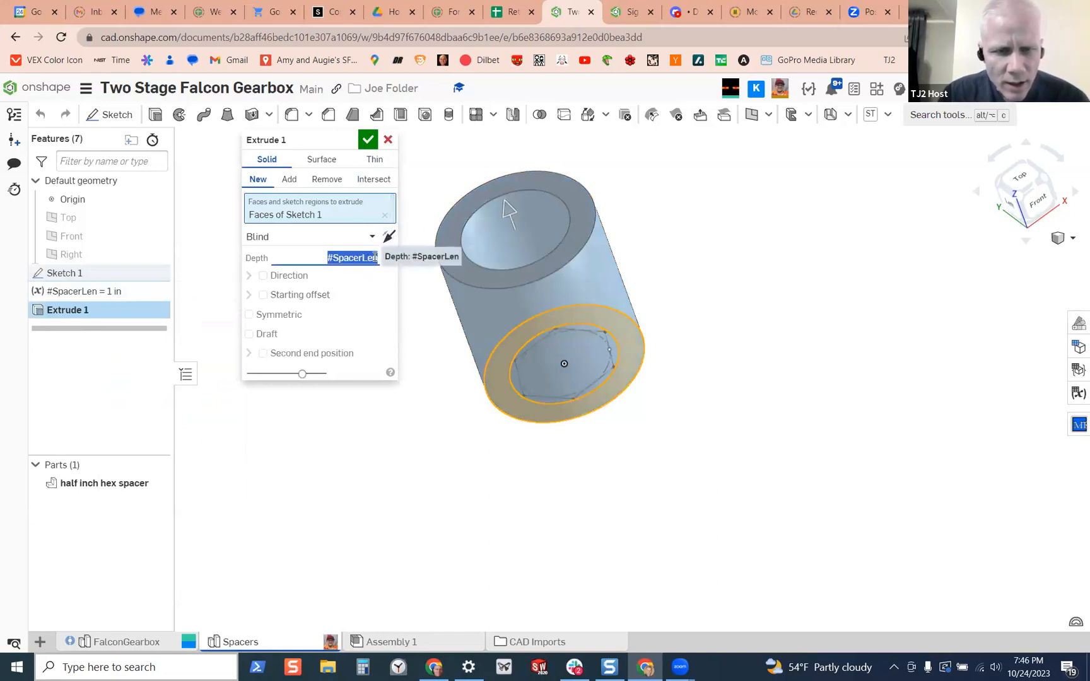
{"action": "type", "text": "#"}
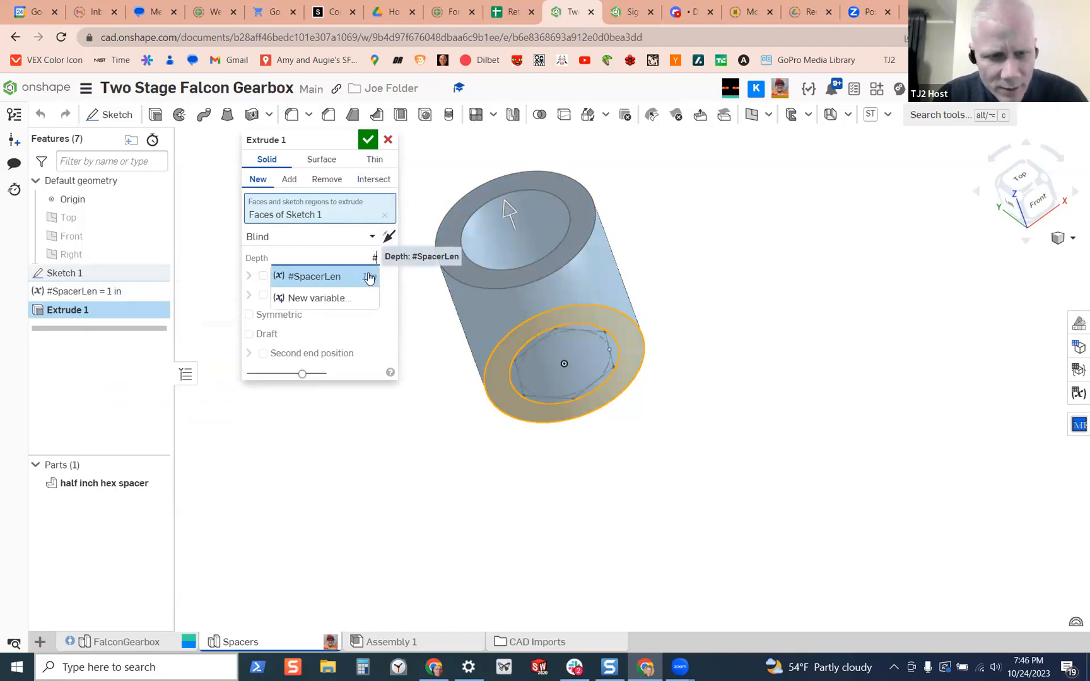
{"action": "left_click", "coordinate": [335, 278]}
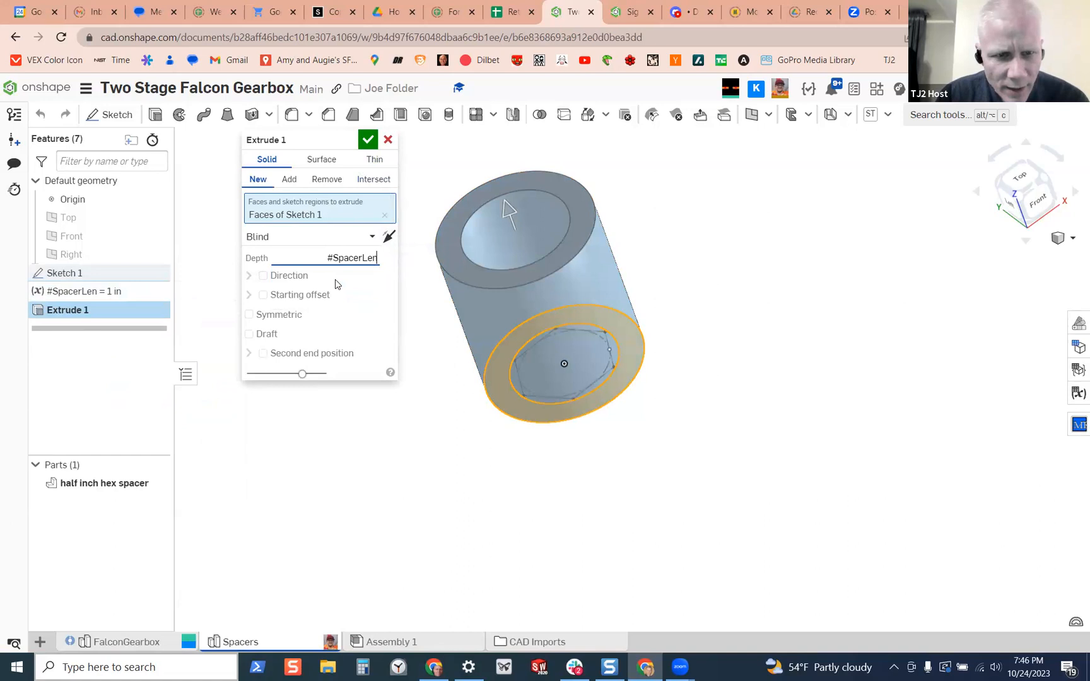
{"action": "left_click", "coordinate": [361, 256]}
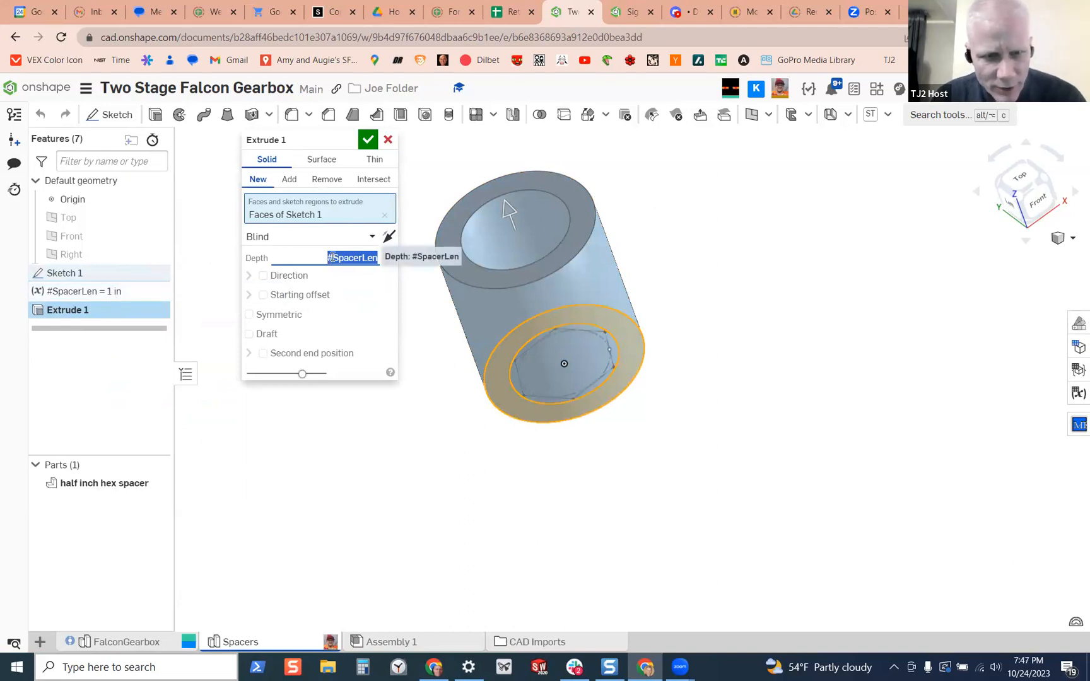
{"action": "type", "text": "#"}
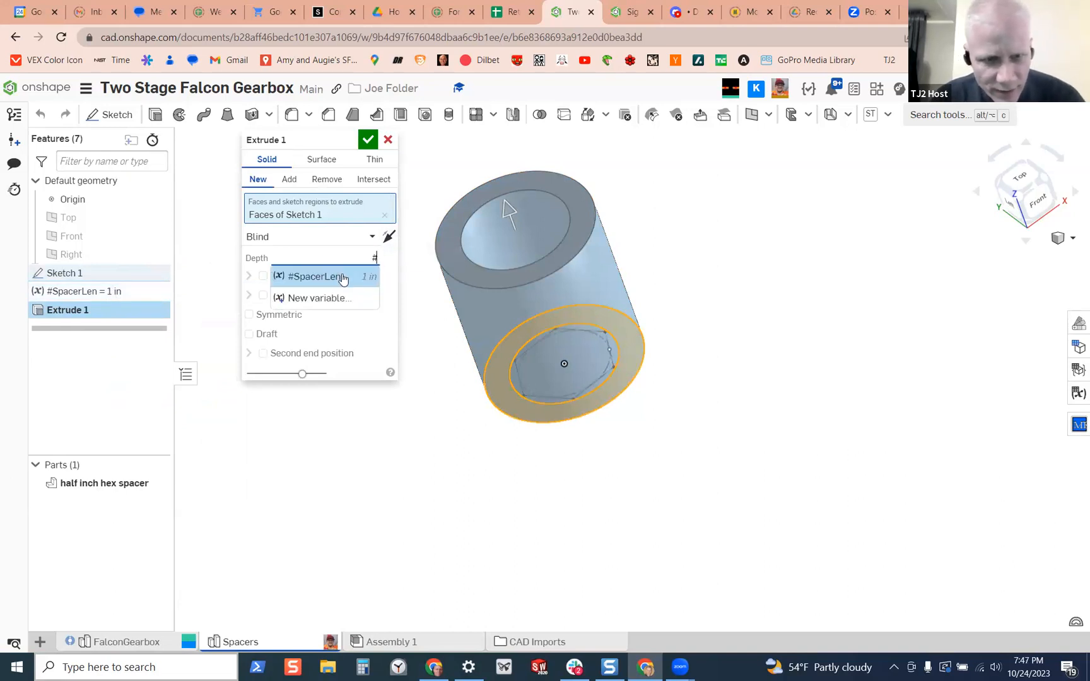
{"action": "left_click", "coordinate": [334, 297]}
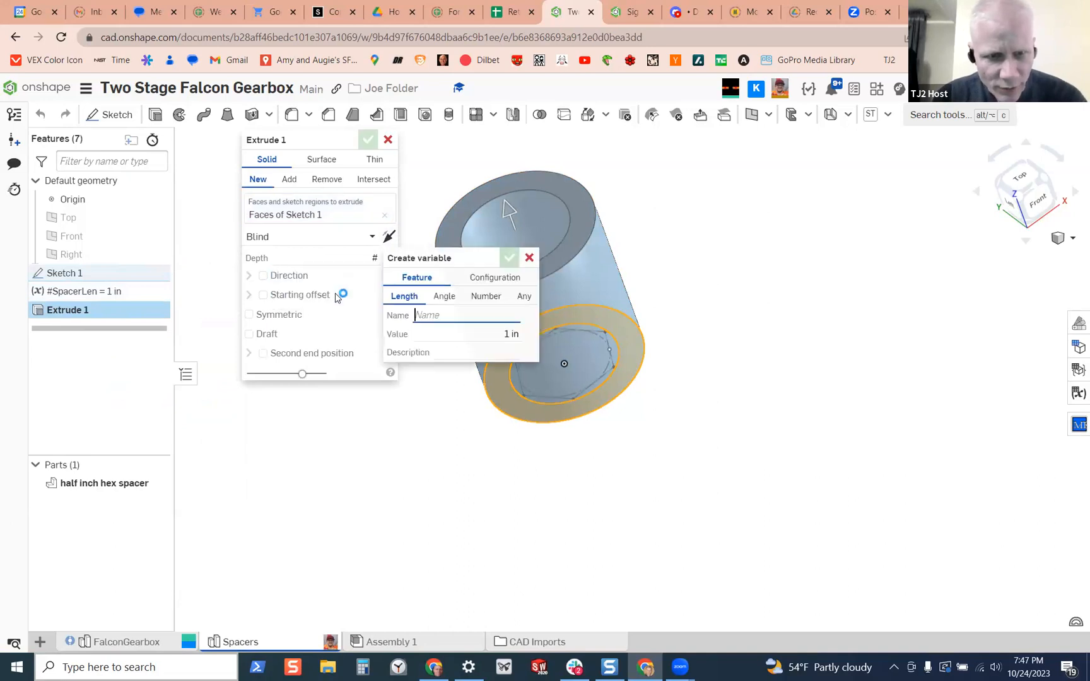
{"action": "left_click", "coordinate": [475, 277]}
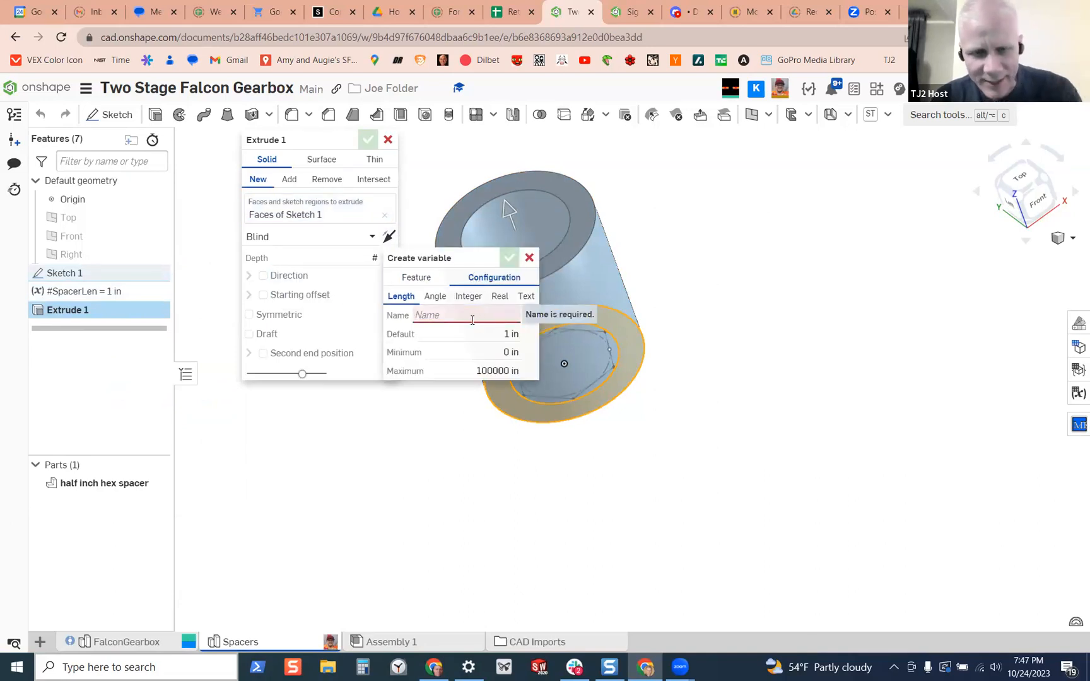
{"action": "key", "text": "Escape"}
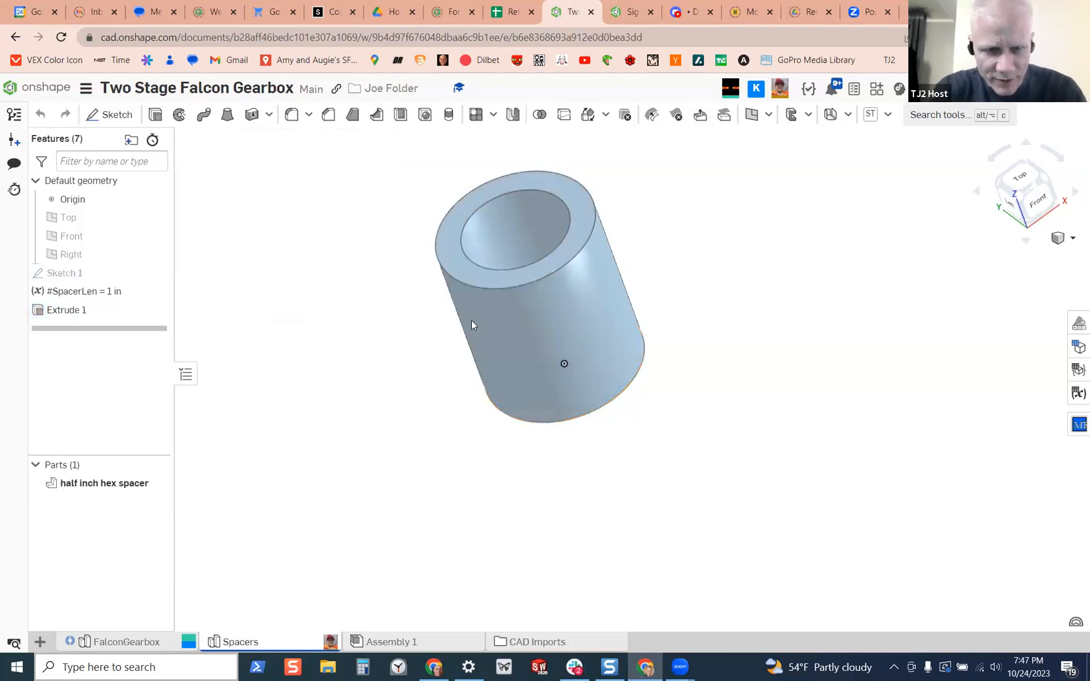
{"action": "key", "text": "shift+s"}
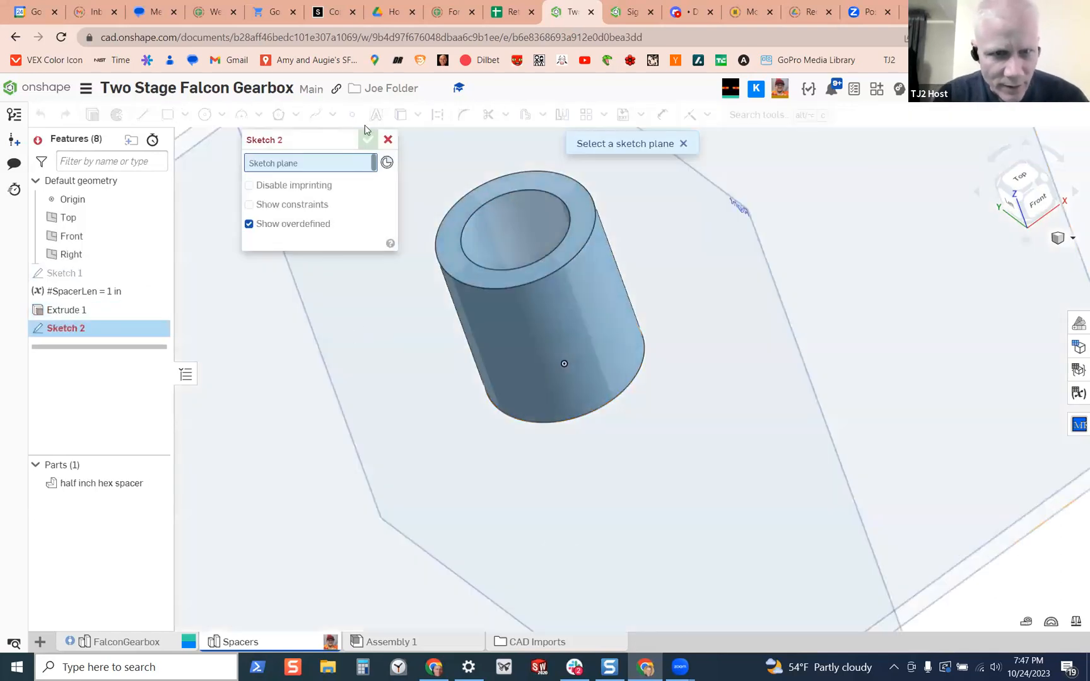
{"action": "left_click", "coordinate": [388, 140]}
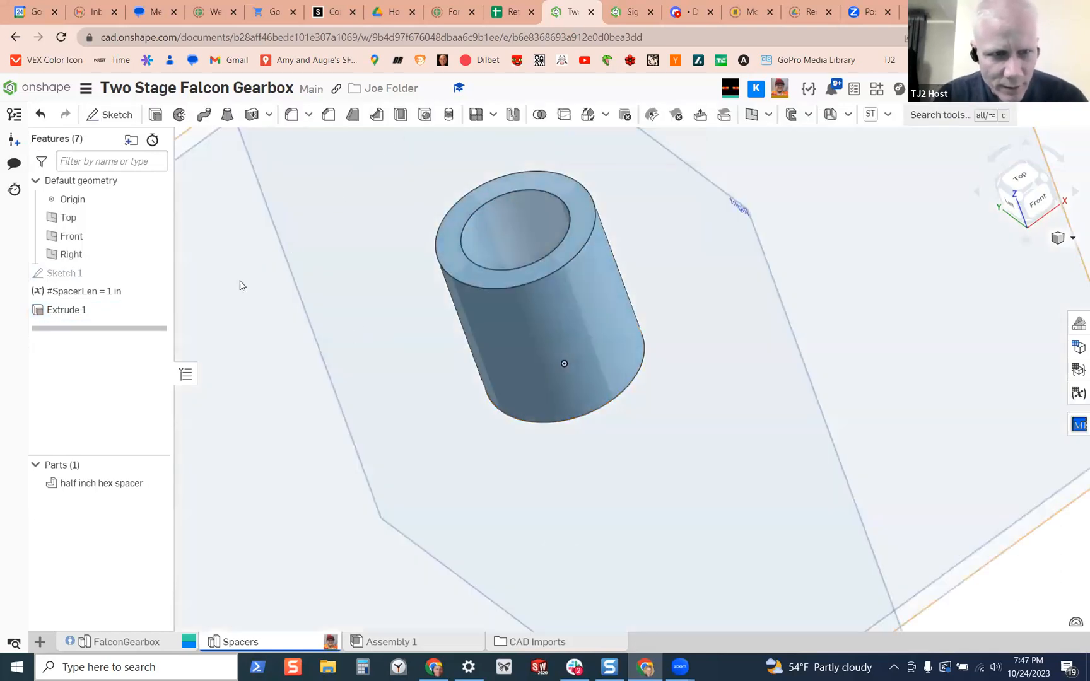
Delete the SpacerLen variable from the feature list
{"action": "right_click", "coordinate": [85, 309]}
{"action": "left_click", "coordinate": [114, 294]}
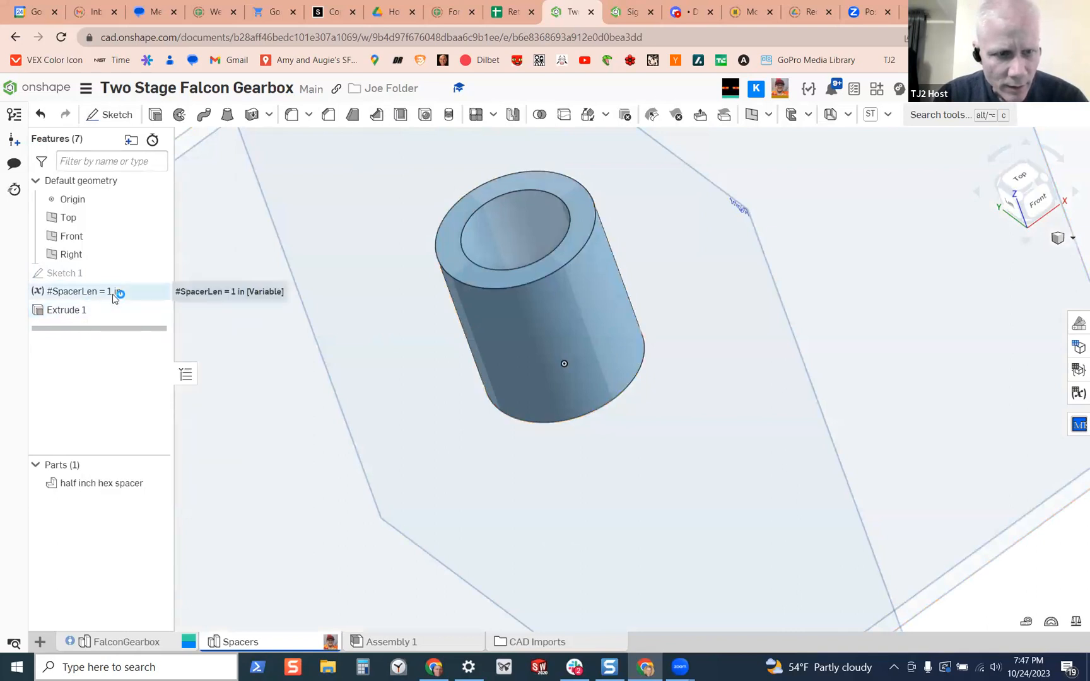
{"action": "right_click", "coordinate": [114, 294]}
{"action": "left_click", "coordinate": [170, 407]}
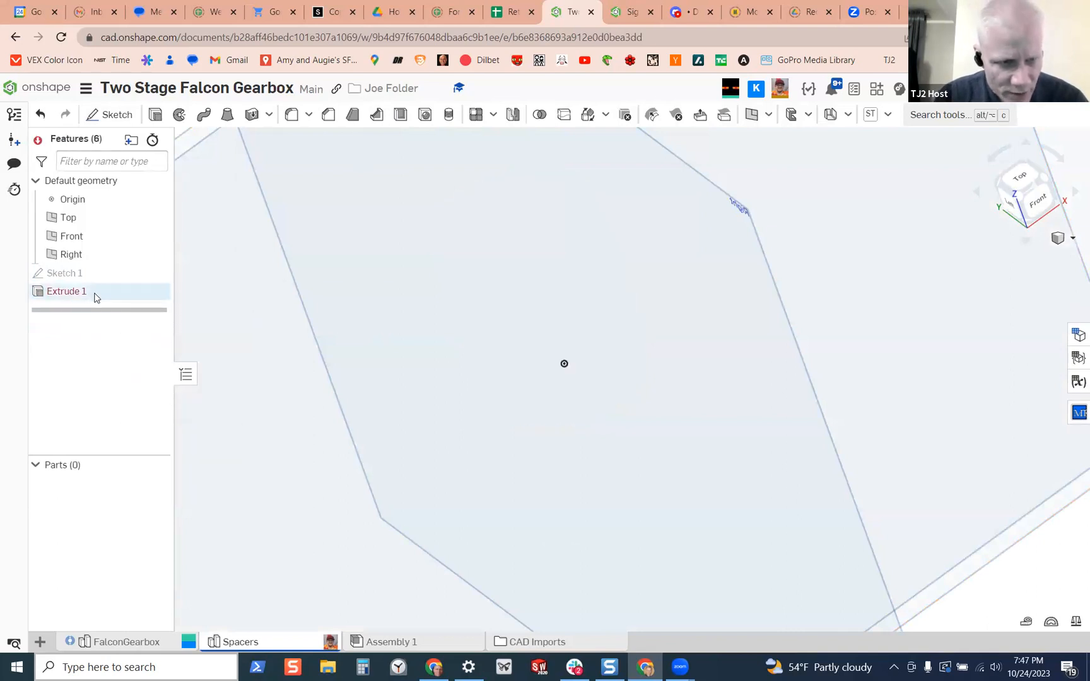
Edit Extrude 1 and start a new length configuration variable named SpacerLen for its depth
{"action": "right_click", "coordinate": [99, 298]}
{"action": "left_click", "coordinate": [133, 324]}
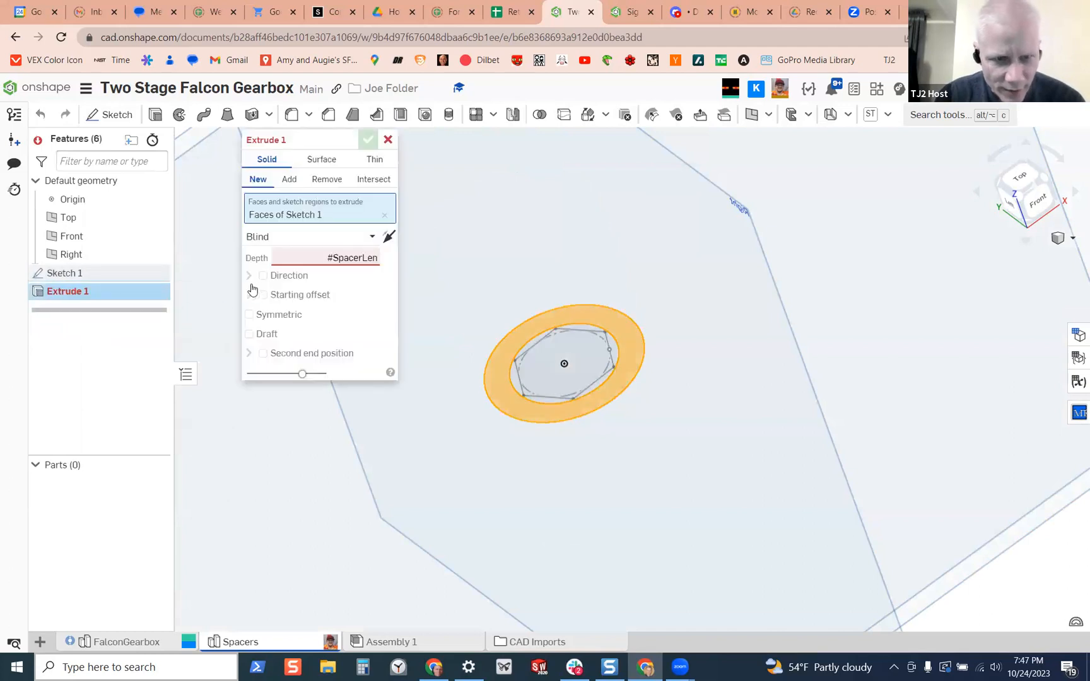
{"action": "double_click", "coordinate": [362, 258]}
{"action": "type", "text": "#"}
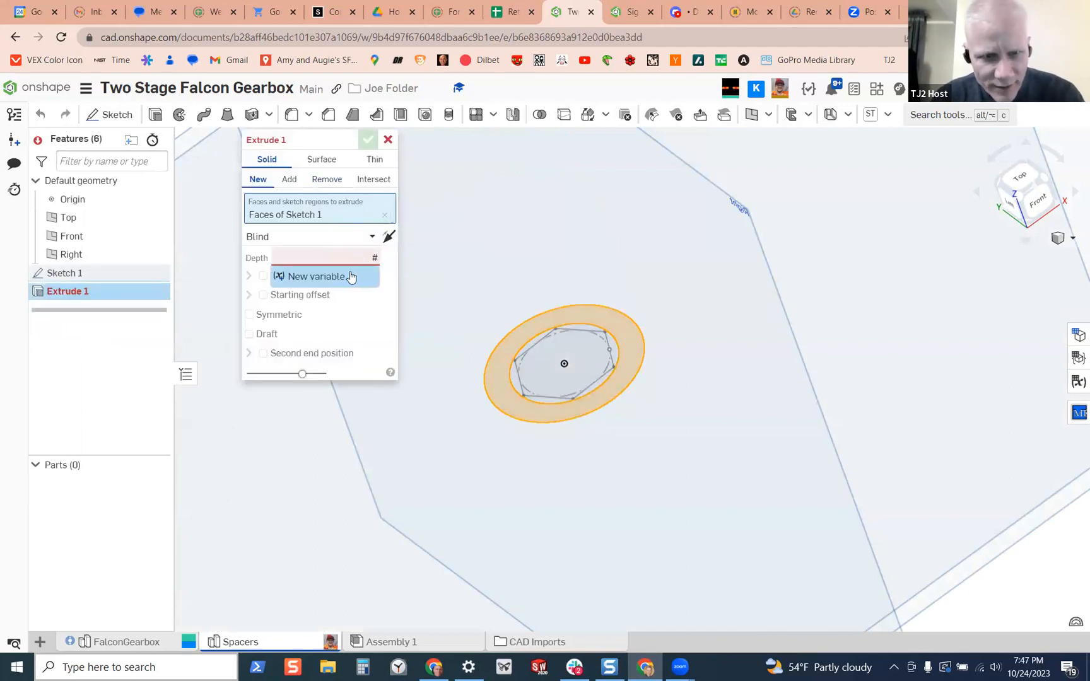
{"action": "left_click", "coordinate": [349, 276]}
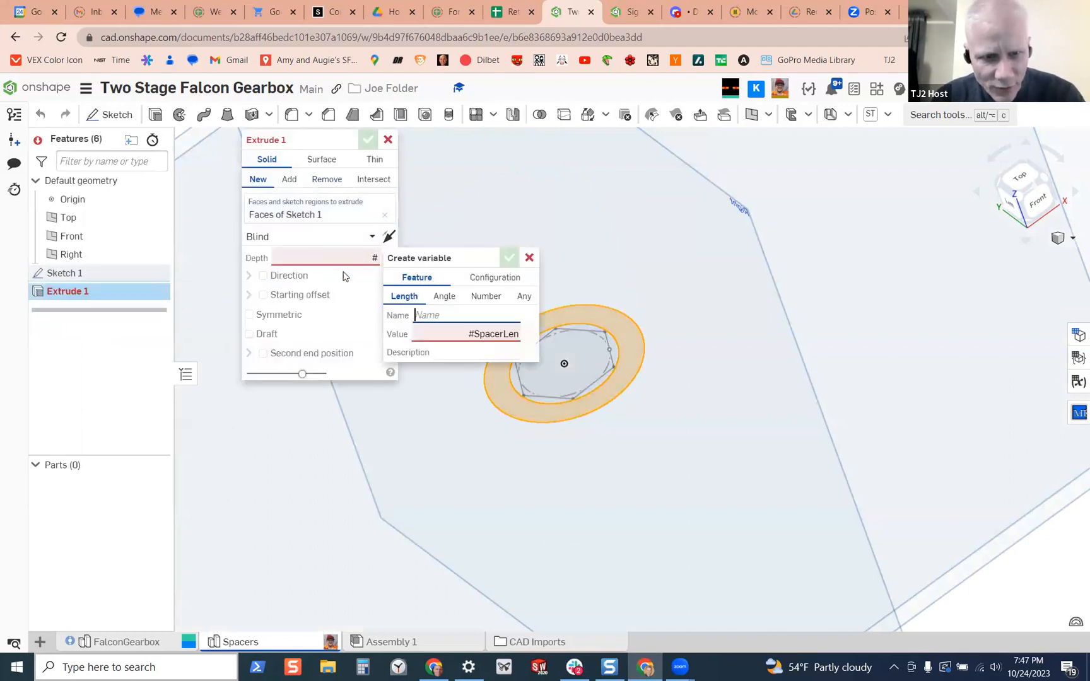
{"action": "left_click", "coordinate": [482, 281]}
{"action": "left_click", "coordinate": [450, 316]}
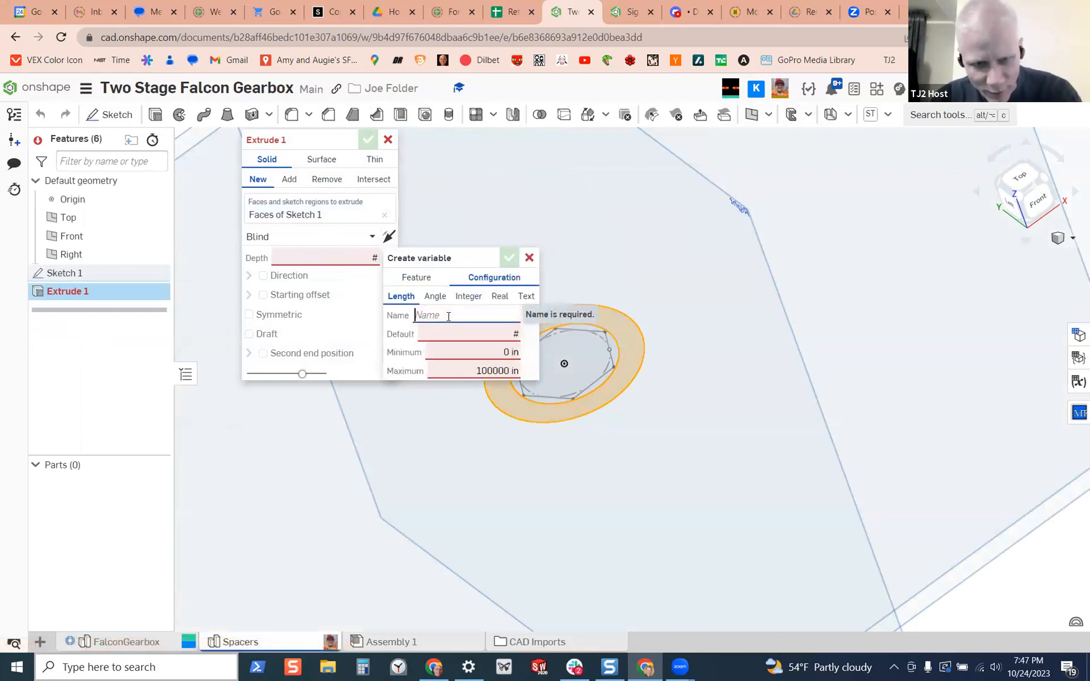
{"action": "type", "text": "SpacerLen"}
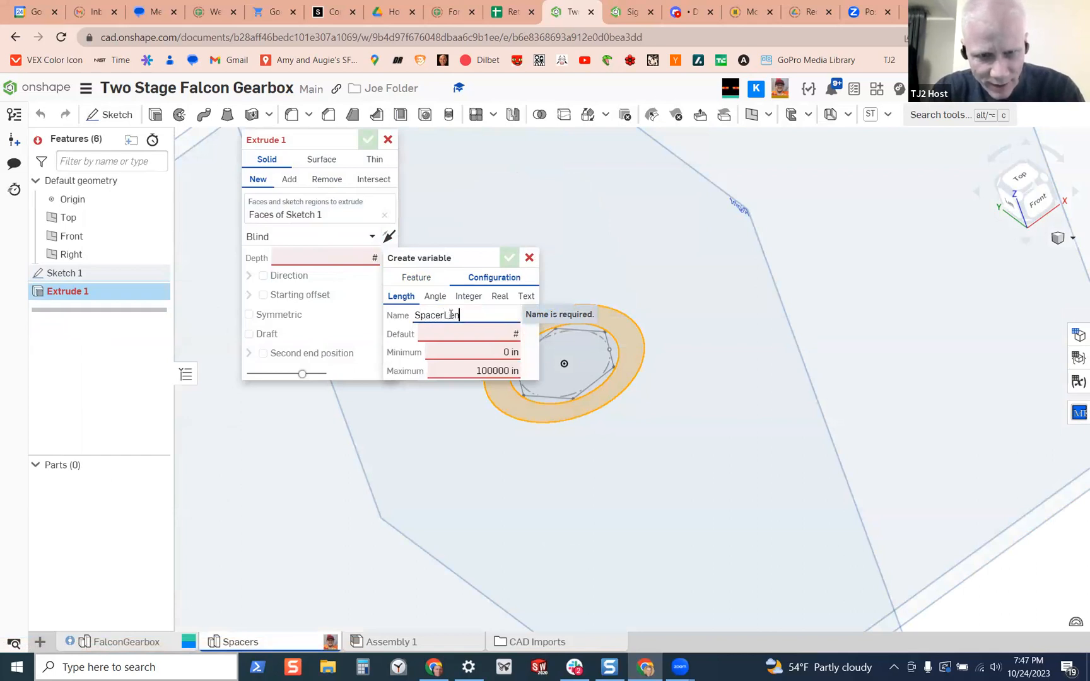
Give the SpacerLen configuration variable a 1 in default, 0 in minimum and 4 in maximum, and finish Extrude 1 with it
{"action": "left_click", "coordinate": [476, 329]}
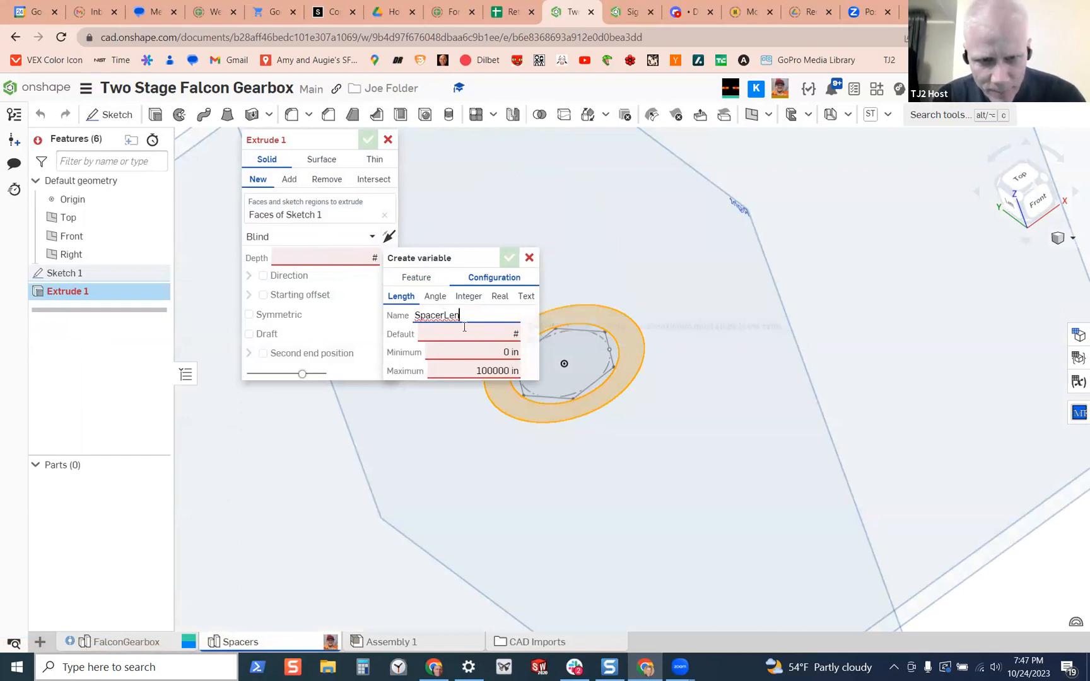
{"action": "left_click", "coordinate": [491, 352]}
{"action": "type", "text": "0"}
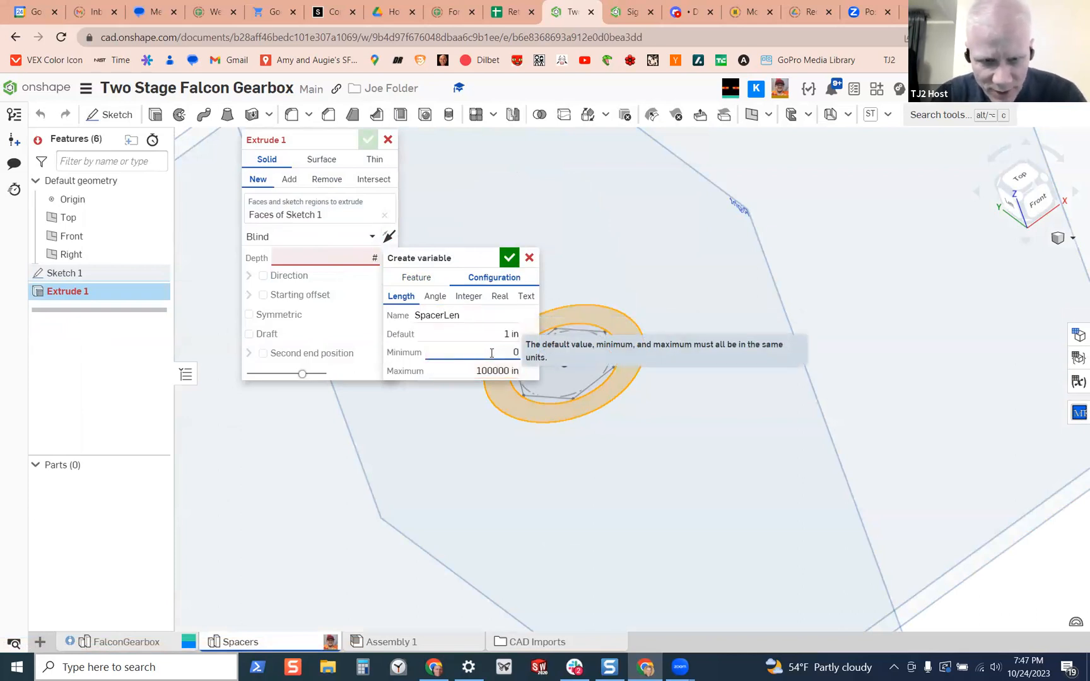
{"action": "left_click", "coordinate": [498, 372]}
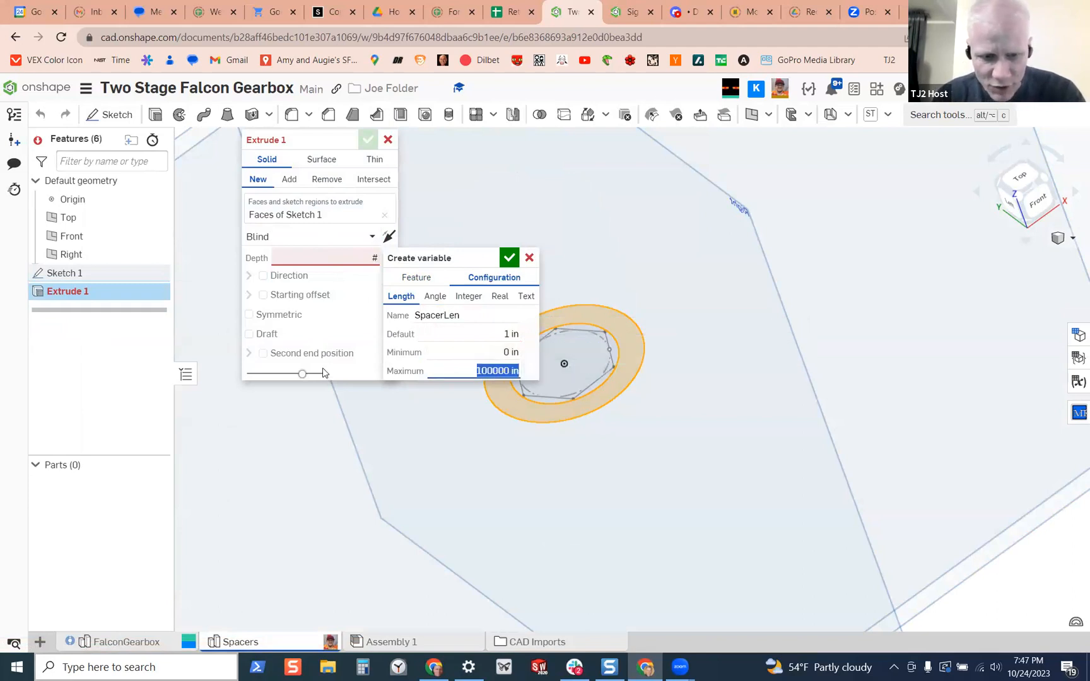
{"action": "type", "text": "1"}
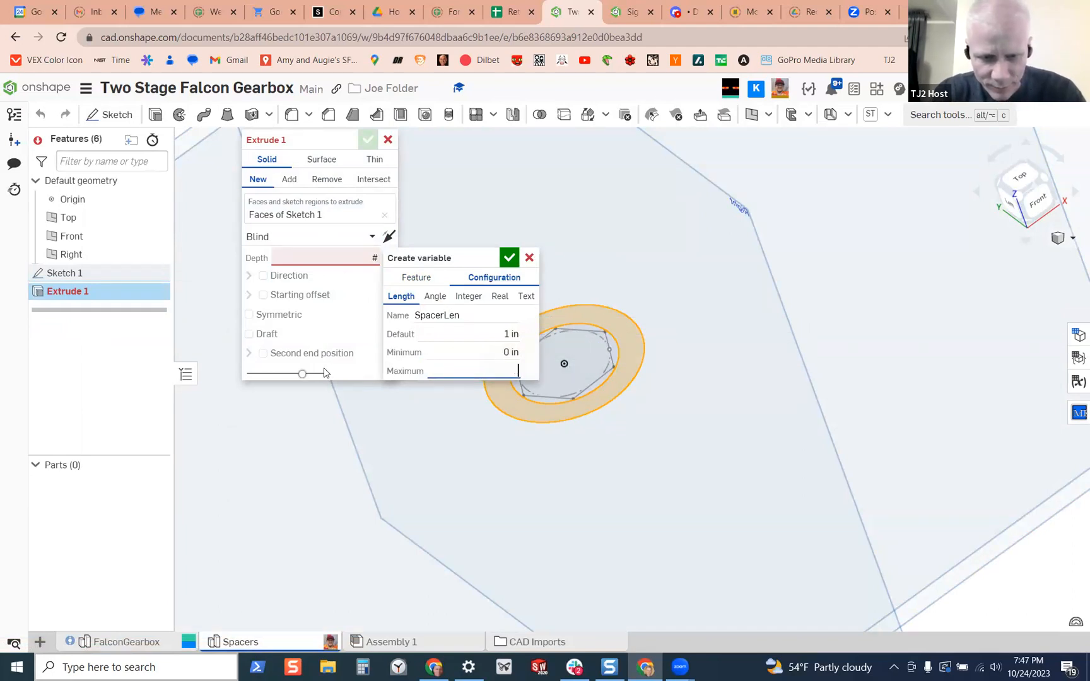
{"action": "key", "text": "Return"}
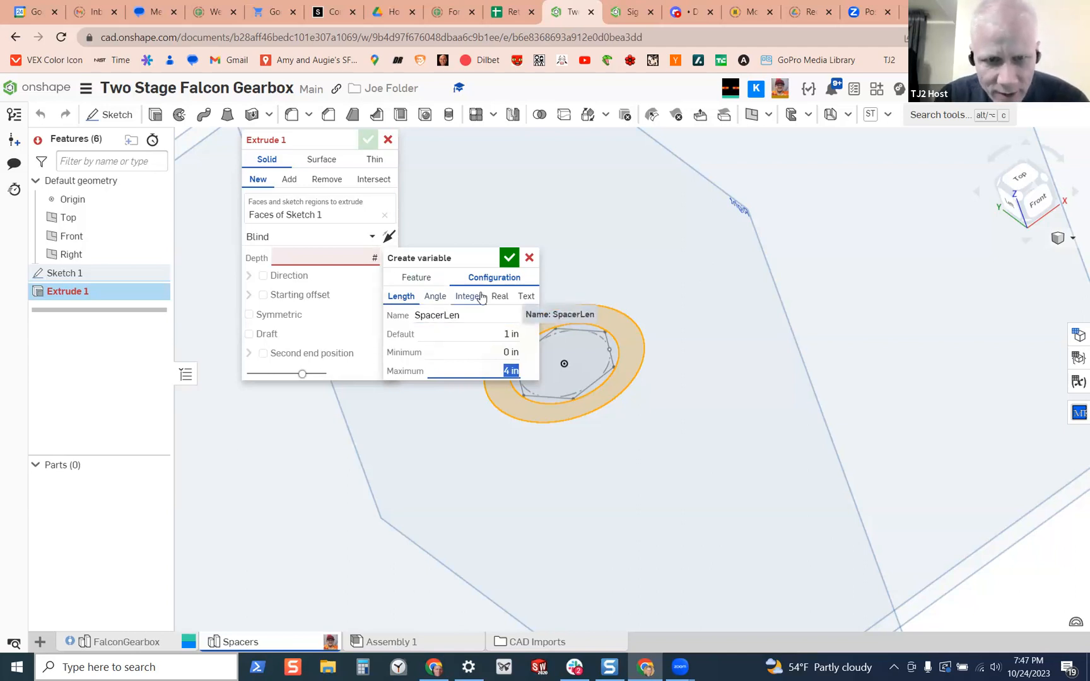
{"action": "left_click", "coordinate": [509, 257]}
{"action": "left_click", "coordinate": [368, 139]}
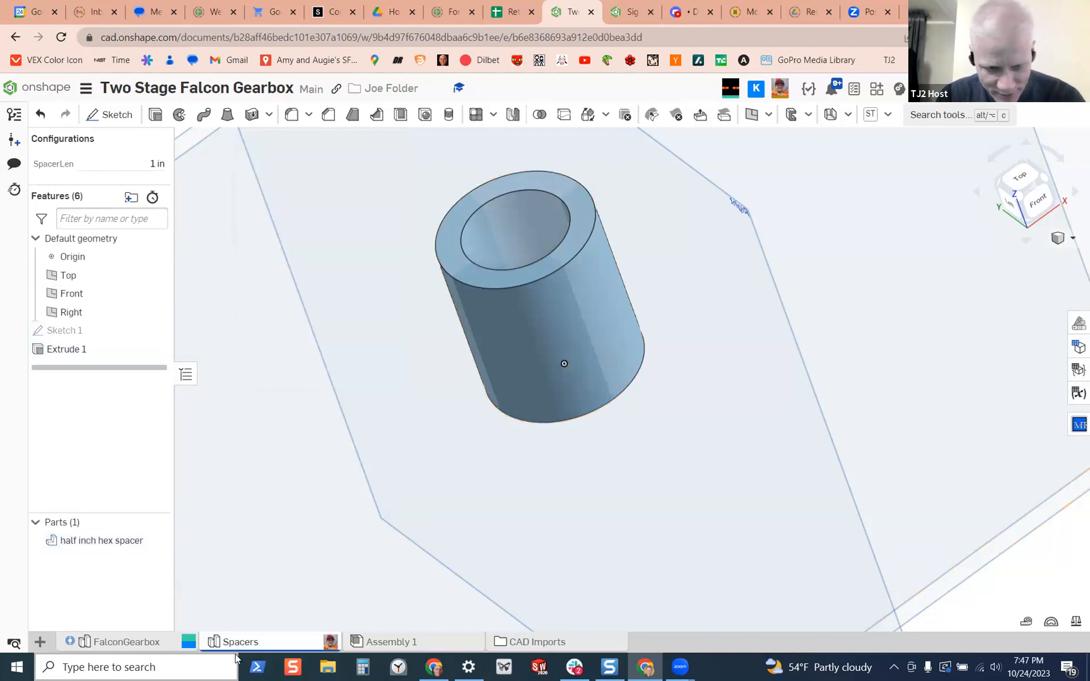
In Assembly 1, change the half inch hex spacer's configuration to a SpacerLen of 0.5 in
{"action": "left_click", "coordinate": [386, 642]}
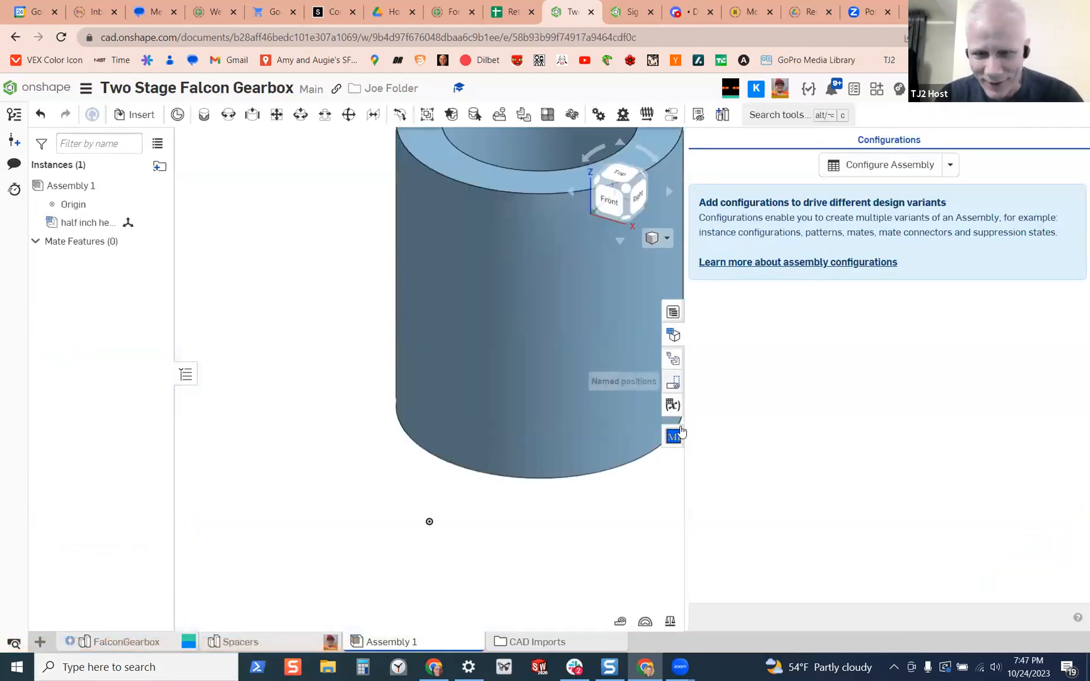
{"action": "left_click", "coordinate": [673, 336]}
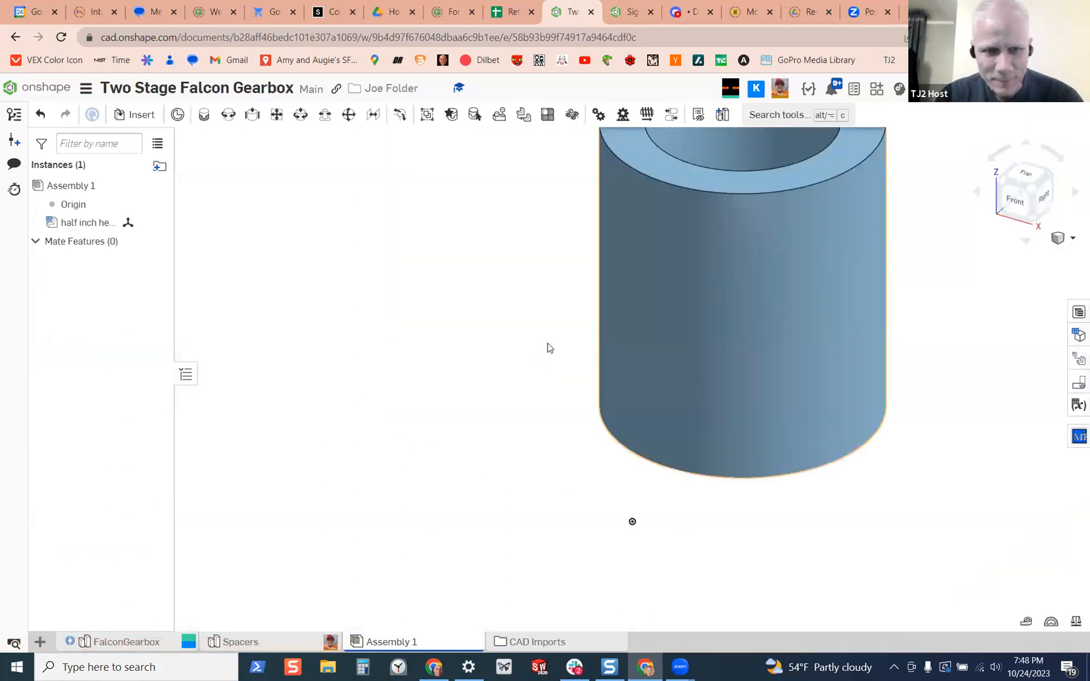
{"action": "right_click", "coordinate": [87, 225]}
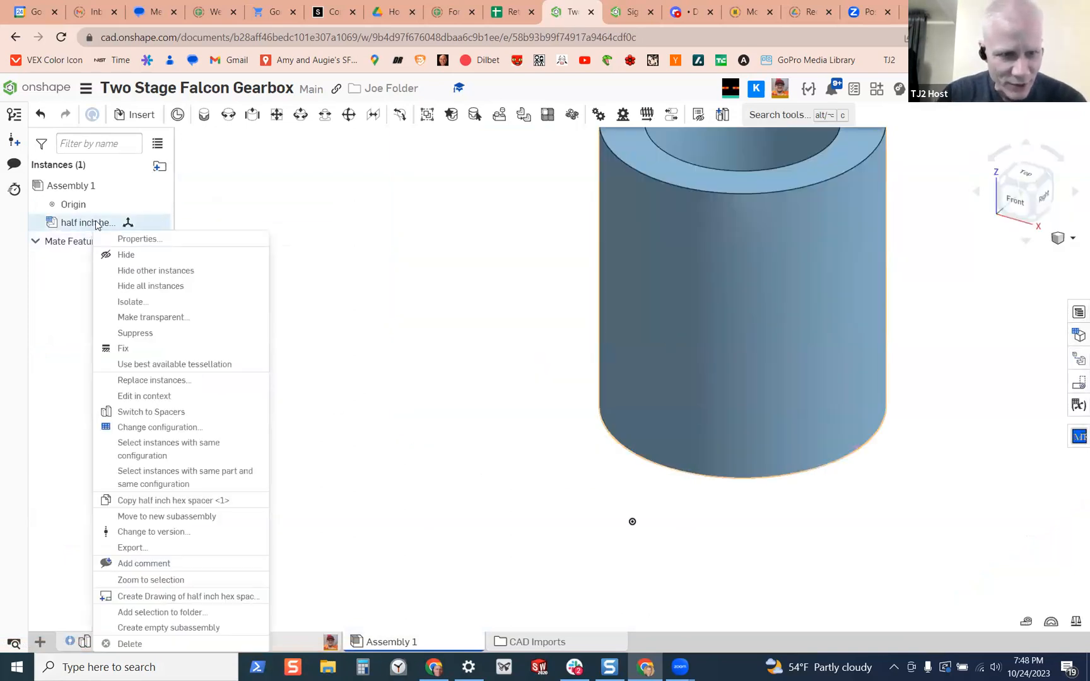
{"action": "left_click", "coordinate": [163, 428]}
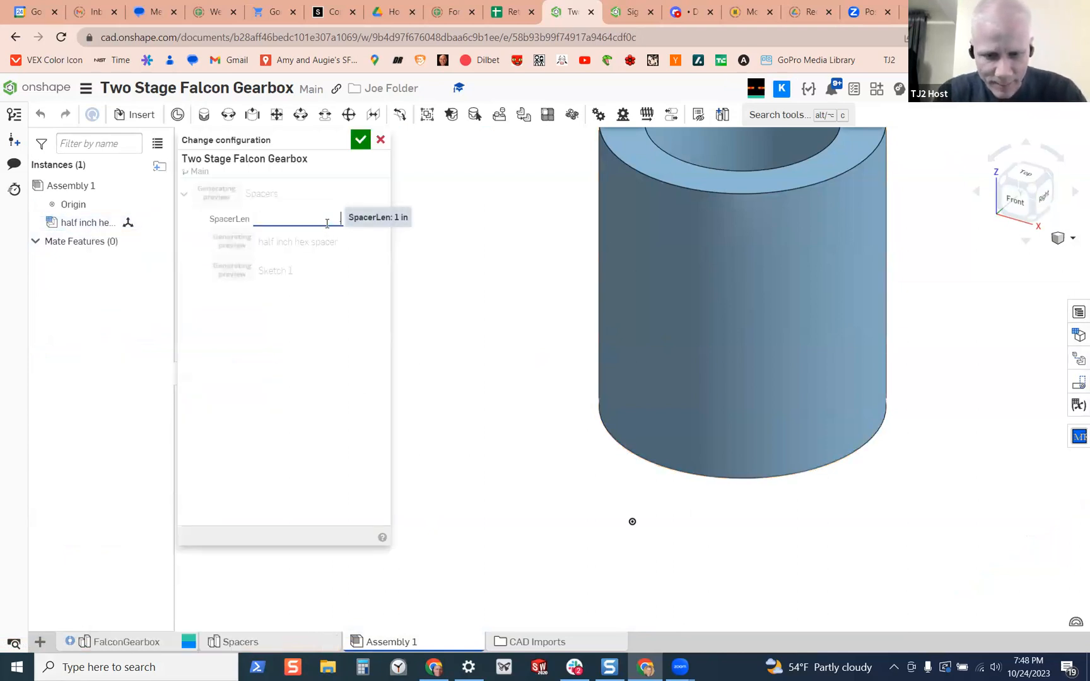
{"action": "key", "text": "Return"}
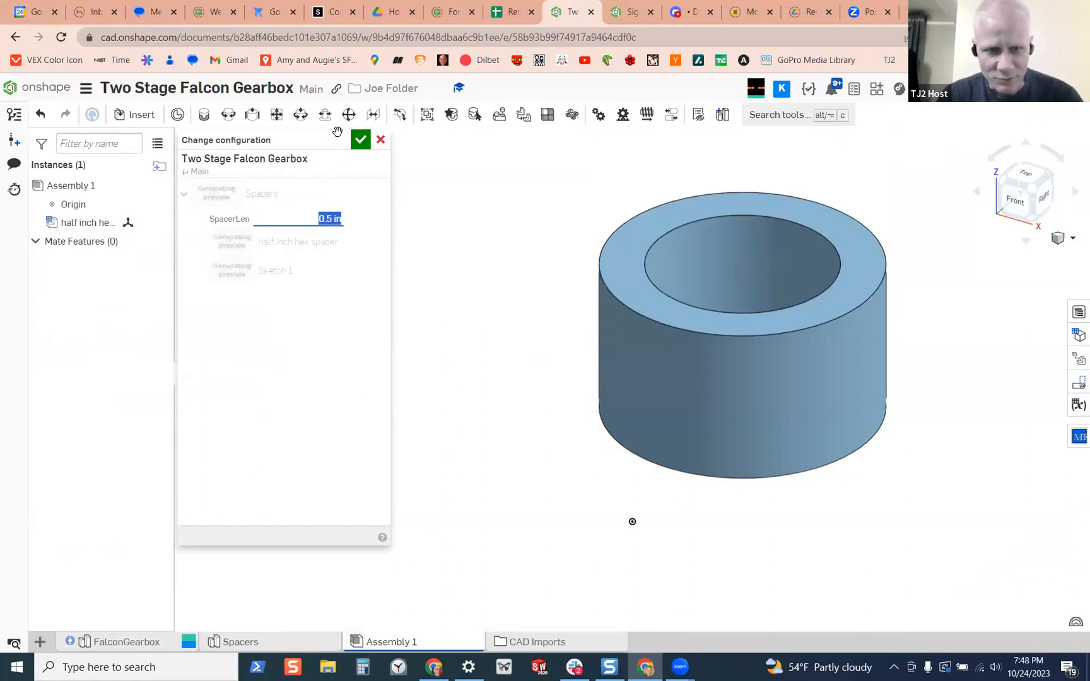
{"action": "left_click", "coordinate": [360, 141]}
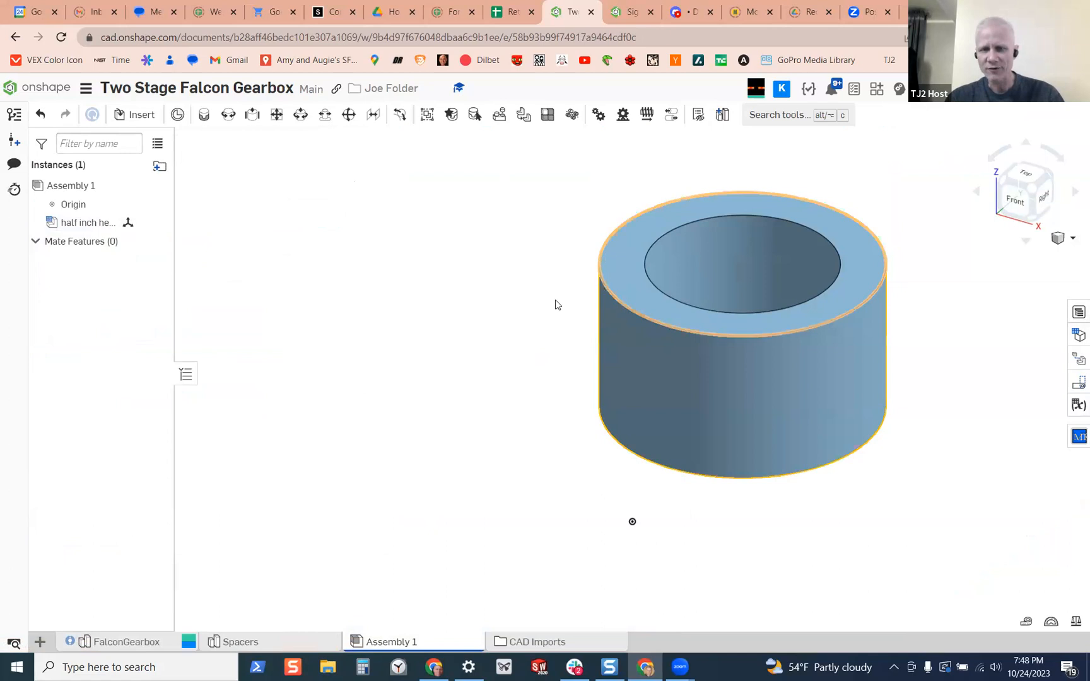
{"action": "right_click_drag", "start_coordinate": [644, 395], "coordinate": [574, 406]}
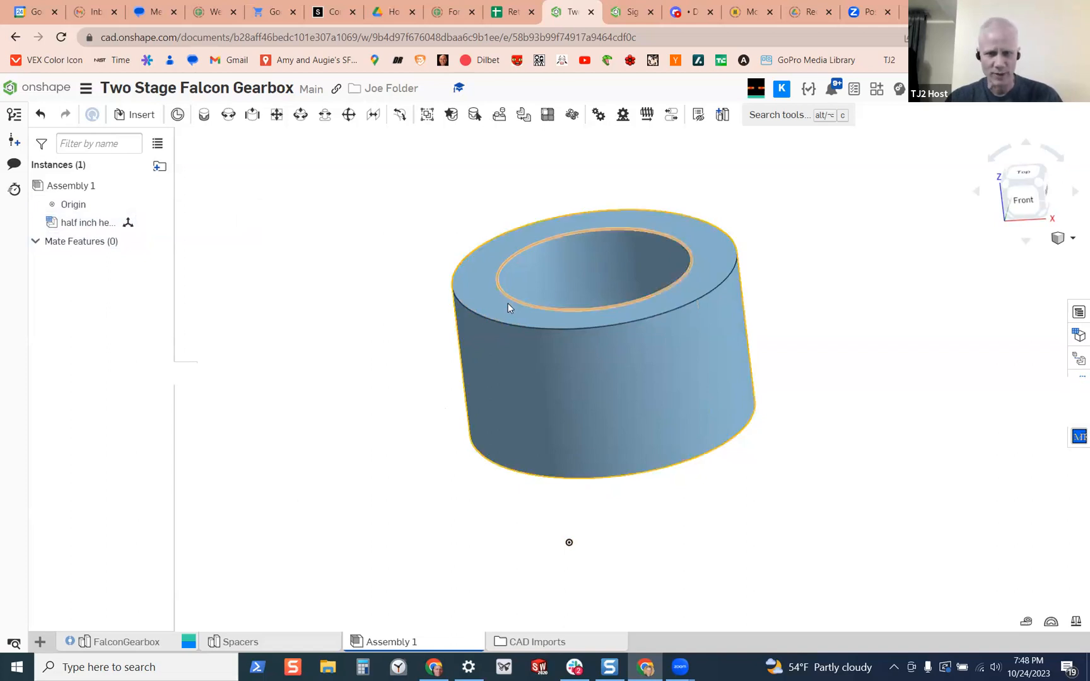
Go back through the Spacers studio to the FalconGearbox studio and examine the sectioned motor shaft and surrounding bearing
{"action": "left_click", "coordinate": [246, 642]}
{"action": "mouse_move", "coordinate": [639, 360]}
{"action": "right_mouse_down"}
{"action": "mouse_move", "coordinate": [674, 314]}
{"action": "mouse_move", "coordinate": [691, 360]}
{"action": "mouse_move", "coordinate": [645, 347]}
{"action": "right_mouse_up"}
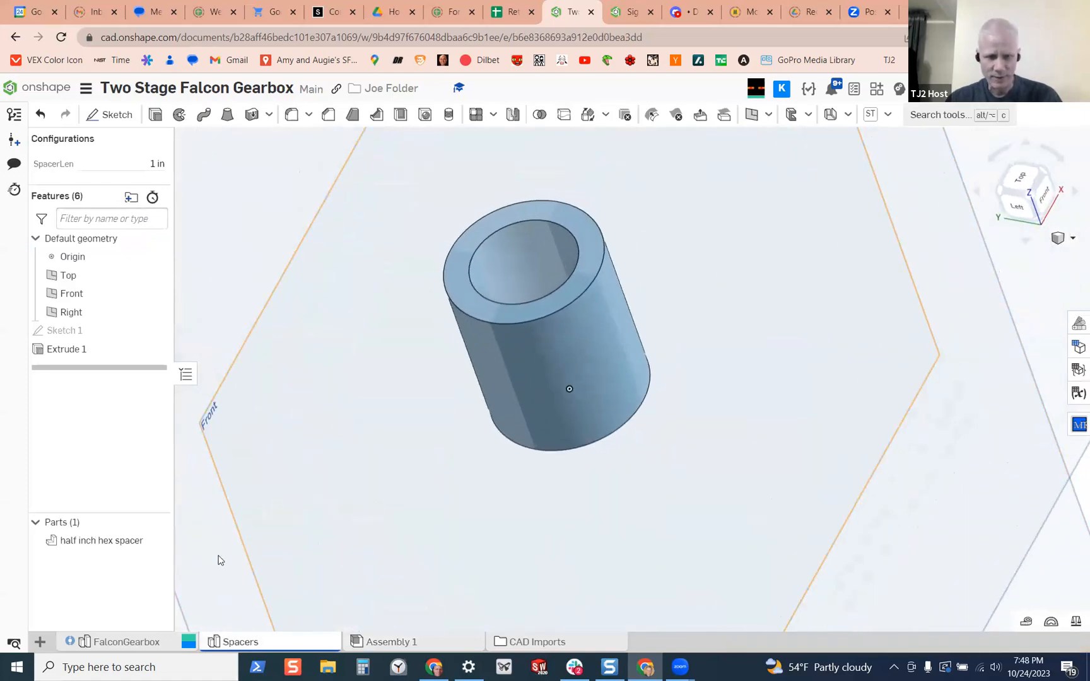
{"action": "left_click", "coordinate": [120, 641]}
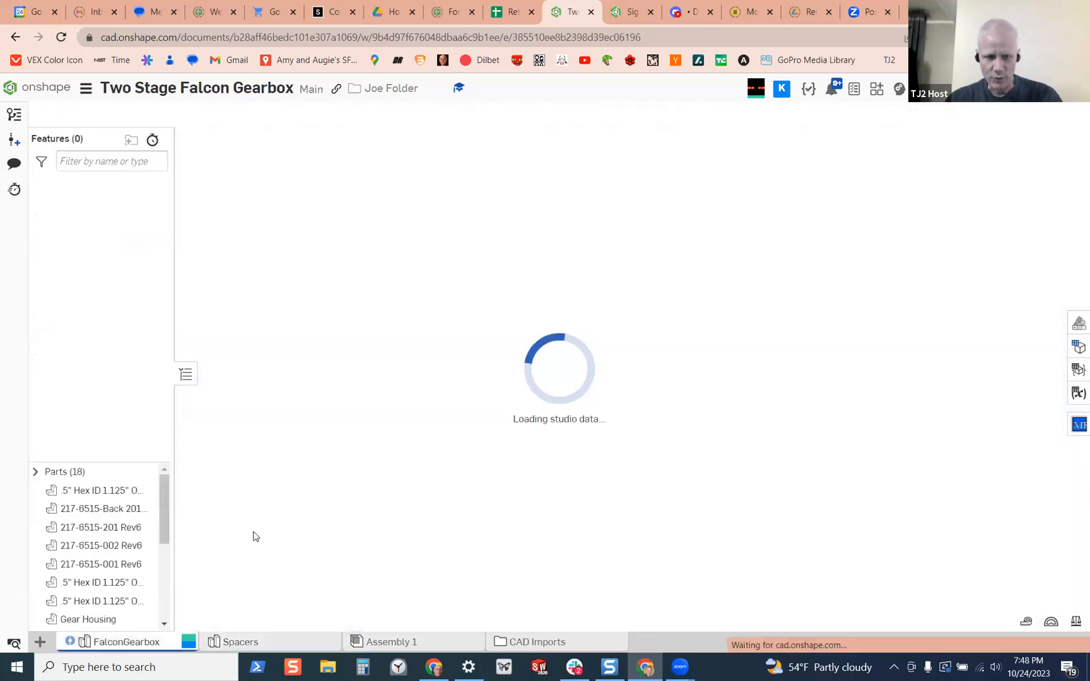
{"action": "right_click_drag", "start_coordinate": [588, 282], "coordinate": [421, 386]}
{"action": "scroll", "coordinate": [428, 404], "scroll_direction": "up", "scroll_amount": 6}
{"action": "scroll", "coordinate": [489, 193], "scroll_direction": "up", "scroll_amount": 4}
{"action": "right_click_drag", "start_coordinate": [489, 193], "coordinate": [441, 435]}
{"action": "scroll", "coordinate": [625, 587], "scroll_direction": "down", "scroll_amount": 1}
{"action": "scroll", "coordinate": [633, 543], "scroll_direction": "down", "scroll_amount": 4}
{"action": "scroll", "coordinate": [631, 590], "scroll_direction": "up", "scroll_amount": 6}
{"action": "left_click", "coordinate": [478, 361]}
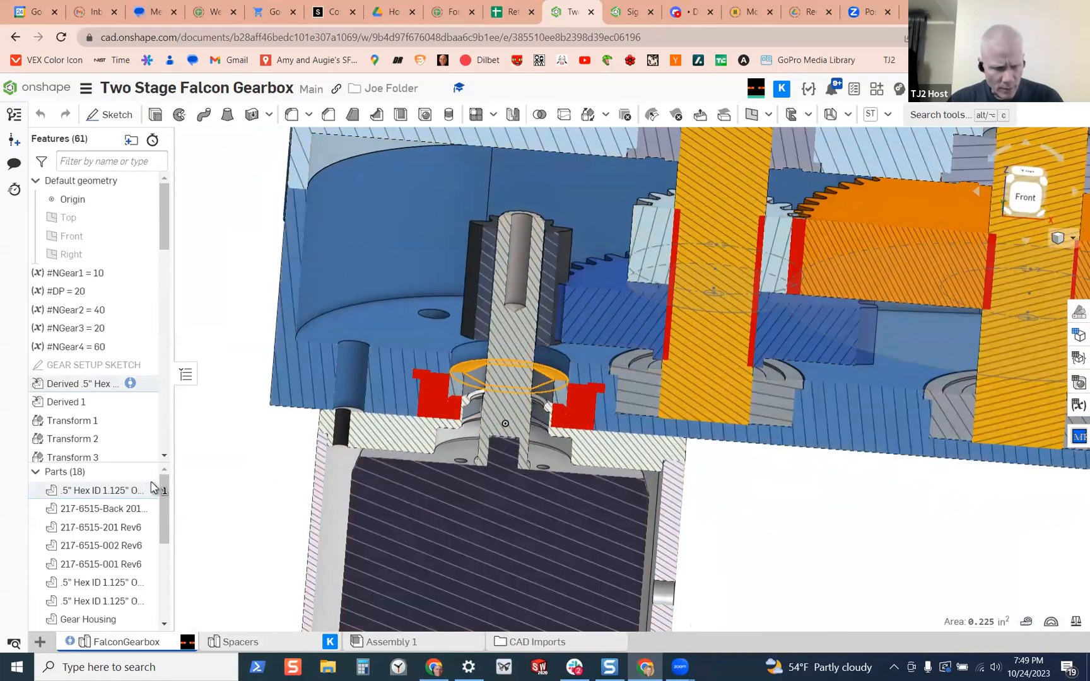
{"action": "left_click", "coordinate": [120, 489]}
{"action": "right_click_drag", "start_coordinate": [223, 466], "coordinate": [630, 525]}
{"action": "left_click", "coordinate": [725, 519]}
{"action": "scroll", "coordinate": [679, 483], "scroll_direction": "up", "scroll_amount": 3}
{"action": "scroll", "coordinate": [665, 488], "scroll_direction": "up", "scroll_amount": 3}
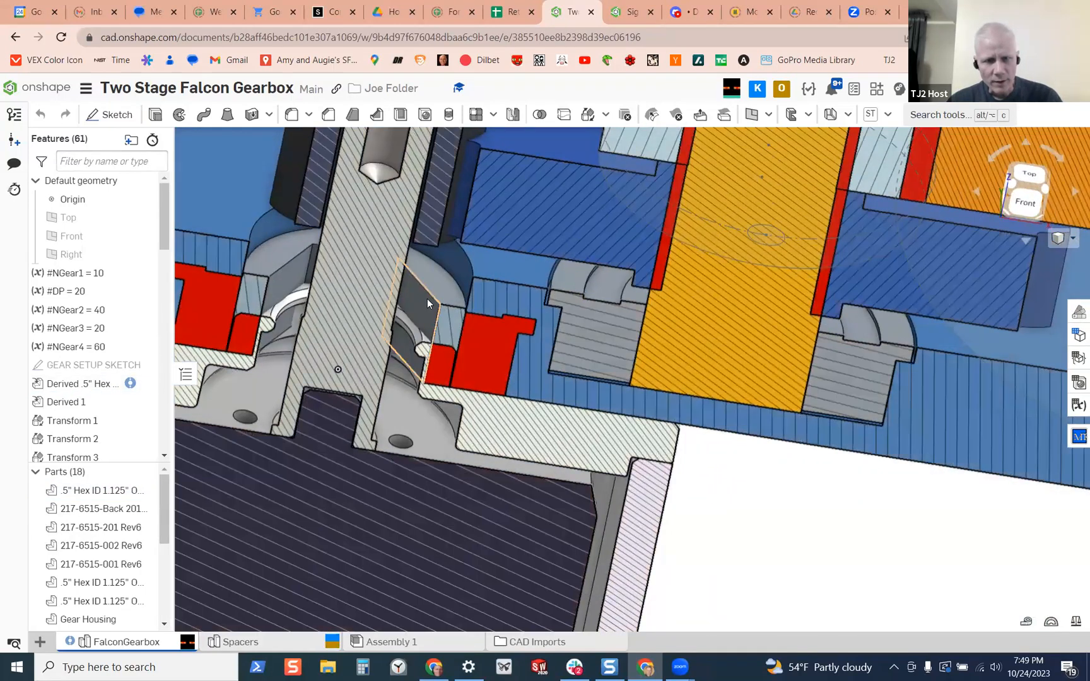
Isolate the .5" Hex ID 1.125" OD flanged bearing around the motor shaft in the gearbox section
{"action": "left_click", "coordinate": [426, 299]}
{"action": "left_click", "coordinate": [95, 491]}
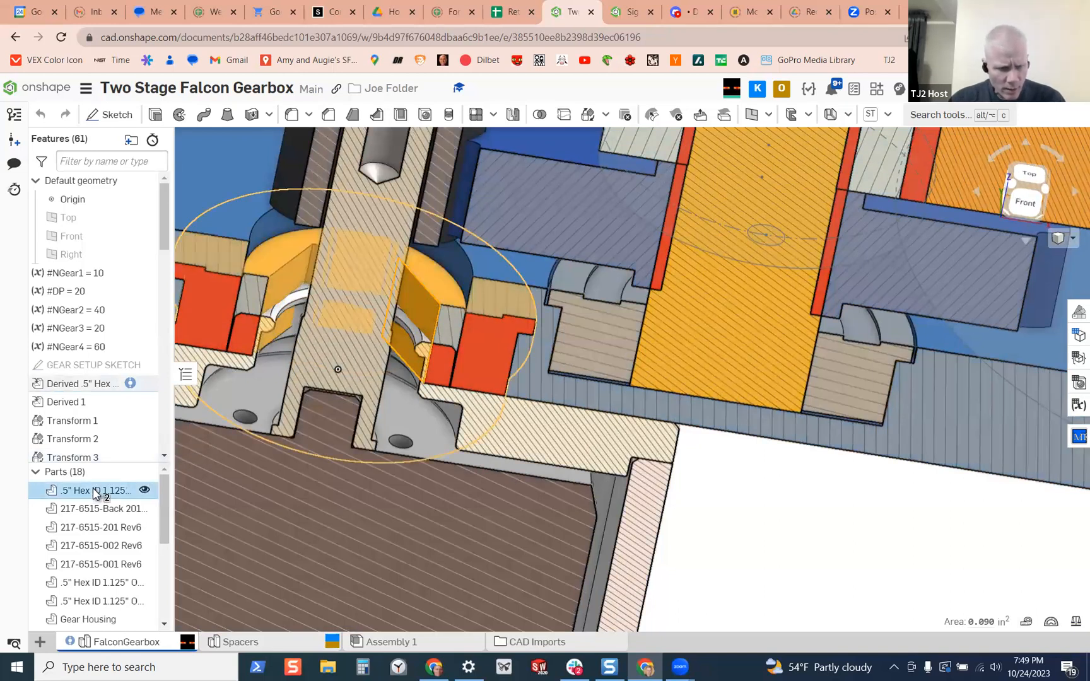
{"action": "right_click", "coordinate": [95, 491]}
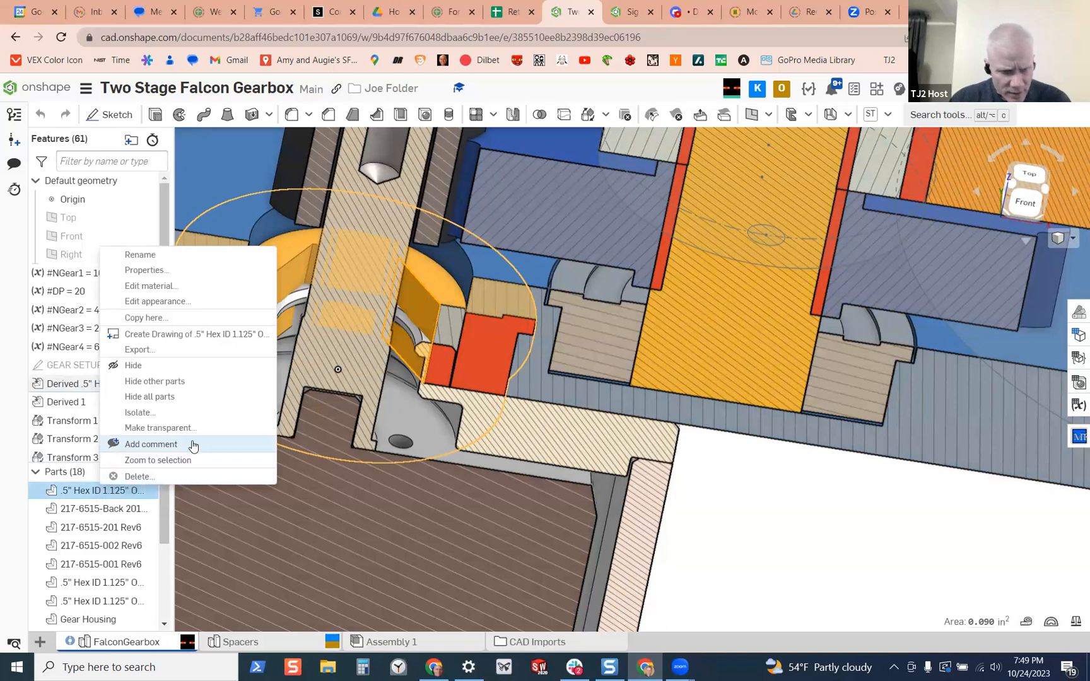
{"action": "left_click", "coordinate": [140, 412]}
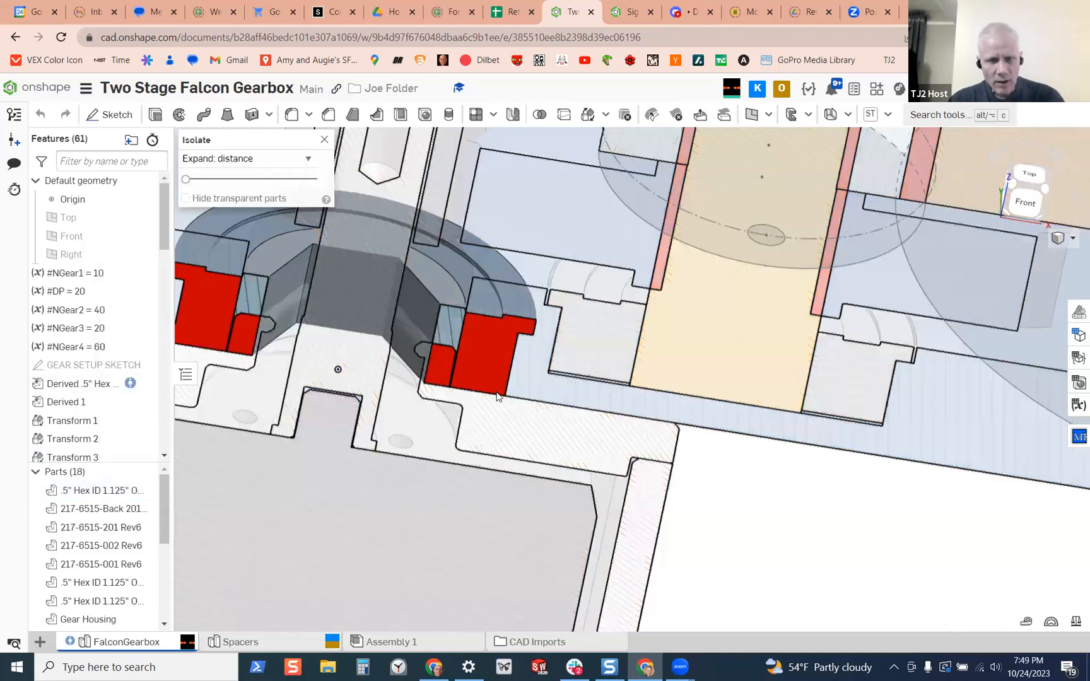
{"action": "right_click_drag", "start_coordinate": [516, 380], "coordinate": [487, 380]}
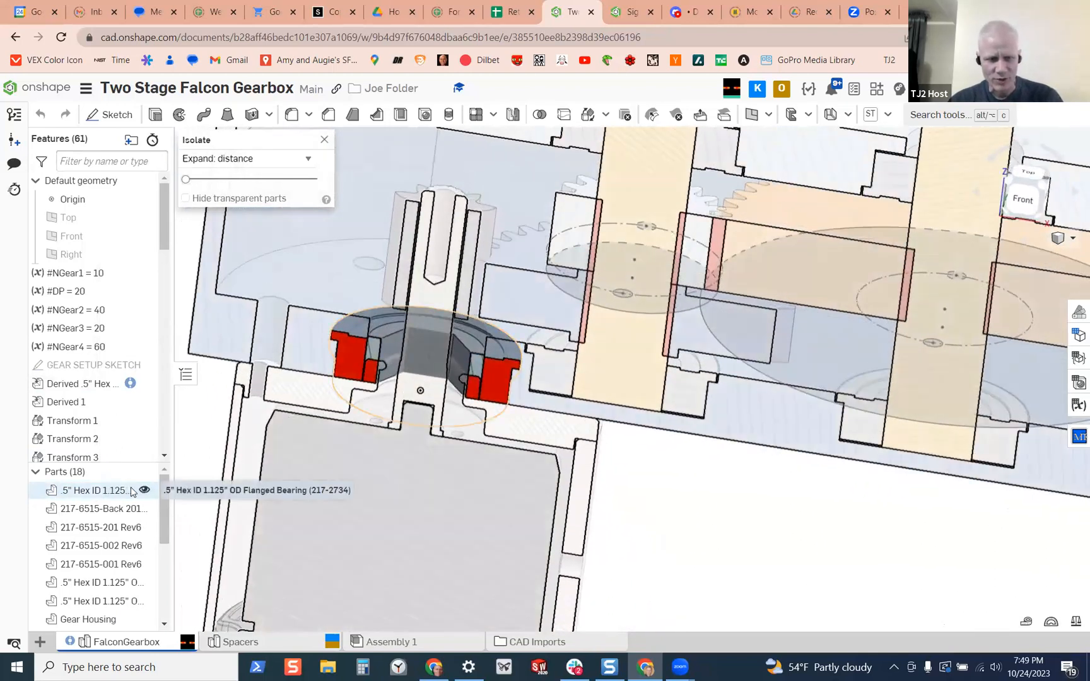
Hide the flanged bearing around the motor shaft and end the isolation
{"action": "left_click", "coordinate": [144, 491]}
{"action": "scroll", "coordinate": [712, 507], "scroll_direction": "down", "scroll_amount": 5}
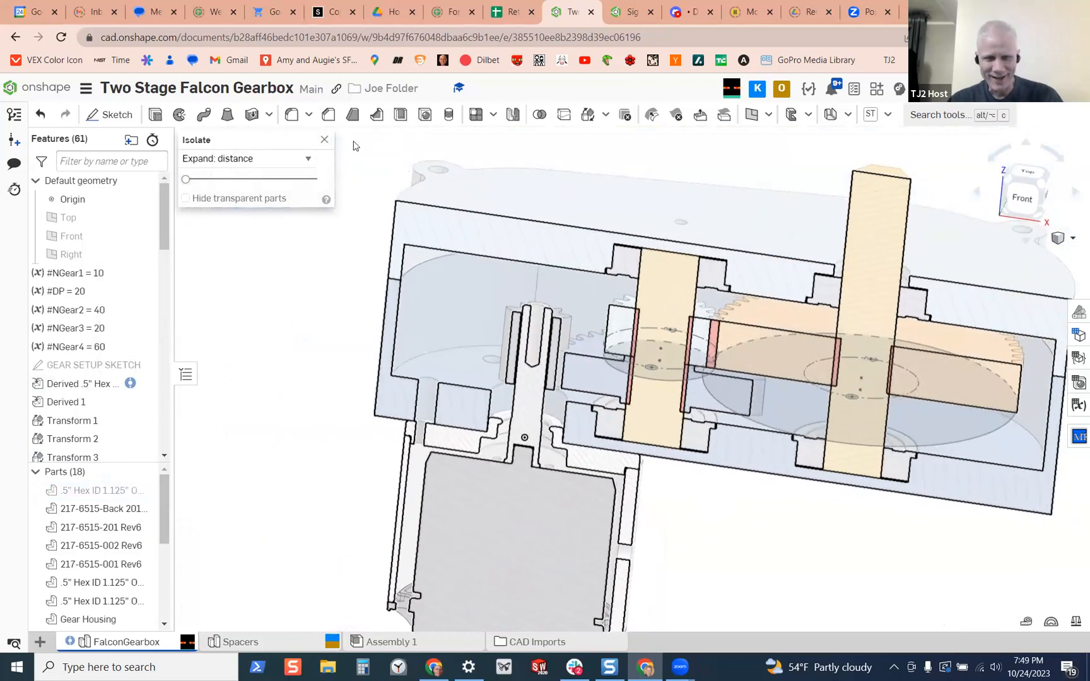
{"action": "left_click", "coordinate": [326, 139]}
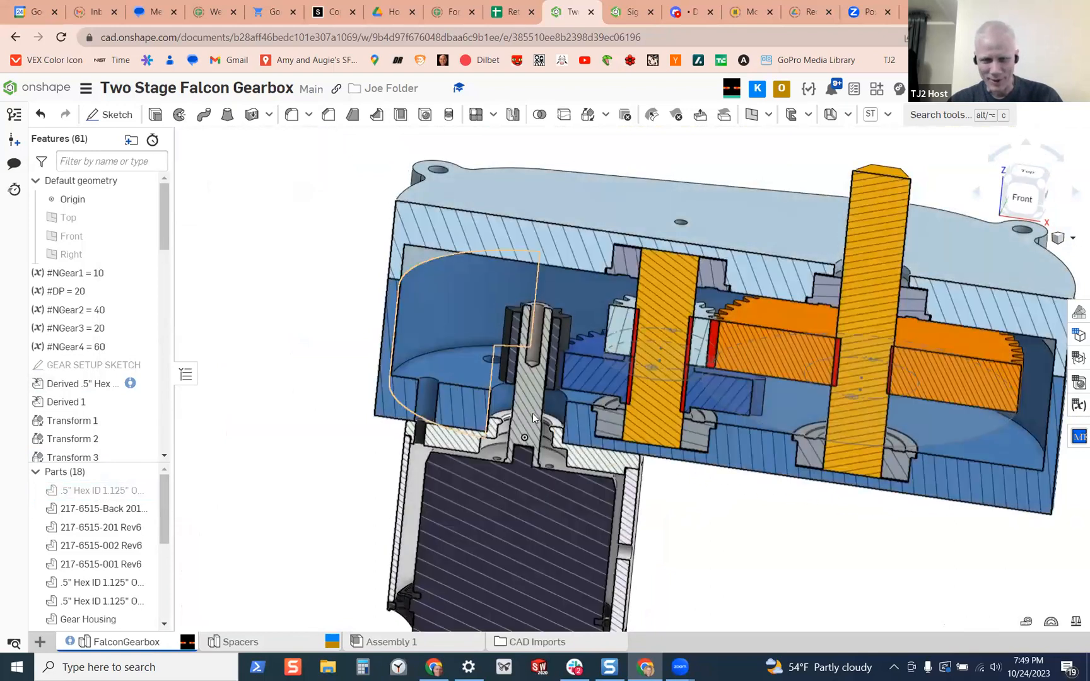
Examine the splined step on the motor shaft and its clearance inside the motor's front boss
{"action": "scroll", "coordinate": [534, 441], "scroll_direction": "up", "scroll_amount": 3}
{"action": "scroll", "coordinate": [534, 441], "scroll_direction": "up", "scroll_amount": 3}
{"action": "right_click_drag", "start_coordinate": [536, 443], "coordinate": [507, 439]}
{"action": "scroll", "coordinate": [549, 346], "scroll_direction": "up", "scroll_amount": 3}
{"action": "scroll", "coordinate": [499, 446], "scroll_direction": "up", "scroll_amount": 5}
{"action": "scroll", "coordinate": [507, 362], "scroll_direction": "up", "scroll_amount": 4}
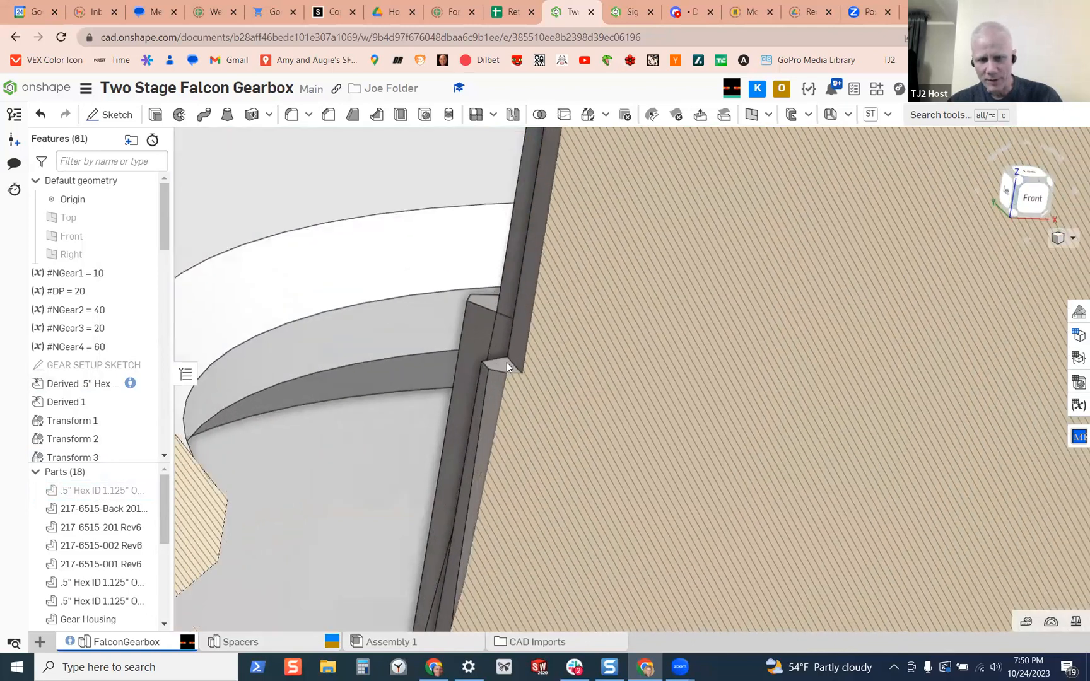
{"action": "right_click_drag", "start_coordinate": [504, 363], "coordinate": [501, 389]}
{"action": "scroll", "coordinate": [461, 266], "scroll_direction": "down", "scroll_amount": 8}
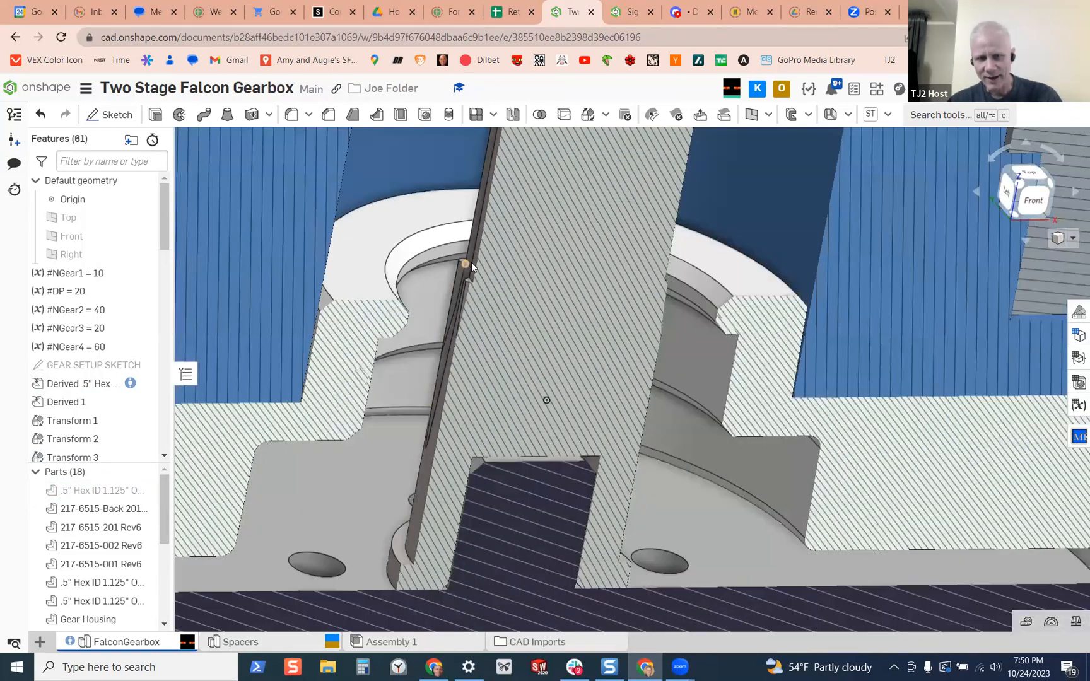
{"action": "right_click_drag", "start_coordinate": [468, 278], "coordinate": [515, 188]}
{"action": "scroll", "coordinate": [530, 175], "scroll_direction": "down", "scroll_amount": 5}
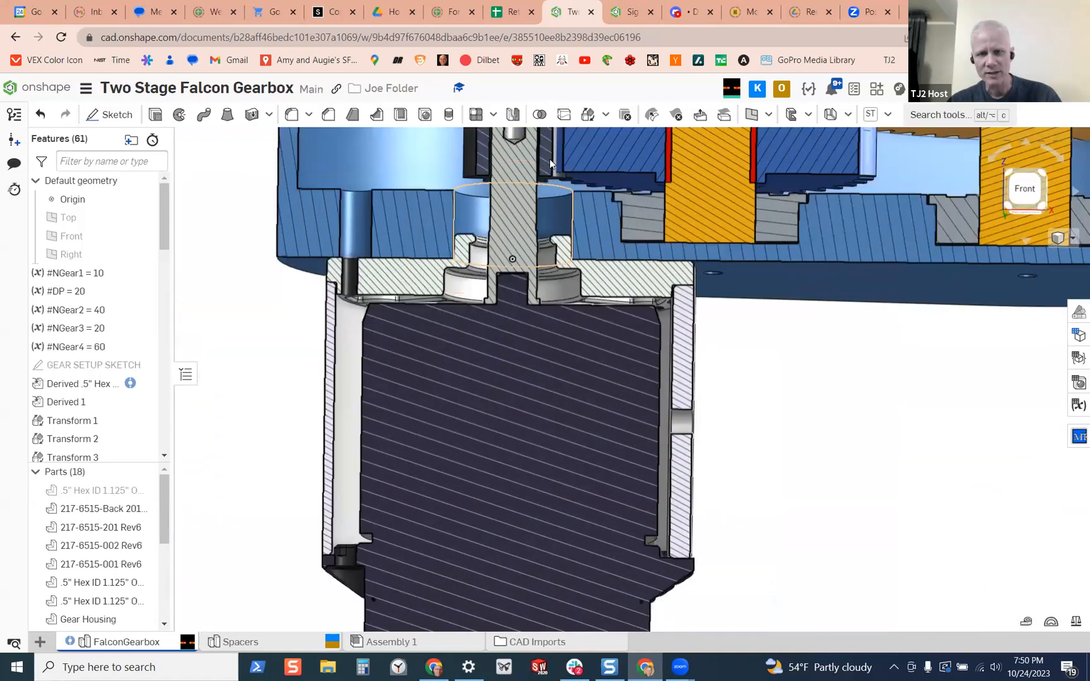
Inspect the shaft's shoulder edge and the underside of the pinion gear in the gearbox section
{"action": "scroll", "coordinate": [550, 160], "scroll_direction": "up", "scroll_amount": 8}
{"action": "right_click_drag", "start_coordinate": [536, 187], "coordinate": [586, 127]}
{"action": "scroll", "coordinate": [527, 304], "scroll_direction": "up", "scroll_amount": 5}
{"action": "left_click", "coordinate": [535, 294]}
{"action": "scroll", "coordinate": [586, 163], "scroll_direction": "down", "scroll_amount": 5}
{"action": "scroll", "coordinate": [592, 240], "scroll_direction": "up", "scroll_amount": 6}
{"action": "scroll", "coordinate": [597, 243], "scroll_direction": "down", "scroll_amount": 8}
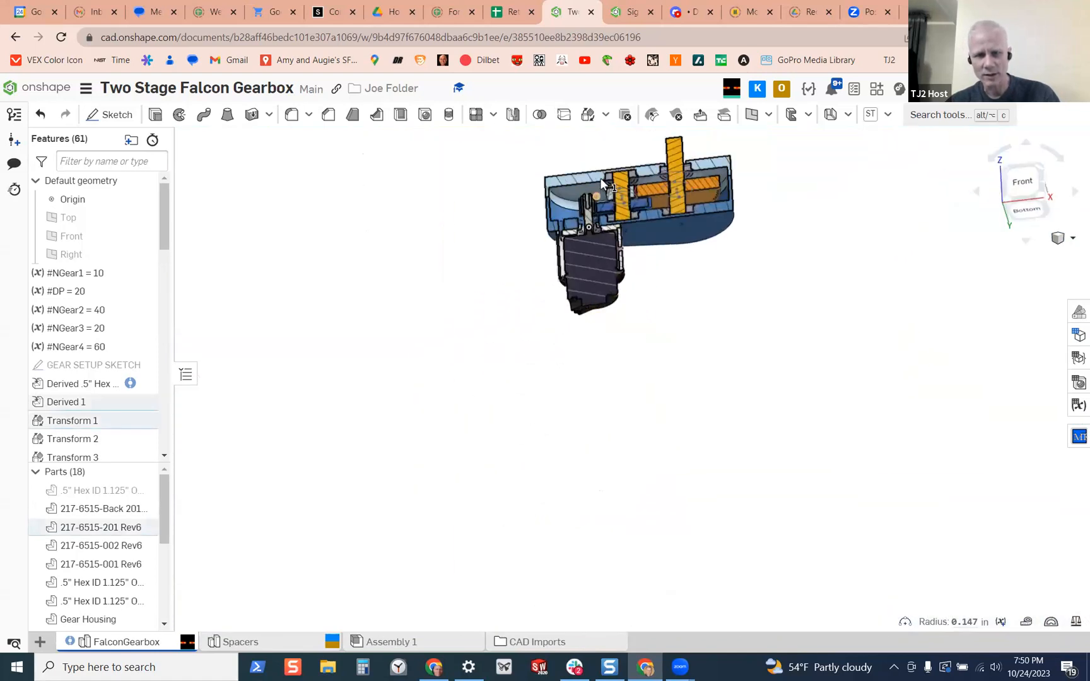
{"action": "scroll", "coordinate": [598, 181], "scroll_direction": "up", "scroll_amount": 5}
{"action": "scroll", "coordinate": [567, 302], "scroll_direction": "up", "scroll_amount": 10}
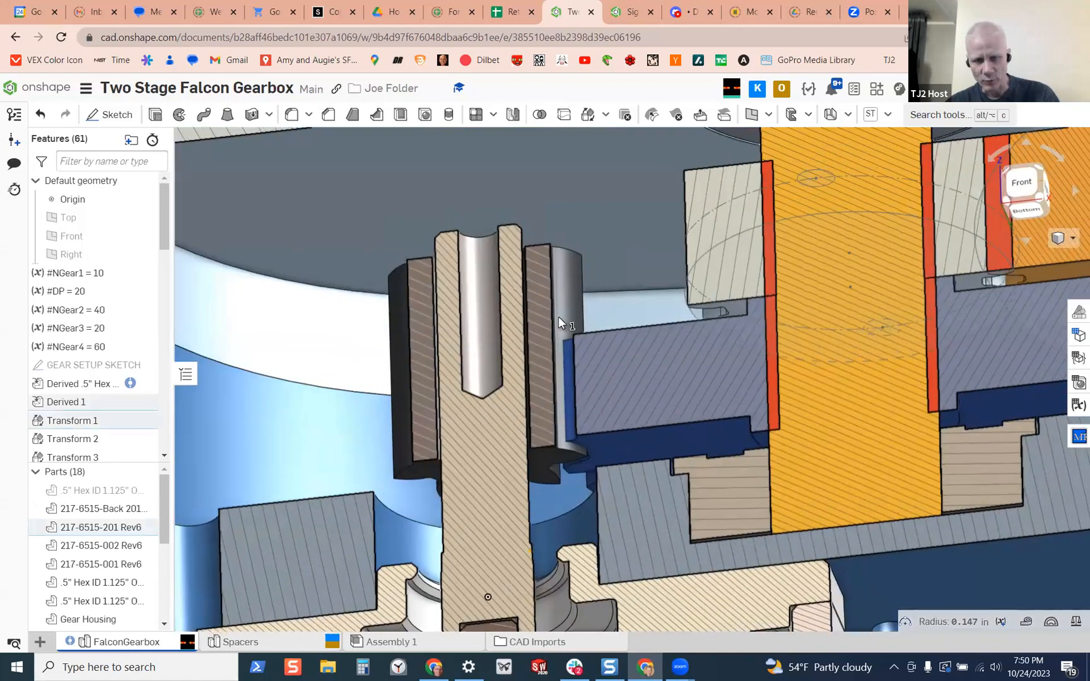
{"action": "scroll", "coordinate": [587, 277], "scroll_direction": "up", "scroll_amount": 8}
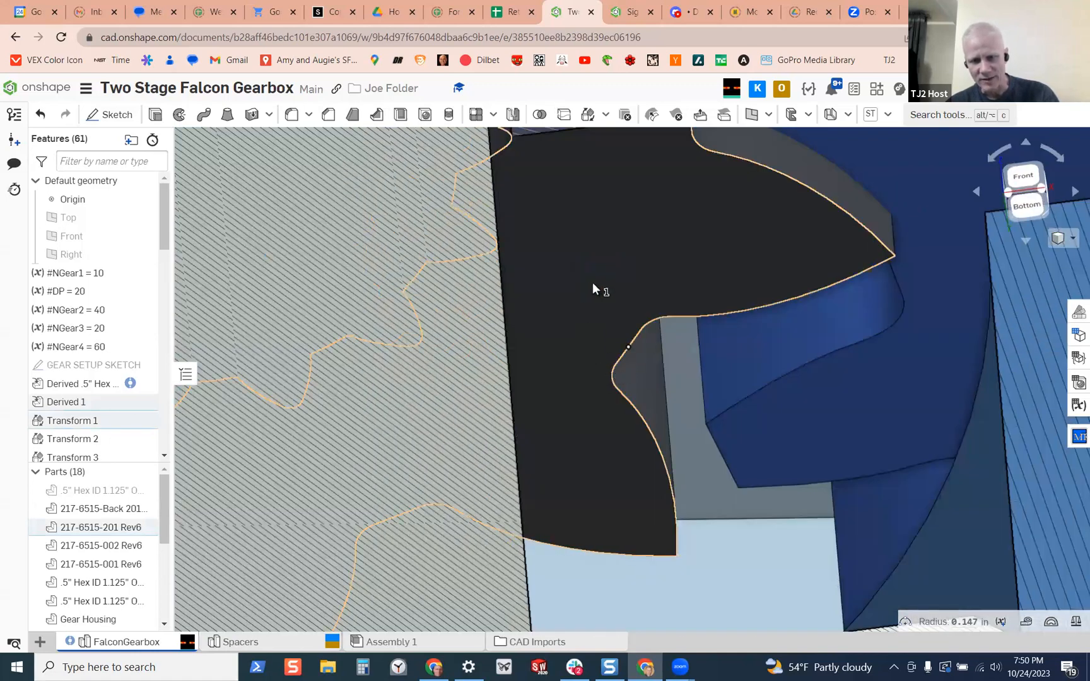
{"action": "scroll", "coordinate": [571, 291], "scroll_direction": "up", "scroll_amount": 2}
{"action": "right_click_drag", "start_coordinate": [572, 289], "coordinate": [481, 250]}
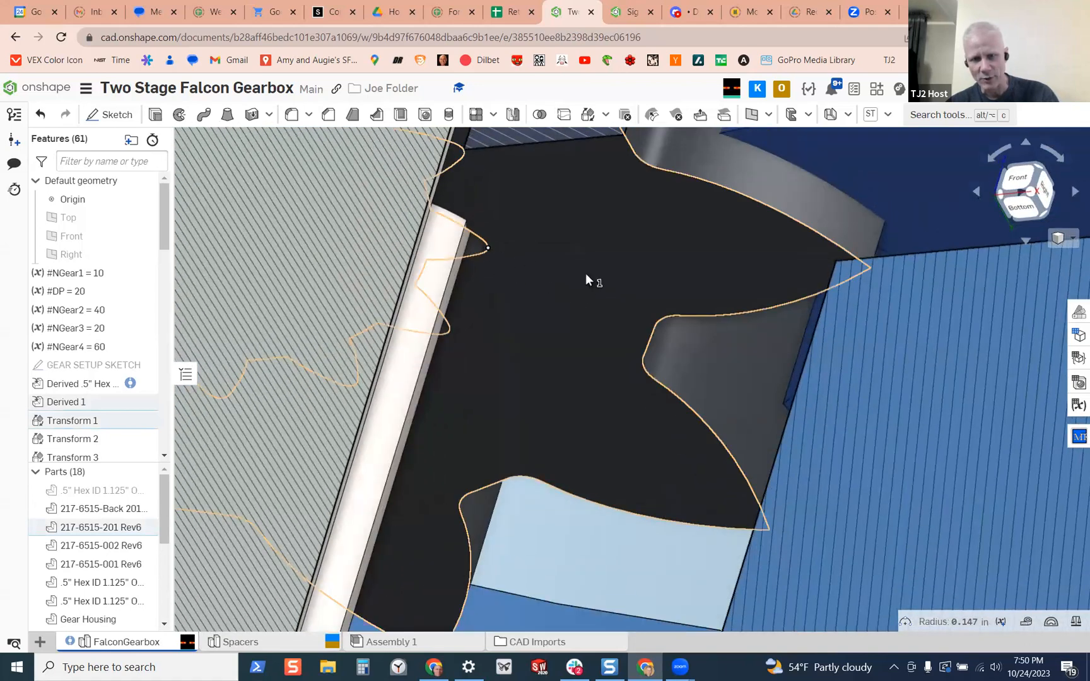
{"action": "scroll", "coordinate": [560, 290], "scroll_direction": "down", "scroll_amount": 4}
{"action": "right_click_drag", "start_coordinate": [560, 290], "coordinate": [565, 396]}
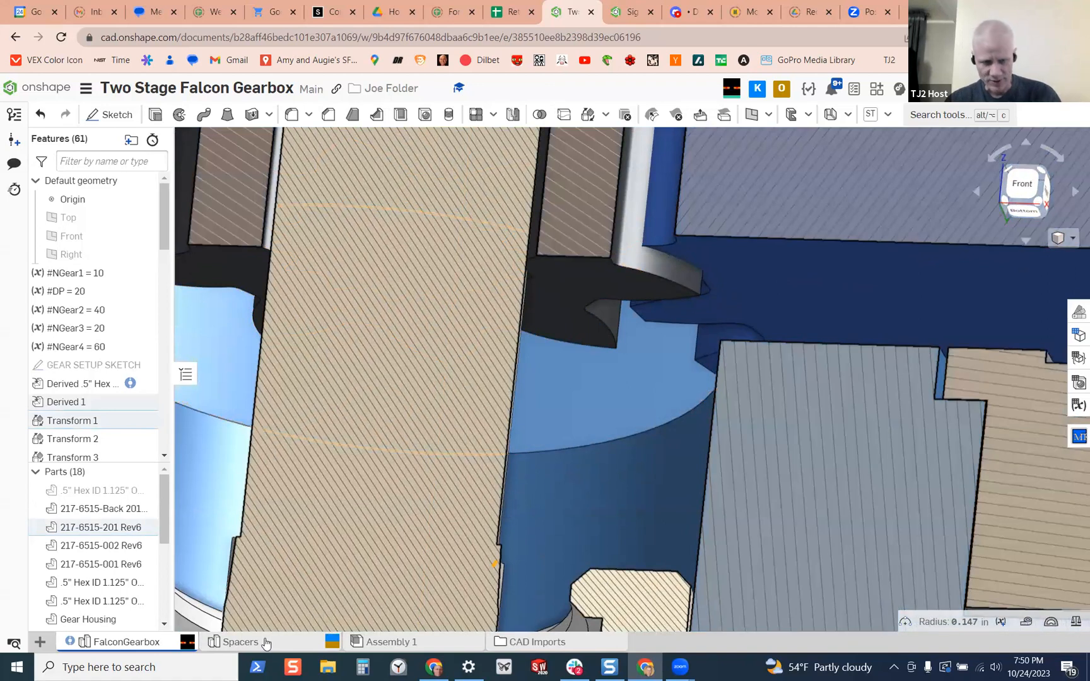
Return to the Spacers studio and view the half inch hex spacer together with its reference planes
{"action": "left_click", "coordinate": [278, 634]}
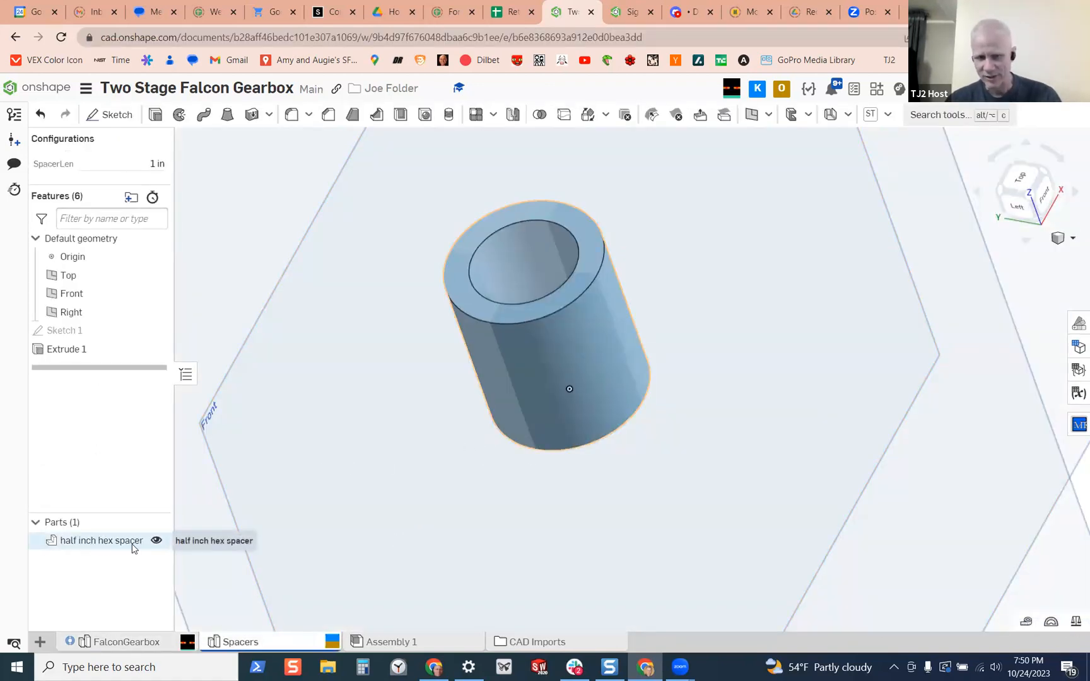
{"action": "scroll", "coordinate": [579, 410], "scroll_direction": "down", "scroll_amount": 5}
{"action": "right_click_drag", "start_coordinate": [580, 409], "coordinate": [582, 380]}
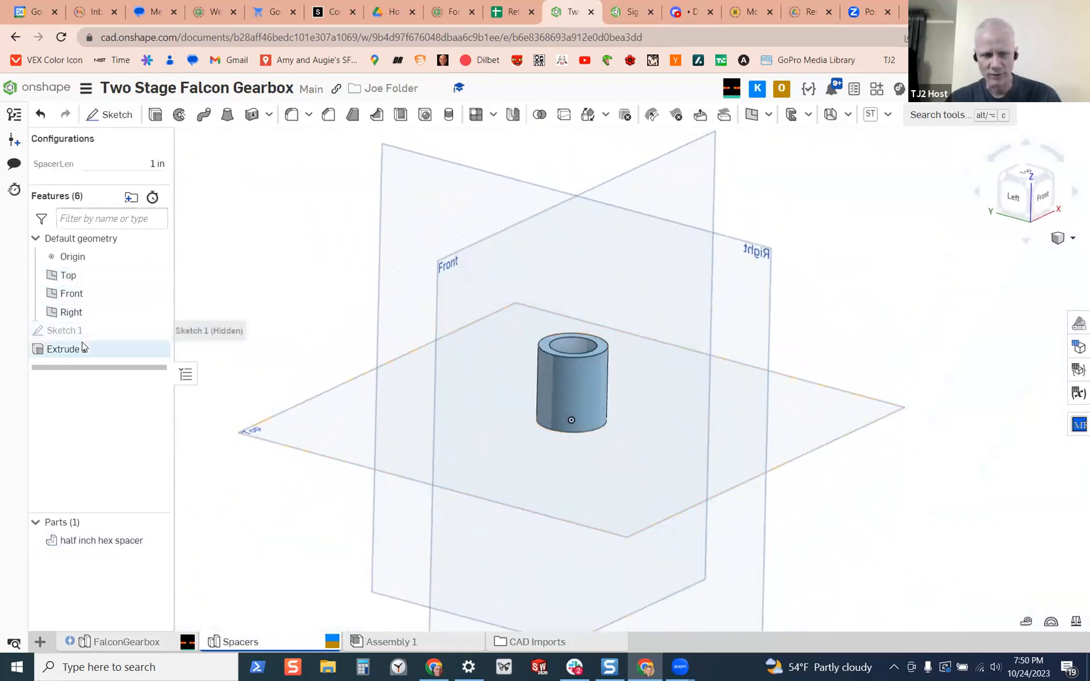
{"action": "right_click_drag", "start_coordinate": [458, 383], "coordinate": [503, 415]}
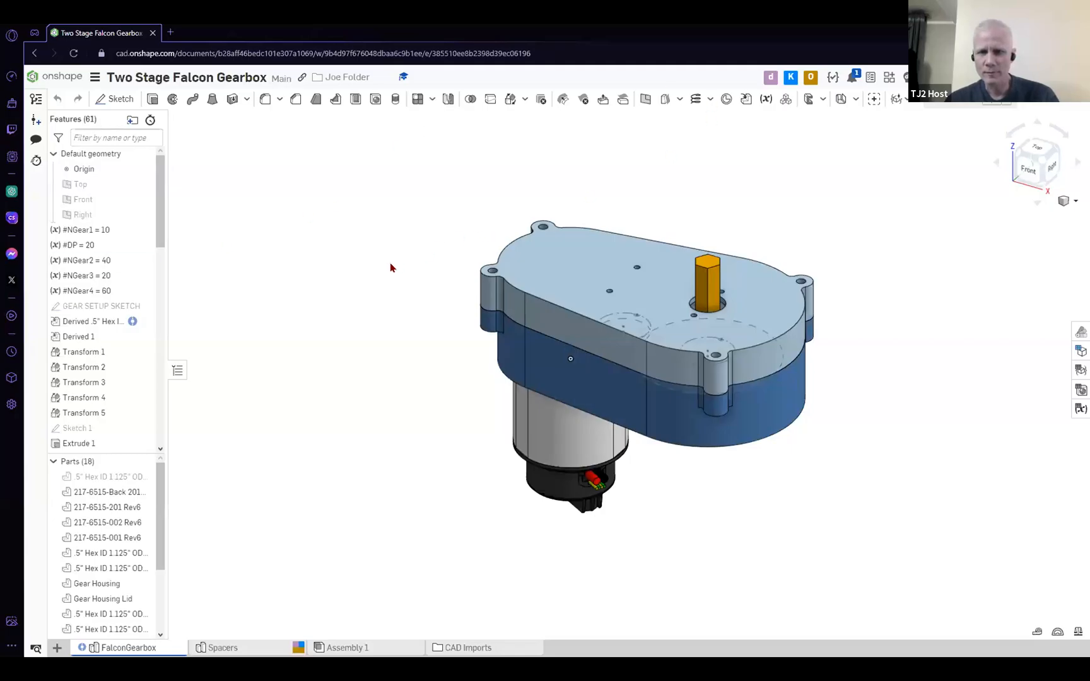
Show the FalconGearbox studio full screen and view the complete gearbox from above its lid
{"action": "key", "text": "F11"}
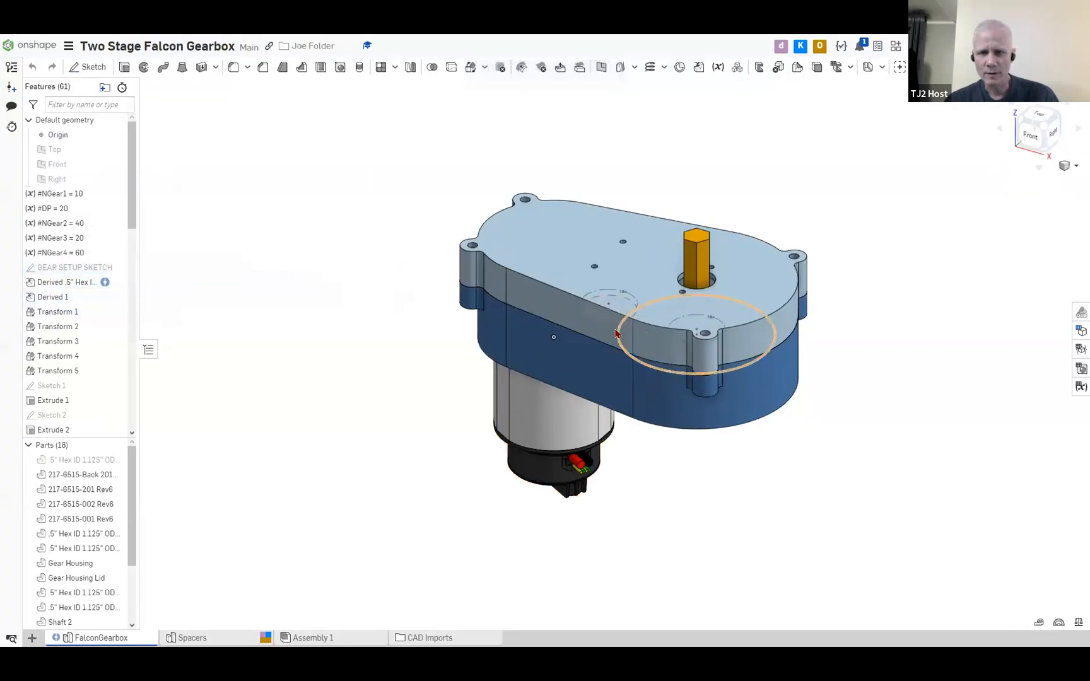
{"action": "scroll", "coordinate": [617, 334], "scroll_direction": "up", "scroll_amount": 3}
{"action": "mouse_move", "coordinate": [617, 334]}
{"action": "right_mouse_down"}
{"action": "mouse_move", "coordinate": [657, 343]}
{"action": "mouse_move", "coordinate": [632, 349]}
{"action": "right_mouse_up"}
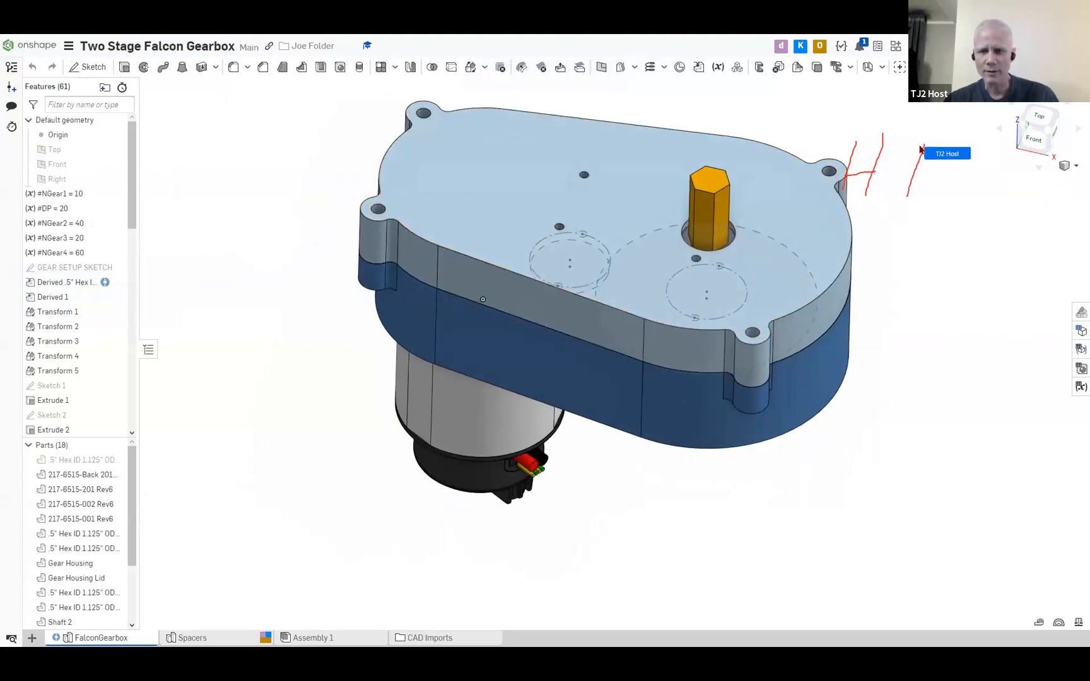
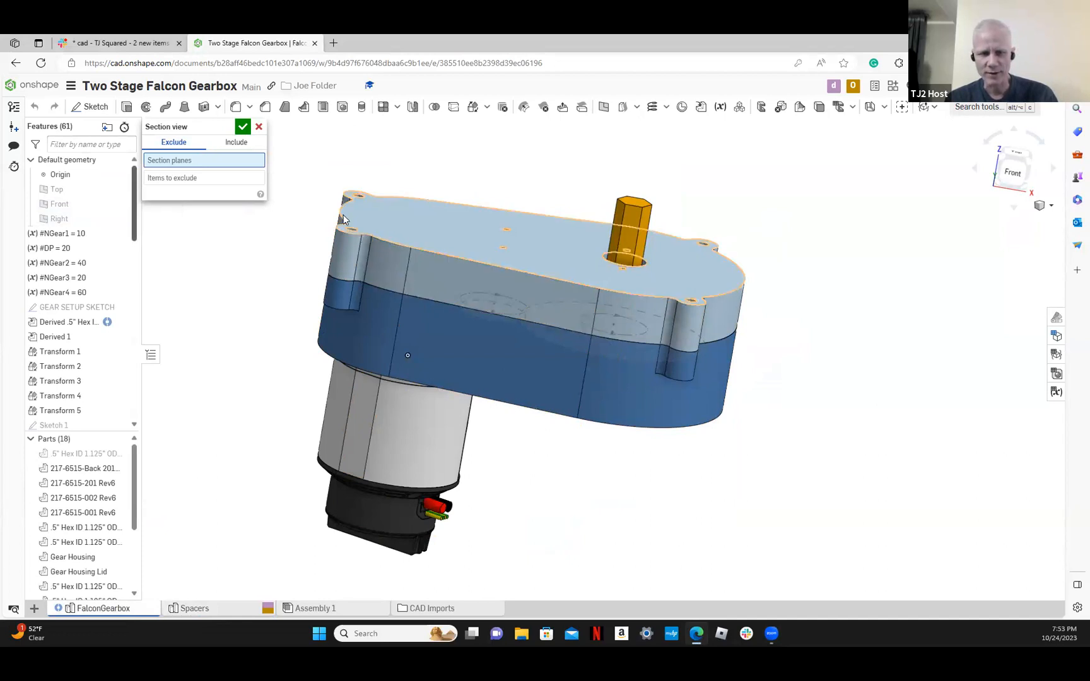
Create a lengthwise section view of the gearbox that cuts through the motor and both hex shafts
{"action": "left_click", "coordinate": [382, 265]}
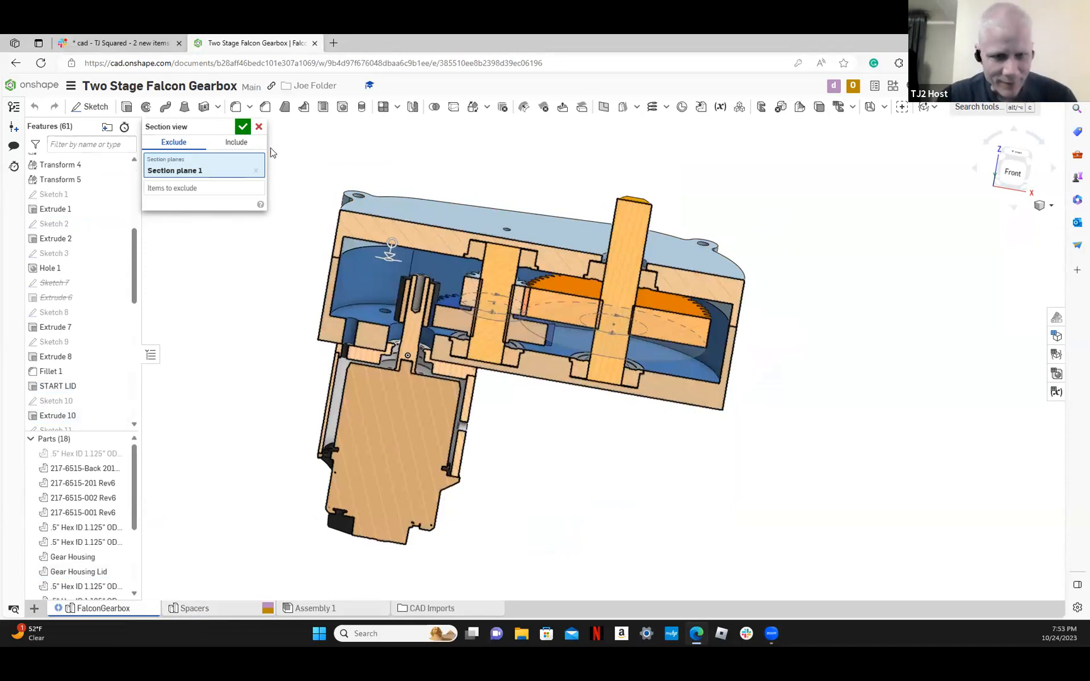
{"action": "left_click", "coordinate": [242, 126]}
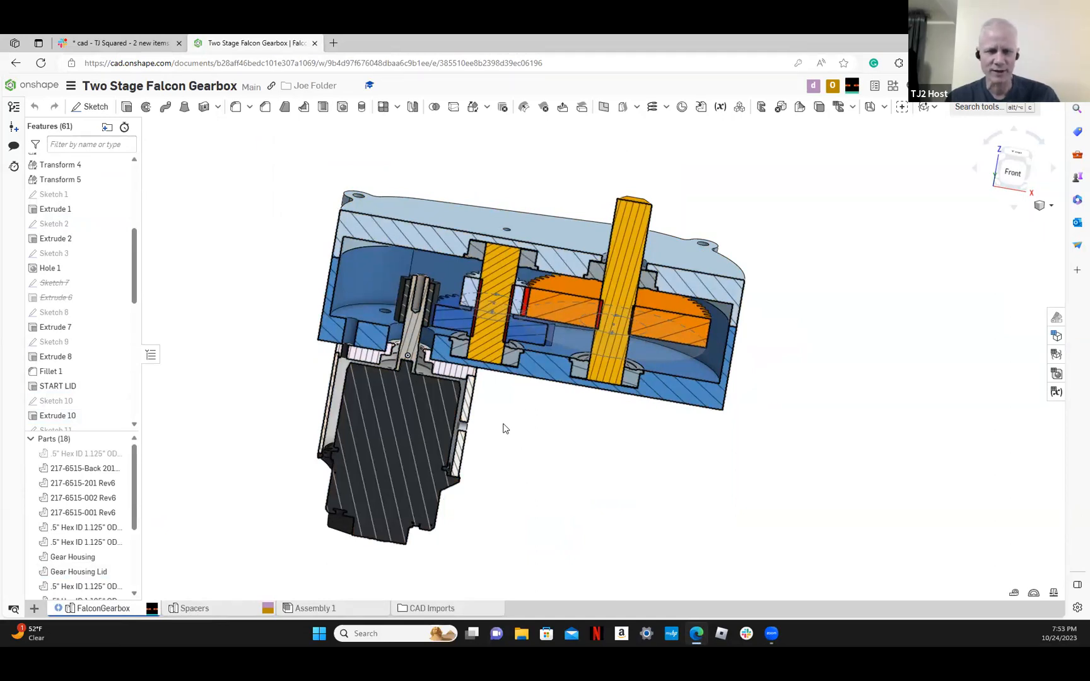
{"action": "scroll", "coordinate": [504, 429], "scroll_direction": "up", "scroll_amount": 2}
{"action": "scroll", "coordinate": [504, 429], "scroll_direction": "up", "scroll_amount": 2}
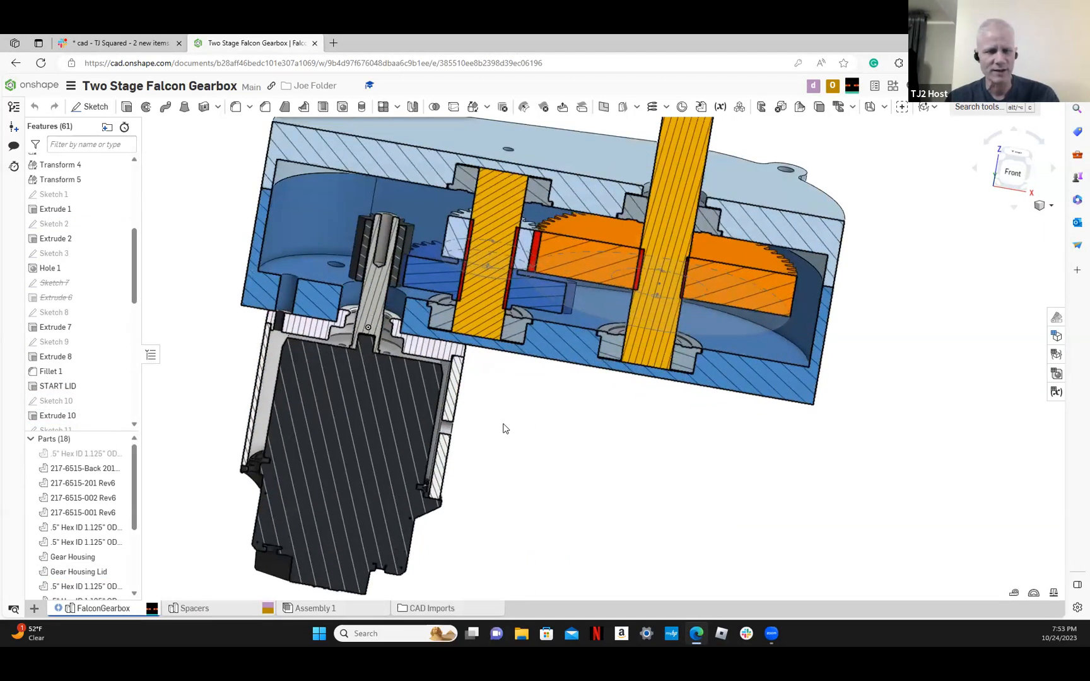
{"action": "left_click_drag", "start_coordinate": [1007, 167], "coordinate": [906, 184]}
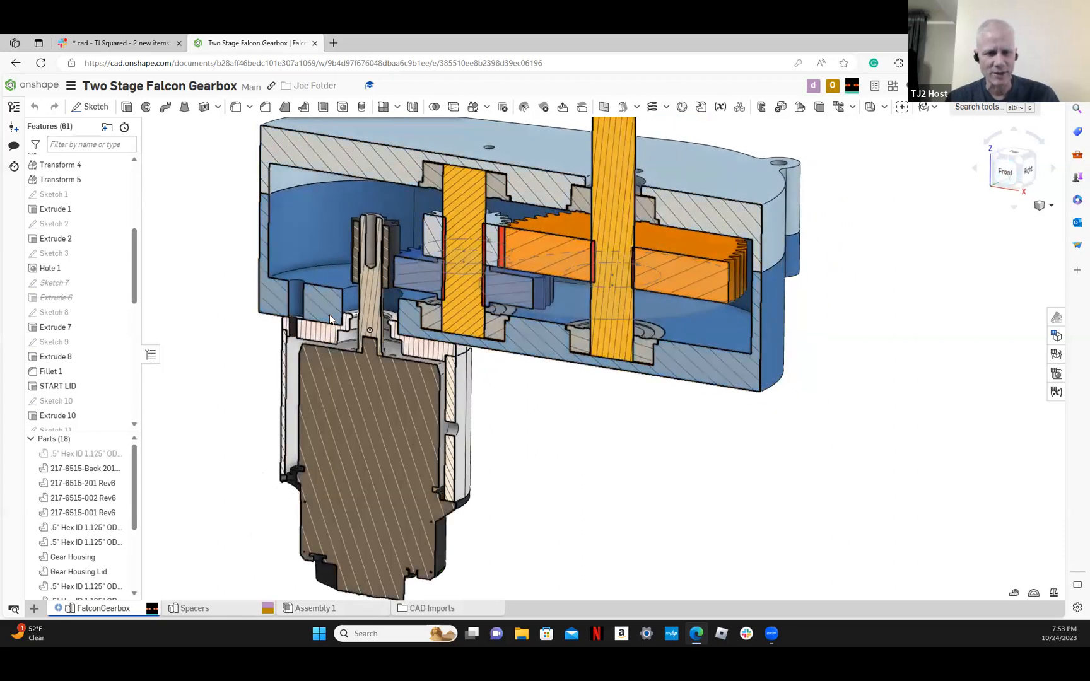
Examine the motor shaft in the section, closing in on the small step below the pinion gear
{"action": "scroll", "coordinate": [329, 314], "scroll_direction": "up", "scroll_amount": 1}
{"action": "scroll", "coordinate": [330, 314], "scroll_direction": "up", "scroll_amount": 1}
{"action": "scroll", "coordinate": [335, 316], "scroll_direction": "up", "scroll_amount": 1}
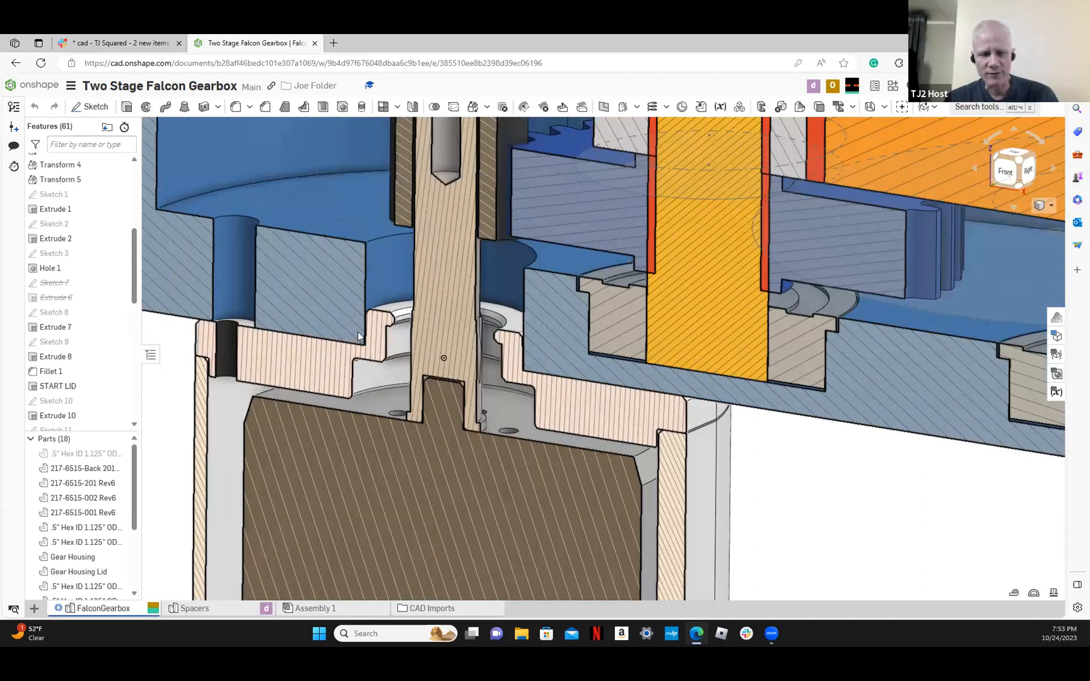
{"action": "right_click_drag", "start_coordinate": [374, 338], "coordinate": [377, 369]}
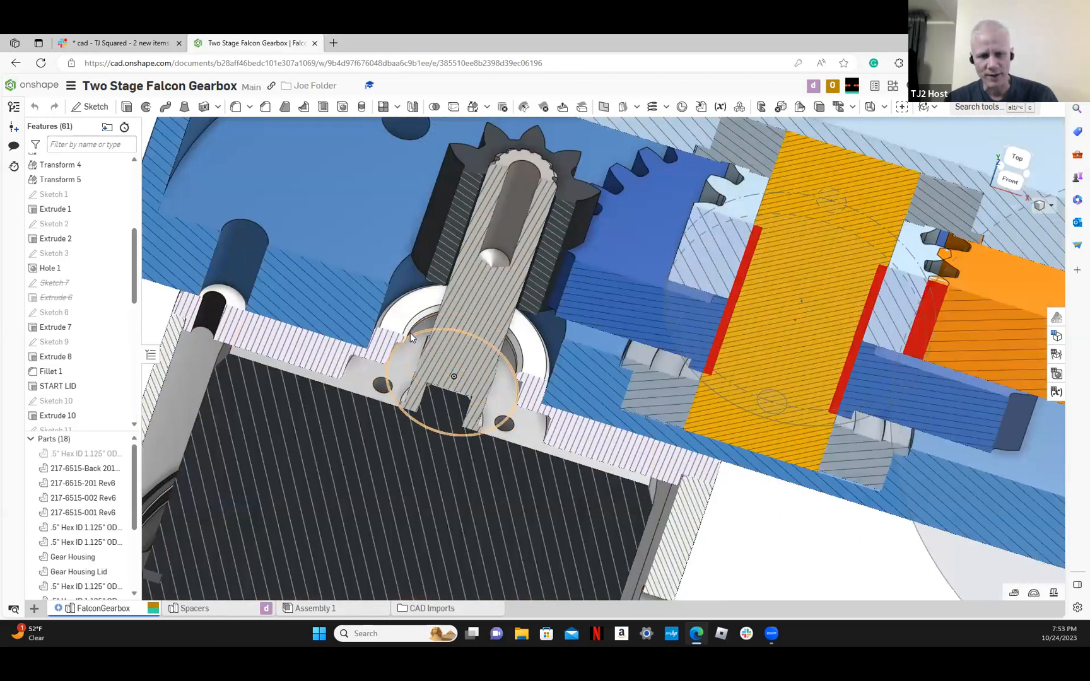
{"action": "right_click_drag", "start_coordinate": [418, 324], "coordinate": [431, 341]}
{"action": "scroll", "coordinate": [436, 337], "scroll_direction": "up", "scroll_amount": 3}
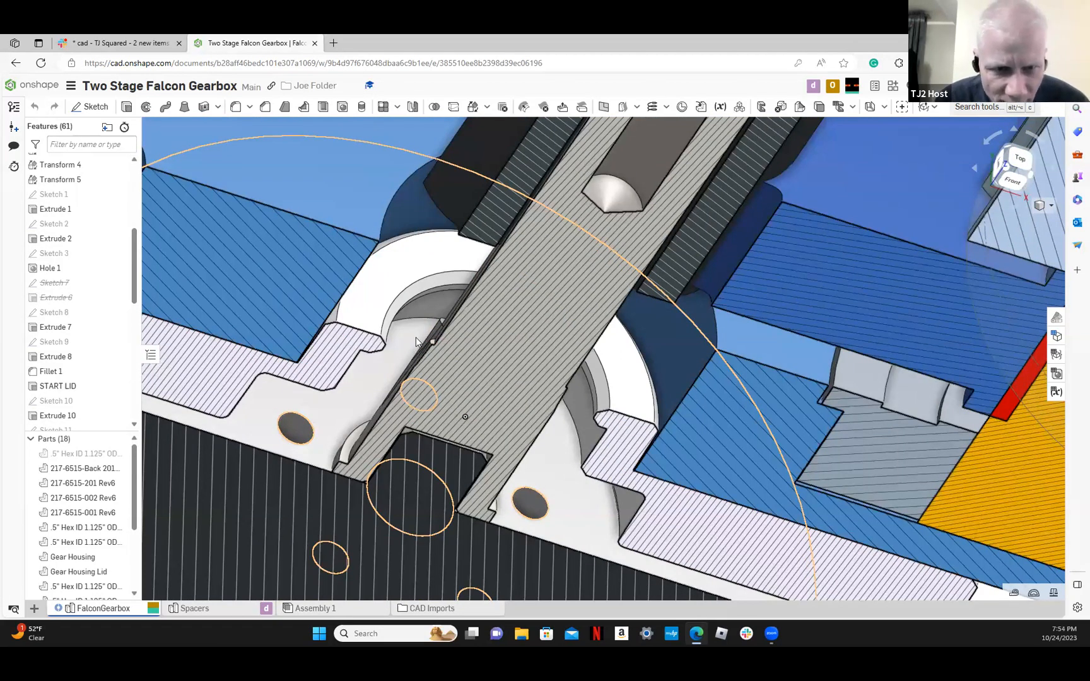
{"action": "scroll", "coordinate": [417, 343], "scroll_direction": "up", "scroll_amount": 1}
{"action": "scroll", "coordinate": [417, 343], "scroll_direction": "up", "scroll_amount": 6}
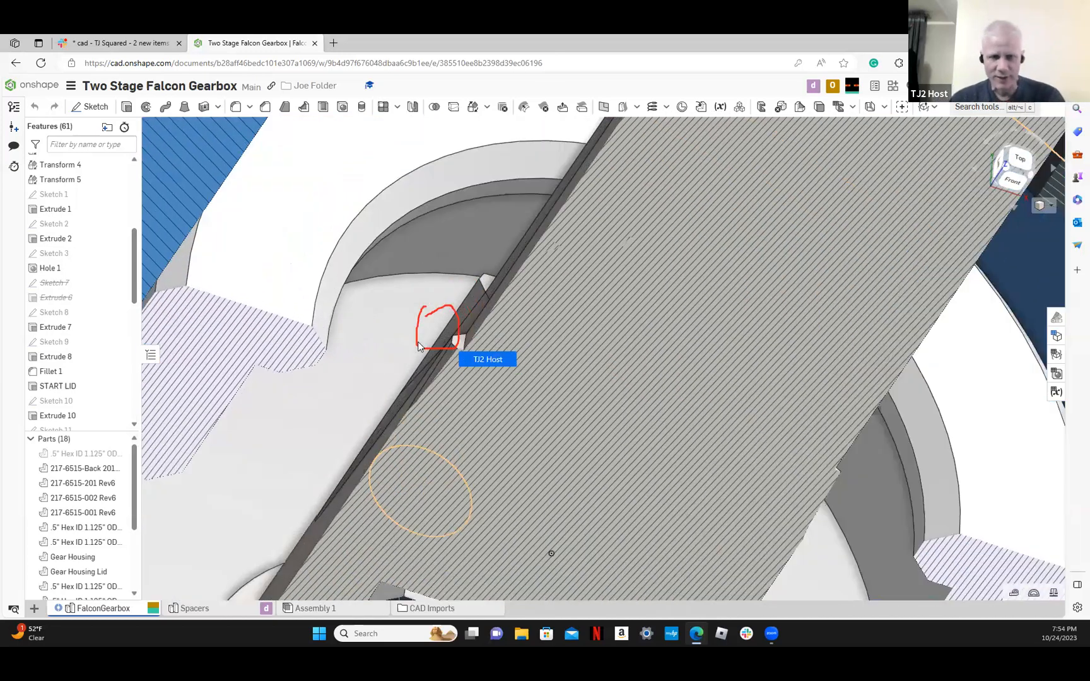
{"action": "scroll", "coordinate": [421, 340], "scroll_direction": "up", "scroll_amount": 5}
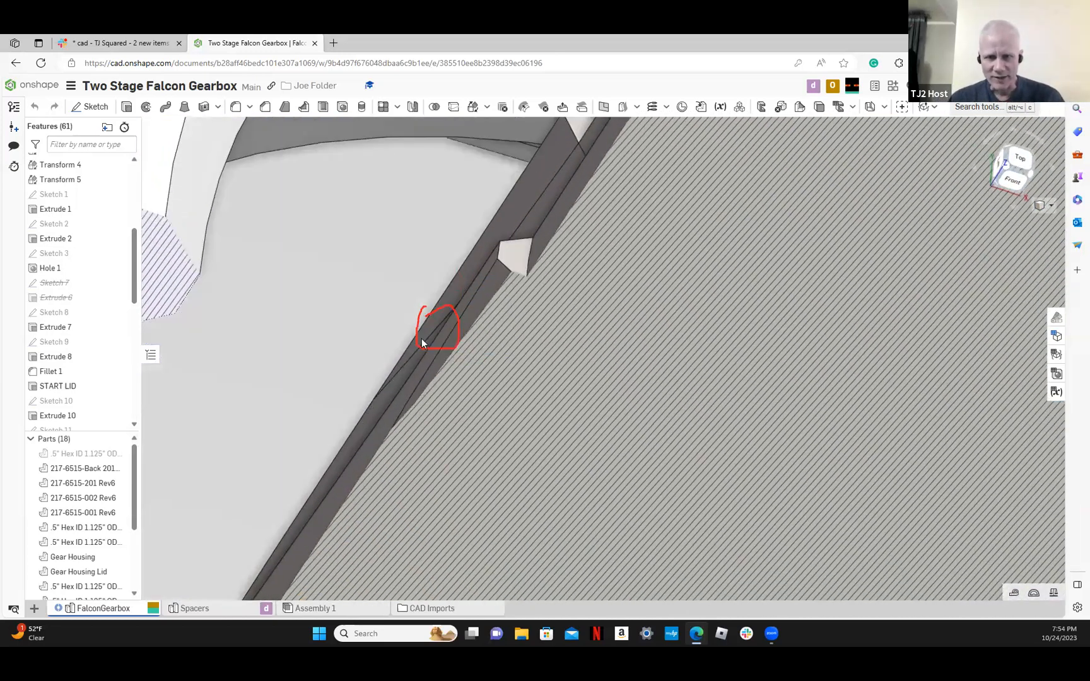
Measure the radius of the shaft's shoulder edge with full measurement details, in millimetres and in inches
{"action": "scroll", "coordinate": [425, 340], "scroll_direction": "down", "scroll_amount": 5}
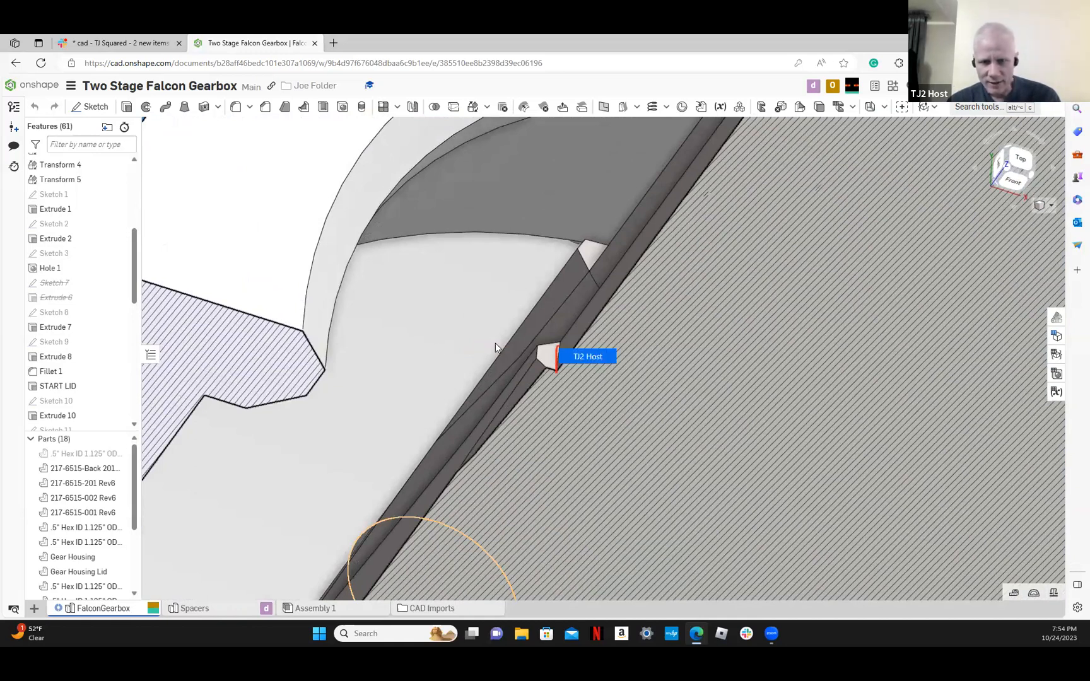
{"action": "left_click", "coordinate": [558, 353]}
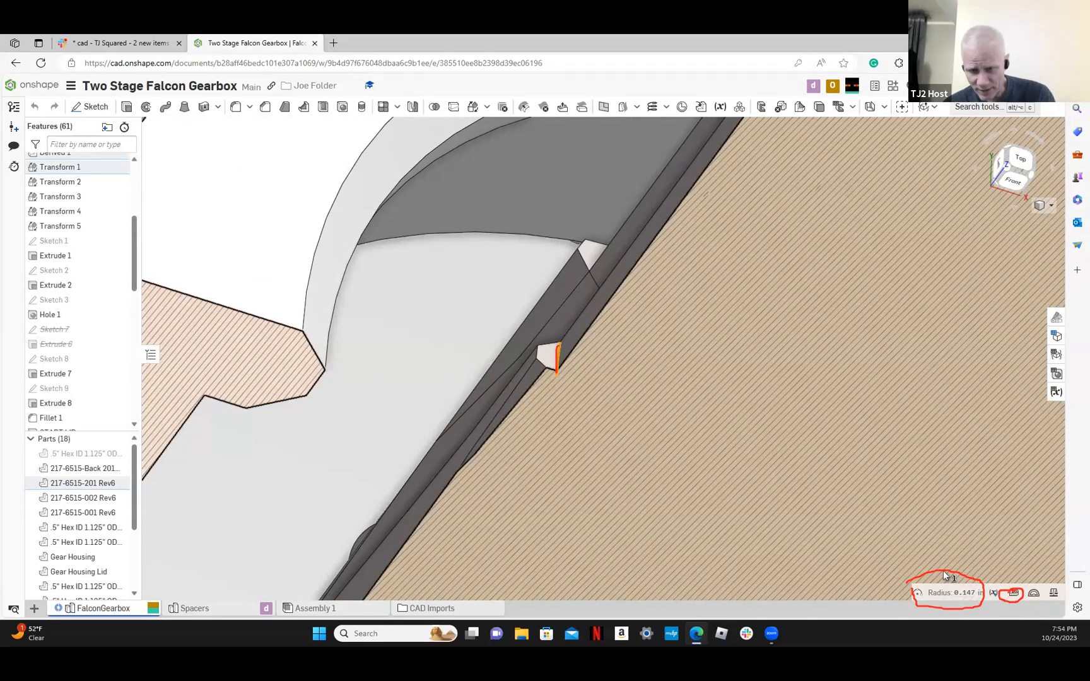
{"action": "left_click", "coordinate": [1019, 594]}
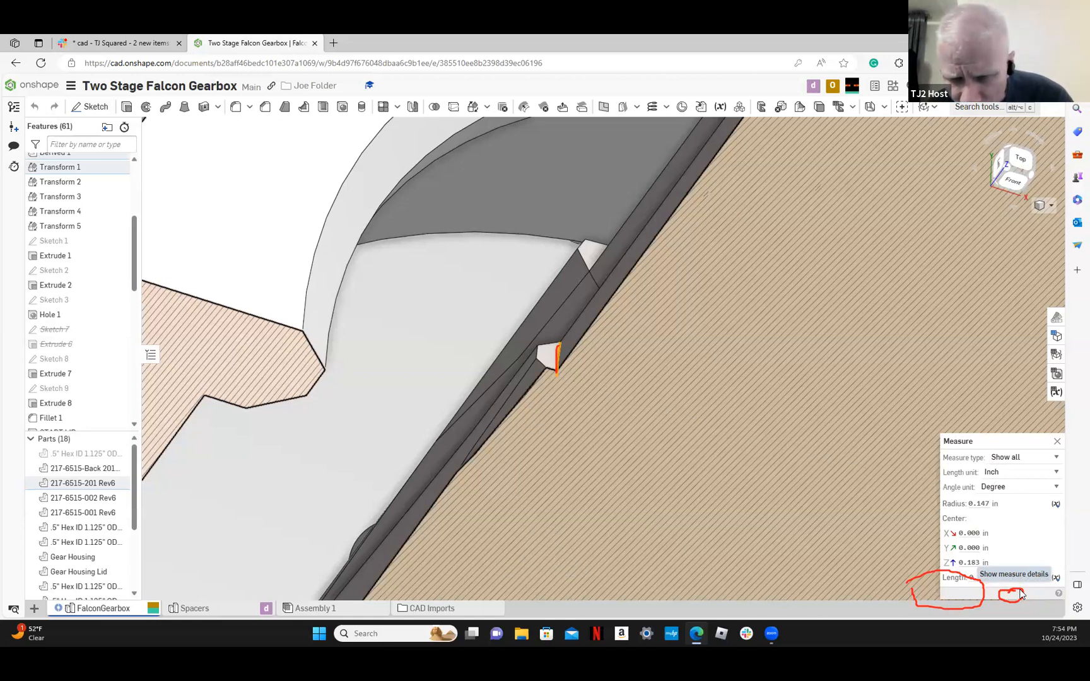
{"action": "left_click", "coordinate": [1015, 473]}
{"action": "left_click", "coordinate": [1002, 531]}
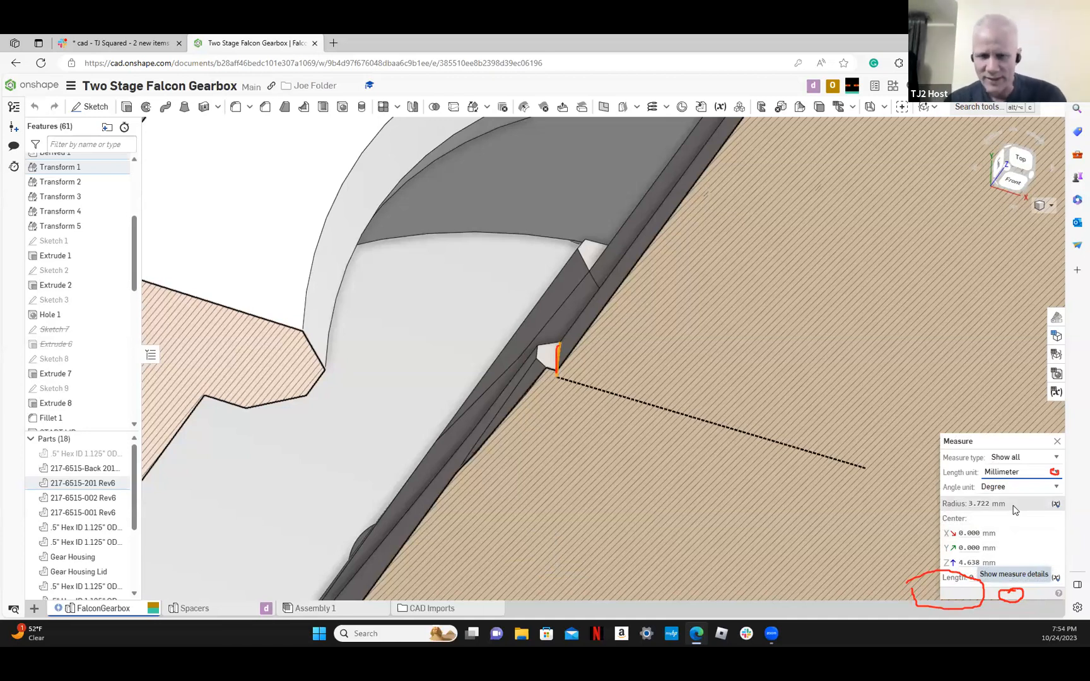
{"action": "left_click", "coordinate": [1044, 479]}
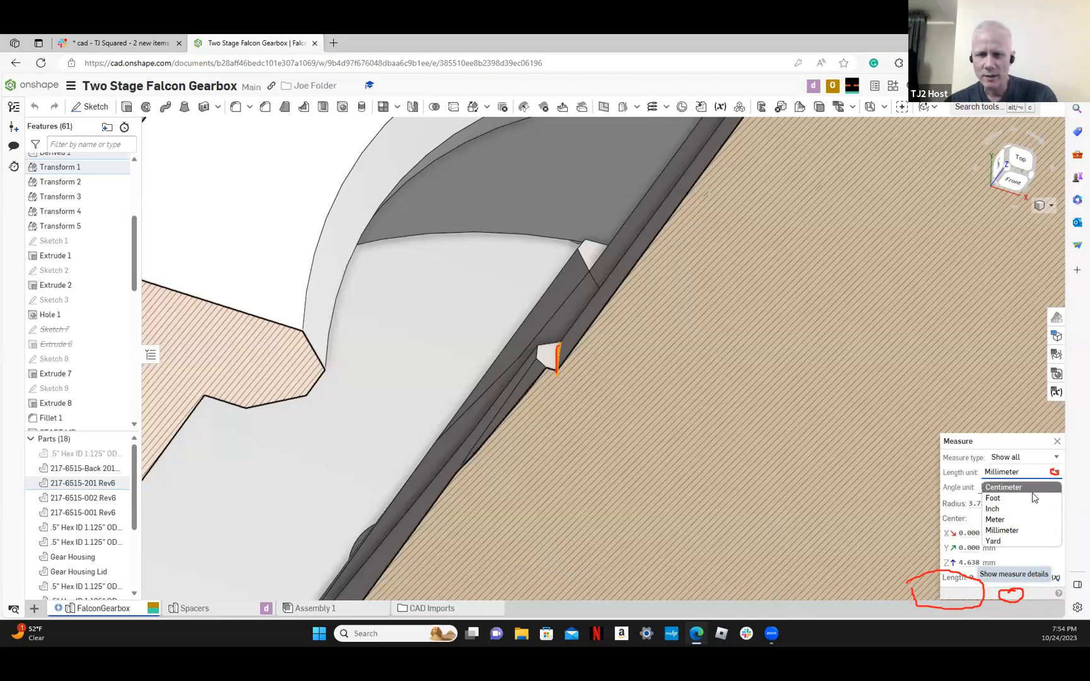
{"action": "left_click", "coordinate": [1013, 510]}
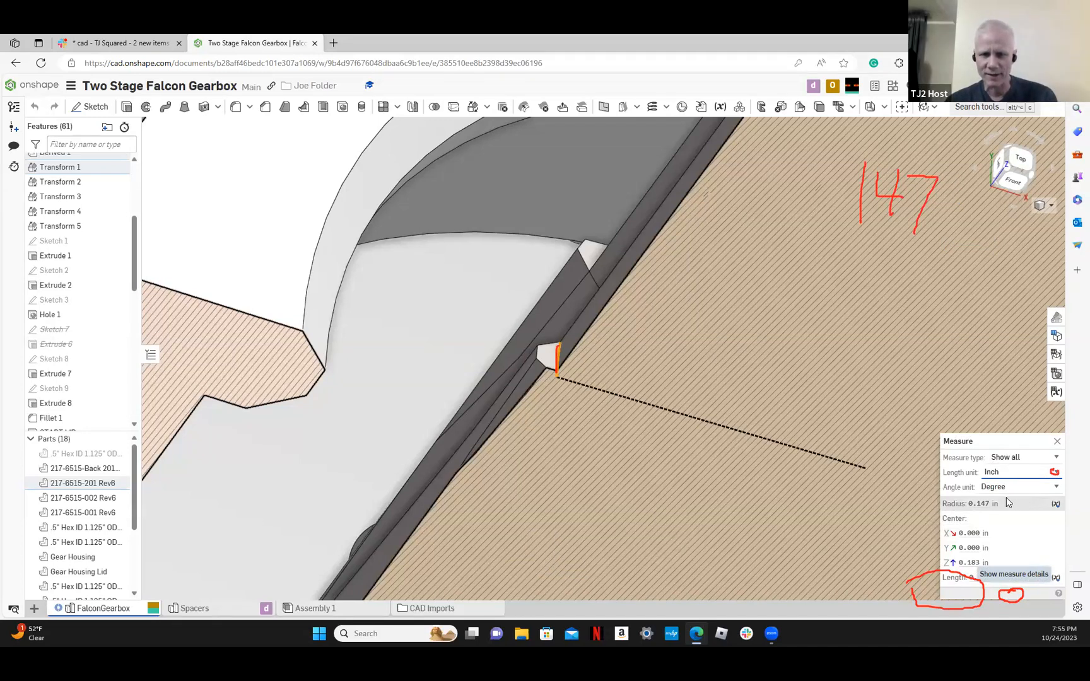
Examine the underside of the pinion gear and its gap to the shaft's shoulder from below
{"action": "scroll", "coordinate": [581, 324], "scroll_direction": "down", "scroll_amount": 5}
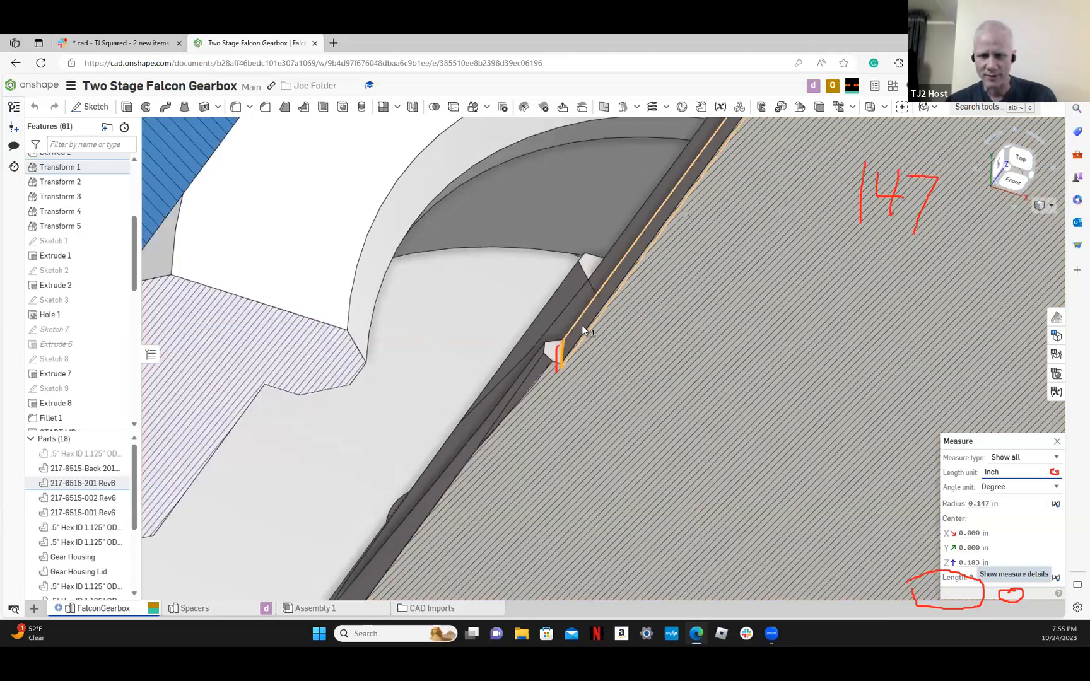
{"action": "scroll", "coordinate": [581, 324], "scroll_direction": "down", "scroll_amount": 3}
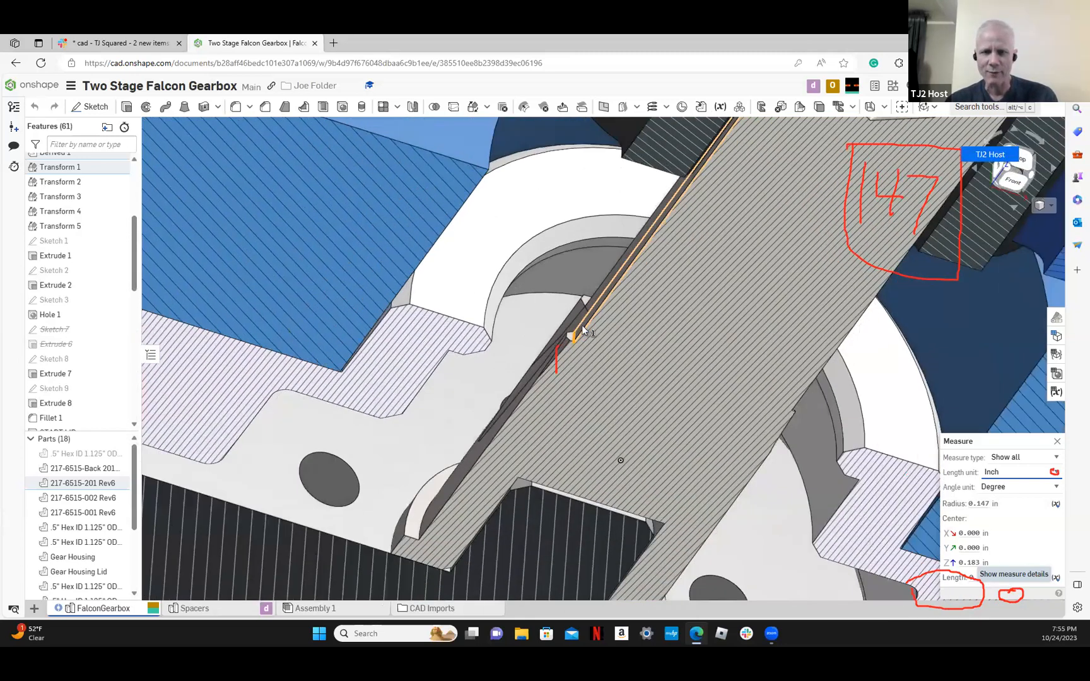
{"action": "scroll", "coordinate": [582, 324], "scroll_direction": "down", "scroll_amount": 3}
{"action": "right_click_drag", "start_coordinate": [644, 372], "coordinate": [683, 216]}
{"action": "scroll", "coordinate": [683, 216], "scroll_direction": "up", "scroll_amount": 5}
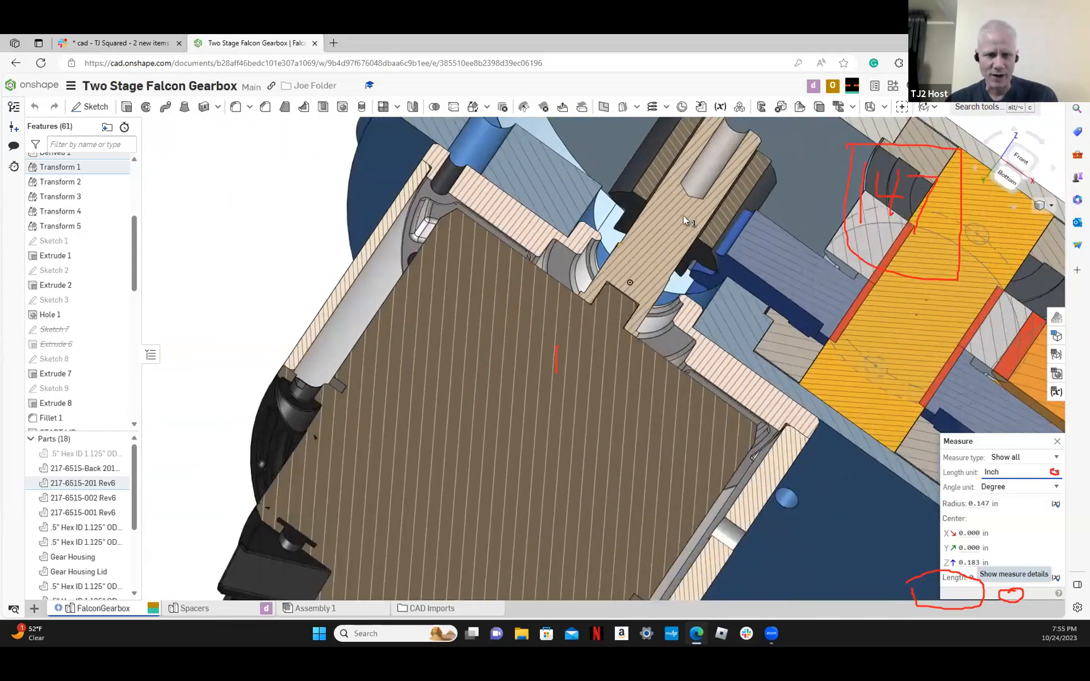
{"action": "scroll", "coordinate": [683, 216], "scroll_direction": "up", "scroll_amount": 3}
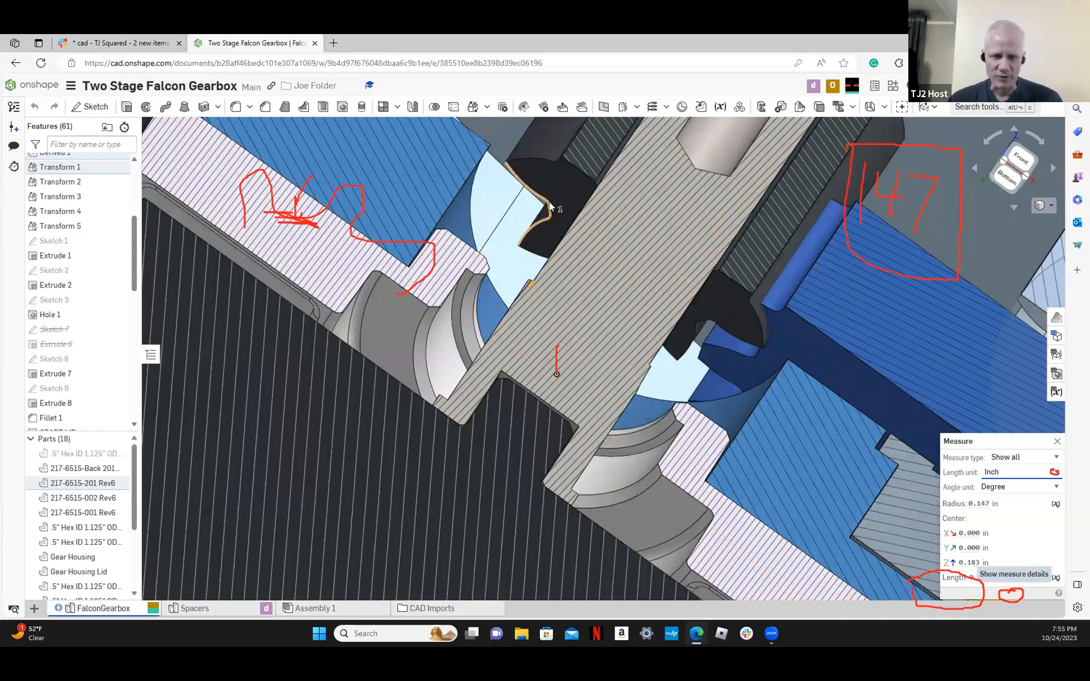
{"action": "scroll", "coordinate": [548, 201], "scroll_direction": "up", "scroll_amount": 8}
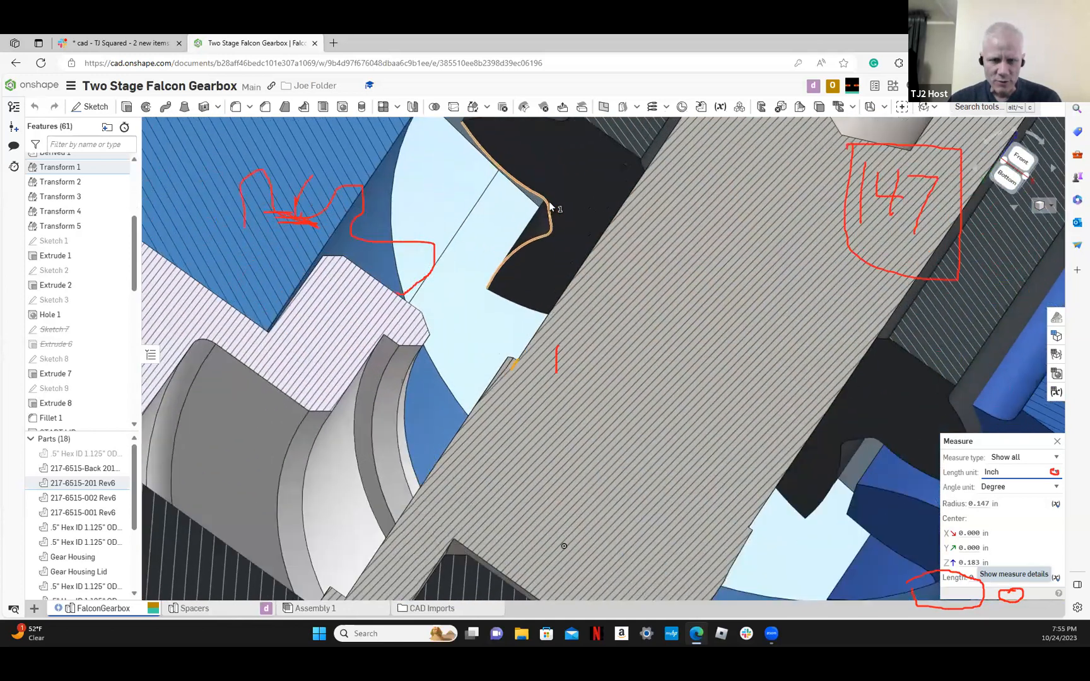
{"action": "scroll", "coordinate": [548, 202], "scroll_direction": "up", "scroll_amount": 3}
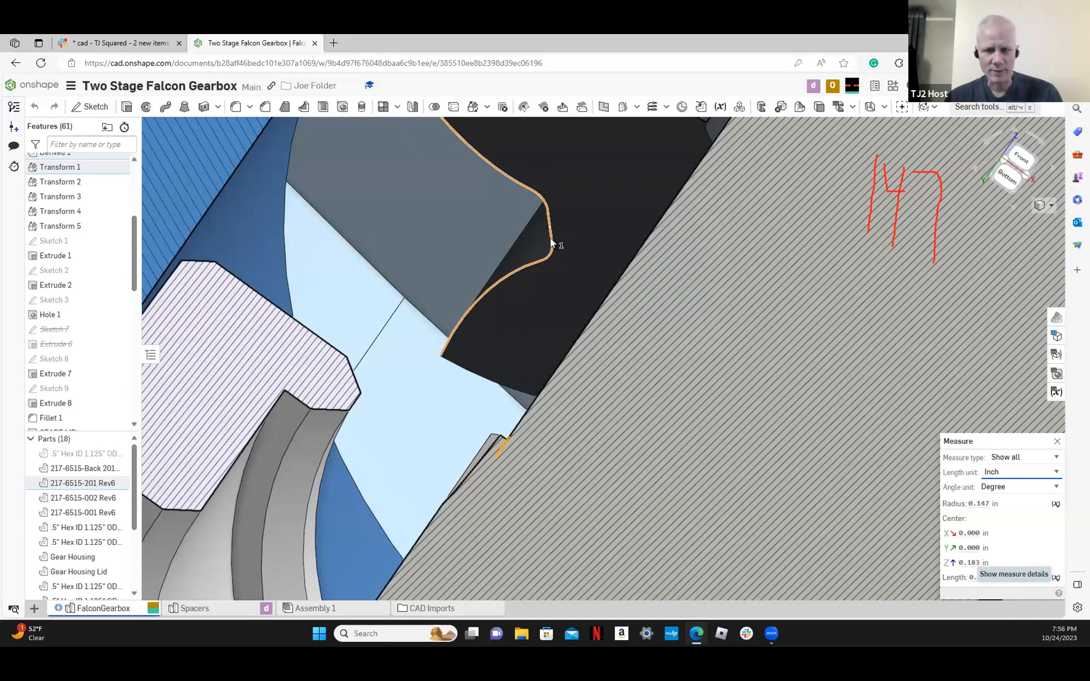
{"action": "scroll", "coordinate": [550, 237], "scroll_direction": "down", "scroll_amount": 5}
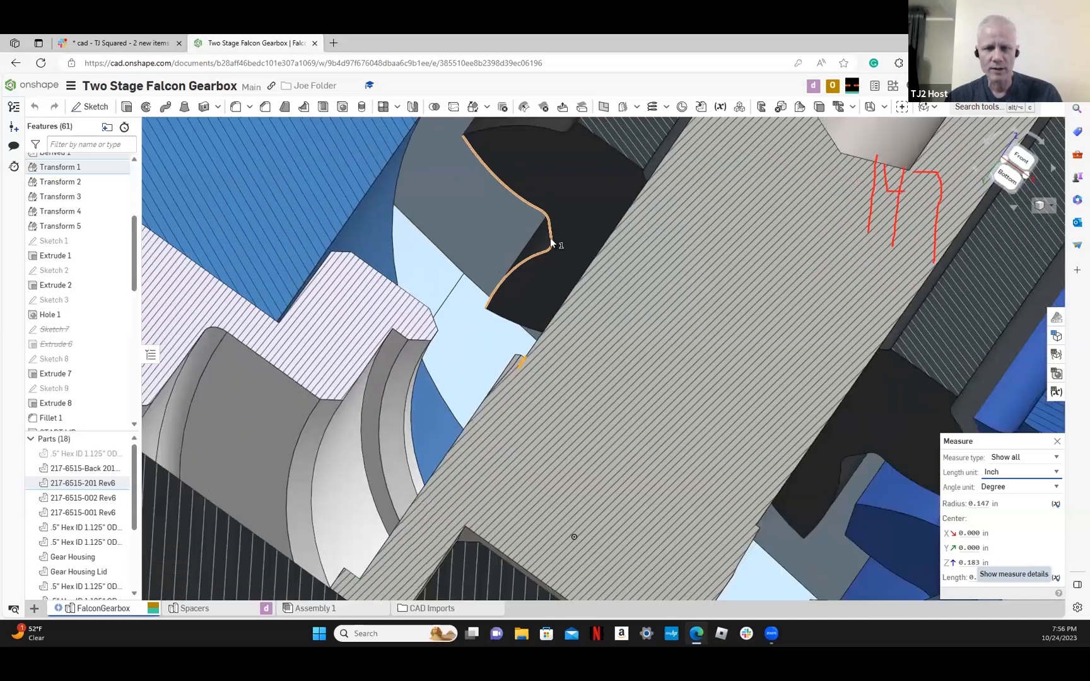
{"action": "scroll", "coordinate": [550, 238], "scroll_direction": "down", "scroll_amount": 4}
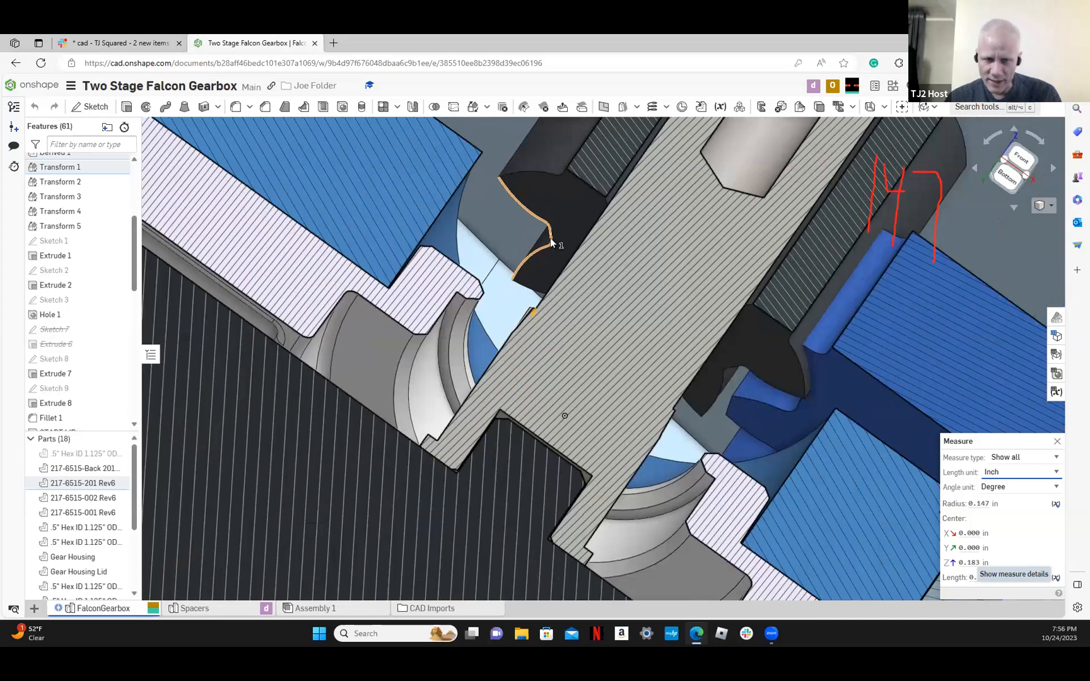
Measure from the shaft's shoulder edge to the tooth root edge on the pinion's underside, and close the measurement details
{"action": "scroll", "coordinate": [550, 240], "scroll_direction": "up", "scroll_amount": 2}
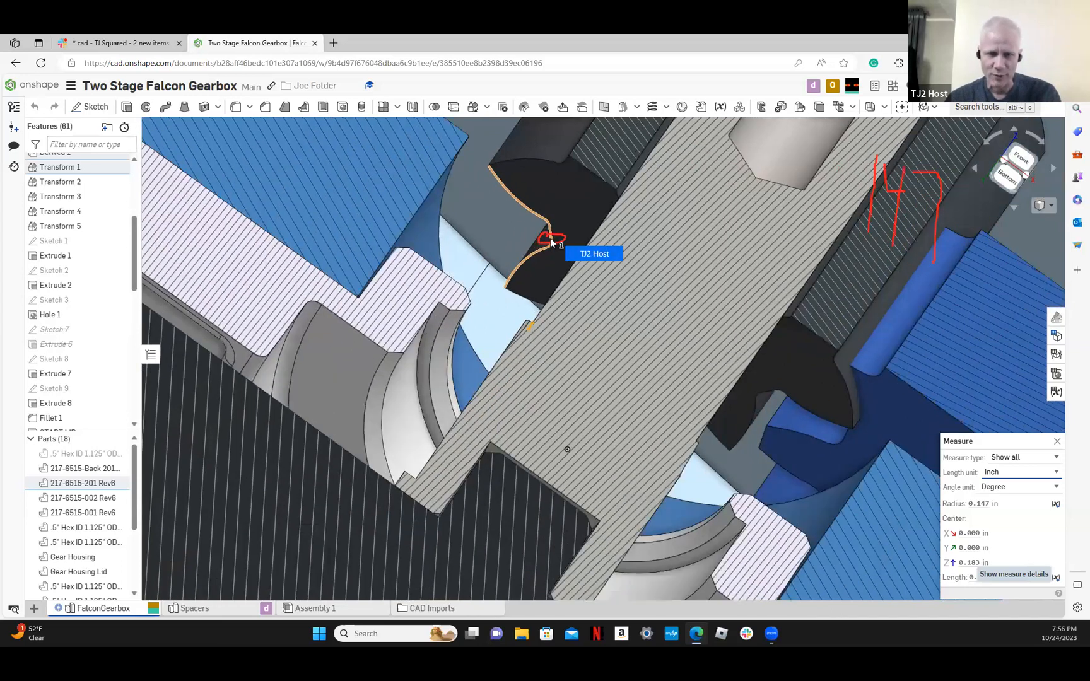
{"action": "scroll", "coordinate": [551, 238], "scroll_direction": "up", "scroll_amount": 1}
{"action": "scroll", "coordinate": [551, 238], "scroll_direction": "up", "scroll_amount": 4}
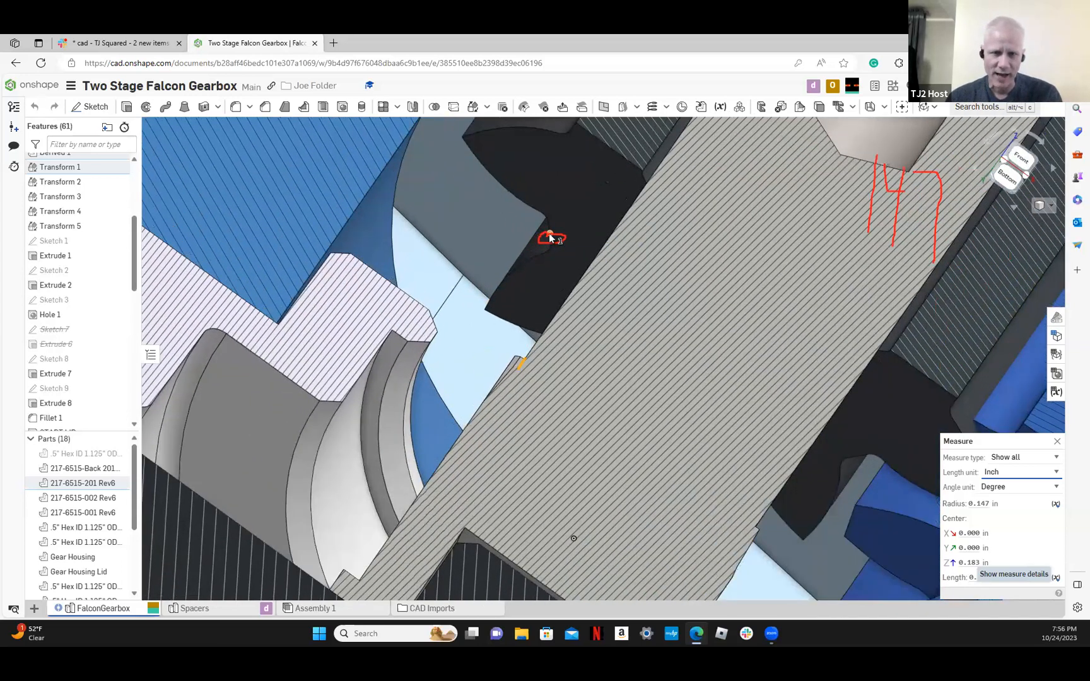
{"action": "scroll", "coordinate": [551, 237], "scroll_direction": "up", "scroll_amount": 5}
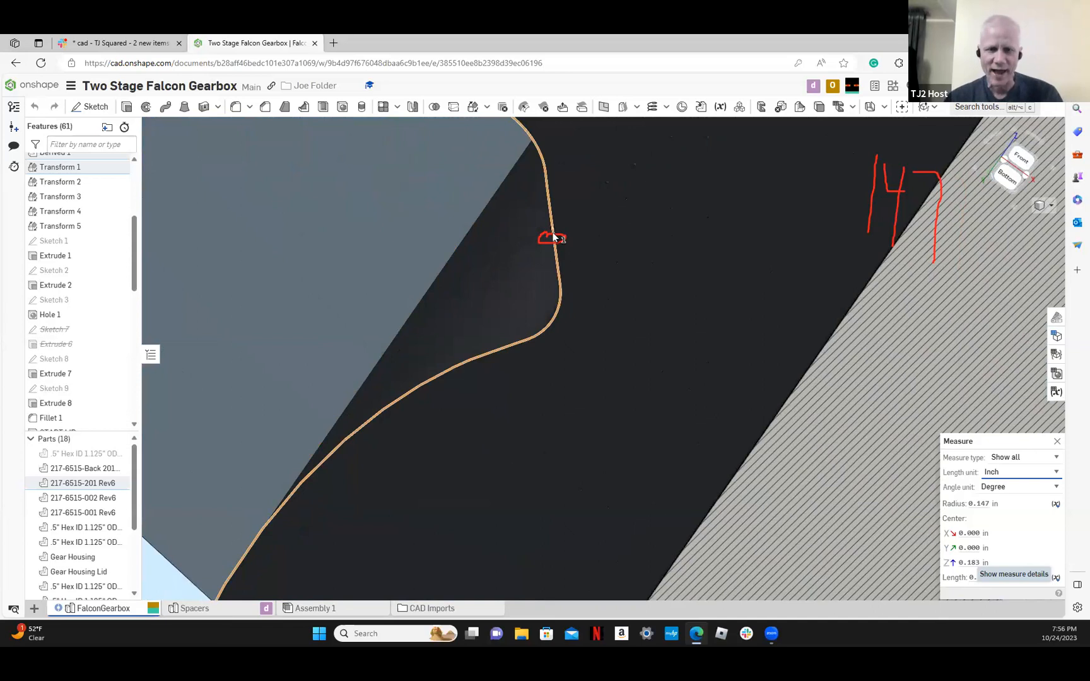
{"action": "left_click", "coordinate": [552, 234]}
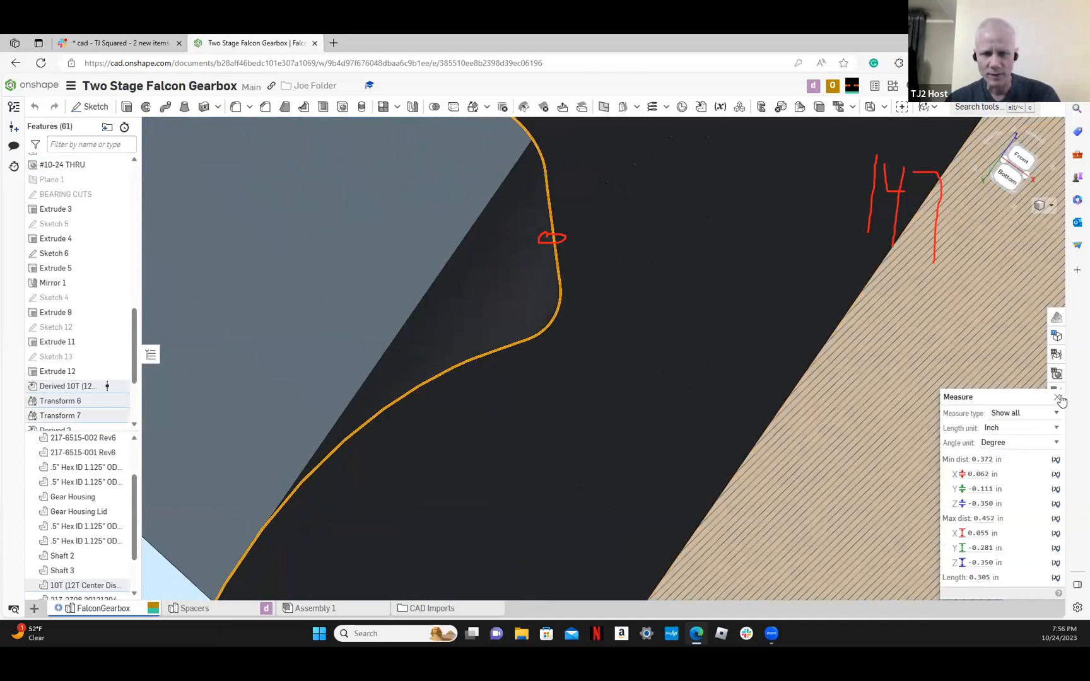
{"action": "left_click", "coordinate": [417, 229]}
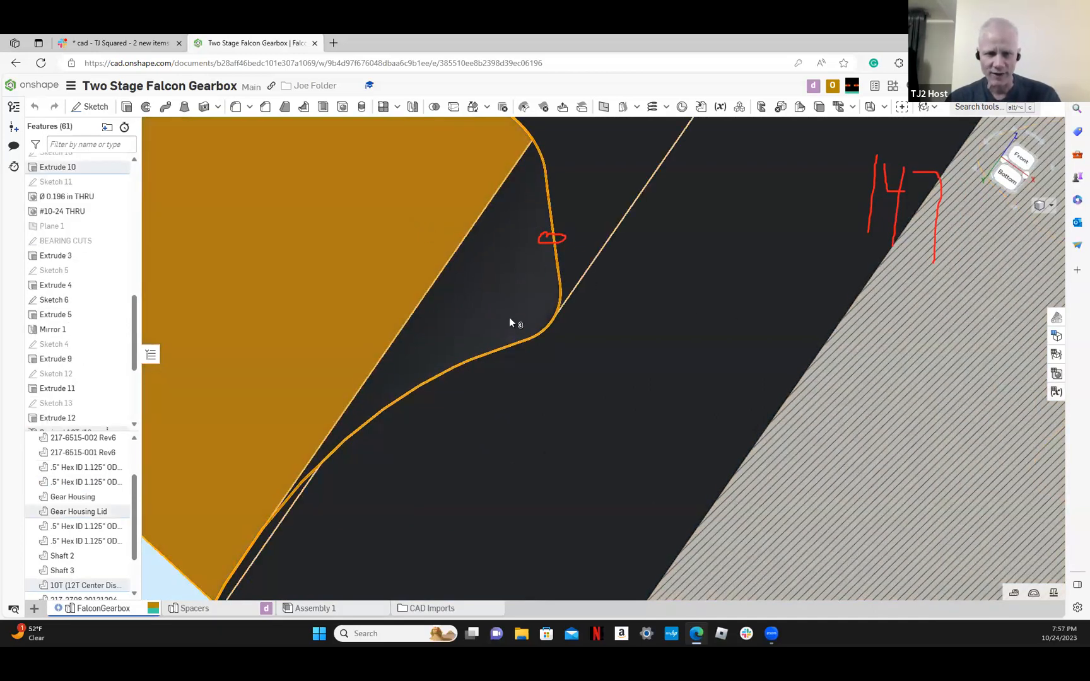
{"action": "scroll", "coordinate": [510, 320], "scroll_direction": "down", "scroll_amount": 6}
{"action": "scroll", "coordinate": [512, 323], "scroll_direction": "down", "scroll_amount": 5}
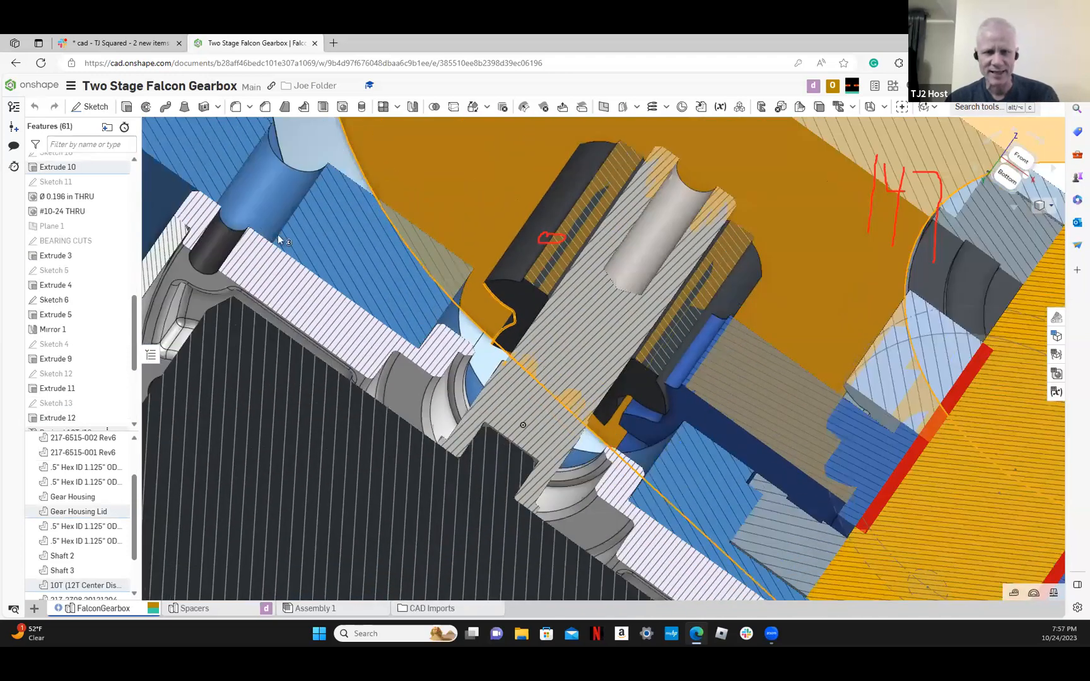
Measure the minimum distance from the root point between two pinion teeth to the shaft's central bore
{"action": "scroll", "coordinate": [510, 312], "scroll_direction": "up", "scroll_amount": 8}
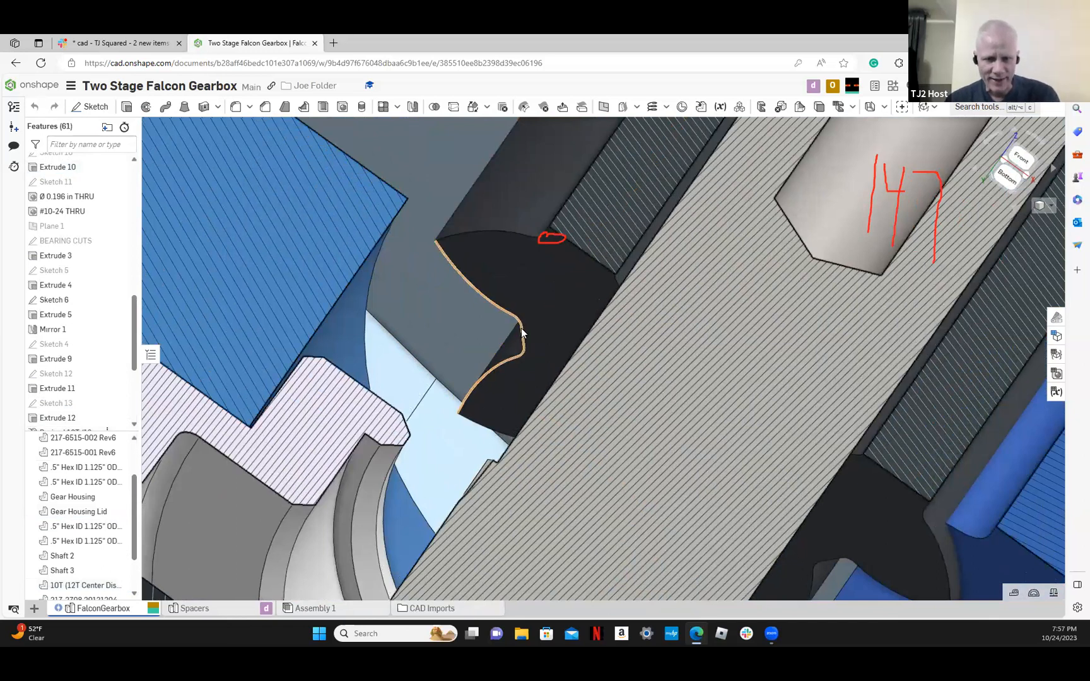
{"action": "scroll", "coordinate": [522, 331], "scroll_direction": "up", "scroll_amount": 5}
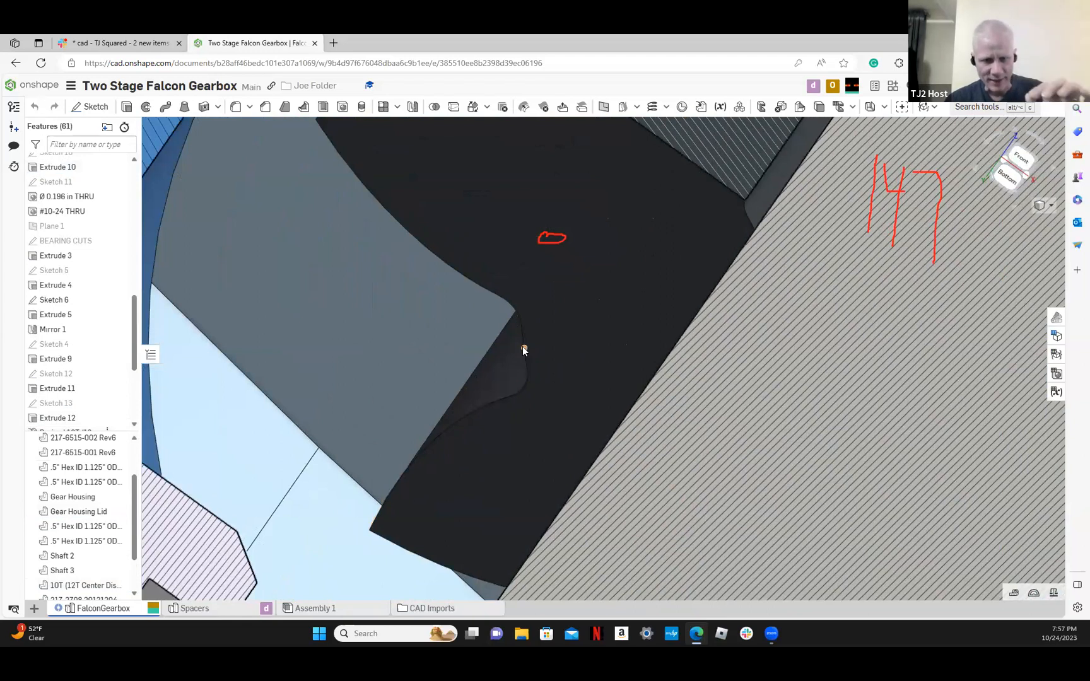
{"action": "left_click", "coordinate": [523, 349]}
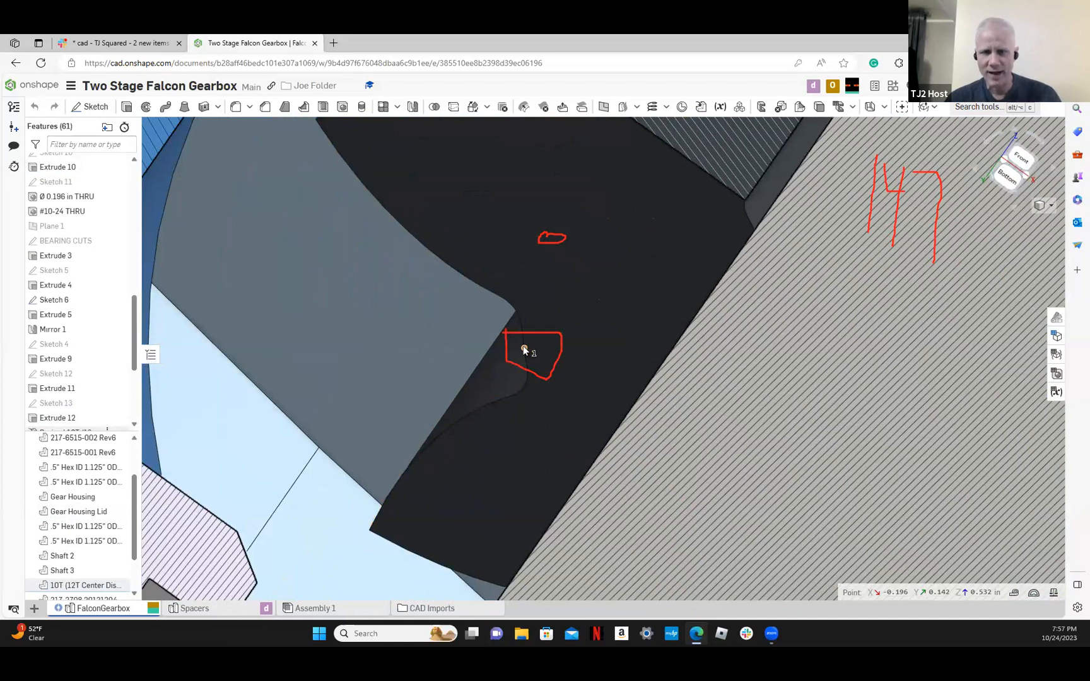
{"action": "scroll", "coordinate": [524, 351], "scroll_direction": "down", "scroll_amount": 5}
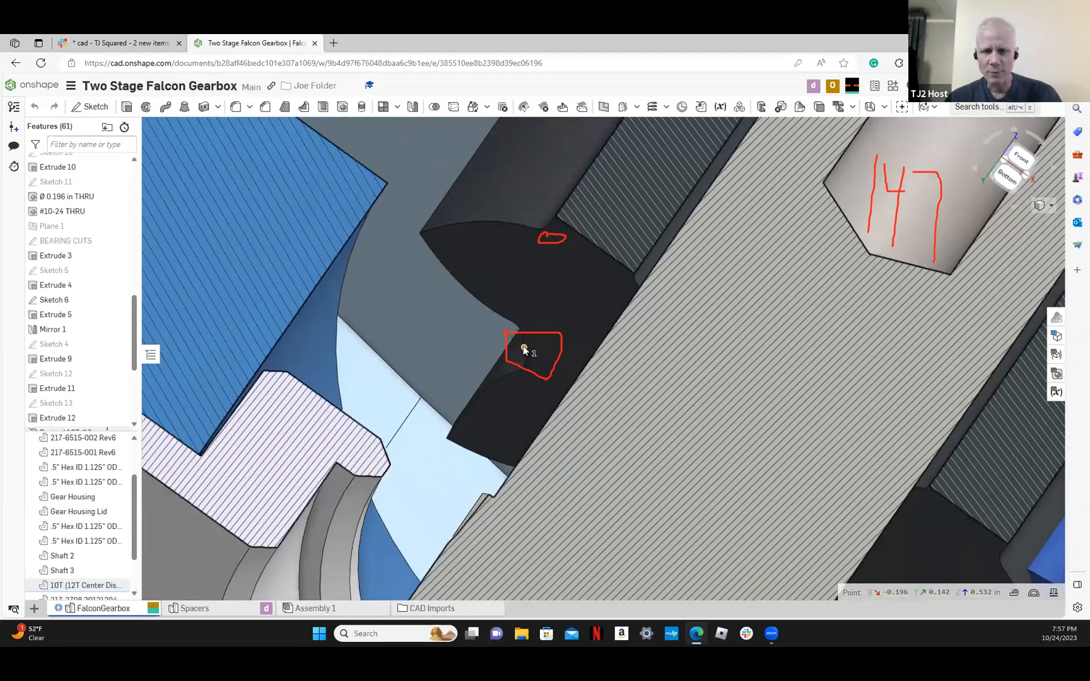
{"action": "scroll", "coordinate": [524, 351], "scroll_direction": "down", "scroll_amount": 3}
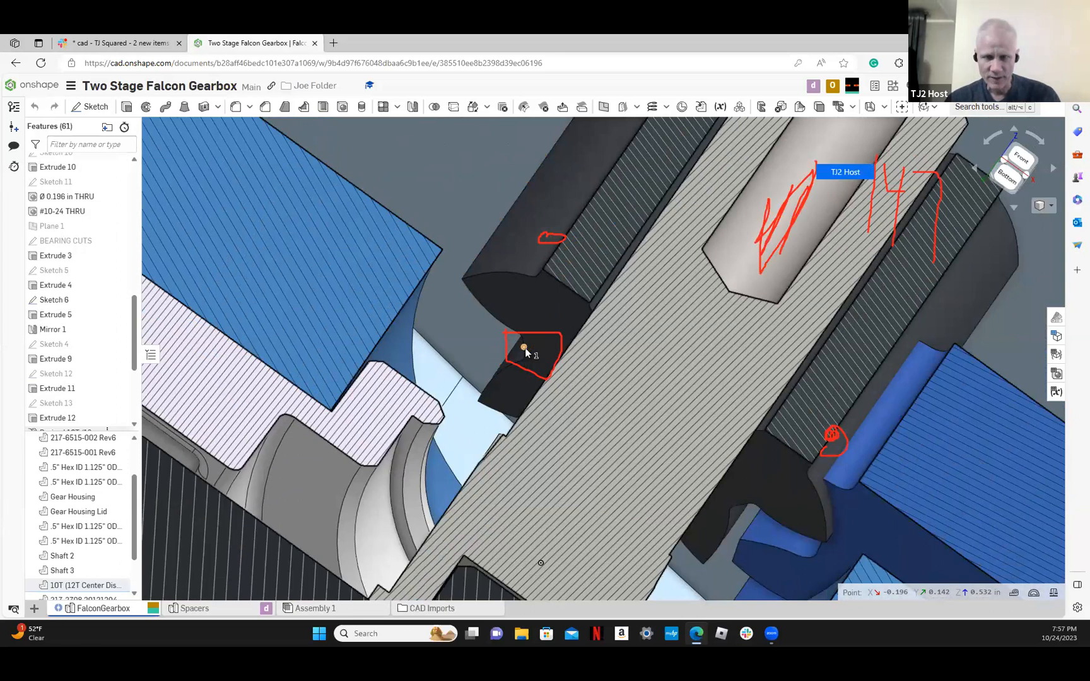
{"action": "left_click", "coordinate": [755, 276]}
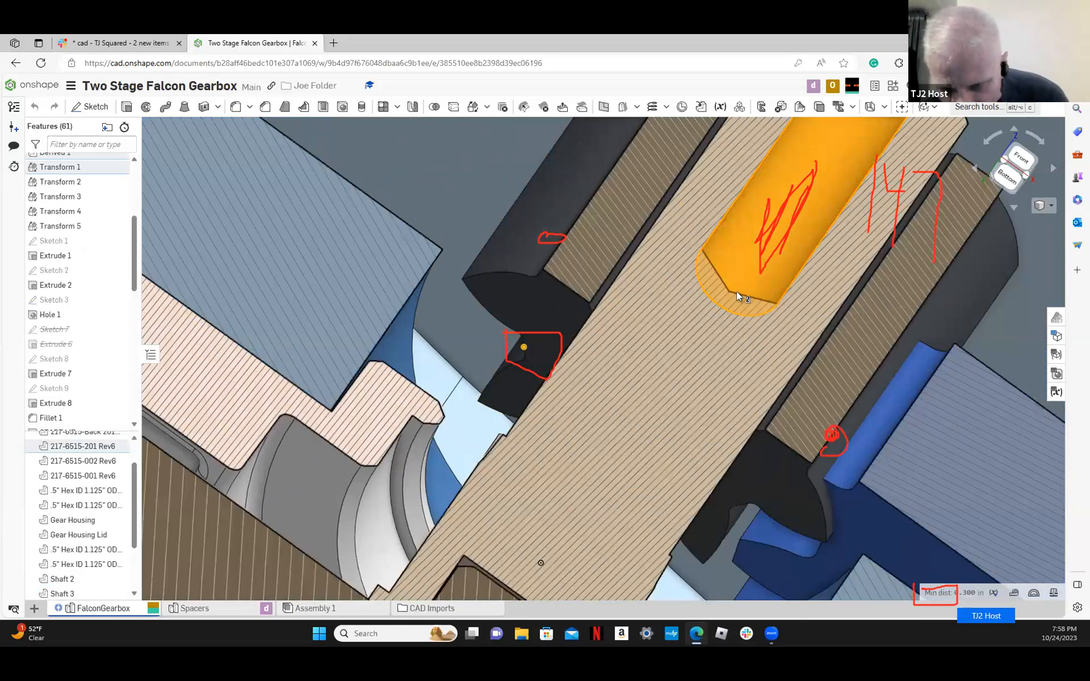
Show the full measurement details between the pinion's tooth root point and the shaft's central bore, including the center axes distance
{"action": "left_click", "coordinate": [1017, 594]}
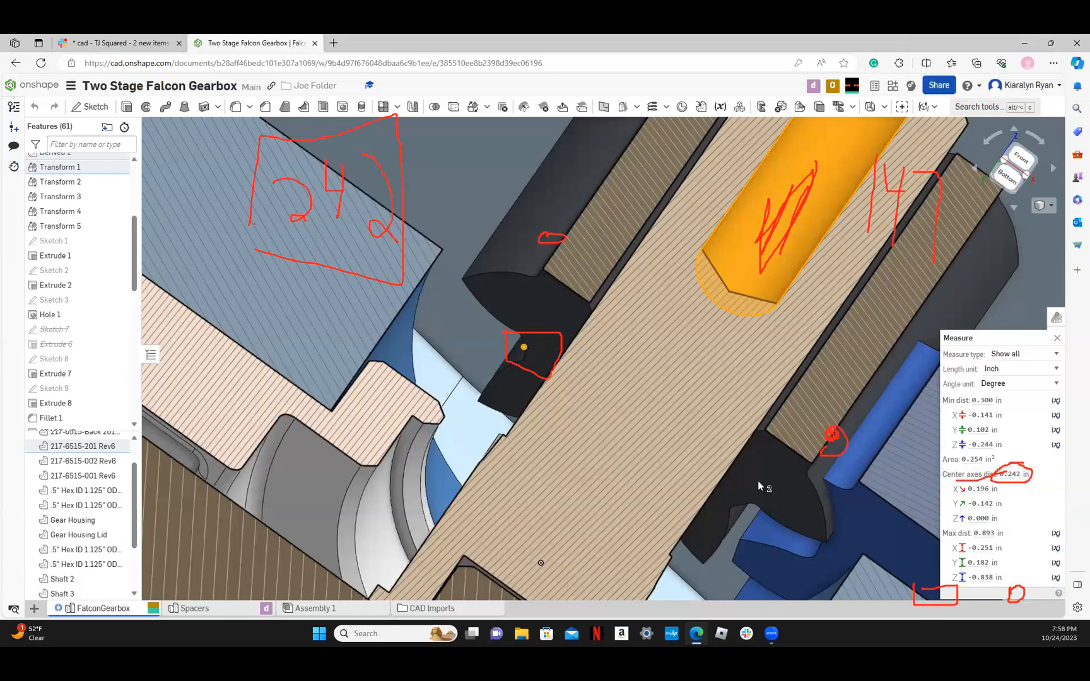
{"action": "scroll", "coordinate": [758, 483], "scroll_direction": "up", "scroll_amount": 2}
{"action": "scroll", "coordinate": [758, 482], "scroll_direction": "down", "scroll_amount": 6}
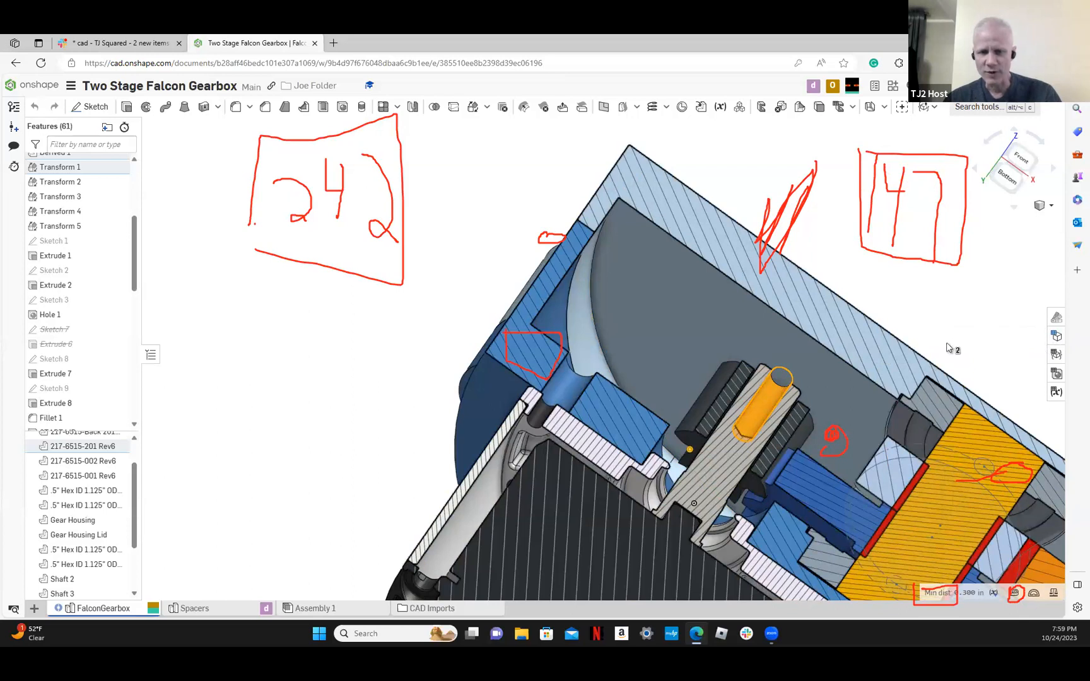
Turn off the section view so the whole gearbox is displayed uncut
{"action": "key", "text": "shift+x"}
{"action": "scroll", "coordinate": [563, 375], "scroll_direction": "down", "scroll_amount": 6}
{"action": "right_click_drag", "start_coordinate": [562, 375], "coordinate": [611, 319]}
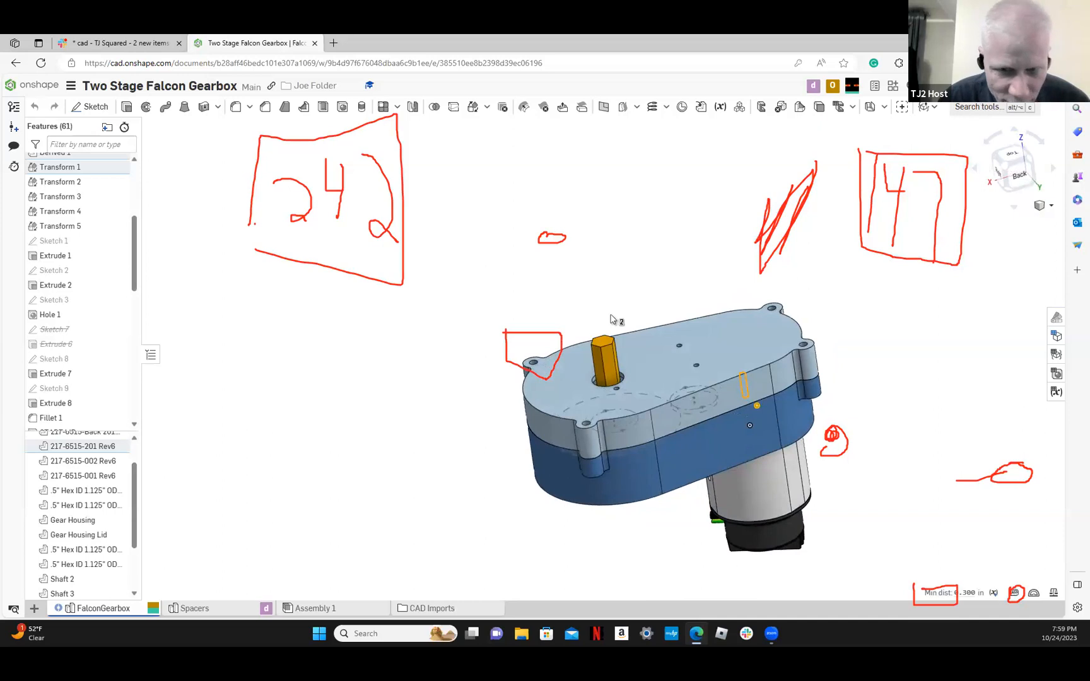
{"action": "scroll", "coordinate": [118, 472], "scroll_direction": "down", "scroll_amount": 3}
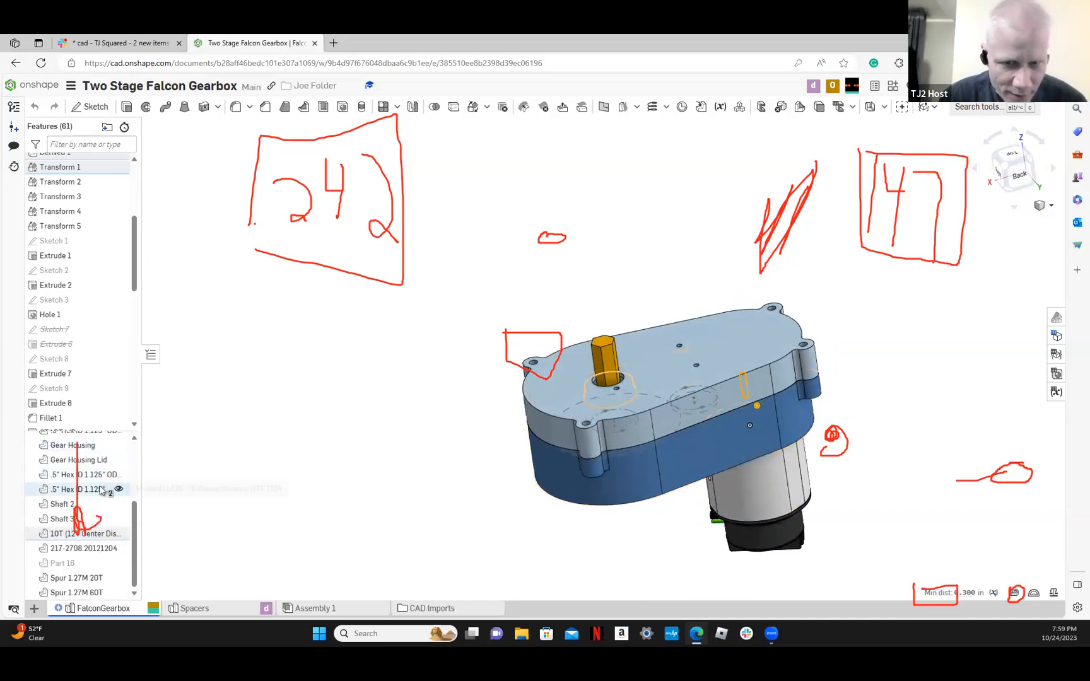
{"action": "left_click", "coordinate": [96, 521]}
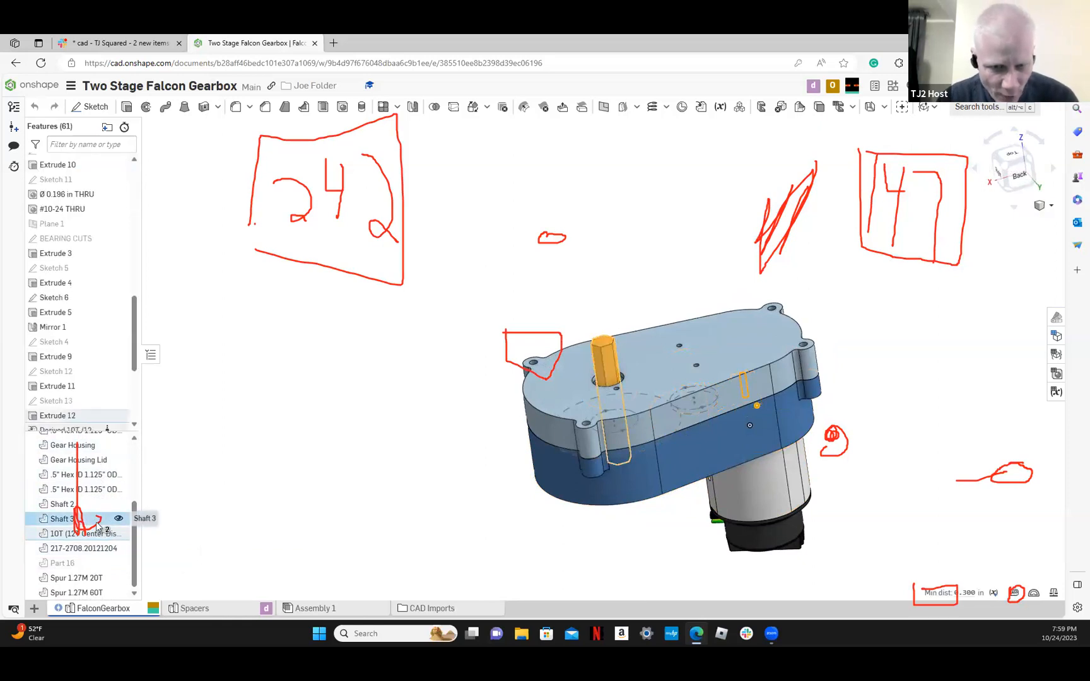
{"action": "right_click", "coordinate": [97, 524]}
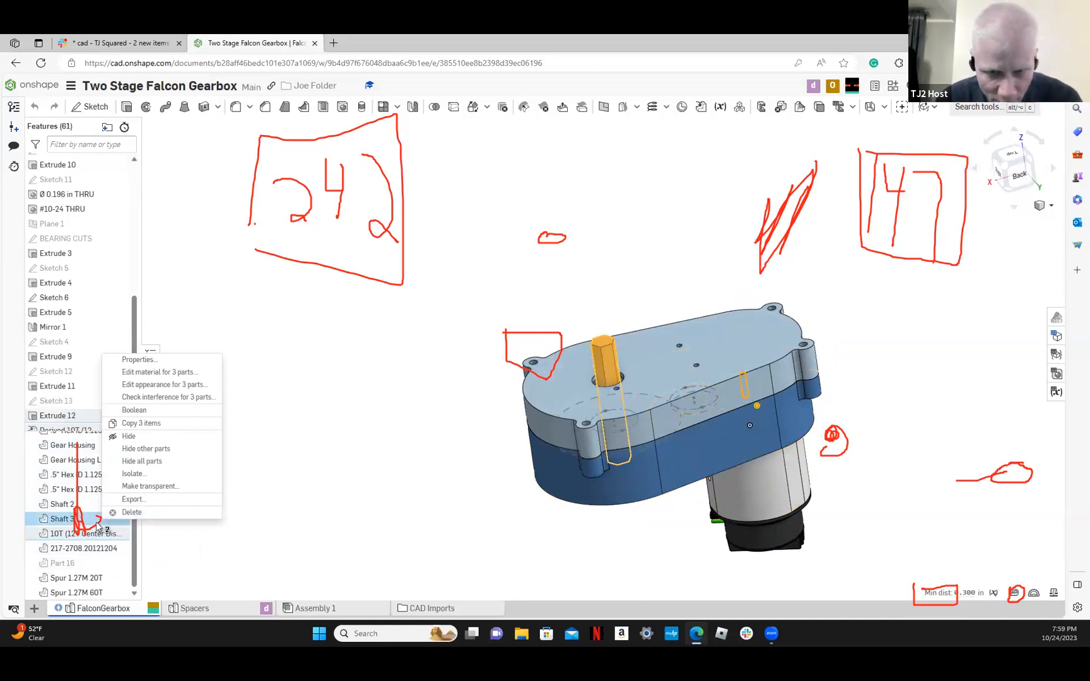
{"action": "left_click", "coordinate": [176, 539]}
{"action": "left_click", "coordinate": [175, 539]}
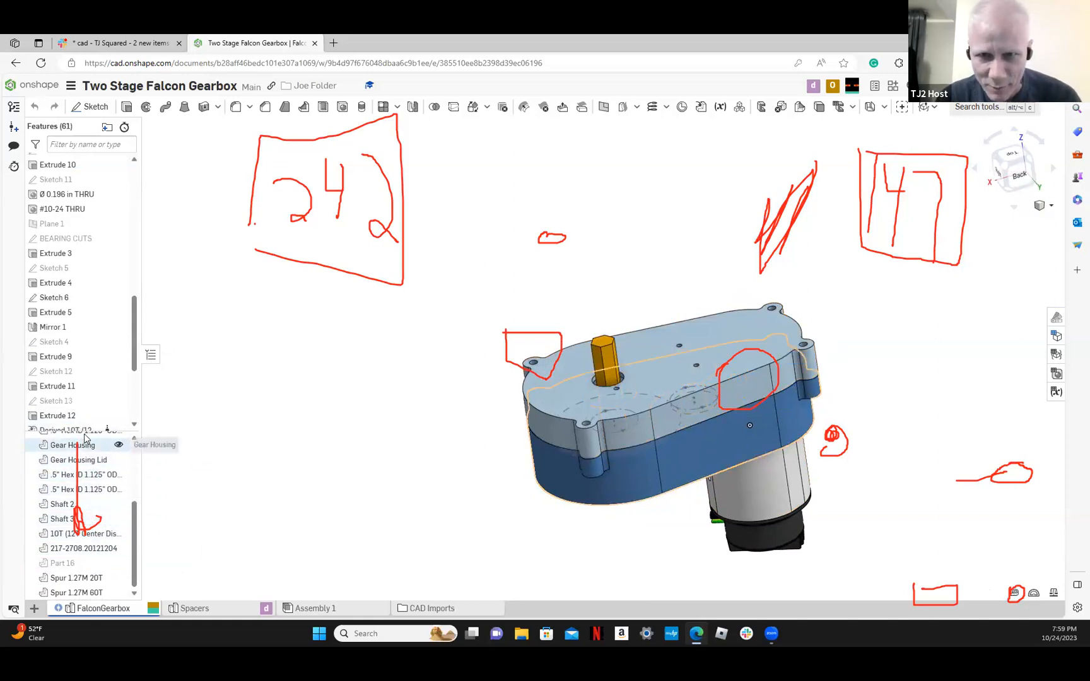
Isolate the 10T (12T Center Distance) 20DP Steel Falcon Pinion from the other gearbox parts
{"action": "scroll", "coordinate": [86, 437], "scroll_direction": "up", "scroll_amount": 3}
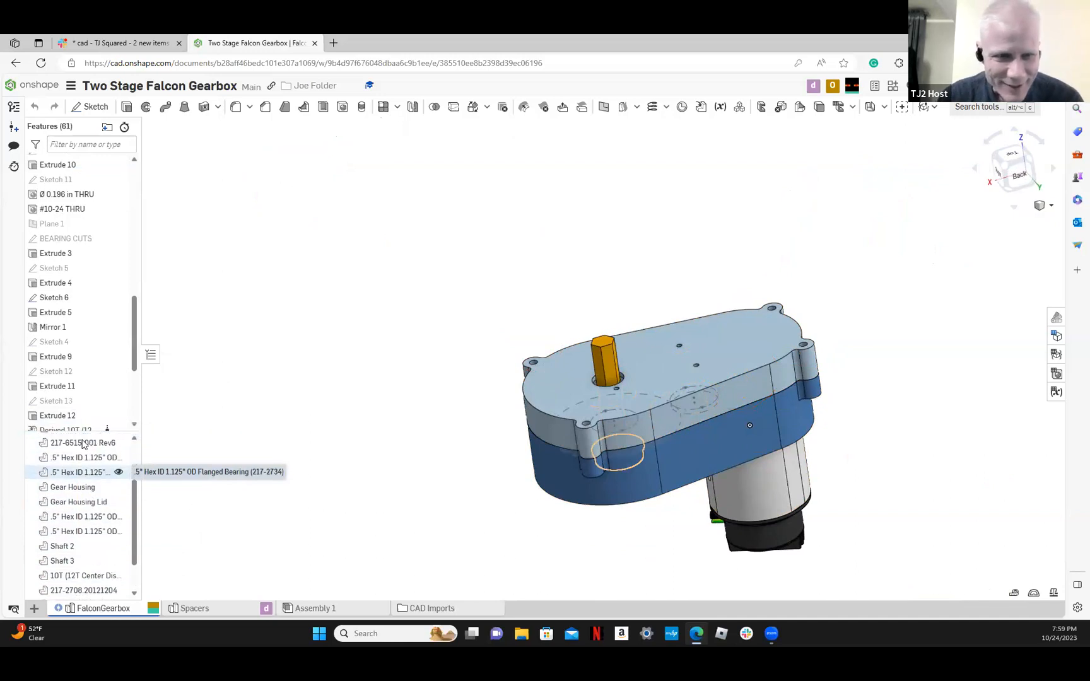
{"action": "scroll", "coordinate": [83, 450], "scroll_direction": "up", "scroll_amount": 2}
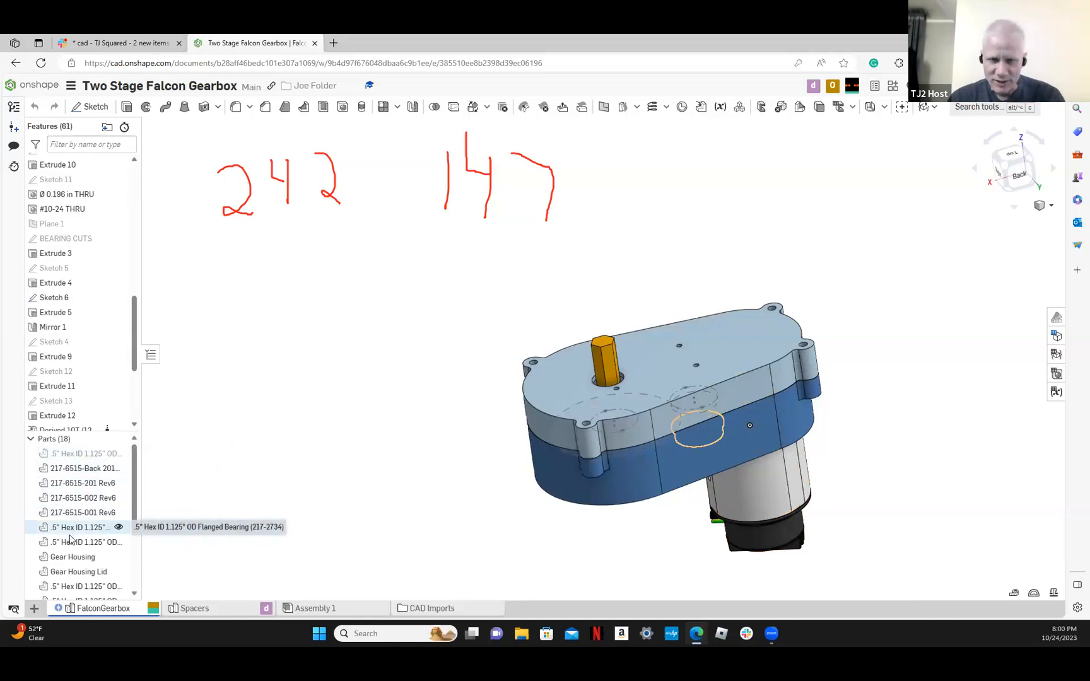
{"action": "scroll", "coordinate": [71, 546], "scroll_direction": "down", "scroll_amount": 1}
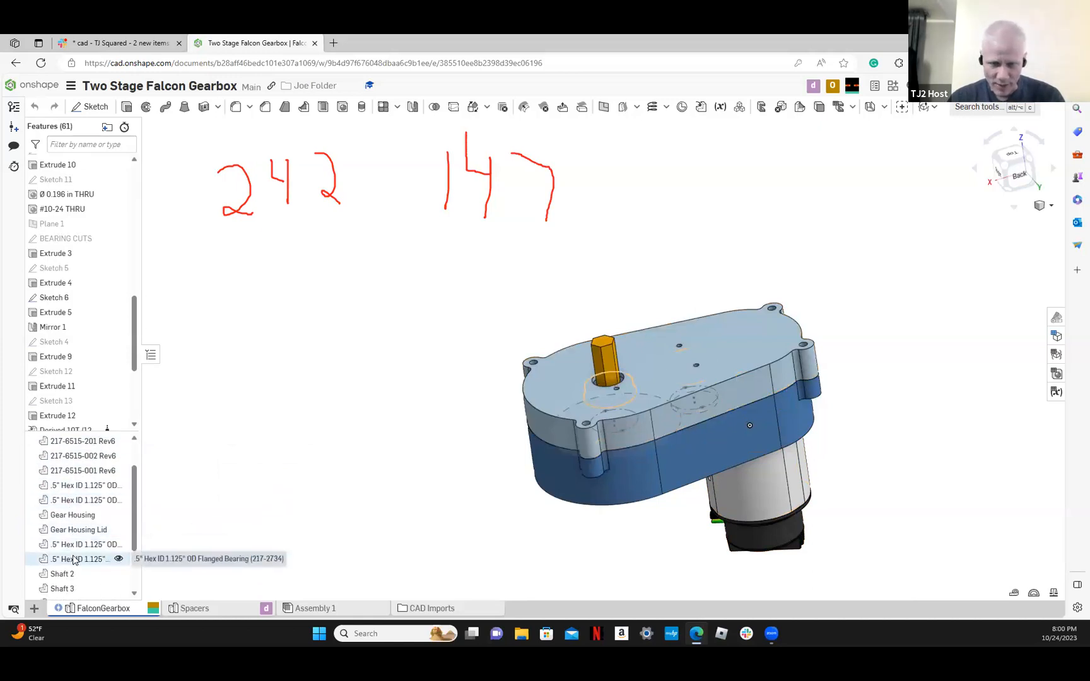
{"action": "scroll", "coordinate": [79, 586], "scroll_direction": "down", "scroll_amount": 1}
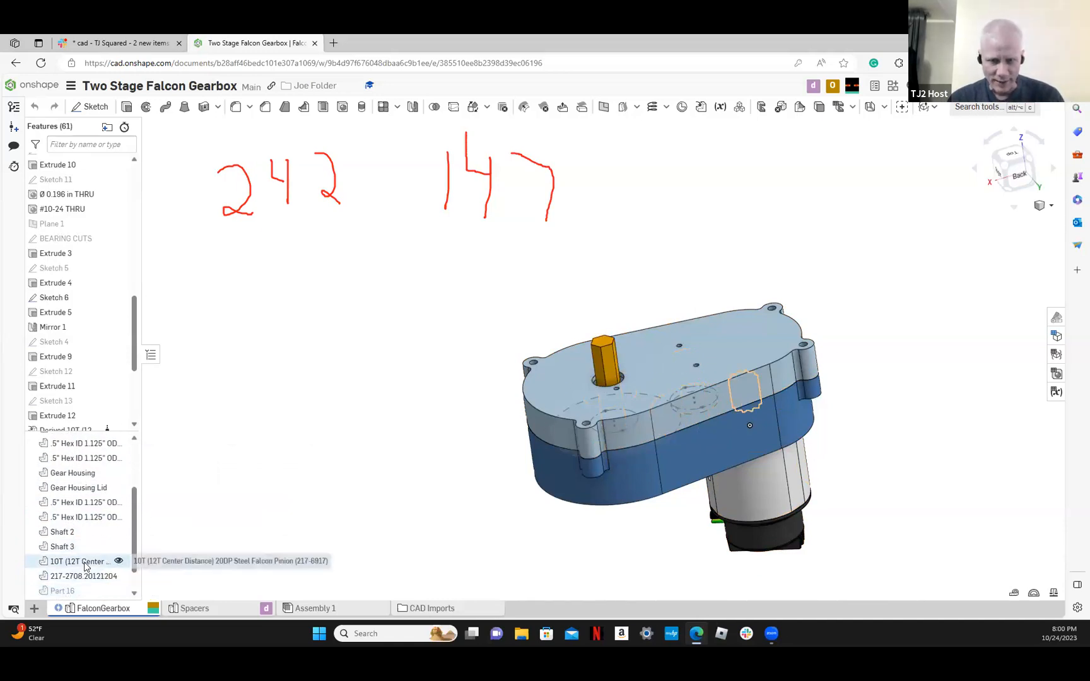
{"action": "left_click", "coordinate": [86, 564]}
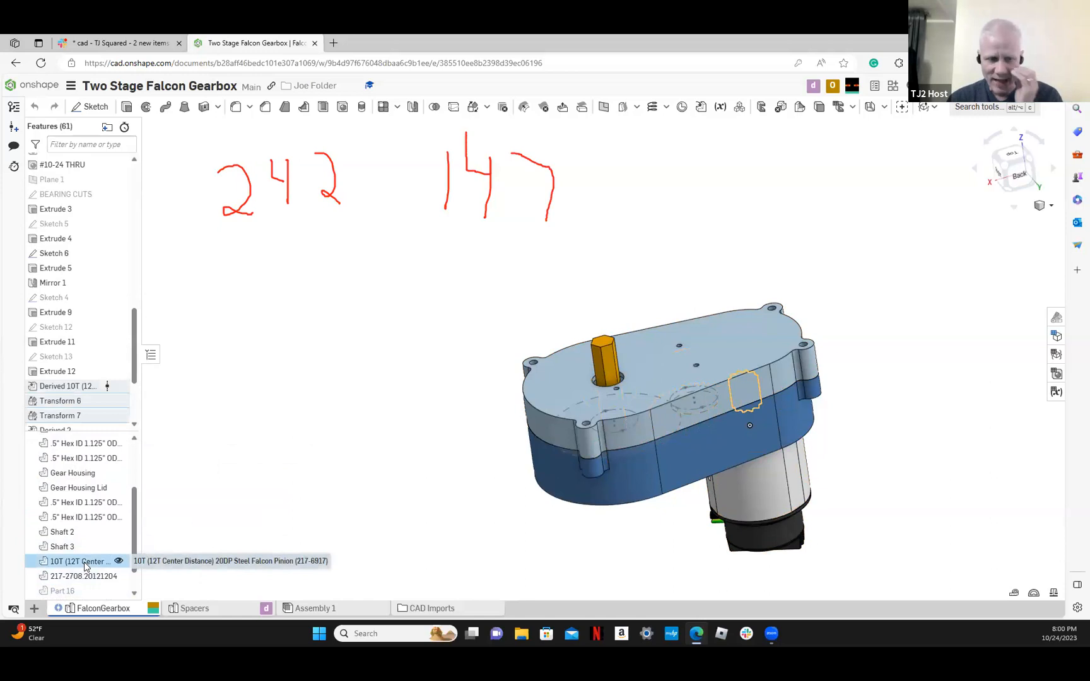
{"action": "right_click", "coordinate": [86, 566]}
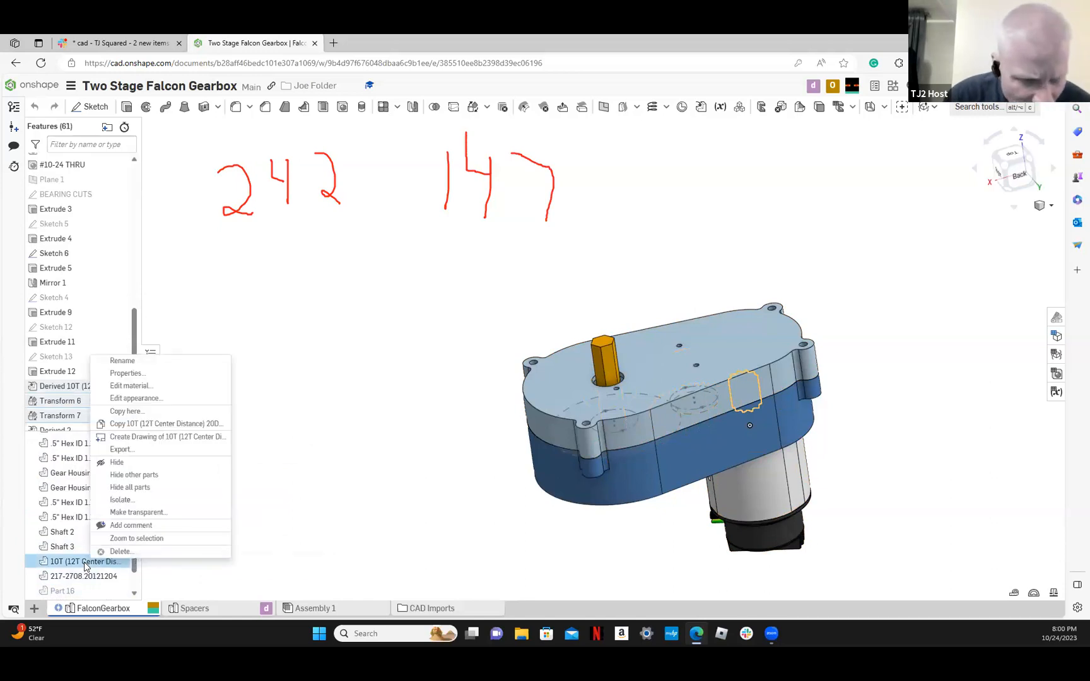
{"action": "left_click", "coordinate": [123, 500]}
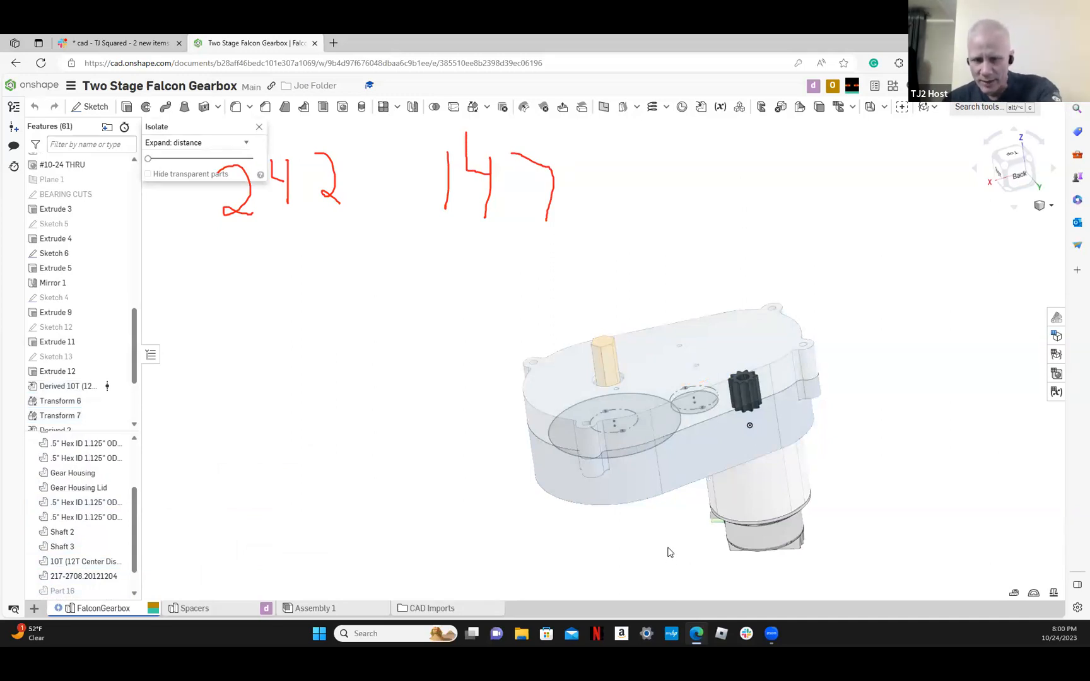
{"action": "scroll", "coordinate": [751, 398], "scroll_direction": "up", "scroll_amount": 5}
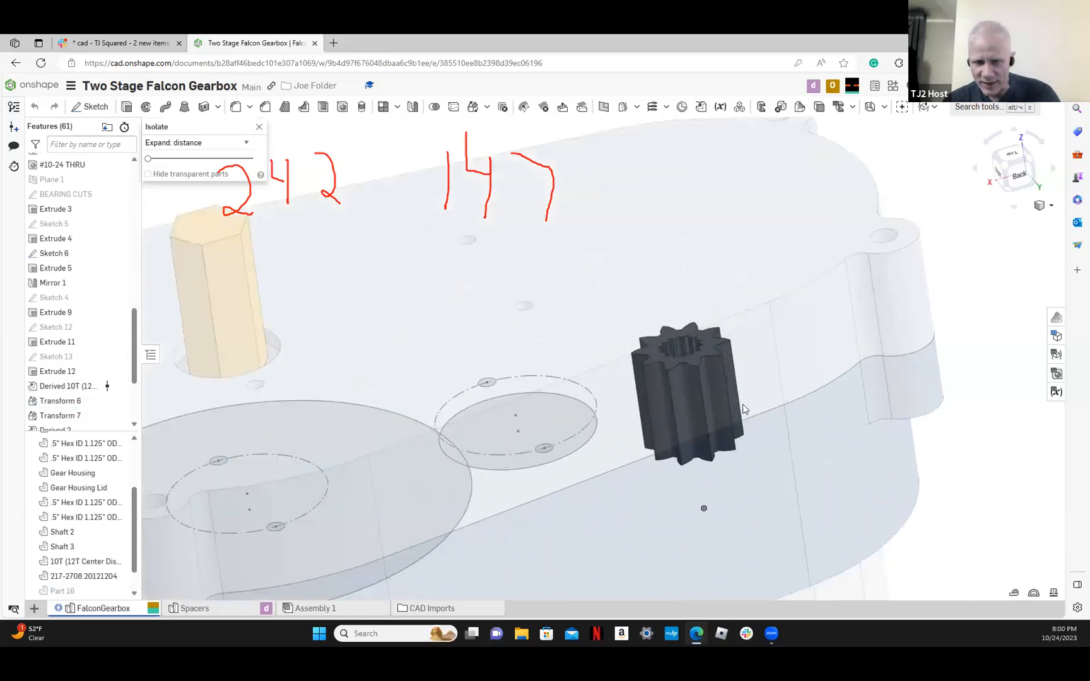
{"action": "scroll", "coordinate": [742, 408], "scroll_direction": "up", "scroll_amount": 5}
{"action": "right_click_drag", "start_coordinate": [778, 426], "coordinate": [783, 480]}
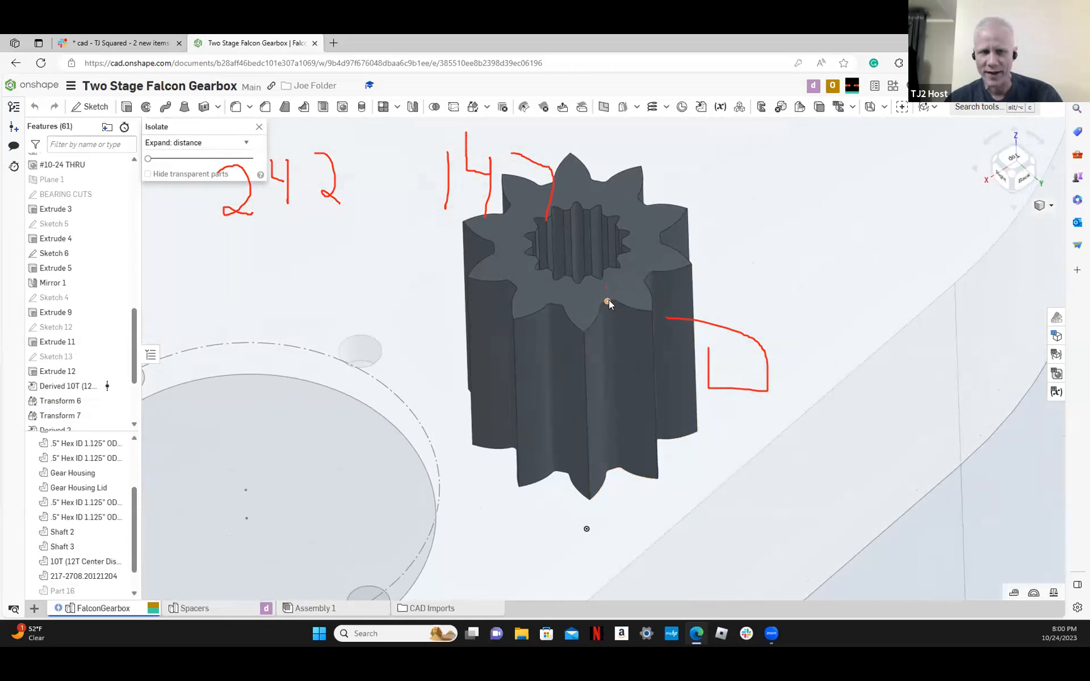
Measure the distance between two opposite tooth root points on the pinion's upper face, checking the full measurement details in inches
{"action": "left_click", "coordinate": [608, 302]}
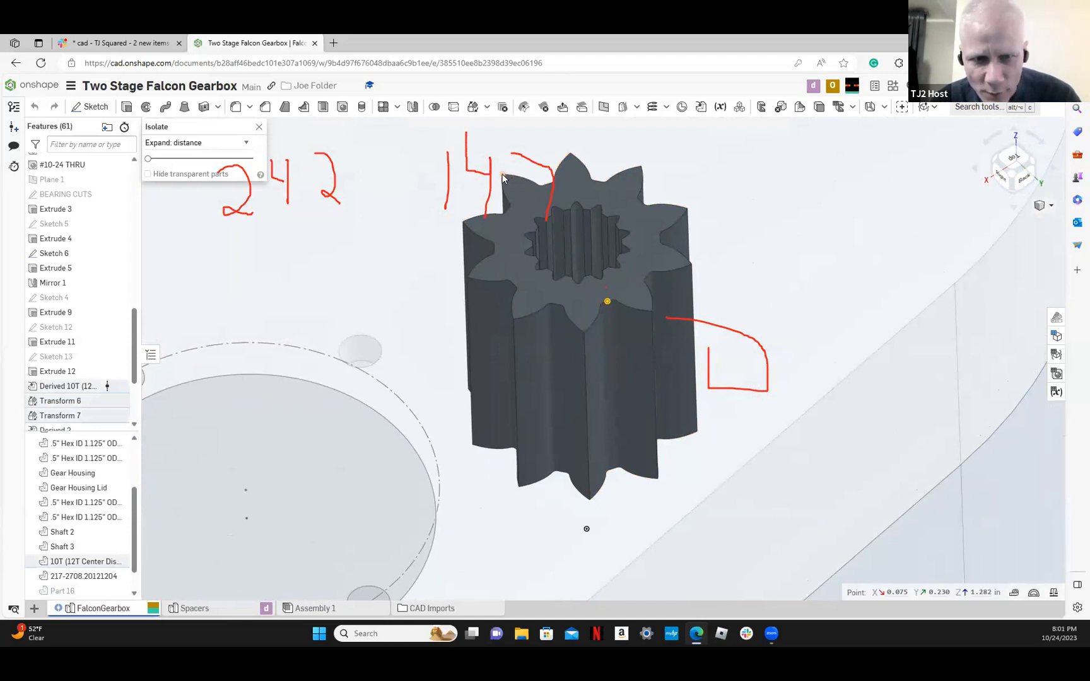
{"action": "left_click_drag", "start_coordinate": [546, 182], "coordinate": [548, 189]}
{"action": "left_click", "coordinate": [547, 187]}
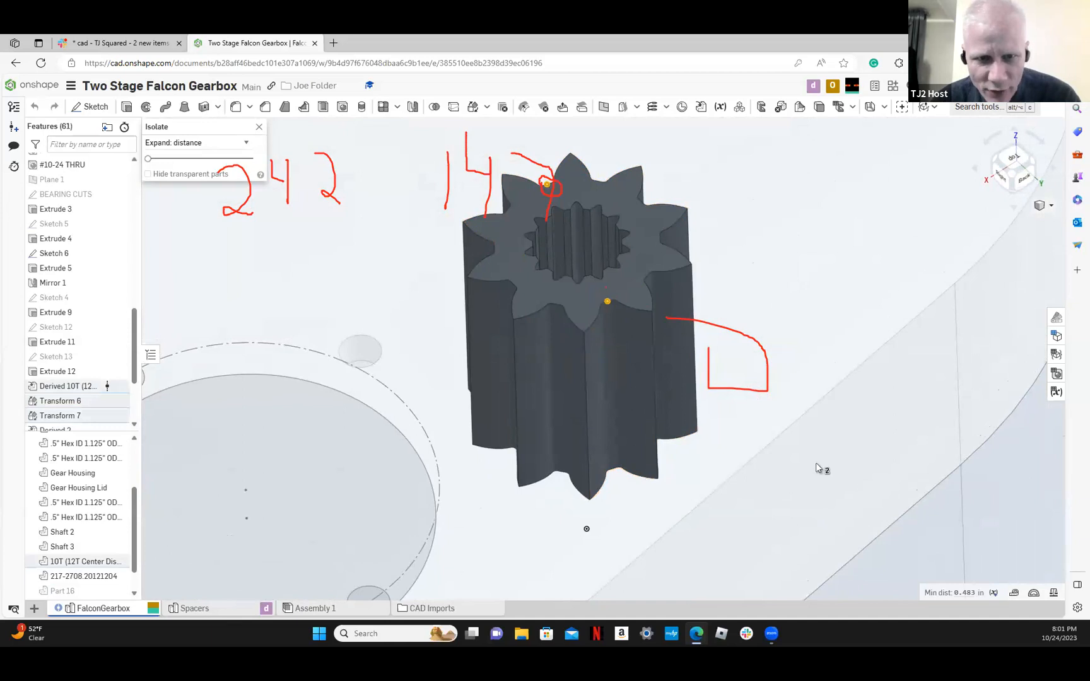
{"action": "left_click", "coordinate": [1016, 592]}
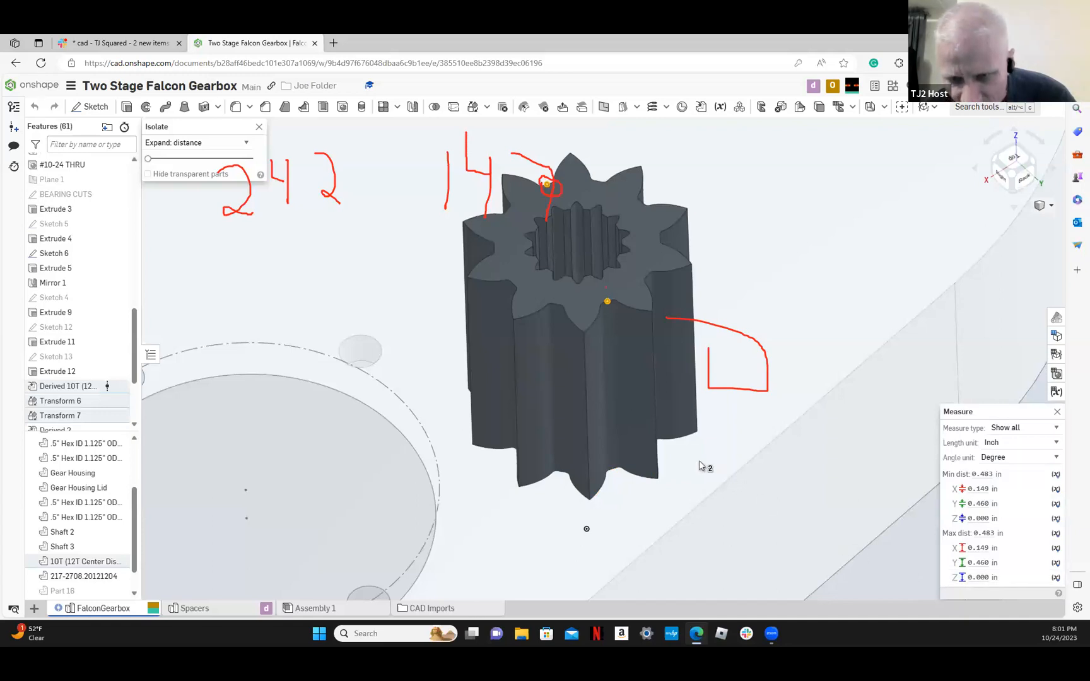
{"action": "left_click", "coordinate": [1057, 412]}
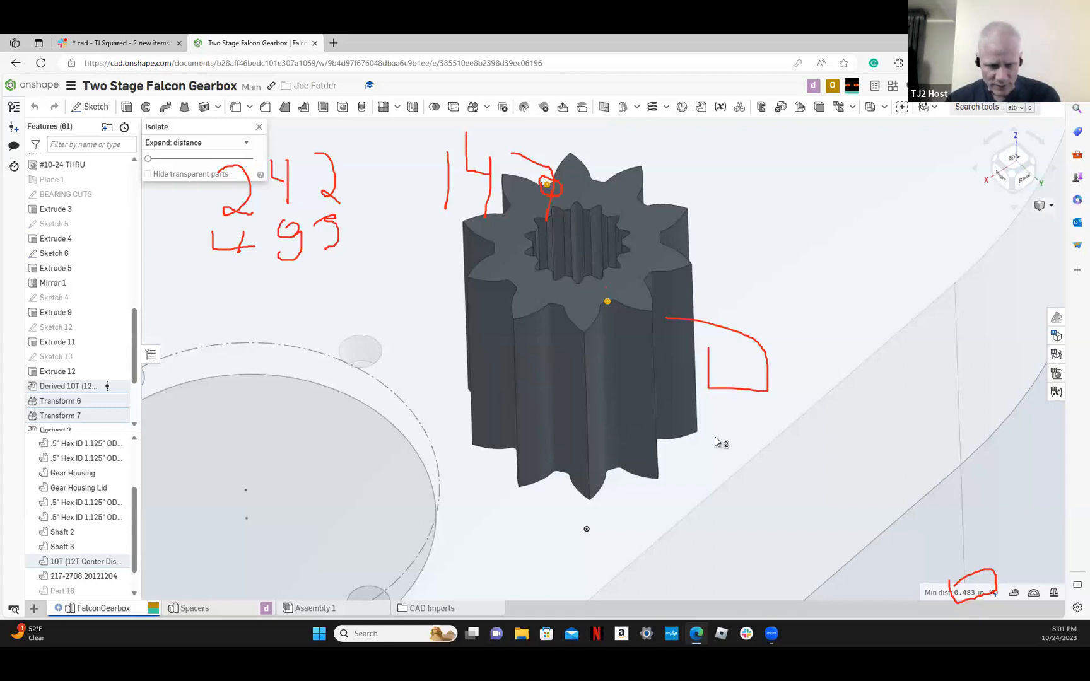
In the Spacers part studio, hide the half inch hex spacer and start a new sketch on the Top plane, viewed from above
{"action": "left_click", "coordinate": [215, 608]}
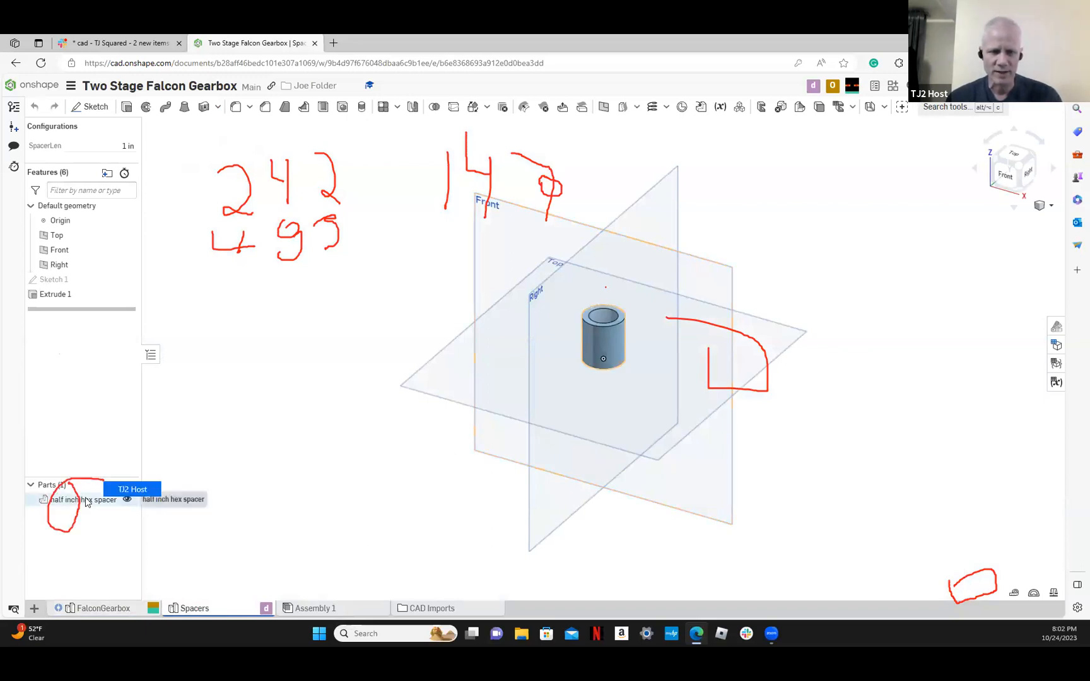
{"action": "left_click", "coordinate": [127, 499]}
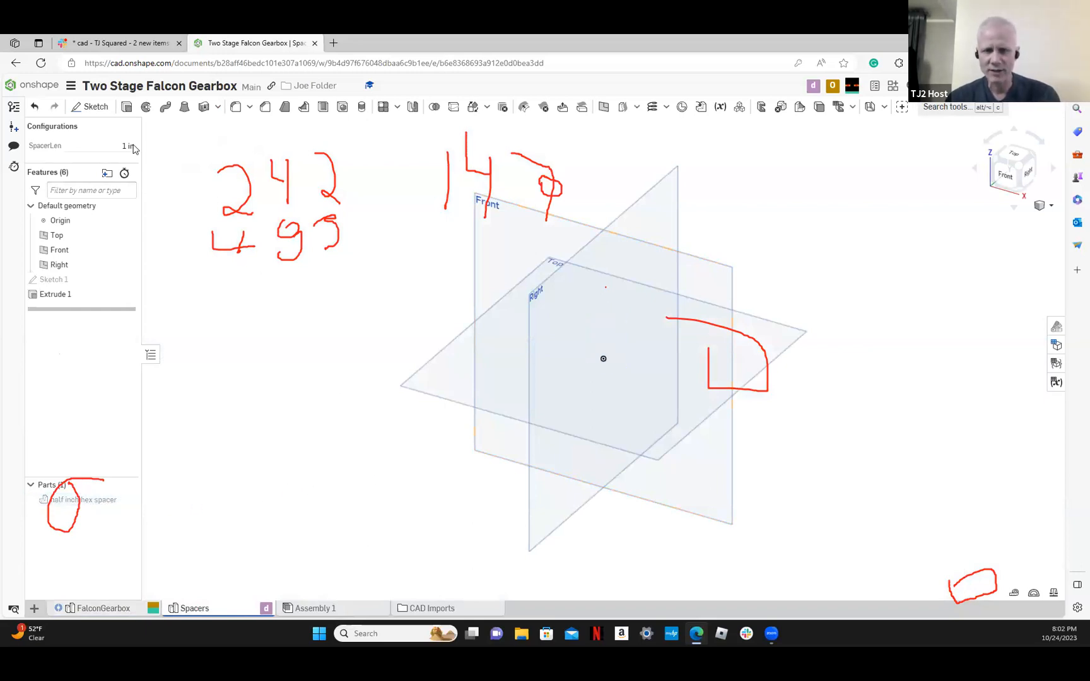
{"action": "left_click", "coordinate": [91, 109]}
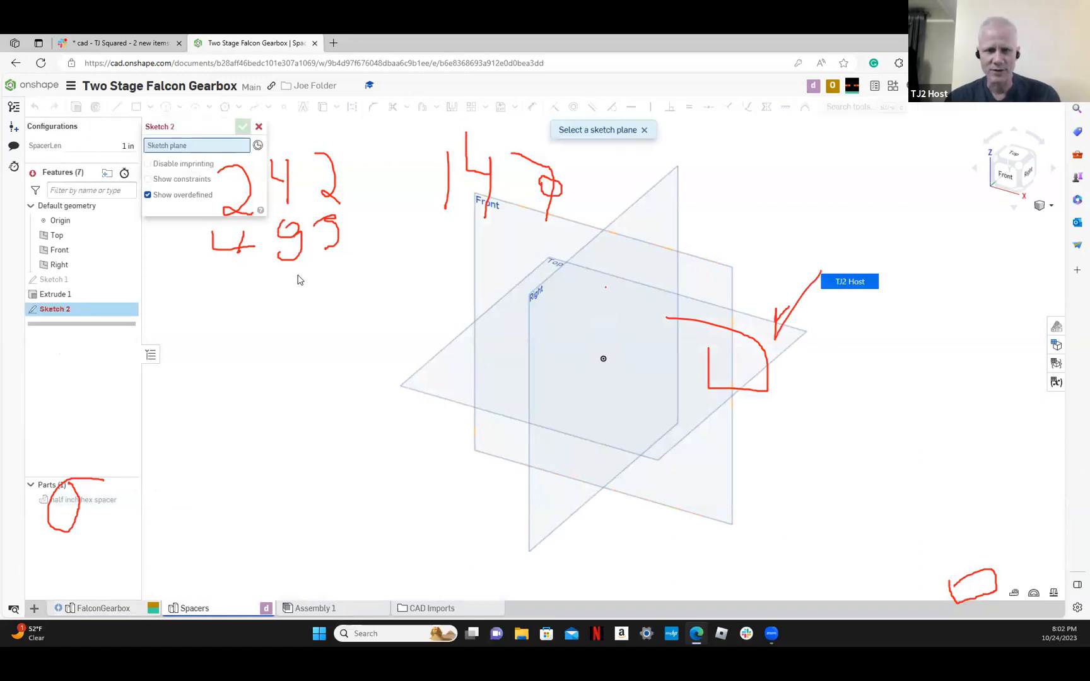
{"action": "left_click", "coordinate": [420, 367]}
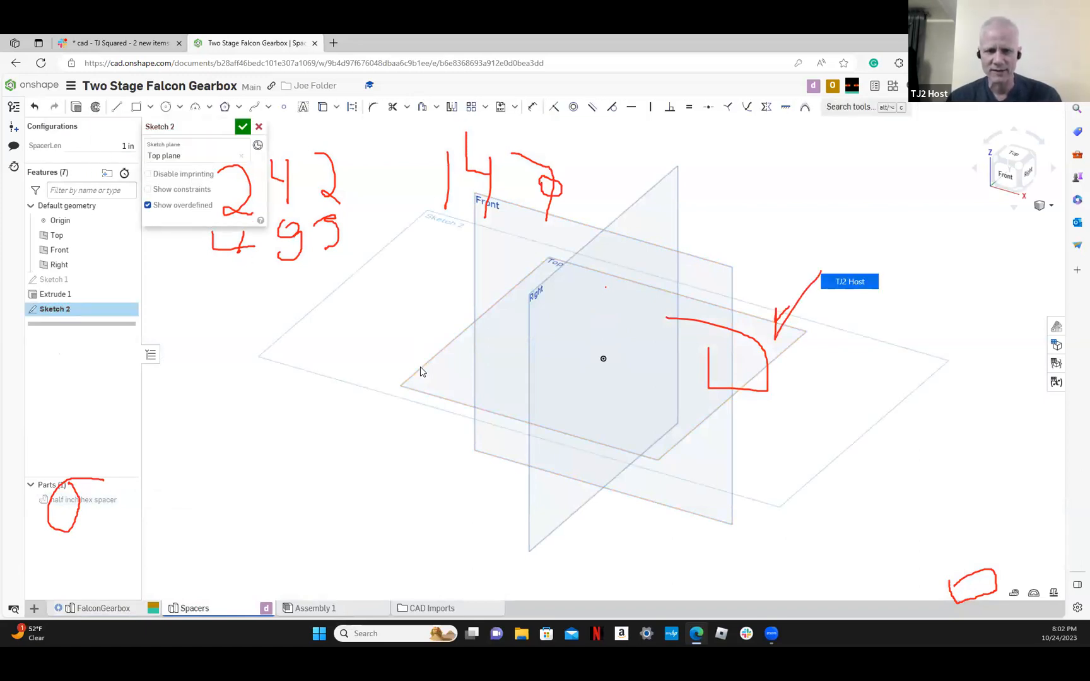
{"action": "left_click", "coordinate": [1011, 158]}
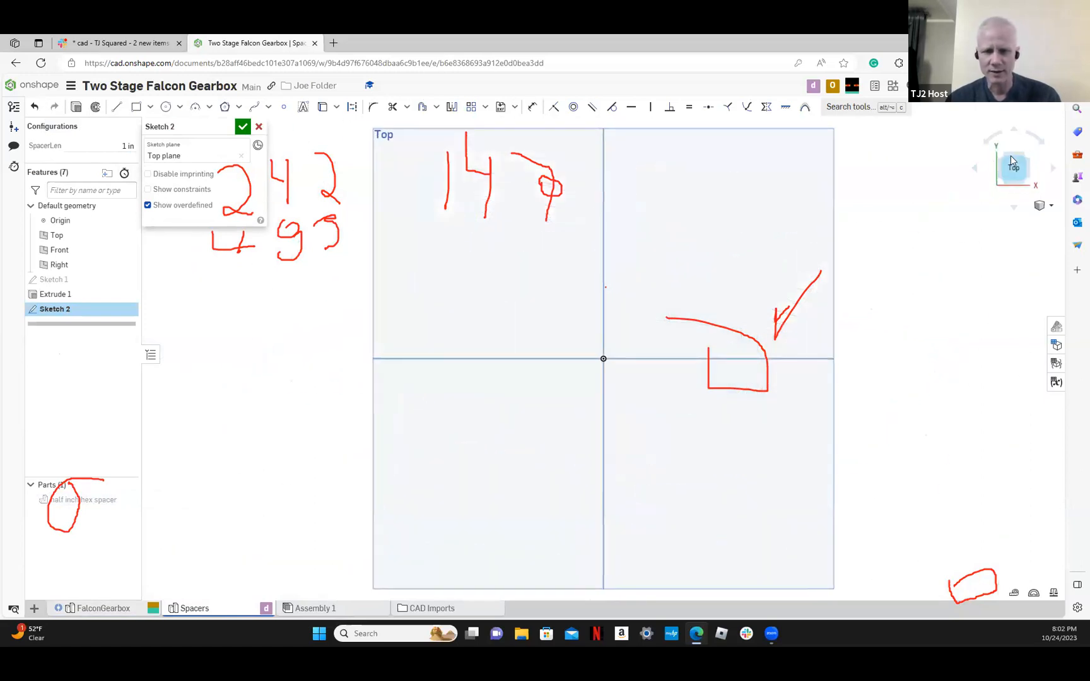
Draw two circles centred on the origin, about 1.89 in and 2.64 in in diameter
{"action": "left_click", "coordinate": [166, 108]}
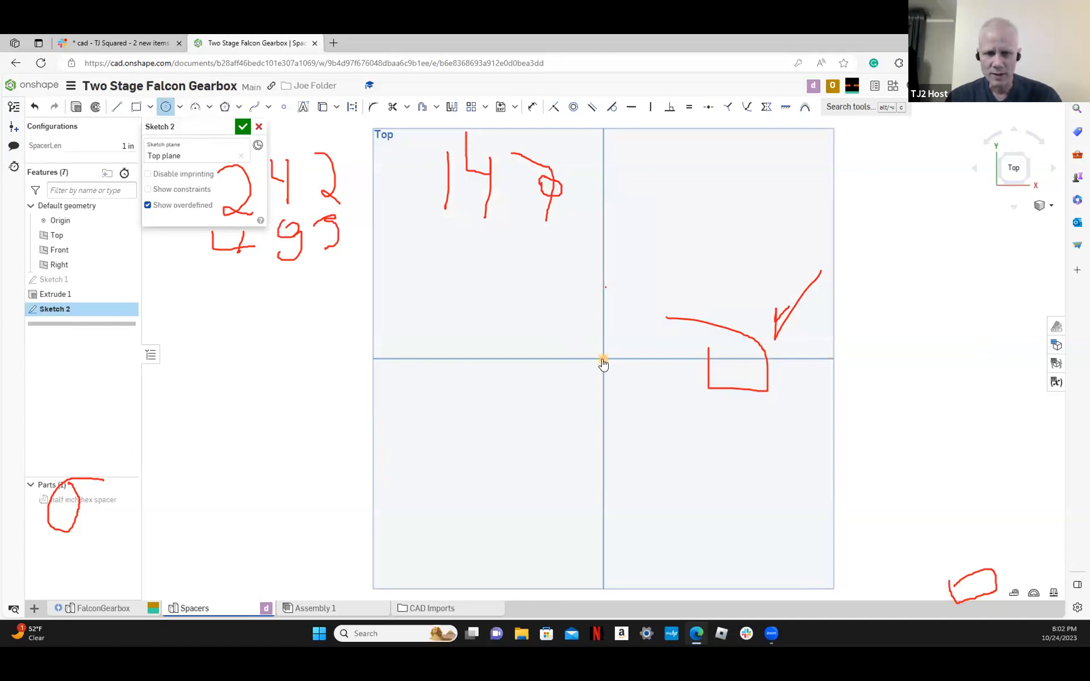
{"action": "left_click", "coordinate": [603, 358]}
{"action": "left_click", "coordinate": [654, 315]}
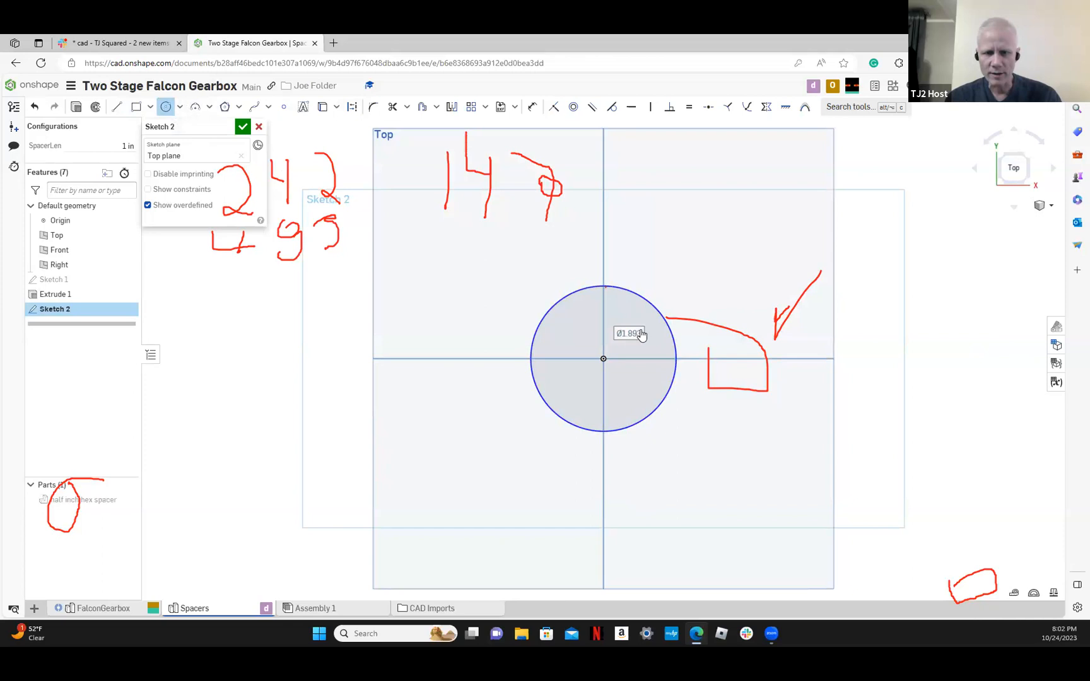
{"action": "left_click", "coordinate": [167, 108]}
{"action": "left_click", "coordinate": [166, 109]}
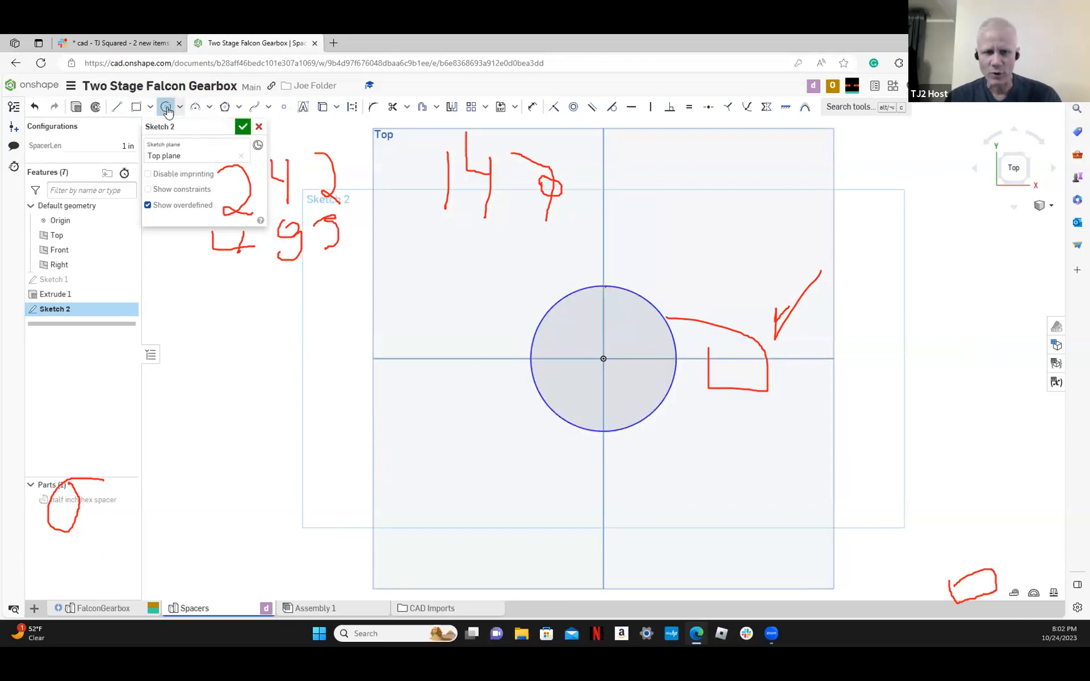
{"action": "left_click", "coordinate": [604, 360]}
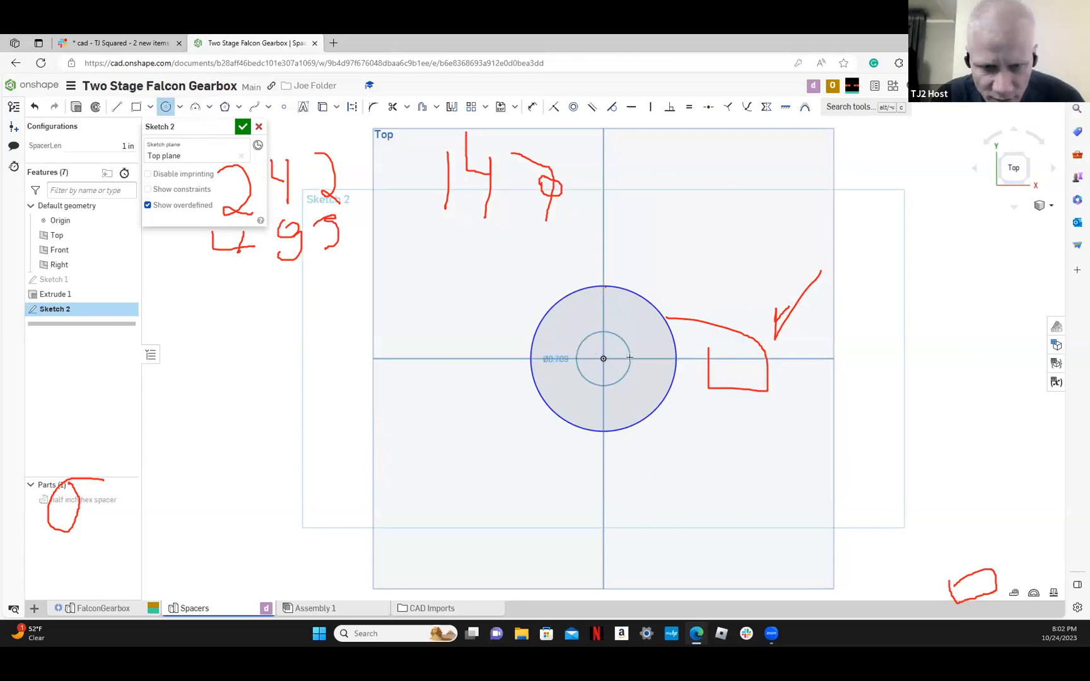
{"action": "left_click", "coordinate": [666, 316]}
{"action": "left_click", "coordinate": [604, 359]}
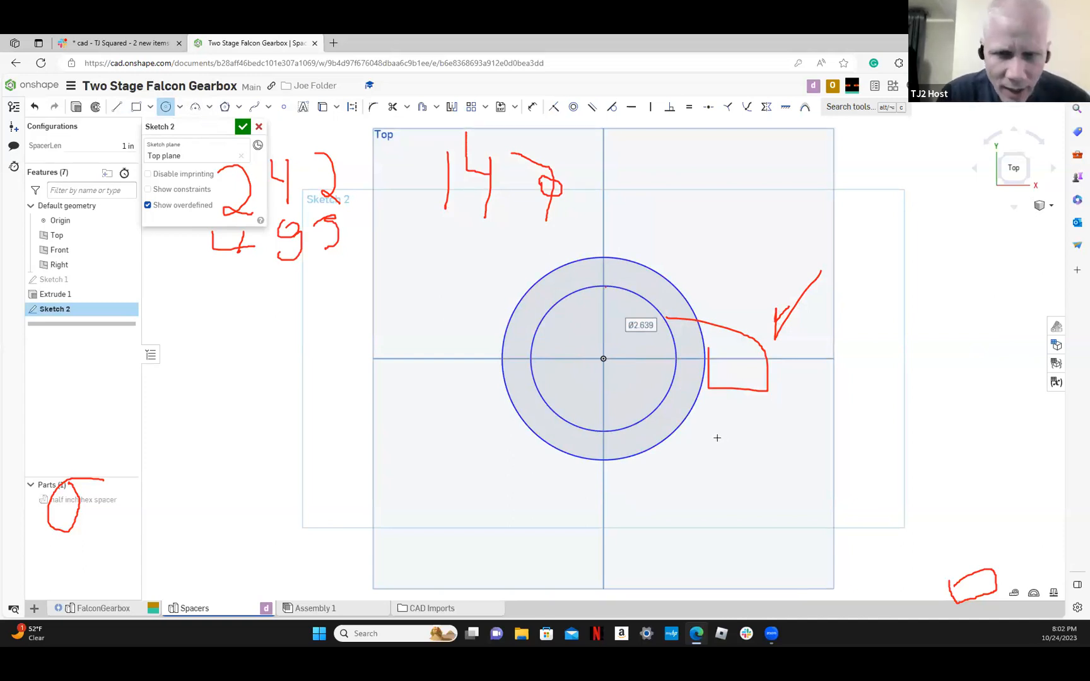
Apply a concentric constraint between the outer and inner circles, and select the inner circle
{"action": "left_click", "coordinate": [576, 108]}
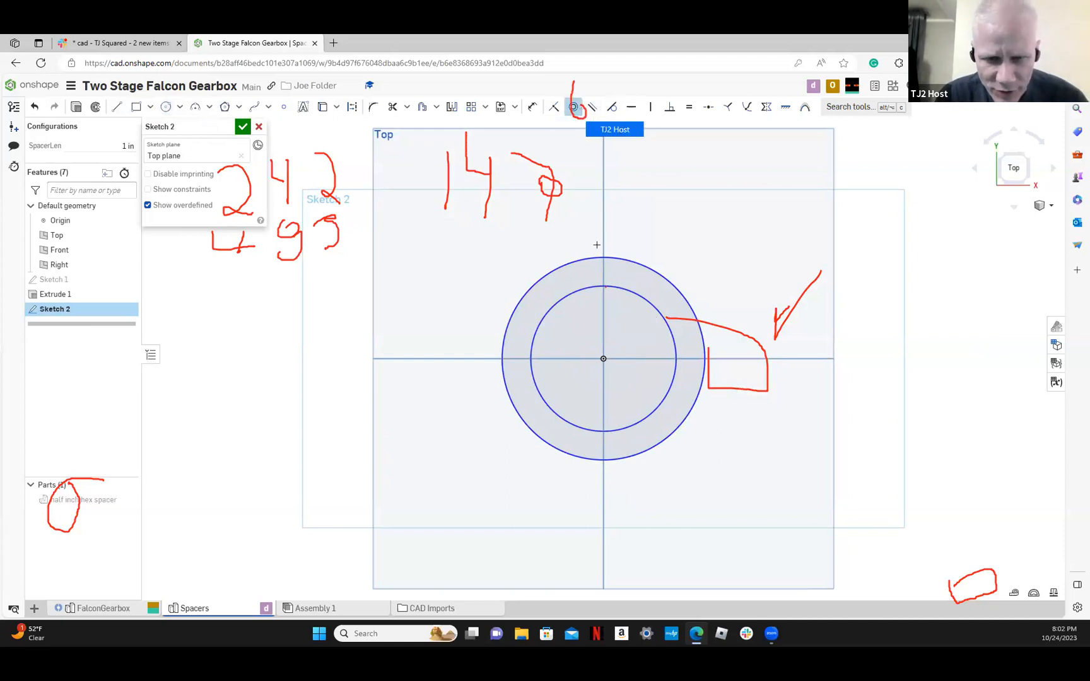
{"action": "left_click", "coordinate": [597, 256]}
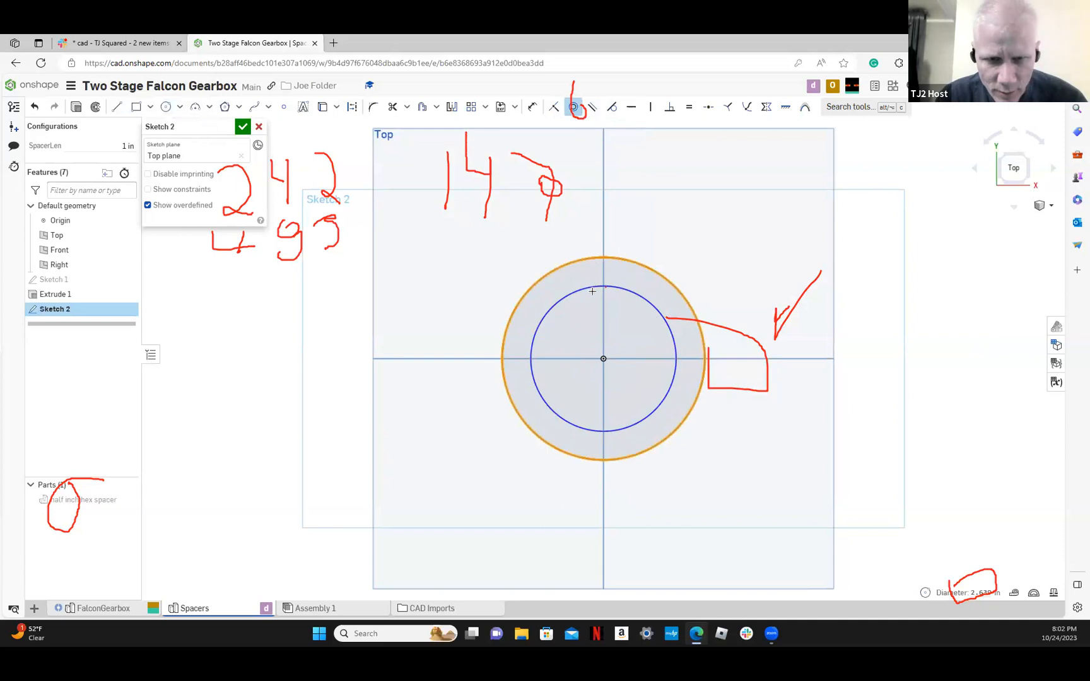
{"action": "left_click", "coordinate": [592, 289]}
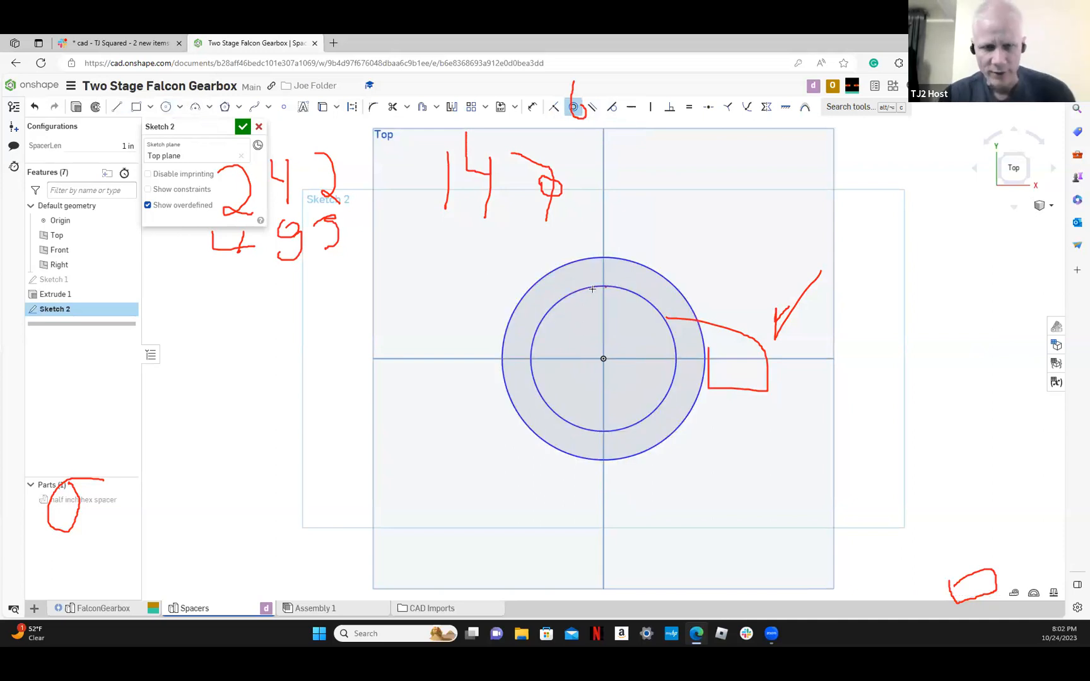
{"action": "left_click", "coordinate": [574, 108]}
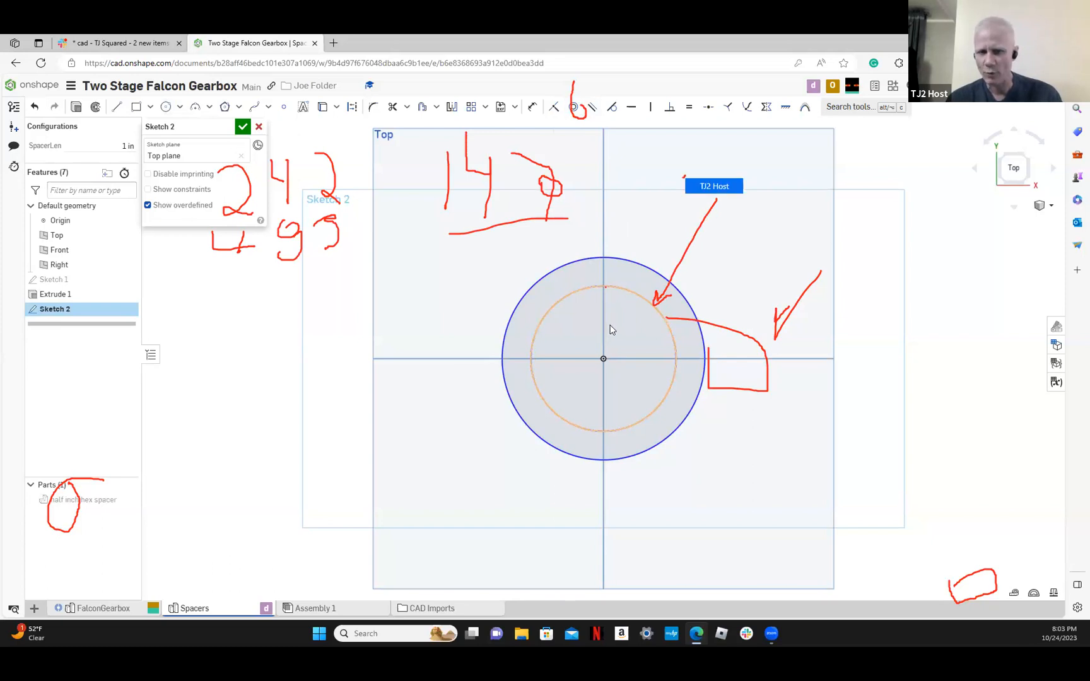
{"action": "left_click", "coordinate": [658, 314]}
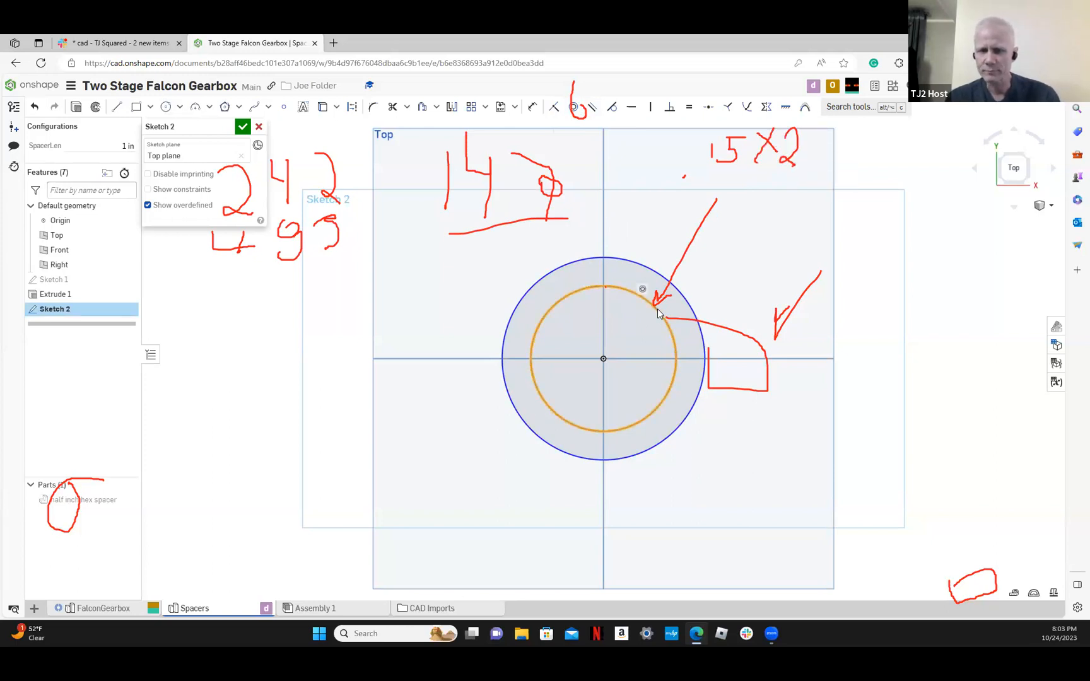
Dimension the inner circle's diameter and set it to 0.3 in
{"action": "left_click", "coordinate": [533, 106]}
{"action": "left_click", "coordinate": [621, 288]}
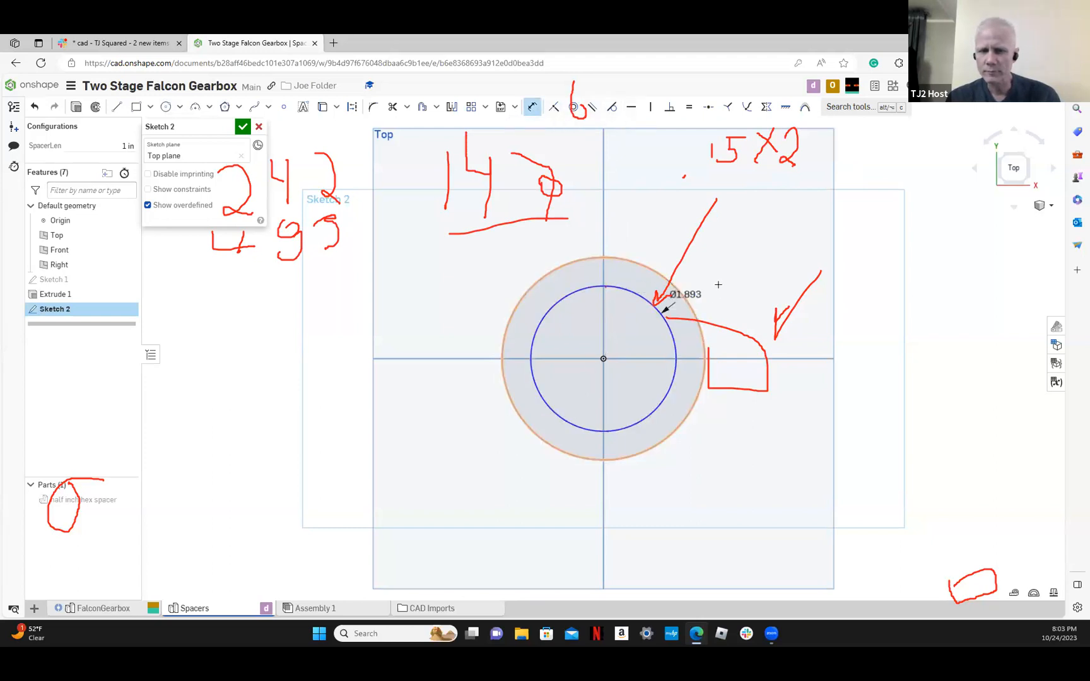
{"action": "left_click", "coordinate": [776, 252]}
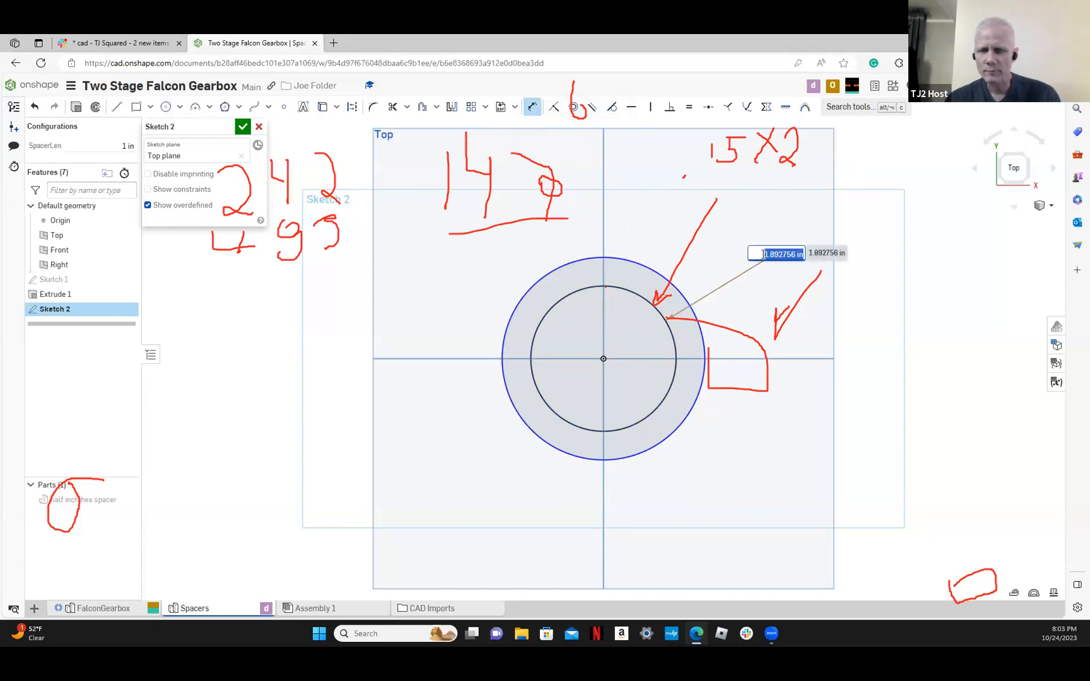
{"action": "type", "text": ".3"}
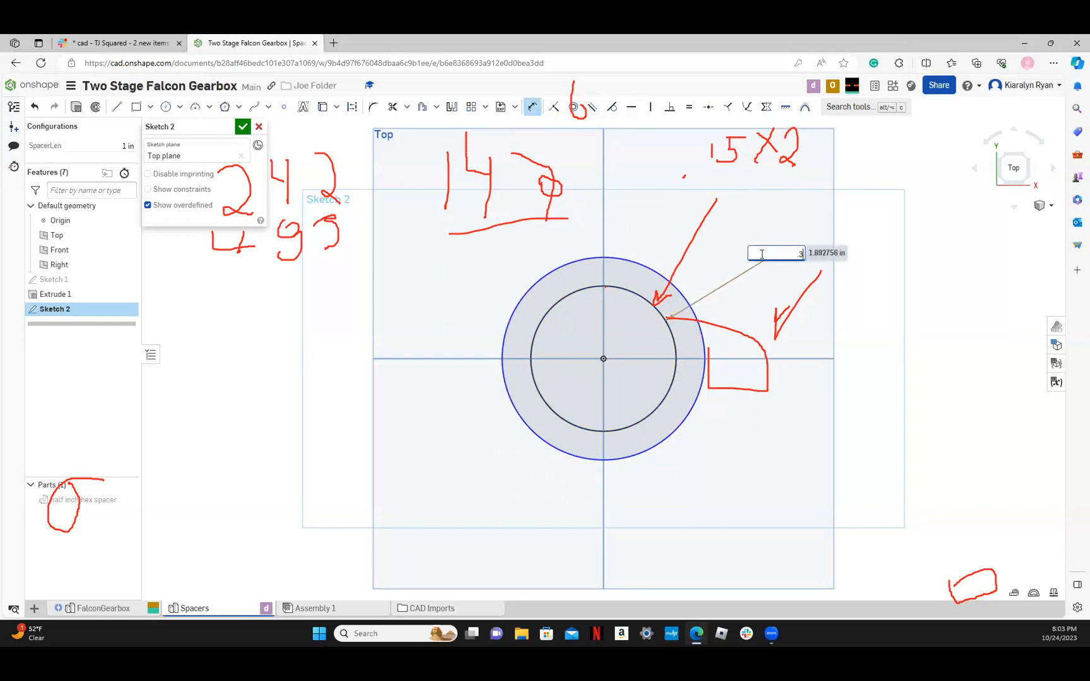
{"action": "key", "text": "Return"}
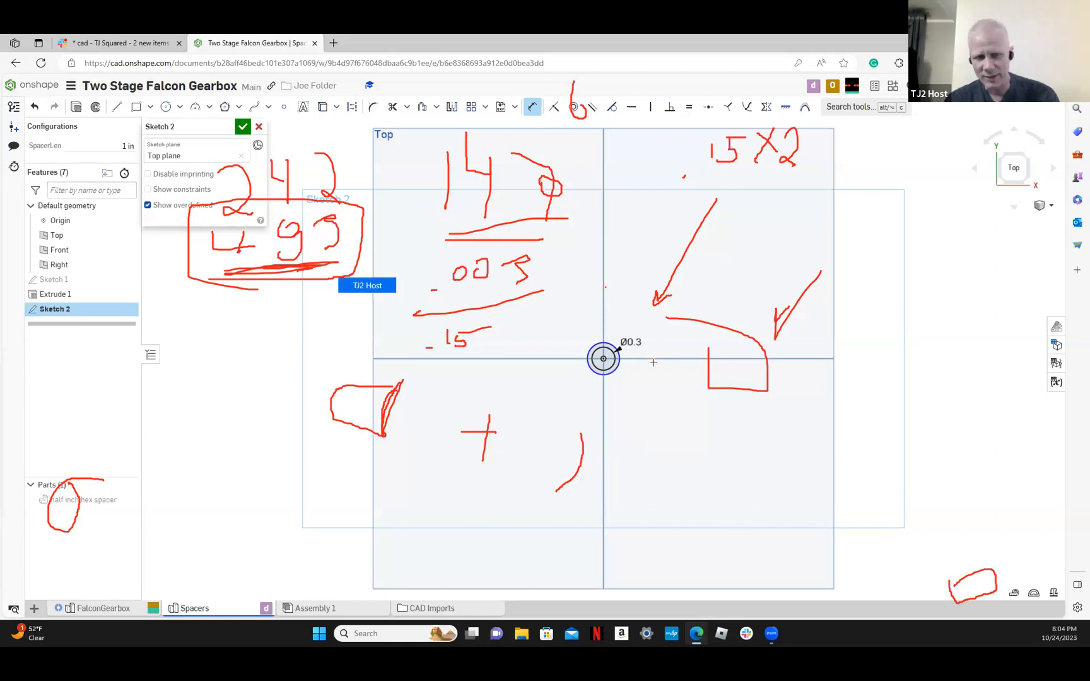
Dimension the outer circle's diameter at 0.47 in and finish the sketch
{"action": "left_click", "coordinate": [620, 362]}
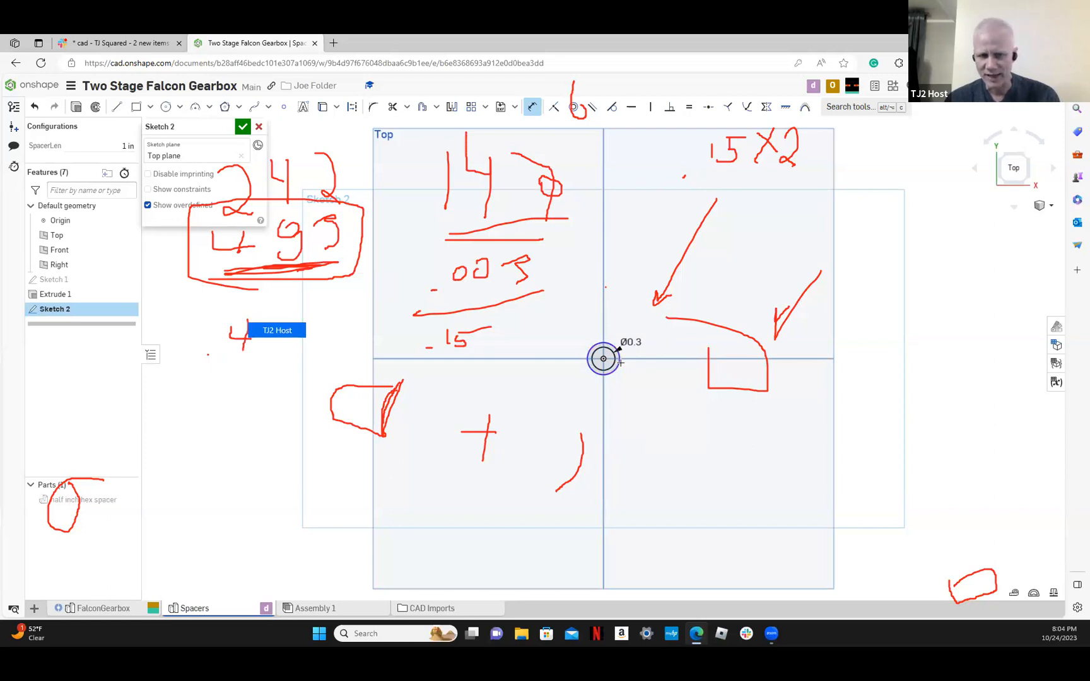
{"action": "left_click", "coordinate": [650, 376]}
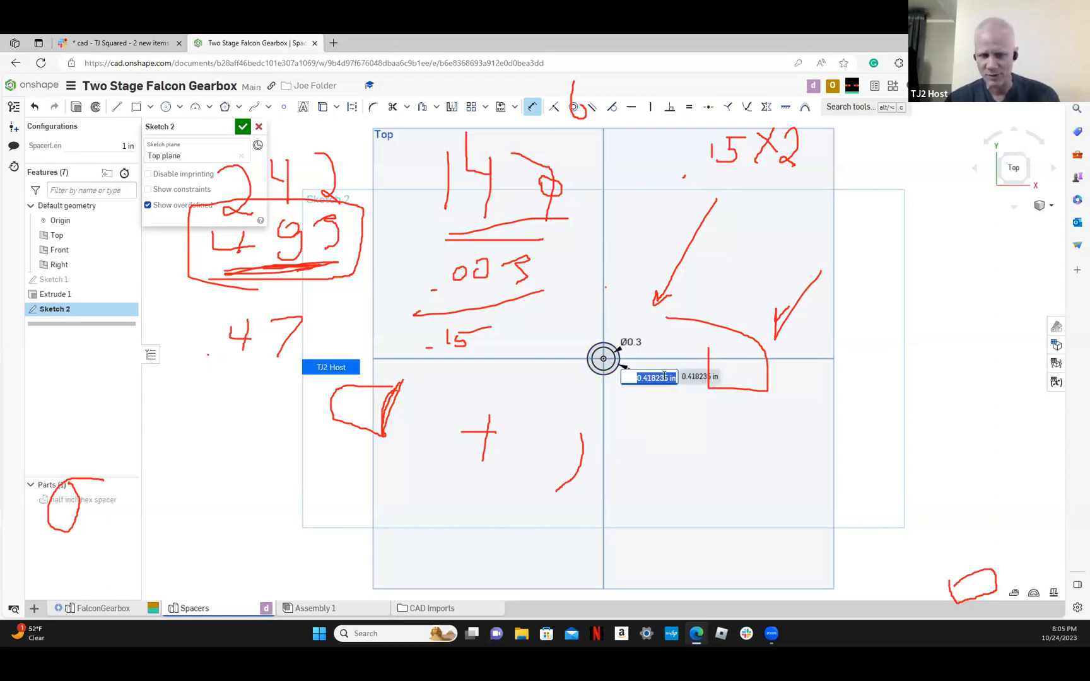
{"action": "type", "text": "0.47"}
{"action": "key", "text": "Return"}
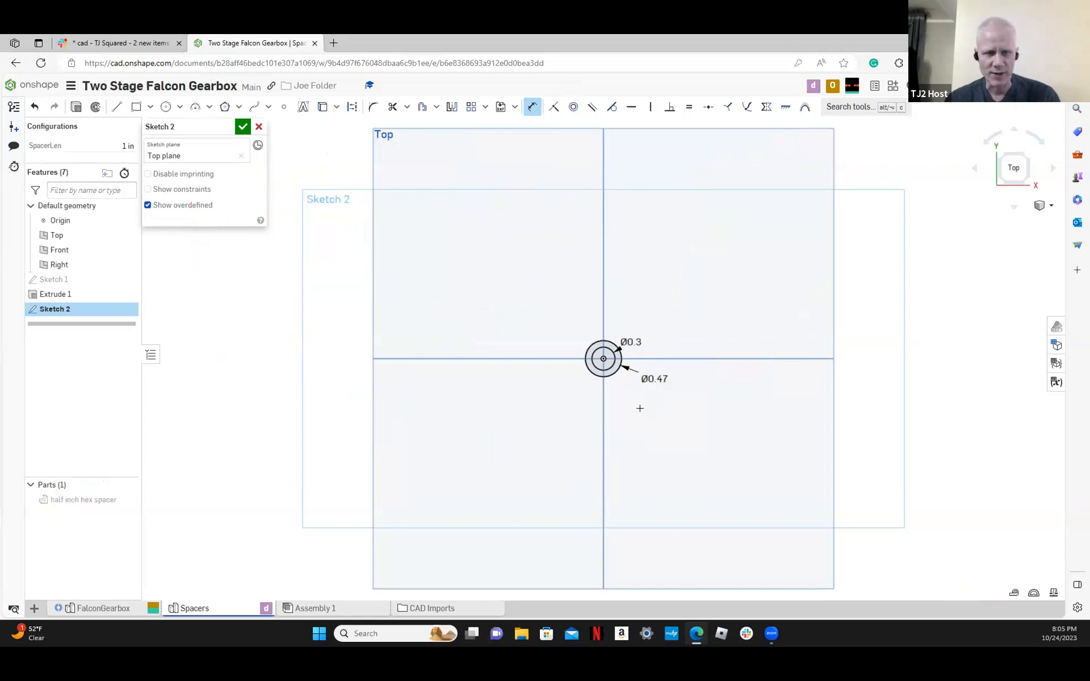
{"action": "left_click", "coordinate": [242, 126]}
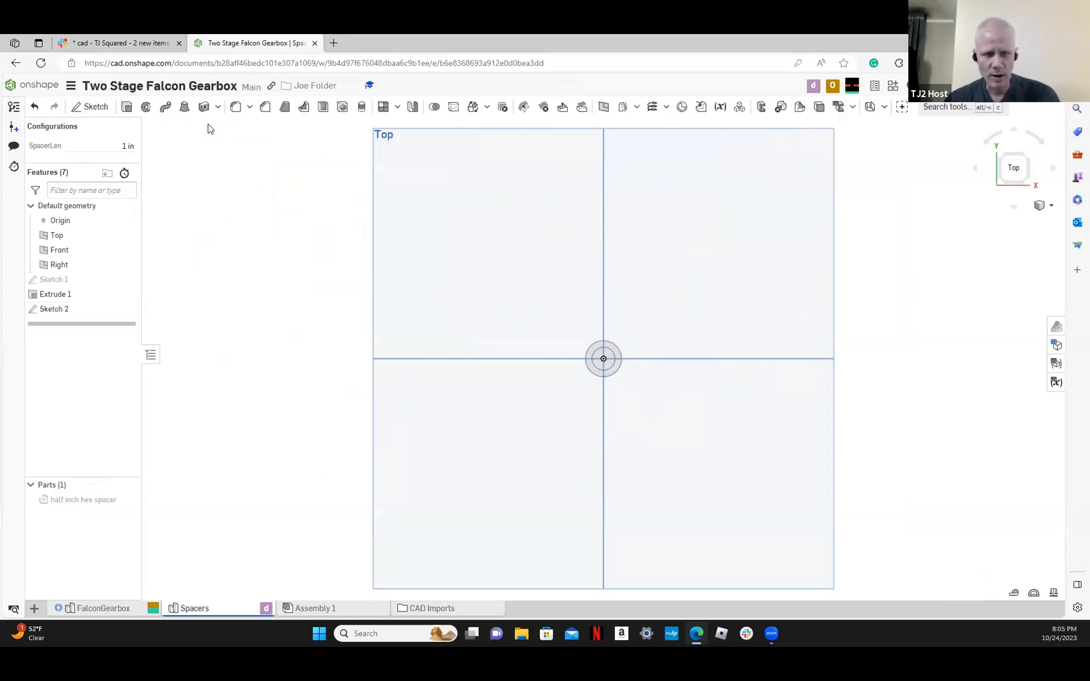
Extrude the ring between the two circles as a new solid, starting a new configuration length variable for its blind depth
{"action": "left_click", "coordinate": [129, 109]}
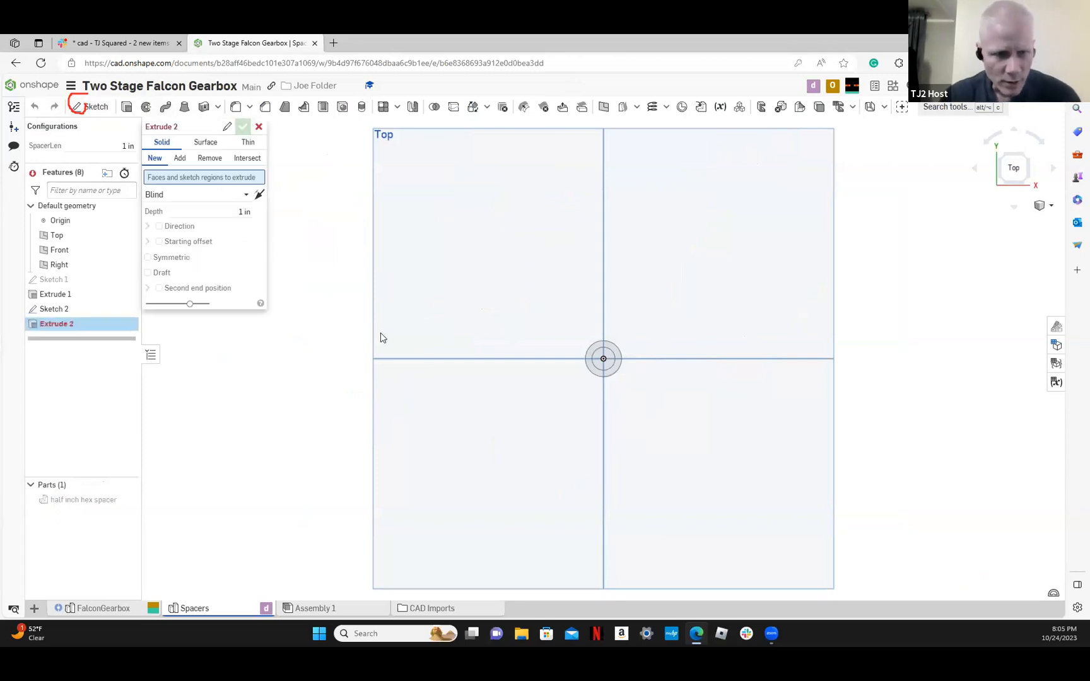
{"action": "left_click", "coordinate": [592, 354]}
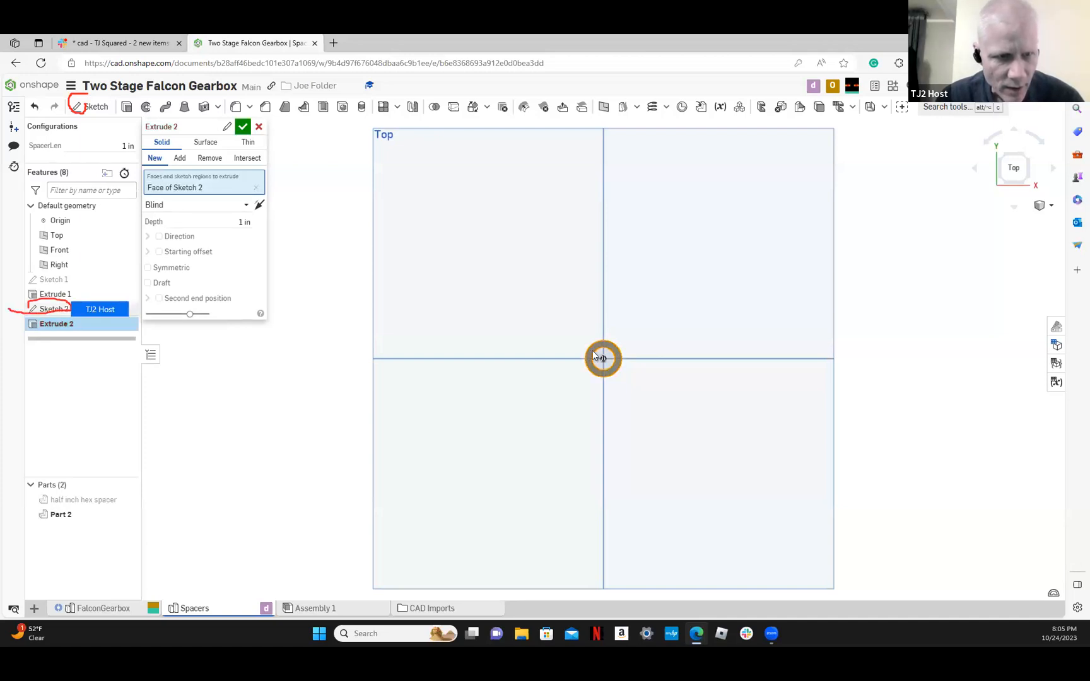
{"action": "right_click_drag", "start_coordinate": [350, 317], "coordinate": [328, 314]}
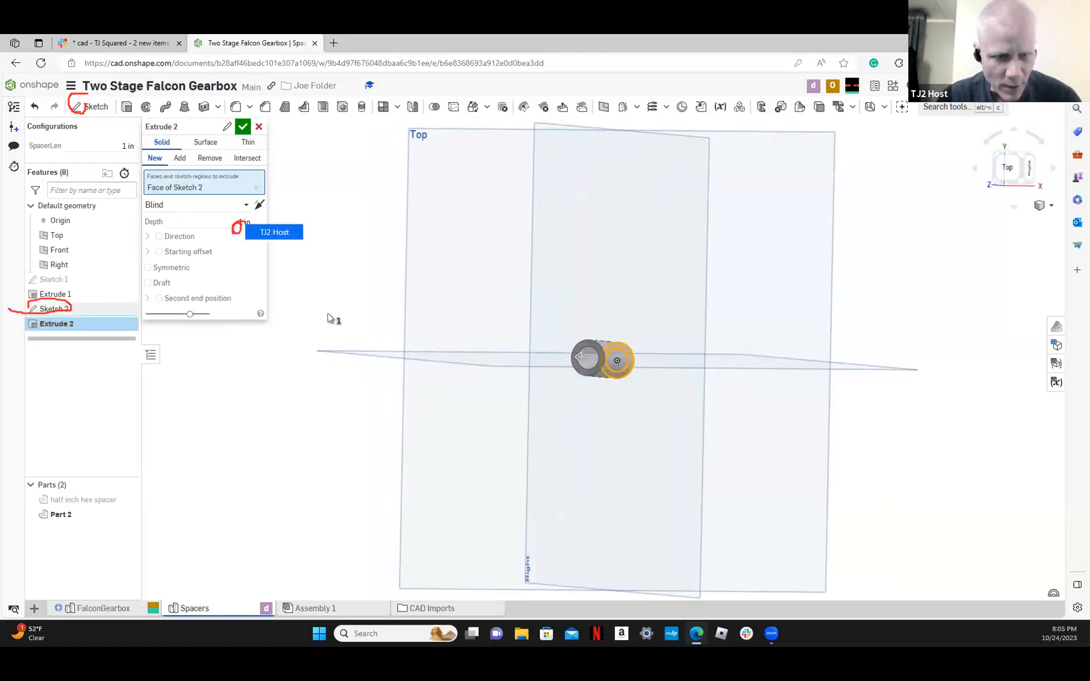
{"action": "left_click", "coordinate": [237, 222]}
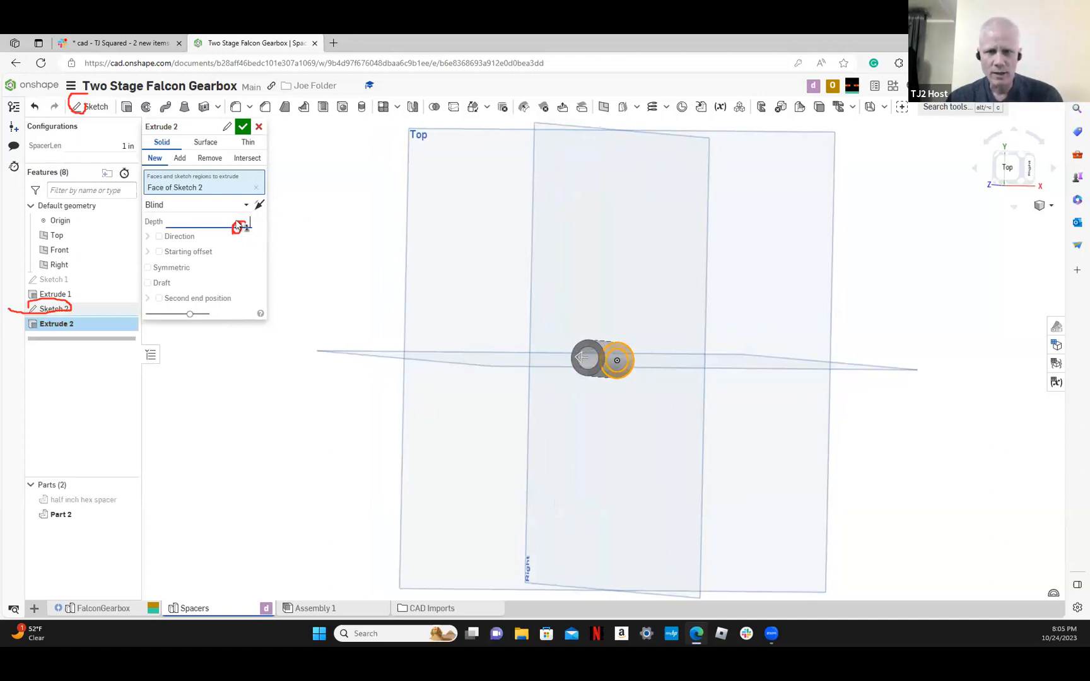
{"action": "type", "text": "#"}
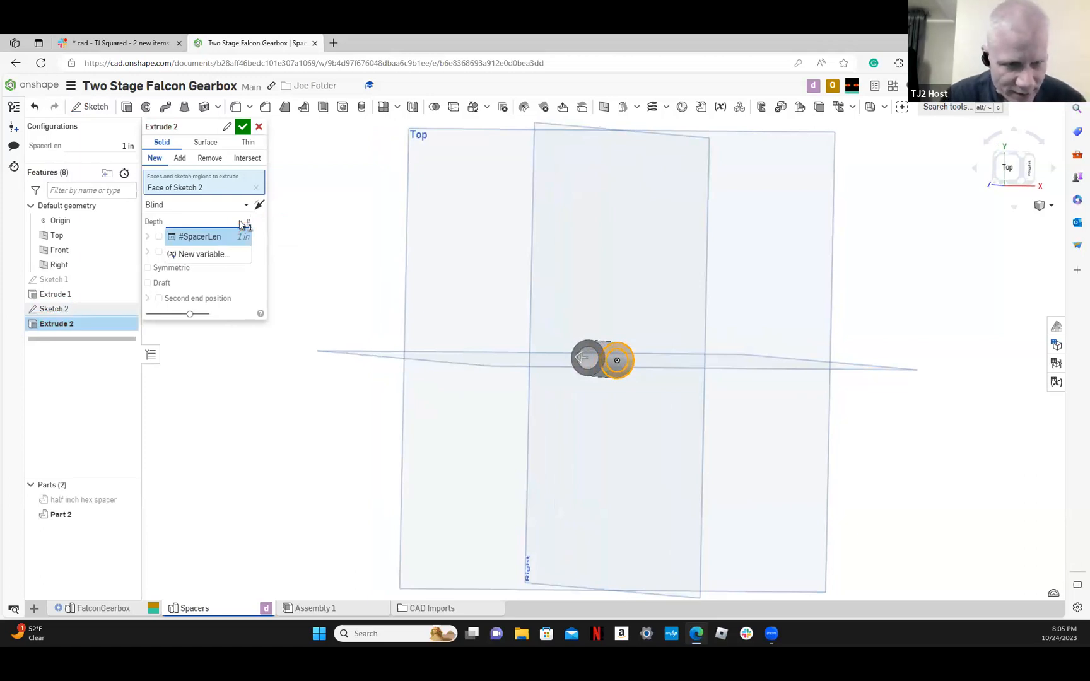
{"action": "left_click", "coordinate": [219, 254]}
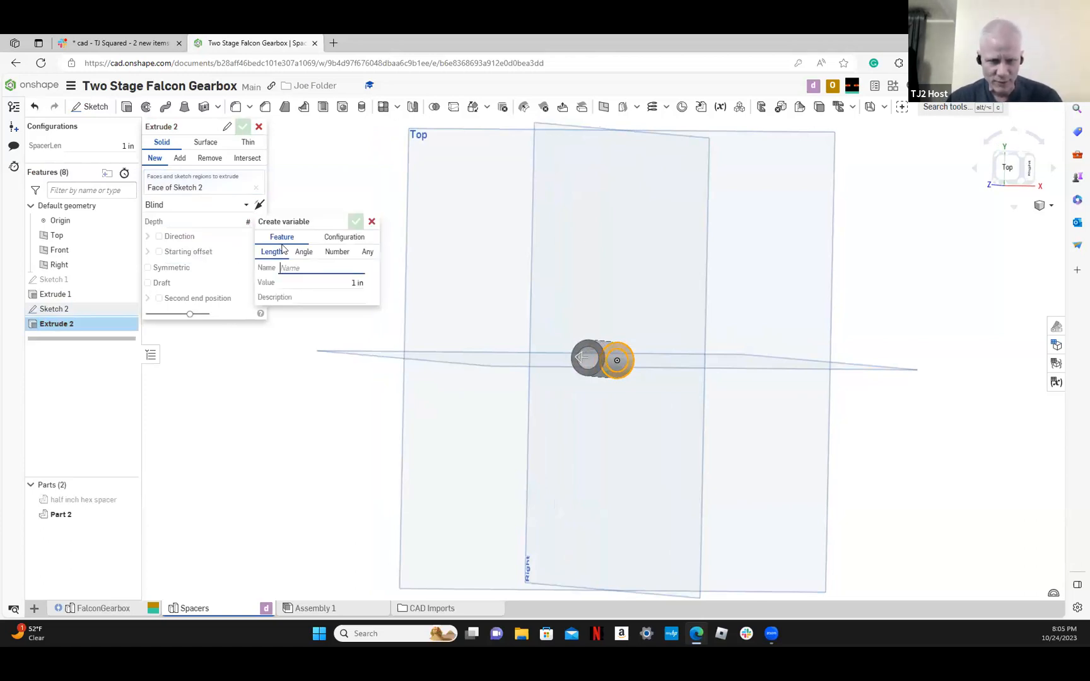
{"action": "left_click", "coordinate": [333, 236]}
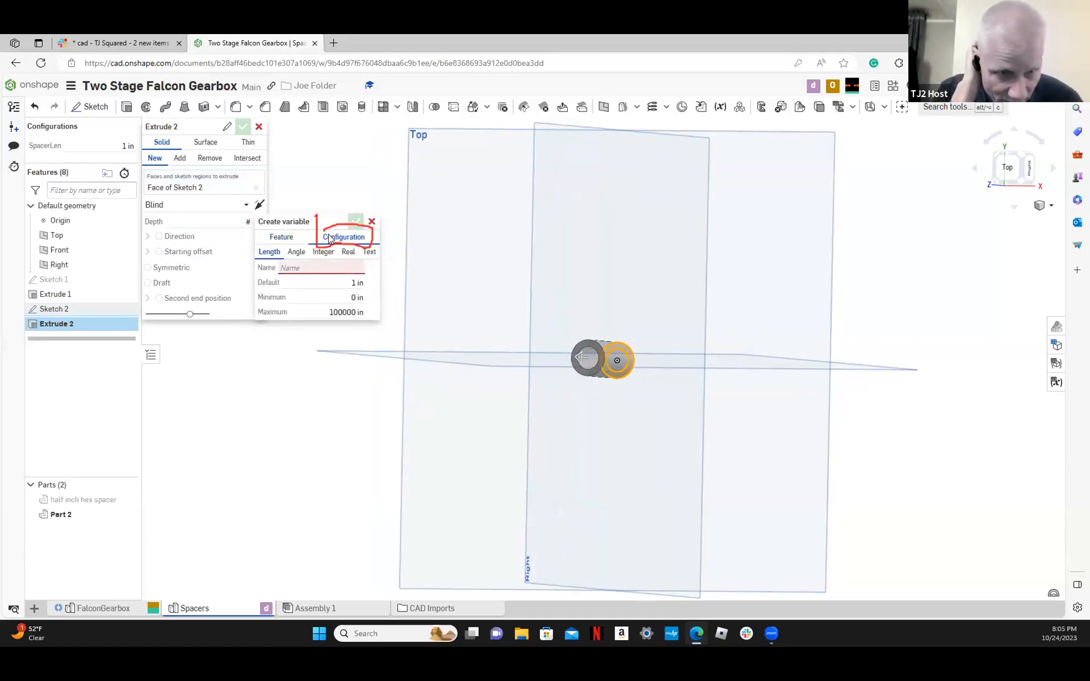
Try the name Falcon Spacer Length for the new configuration variable
{"action": "left_click", "coordinate": [341, 271]}
{"action": "type", "text": "Fa"}
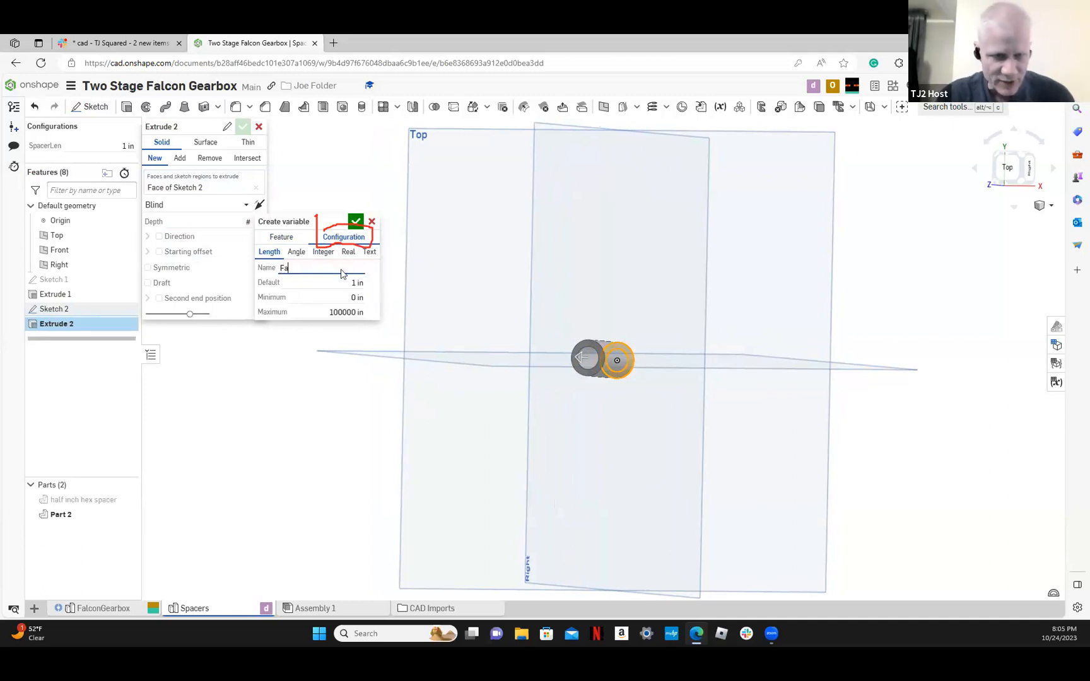
{"action": "type", "text": "lcon Spacer Length"}
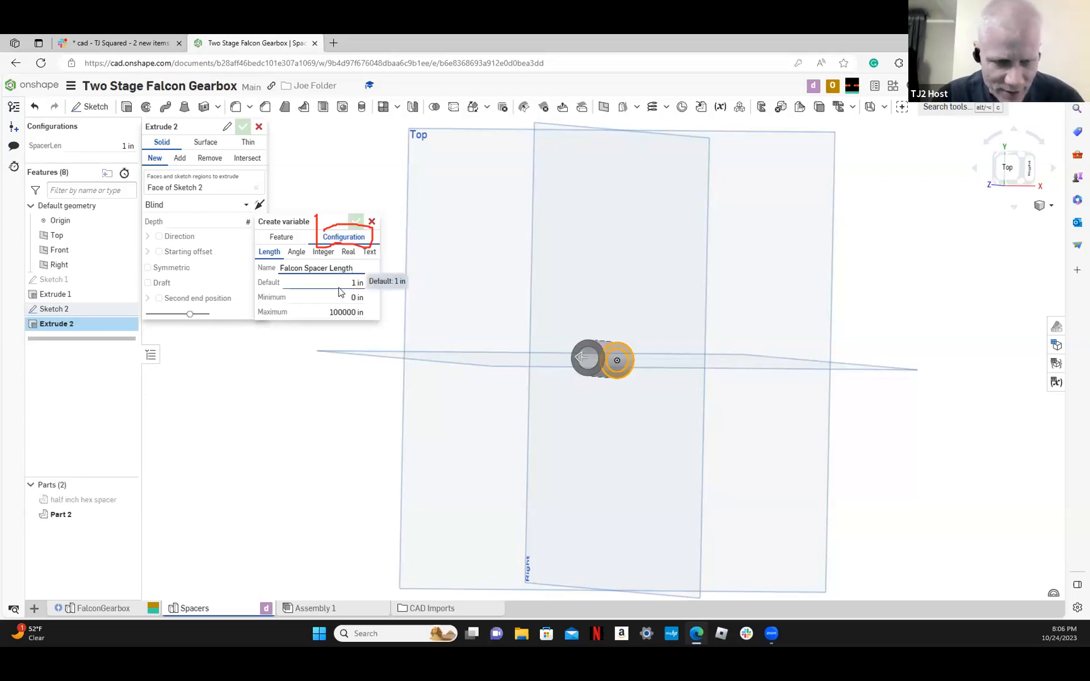
Limit the new length variable to a maximum of 2 in and a minimum of 0.02 in
{"action": "left_click", "coordinate": [345, 313]}
{"action": "type", "text": "2"}
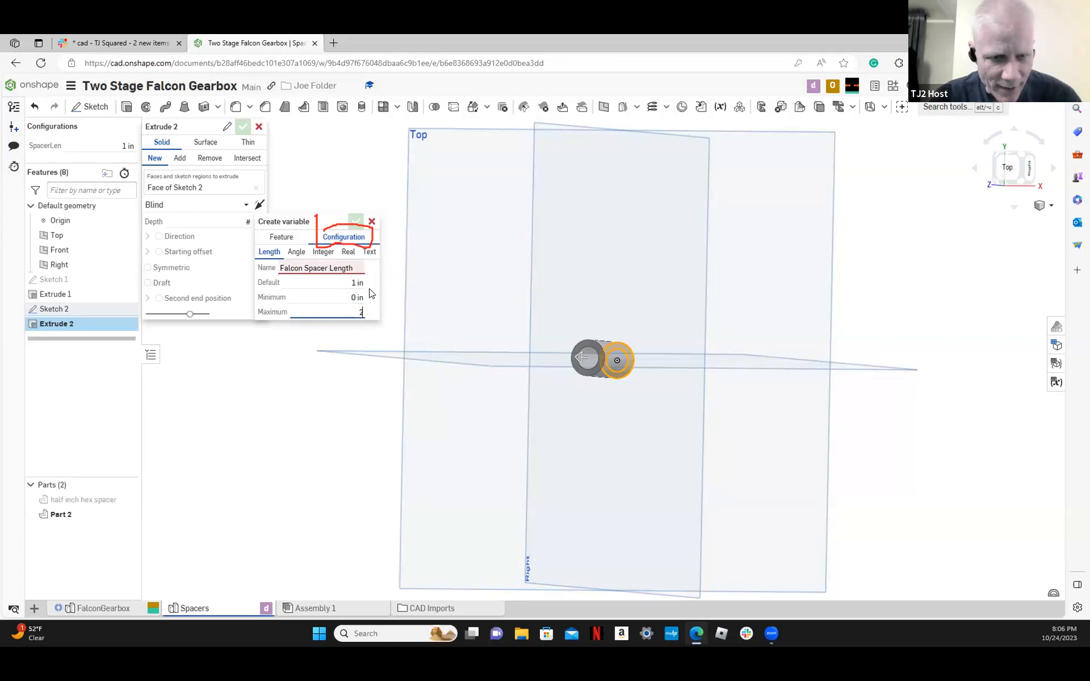
{"action": "left_click", "coordinate": [368, 298]}
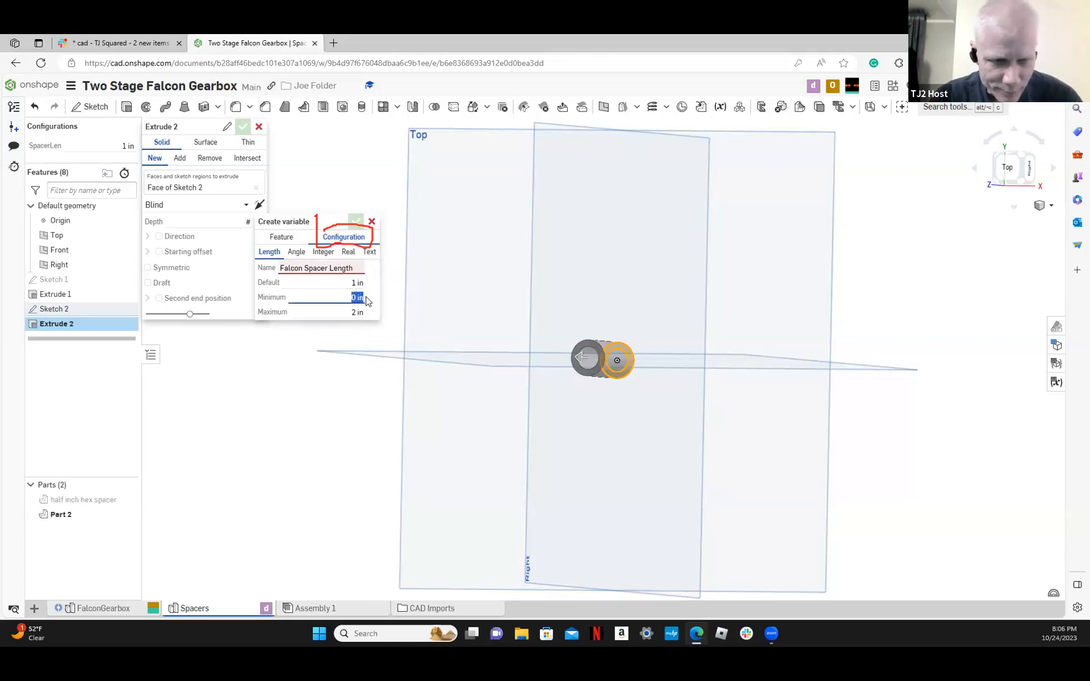
{"action": "type", "text": ".02"}
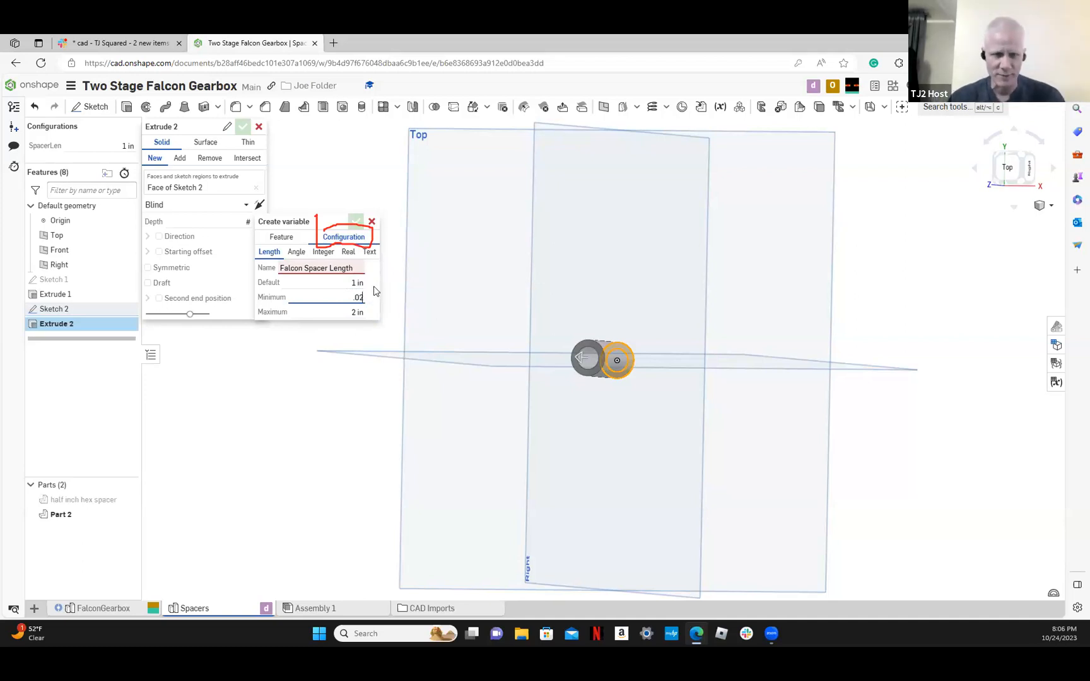
{"action": "left_click", "coordinate": [356, 220]}
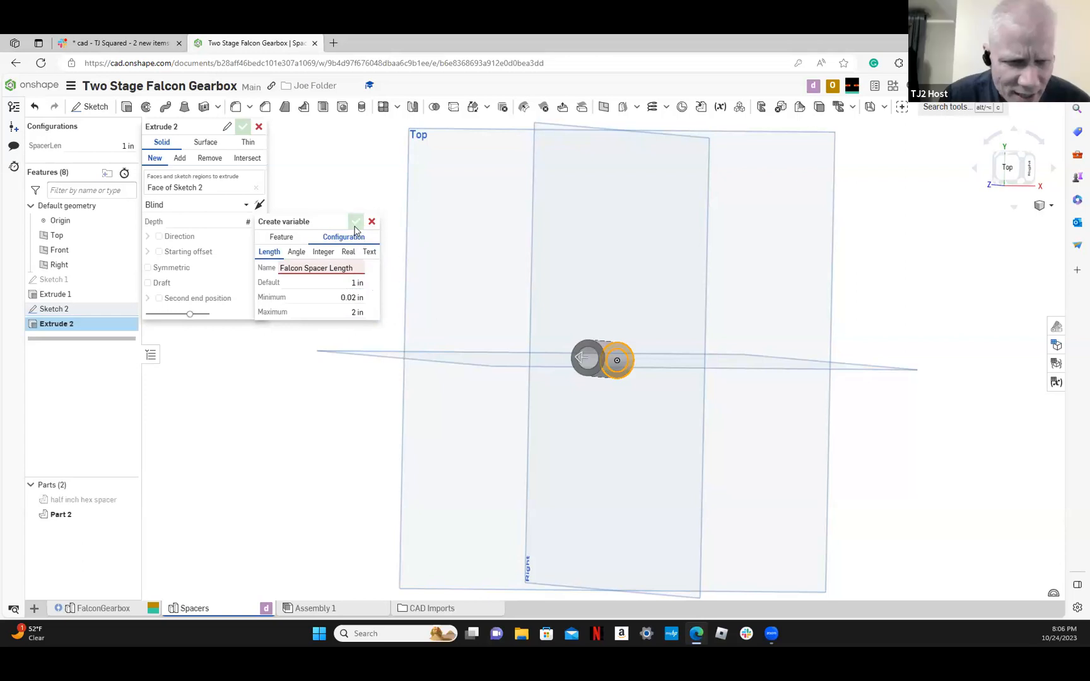
Name the configuration variable FalconSpacerLength, create it as the extrude depth, and finish the extrude
{"action": "triple_click", "coordinate": [329, 272]}
{"action": "key", "text": "BackSpace"}
{"action": "type", "text": "Falk"}
{"action": "type", "text": "conSpace"}
{"action": "type", "text": "rLength"}
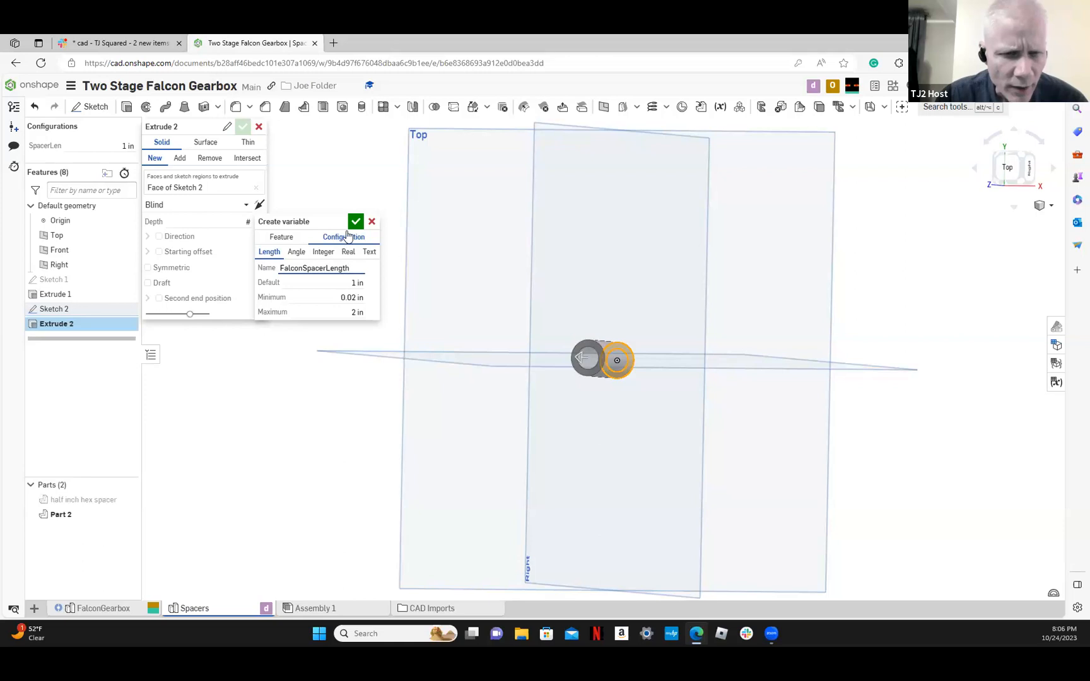
{"action": "left_click", "coordinate": [354, 225]}
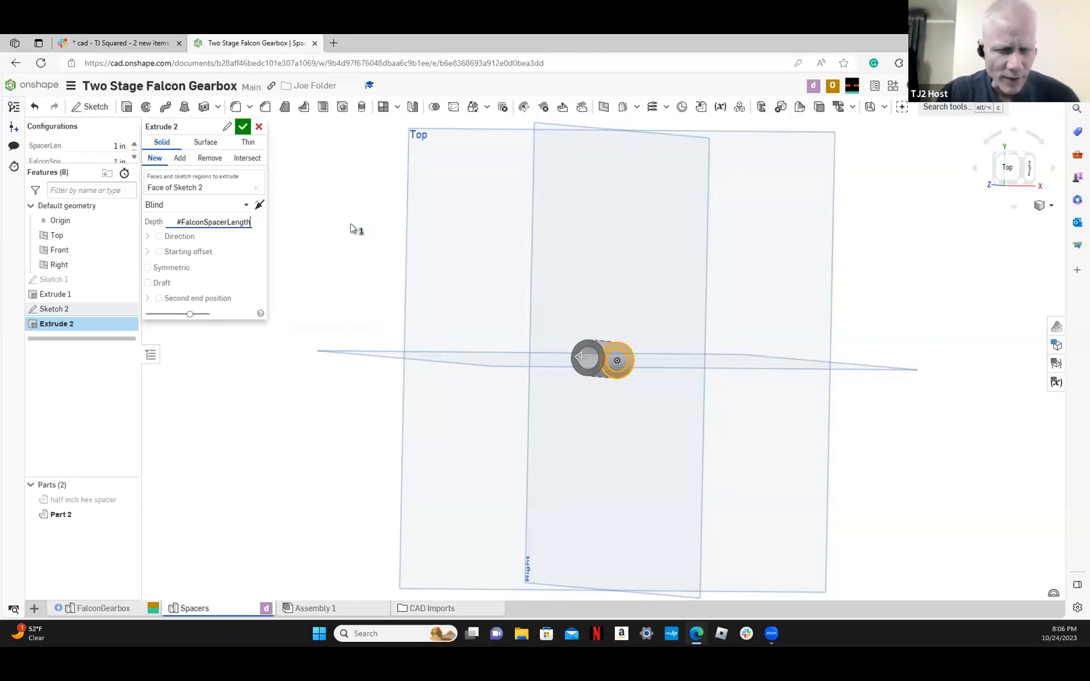
{"action": "left_click", "coordinate": [242, 130]}
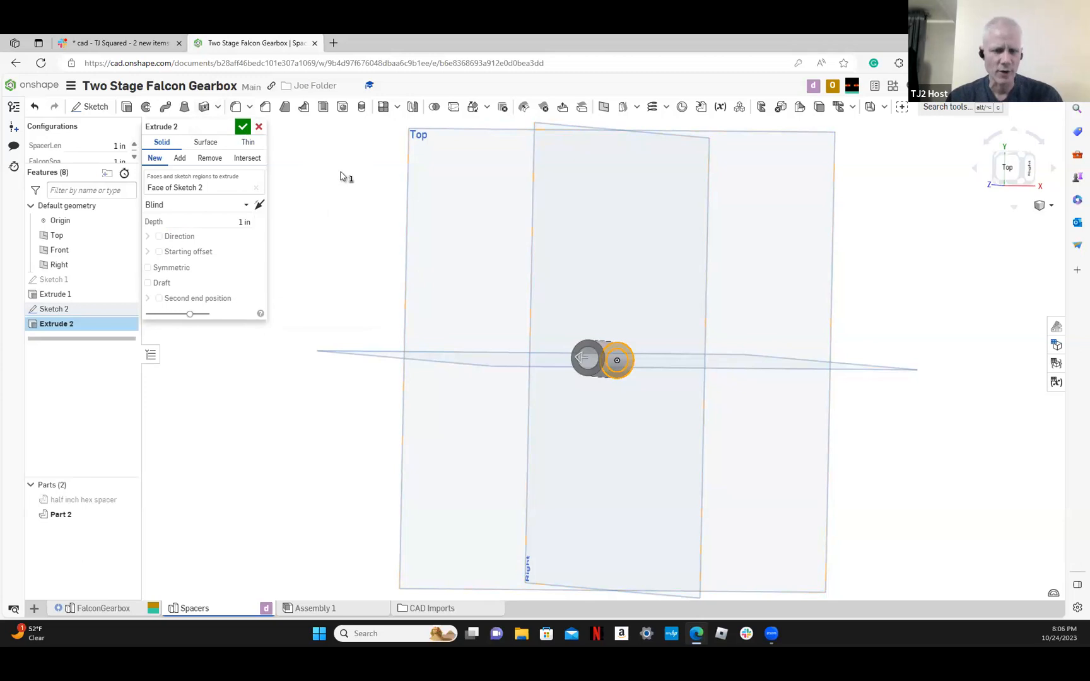
{"action": "left_click", "coordinate": [243, 128]}
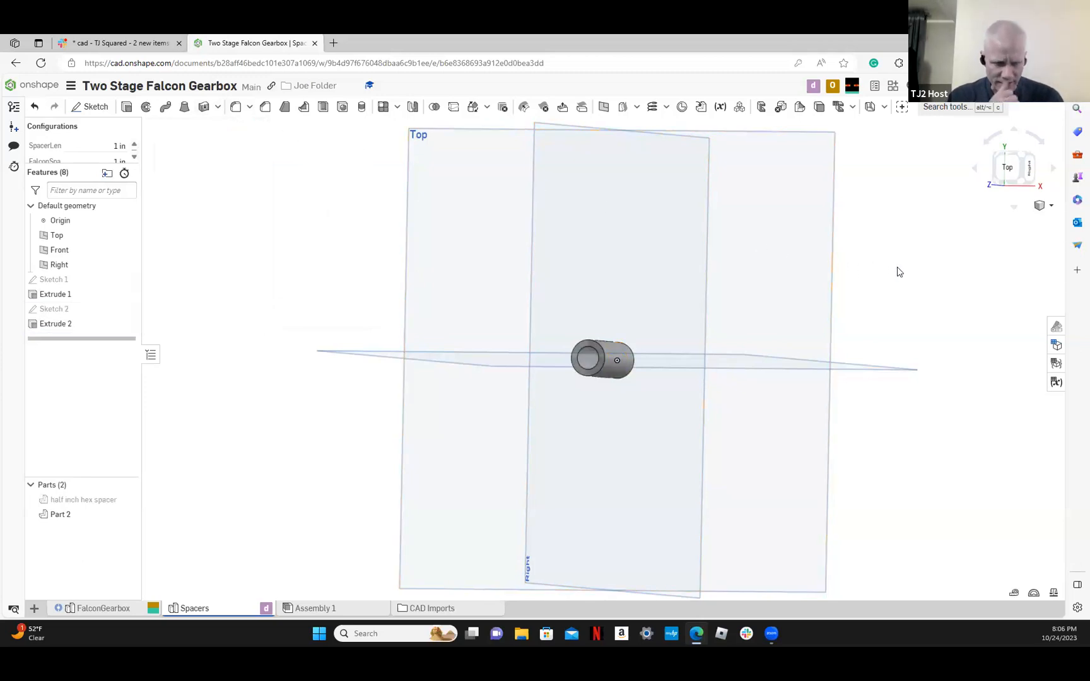
Rename the new round spacer part as Falcon Spacer
{"action": "key", "text": "shift+7"}
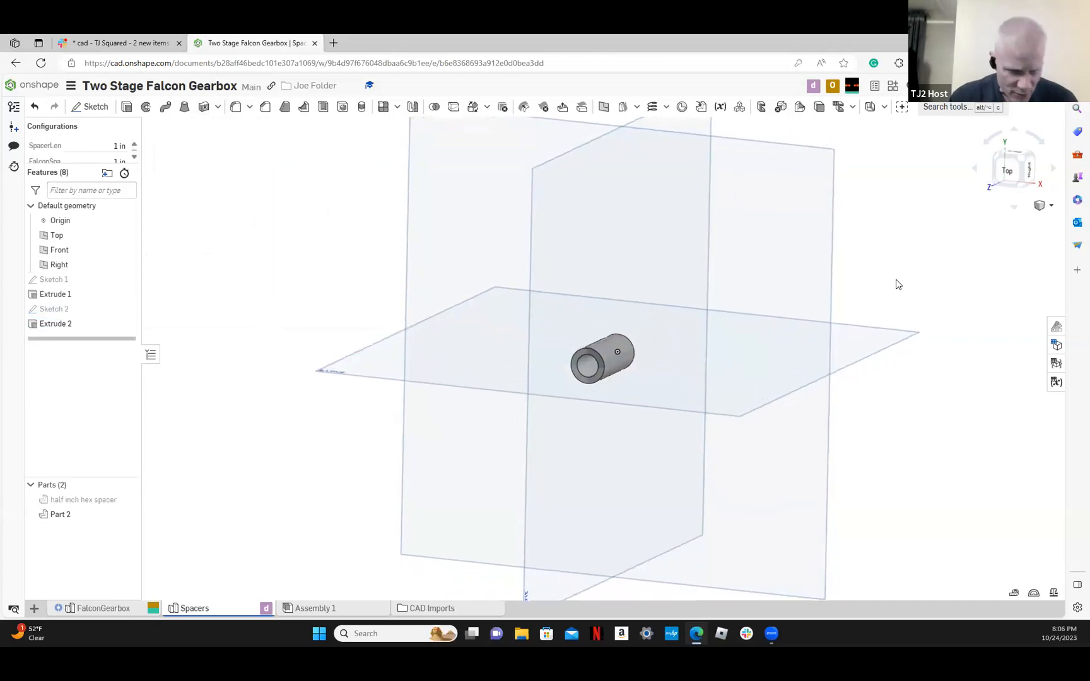
{"action": "right_click", "coordinate": [63, 514]}
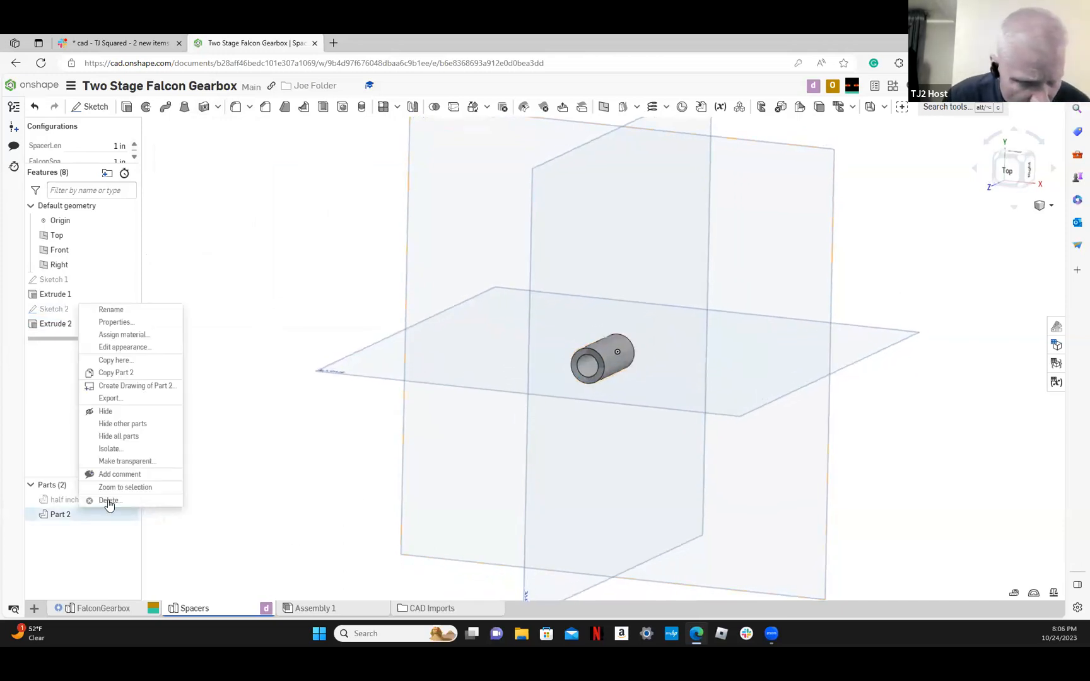
{"action": "left_click", "coordinate": [127, 313]}
{"action": "key", "text": "BackSpace"}
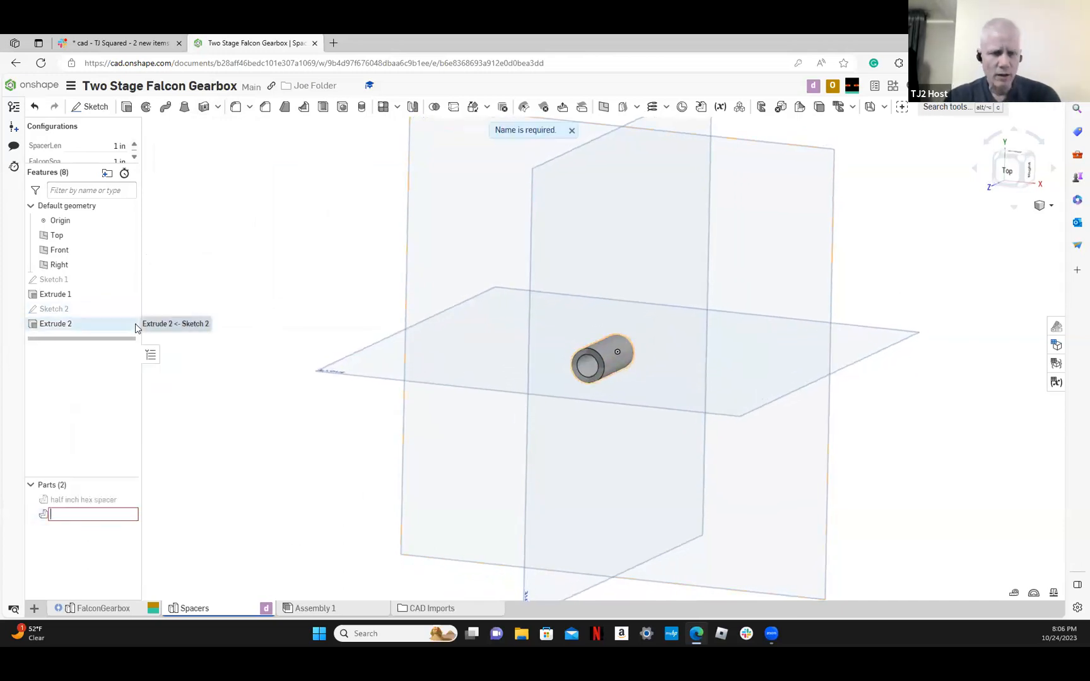
{"action": "type", "text": "Falcon S"}
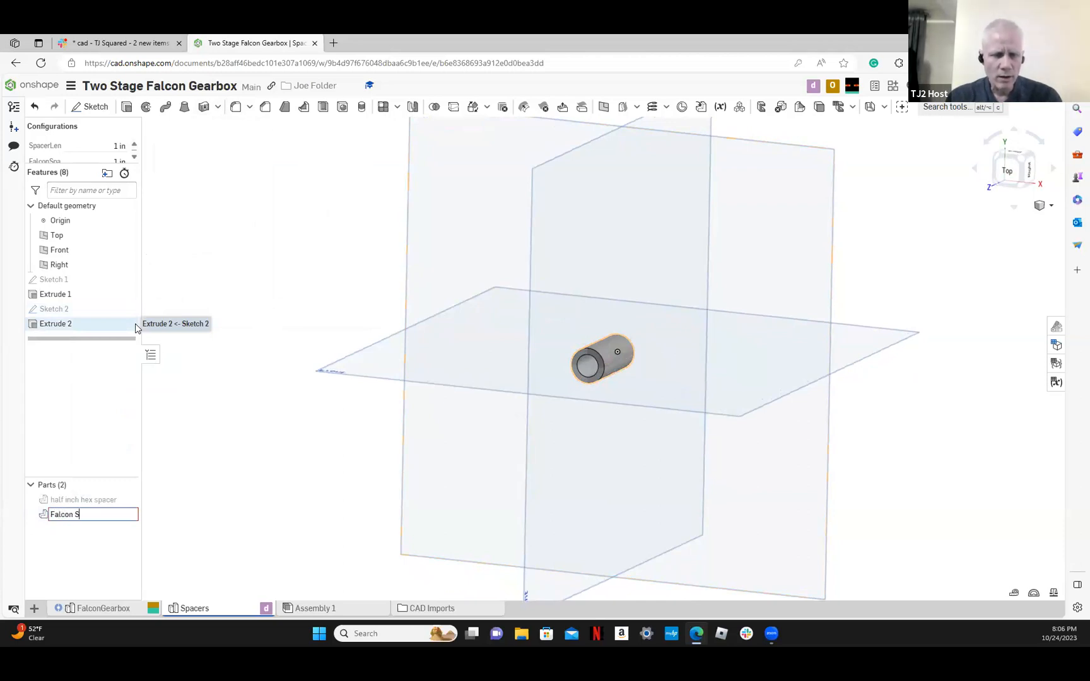
{"action": "type", "text": "pacer"}
{"action": "key", "text": "Return"}
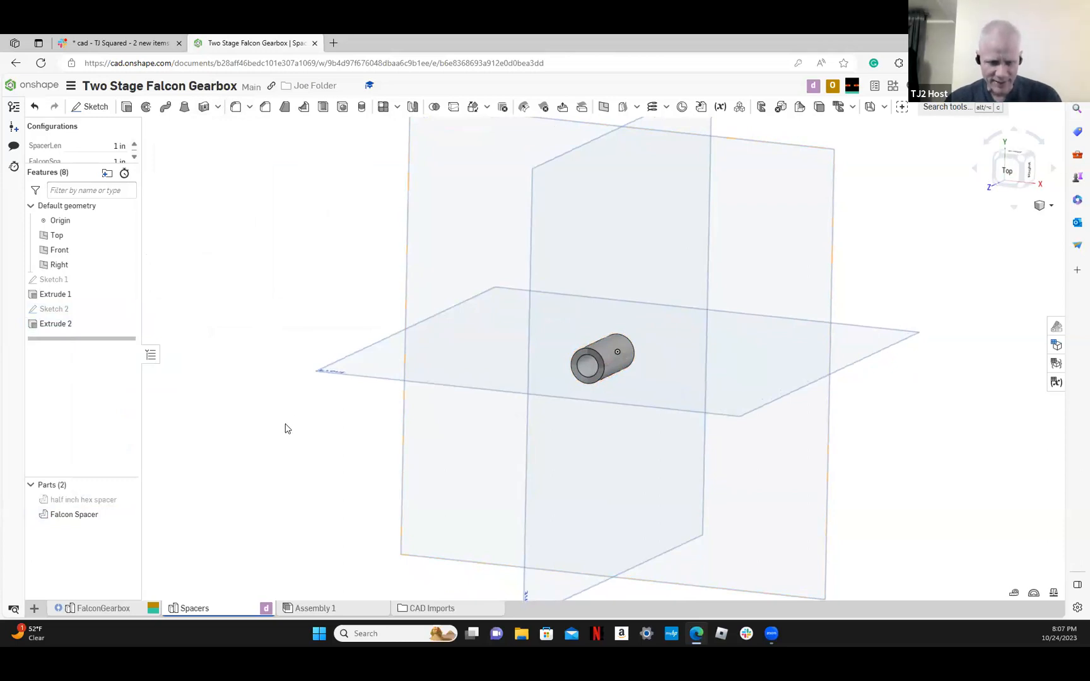
Insert the Falcon Spacer from the Spacers part studio into Assembly 1, placing it beside the half inch hex spacer
{"action": "left_click", "coordinate": [309, 608]}
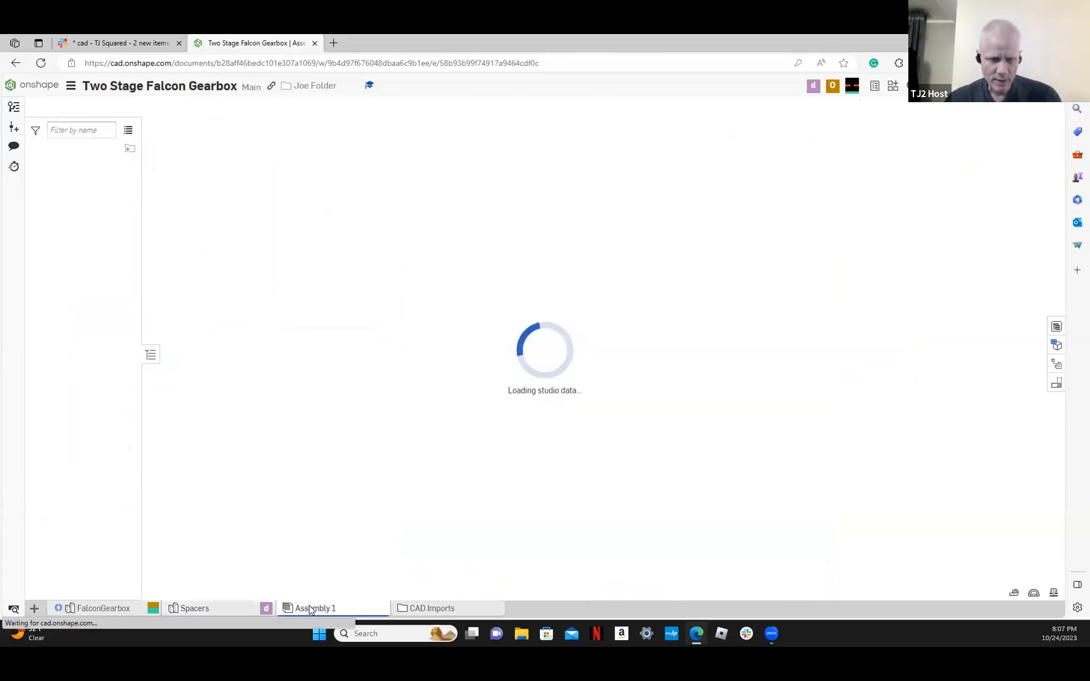
{"action": "scroll", "coordinate": [166, 163], "scroll_direction": "up", "scroll_amount": 3}
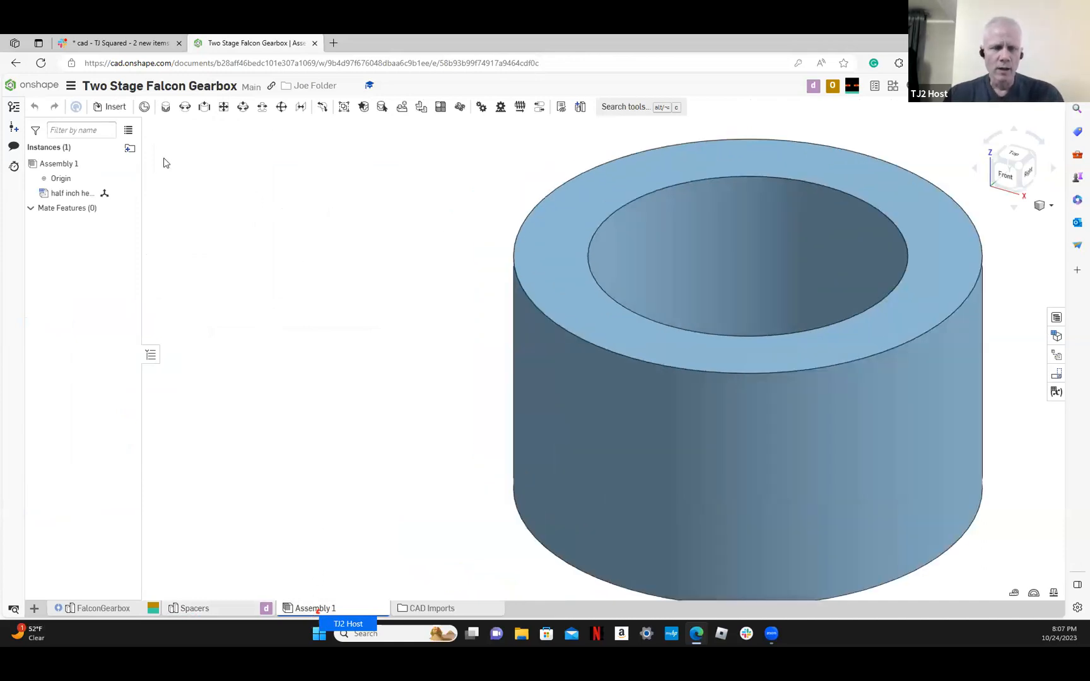
{"action": "scroll", "coordinate": [251, 220], "scroll_direction": "down", "scroll_amount": 5}
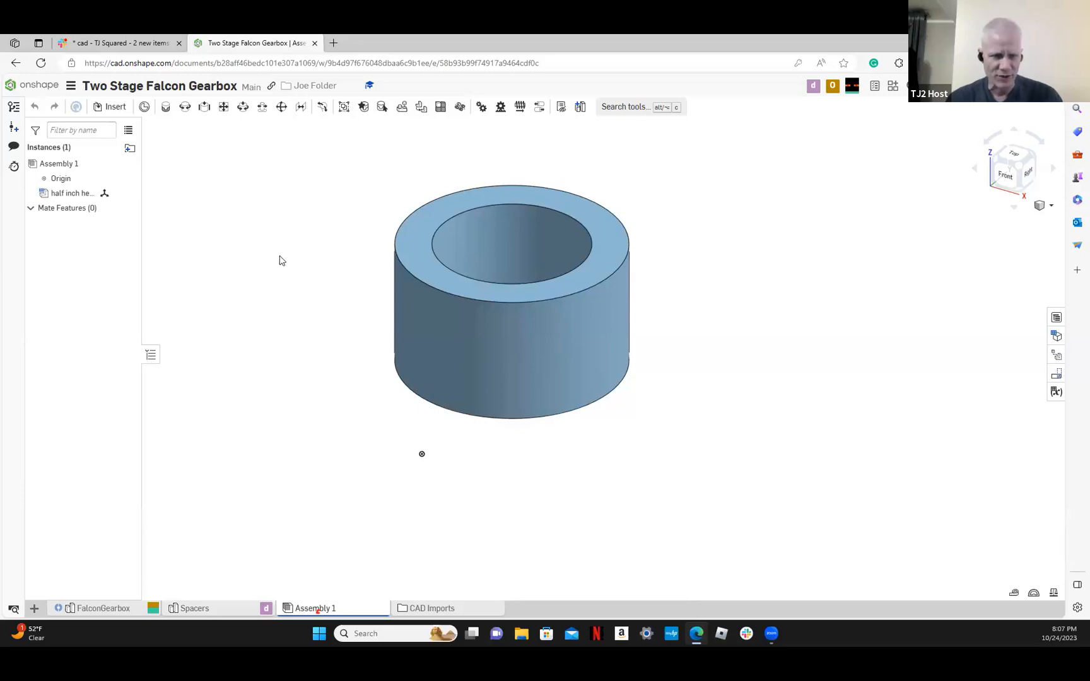
{"action": "left_click", "coordinate": [117, 109]}
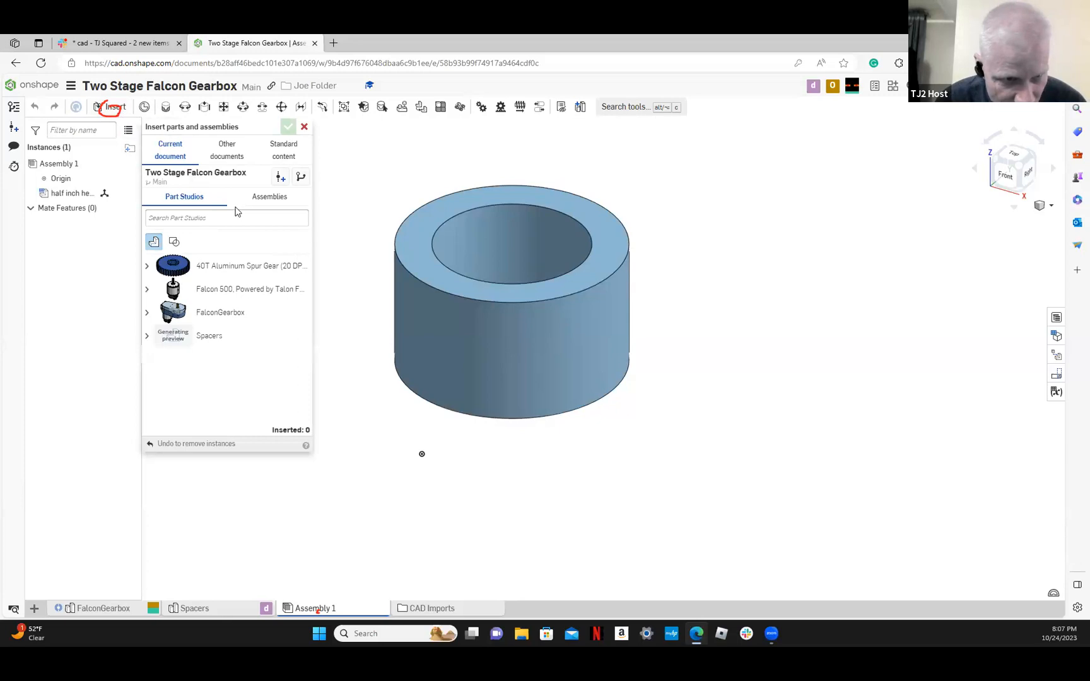
{"action": "left_click", "coordinate": [147, 337]}
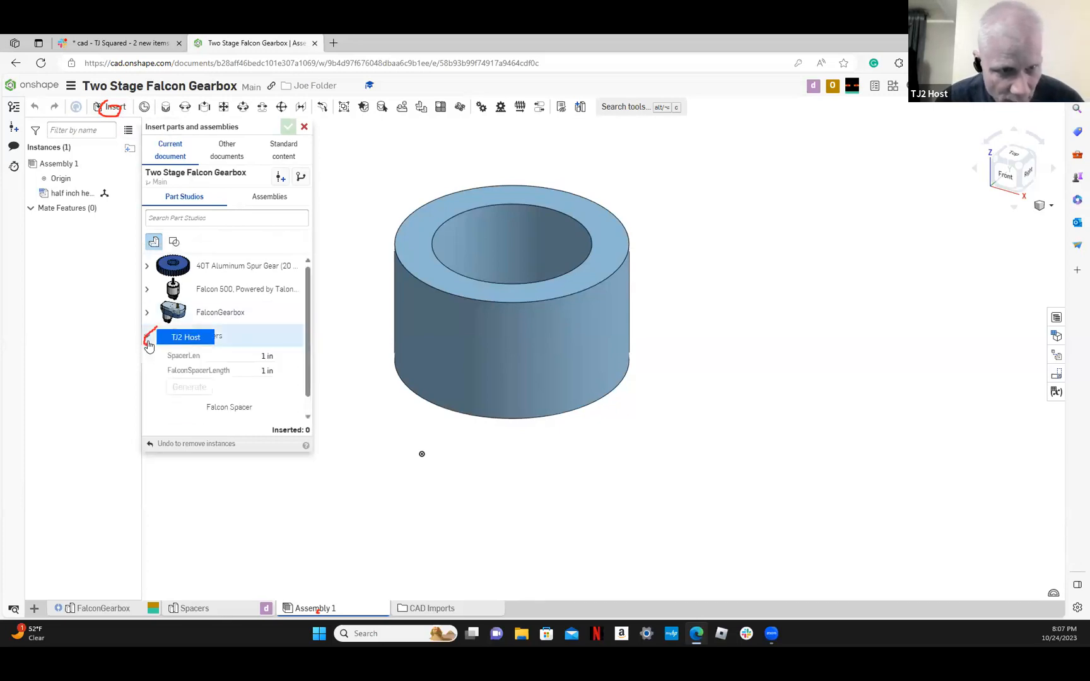
{"action": "scroll", "coordinate": [239, 381], "scroll_direction": "down", "scroll_amount": 1}
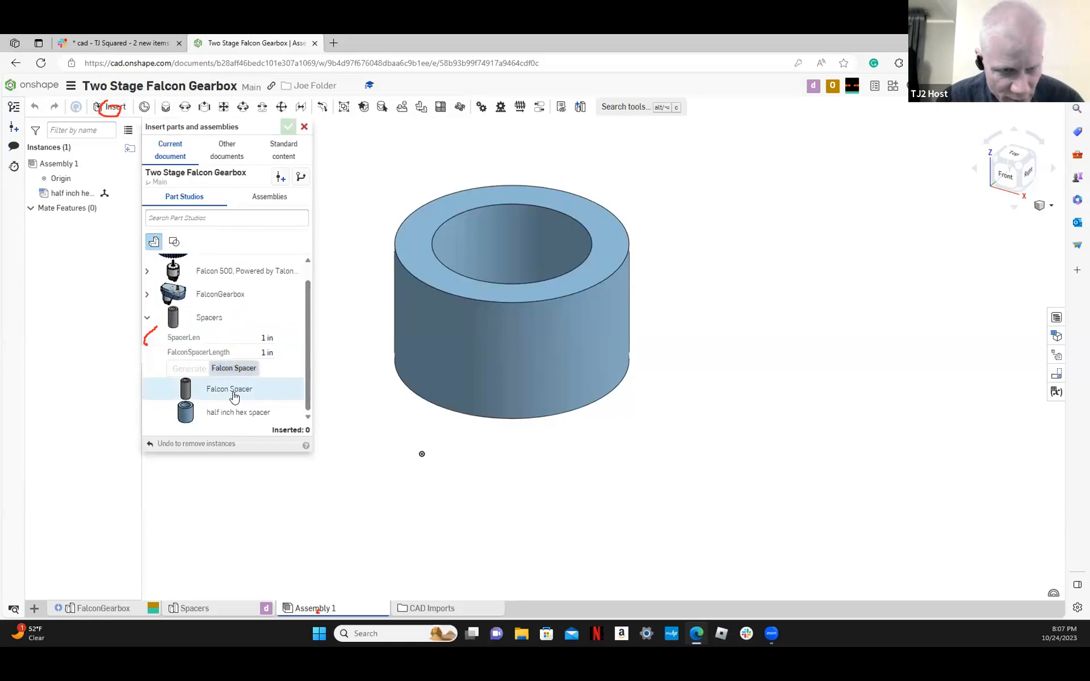
{"action": "left_click", "coordinate": [232, 391]}
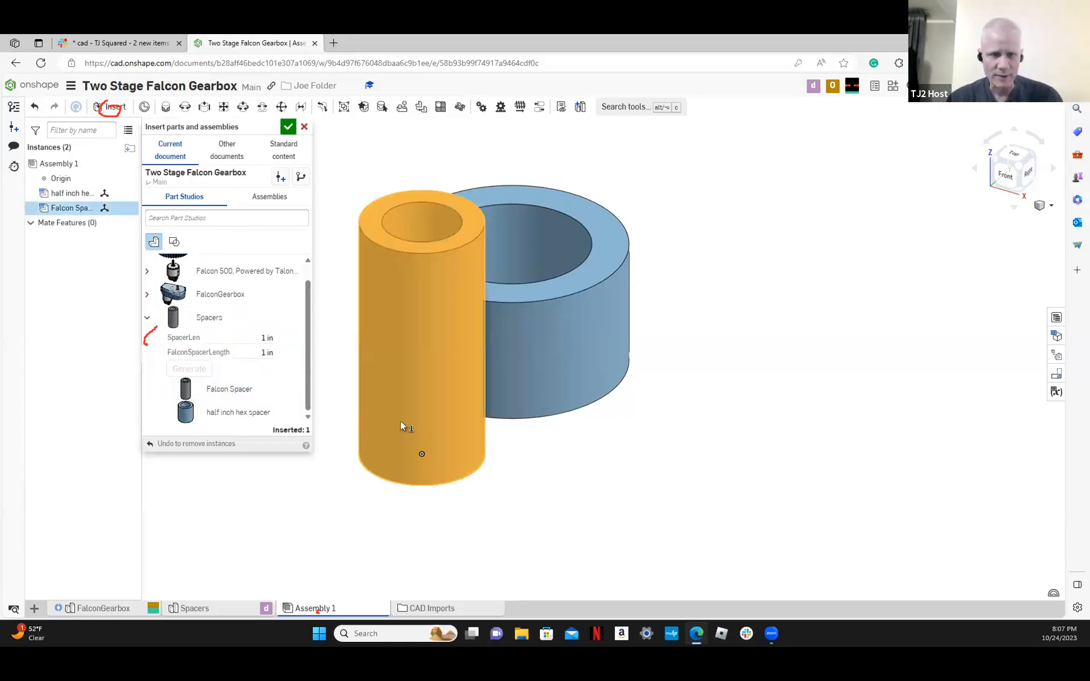
{"action": "left_click", "coordinate": [816, 378]}
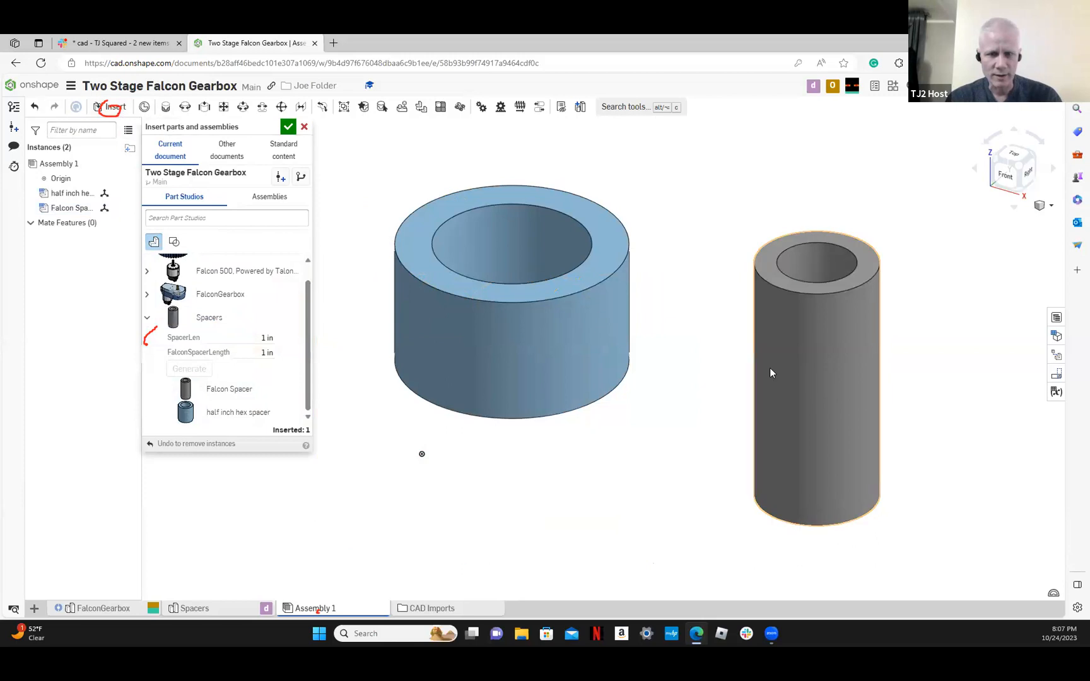
{"action": "left_click", "coordinate": [288, 128]}
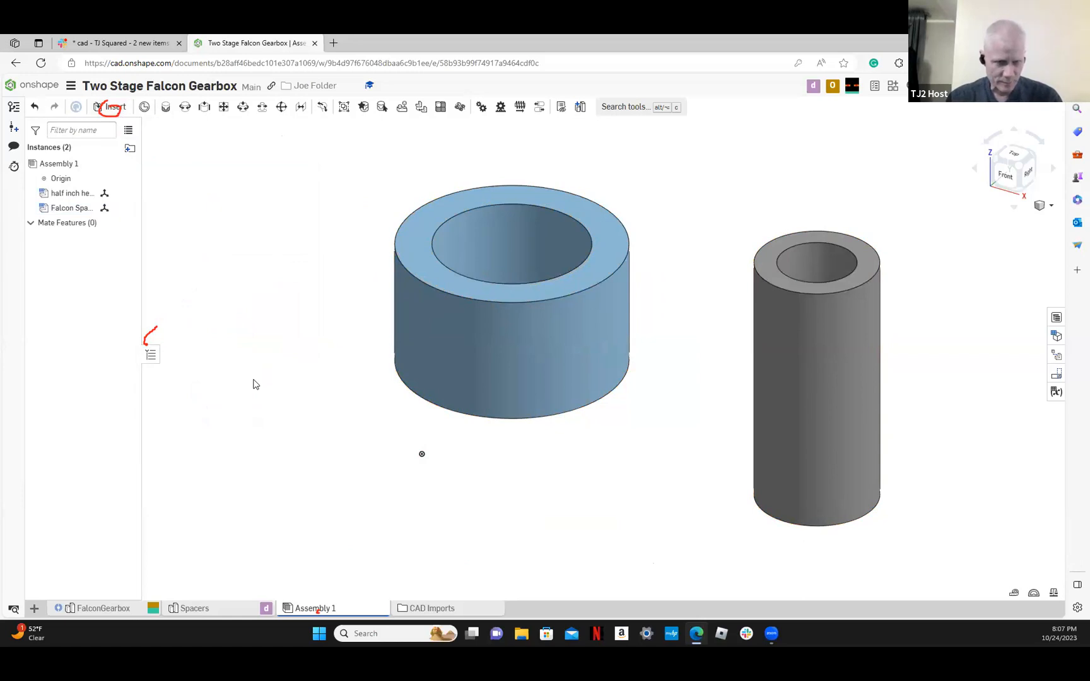
Review which configuration variables the Falcon Spacer instance offers in the assembly
{"action": "right_click", "coordinate": [96, 212]}
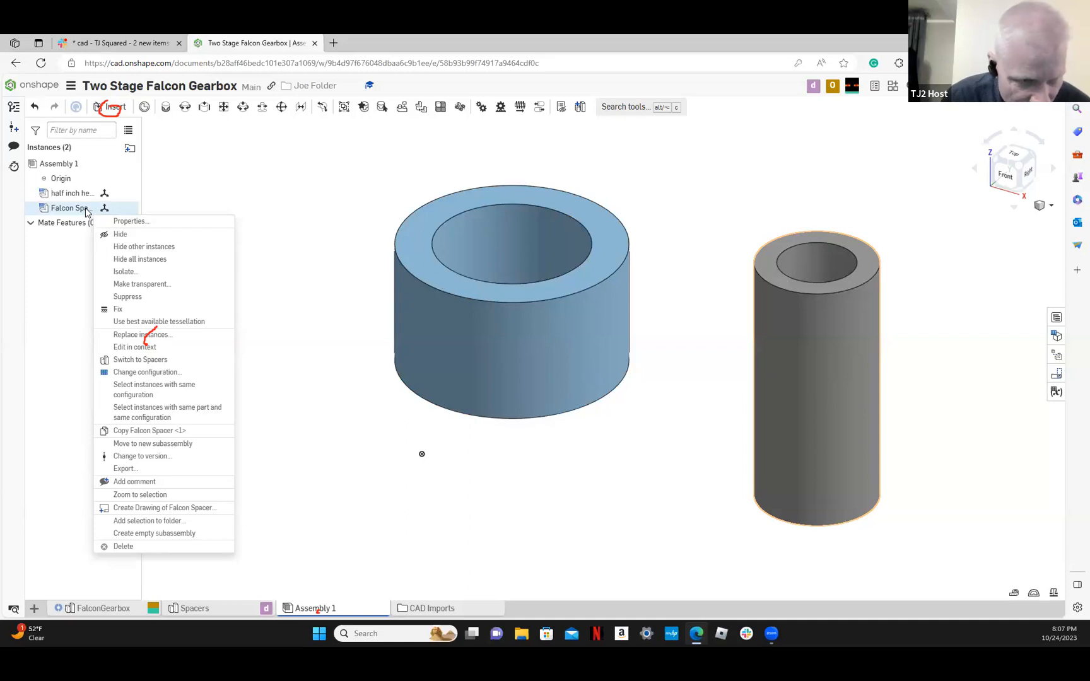
{"action": "left_click", "coordinate": [169, 373]}
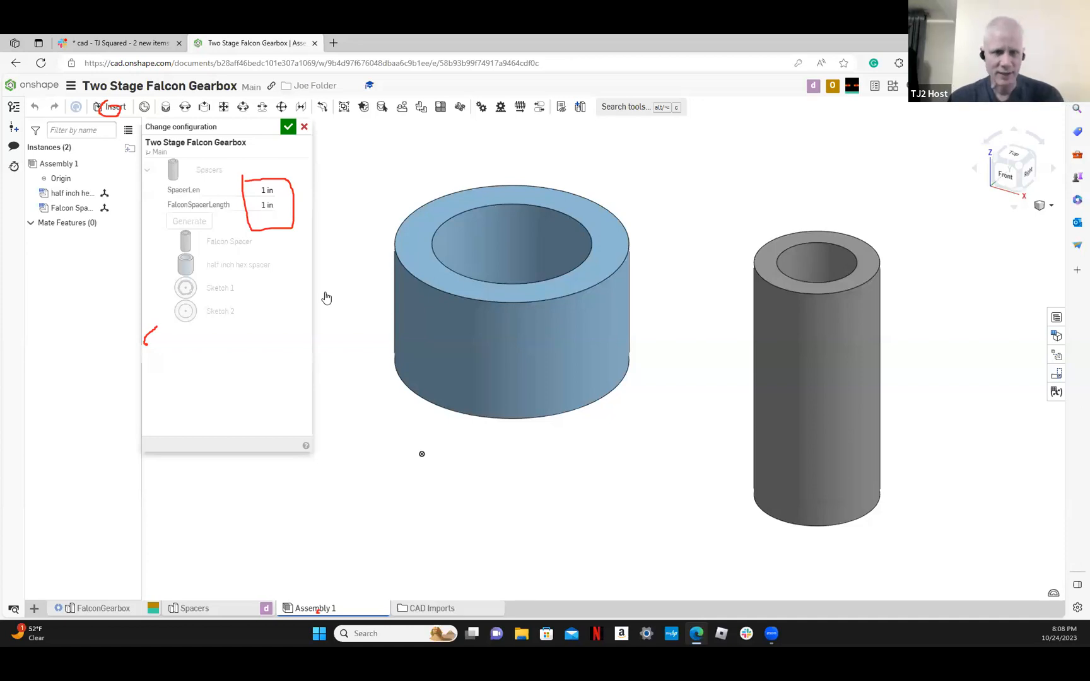
{"action": "left_click", "coordinate": [287, 127]}
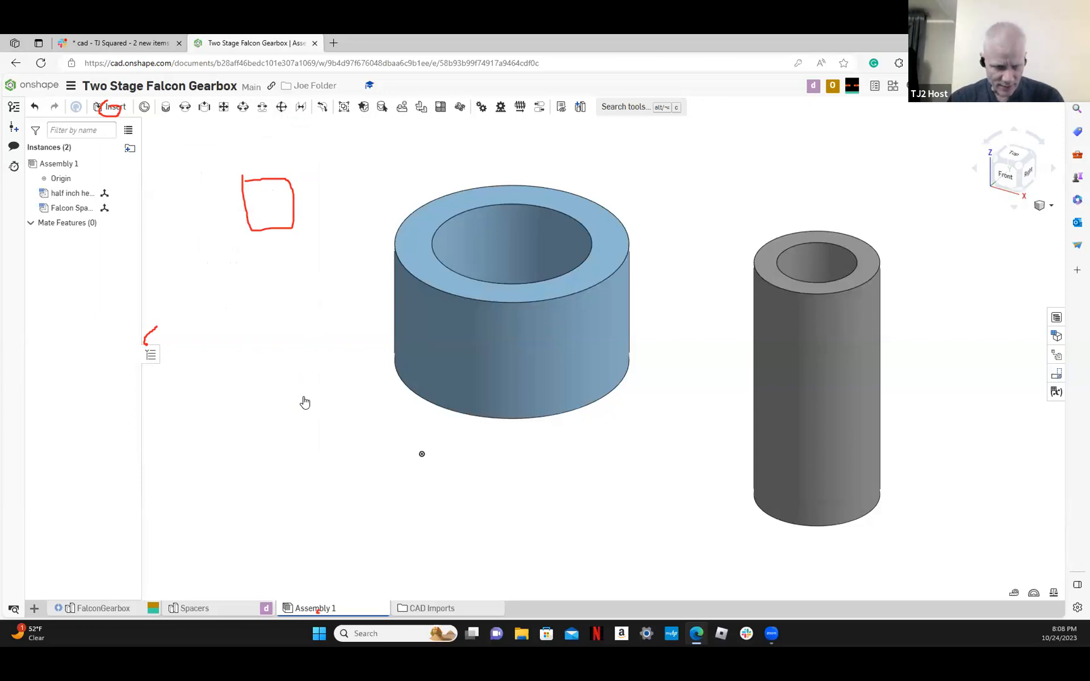
Rename the Spacers part studio as Falcon Spacer
{"action": "left_click", "coordinate": [220, 607]}
{"action": "right_click", "coordinate": [220, 607]}
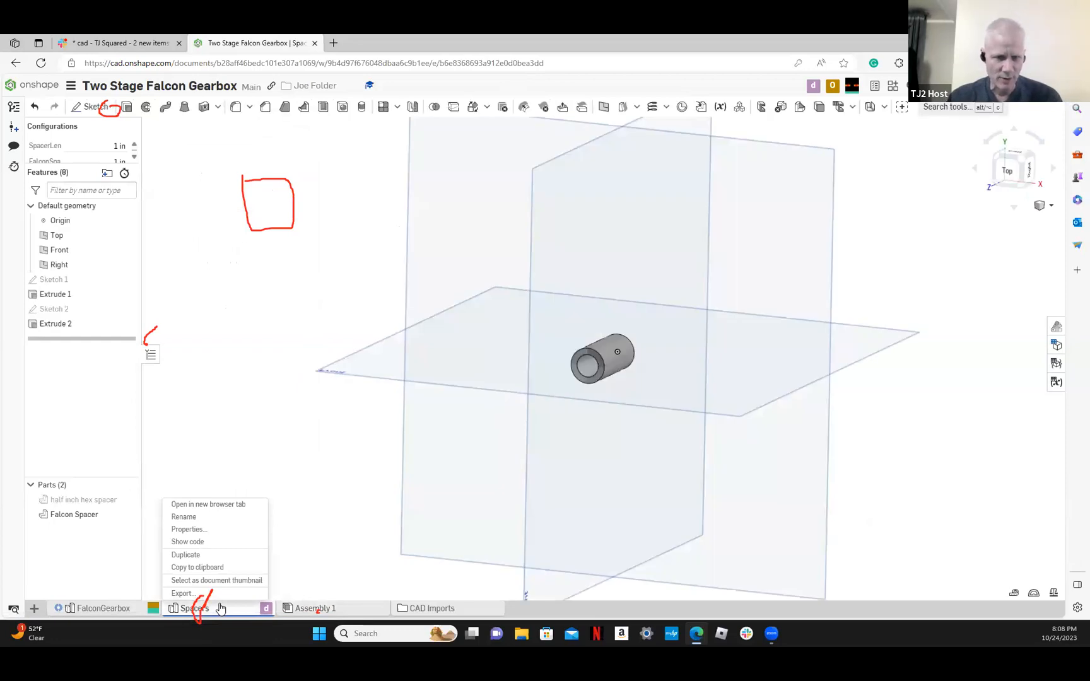
{"action": "left_click", "coordinate": [247, 521]}
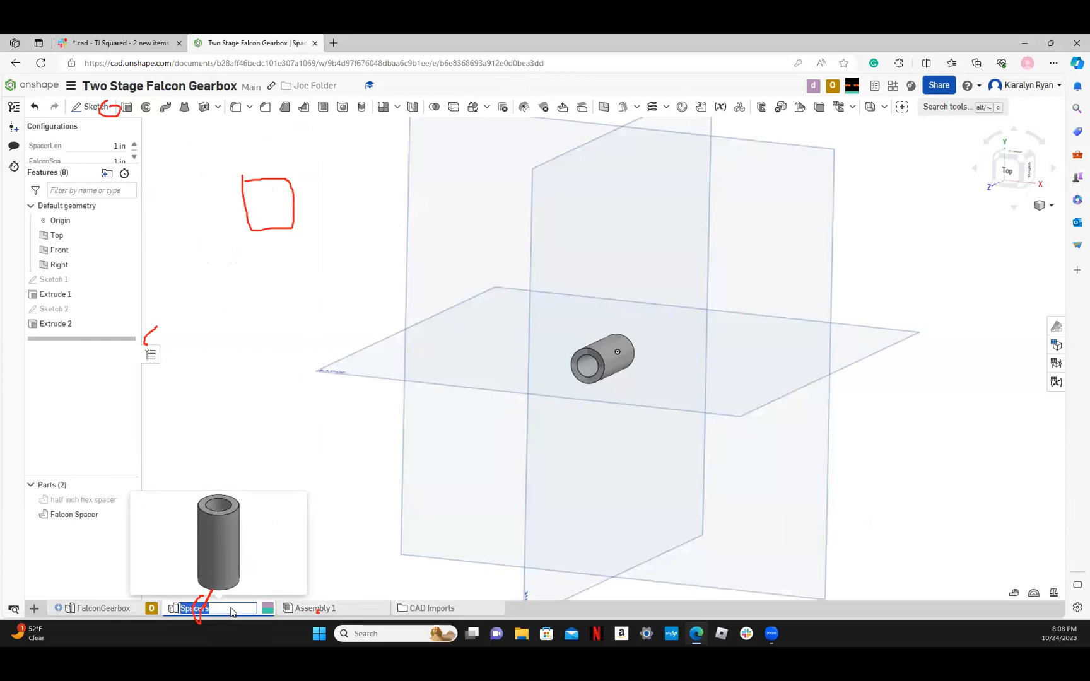
{"action": "type", "text": "Falcon Space"}
{"action": "key", "text": "Return"}
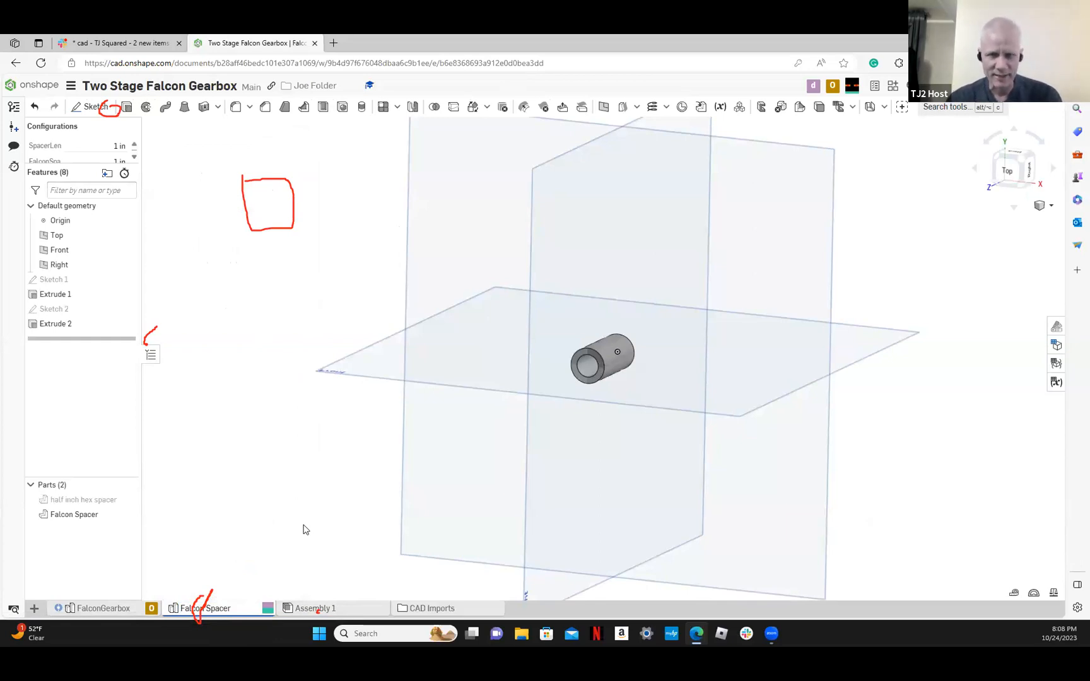
Duplicate the Falcon Spacer part studio and rename the copy as Hex Spacer
{"action": "right_click", "coordinate": [228, 607]}
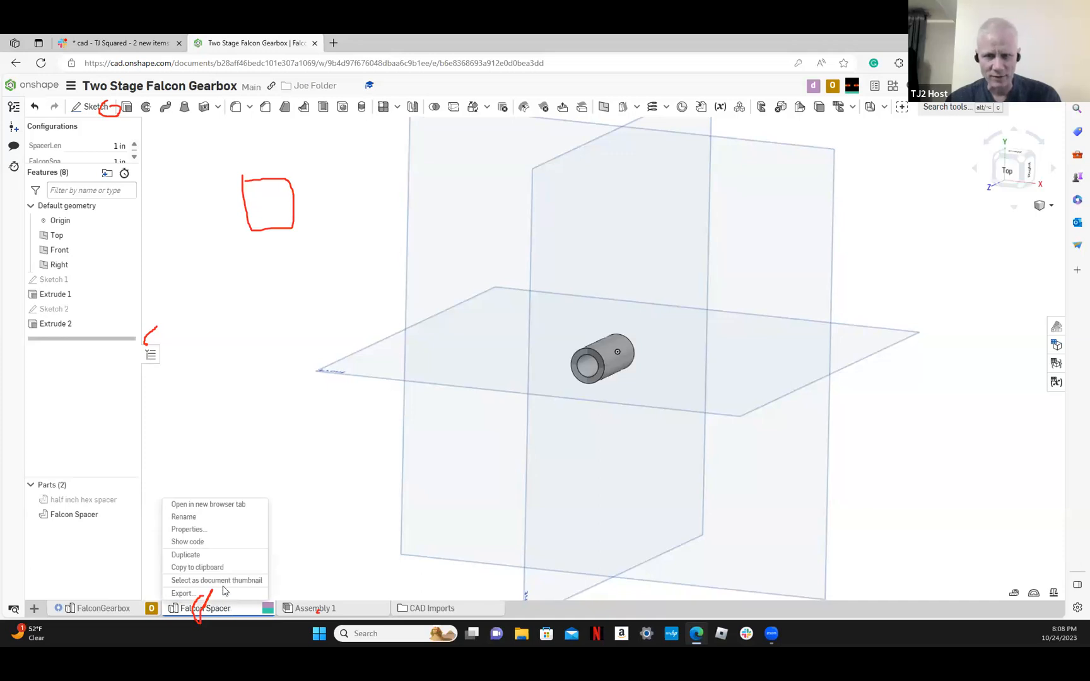
{"action": "left_click", "coordinate": [195, 556]}
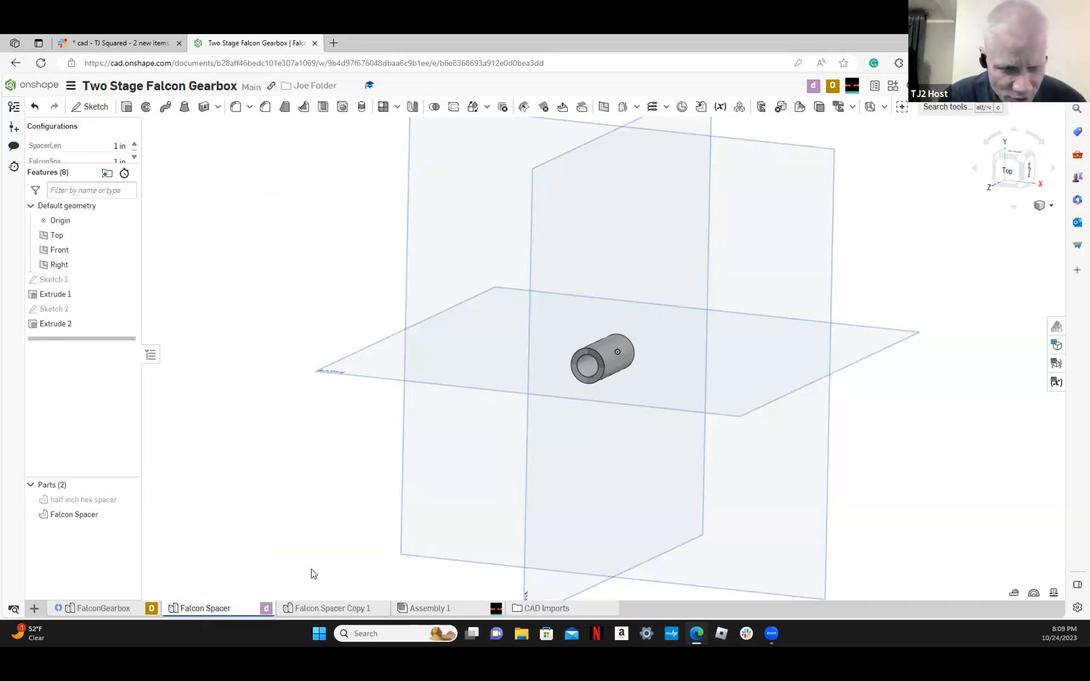
{"action": "right_click", "coordinate": [332, 609]}
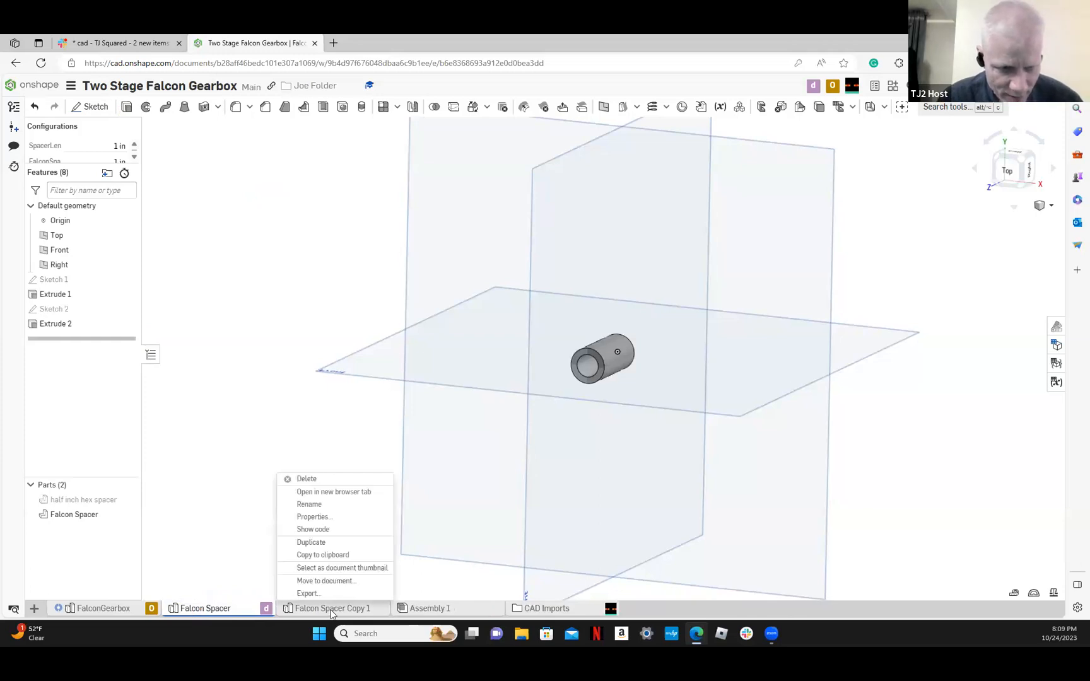
{"action": "left_click", "coordinate": [308, 505]}
{"action": "key", "text": "BackSpace"}
{"action": "type", "text": "H"}
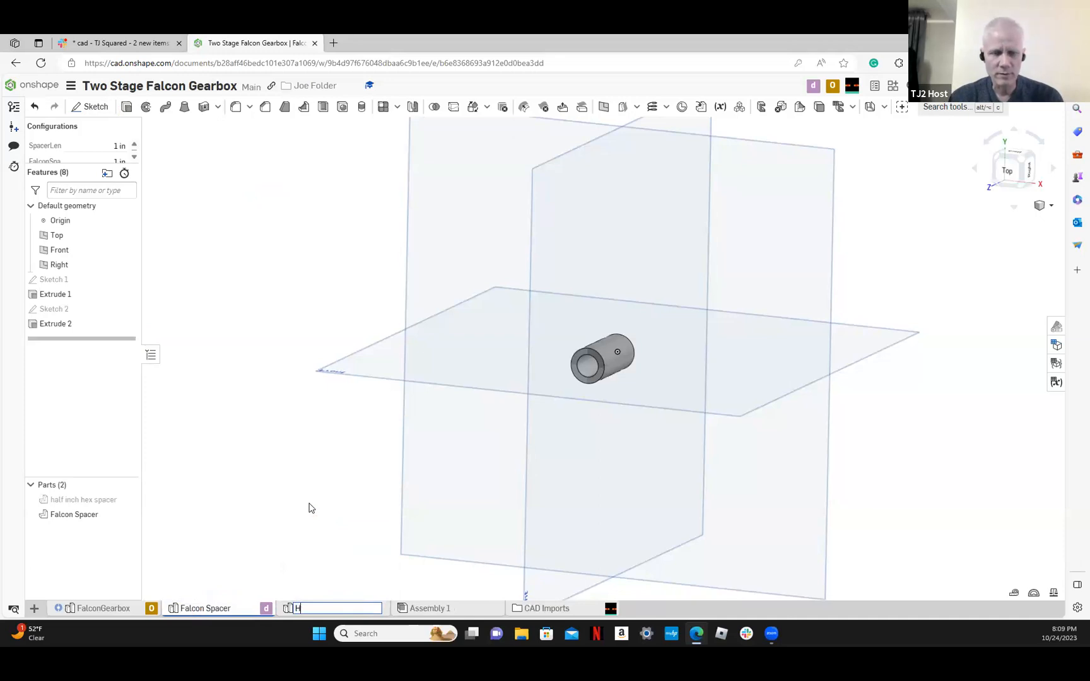
{"action": "type", "text": "ex Spacer"}
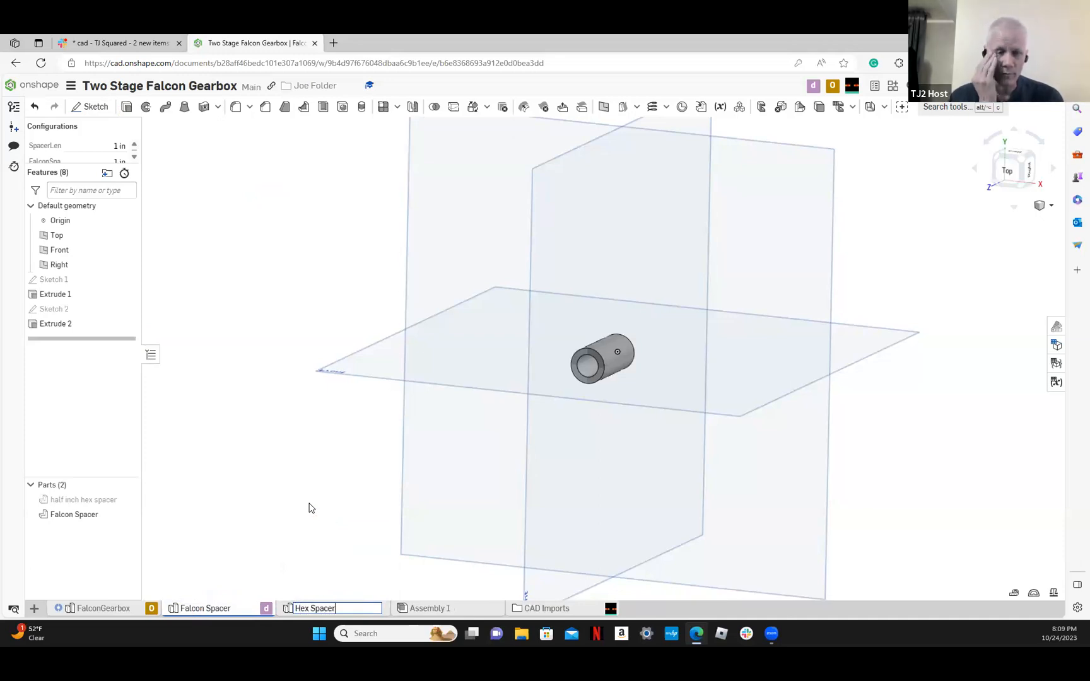
{"action": "key", "text": "Return"}
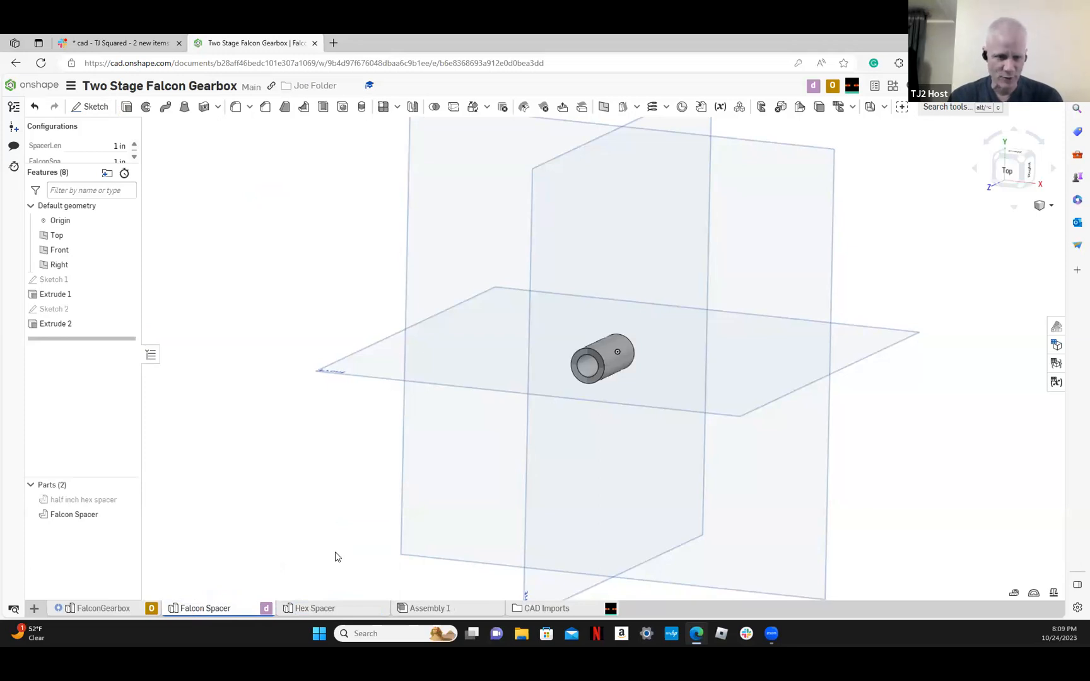
In the Hex Spacer studio, delete Sketch 2 and Extrude 2, and show the half inch hex spacer part
{"action": "left_click", "coordinate": [317, 608]}
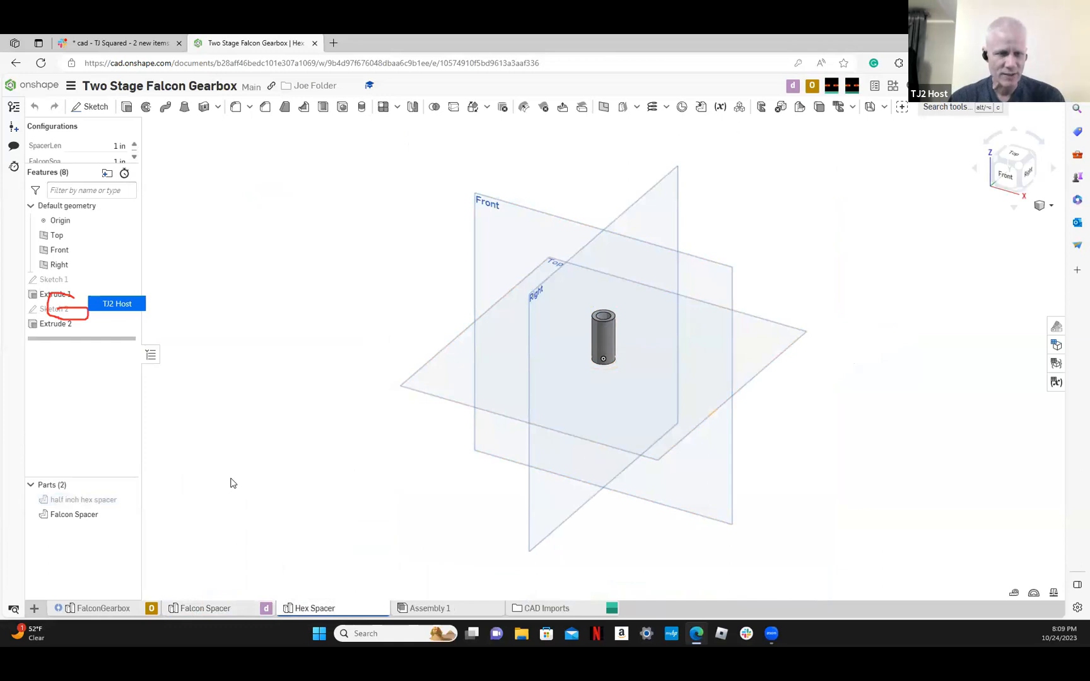
{"action": "right_click", "coordinate": [87, 313]}
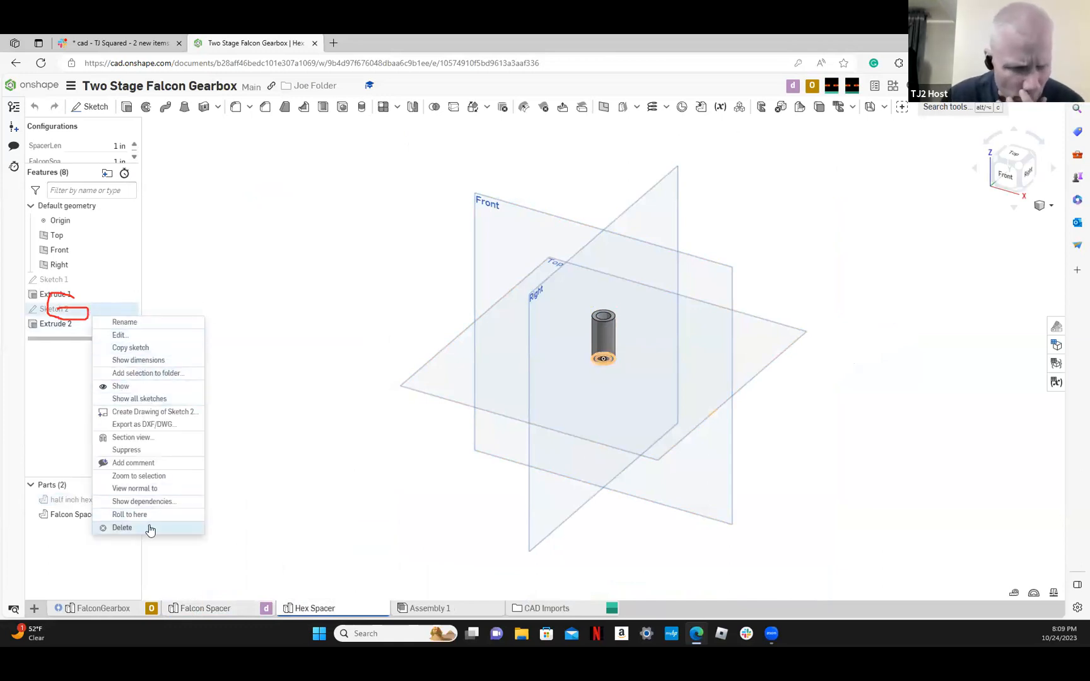
{"action": "left_click", "coordinate": [150, 530]}
{"action": "right_click", "coordinate": [78, 309]}
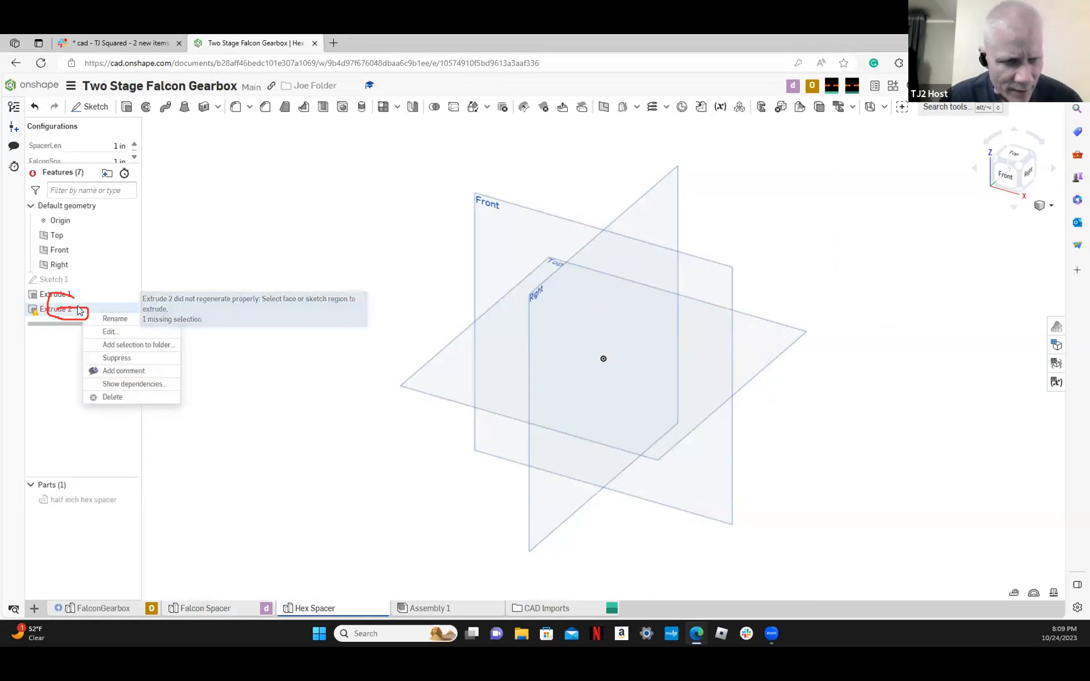
{"action": "left_click", "coordinate": [108, 398]}
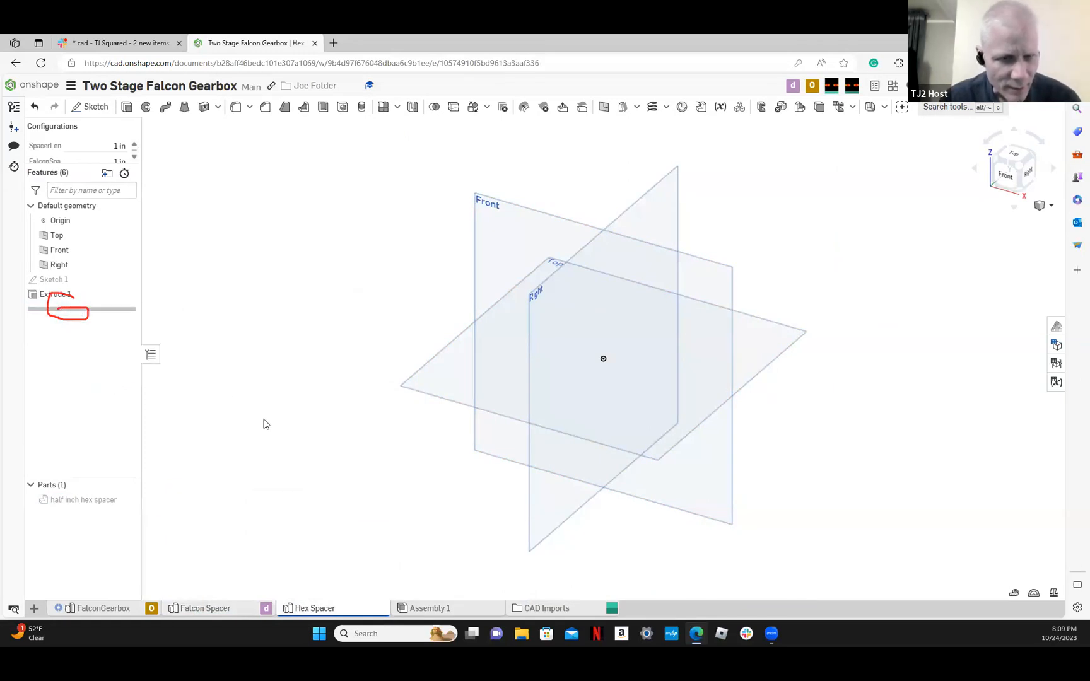
{"action": "left_click", "coordinate": [128, 499]}
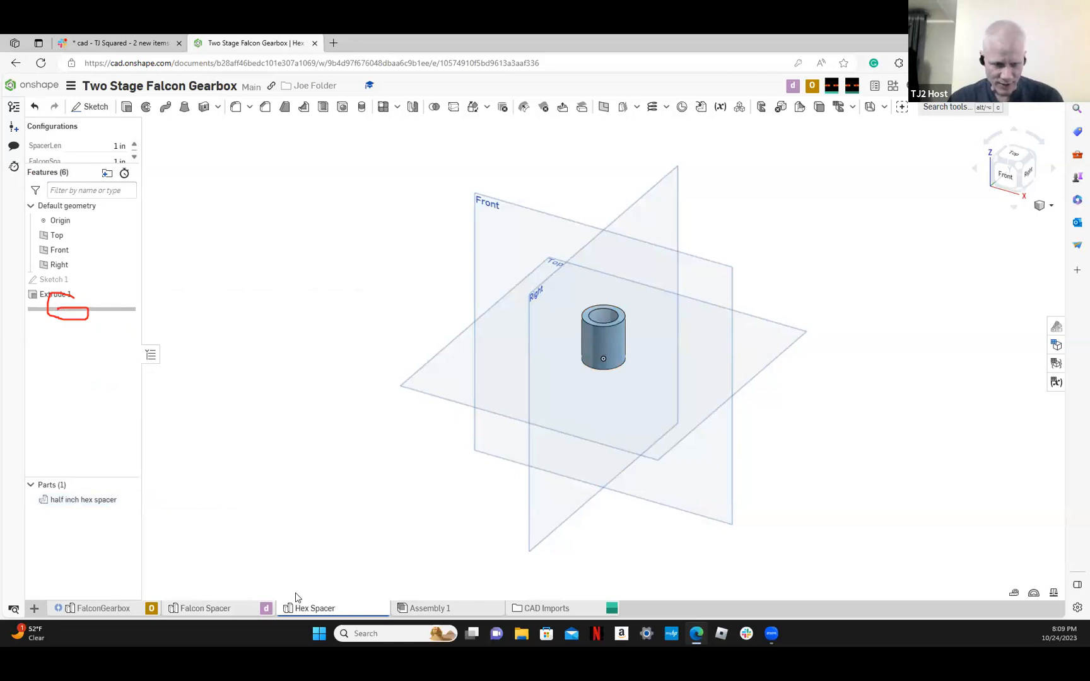
In the Falcon Spacer studio, delete Sketch 1 and Extrude 1 that form the hex spacer
{"action": "left_click", "coordinate": [240, 606]}
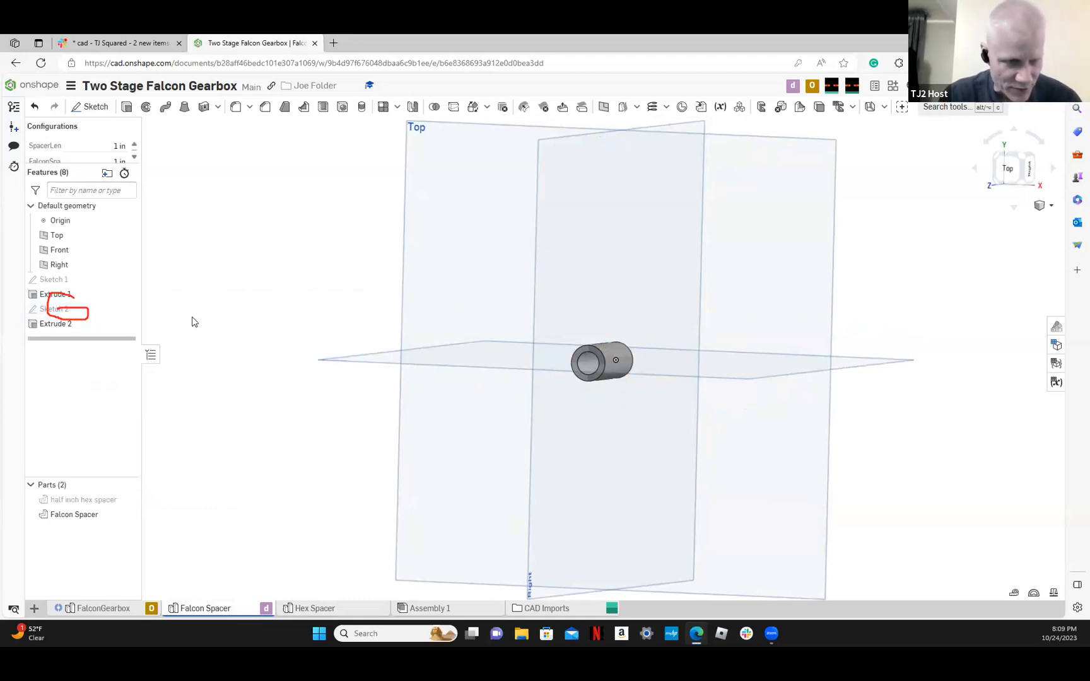
{"action": "right_click", "coordinate": [113, 282]}
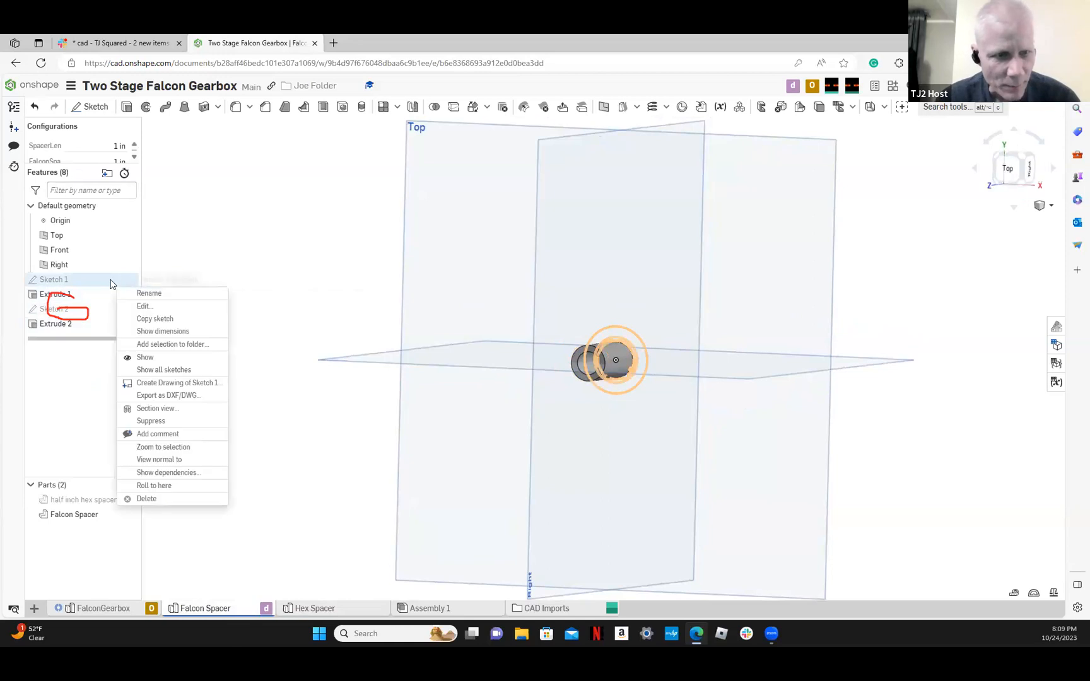
{"action": "left_click", "coordinate": [173, 498]}
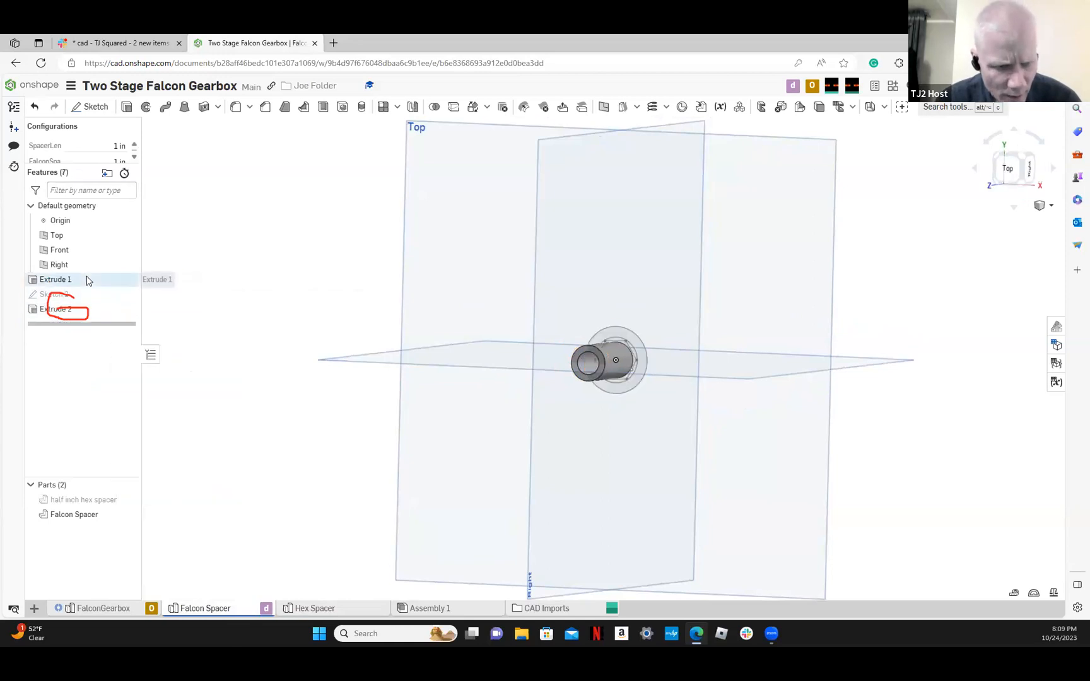
{"action": "right_click", "coordinate": [87, 281]}
{"action": "left_click", "coordinate": [134, 382]}
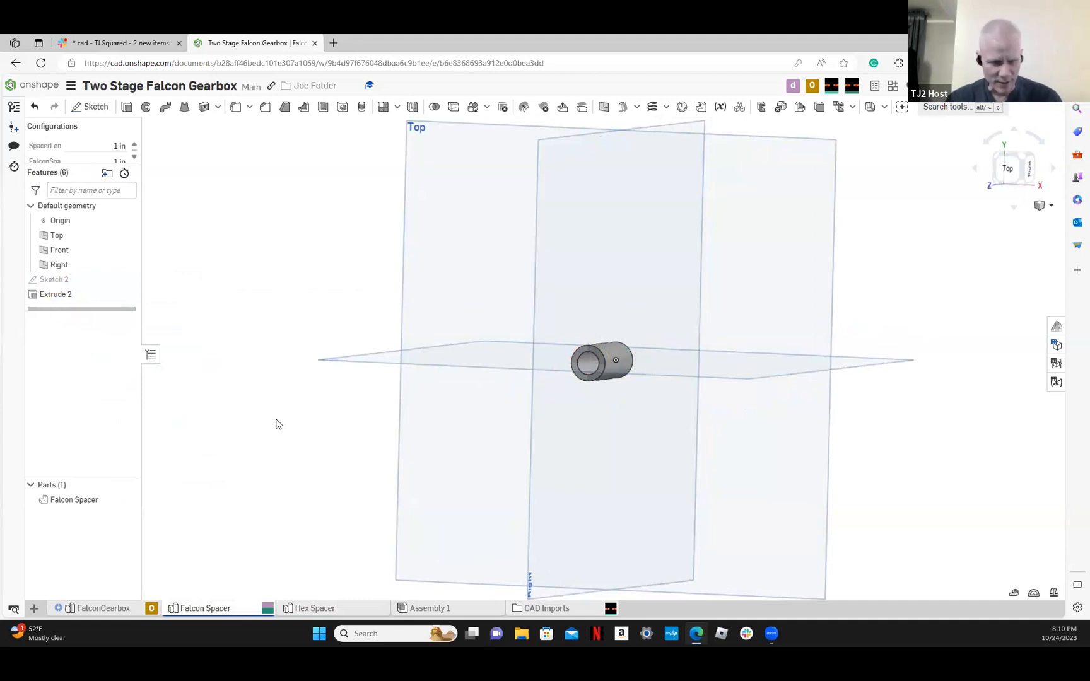
{"action": "right_click_drag", "start_coordinate": [283, 422], "coordinate": [283, 435]}
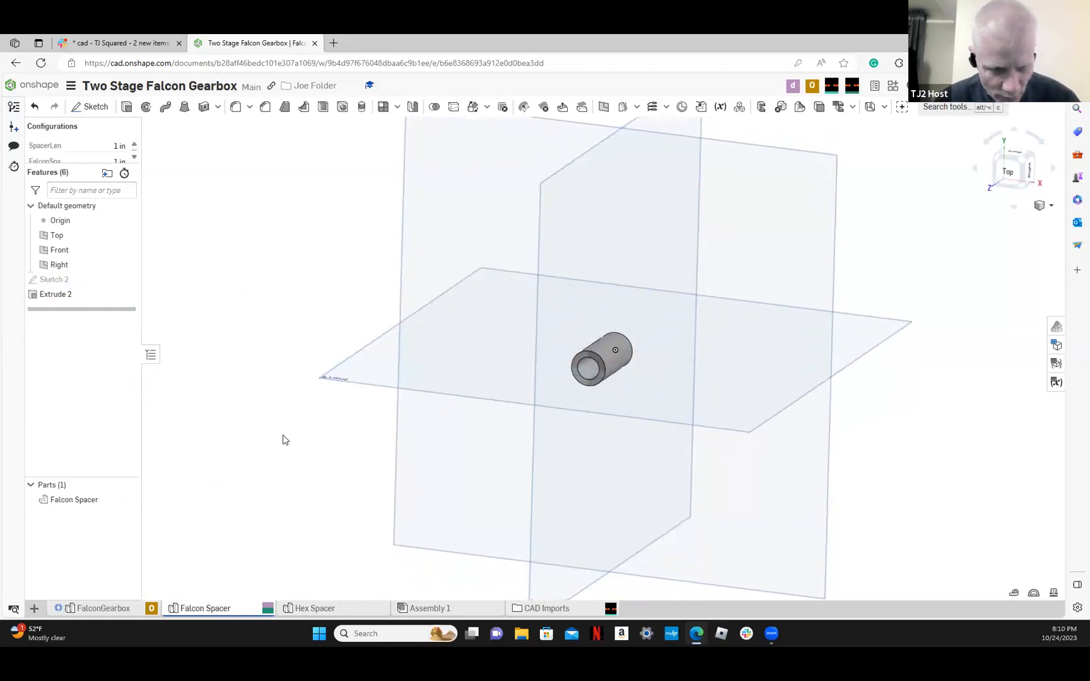
Open Assembly 1, which contains the hex and Falcon spacer instances
{"action": "left_click", "coordinate": [423, 610]}
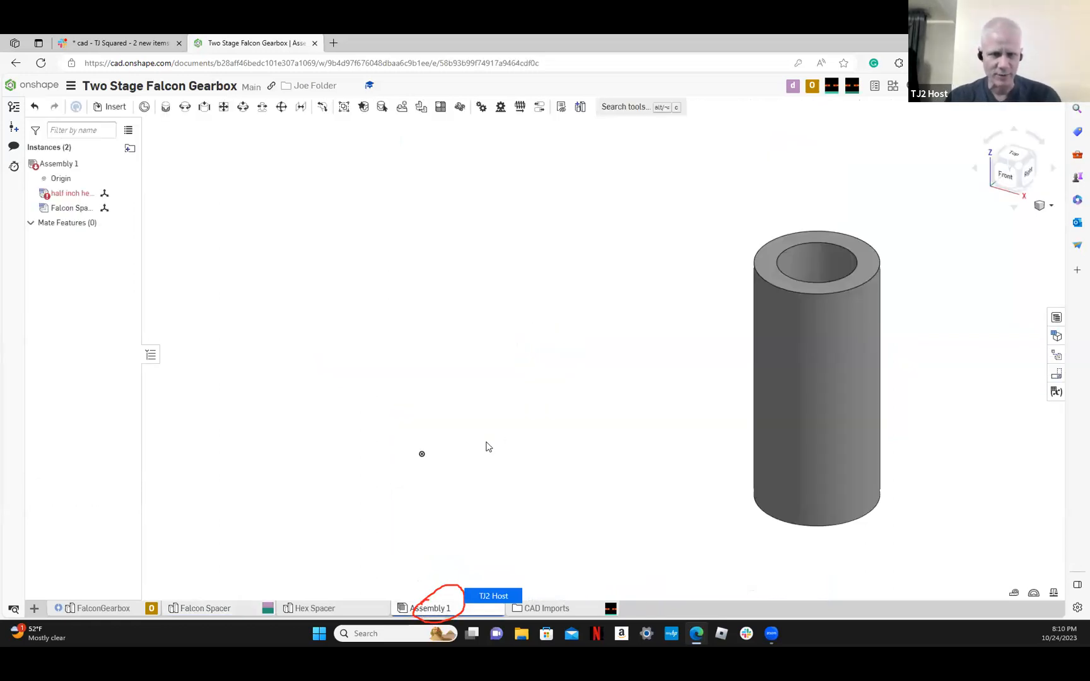
{"action": "scroll", "coordinate": [506, 432], "scroll_direction": "down", "scroll_amount": 4}
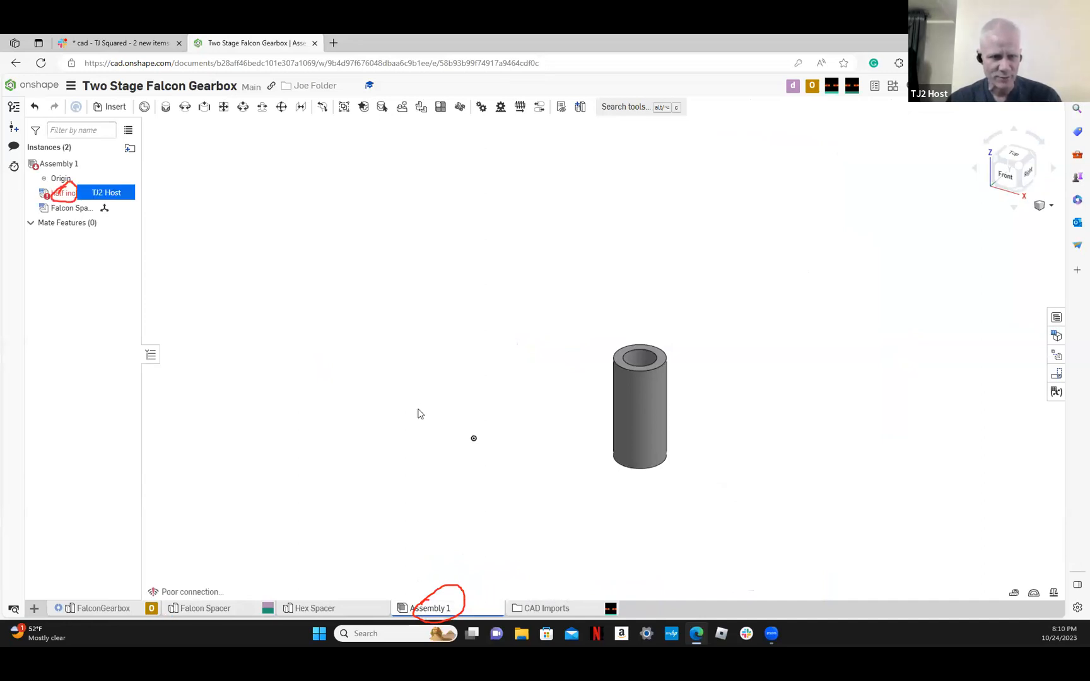
Try to replace the broken half inch hex spacer instance with the part from the Hex Spacer studio
{"action": "right_click", "coordinate": [67, 198]}
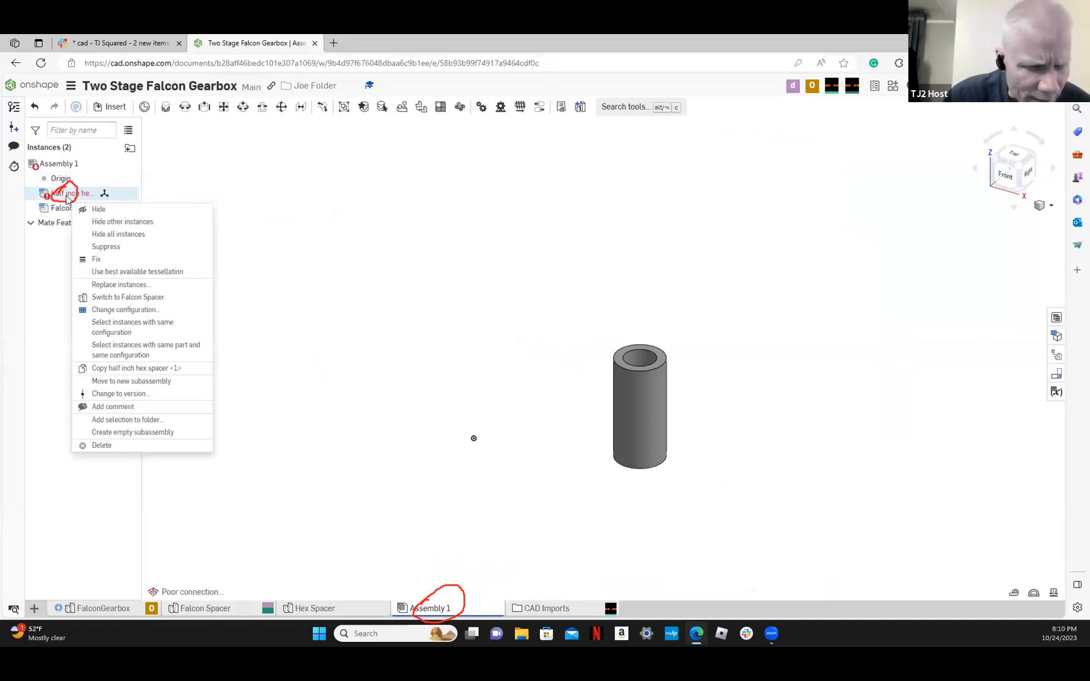
{"action": "left_click", "coordinate": [161, 285]}
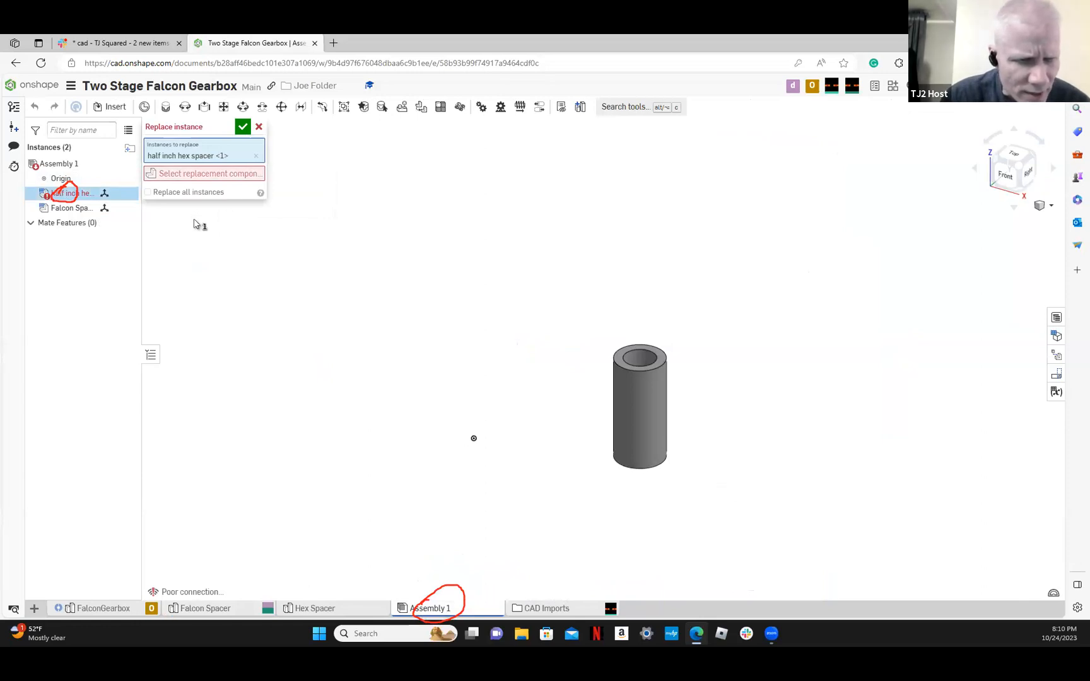
{"action": "left_click", "coordinate": [234, 176]}
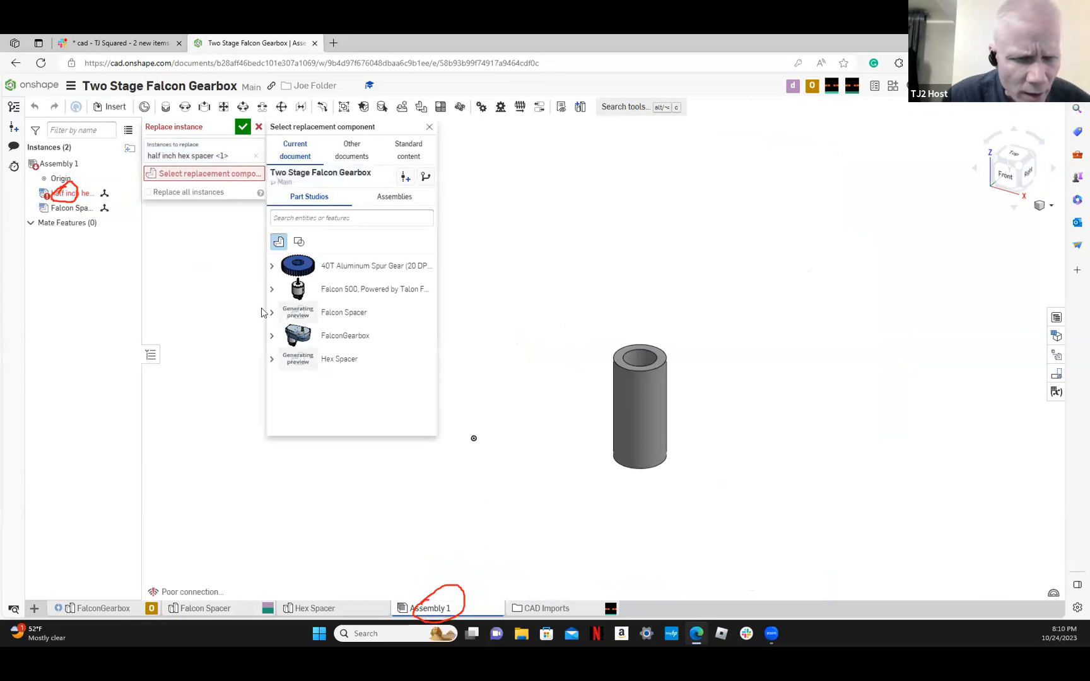
{"action": "left_click", "coordinate": [271, 360]}
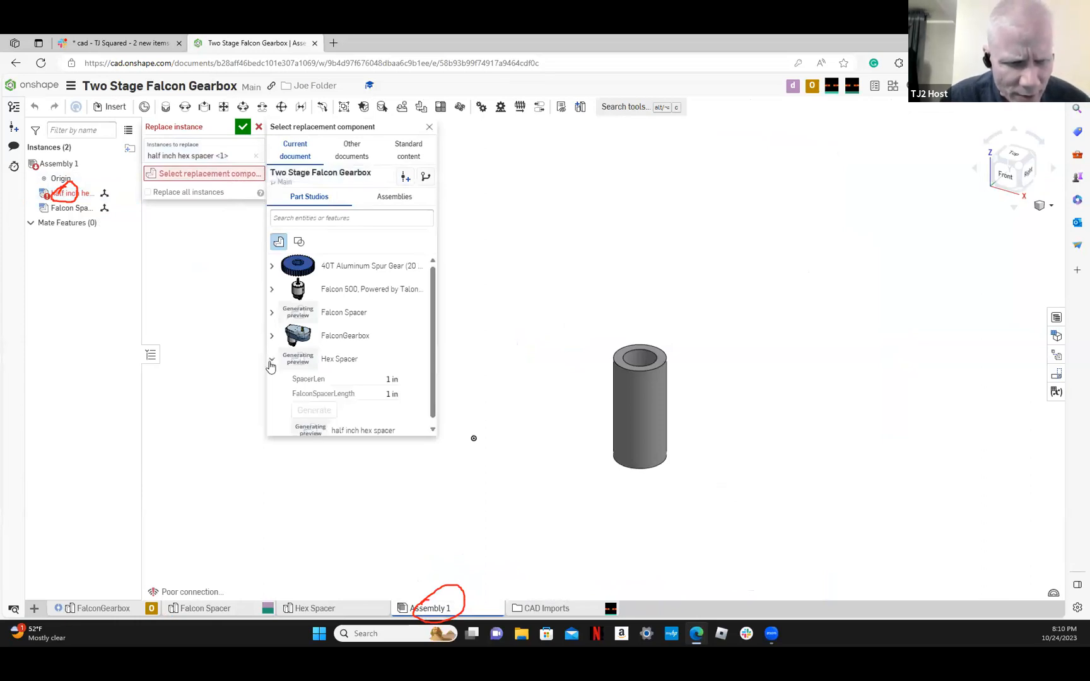
{"action": "scroll", "coordinate": [277, 372], "scroll_direction": "down", "scroll_amount": 1}
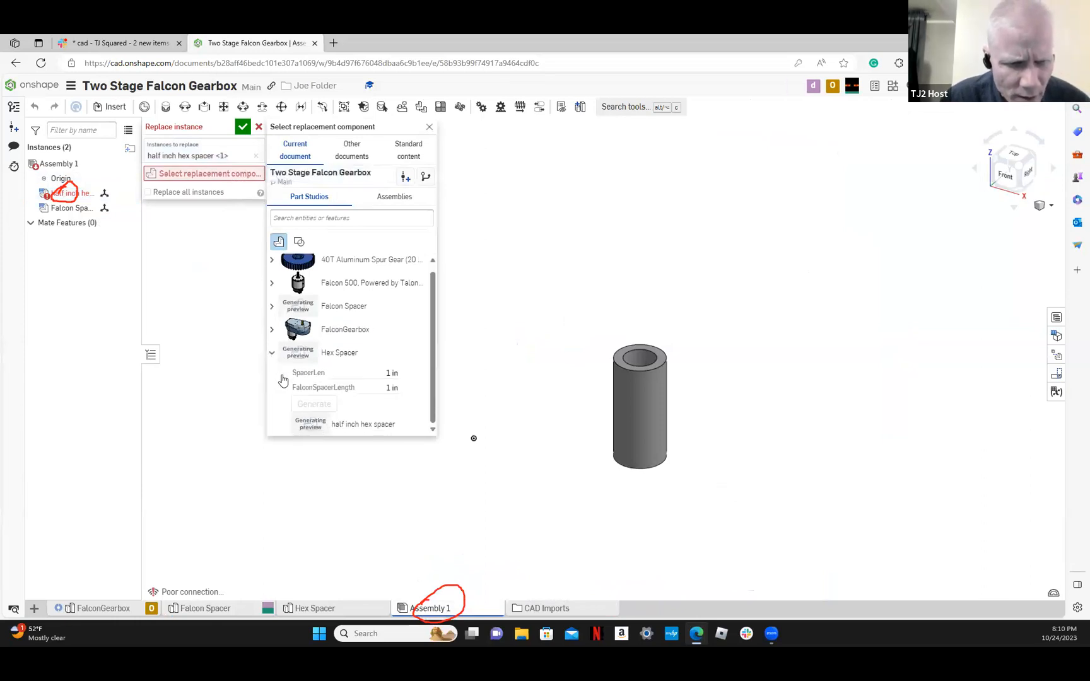
{"action": "left_click", "coordinate": [357, 426]}
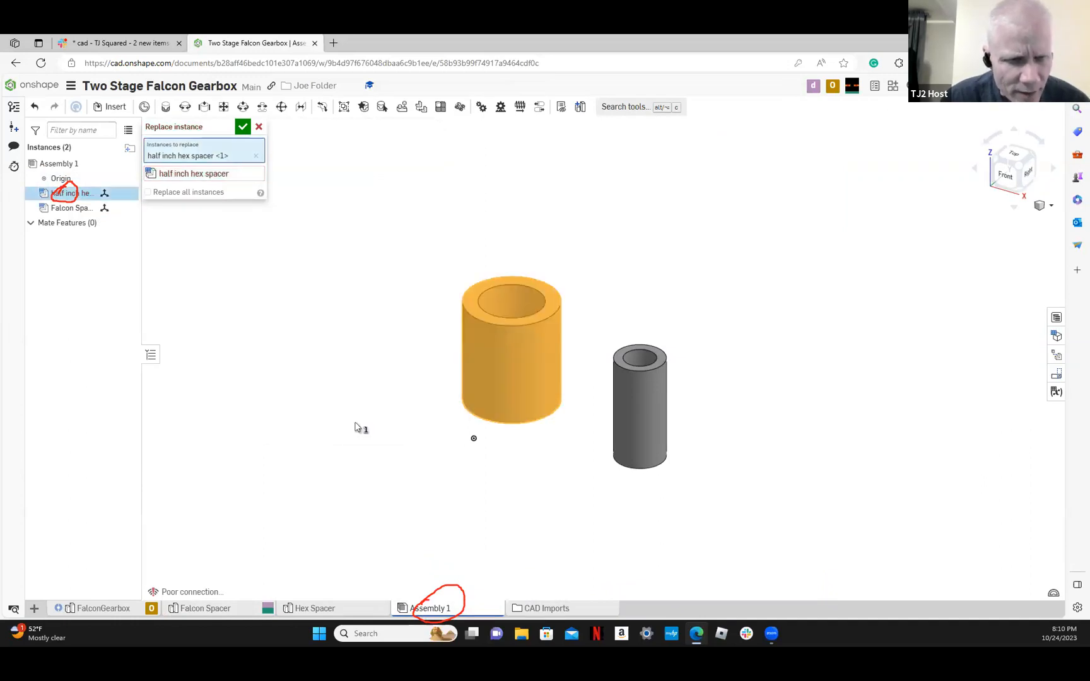
{"action": "left_click", "coordinate": [487, 395]}
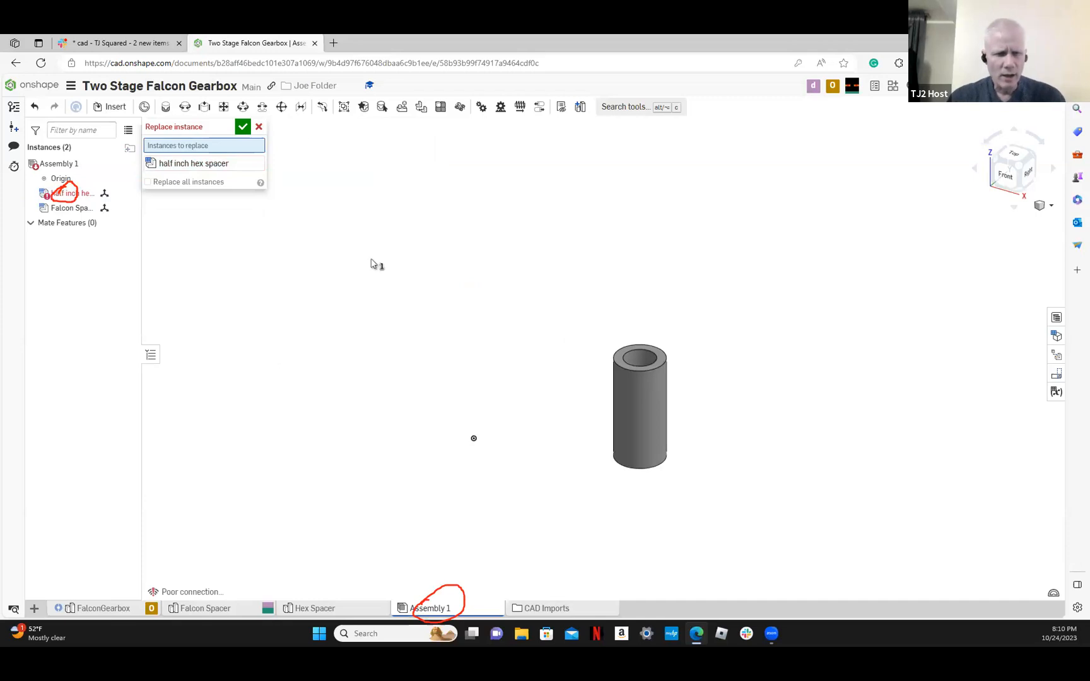
{"action": "left_click", "coordinate": [245, 130]}
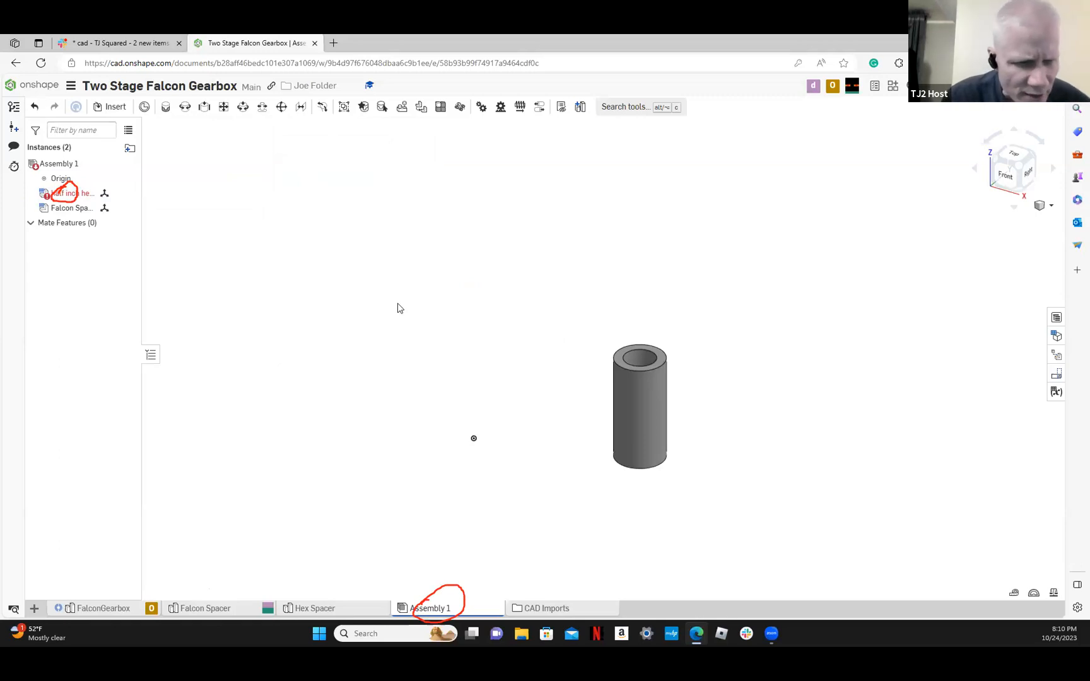
Replace the broken half inch hex spacer instance with the half inch hex spacer from the Hex Spacer part studio
{"action": "right_click", "coordinate": [78, 194]}
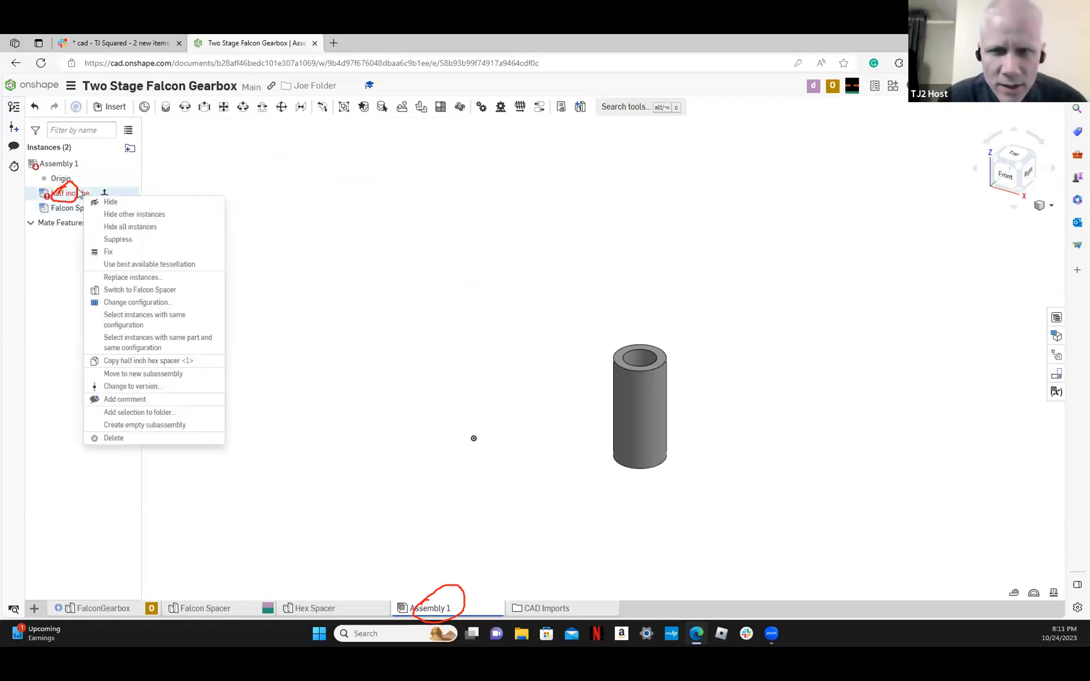
{"action": "left_click", "coordinate": [180, 277]}
{"action": "left_click", "coordinate": [207, 175]}
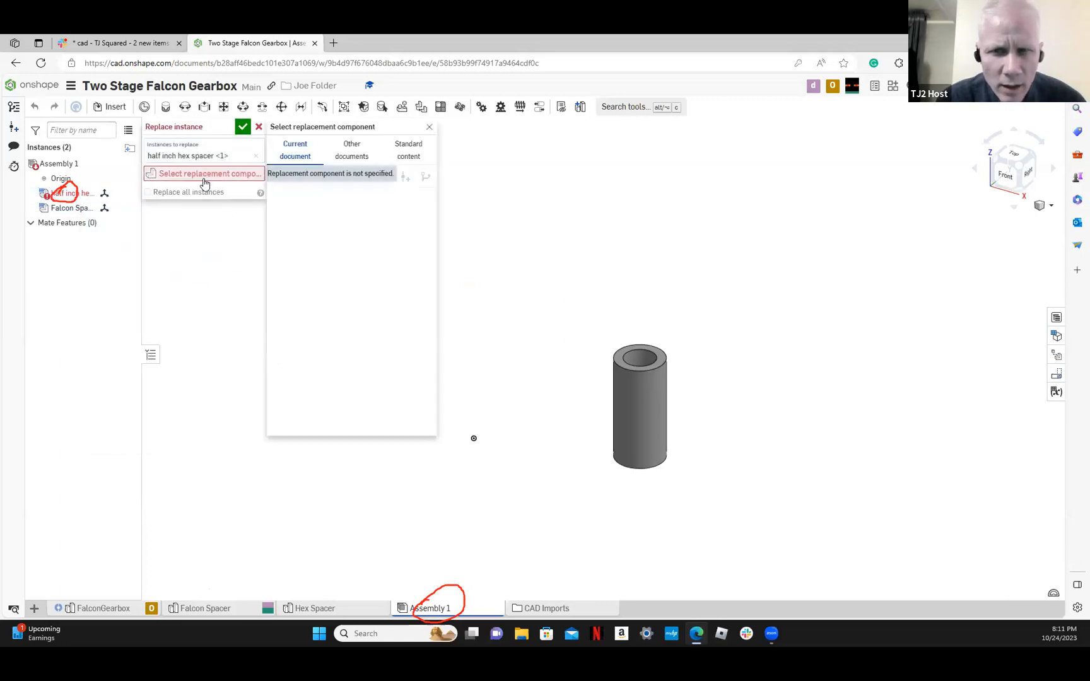
{"action": "left_click", "coordinate": [272, 359]}
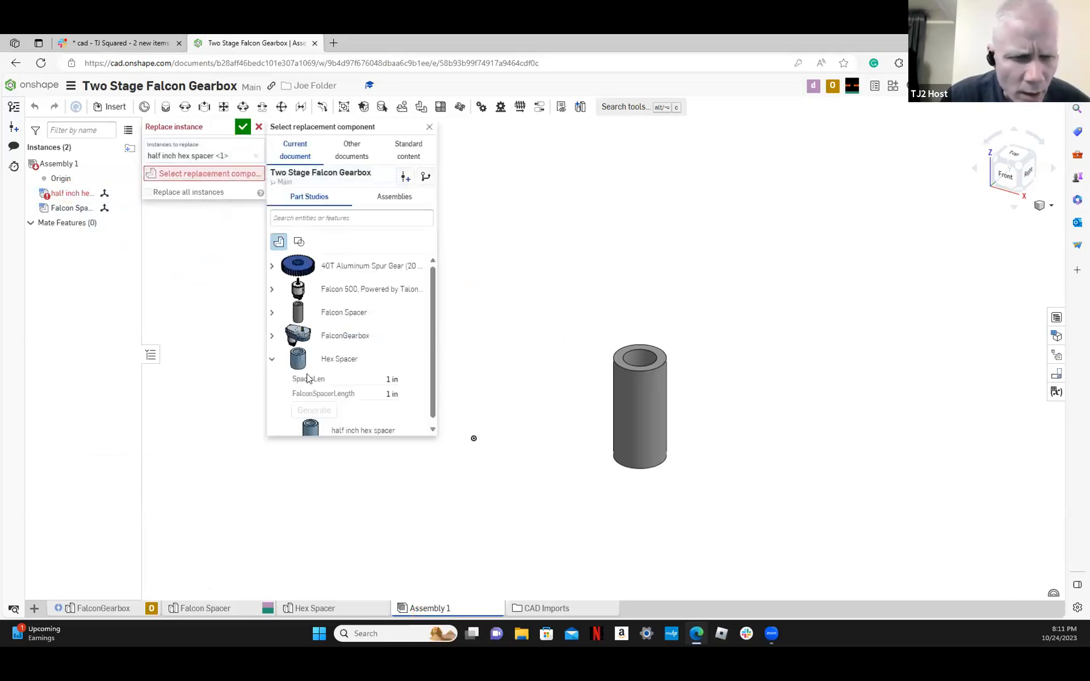
{"action": "left_click", "coordinate": [321, 425]}
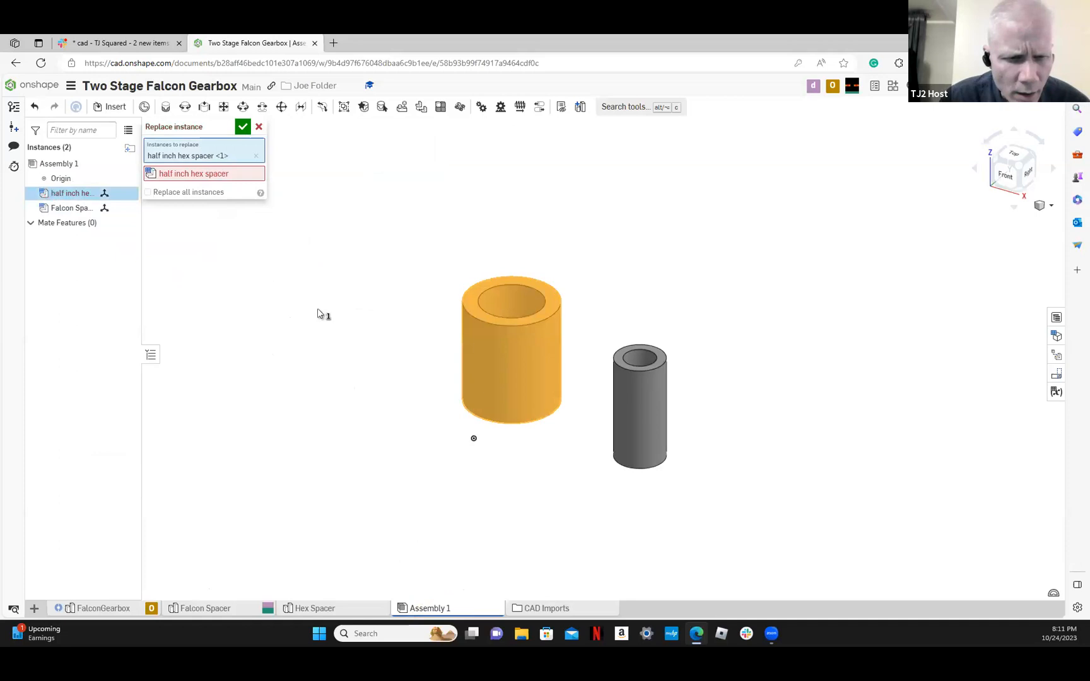
{"action": "left_click", "coordinate": [243, 127]}
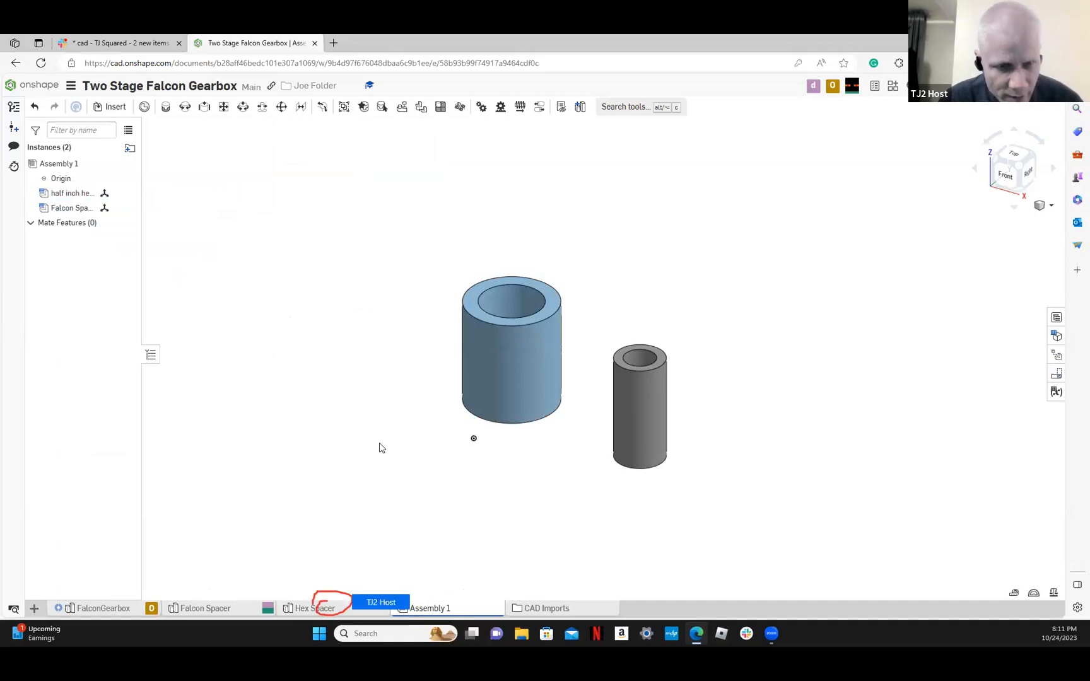
In the Hex Spacer studio, delete the unused FalconSpacerLength configuration input
{"action": "right_click", "coordinate": [308, 611]}
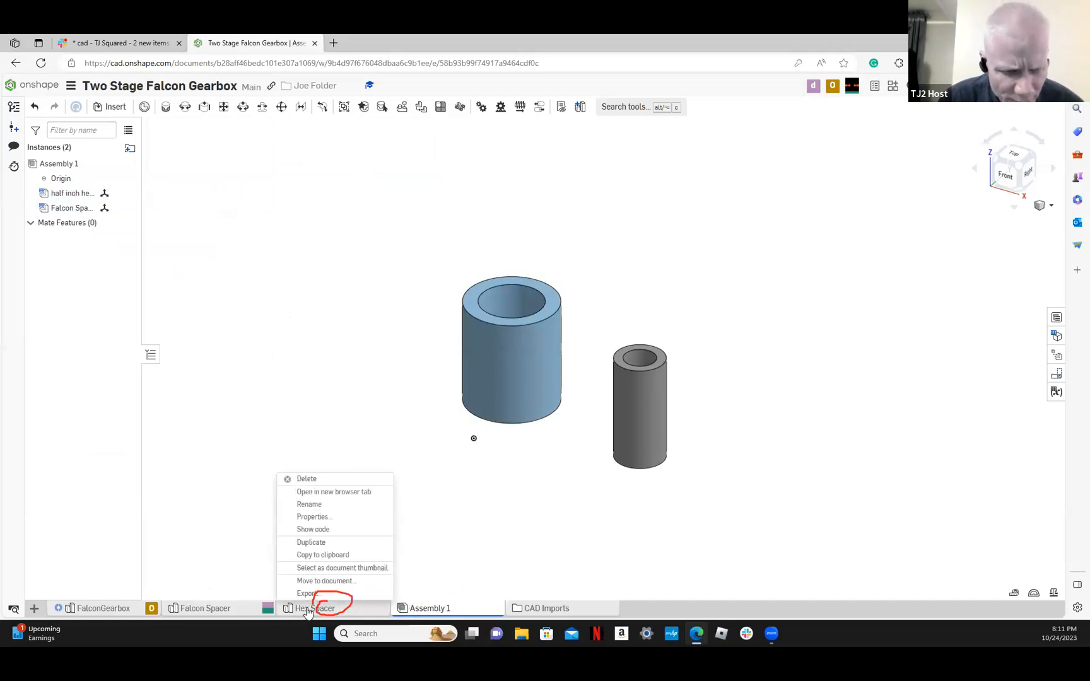
{"action": "left_click", "coordinate": [308, 612]}
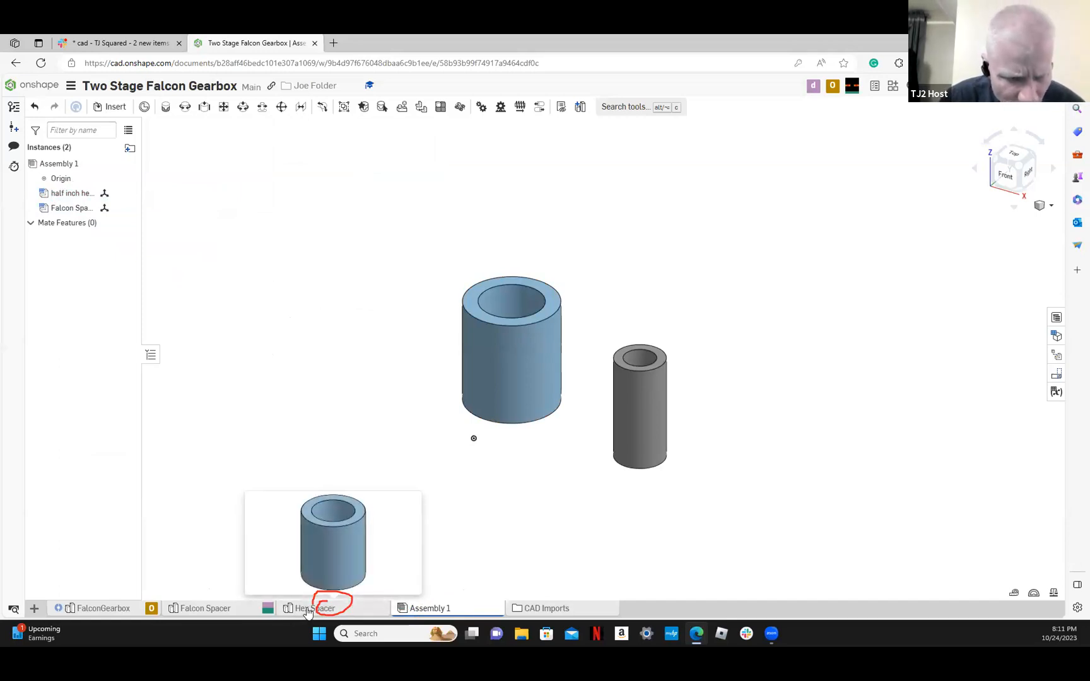
{"action": "left_click", "coordinate": [308, 610]}
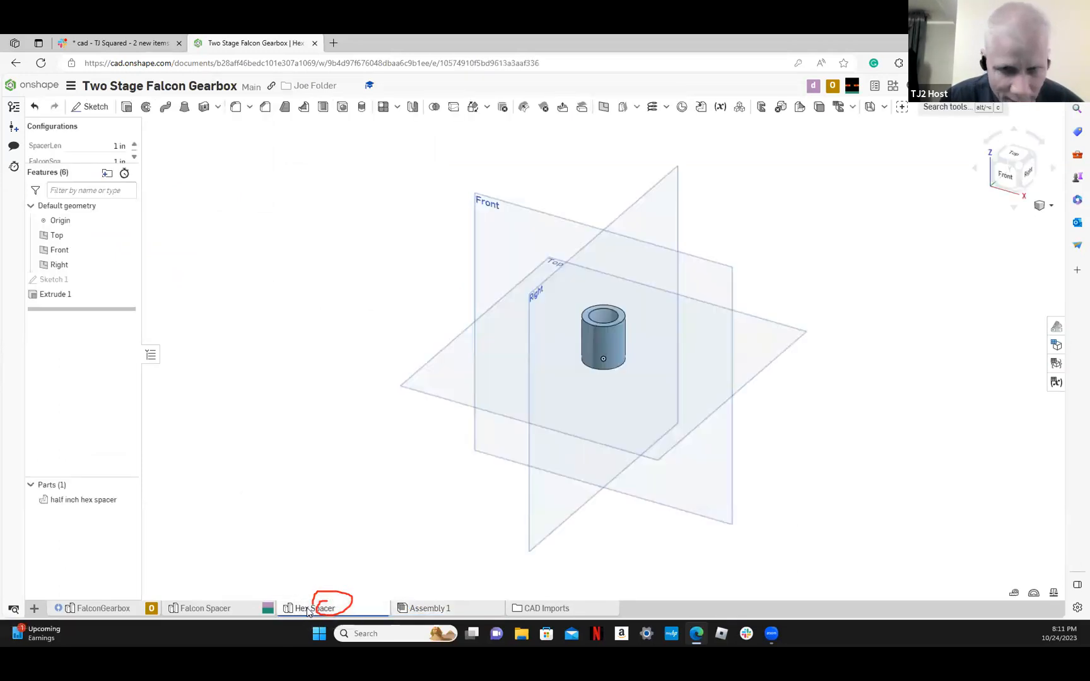
{"action": "scroll", "coordinate": [750, 306], "scroll_direction": "up", "scroll_amount": 2}
{"action": "scroll", "coordinate": [750, 306], "scroll_direction": "up", "scroll_amount": 2}
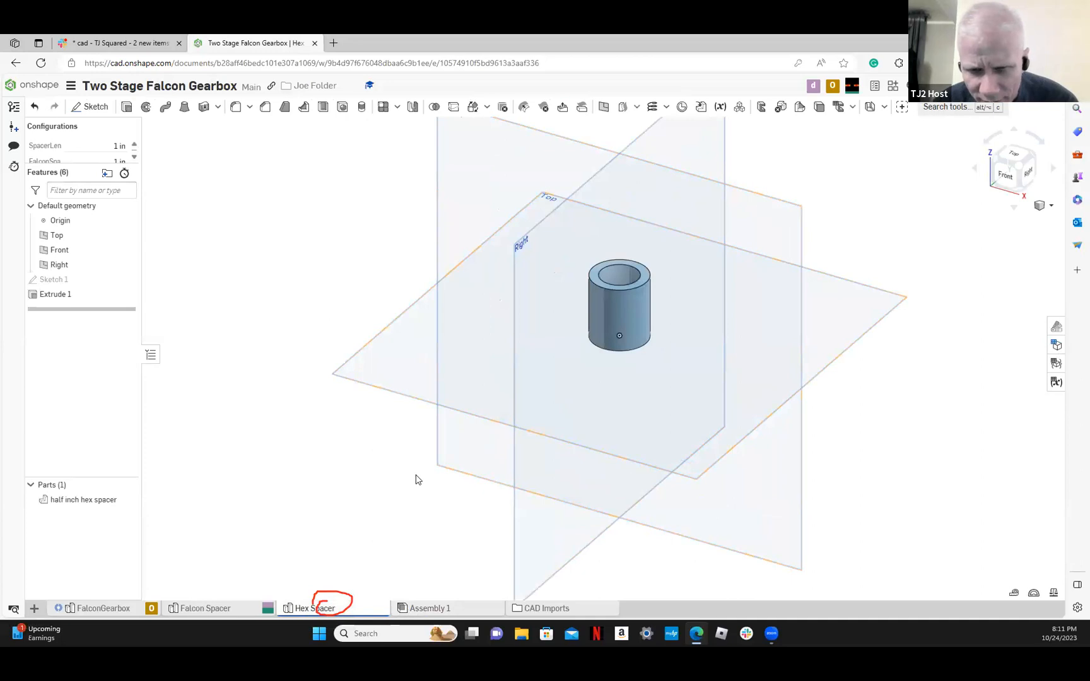
{"action": "left_click", "coordinate": [1054, 345]}
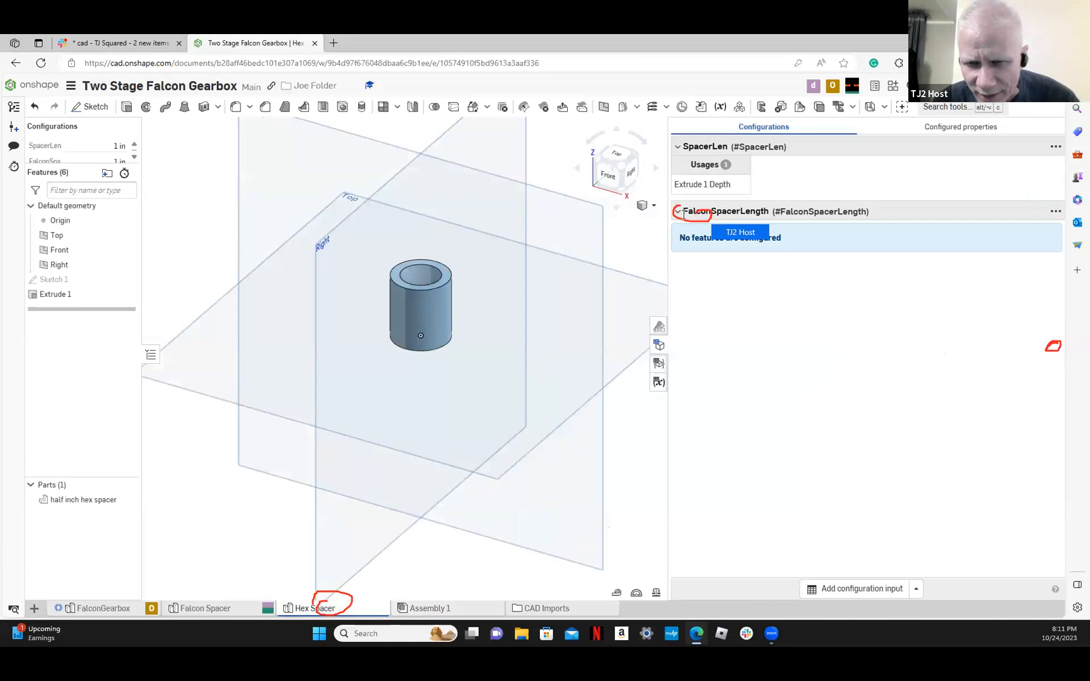
{"action": "left_click", "coordinate": [1054, 212]}
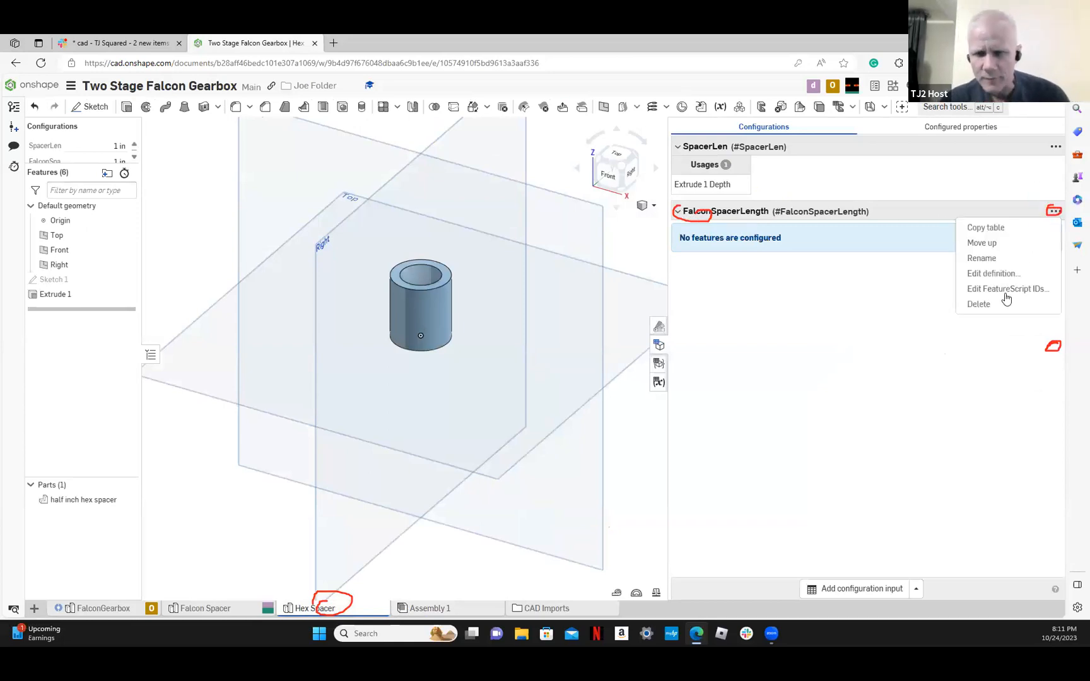
{"action": "left_click", "coordinate": [983, 304]}
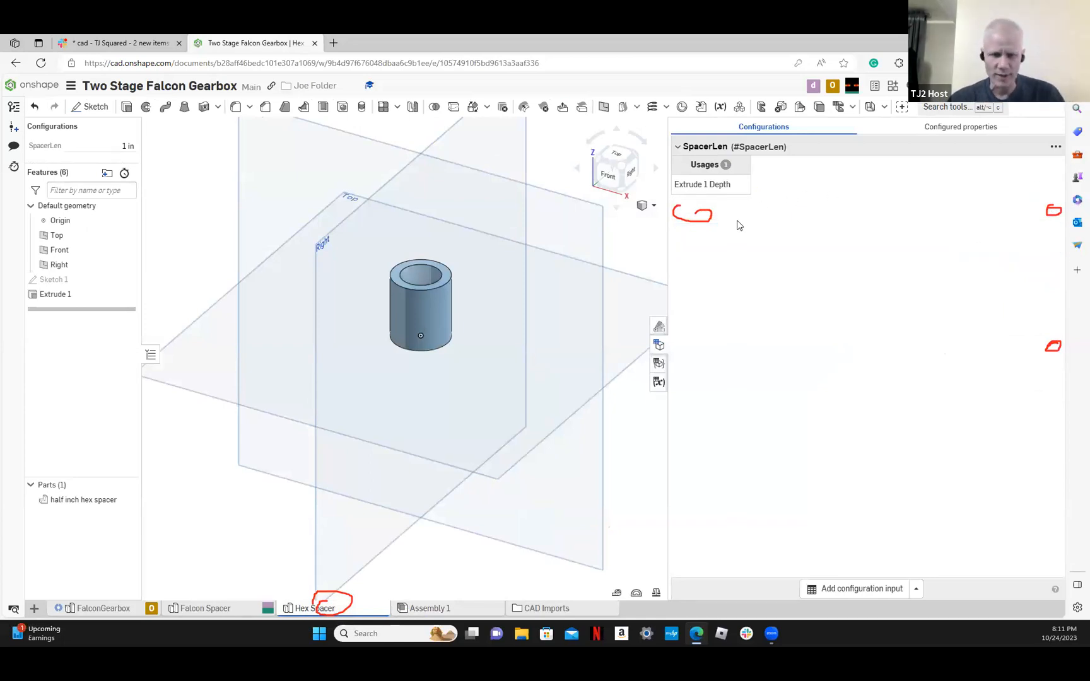
In the Falcon Spacer studio, delete the unused SpacerLen configuration input
{"action": "left_click", "coordinate": [232, 600]}
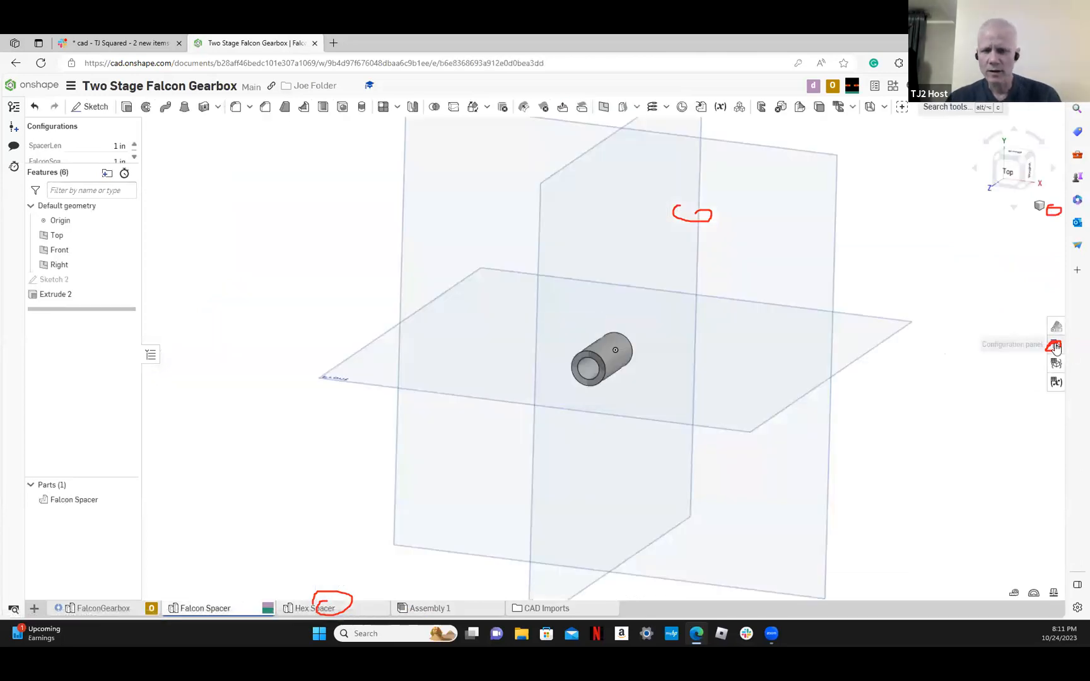
{"action": "left_click", "coordinate": [1056, 346]}
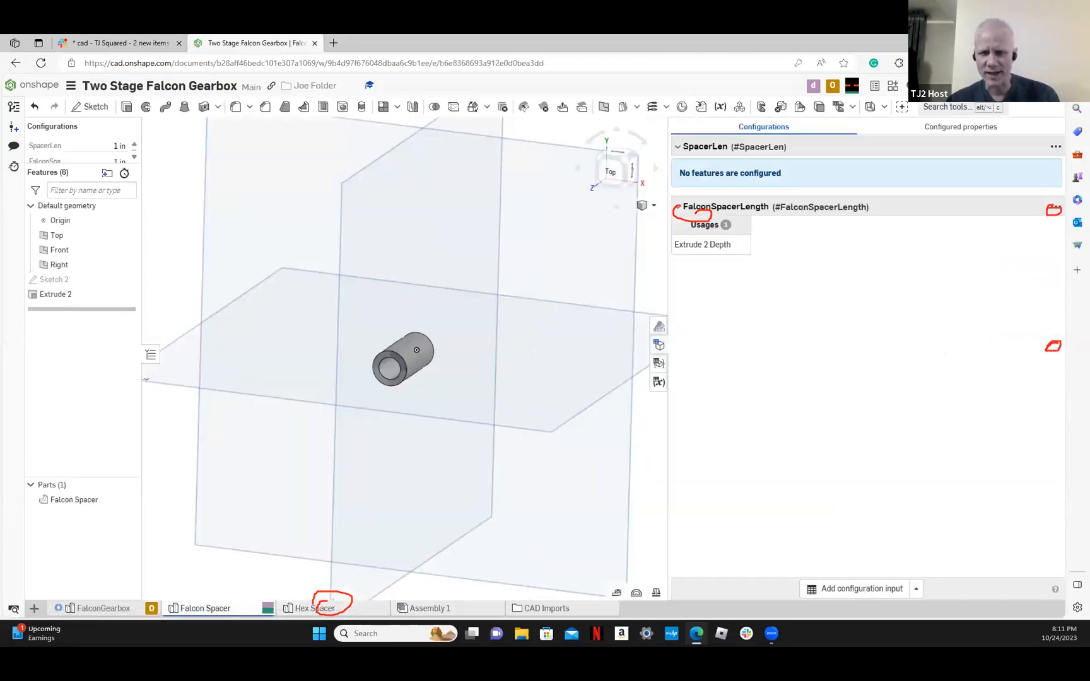
{"action": "left_click", "coordinate": [1055, 150]}
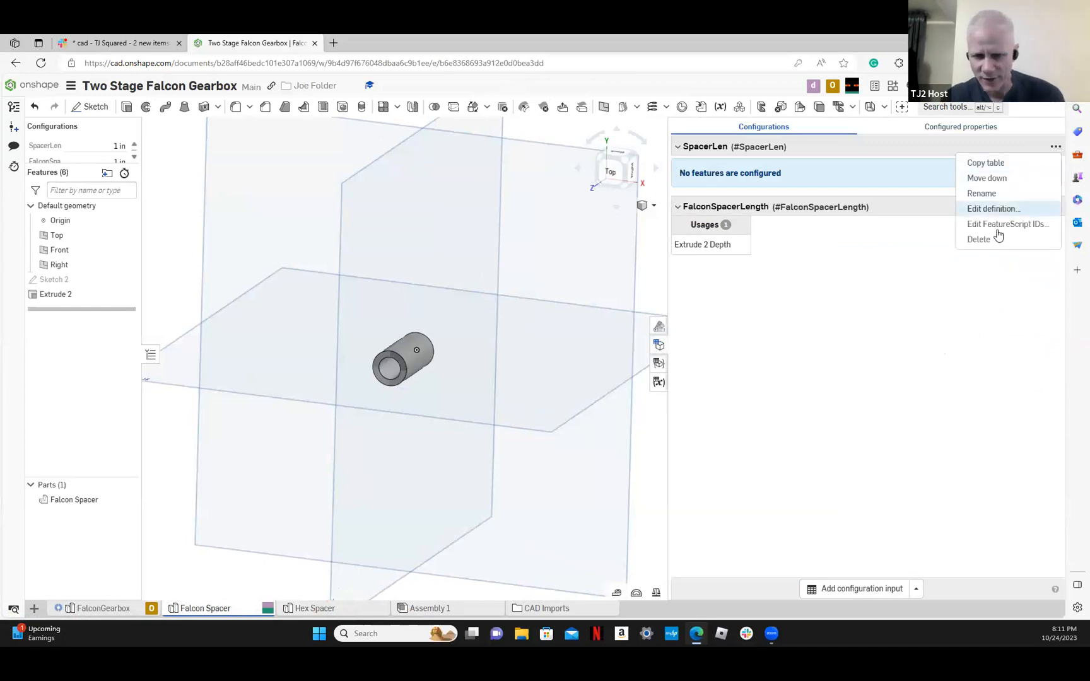
{"action": "left_click", "coordinate": [980, 239]}
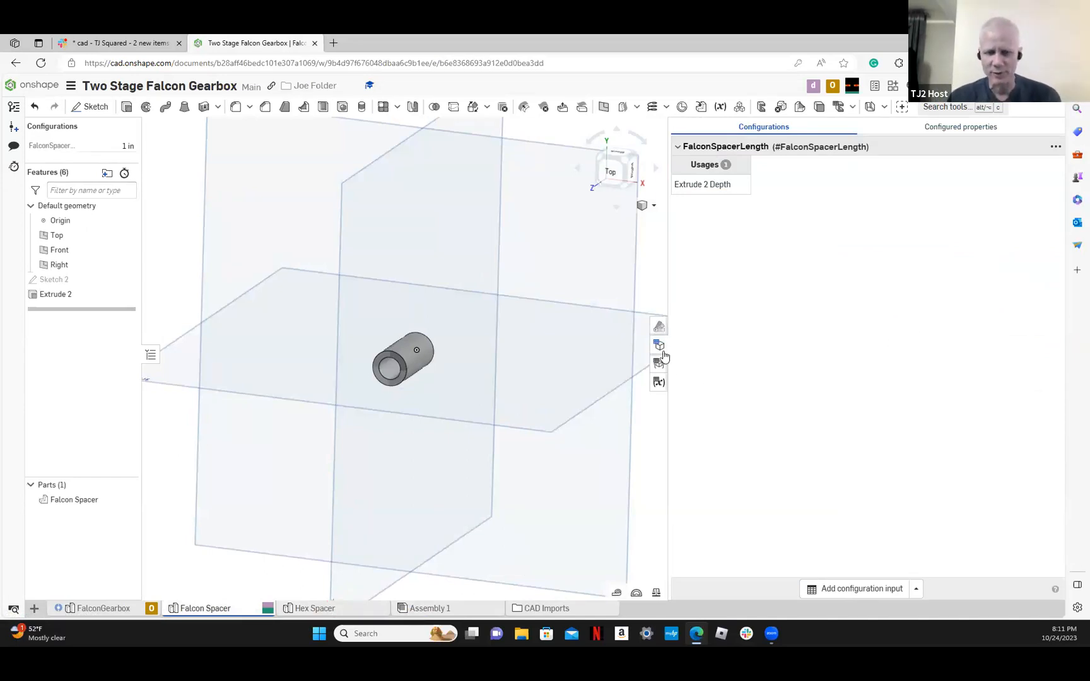
In Assembly 1, change the half inch hex spacer instance's configuration to a SpacerLen of 0.5 in
{"action": "left_click", "coordinate": [430, 608]}
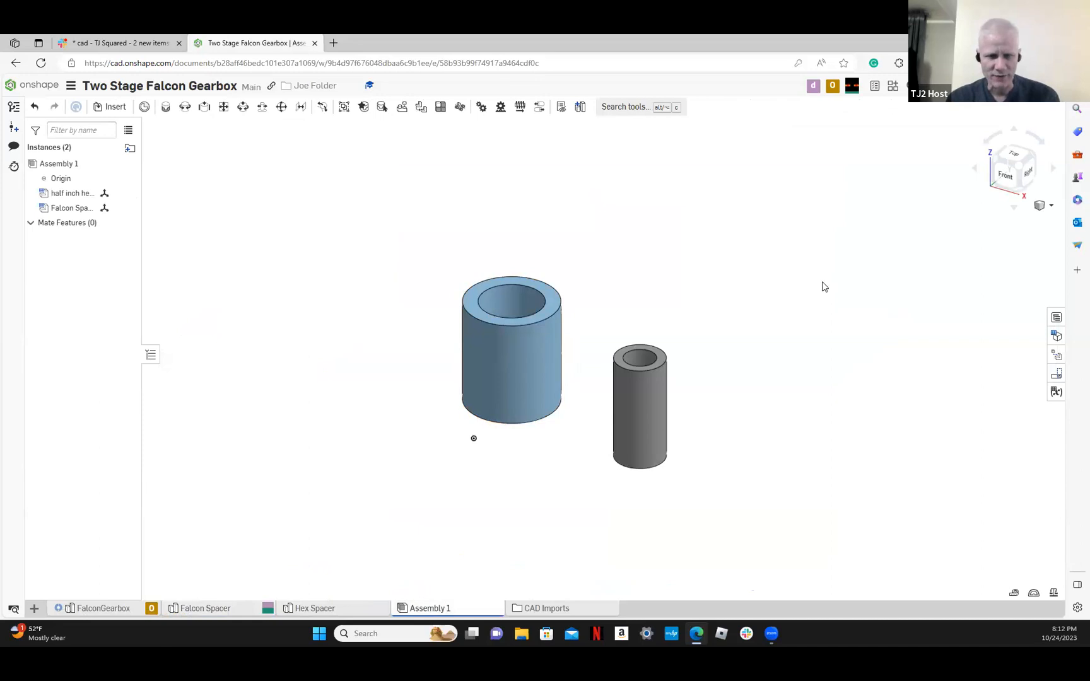
{"action": "right_click", "coordinate": [74, 194]}
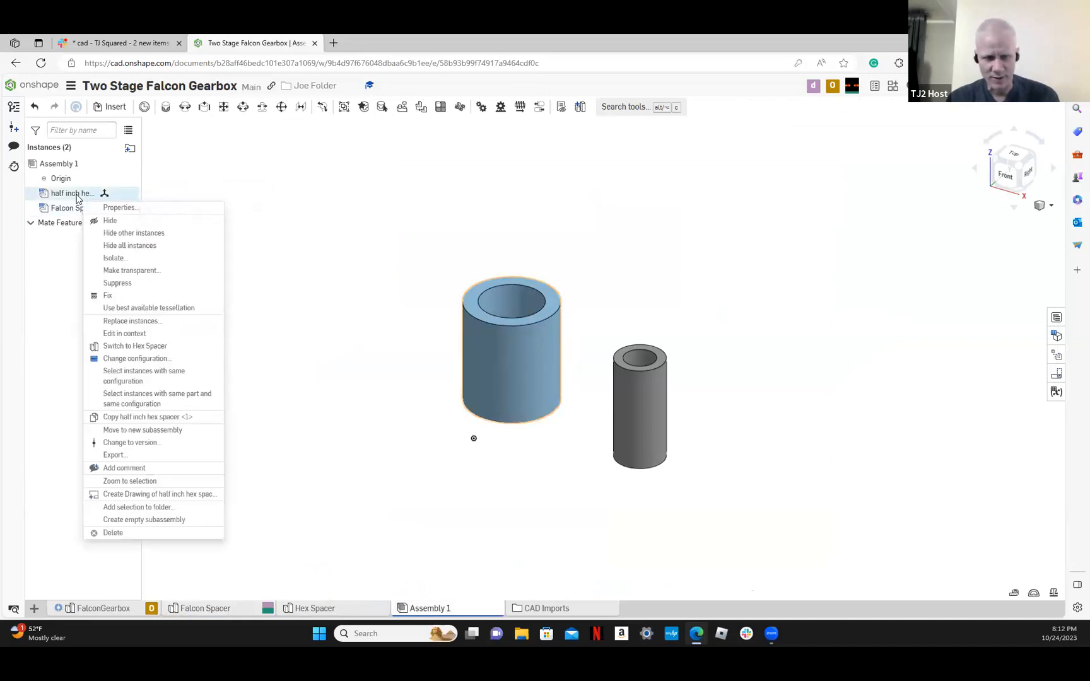
{"action": "left_click", "coordinate": [129, 358]}
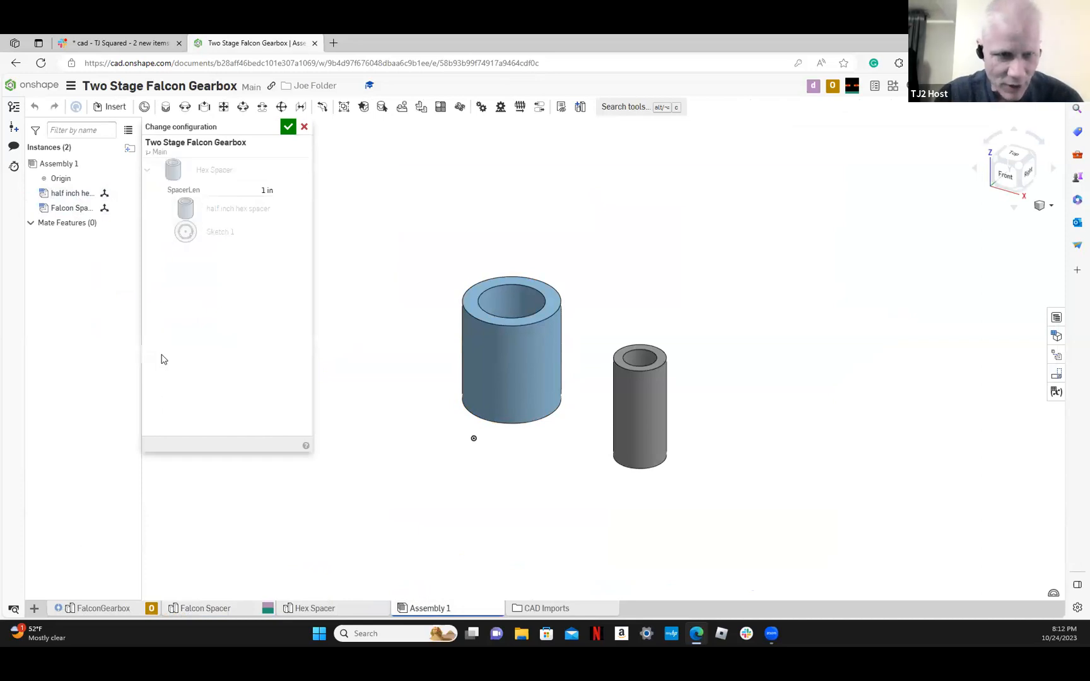
{"action": "left_click", "coordinate": [267, 191]}
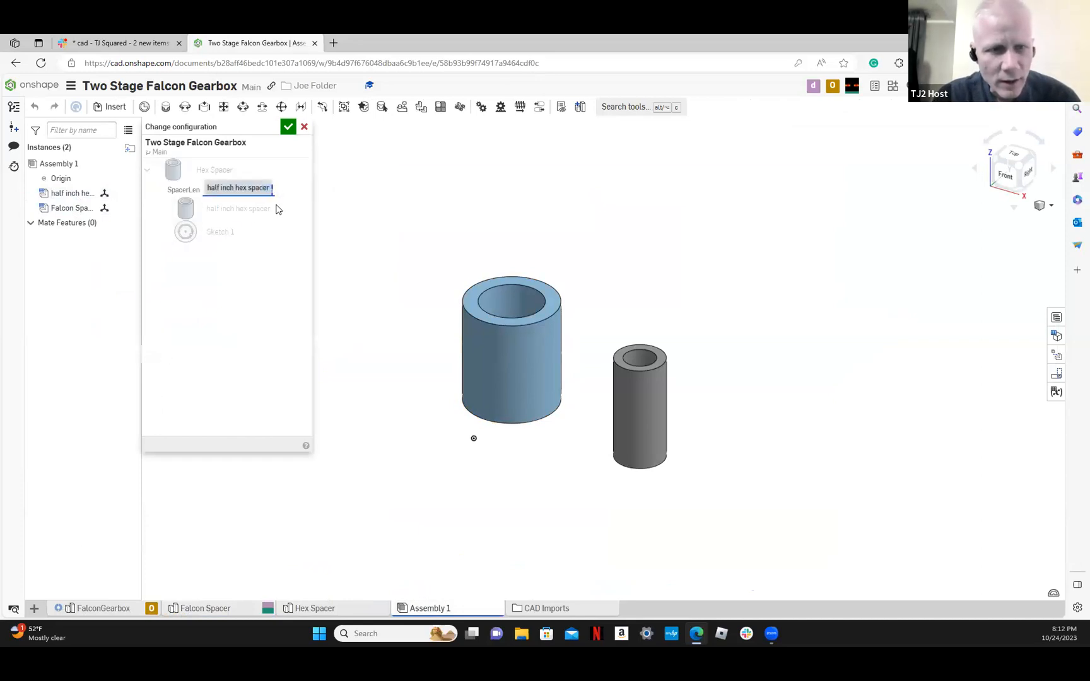
{"action": "type", "text": ".5"}
{"action": "key", "text": "Return"}
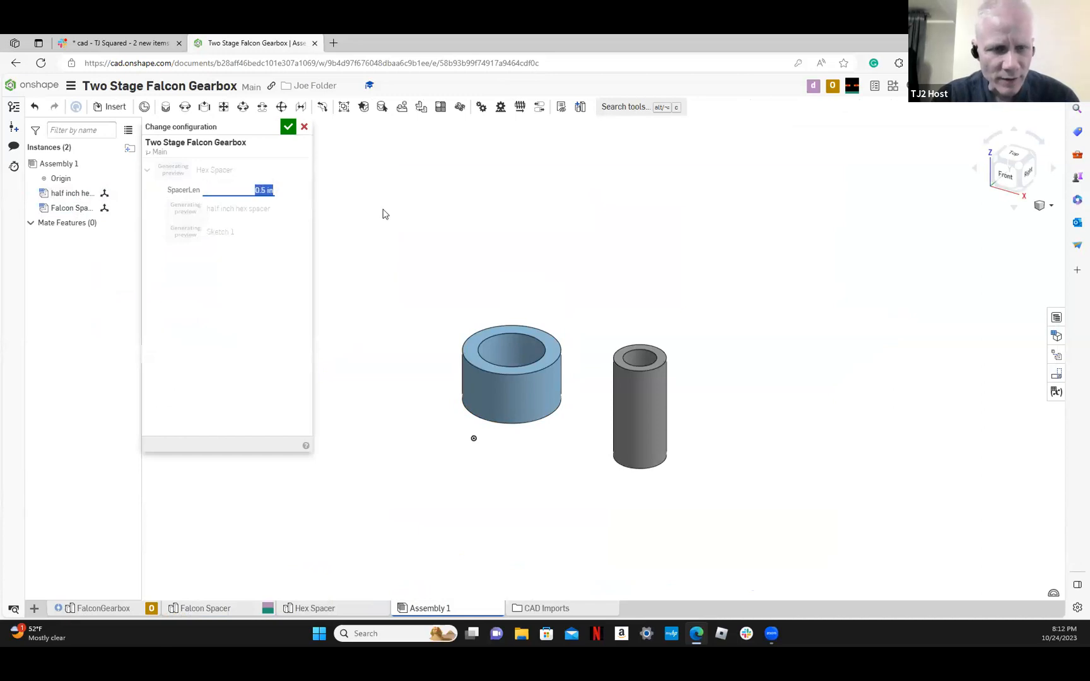
{"action": "left_click", "coordinate": [286, 128]}
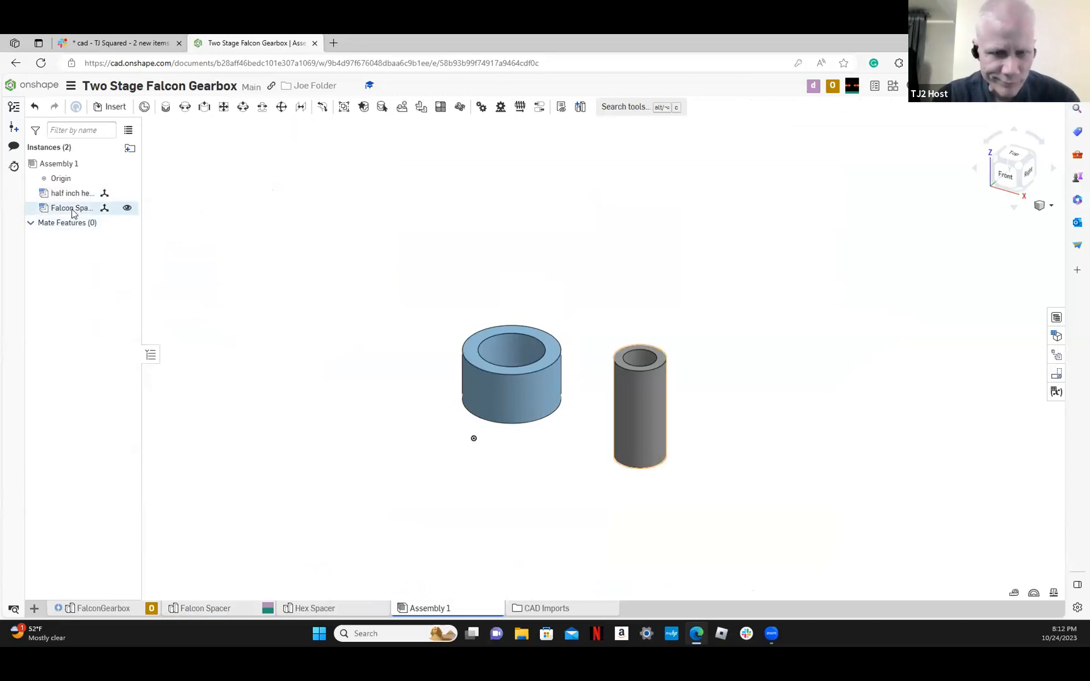
Change the Falcon Spacer instance's configuration to a FalconSpacerLength of 0.03 in
{"action": "right_click", "coordinate": [74, 209]}
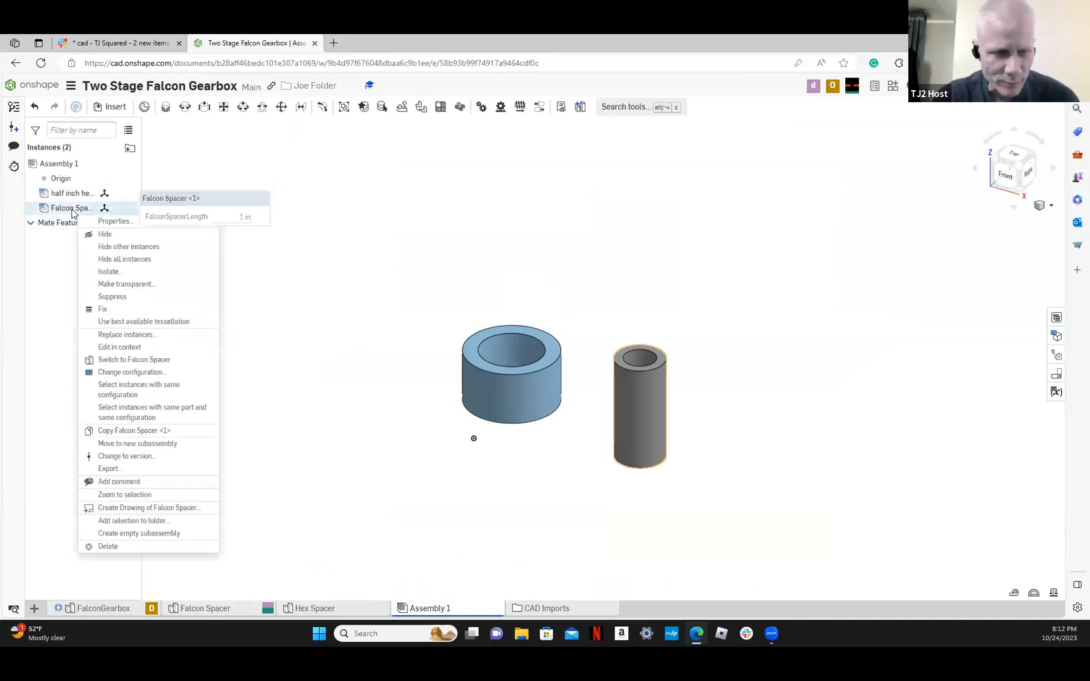
{"action": "left_click", "coordinate": [106, 372]}
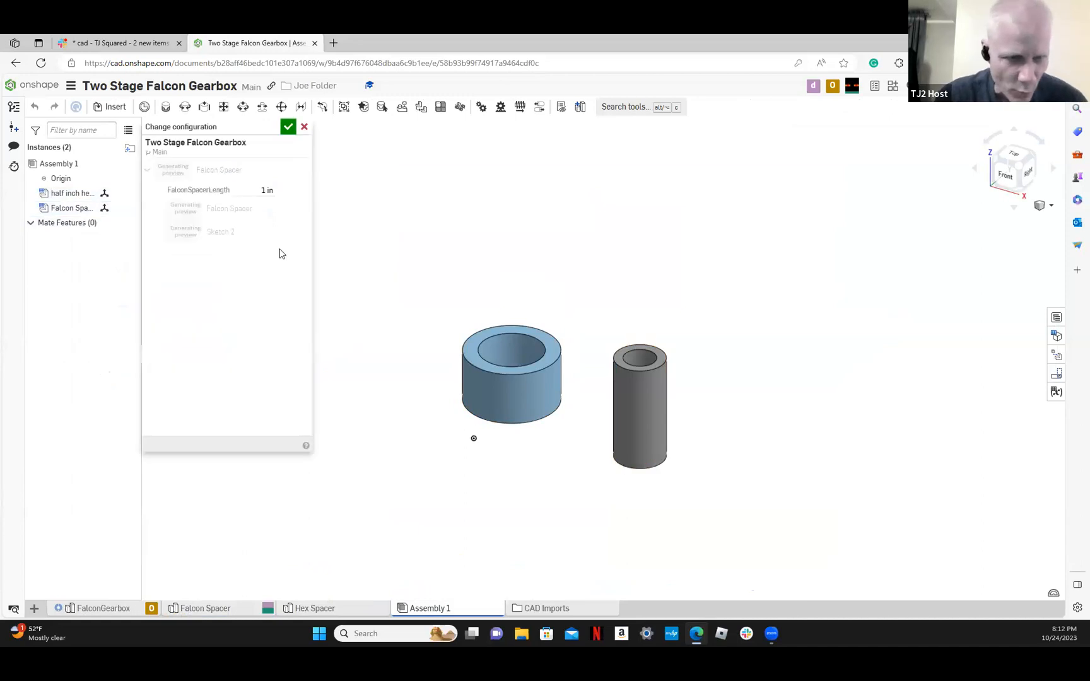
{"action": "left_click", "coordinate": [267, 190]}
{"action": "key", "text": "BackSpace"}
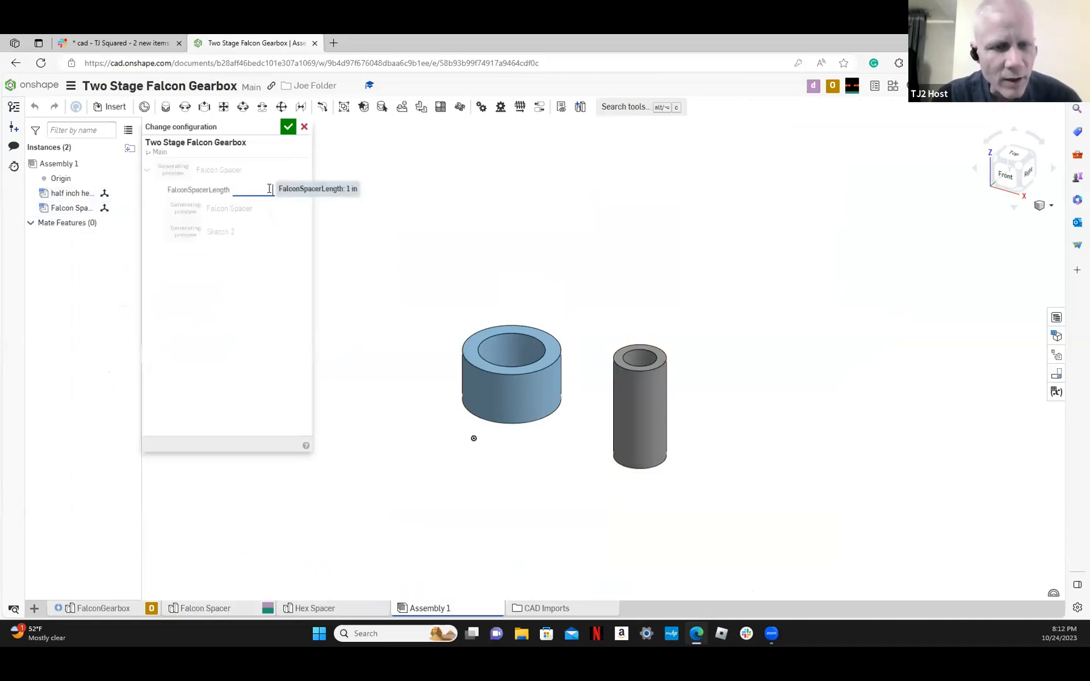
{"action": "type", "text": "0.03"}
{"action": "key", "text": "Return"}
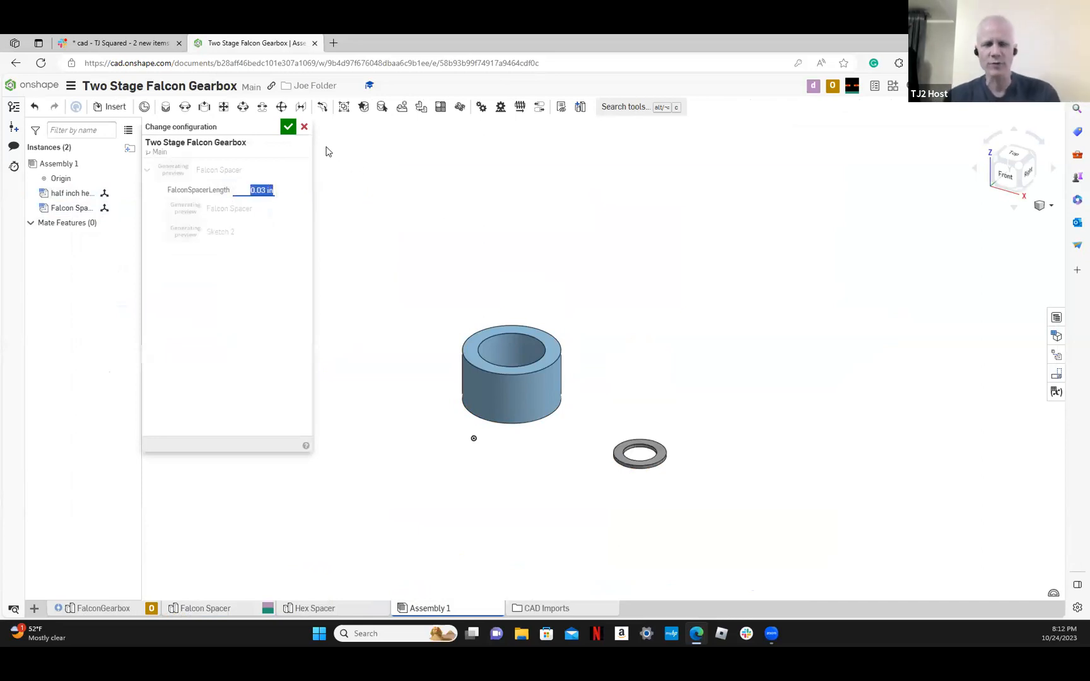
{"action": "left_click", "coordinate": [287, 128]}
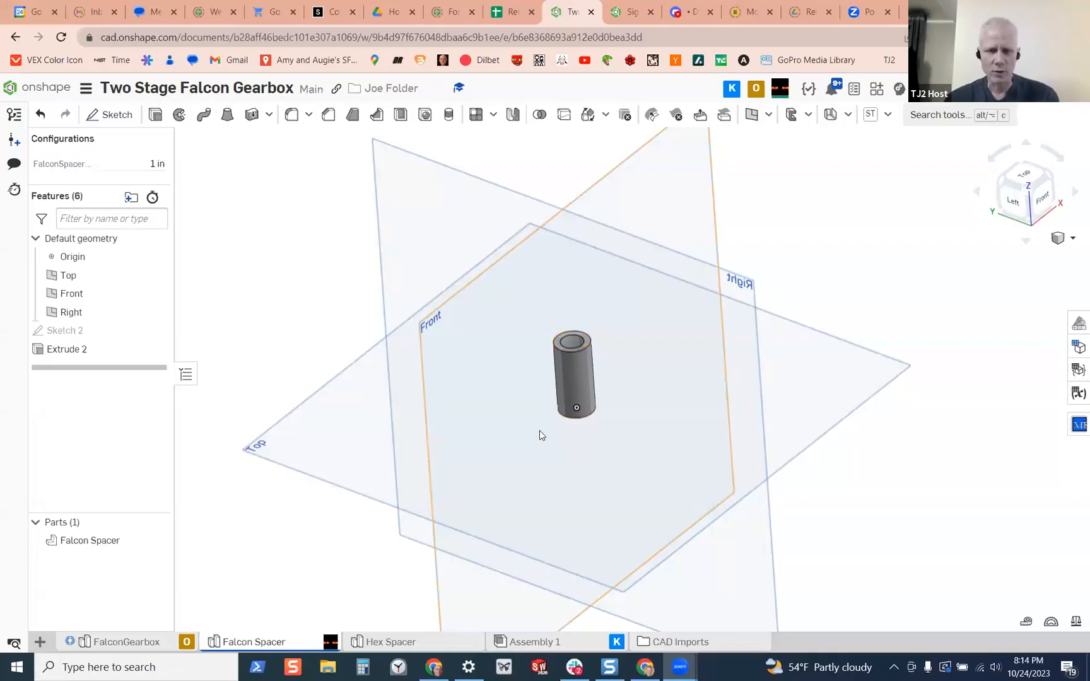
In Assembly 1, move the hex spacer away from the origin and place the Falcon spacer ring beside it
{"action": "right_click_drag", "start_coordinate": [554, 412], "coordinate": [540, 442]}
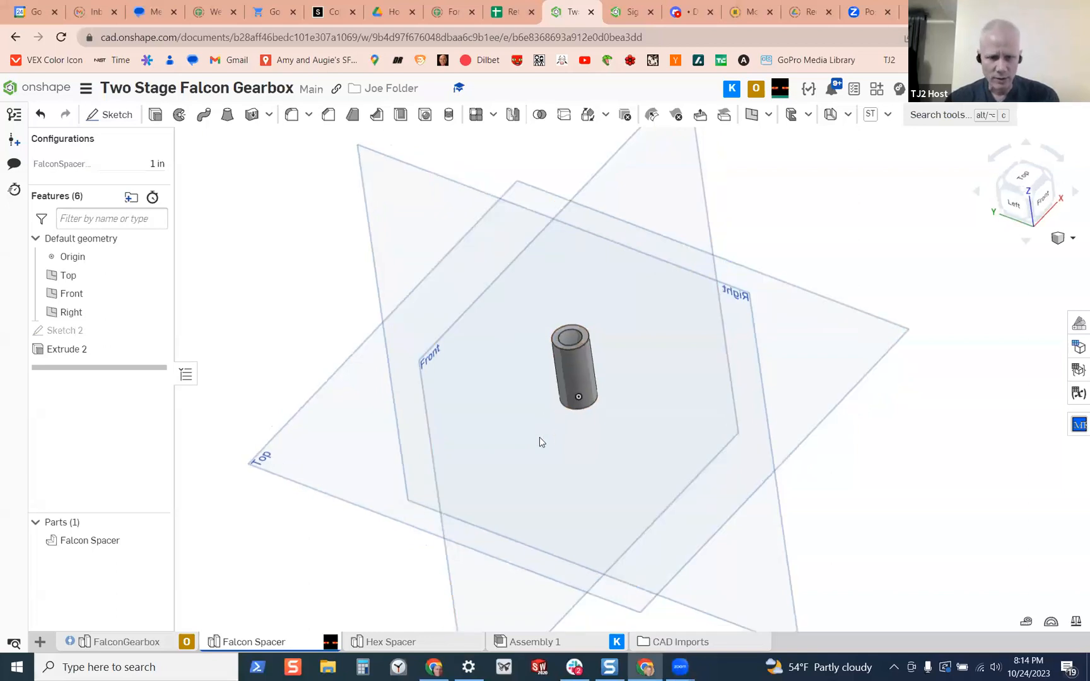
{"action": "left_click", "coordinate": [550, 643]}
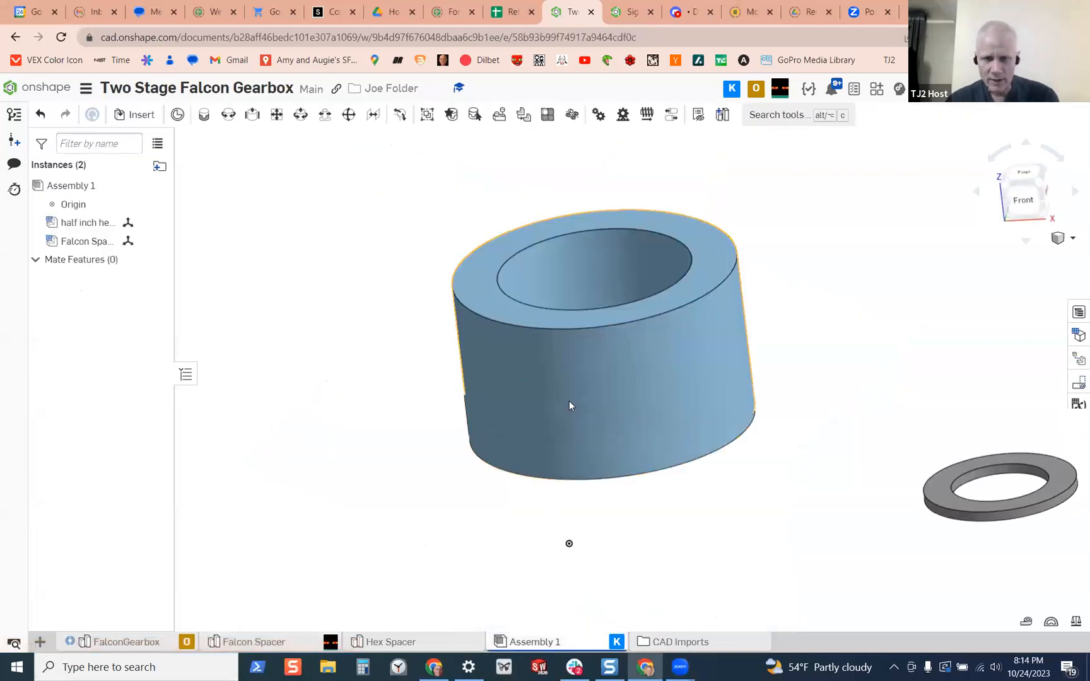
{"action": "right_click_drag", "start_coordinate": [575, 421], "coordinate": [585, 397]}
{"action": "scroll", "coordinate": [585, 396], "scroll_direction": "down", "scroll_amount": 4}
{"action": "left_click_drag", "start_coordinate": [623, 388], "coordinate": [858, 278]}
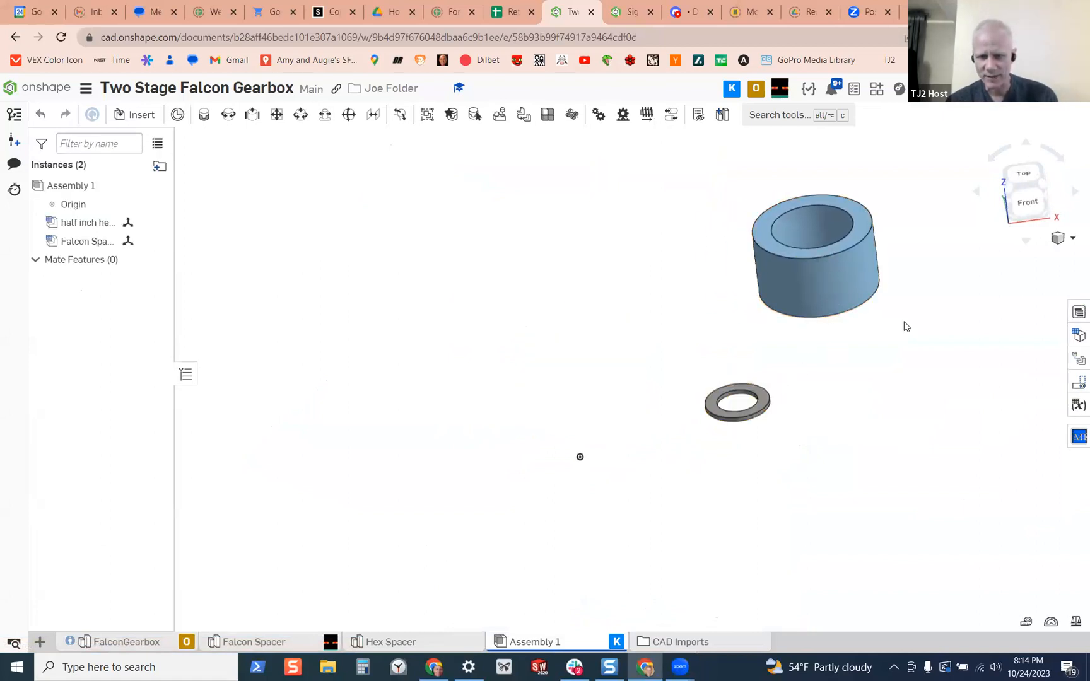
{"action": "left_click_drag", "start_coordinate": [764, 398], "coordinate": [906, 326]}
{"action": "scroll", "coordinate": [898, 322], "scroll_direction": "down", "scroll_amount": 4}
{"action": "scroll", "coordinate": [854, 317], "scroll_direction": "up", "scroll_amount": 4}
{"action": "left_click_drag", "start_coordinate": [855, 287], "coordinate": [680, 232]}
{"action": "key", "text": "ctrl+z"}
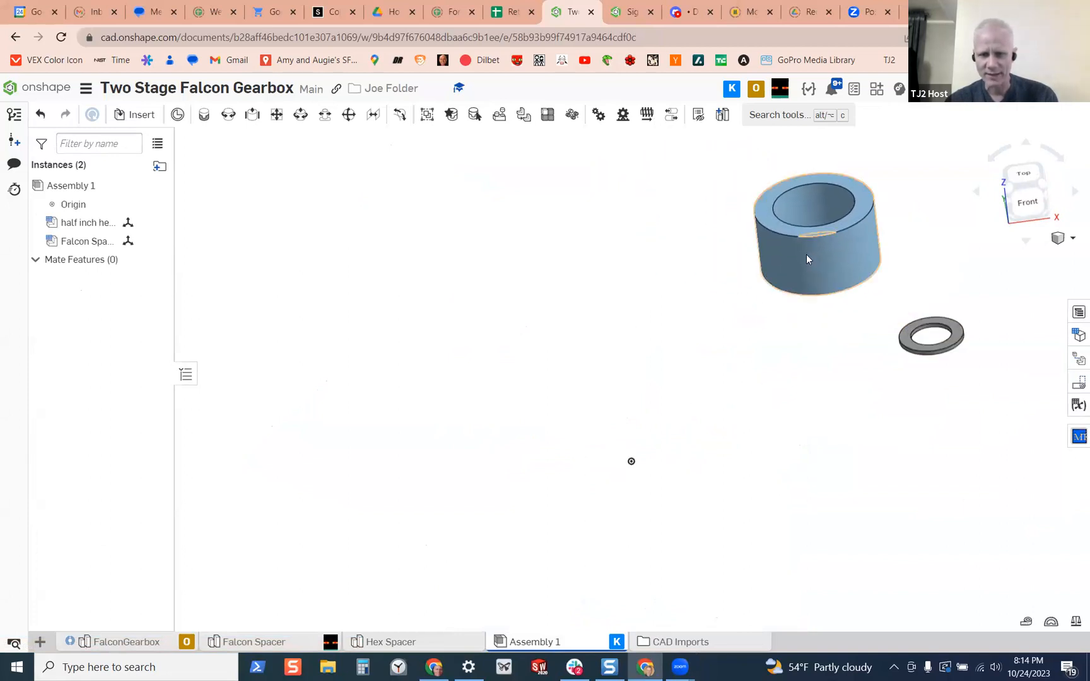
{"action": "left_click_drag", "start_coordinate": [941, 326], "coordinate": [954, 272]}
{"action": "right_click_drag", "start_coordinate": [822, 336], "coordinate": [857, 364]}
{"action": "scroll", "coordinate": [839, 290], "scroll_direction": "down", "scroll_amount": 3}
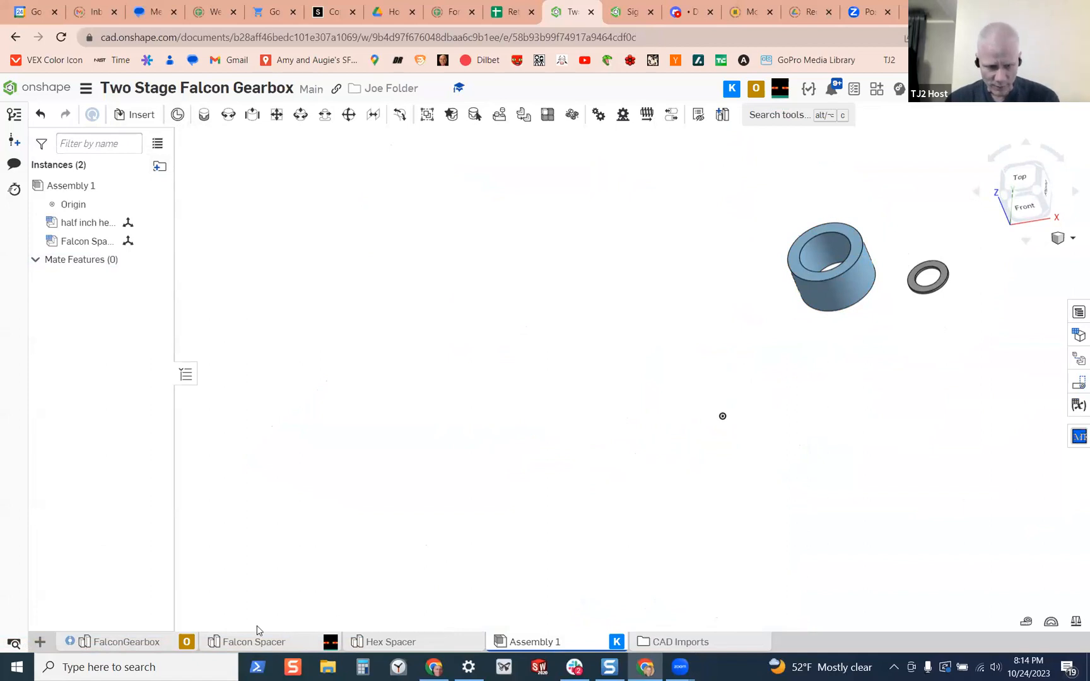
Open the FalconGearbox studio and examine the sectioned motor shaft and its pinion inside the housing
{"action": "left_click", "coordinate": [138, 643]}
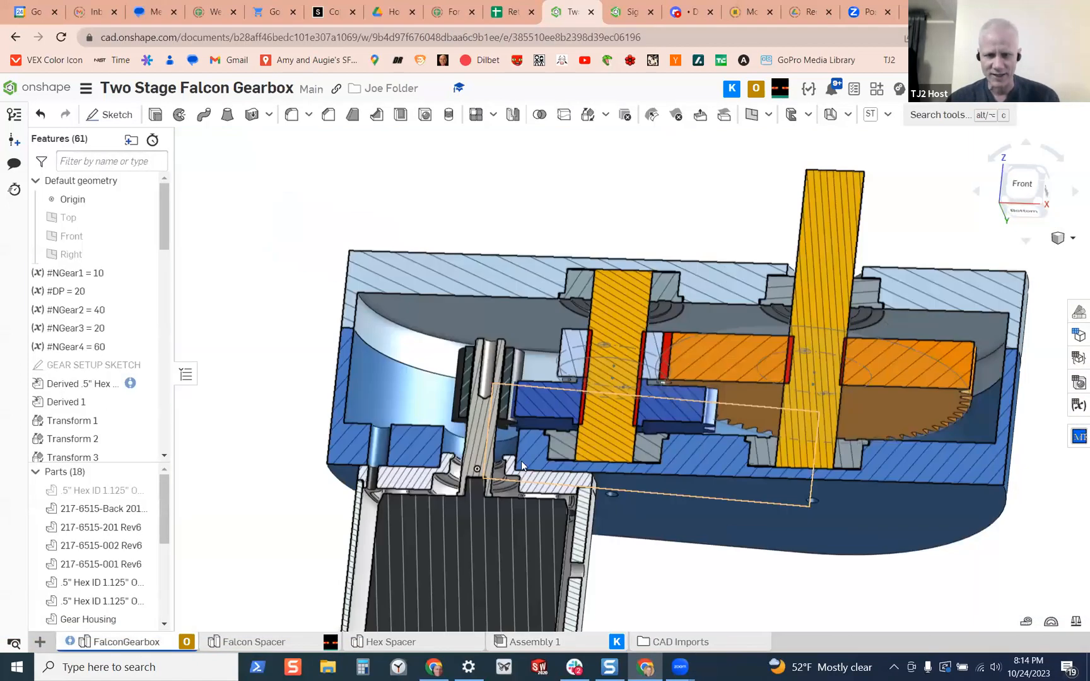
{"action": "mouse_move", "coordinate": [519, 511]}
{"action": "right_mouse_down"}
{"action": "mouse_move", "coordinate": [523, 479]}
{"action": "mouse_move", "coordinate": [511, 491]}
{"action": "mouse_move", "coordinate": [613, 374]}
{"action": "right_mouse_up"}
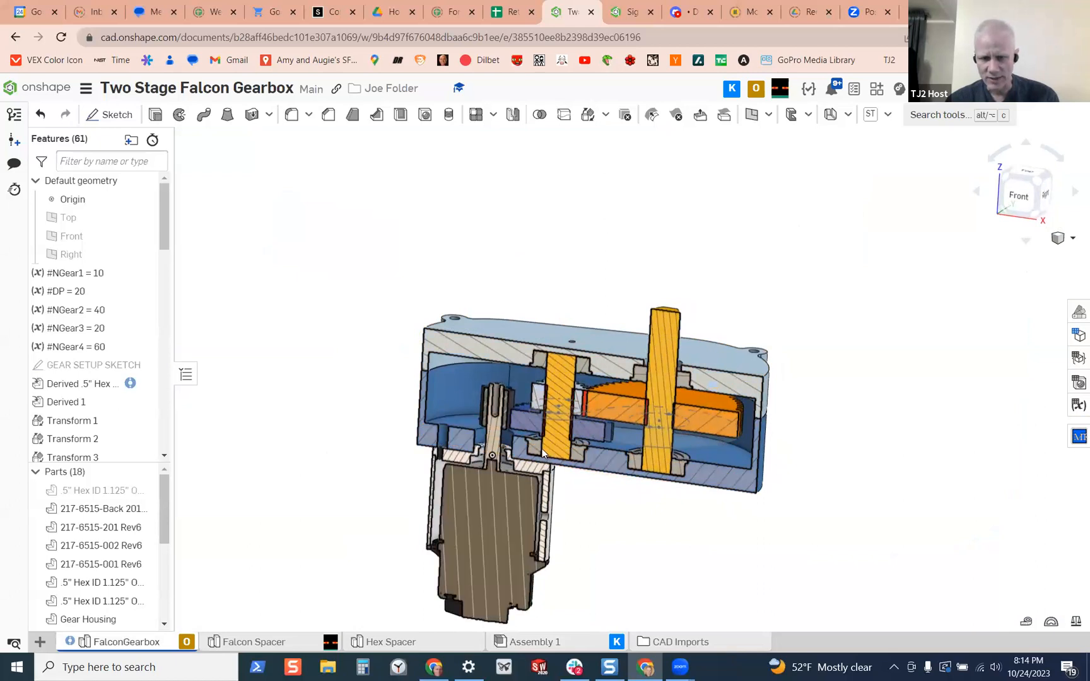
{"action": "scroll", "coordinate": [516, 477], "scroll_direction": "up", "scroll_amount": 2}
{"action": "scroll", "coordinate": [526, 472], "scroll_direction": "down", "scroll_amount": 4}
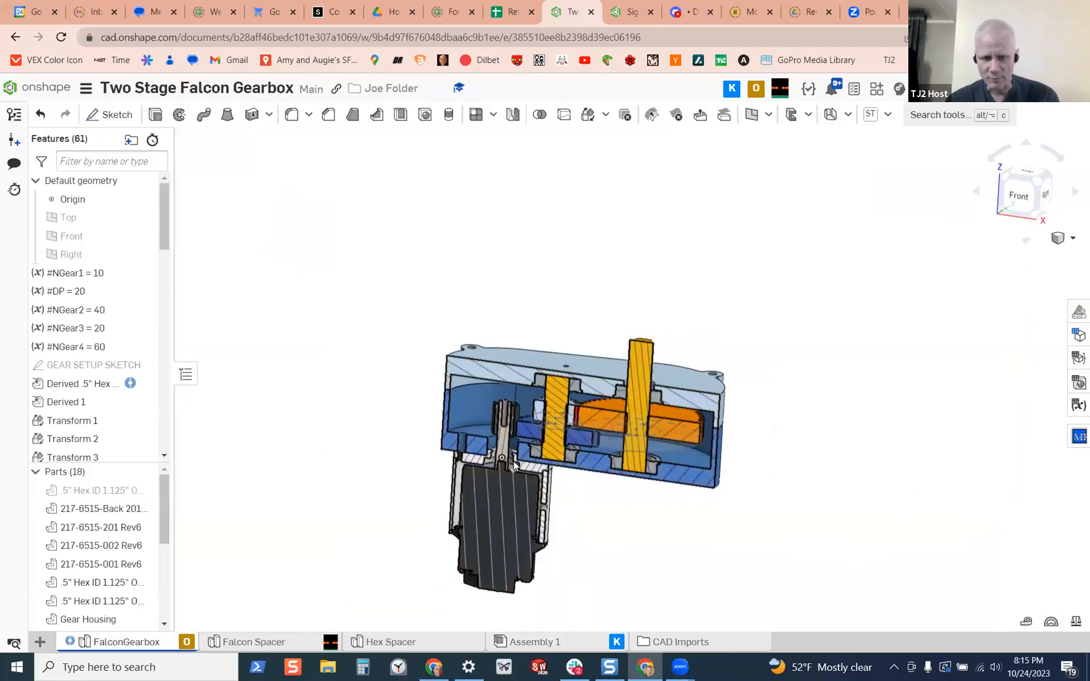
{"action": "scroll", "coordinate": [508, 442], "scroll_direction": "up", "scroll_amount": 6}
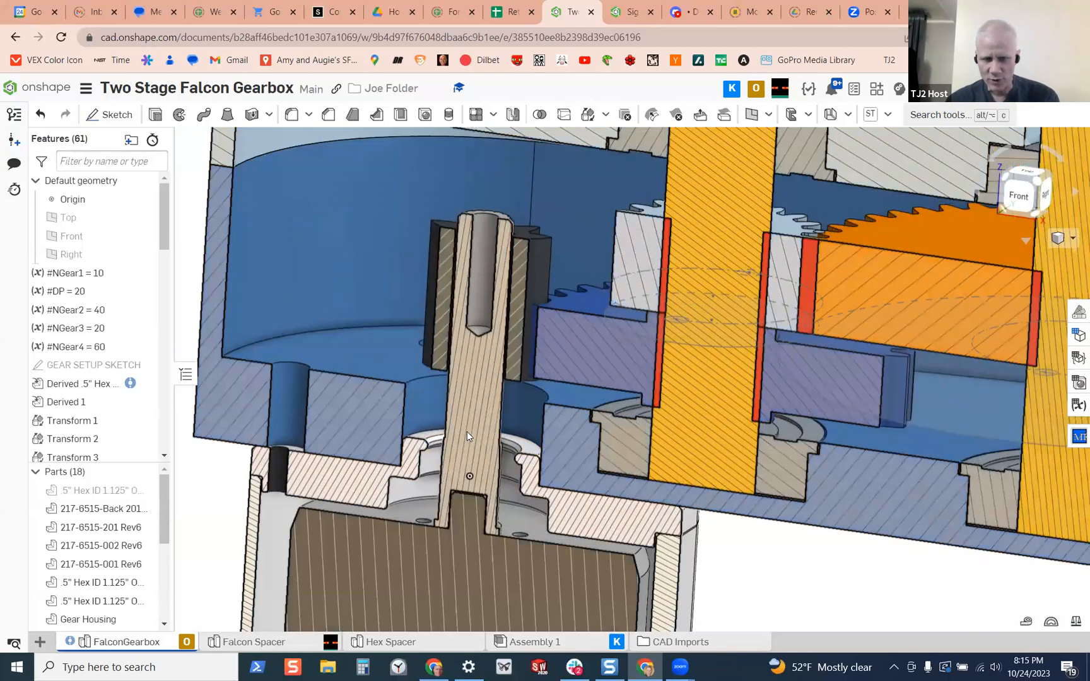
{"action": "middle_click_drag", "start_coordinate": [457, 426], "coordinate": [464, 378]}
{"action": "scroll", "coordinate": [502, 487], "scroll_direction": "down", "scroll_amount": 8}
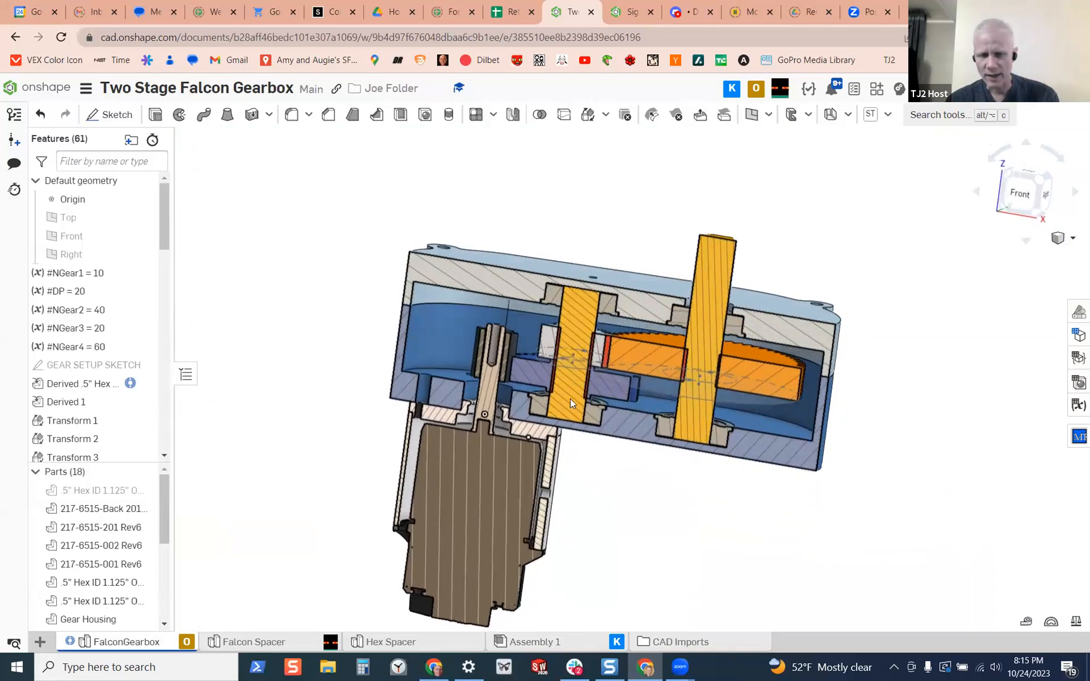
Examine the section closely around the middle shaft, where its gears sit between the bearings
{"action": "scroll", "coordinate": [593, 411], "scroll_direction": "up", "scroll_amount": 2}
{"action": "scroll", "coordinate": [594, 413], "scroll_direction": "up", "scroll_amount": 8}
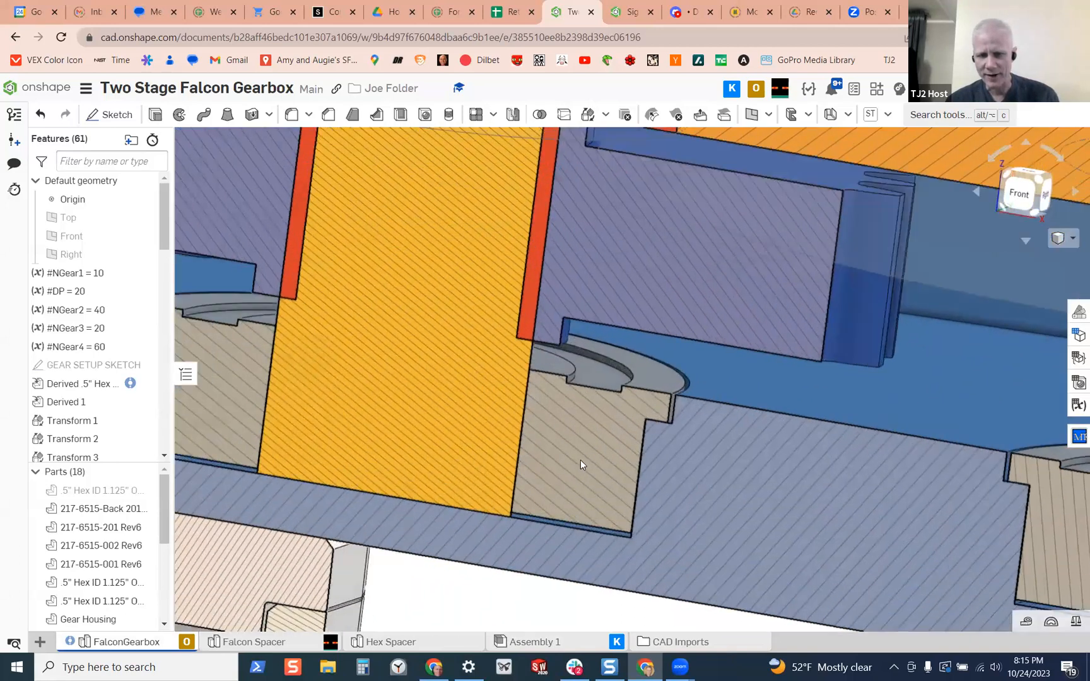
{"action": "right_click_drag", "start_coordinate": [580, 464], "coordinate": [513, 340]}
{"action": "scroll", "coordinate": [564, 426], "scroll_direction": "down", "scroll_amount": 4}
{"action": "scroll", "coordinate": [514, 341], "scroll_direction": "up", "scroll_amount": 5}
{"action": "scroll", "coordinate": [488, 624], "scroll_direction": "down", "scroll_amount": 2}
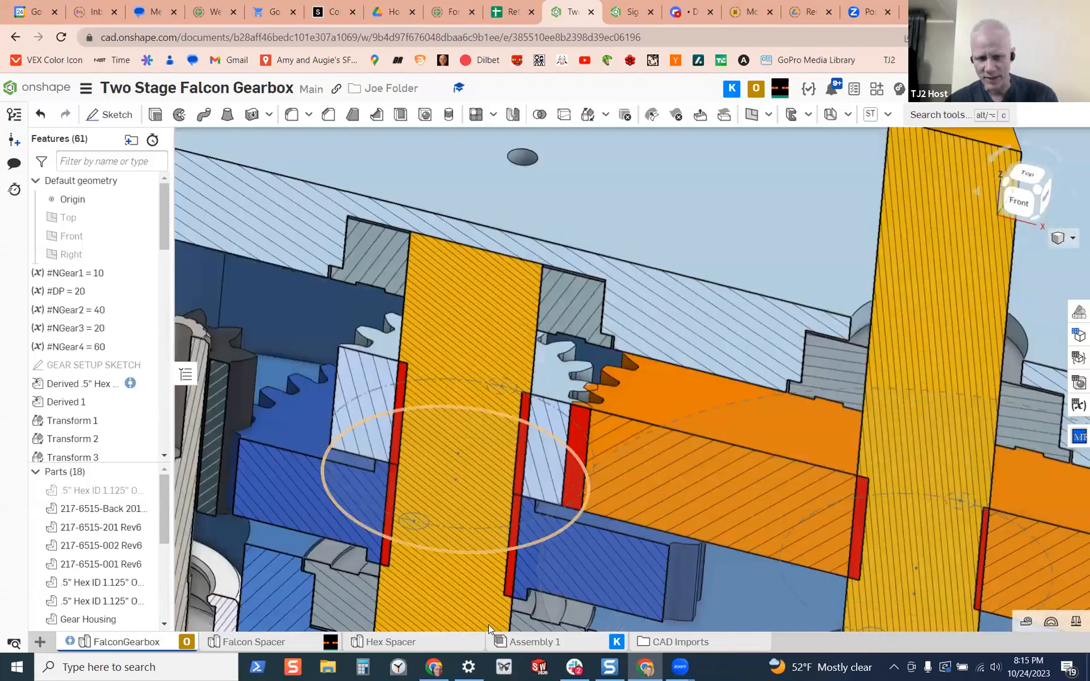
{"action": "scroll", "coordinate": [477, 514], "scroll_direction": "up", "scroll_amount": 4}
{"action": "right_click_drag", "start_coordinate": [477, 514], "coordinate": [520, 545]}
{"action": "scroll", "coordinate": [474, 540], "scroll_direction": "down", "scroll_amount": 5}
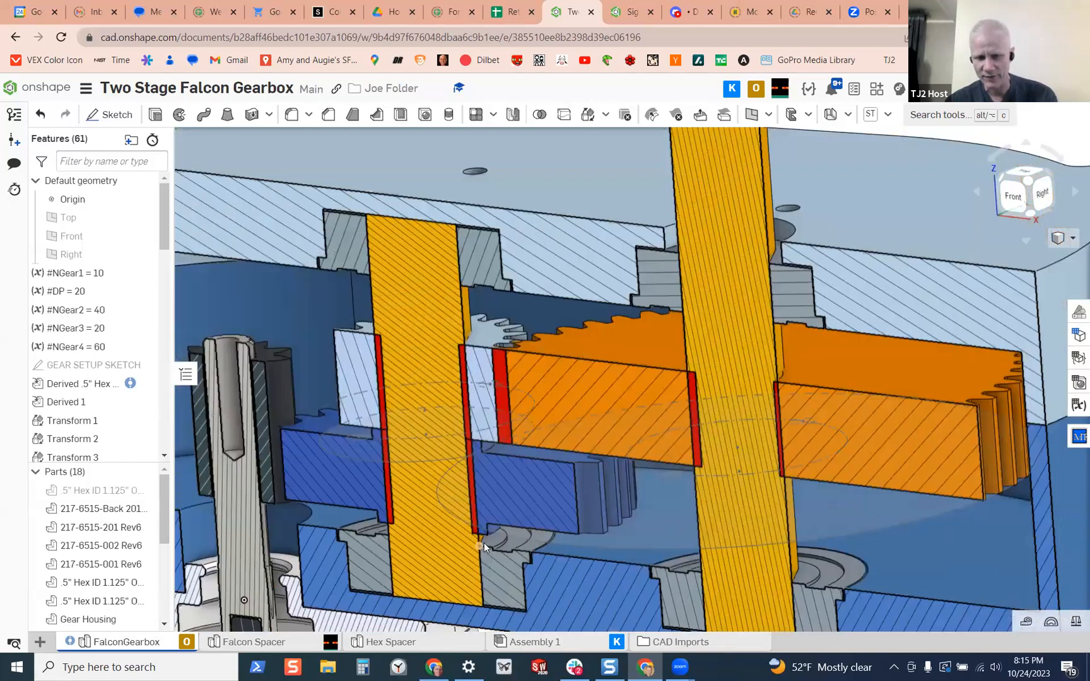
{"action": "scroll", "coordinate": [484, 543], "scroll_direction": "down", "scroll_amount": 5}
{"action": "right_click_drag", "start_coordinate": [483, 542], "coordinate": [446, 492]}
{"action": "scroll", "coordinate": [514, 460], "scroll_direction": "up", "scroll_amount": 3}
{"action": "scroll", "coordinate": [446, 491], "scroll_direction": "down", "scroll_amount": 5}
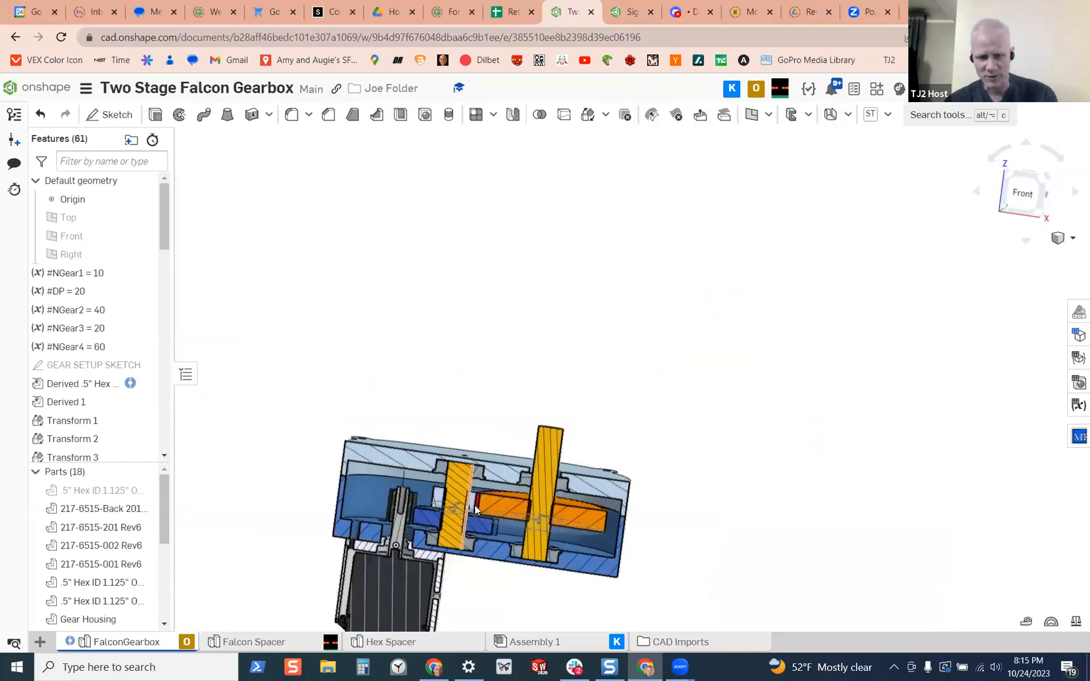
Select faces of the gear housing lid, the gear housing and the motor's mounting plate to identify these parts in the section
{"action": "right_click_drag", "start_coordinate": [474, 536], "coordinate": [495, 600]}
{"action": "scroll", "coordinate": [426, 540], "scroll_direction": "up", "scroll_amount": 6}
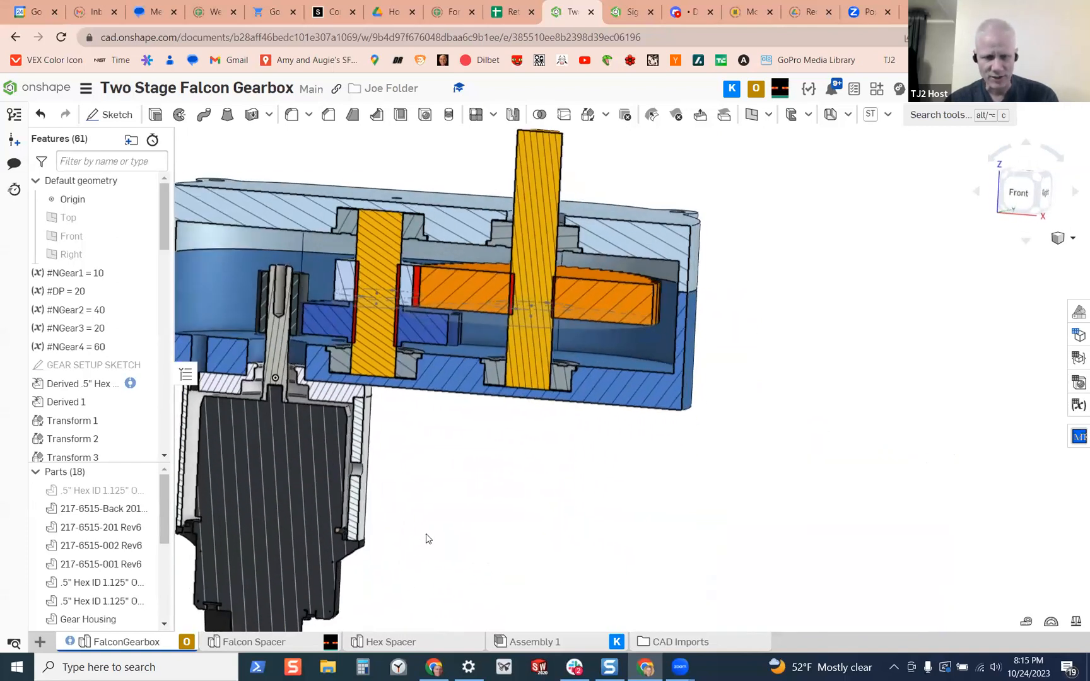
{"action": "right_click_drag", "start_coordinate": [347, 323], "coordinate": [486, 307]}
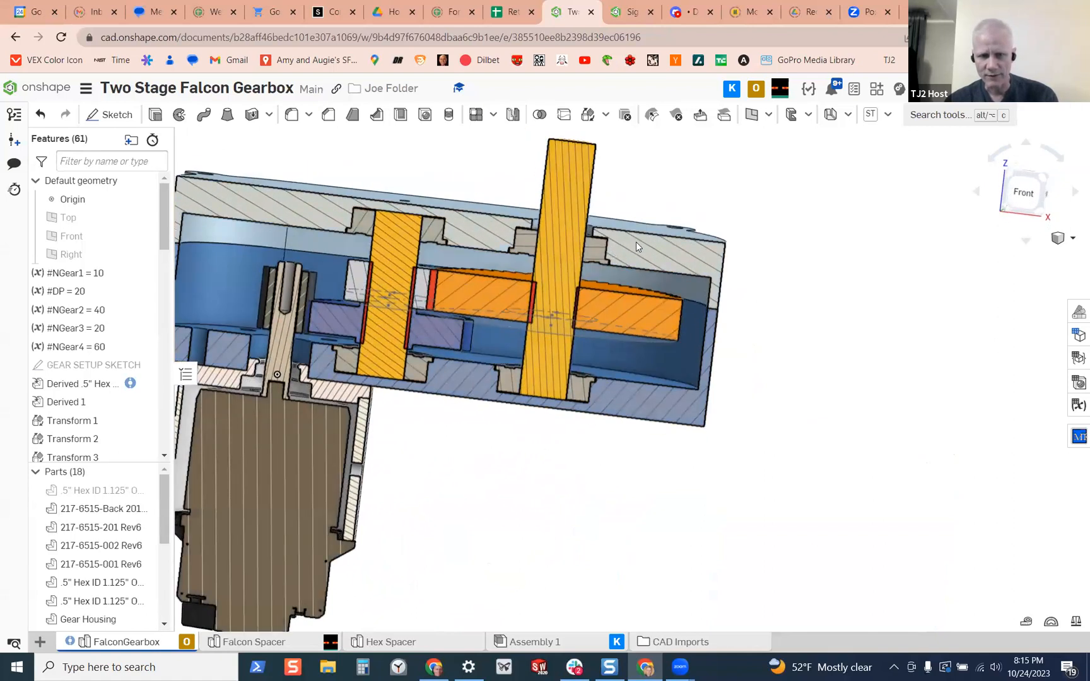
{"action": "left_click", "coordinate": [695, 288]}
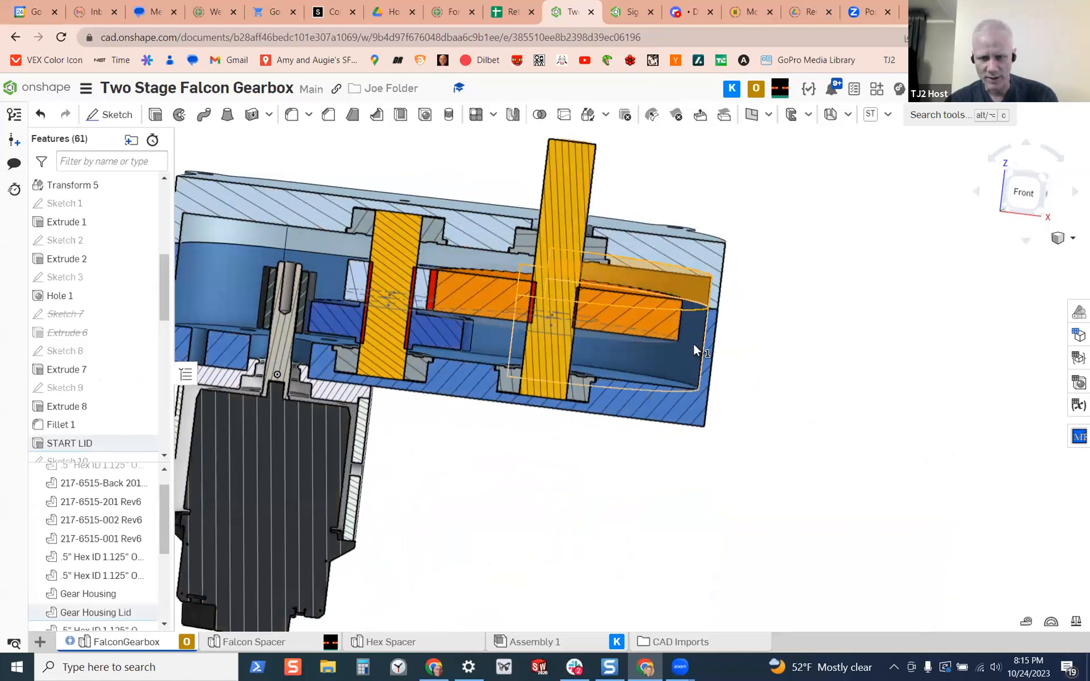
{"action": "left_click", "coordinate": [693, 344]}
{"action": "right_click_drag", "start_coordinate": [497, 426], "coordinate": [386, 431]}
{"action": "left_click", "coordinate": [322, 402]}
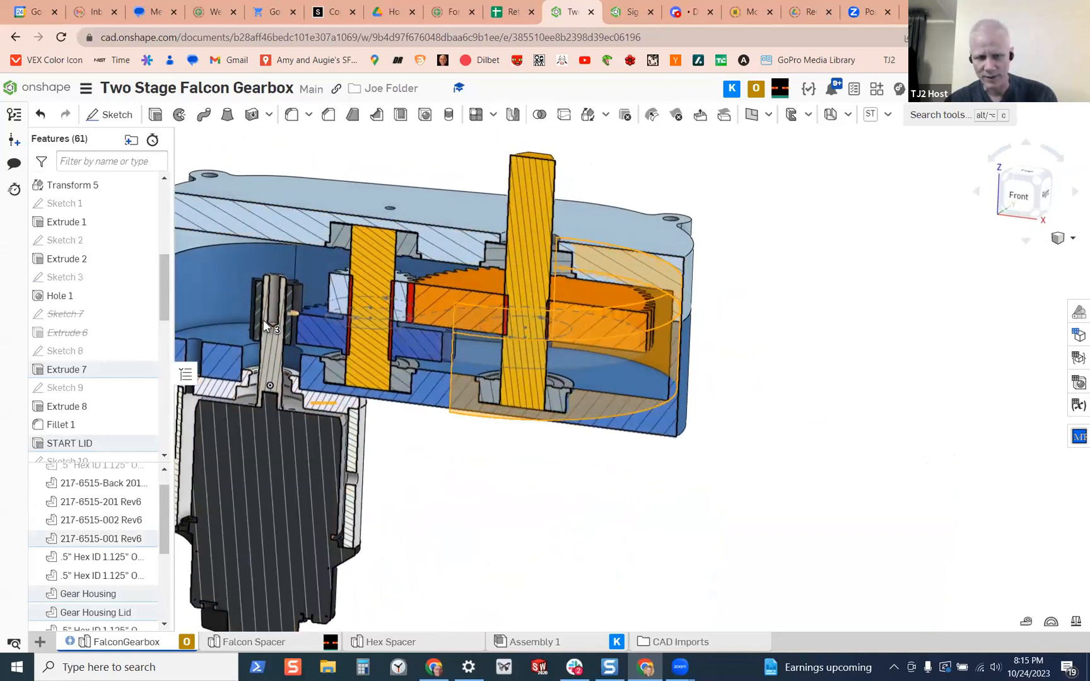
{"action": "scroll", "coordinate": [342, 364], "scroll_direction": "down", "scroll_amount": 2}
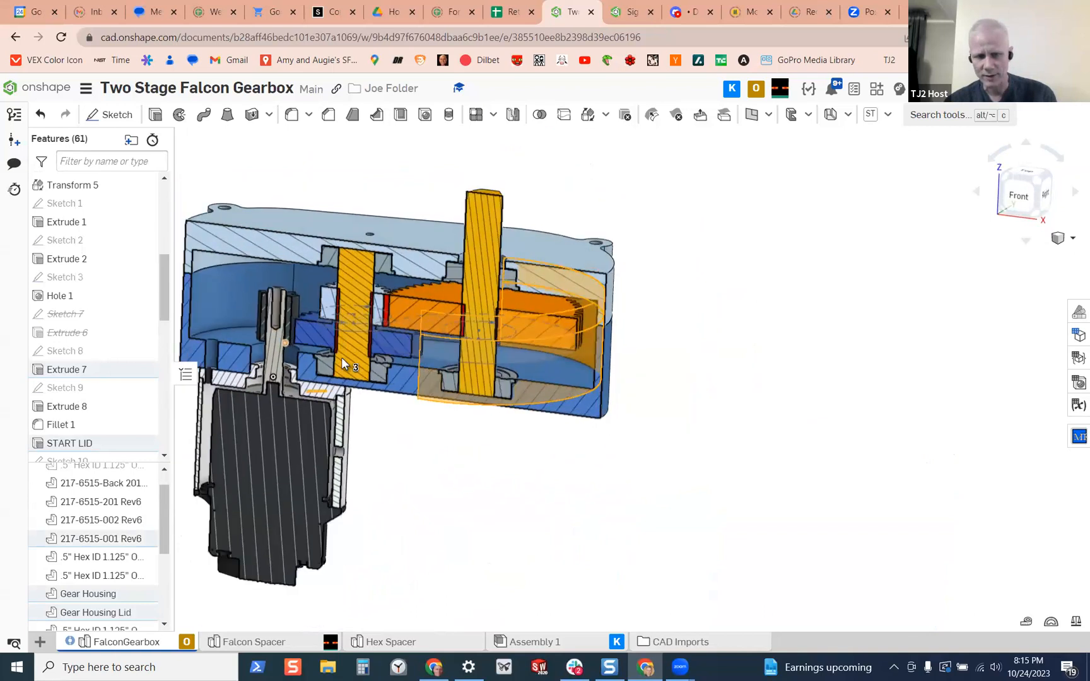
{"action": "scroll", "coordinate": [342, 364], "scroll_direction": "down", "scroll_amount": 1}
{"action": "scroll", "coordinate": [599, 443], "scroll_direction": "up", "scroll_amount": 1}
{"action": "scroll", "coordinate": [610, 448], "scroll_direction": "down", "scroll_amount": 2}
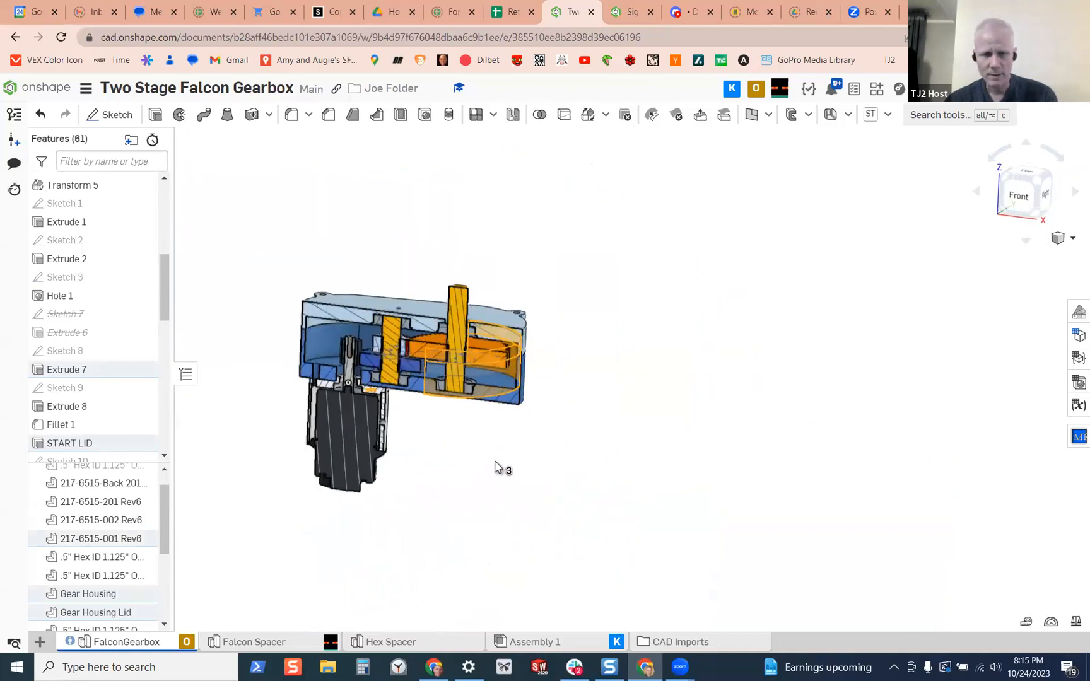
{"action": "scroll", "coordinate": [492, 467], "scroll_direction": "down", "scroll_amount": 1}
{"action": "right_click_drag", "start_coordinate": [492, 466], "coordinate": [448, 448]}
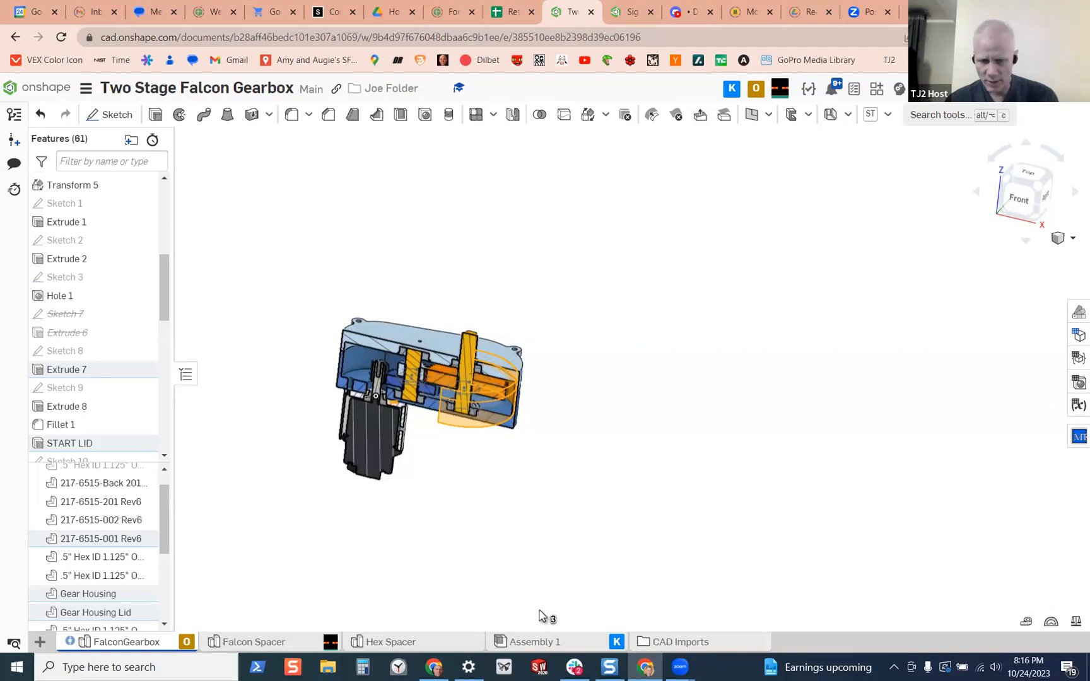
Insert the Gear Housing and Gear Housing Lid from the FalconGearbox studio into Assembly 1
{"action": "left_click", "coordinate": [563, 643]}
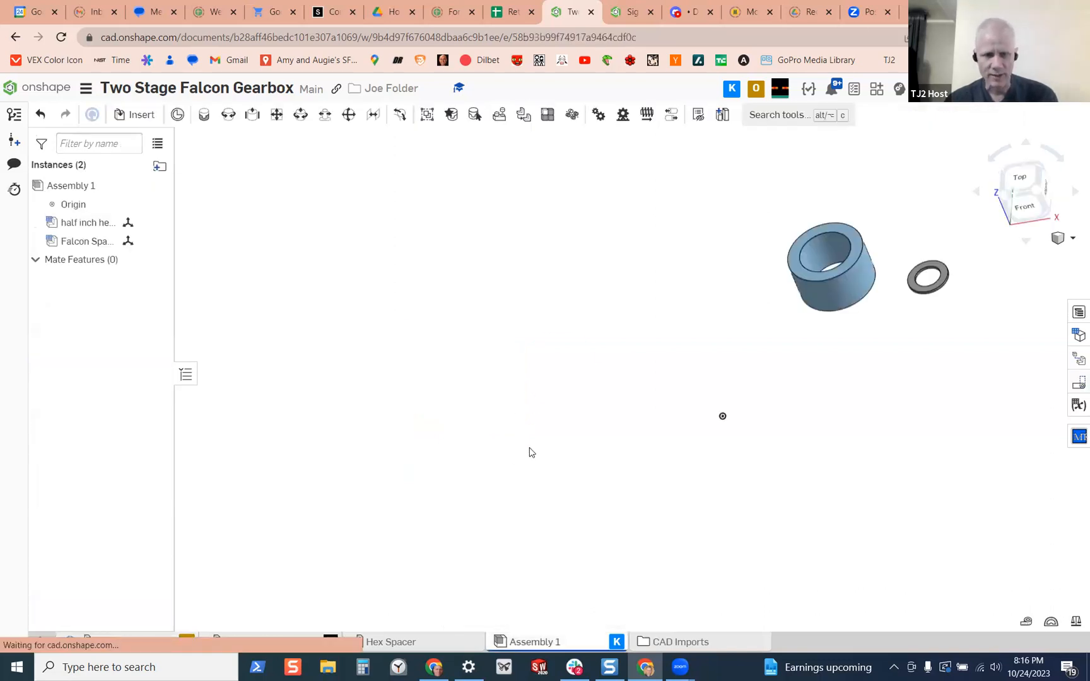
{"action": "left_click", "coordinate": [135, 115]}
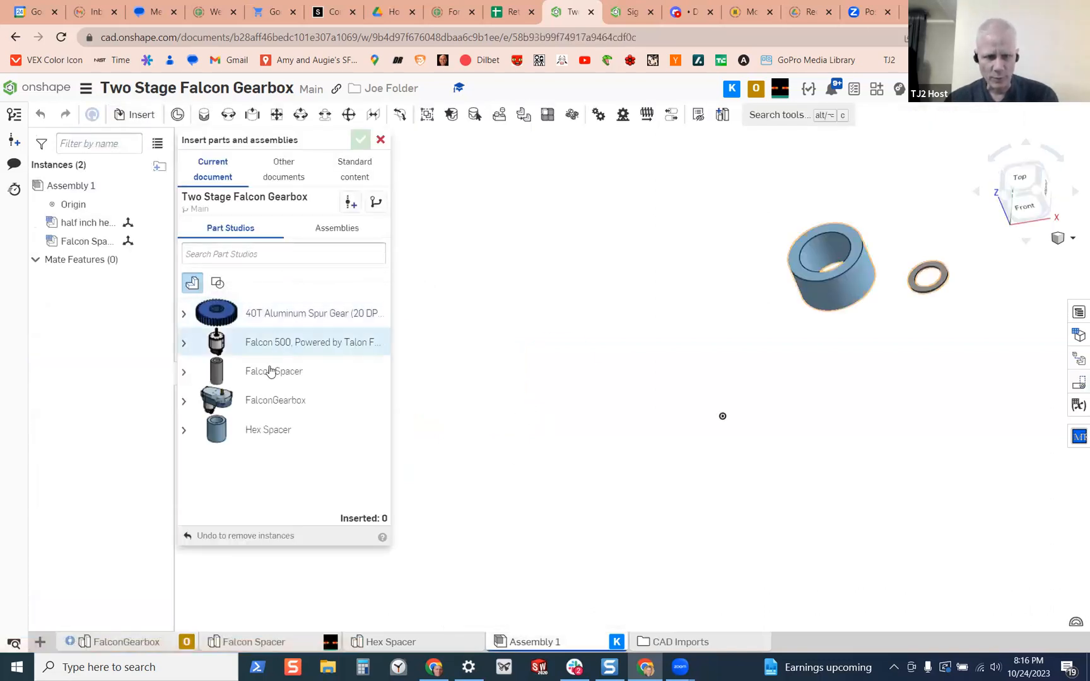
{"action": "left_click", "coordinate": [183, 401]}
{"action": "scroll", "coordinate": [265, 451], "scroll_direction": "down", "scroll_amount": 2}
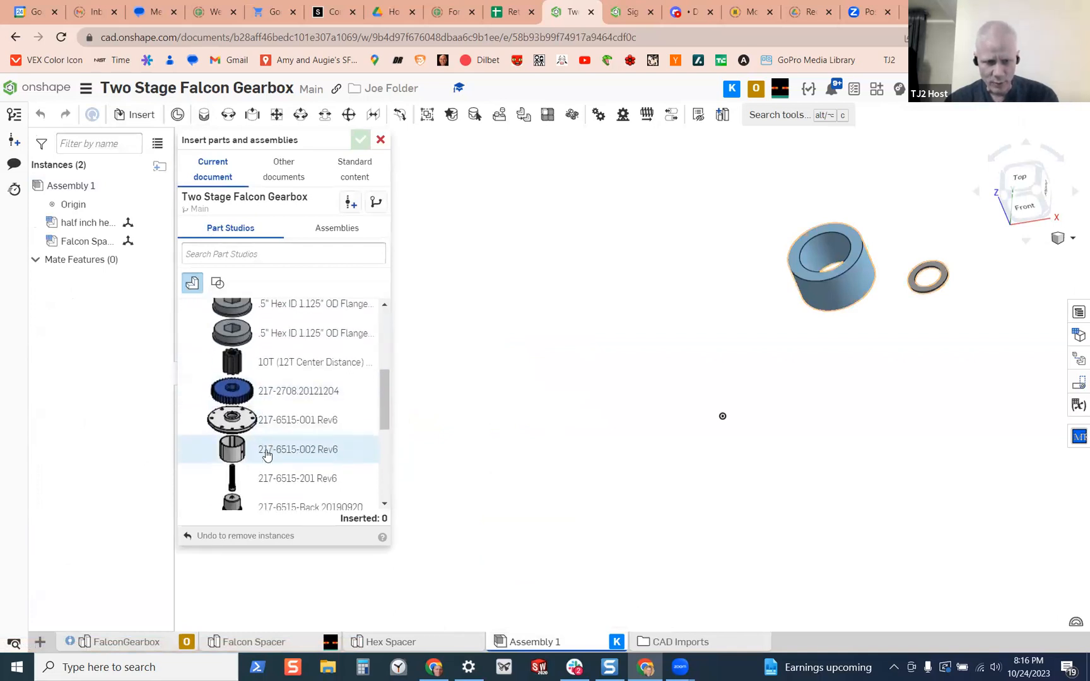
{"action": "scroll", "coordinate": [267, 451], "scroll_direction": "down", "scroll_amount": 2}
{"action": "scroll", "coordinate": [268, 451], "scroll_direction": "down", "scroll_amount": 2}
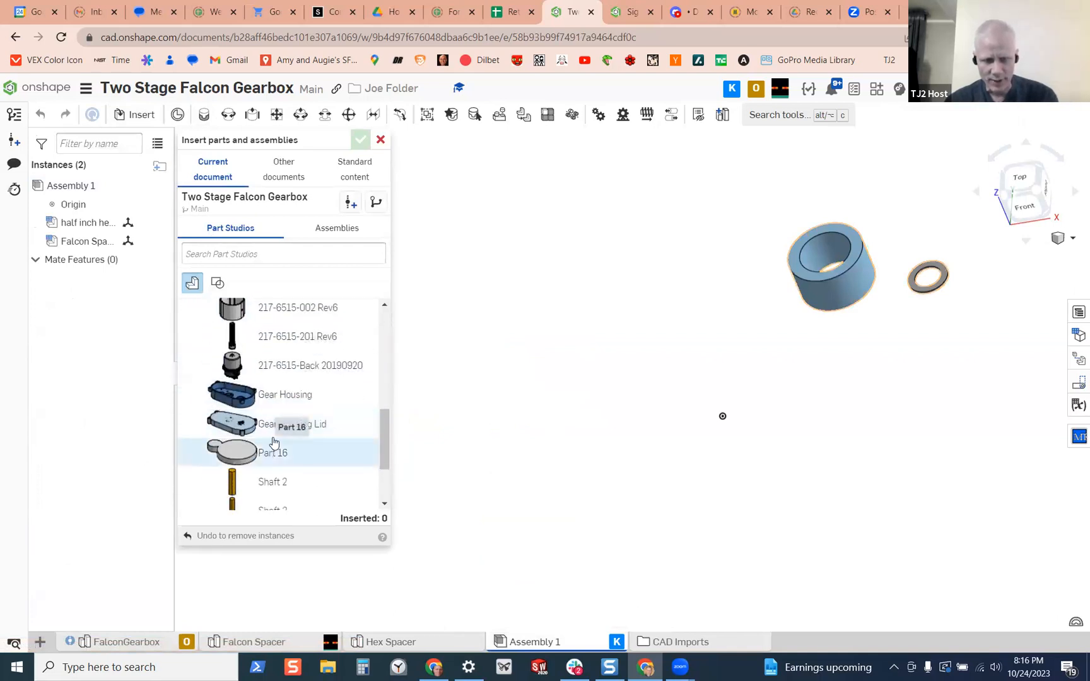
{"action": "left_click", "coordinate": [286, 397]}
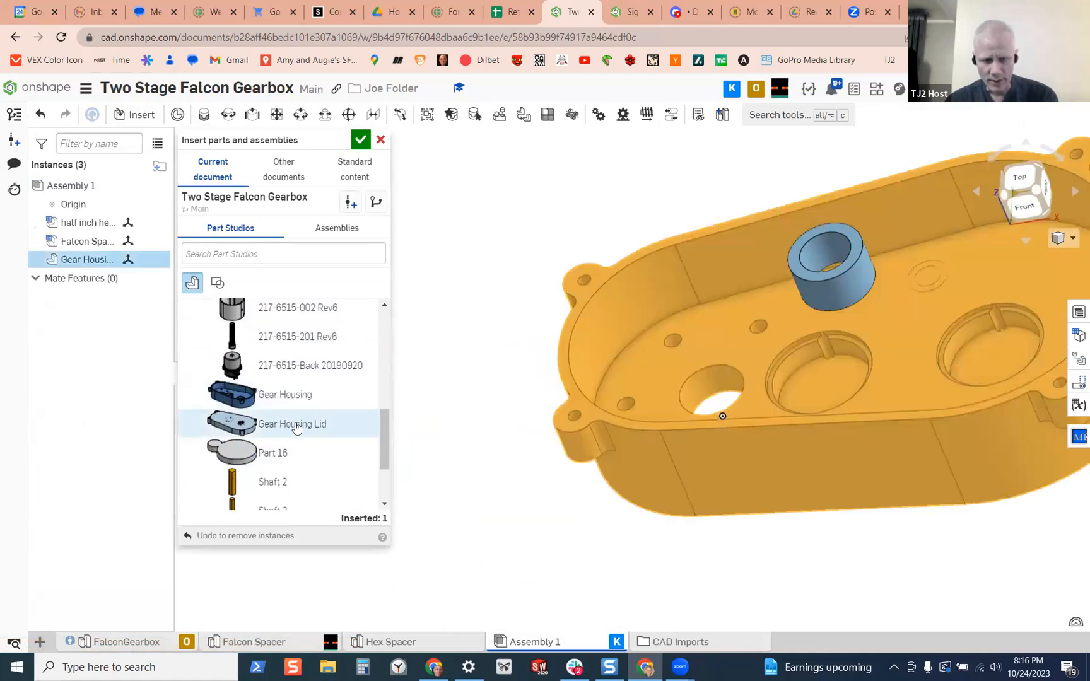
{"action": "left_click", "coordinate": [297, 426]}
{"action": "scroll", "coordinate": [296, 428], "scroll_direction": "down", "scroll_amount": 2}
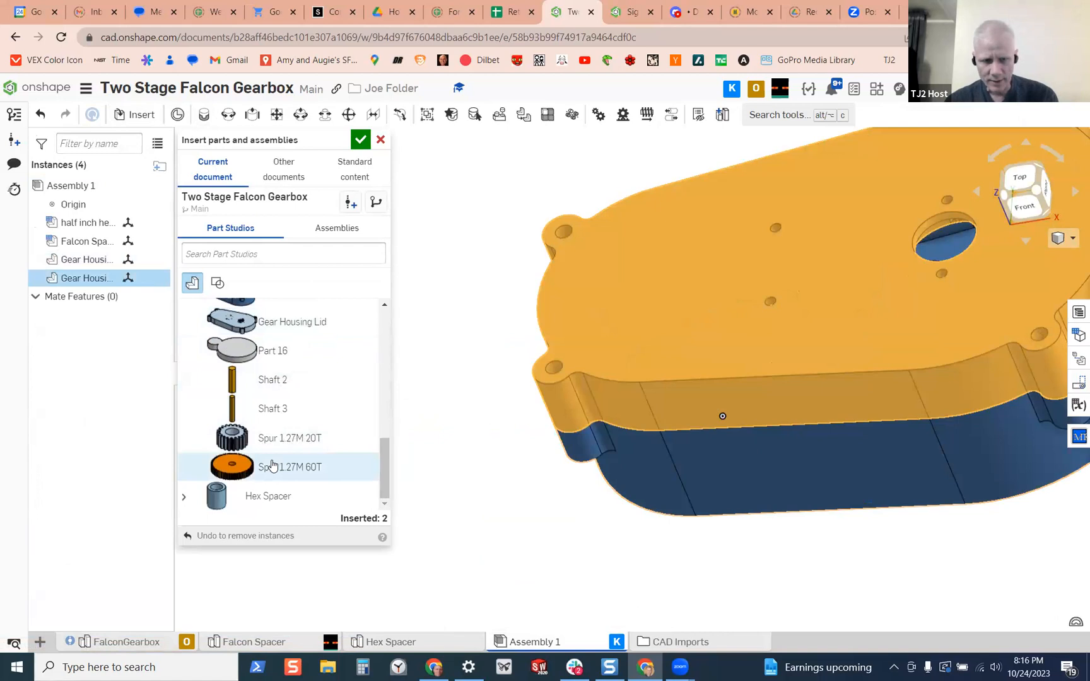
{"action": "scroll", "coordinate": [272, 460], "scroll_direction": "up", "scroll_amount": 4}
{"action": "scroll", "coordinate": [276, 432], "scroll_direction": "up", "scroll_amount": 3}
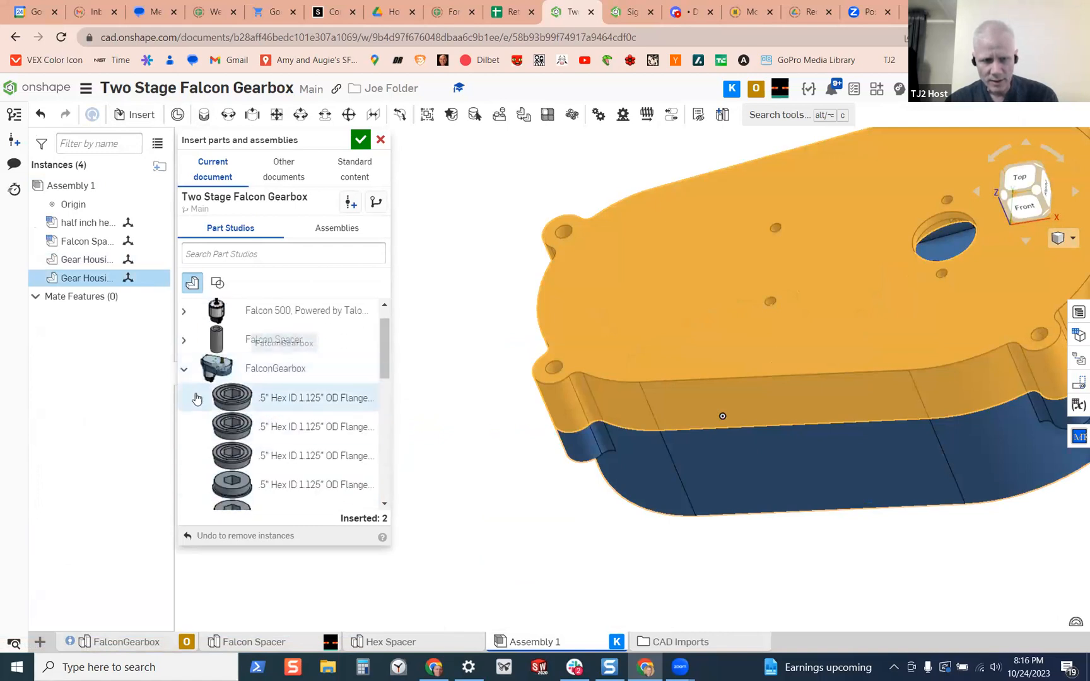
{"action": "scroll", "coordinate": [236, 413], "scroll_direction": "down", "scroll_amount": 3}
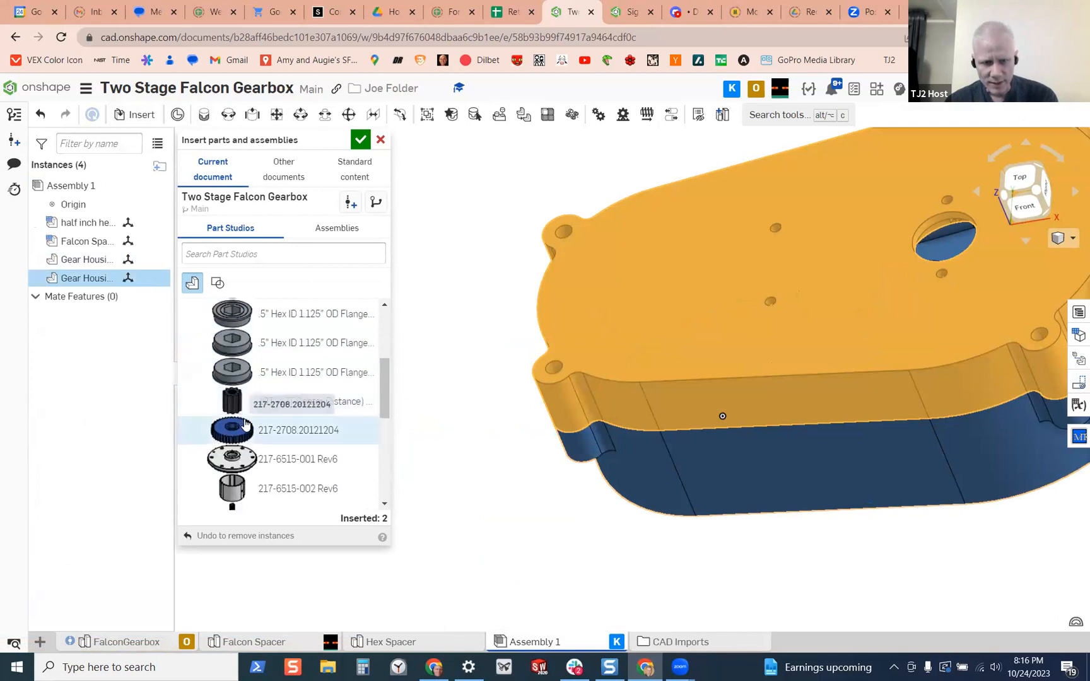
{"action": "scroll", "coordinate": [260, 414], "scroll_direction": "down", "scroll_amount": 3}
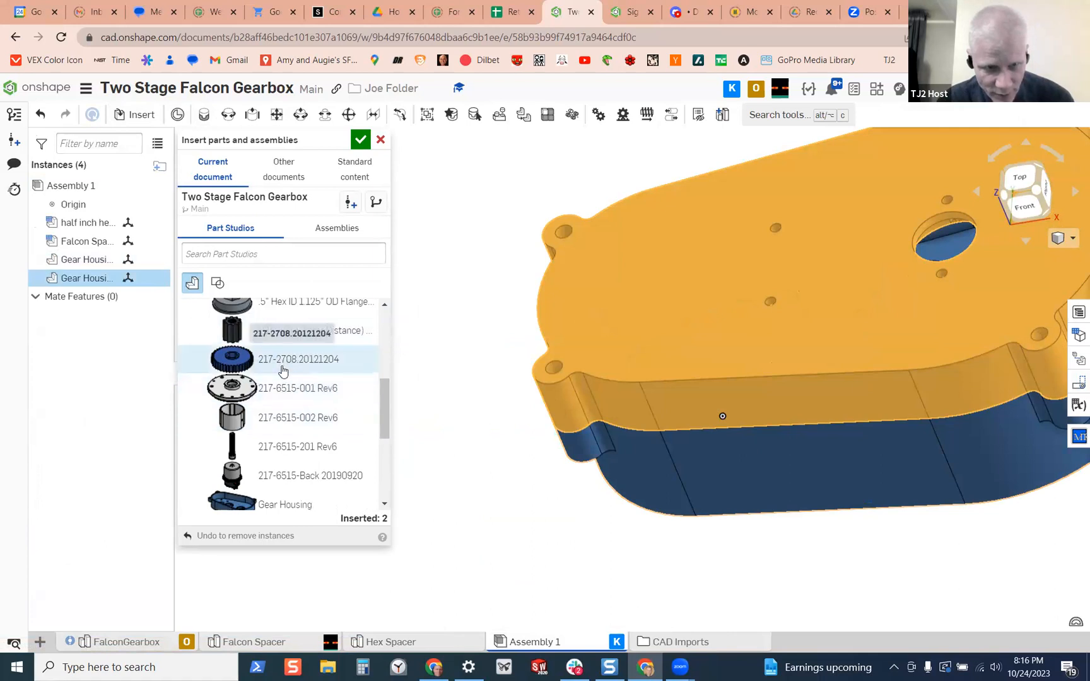
{"action": "left_click", "coordinate": [285, 391]}
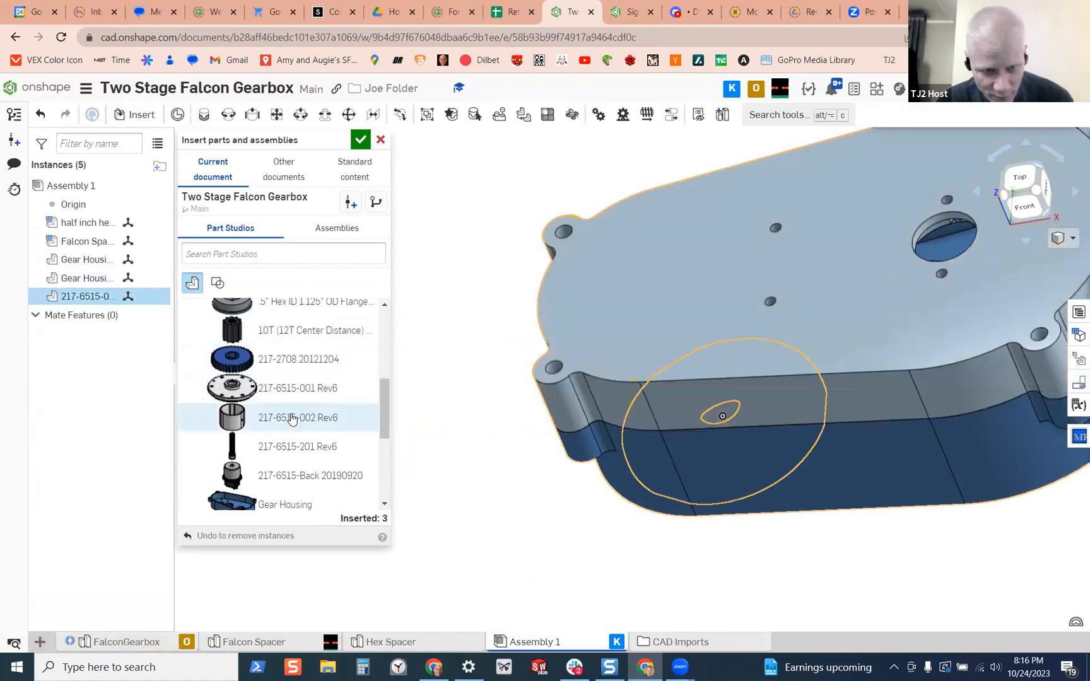
{"action": "left_click", "coordinate": [291, 421]}
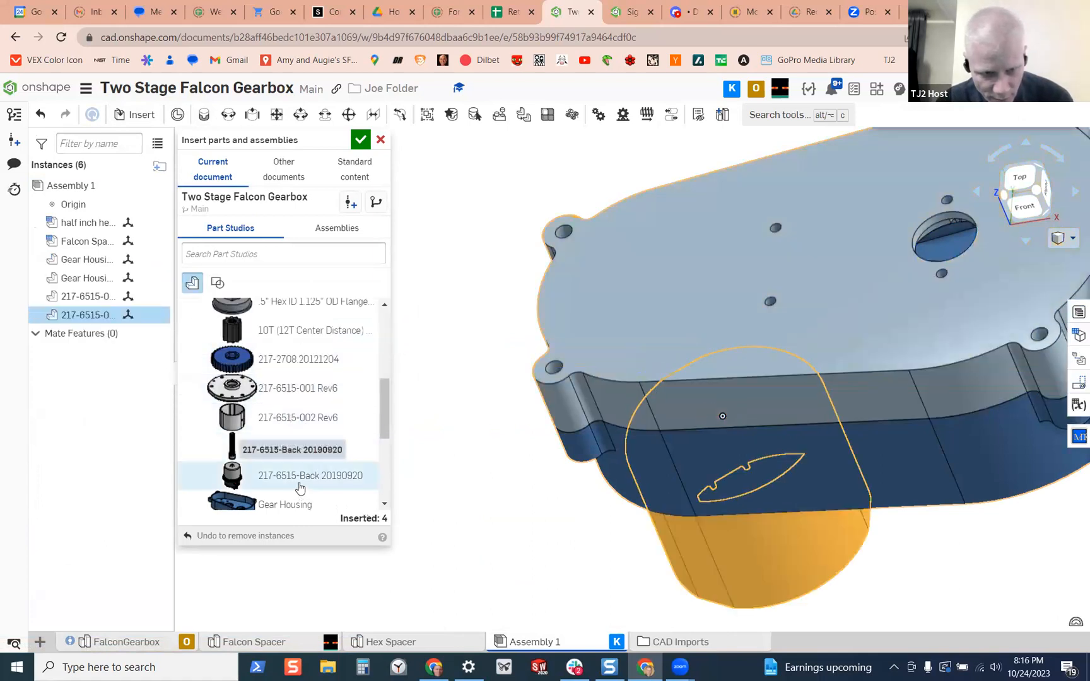
{"action": "scroll", "coordinate": [300, 486], "scroll_direction": "down", "scroll_amount": 1}
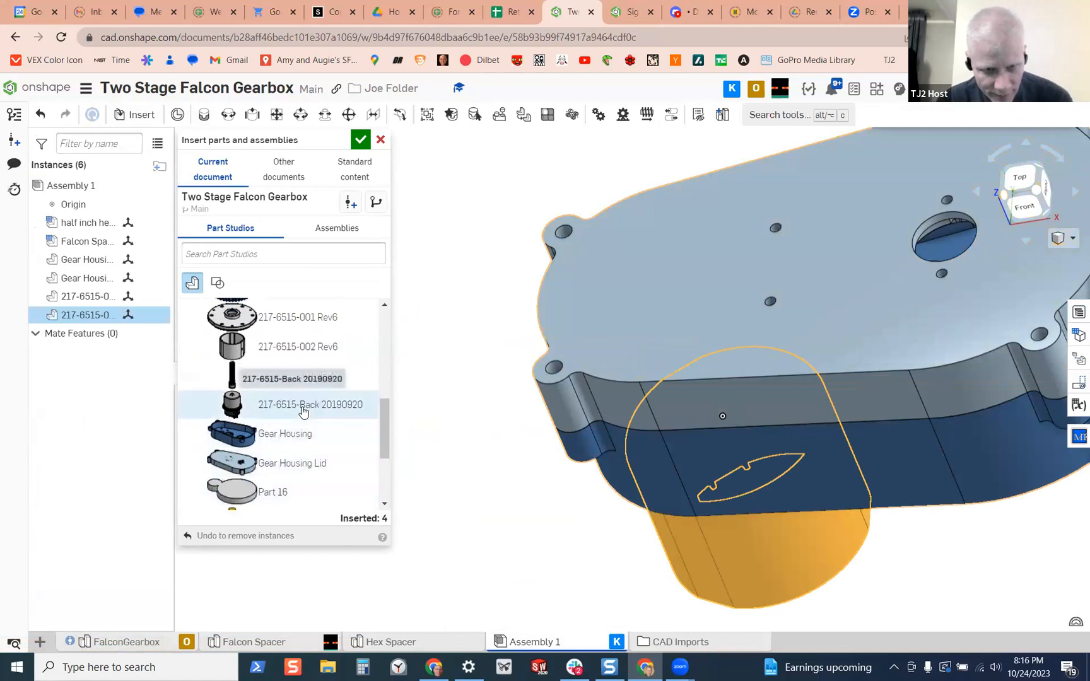
{"action": "left_click", "coordinate": [303, 410]}
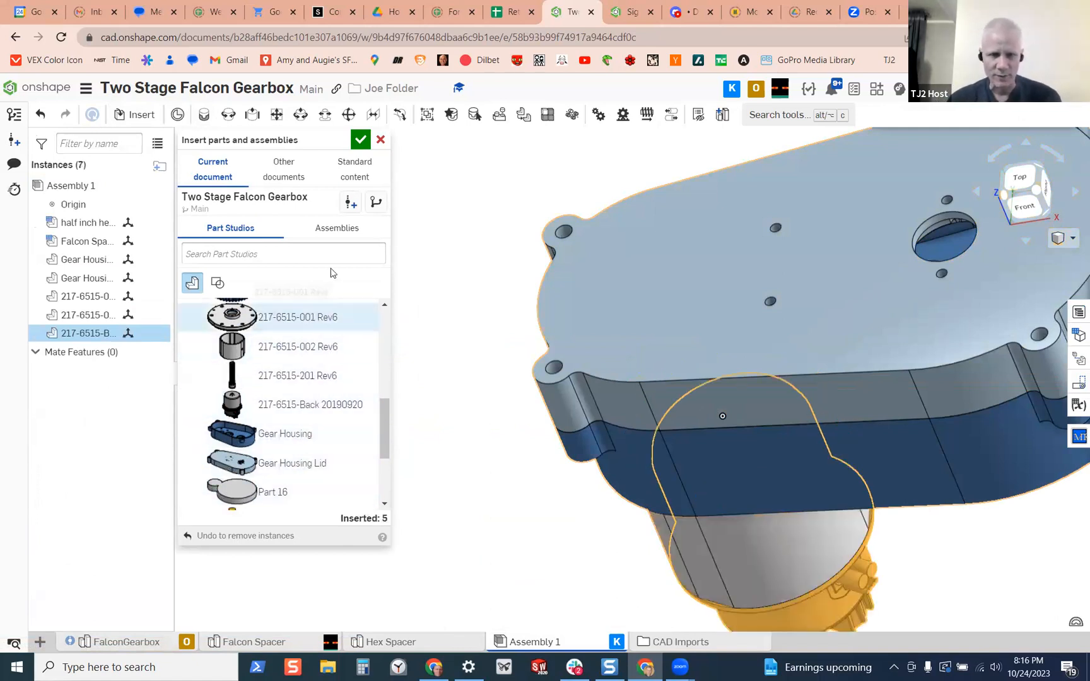
{"action": "left_click", "coordinate": [359, 135]}
Move the Gear Housing Lid off the housing to test whether it is loose, and undo the move
{"action": "scroll", "coordinate": [462, 285], "scroll_direction": "down", "scroll_amount": 5}
{"action": "scroll", "coordinate": [482, 328], "scroll_direction": "up", "scroll_amount": 2}
{"action": "right_click_drag", "start_coordinate": [483, 328], "coordinate": [478, 228]}
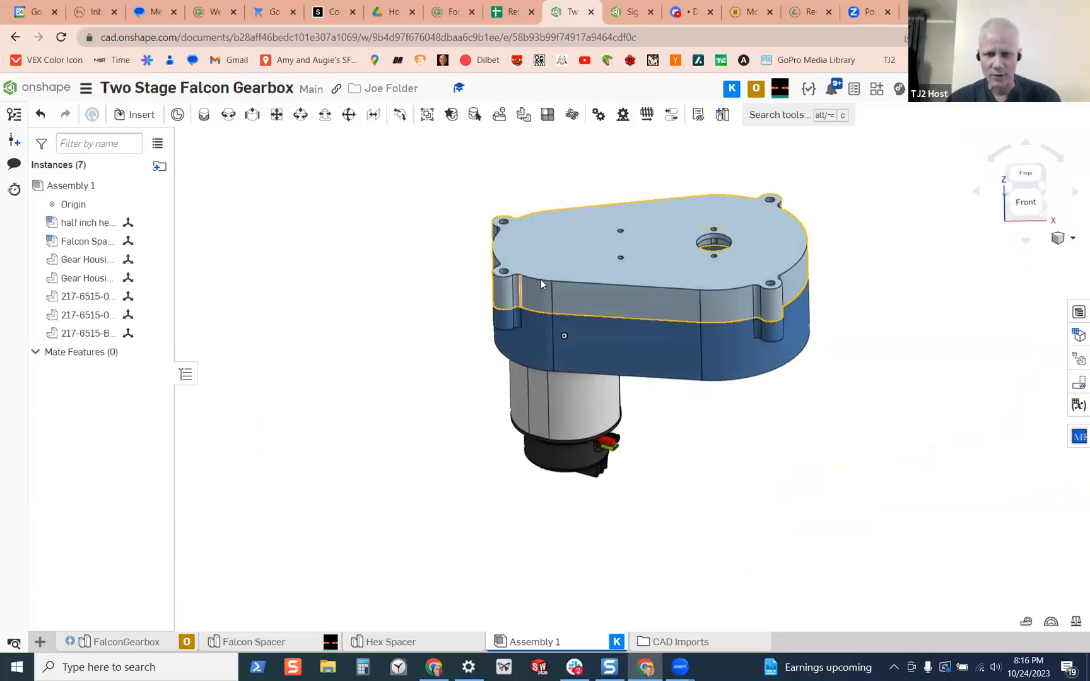
{"action": "left_click_drag", "start_coordinate": [478, 227], "coordinate": [287, 169]}
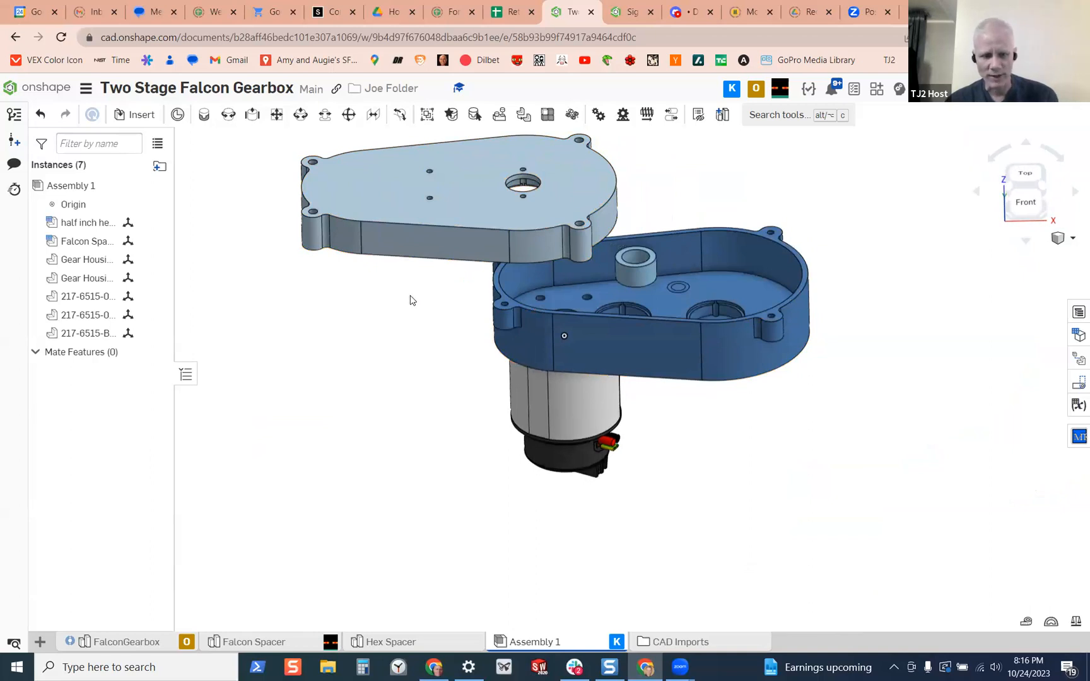
{"action": "key", "text": "ctrl+z"}
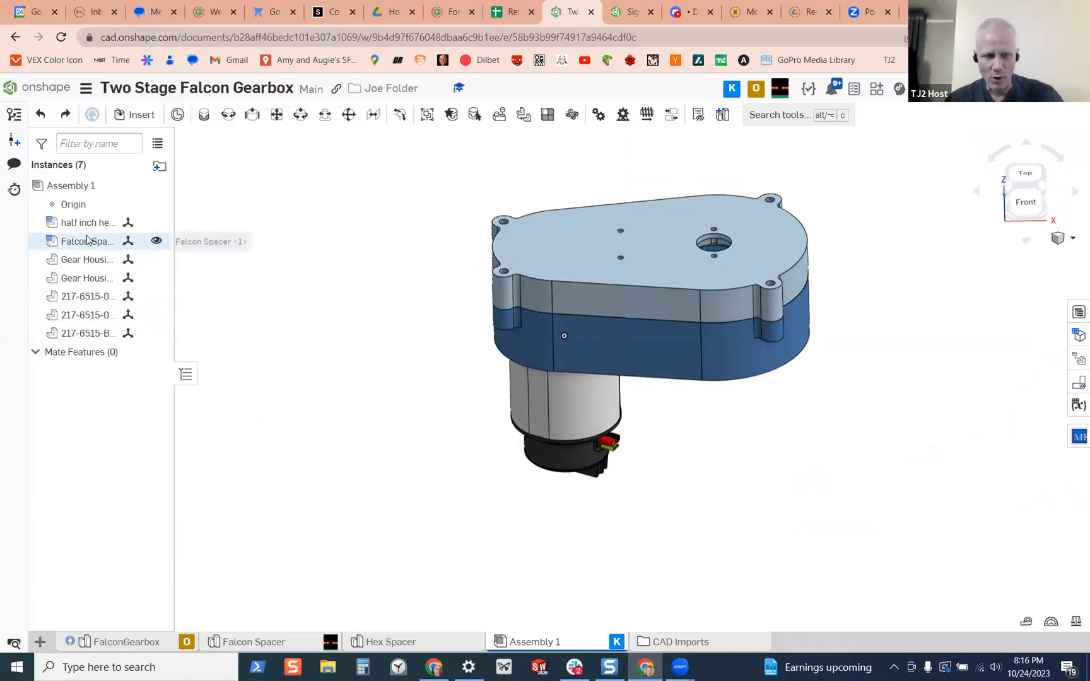
Group the Gear Housing, Gear Housing Lid and the three 217-6515 motor parts so they stay fixed relative to each other
{"action": "left_click_drag", "start_coordinate": [96, 258], "coordinate": [96, 335]}
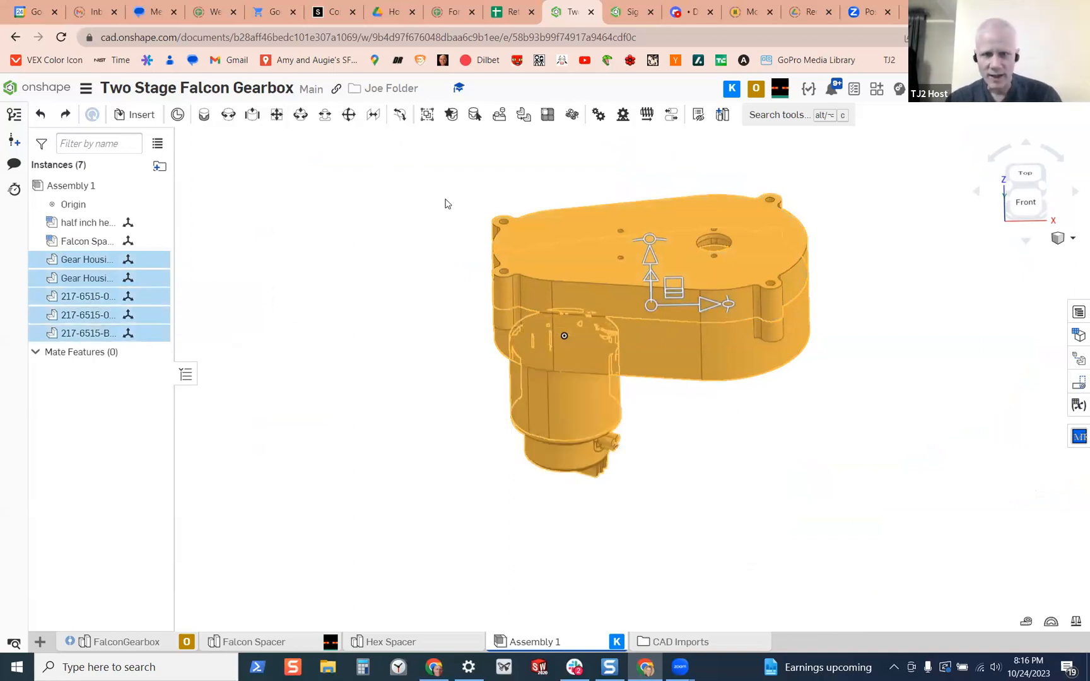
{"action": "left_click", "coordinate": [427, 118]}
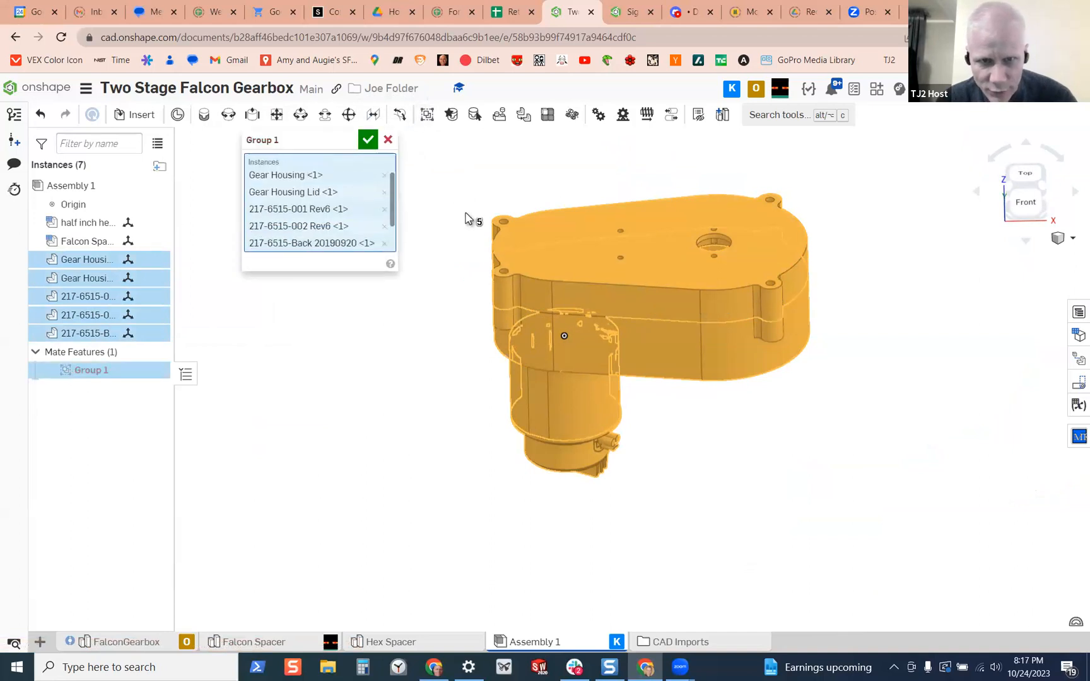
{"action": "left_click", "coordinate": [367, 140]}
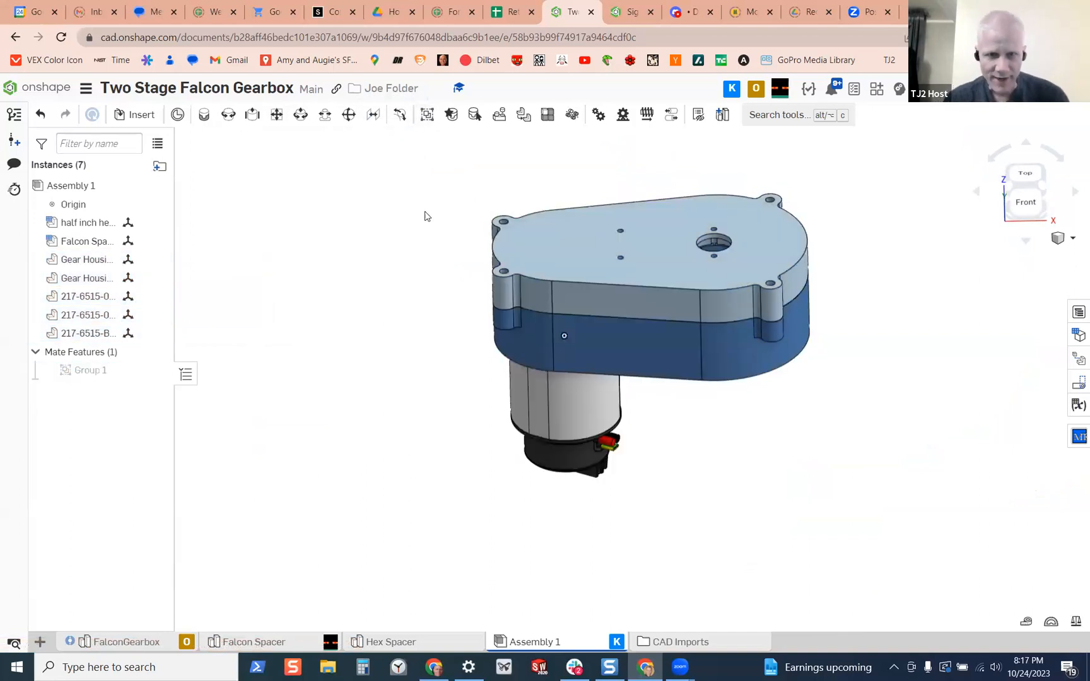
Move the grouped gearbox and motor clear of the two loose spacers and inspect it from below and the side
{"action": "left_click_drag", "start_coordinate": [562, 241], "coordinate": [276, 192]}
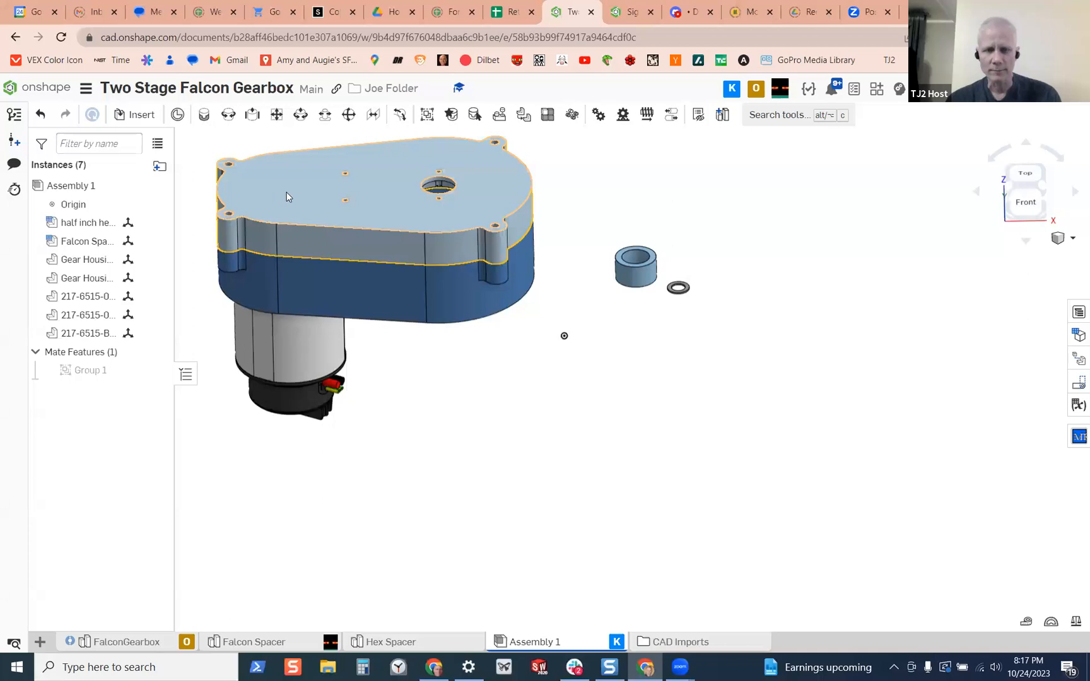
{"action": "right_click_drag", "start_coordinate": [386, 255], "coordinate": [365, 216]}
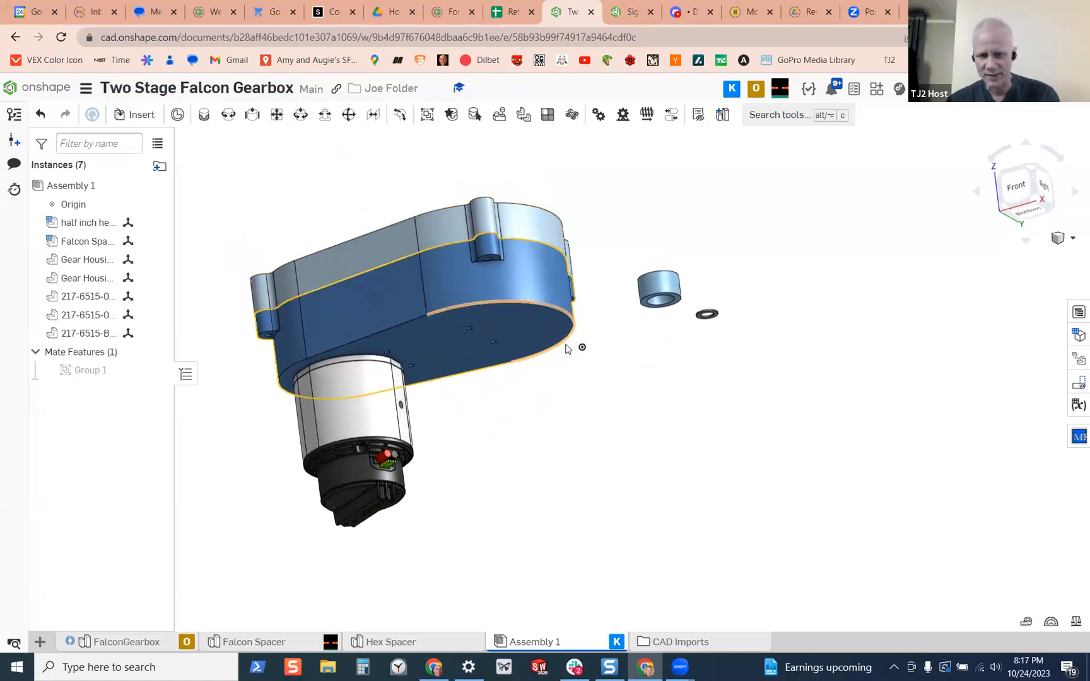
{"action": "middle_click_drag", "start_coordinate": [415, 257], "coordinate": [432, 277]}
{"action": "mouse_move", "coordinate": [431, 276]}
{"action": "right_mouse_down"}
{"action": "mouse_move", "coordinate": [452, 336]}
{"action": "mouse_move", "coordinate": [436, 306]}
{"action": "mouse_move", "coordinate": [434, 337]}
{"action": "mouse_move", "coordinate": [426, 296]}
{"action": "right_mouse_up"}
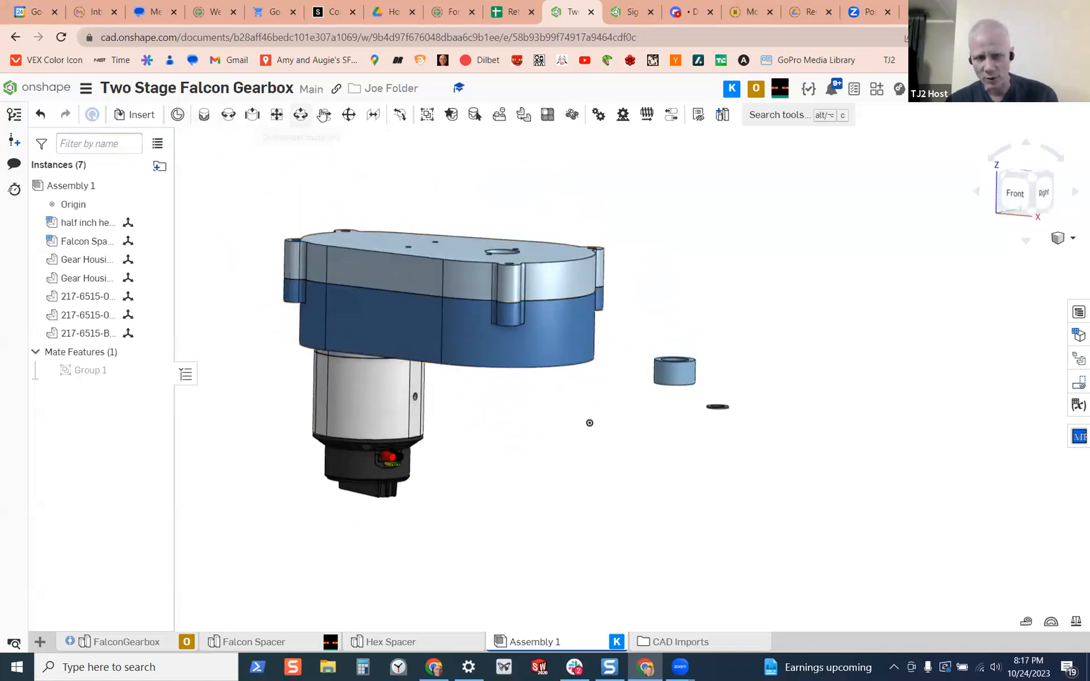
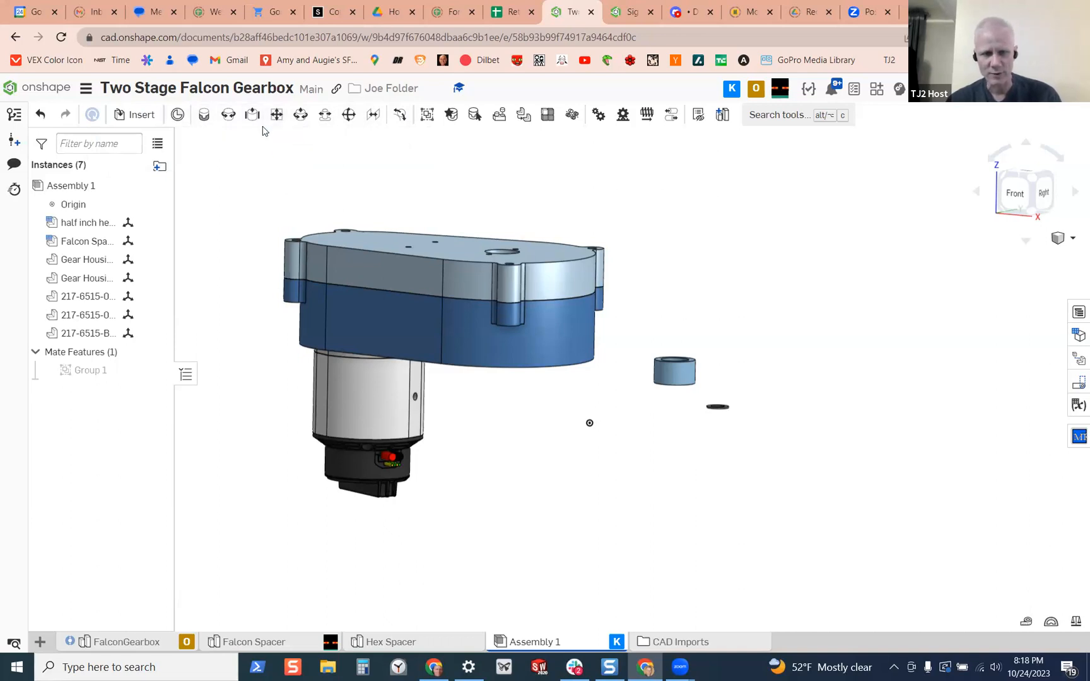
Start a Fastened mate and examine the candidate mate connector points on the underside of the Gear Housing
{"action": "left_click", "coordinate": [203, 114]}
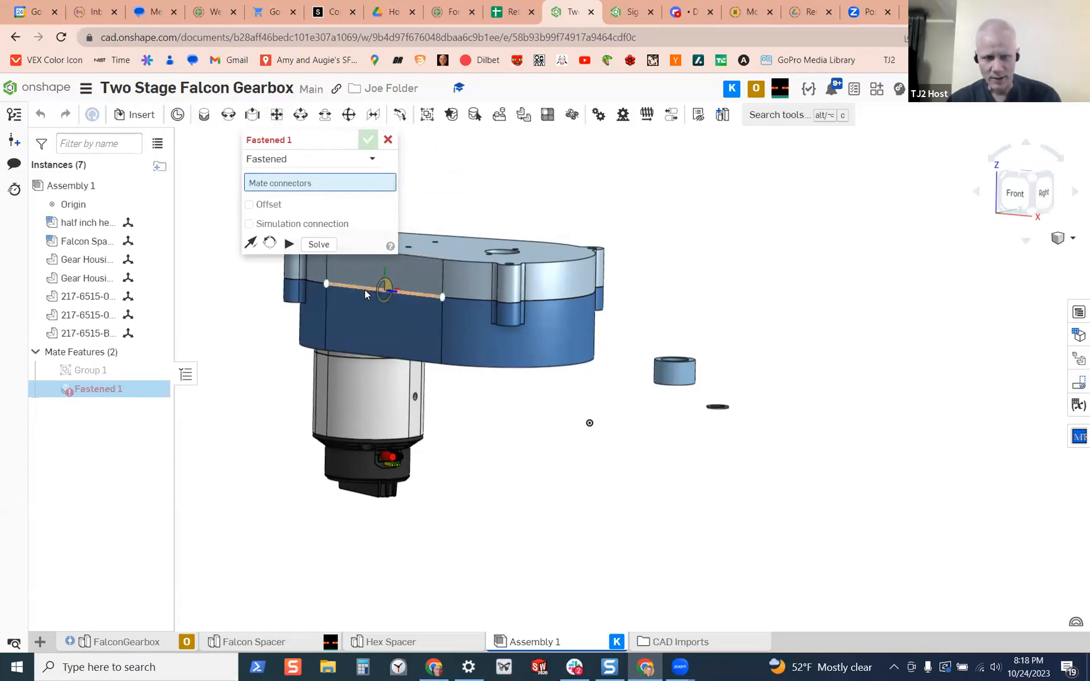
{"action": "scroll", "coordinate": [365, 288], "scroll_direction": "down", "scroll_amount": 2}
{"action": "mouse_move", "coordinate": [392, 328]}
{"action": "right_mouse_down"}
{"action": "mouse_move", "coordinate": [399, 298]}
{"action": "mouse_move", "coordinate": [403, 309]}
{"action": "right_mouse_up"}
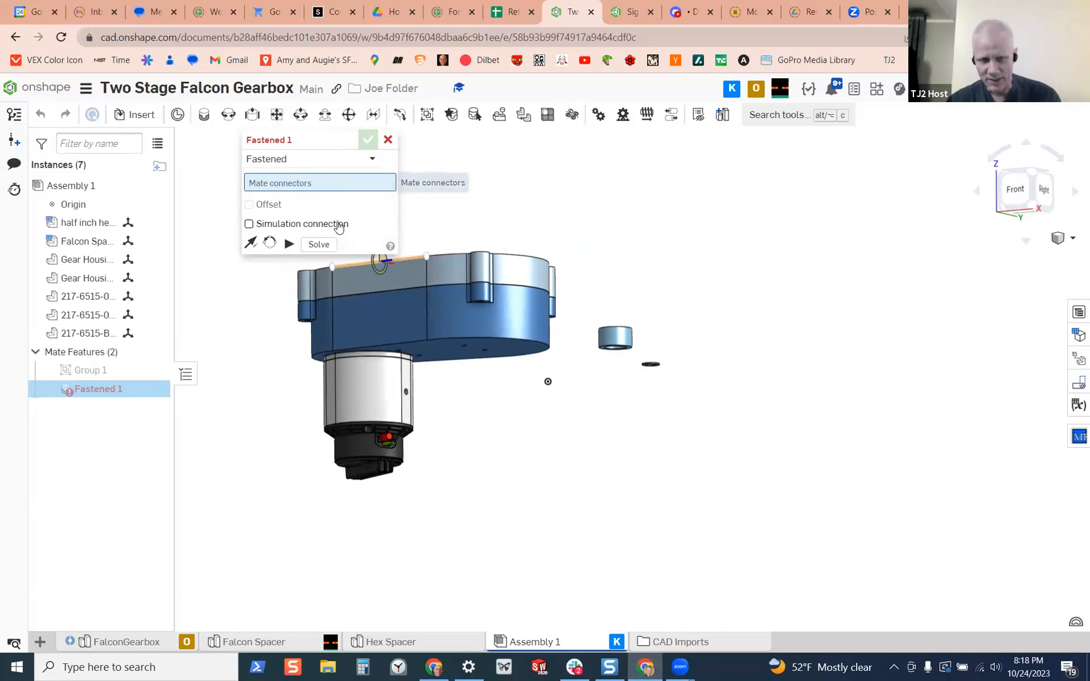
{"action": "scroll", "coordinate": [487, 365], "scroll_direction": "up", "scroll_amount": 2}
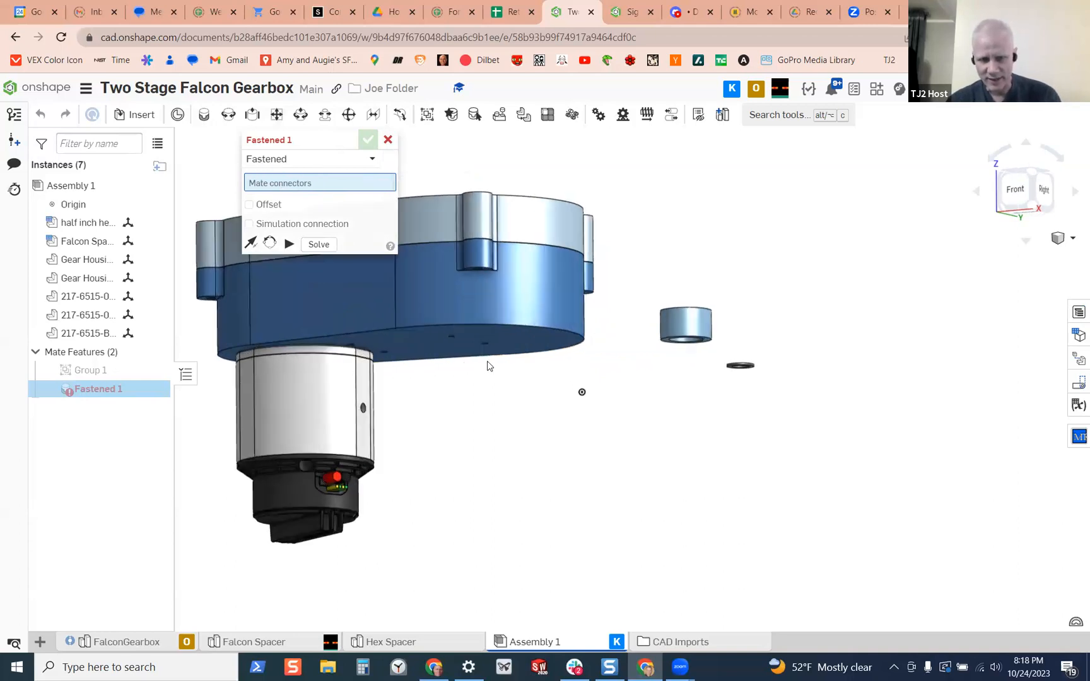
{"action": "scroll", "coordinate": [487, 366], "scroll_direction": "up", "scroll_amount": 1}
{"action": "right_click_drag", "start_coordinate": [525, 339], "coordinate": [652, 314]}
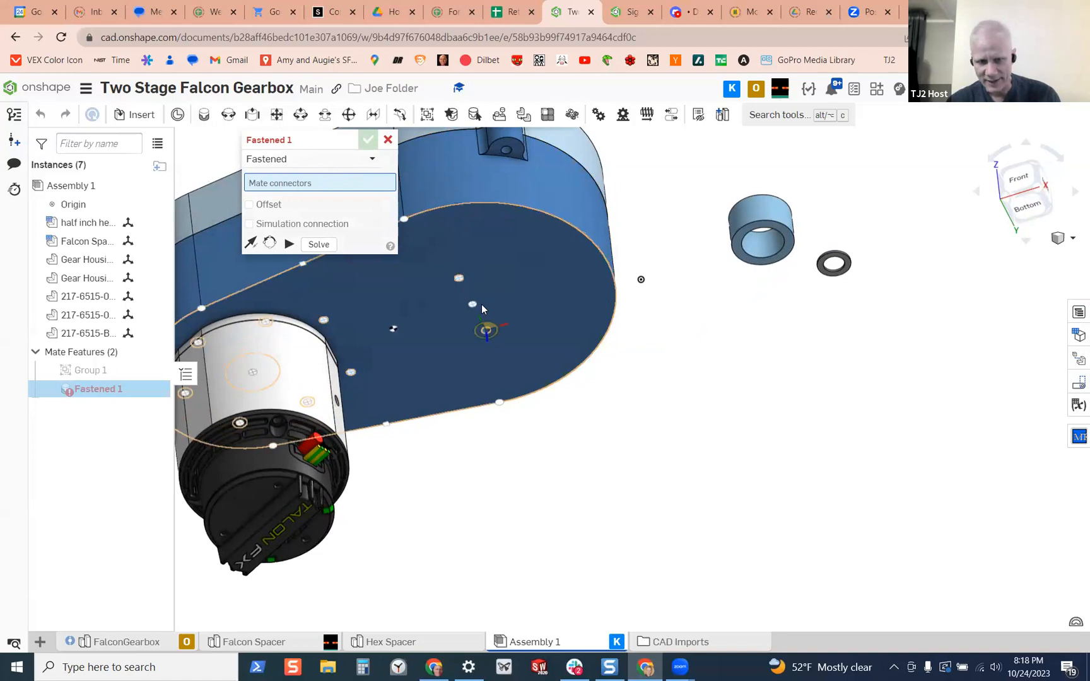
{"action": "scroll", "coordinate": [454, 303], "scroll_direction": "up", "scroll_amount": 5}
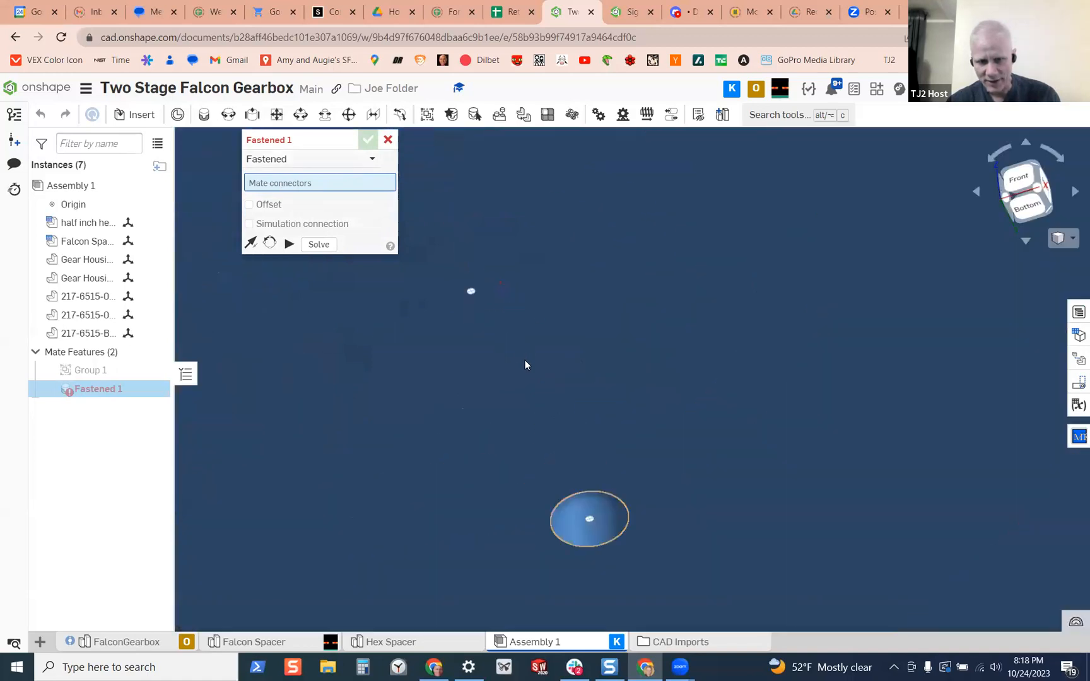
{"action": "scroll", "coordinate": [530, 379], "scroll_direction": "down", "scroll_amount": 3}
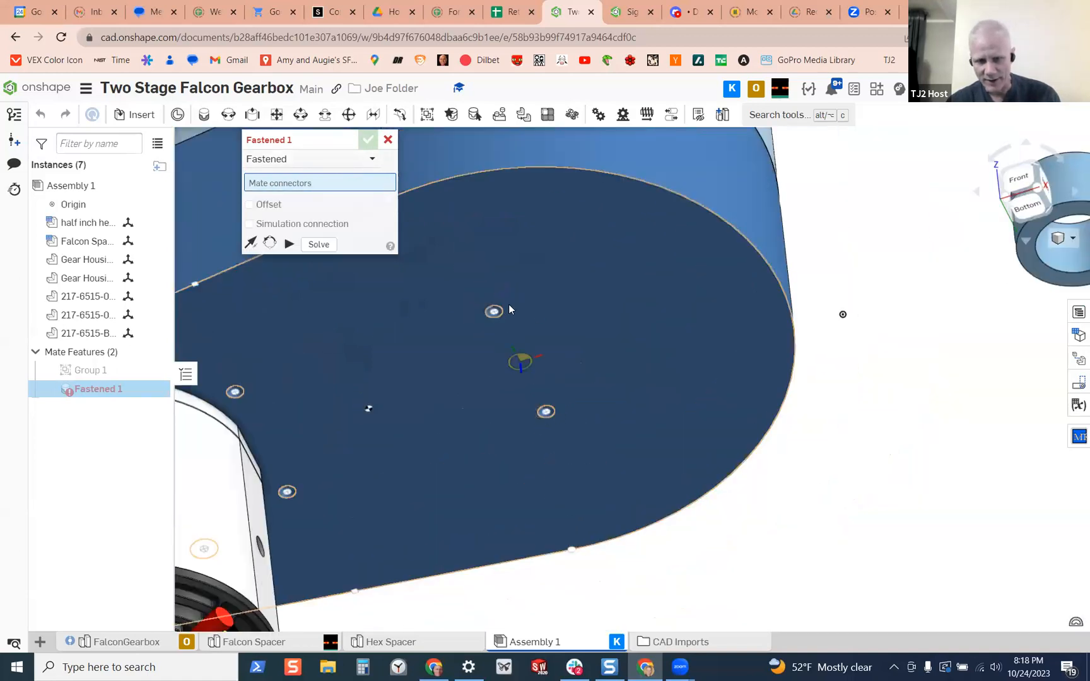
{"action": "scroll", "coordinate": [521, 312], "scroll_direction": "down", "scroll_amount": 5}
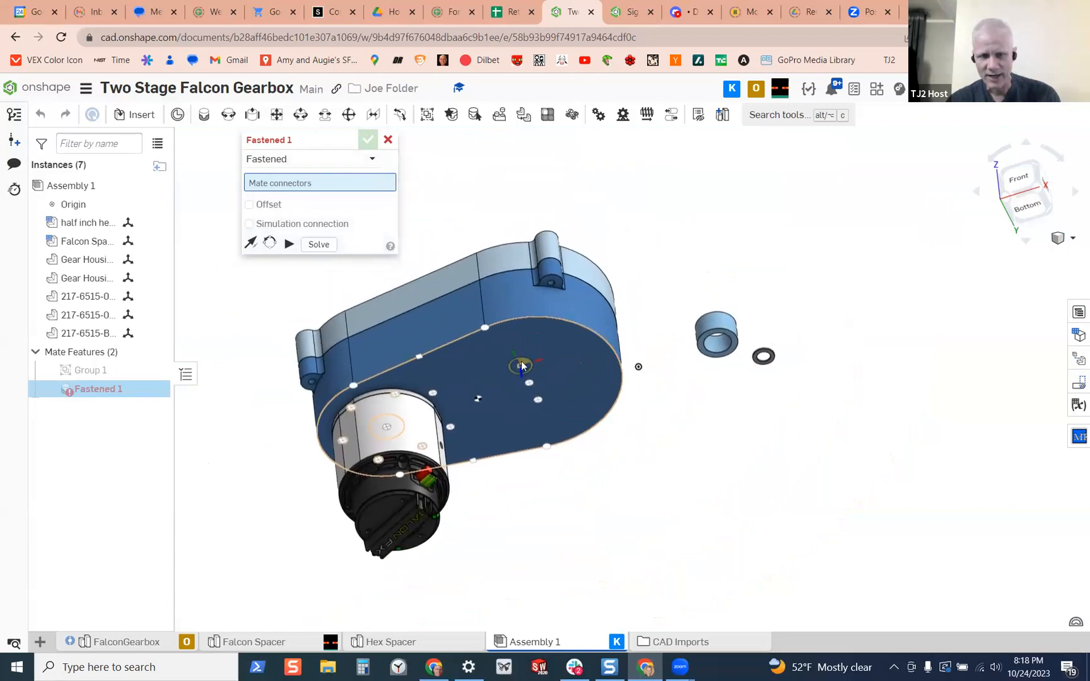
Examine the candidate mate connectors on top of the Gear Housing Lid and on the larger blue spacer's end faces
{"action": "key", "text": "shift+1"}
{"action": "right_click_drag", "start_coordinate": [520, 242], "coordinate": [508, 257]}
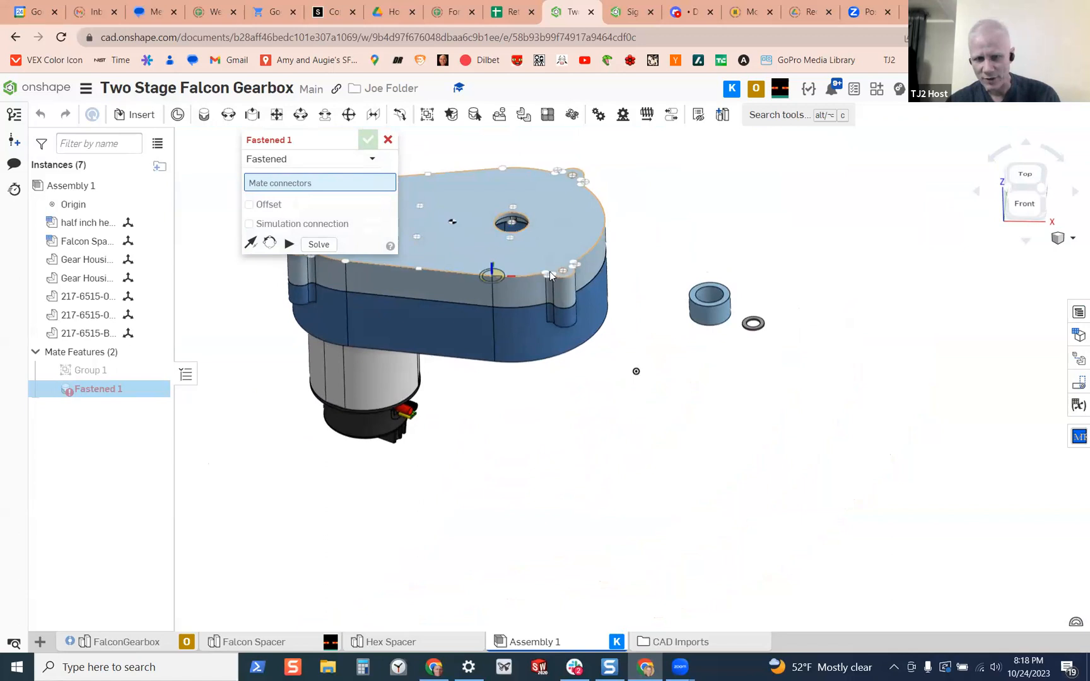
{"action": "scroll", "coordinate": [562, 278], "scroll_direction": "up", "scroll_amount": 5}
{"action": "scroll", "coordinate": [575, 275], "scroll_direction": "down", "scroll_amount": 7}
{"action": "right_click_drag", "start_coordinate": [573, 285], "coordinate": [574, 257]}
{"action": "right_click_drag", "start_coordinate": [601, 298], "coordinate": [594, 272]}
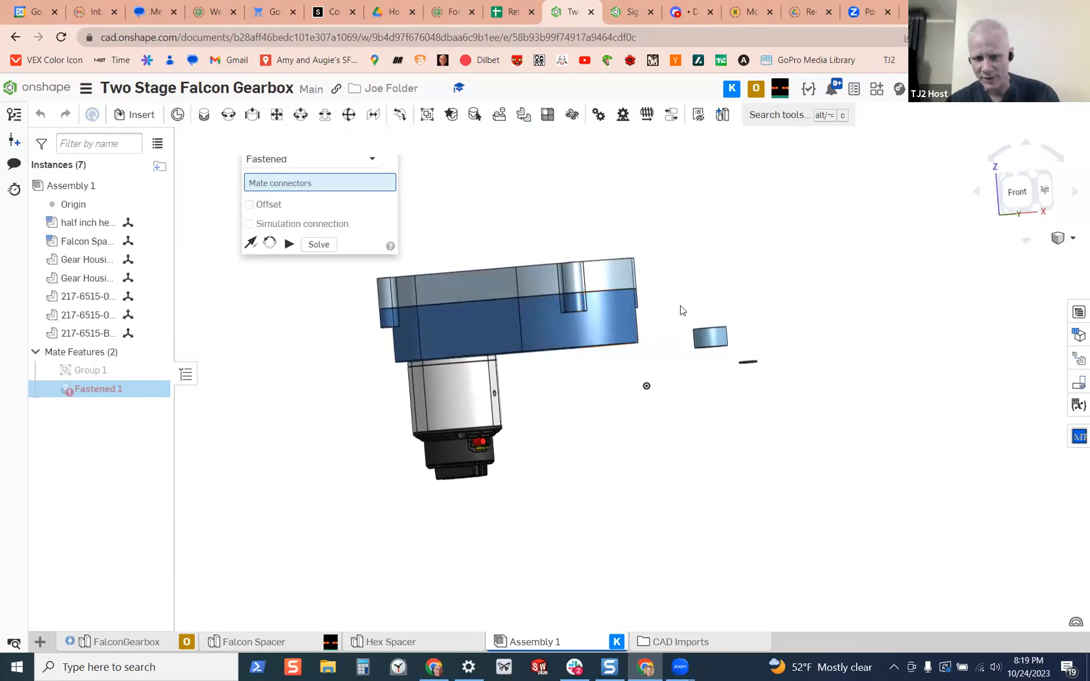
{"action": "right_click_drag", "start_coordinate": [672, 326], "coordinate": [690, 359]}
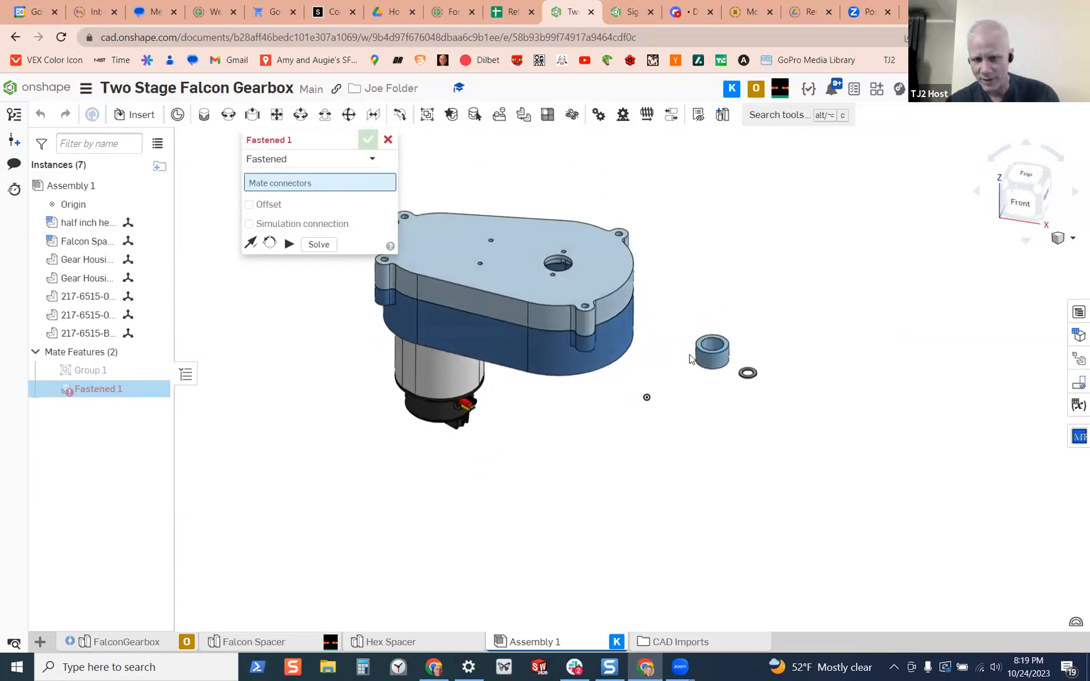
{"action": "scroll", "coordinate": [700, 347], "scroll_direction": "up", "scroll_amount": 5}
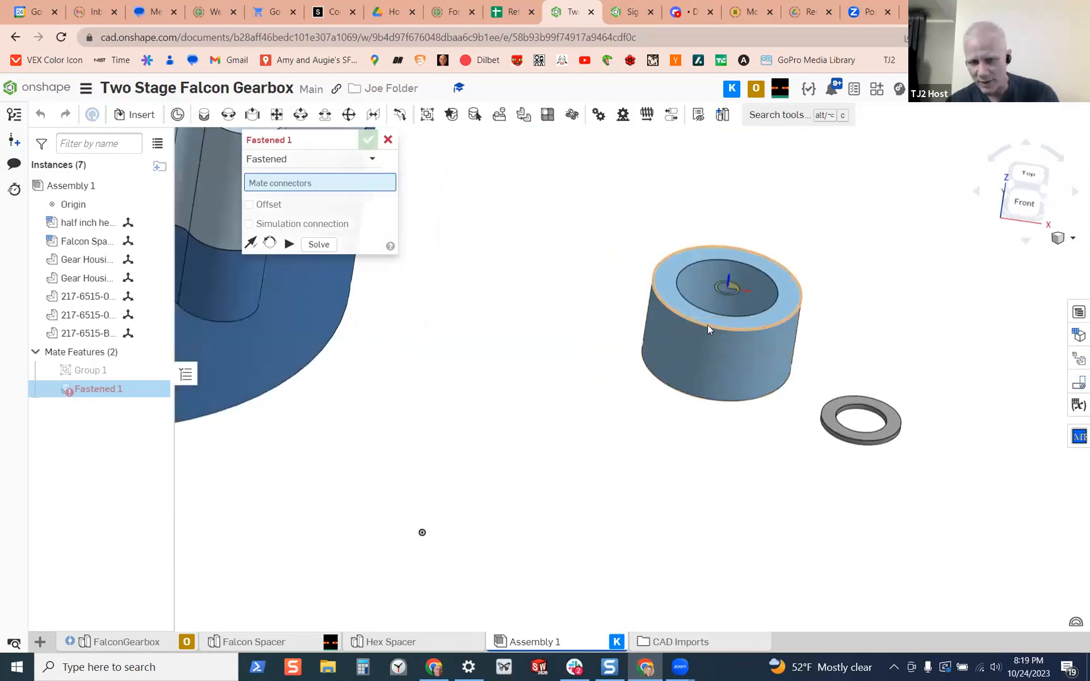
{"action": "right_click_drag", "start_coordinate": [587, 329], "coordinate": [671, 424]}
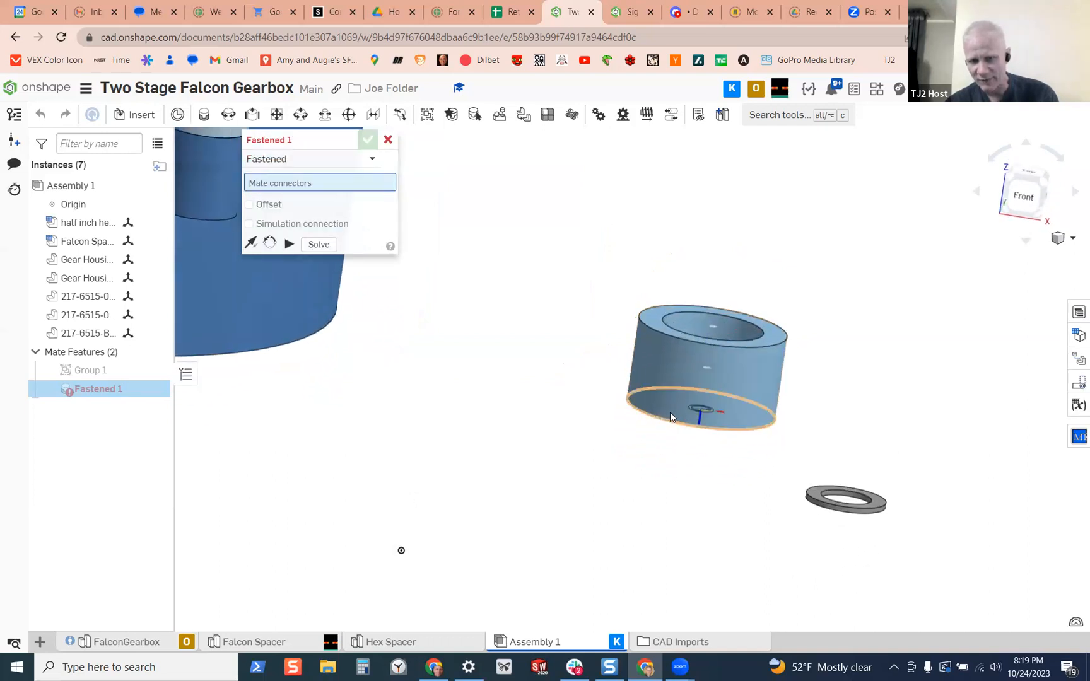
Fasten the Gear Housing to the assembly origin, using the centre connector of the rounded end's bottom arc edge
{"action": "scroll", "coordinate": [583, 388], "scroll_direction": "down", "scroll_amount": 5}
{"action": "right_click_drag", "start_coordinate": [468, 387], "coordinate": [461, 366]}
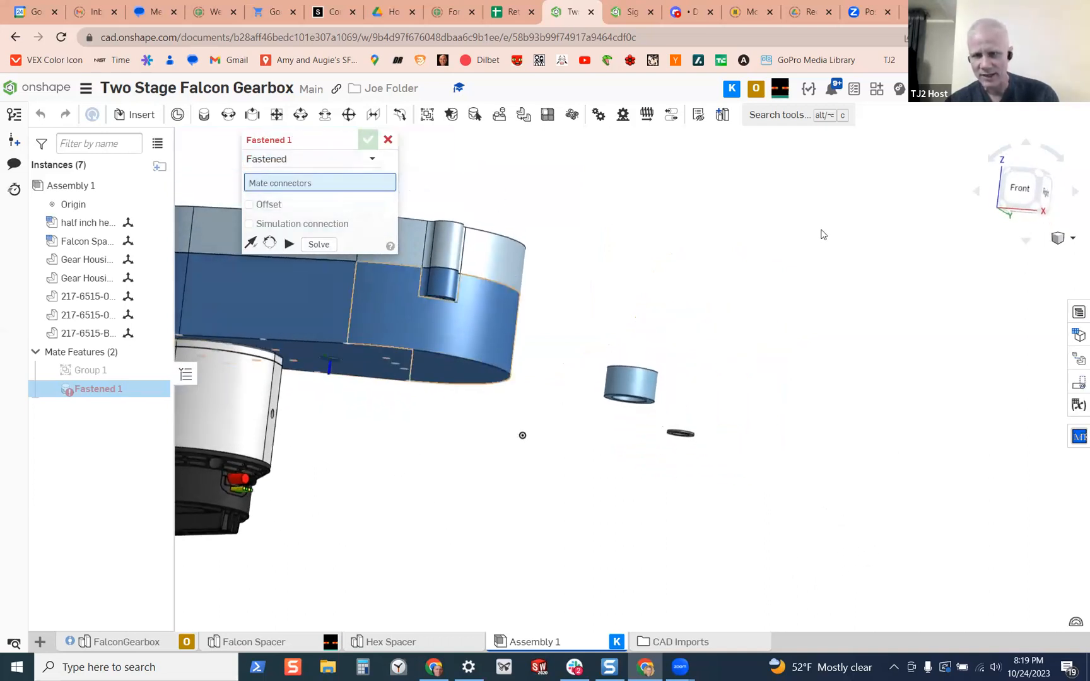
{"action": "right_click_drag", "start_coordinate": [793, 358], "coordinate": [765, 374]}
{"action": "right_click_drag", "start_coordinate": [477, 331], "coordinate": [482, 369]}
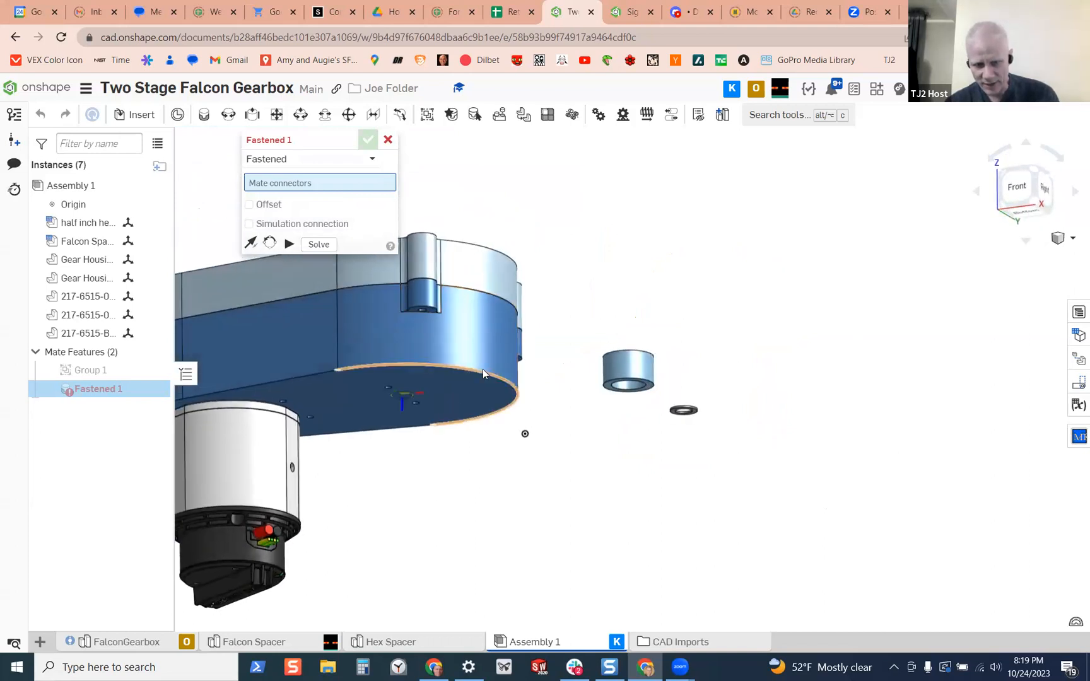
{"action": "scroll", "coordinate": [470, 382], "scroll_direction": "down", "scroll_amount": 2}
{"action": "scroll", "coordinate": [374, 378], "scroll_direction": "up", "scroll_amount": 10}
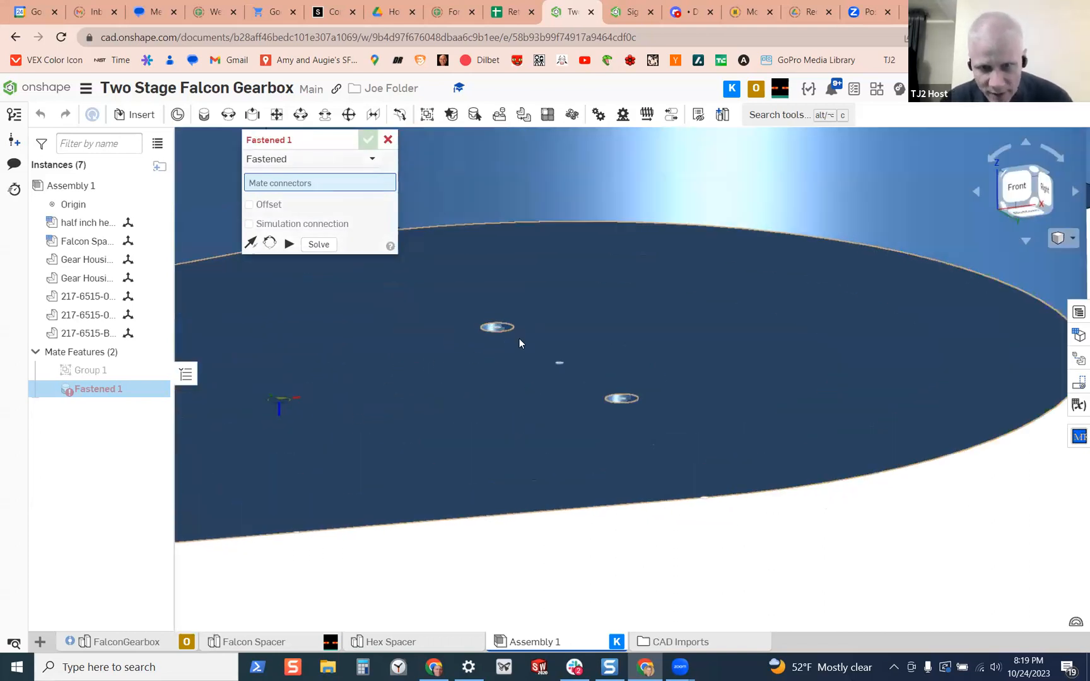
{"action": "scroll", "coordinate": [520, 343], "scroll_direction": "down", "scroll_amount": 5}
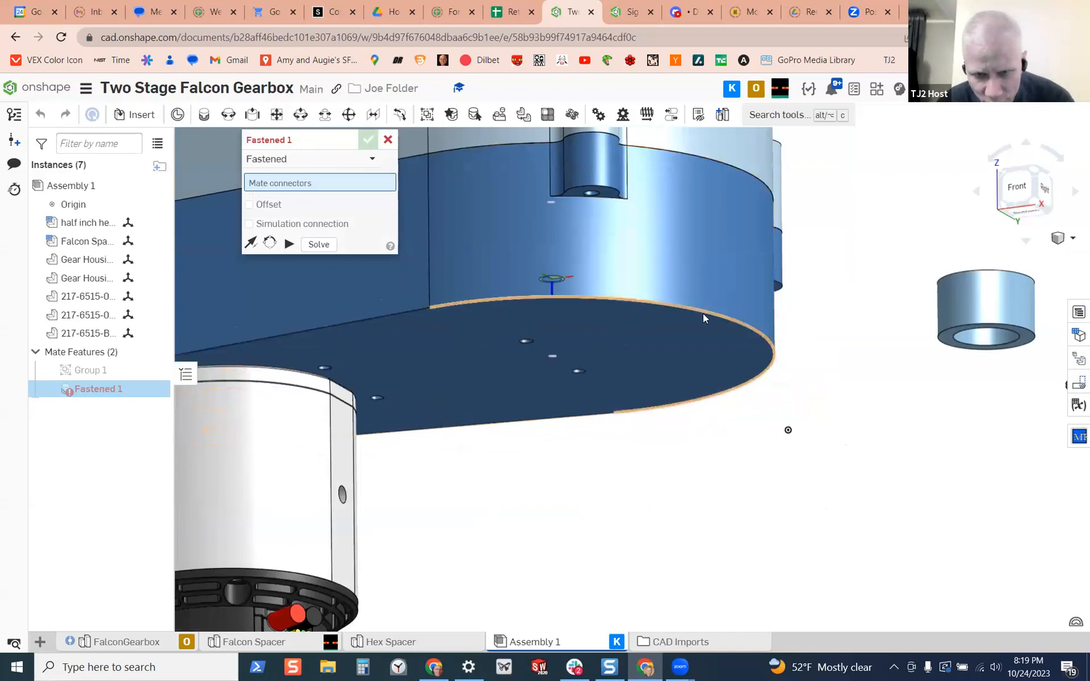
{"action": "left_click", "coordinate": [668, 304]}
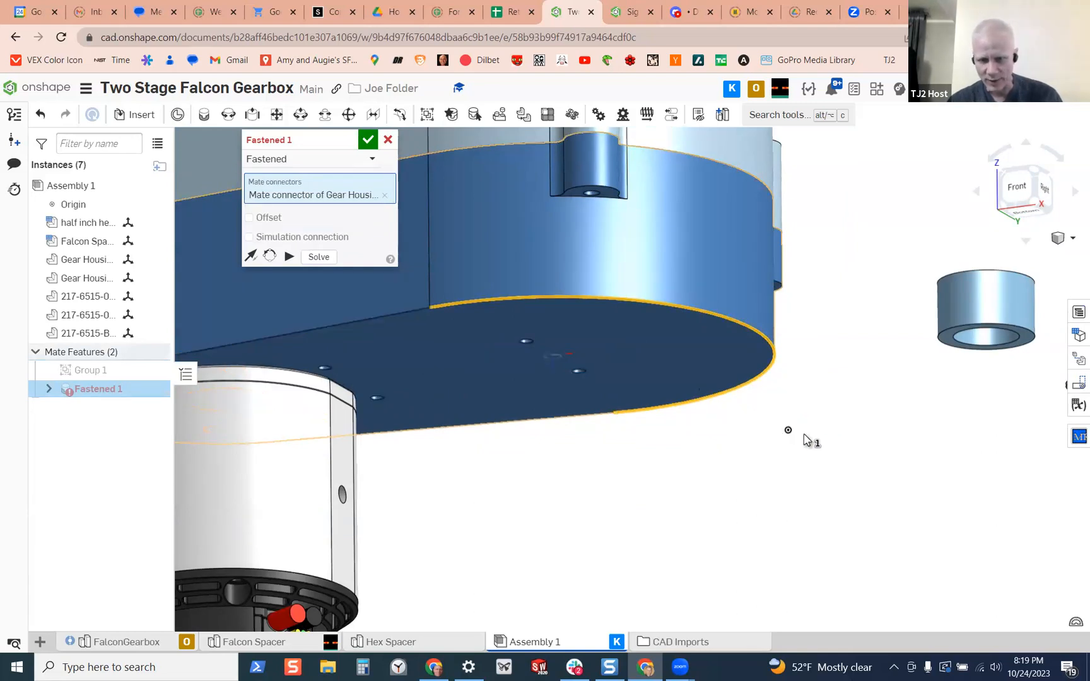
{"action": "left_click", "coordinate": [789, 433]}
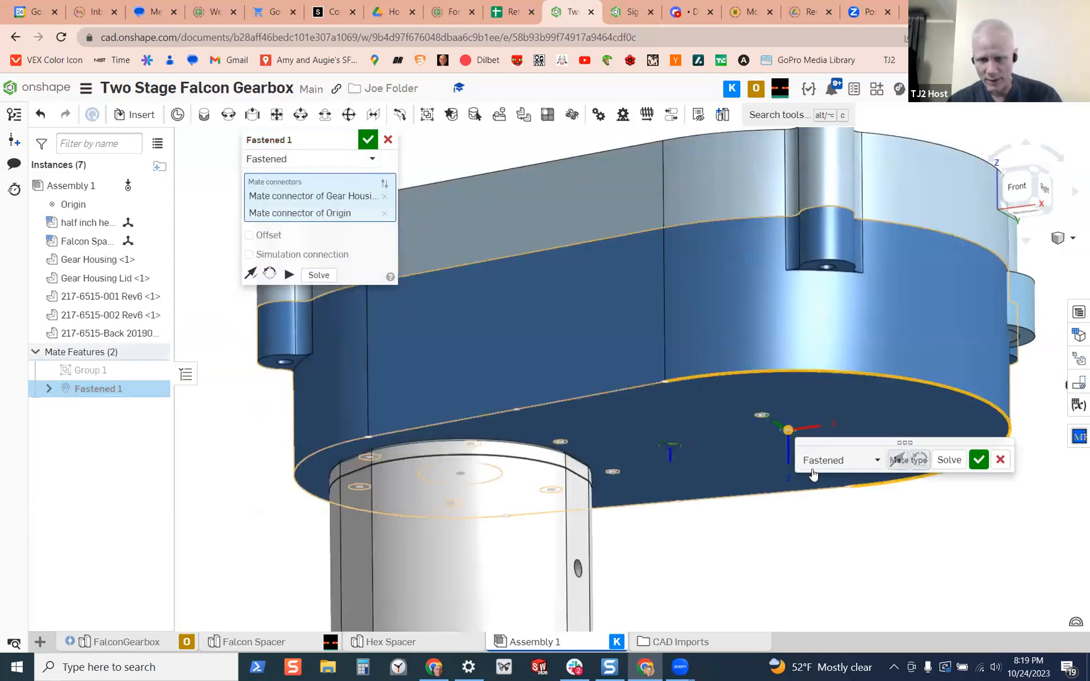
Examine the gearbox and motor from several angles to check their position and orientation at the origin
{"action": "scroll", "coordinate": [697, 488], "scroll_direction": "up", "scroll_amount": 3}
{"action": "right_click_drag", "start_coordinate": [703, 472], "coordinate": [707, 493]}
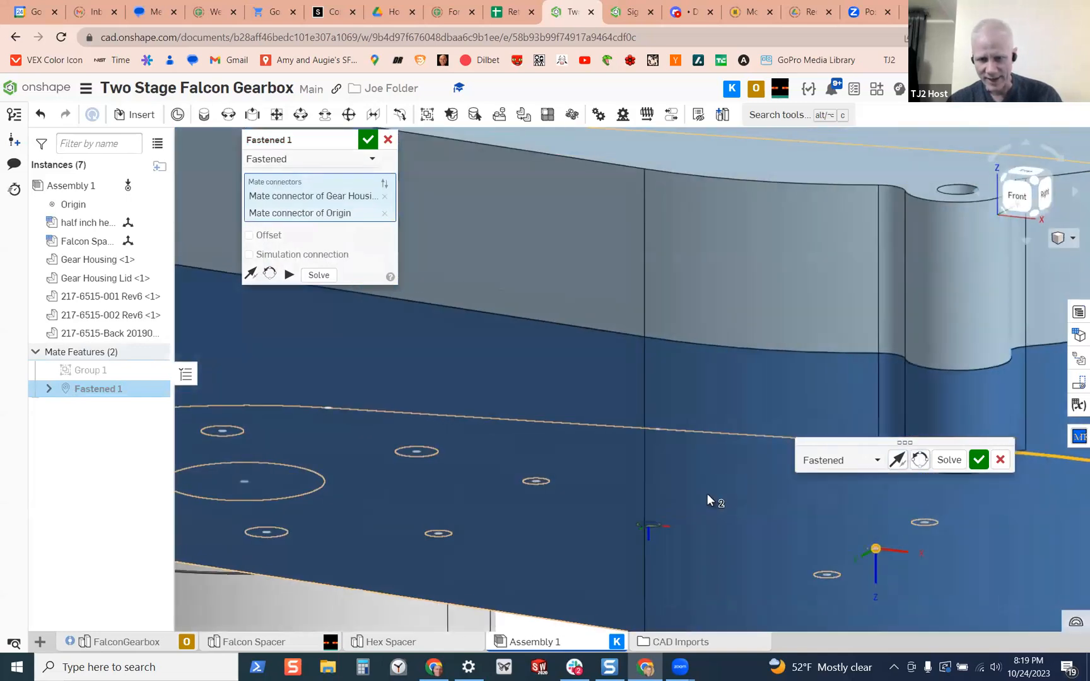
{"action": "scroll", "coordinate": [714, 444], "scroll_direction": "up", "scroll_amount": 3}
{"action": "scroll", "coordinate": [730, 455], "scroll_direction": "down", "scroll_amount": 4}
{"action": "scroll", "coordinate": [730, 455], "scroll_direction": "down", "scroll_amount": 5}
{"action": "right_click_drag", "start_coordinate": [741, 395], "coordinate": [771, 411]}
{"action": "mouse_move", "coordinate": [907, 441]}
{"action": "right_mouse_down"}
{"action": "mouse_move", "coordinate": [871, 411]}
{"action": "mouse_move", "coordinate": [890, 429]}
{"action": "right_mouse_up"}
{"action": "scroll", "coordinate": [695, 448], "scroll_direction": "down", "scroll_amount": 5}
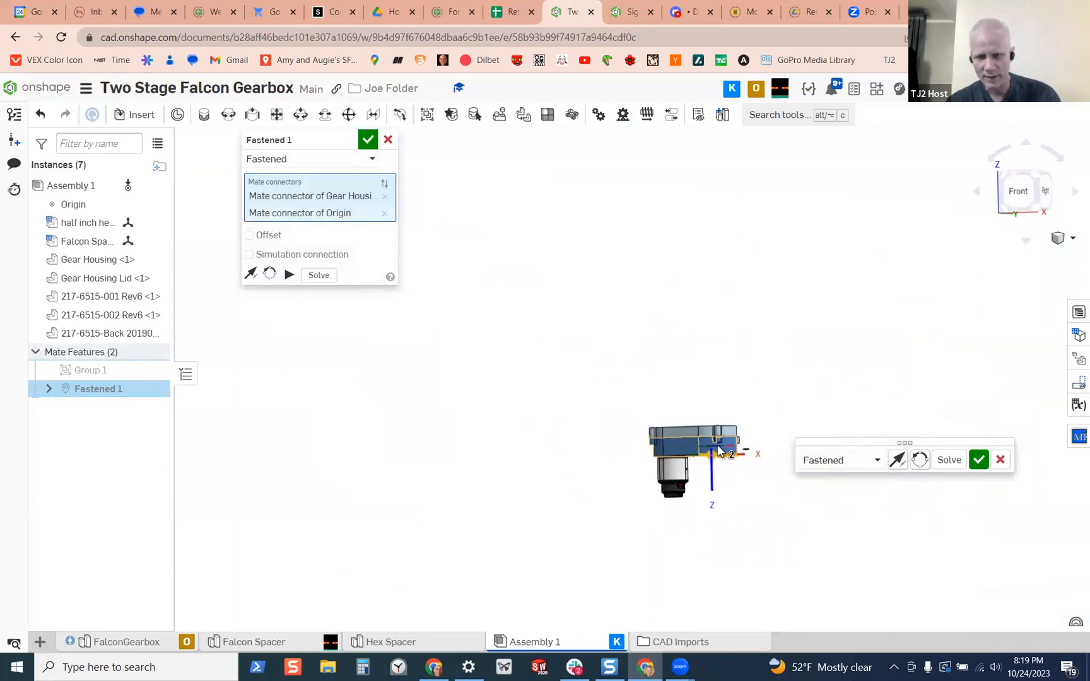
{"action": "scroll", "coordinate": [716, 447], "scroll_direction": "up", "scroll_amount": 5}
{"action": "mouse_move", "coordinate": [754, 479]}
{"action": "right_mouse_down"}
{"action": "mouse_move", "coordinate": [761, 495]}
{"action": "mouse_move", "coordinate": [762, 473]}
{"action": "right_mouse_up"}
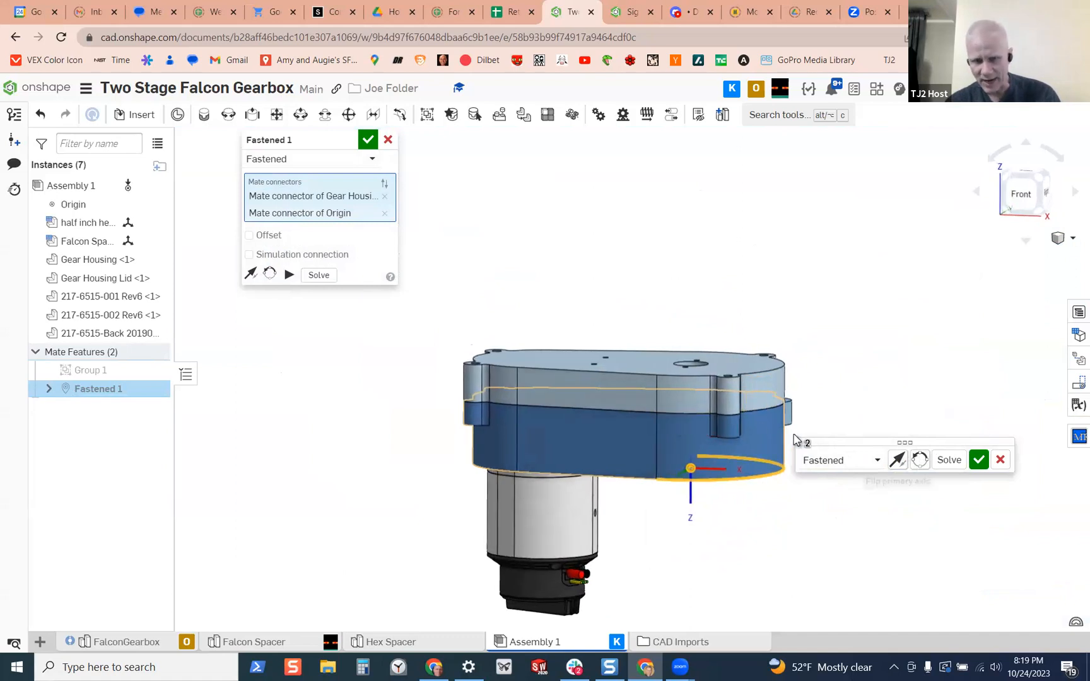
{"action": "right_click_drag", "start_coordinate": [708, 411], "coordinate": [709, 415]}
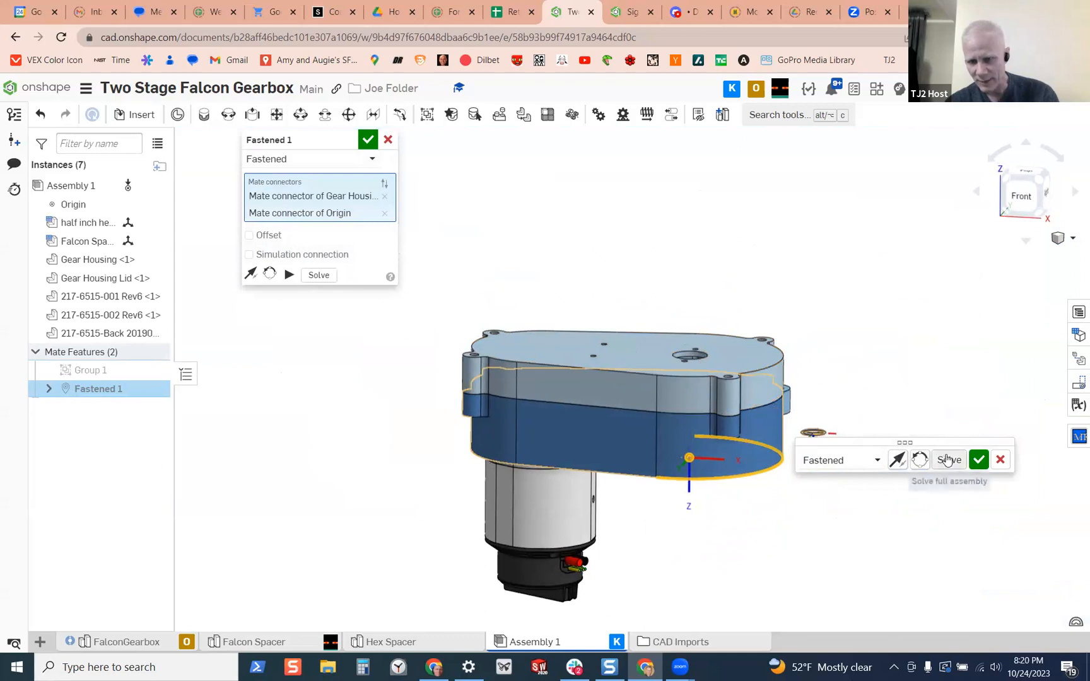
{"action": "right_click_drag", "start_coordinate": [802, 454], "coordinate": [716, 431]}
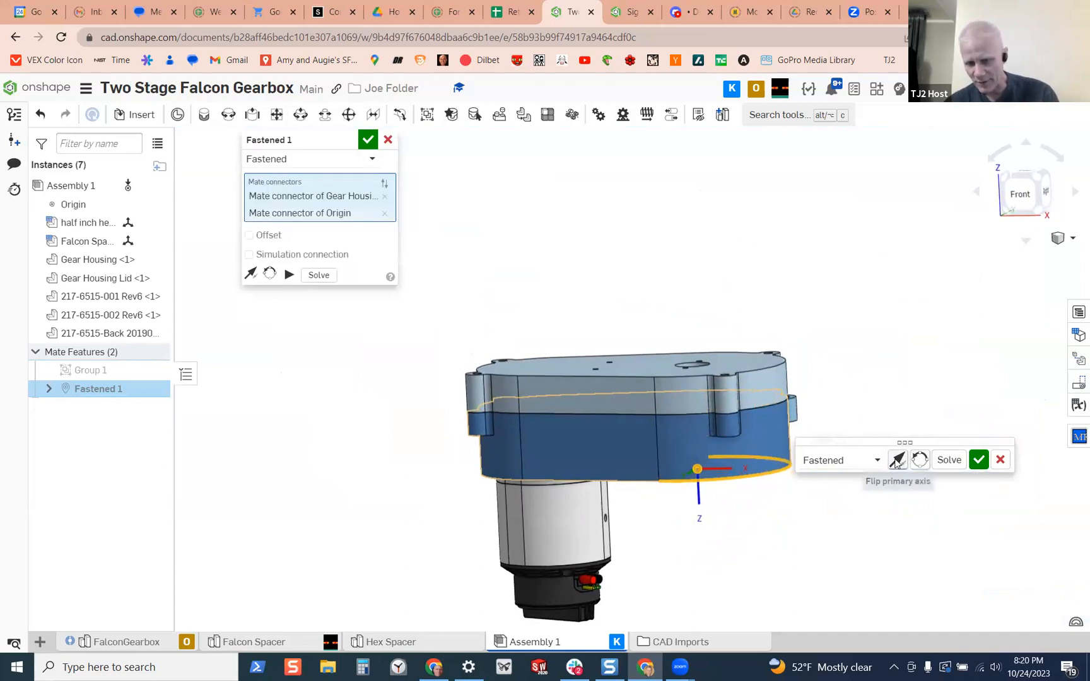
Try the mate's secondary-axis orientations and a flipped primary axis, returning the gearbox to its original orientation with the motor pointing down
{"action": "left_click", "coordinate": [920, 460]}
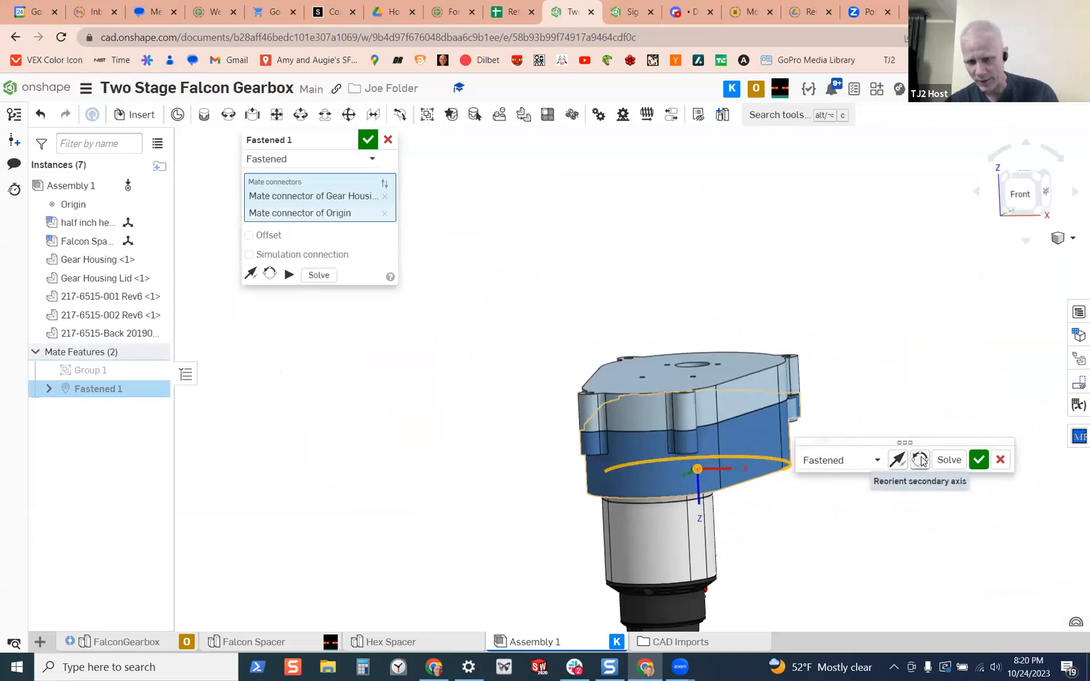
{"action": "left_click", "coordinate": [920, 460]}
{"action": "left_click", "coordinate": [920, 460]}
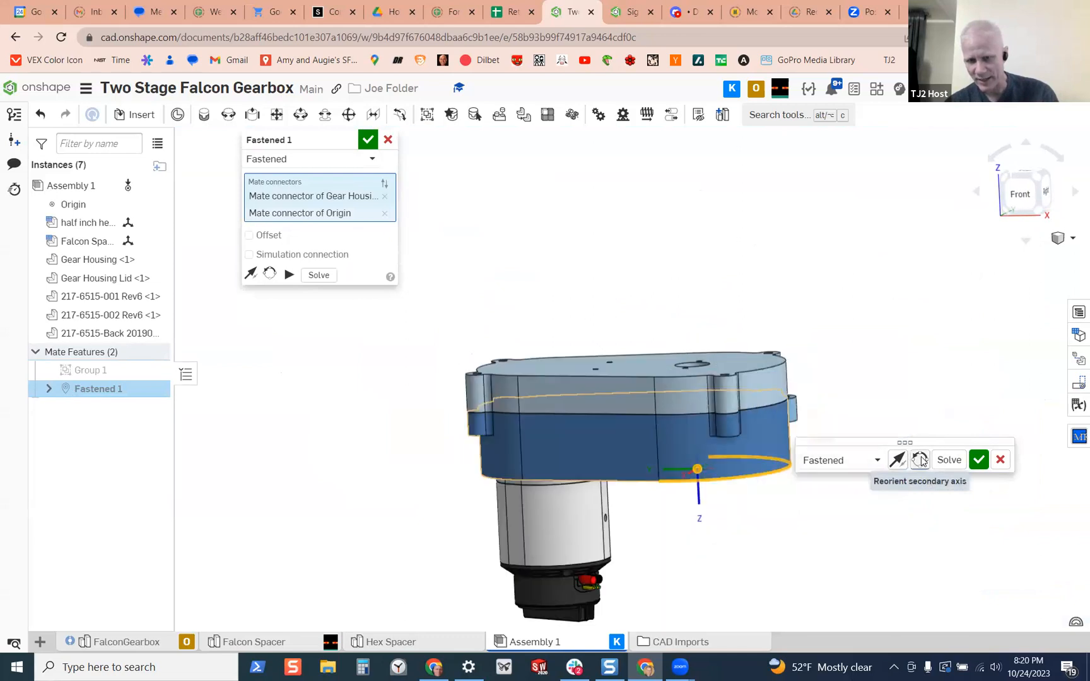
{"action": "left_click", "coordinate": [920, 459]}
{"action": "left_click", "coordinate": [920, 460]}
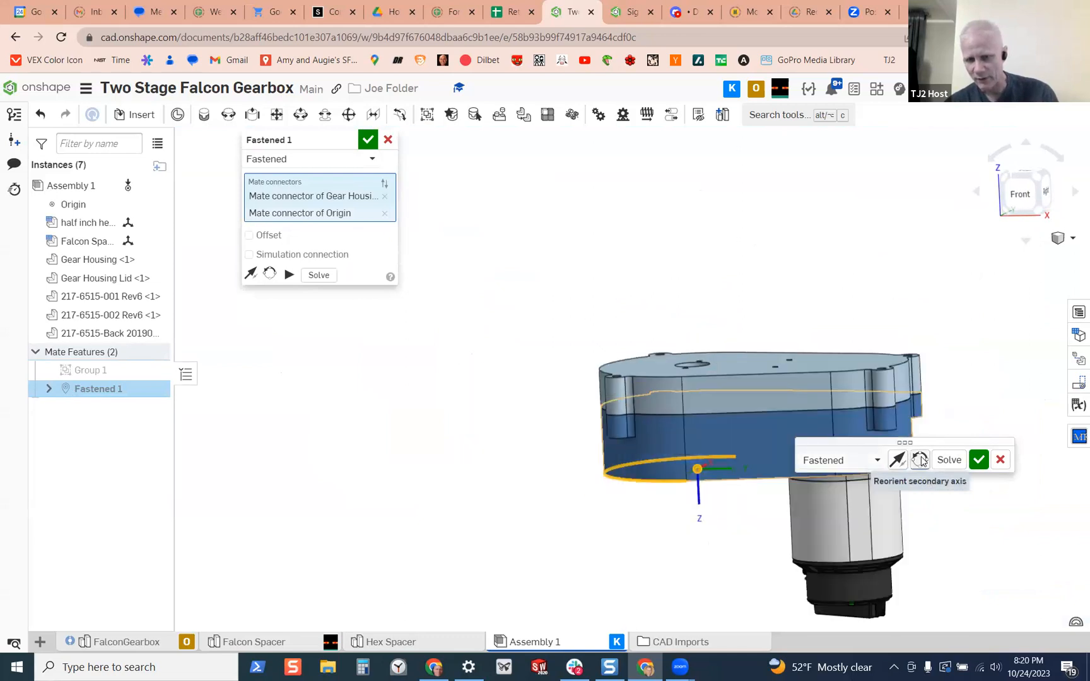
{"action": "left_click", "coordinate": [920, 460]}
{"action": "left_click", "coordinate": [920, 459]}
{"action": "left_click", "coordinate": [920, 459]}
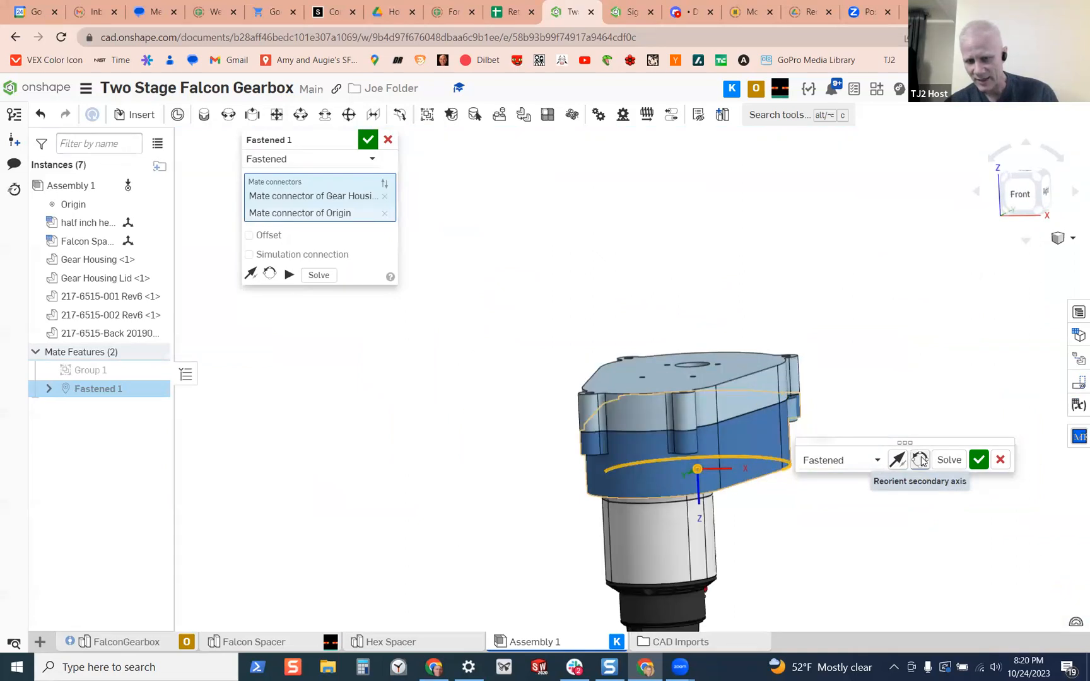
{"action": "left_click", "coordinate": [920, 460]}
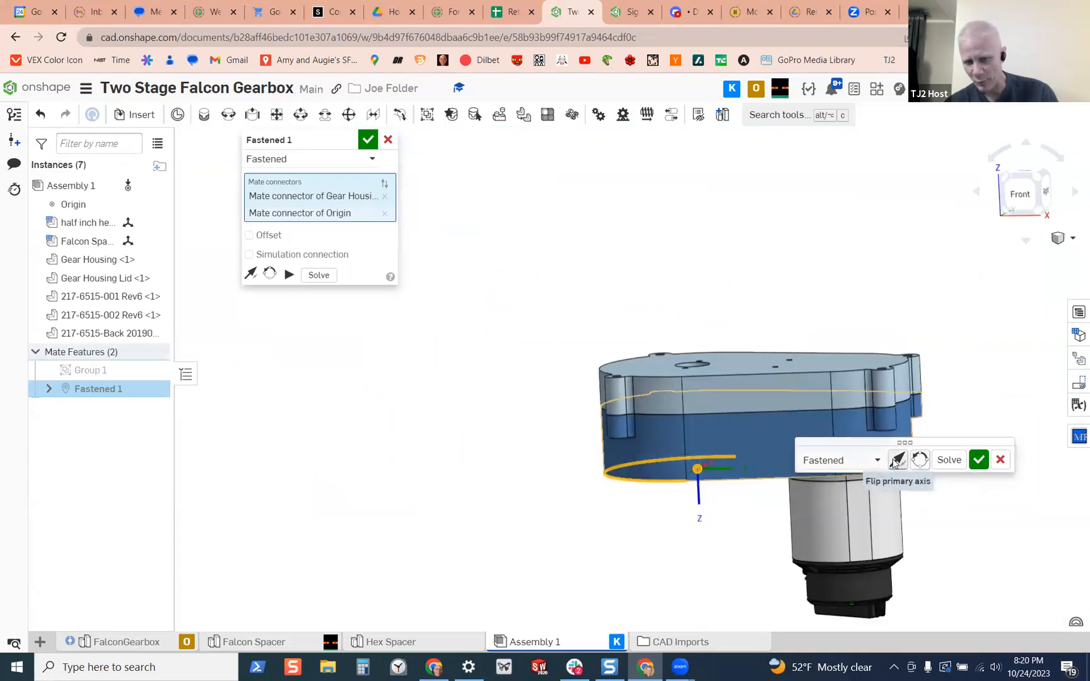
{"action": "left_click", "coordinate": [896, 460]}
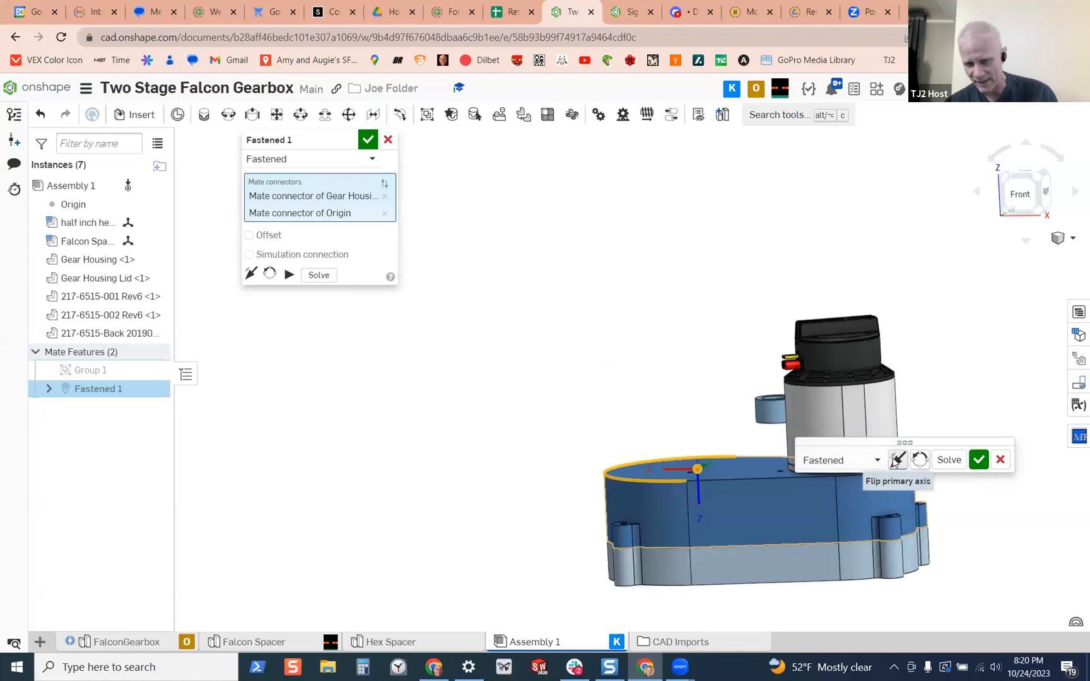
{"action": "left_click", "coordinate": [897, 460]}
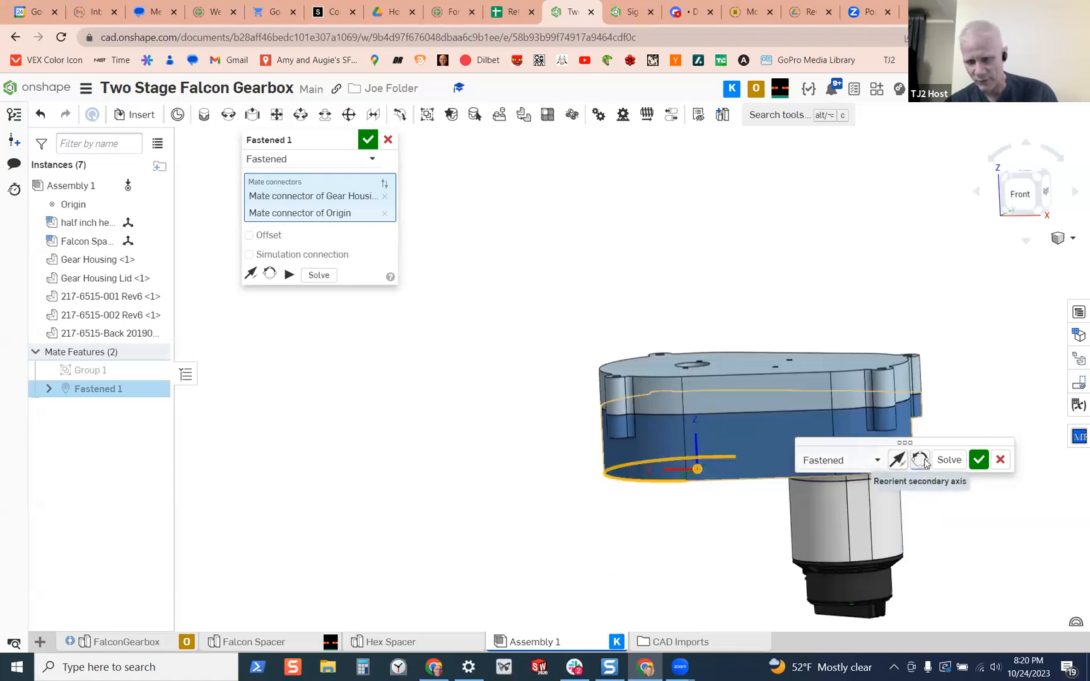
{"action": "left_click", "coordinate": [920, 460]}
{"action": "left_click", "coordinate": [920, 460]}
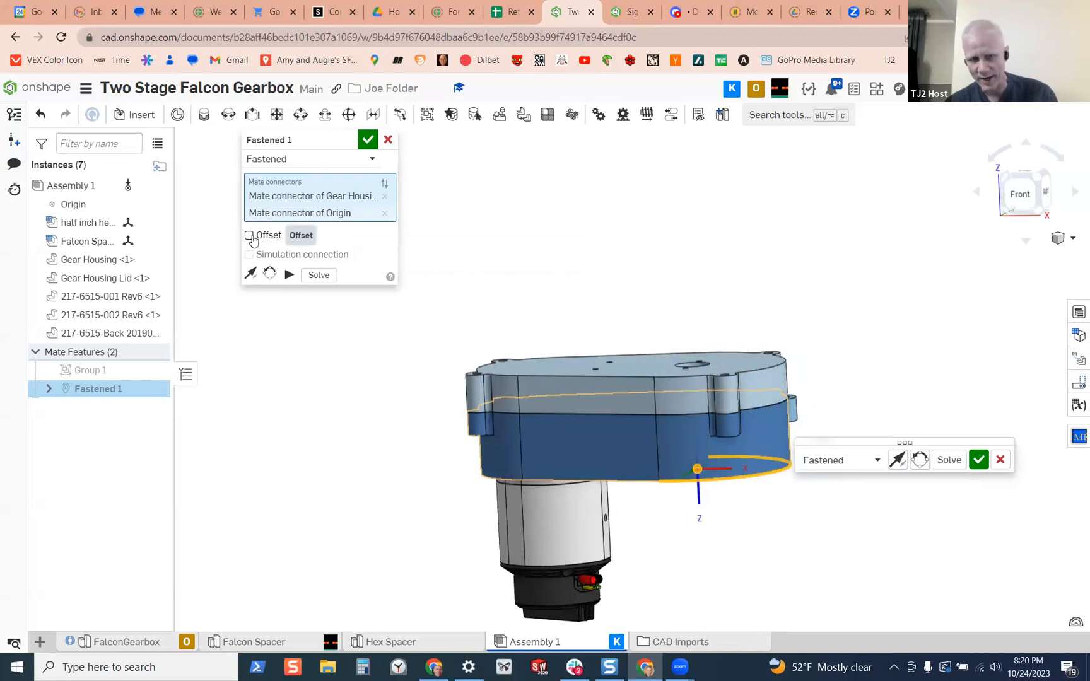
Try a Z offset of -2 in on the housing-to-origin mate, turn the offset off and accept the mate
{"action": "left_click", "coordinate": [249, 236]}
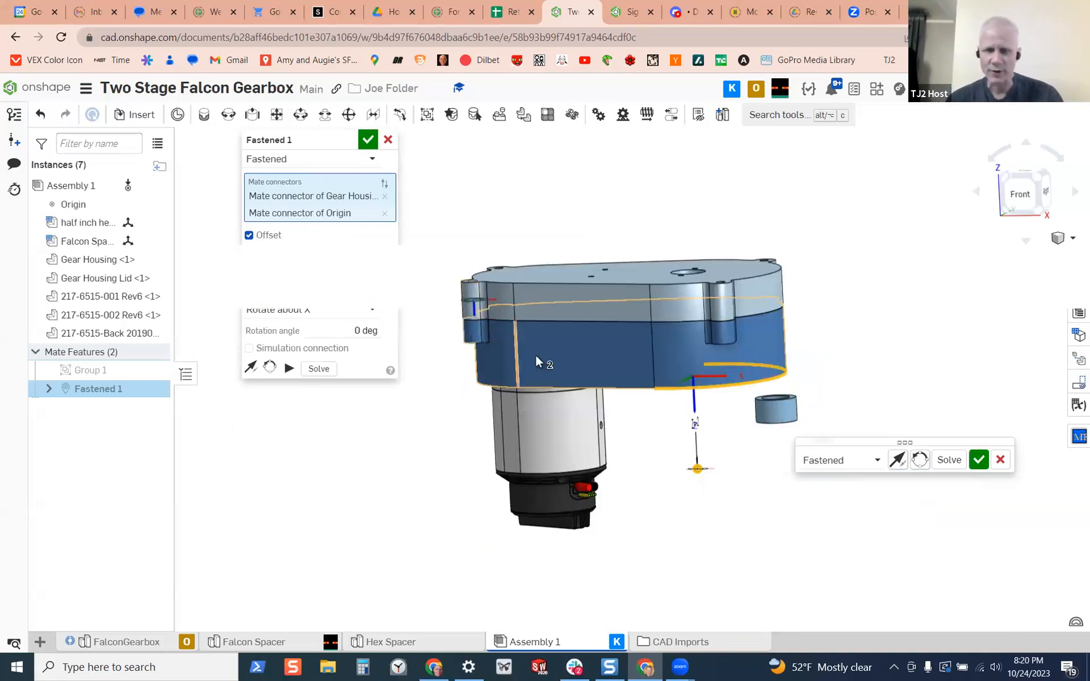
{"action": "scroll", "coordinate": [580, 356], "scroll_direction": "up", "scroll_amount": 2}
{"action": "scroll", "coordinate": [584, 356], "scroll_direction": "down", "scroll_amount": 2}
{"action": "mouse_move", "coordinate": [583, 356]}
{"action": "right_mouse_down"}
{"action": "mouse_move", "coordinate": [616, 361]}
{"action": "mouse_move", "coordinate": [619, 345]}
{"action": "mouse_move", "coordinate": [629, 356]}
{"action": "mouse_move", "coordinate": [572, 353]}
{"action": "right_mouse_up"}
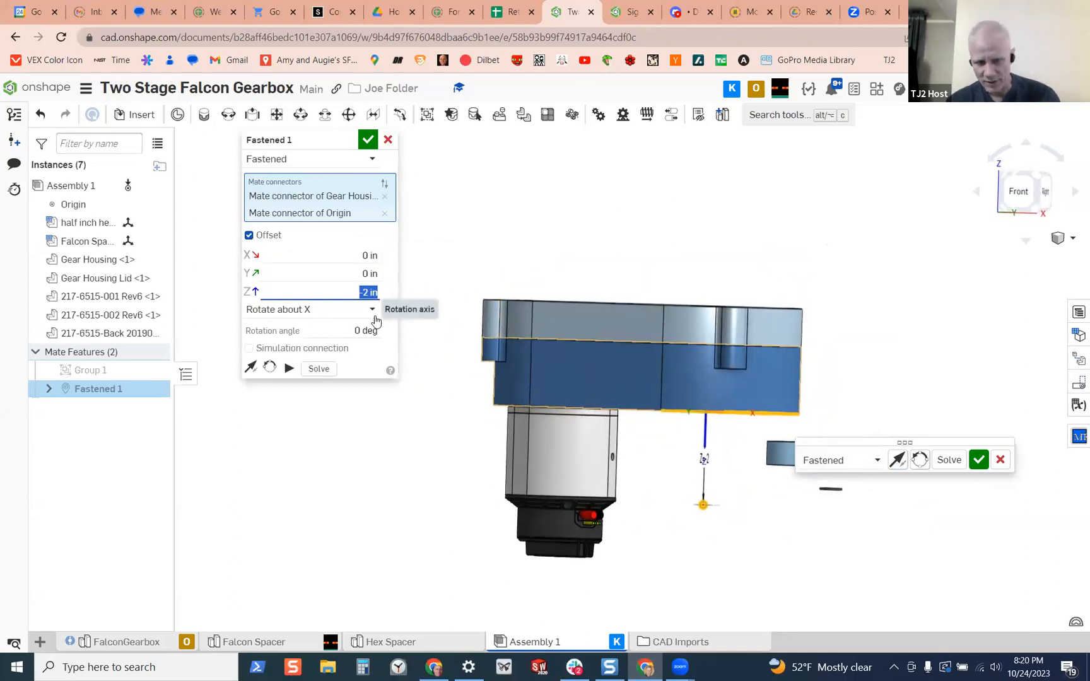
{"action": "left_click", "coordinate": [248, 235]}
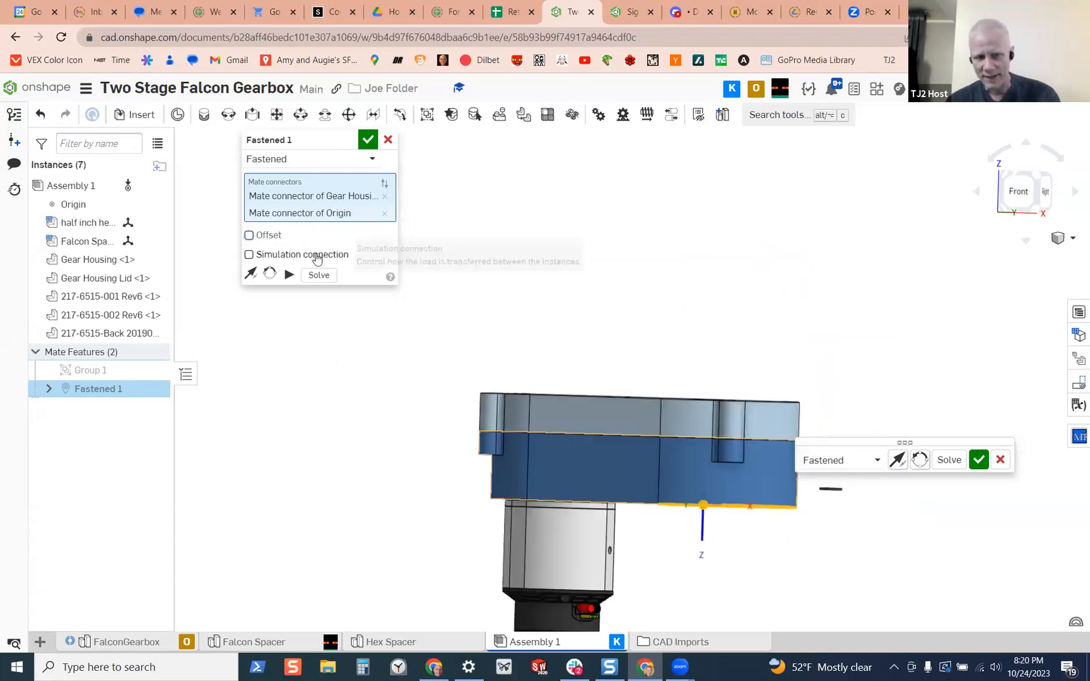
{"action": "left_click", "coordinate": [369, 142]}
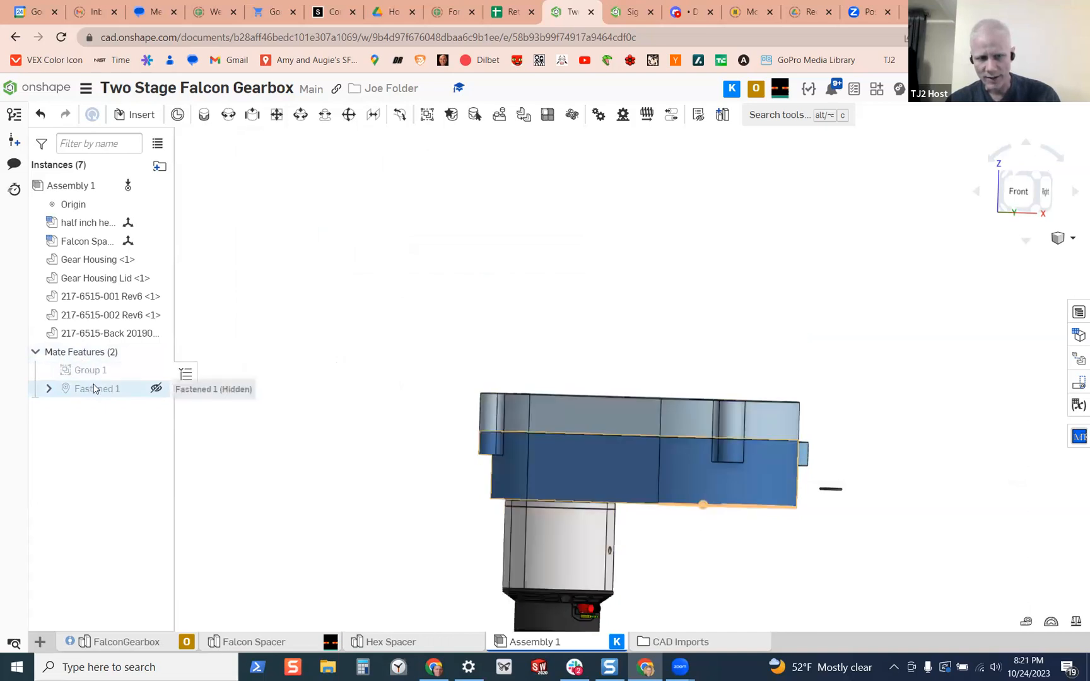
{"action": "right_click_drag", "start_coordinate": [661, 443], "coordinate": [619, 462]}
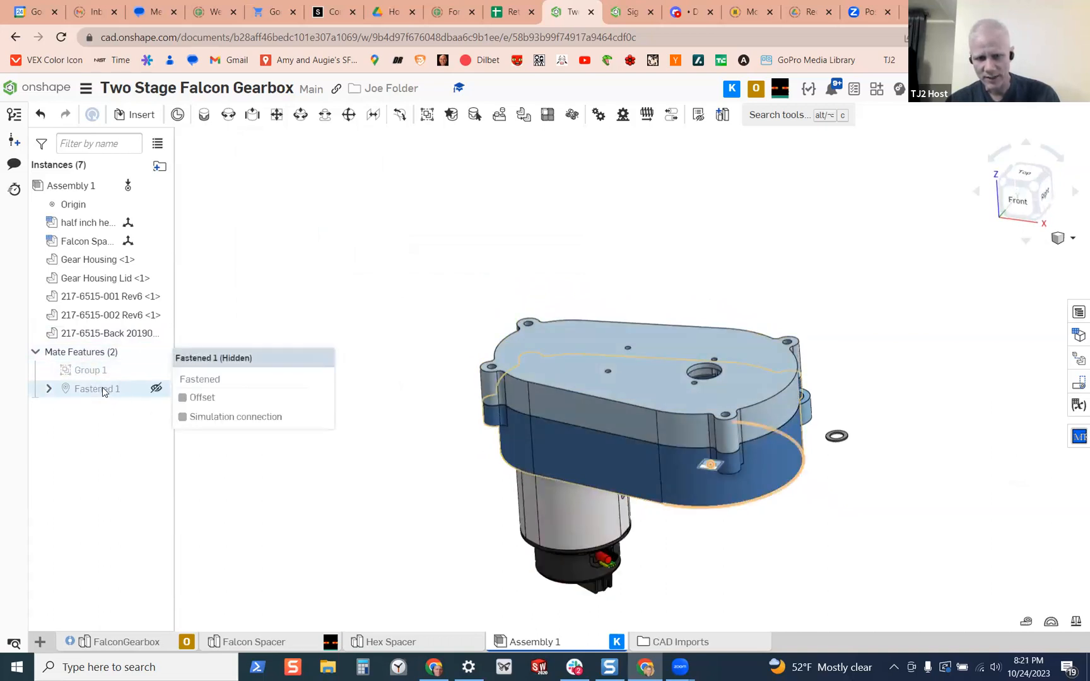
{"action": "mouse_move", "coordinate": [386, 377]}
{"action": "right_mouse_down"}
{"action": "mouse_move", "coordinate": [407, 369]}
{"action": "mouse_move", "coordinate": [368, 351]}
{"action": "mouse_move", "coordinate": [377, 382]}
{"action": "right_mouse_up"}
{"action": "scroll", "coordinate": [529, 377], "scroll_direction": "down", "scroll_amount": 5}
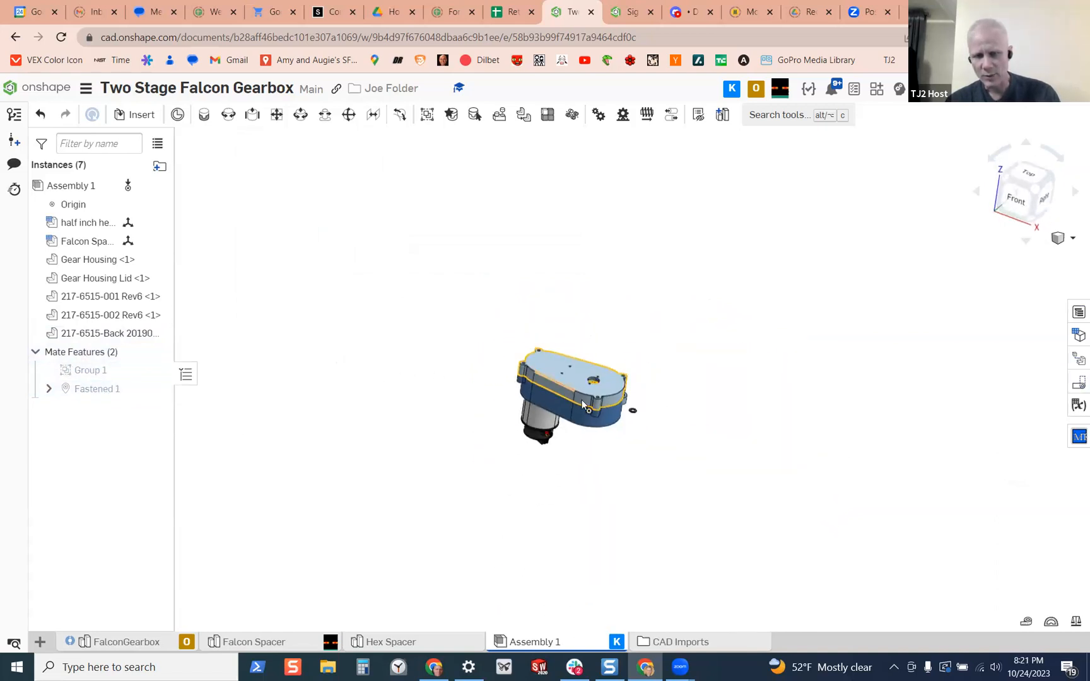
{"action": "scroll", "coordinate": [583, 404], "scroll_direction": "up", "scroll_amount": 5}
{"action": "right_click_drag", "start_coordinate": [587, 345], "coordinate": [615, 379]}
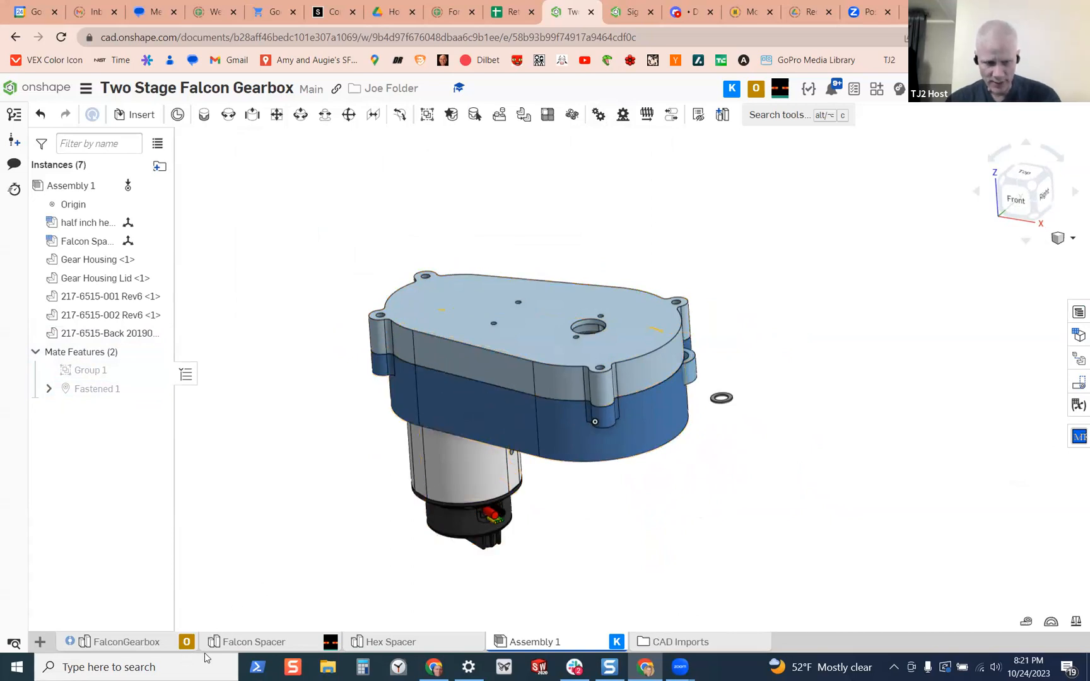
Open the FalconGearbox part studio and examine the sectioned gears, shafts, bearings and motor up close from several angles
{"action": "left_click", "coordinate": [126, 642]}
{"action": "scroll", "coordinate": [428, 370], "scroll_direction": "up", "scroll_amount": 5}
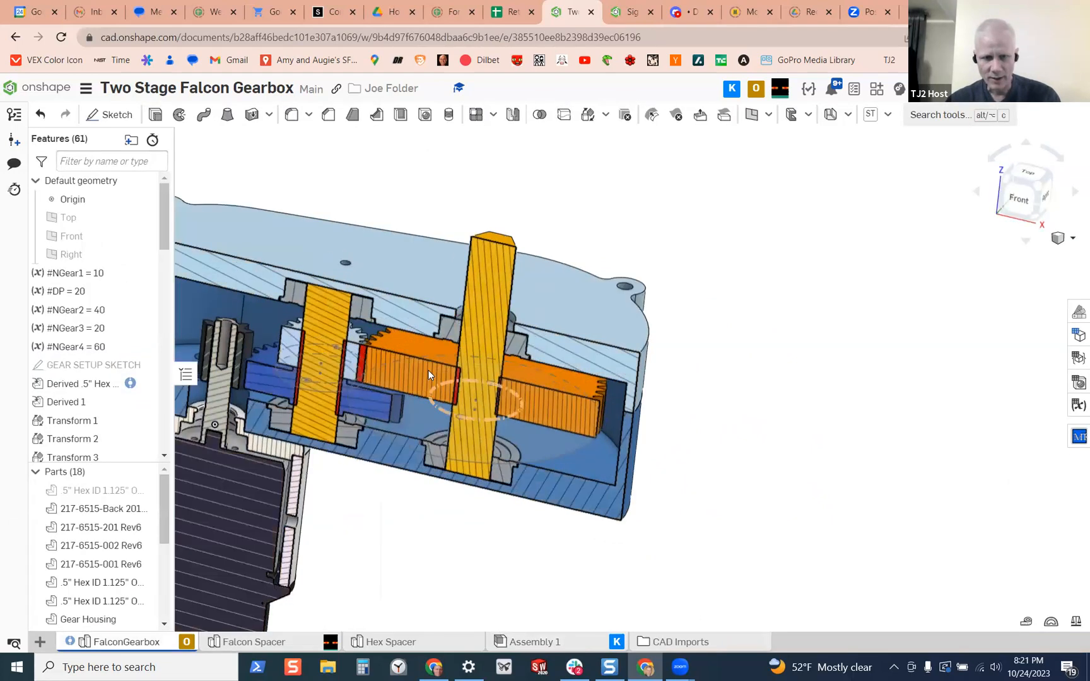
{"action": "right_click_drag", "start_coordinate": [372, 301], "coordinate": [372, 307]}
{"action": "scroll", "coordinate": [320, 277], "scroll_direction": "up", "scroll_amount": 5}
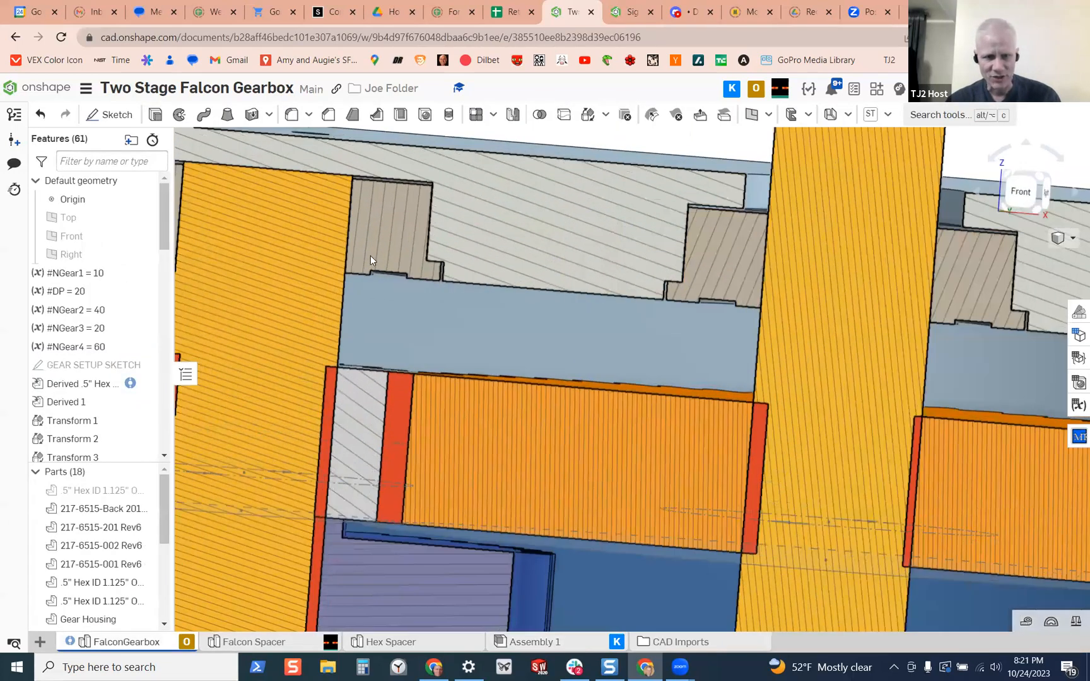
{"action": "scroll", "coordinate": [375, 389], "scroll_direction": "down", "scroll_amount": 5}
{"action": "right_click_drag", "start_coordinate": [375, 389], "coordinate": [317, 389]}
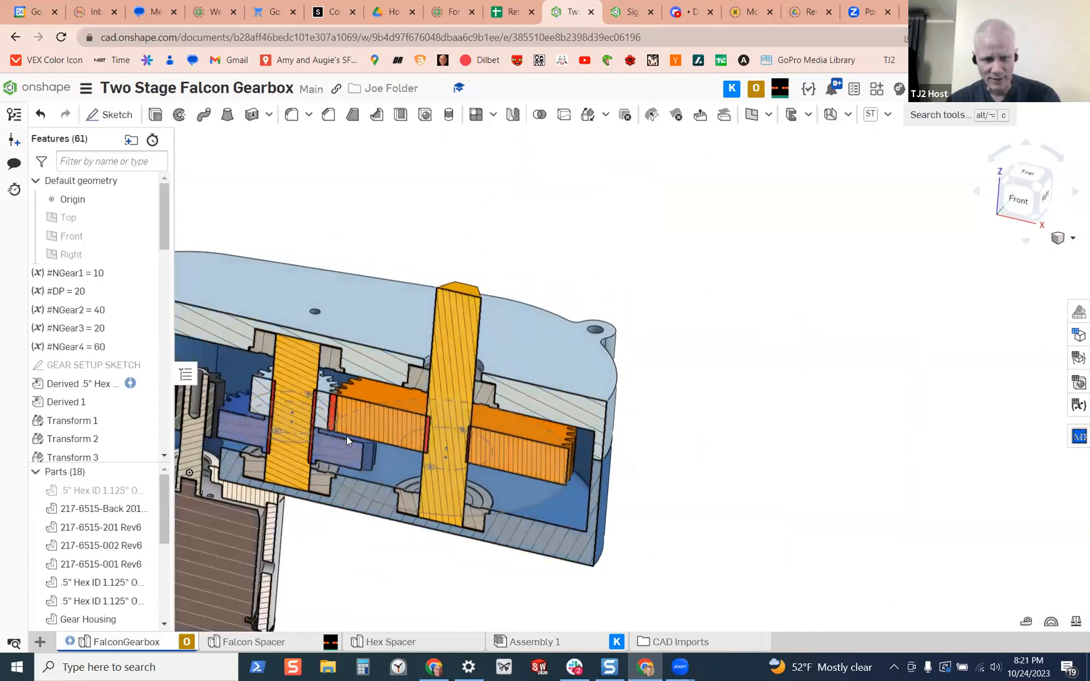
{"action": "scroll", "coordinate": [345, 436], "scroll_direction": "up", "scroll_amount": 5}
{"action": "scroll", "coordinate": [307, 483], "scroll_direction": "down", "scroll_amount": 5}
{"action": "right_click_drag", "start_coordinate": [307, 482], "coordinate": [302, 442]}
{"action": "scroll", "coordinate": [309, 481], "scroll_direction": "up", "scroll_amount": 3}
{"action": "scroll", "coordinate": [309, 482], "scroll_direction": "up", "scroll_amount": 4}
{"action": "scroll", "coordinate": [324, 460], "scroll_direction": "down", "scroll_amount": 5}
{"action": "scroll", "coordinate": [489, 463], "scroll_direction": "down", "scroll_amount": 5}
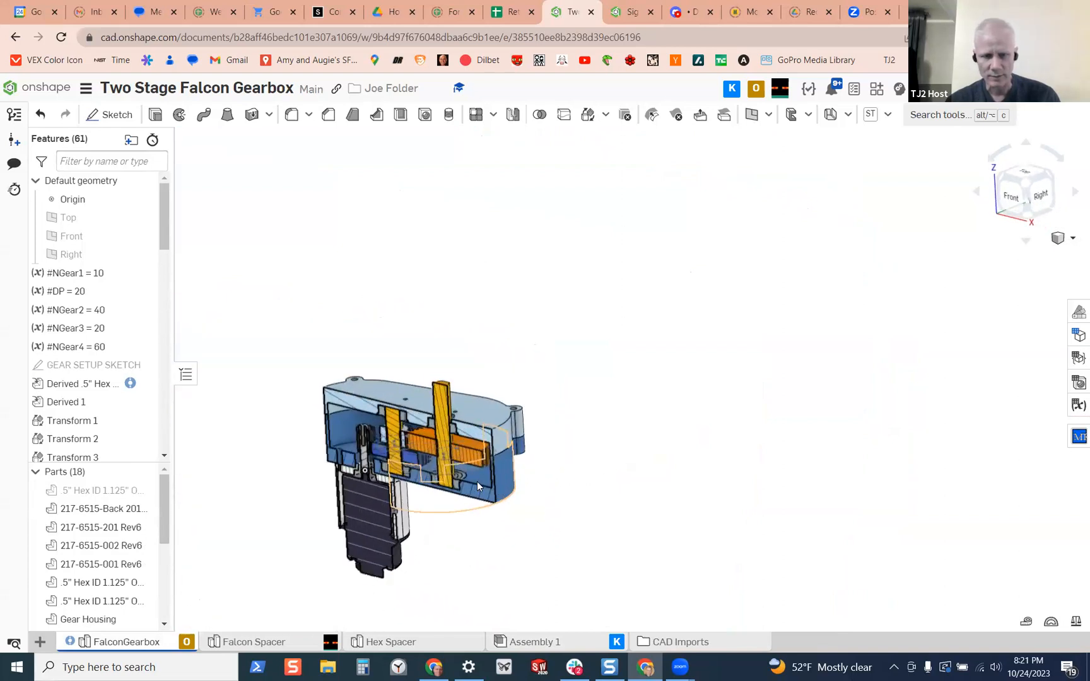
{"action": "scroll", "coordinate": [454, 467], "scroll_direction": "up", "scroll_amount": 4}
{"action": "right_click_drag", "start_coordinate": [445, 454], "coordinate": [432, 480]}
{"action": "scroll", "coordinate": [620, 461], "scroll_direction": "down", "scroll_amount": 4}
{"action": "scroll", "coordinate": [448, 485], "scroll_direction": "up", "scroll_amount": 5}
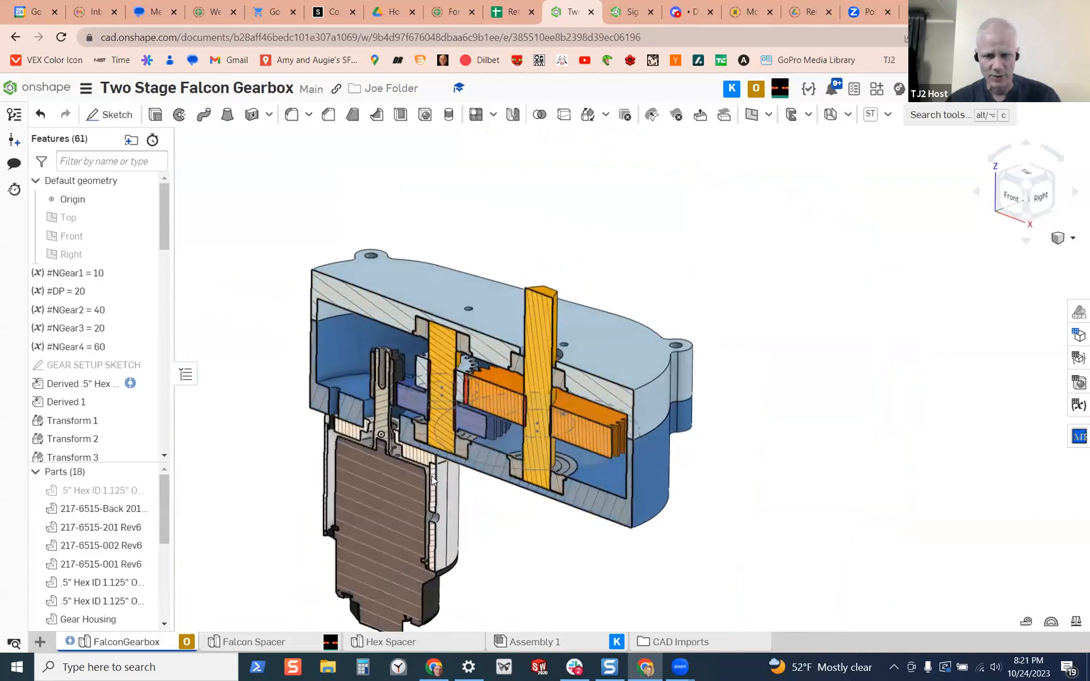
{"action": "scroll", "coordinate": [465, 325], "scroll_direction": "up", "scroll_amount": 2}
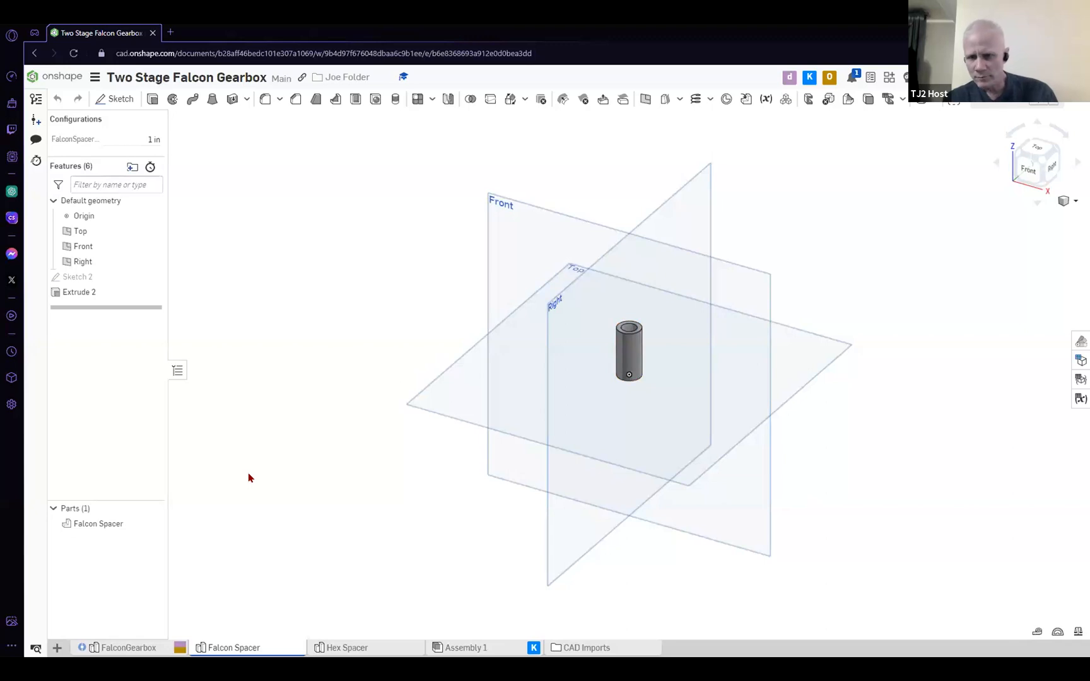
Show the gearbox document full screen and open Assembly 1, turned so the lid, housing and motor can be seen
{"action": "key", "text": "F11"}
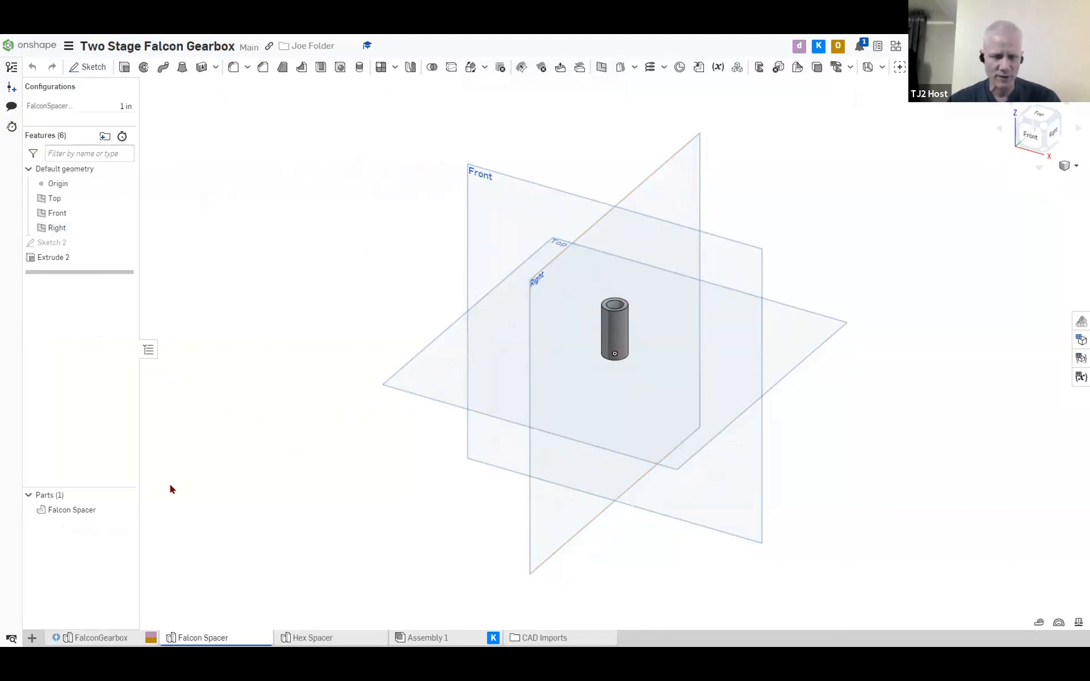
{"action": "left_click", "coordinate": [428, 638]}
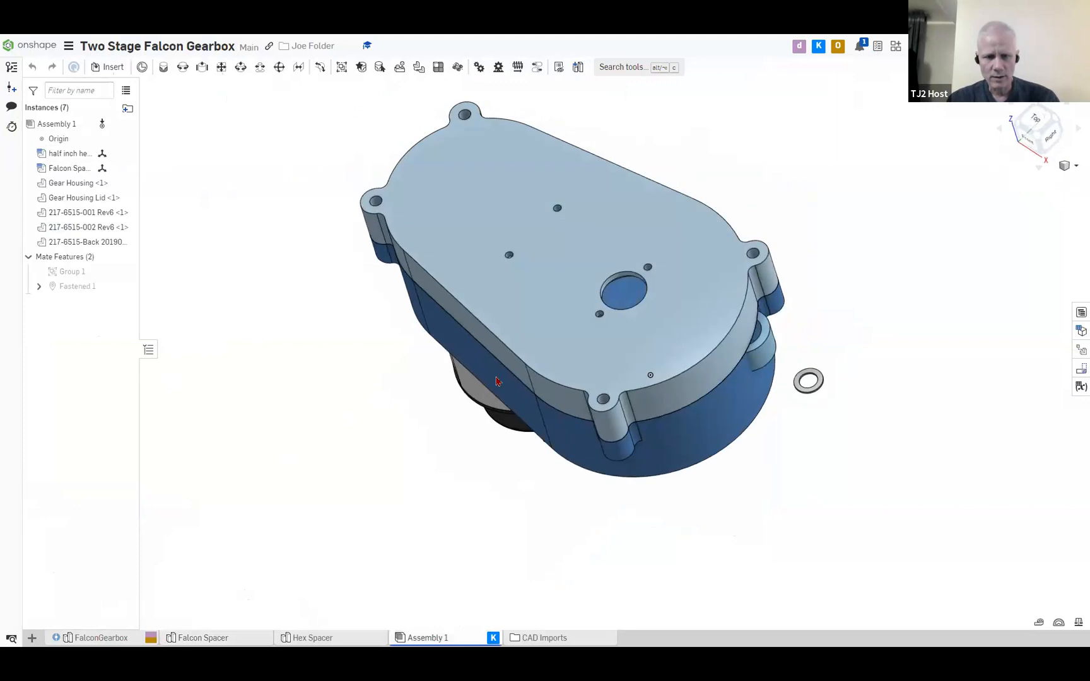
{"action": "right_click_drag", "start_coordinate": [670, 379], "coordinate": [609, 456]}
{"action": "middle_click_drag", "start_coordinate": [609, 456], "coordinate": [519, 462]}
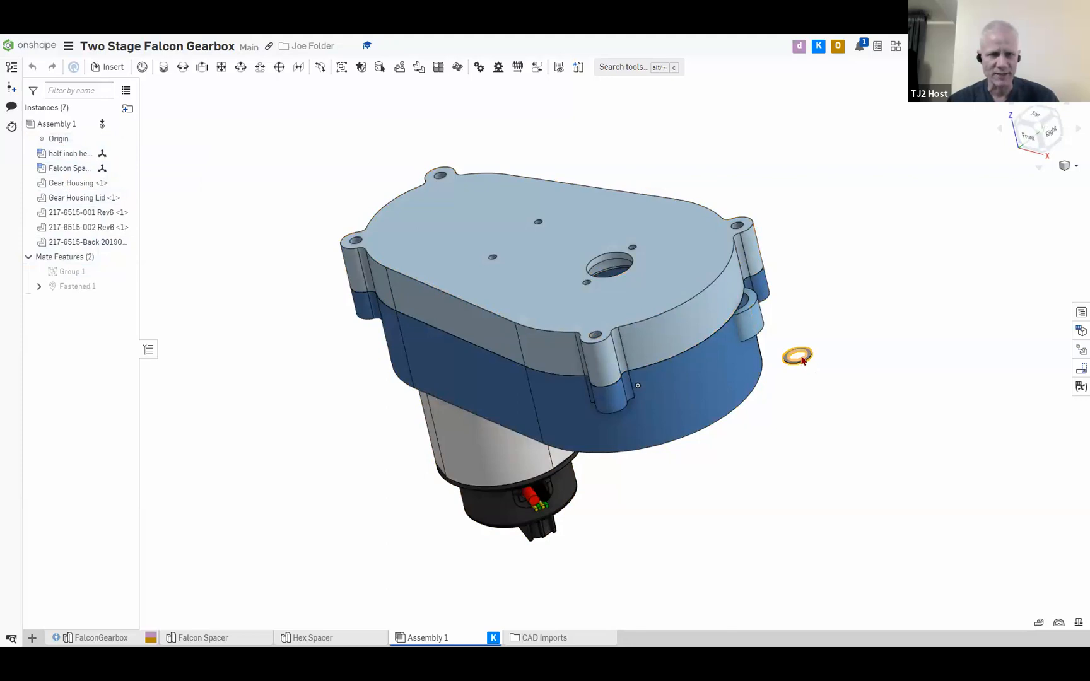
Try to insert Shaft 2 from the FalconGearbox part studio into Assembly 1
{"action": "left_click", "coordinate": [106, 67]}
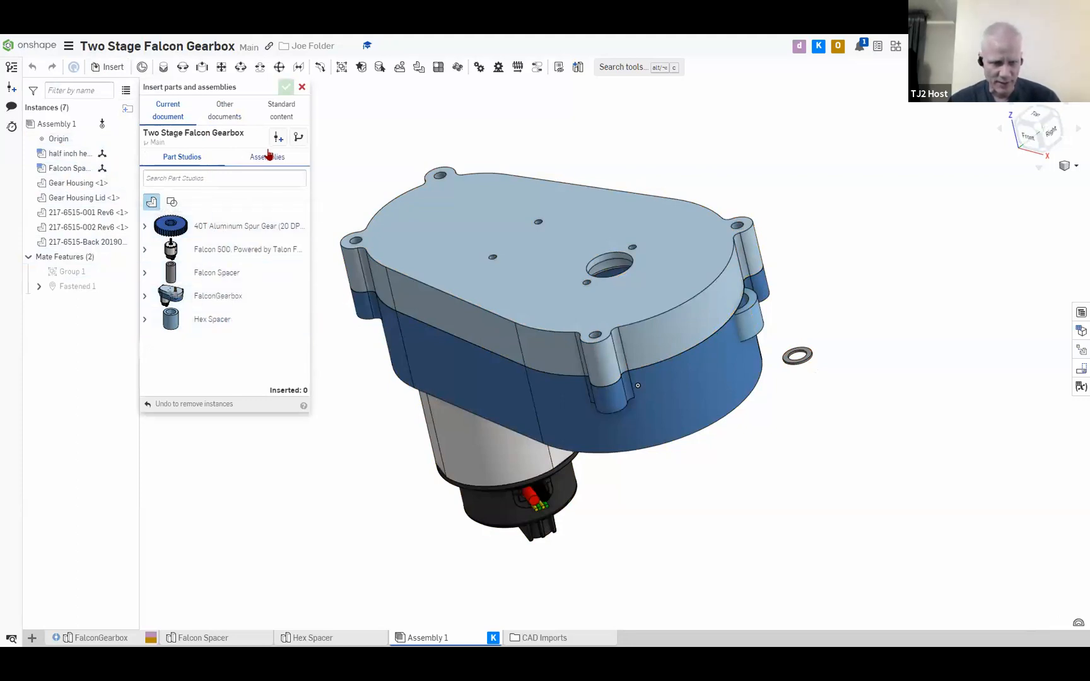
{"action": "left_click", "coordinate": [145, 297]}
{"action": "scroll", "coordinate": [208, 334], "scroll_direction": "down", "scroll_amount": 2}
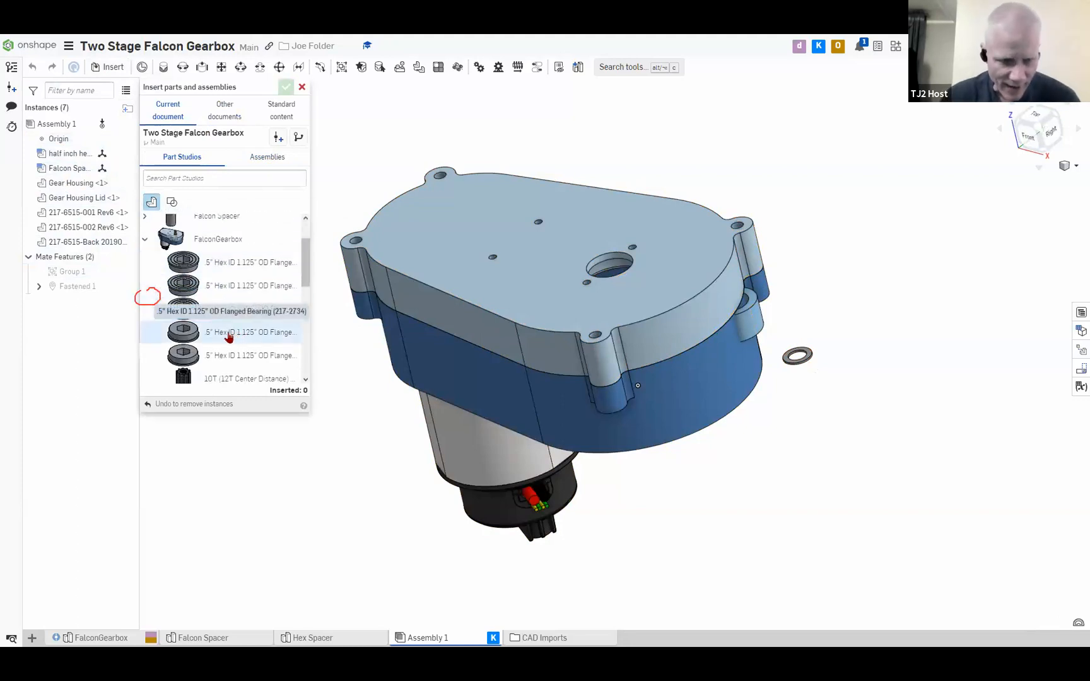
{"action": "scroll", "coordinate": [228, 338], "scroll_direction": "down", "scroll_amount": 5}
{"action": "scroll", "coordinate": [232, 349], "scroll_direction": "down", "scroll_amount": 4}
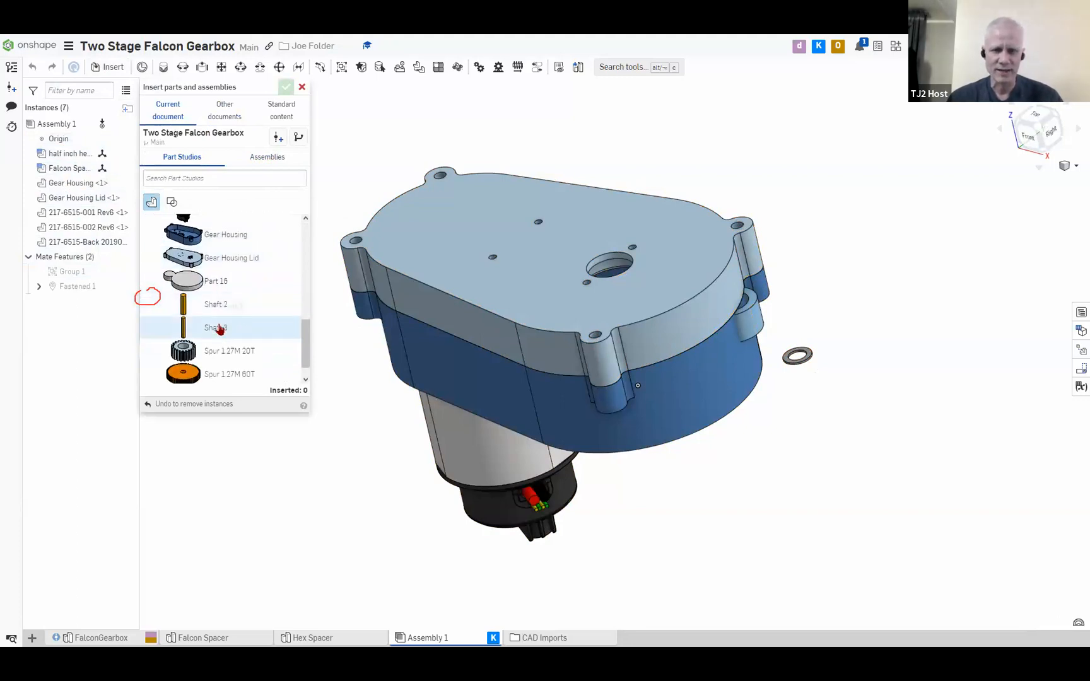
{"action": "scroll", "coordinate": [145, 299], "scroll_direction": "up", "scroll_amount": 3}
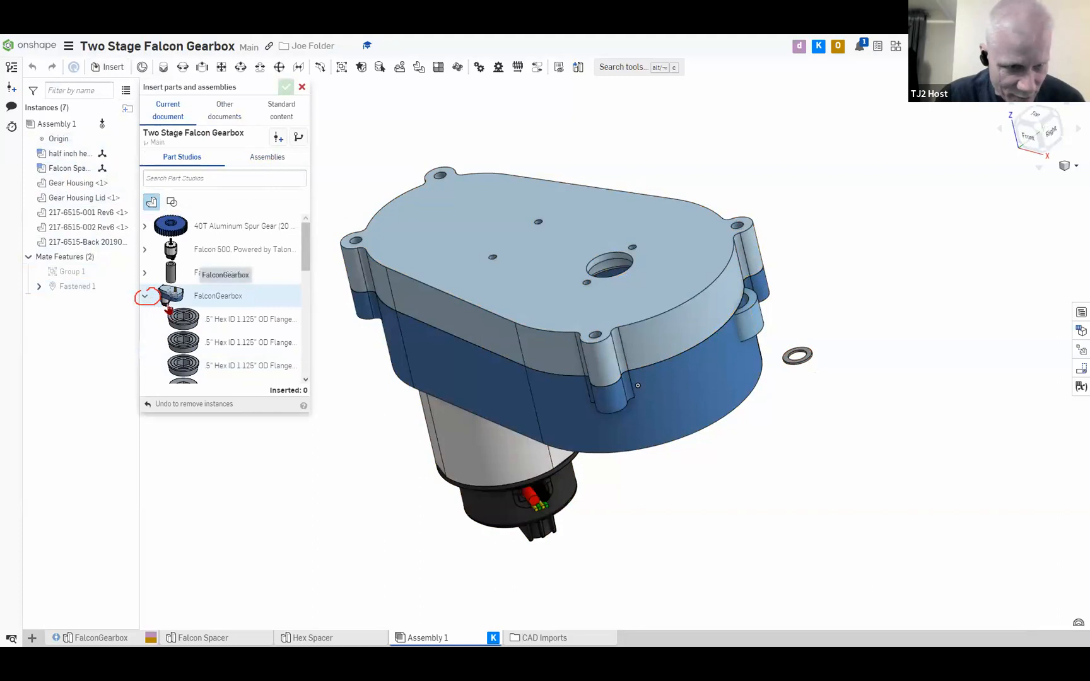
{"action": "scroll", "coordinate": [186, 322], "scroll_direction": "down", "scroll_amount": 5}
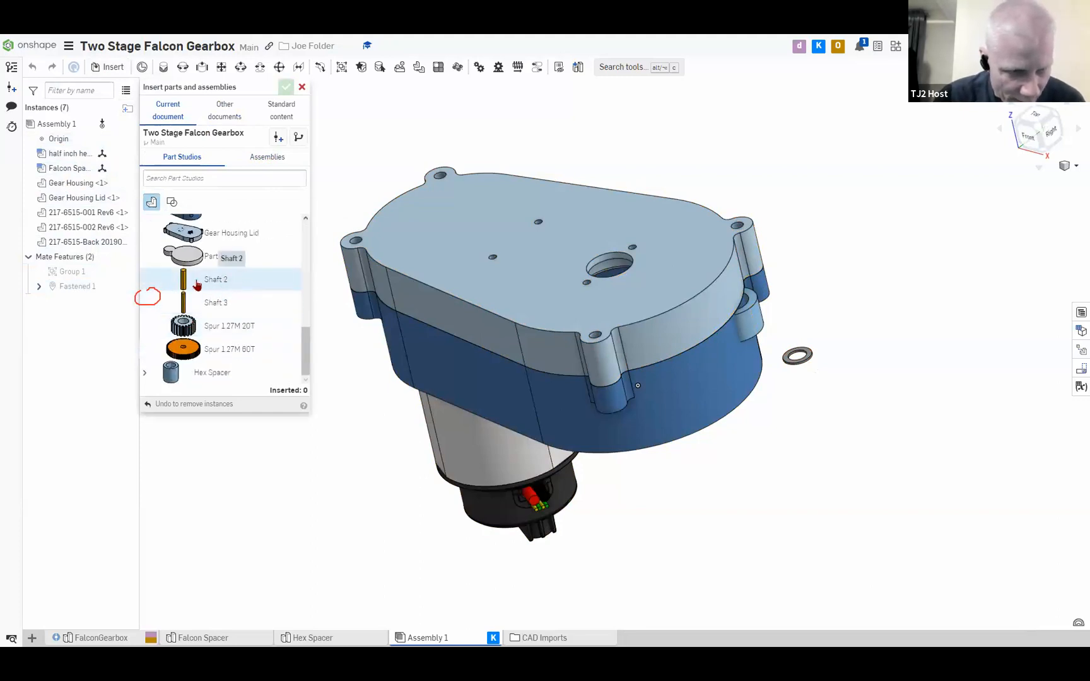
{"action": "left_click", "coordinate": [231, 285]}
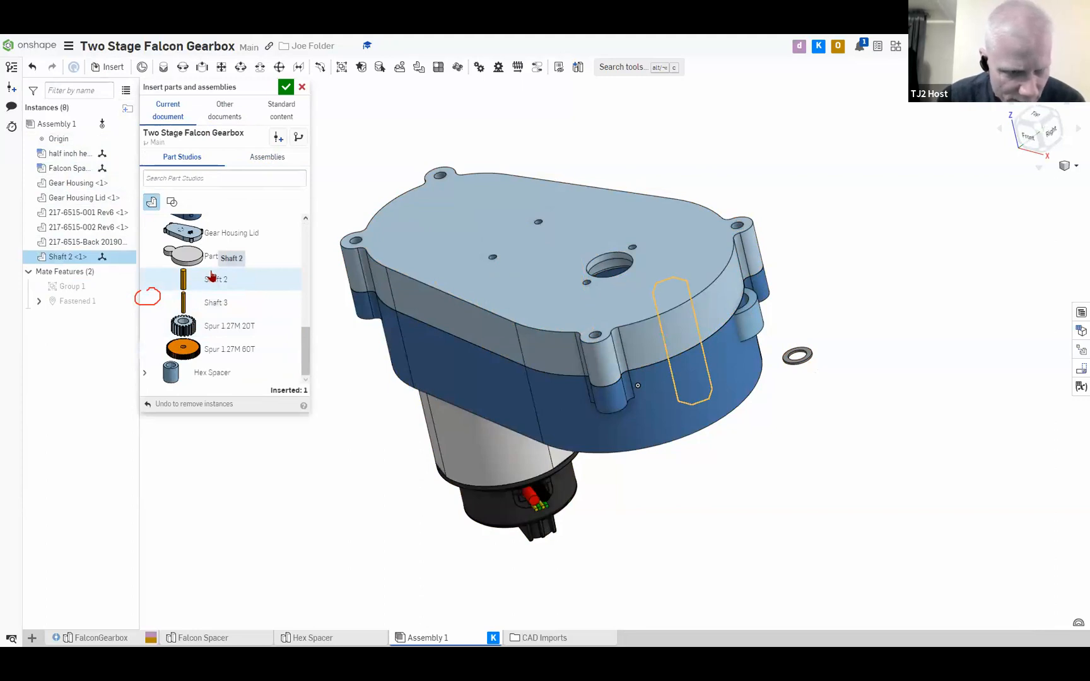
Look through the insertable FalconGearbox parts for further gearbox components and cancel the whole insertion, including Shaft 2
{"action": "scroll", "coordinate": [224, 347], "scroll_direction": "up", "scroll_amount": 5}
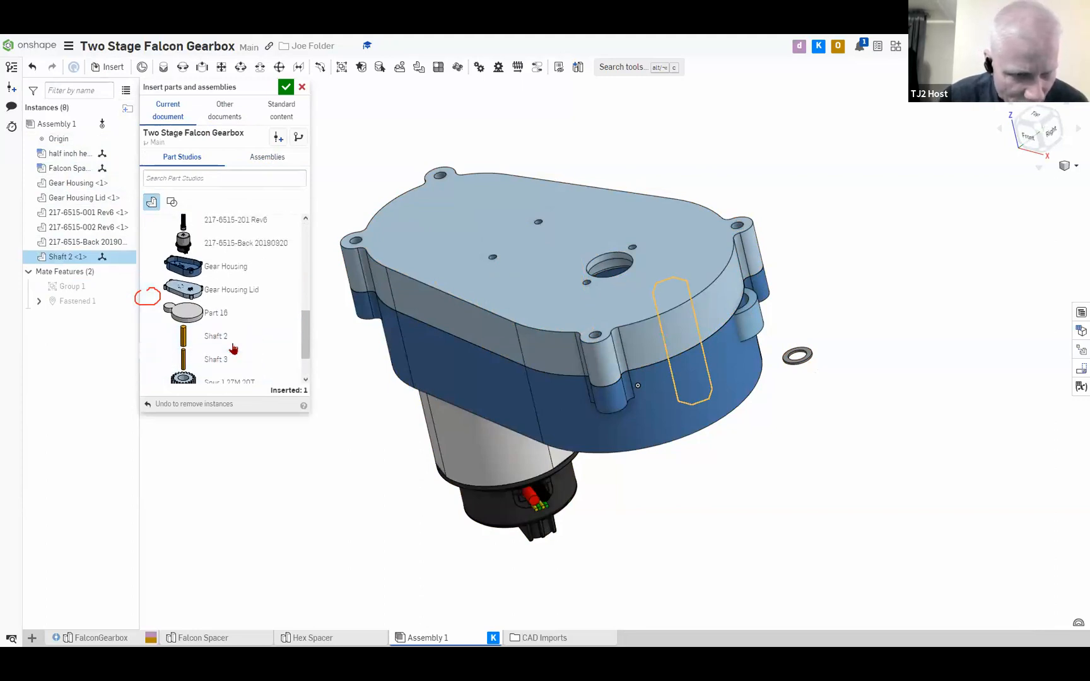
{"action": "scroll", "coordinate": [233, 348], "scroll_direction": "down", "scroll_amount": 3}
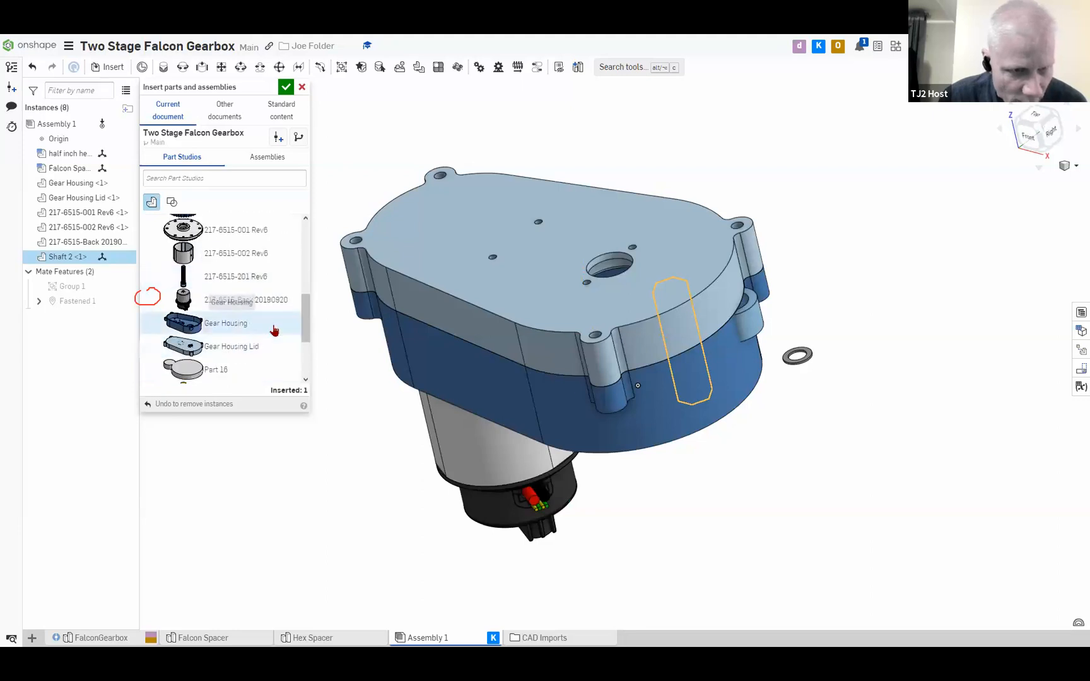
{"action": "scroll", "coordinate": [252, 292], "scroll_direction": "up", "scroll_amount": 1}
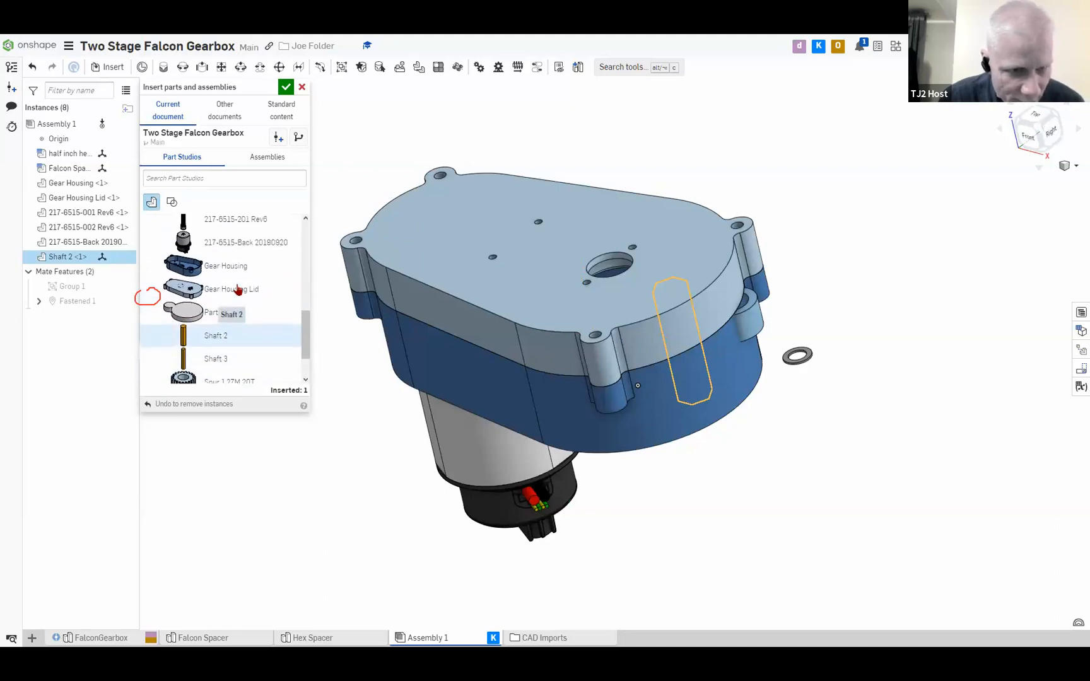
{"action": "scroll", "coordinate": [238, 290], "scroll_direction": "down", "scroll_amount": 3}
{"action": "scroll", "coordinate": [238, 290], "scroll_direction": "up", "scroll_amount": 1}
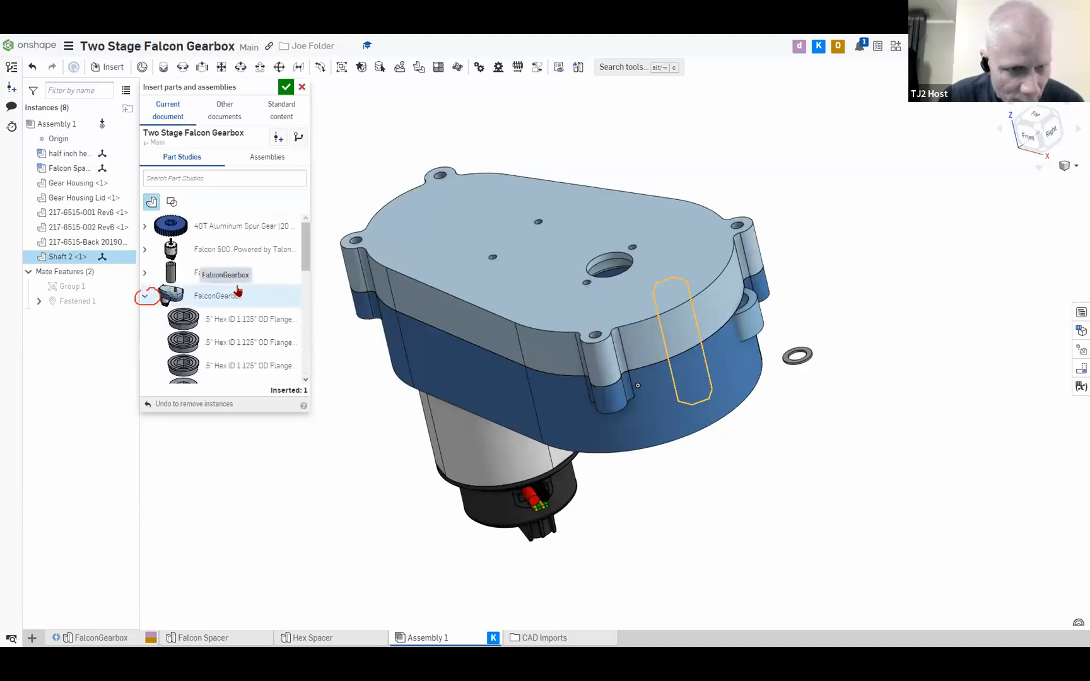
{"action": "scroll", "coordinate": [238, 290], "scroll_direction": "down", "scroll_amount": 3}
{"action": "scroll", "coordinate": [237, 290], "scroll_direction": "down", "scroll_amount": 5}
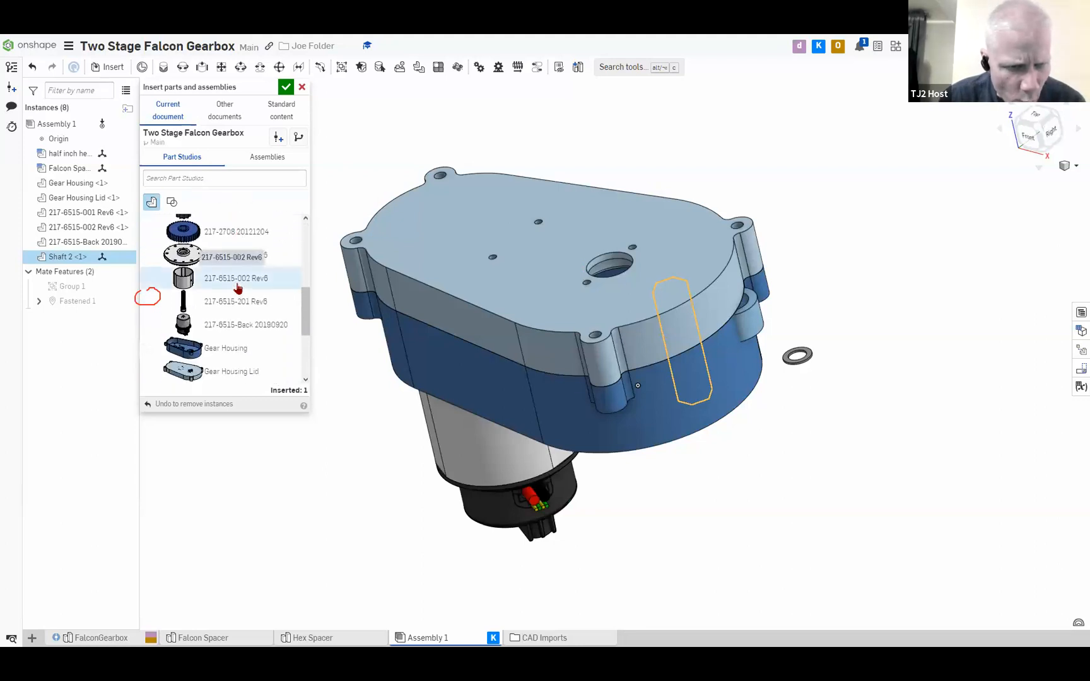
{"action": "scroll", "coordinate": [247, 319], "scroll_direction": "down", "scroll_amount": 2}
{"action": "scroll", "coordinate": [251, 320], "scroll_direction": "up", "scroll_amount": 3}
{"action": "scroll", "coordinate": [249, 324], "scroll_direction": "up", "scroll_amount": 5}
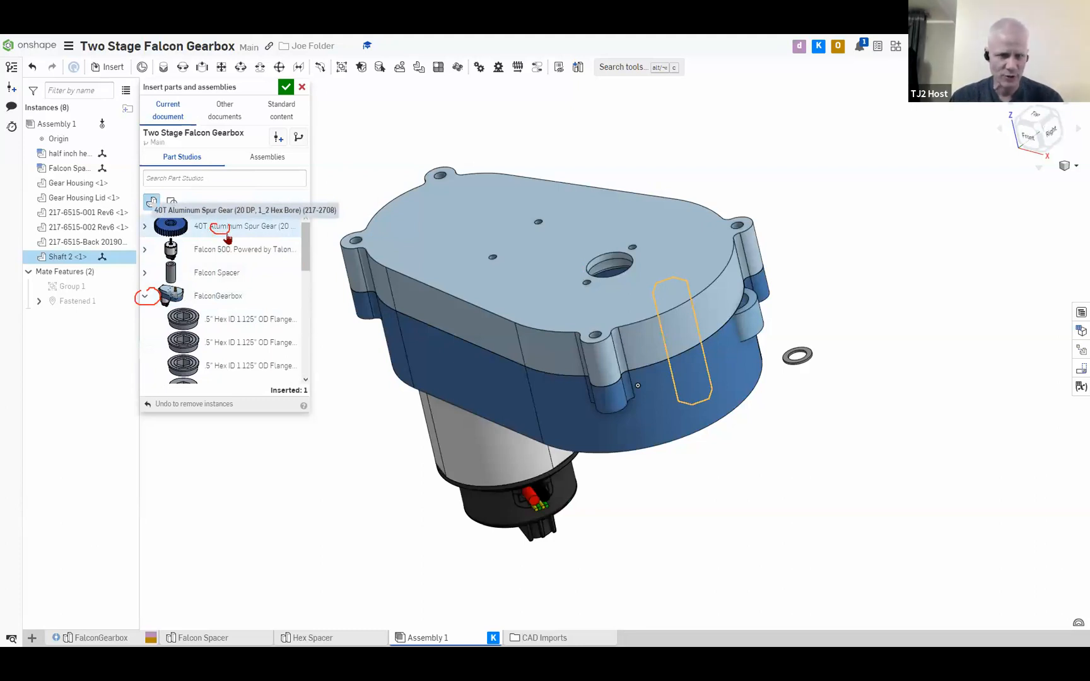
{"action": "left_click", "coordinate": [301, 88]}
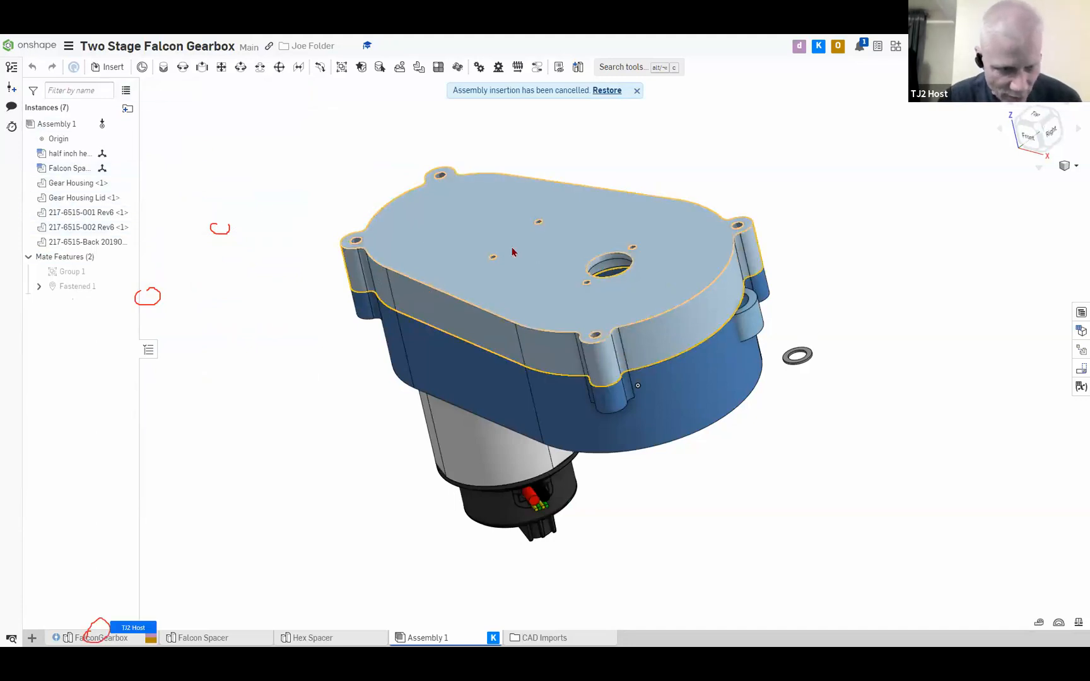
Open the FalconGearbox part studio and section the gearbox lengthwise through its shafts to inspect the gears and bearings inside
{"action": "left_click", "coordinate": [82, 638]}
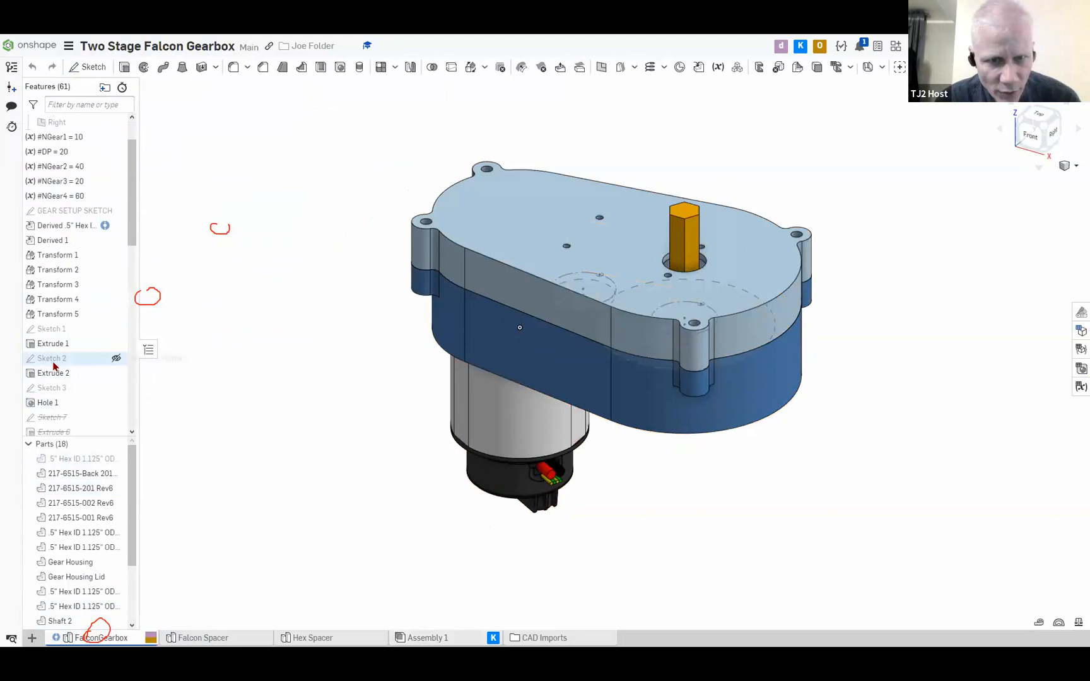
{"action": "scroll", "coordinate": [55, 366], "scroll_direction": "down", "scroll_amount": 4}
{"action": "scroll", "coordinate": [68, 368], "scroll_direction": "up", "scroll_amount": 5}
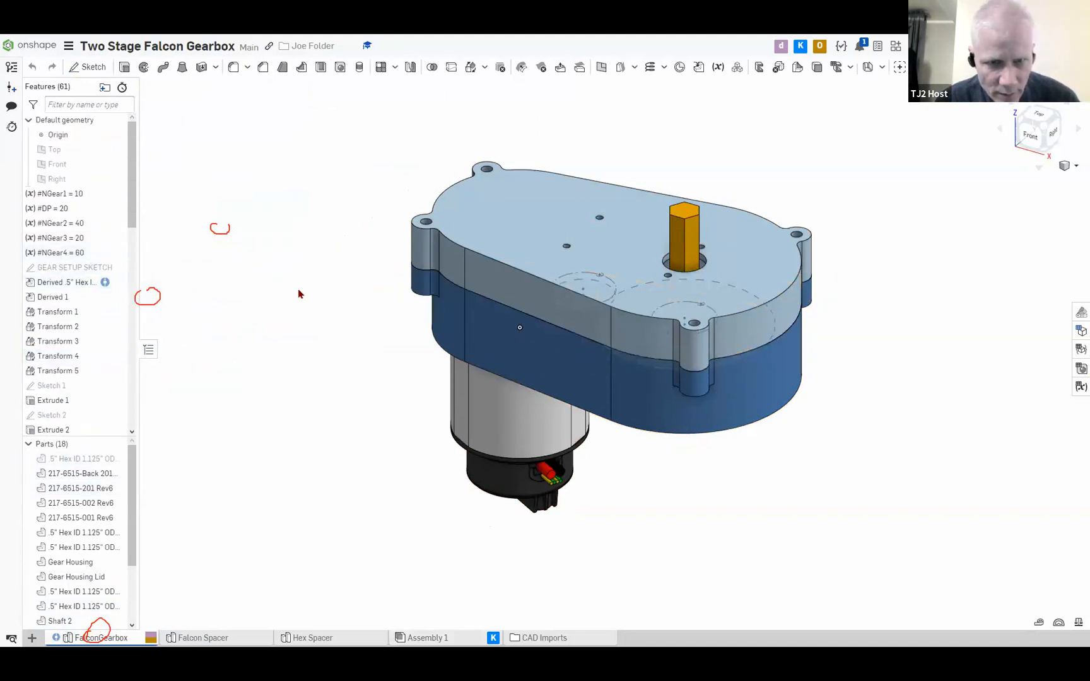
{"action": "key", "text": "shift+x"}
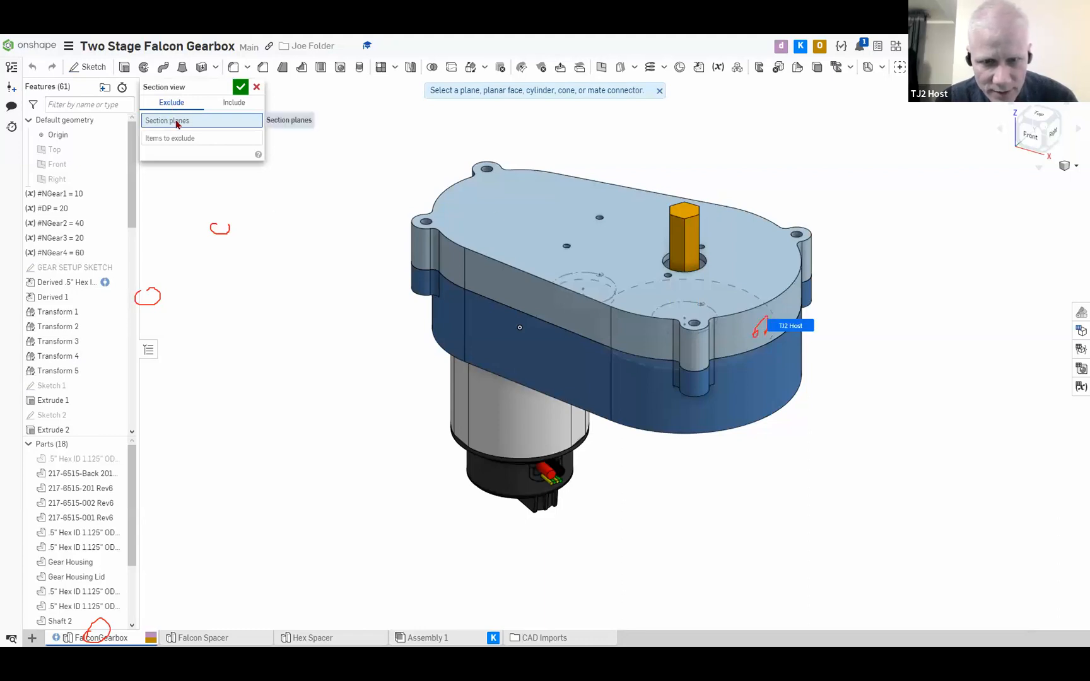
{"action": "left_click", "coordinate": [767, 331]}
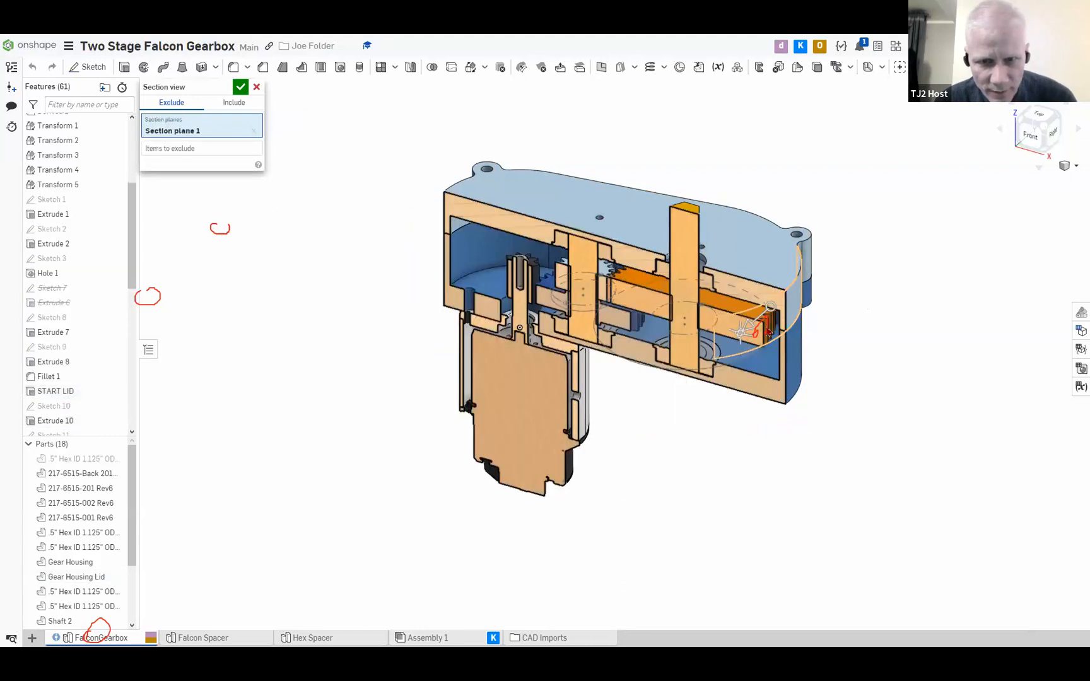
{"action": "scroll", "coordinate": [741, 326], "scroll_direction": "up", "scroll_amount": 8}
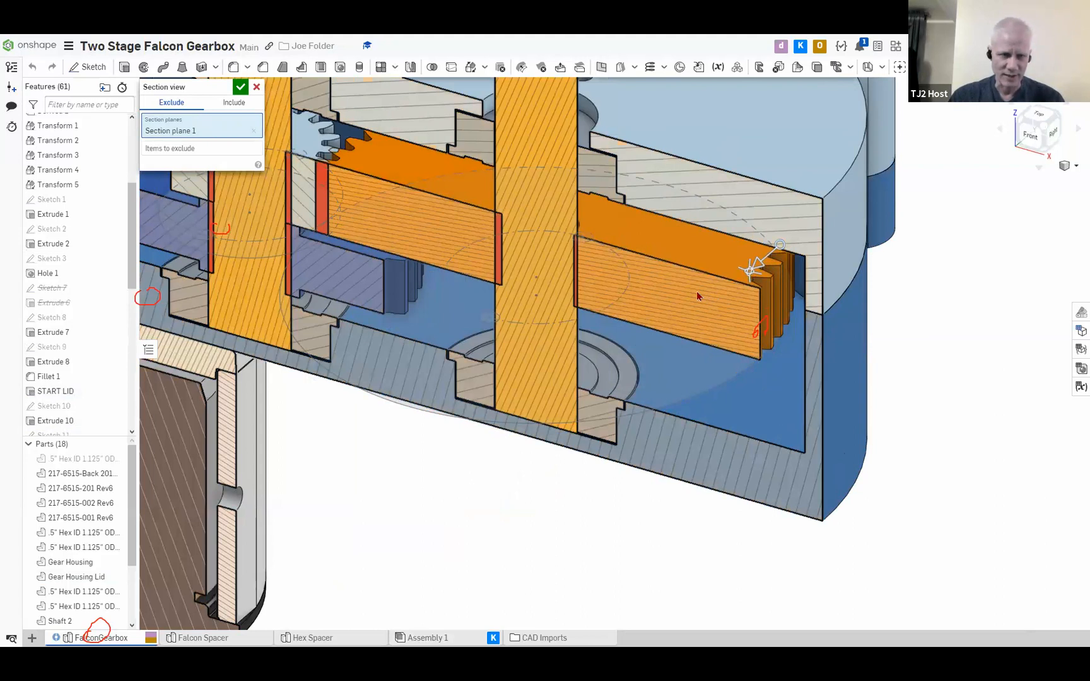
{"action": "left_click", "coordinate": [241, 87]}
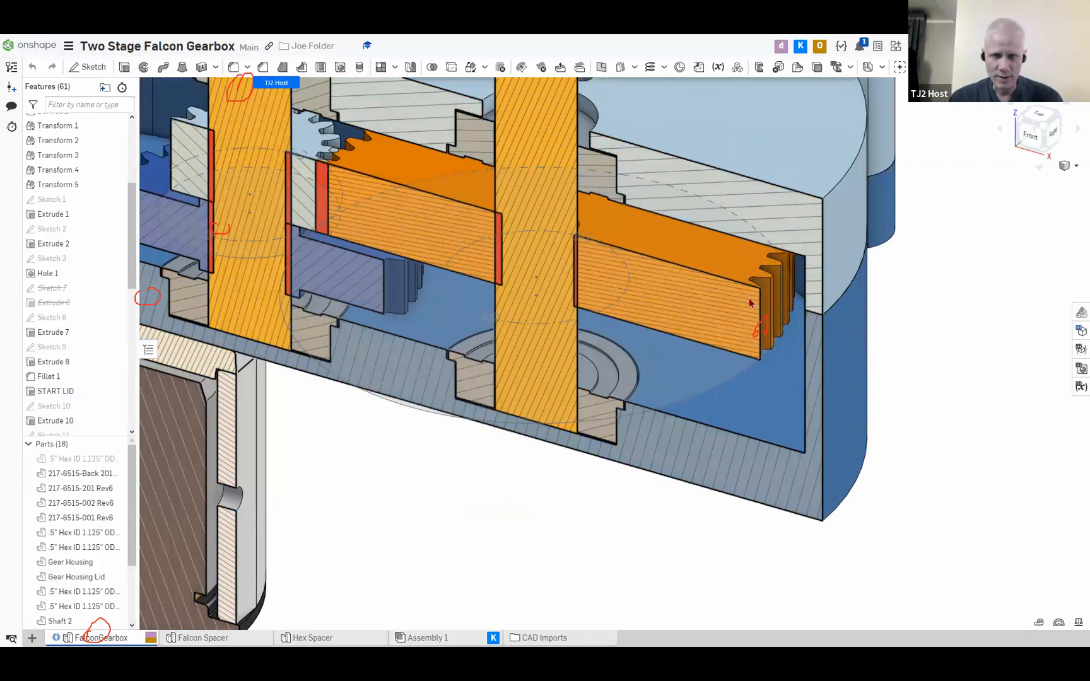
Reopen the section view settings and cancel the section to look at the complete gearbox from outside
{"action": "left_click", "coordinate": [748, 313]}
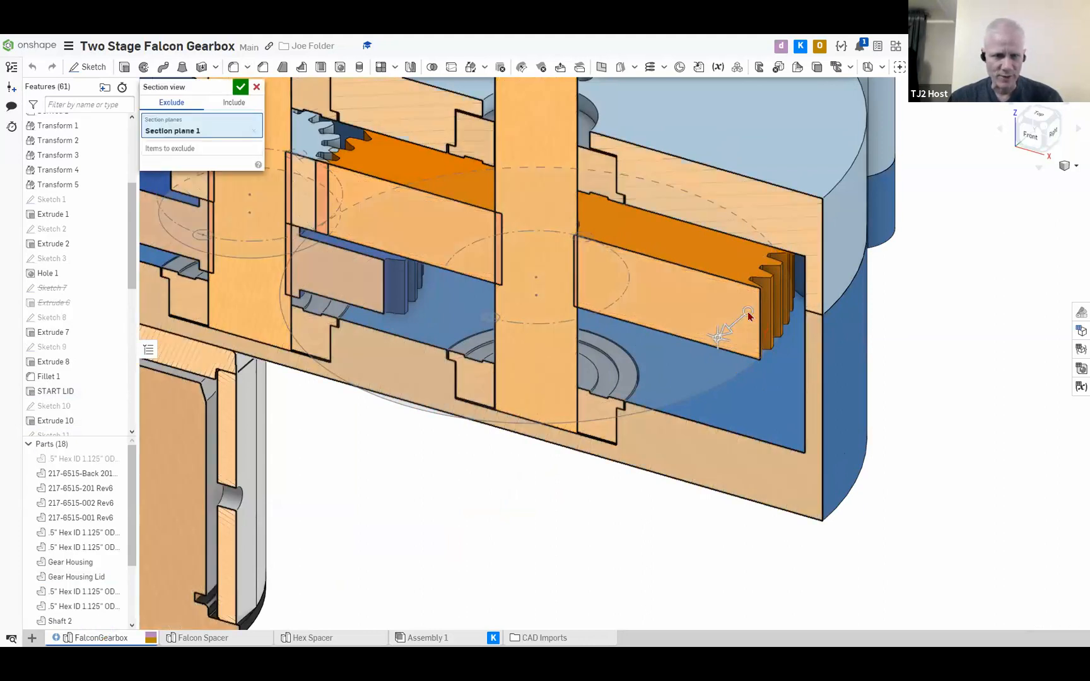
{"action": "left_click_drag", "start_coordinate": [361, 247], "coordinate": [360, 252]}
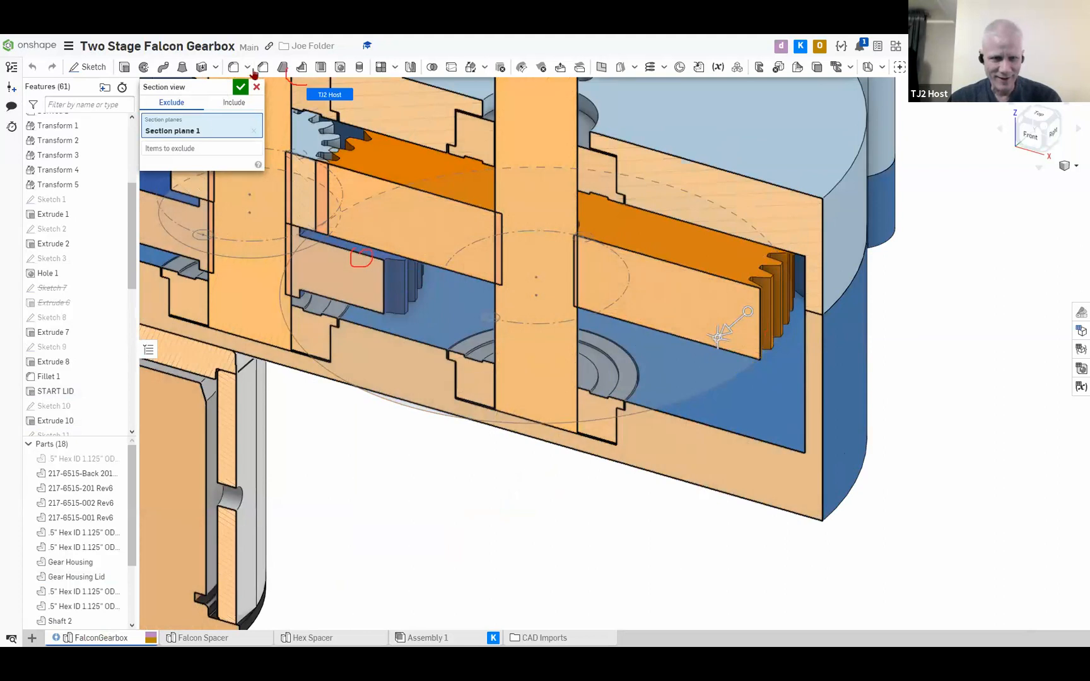
{"action": "left_click", "coordinate": [256, 87]}
{"action": "scroll", "coordinate": [264, 233], "scroll_direction": "down", "scroll_amount": 3}
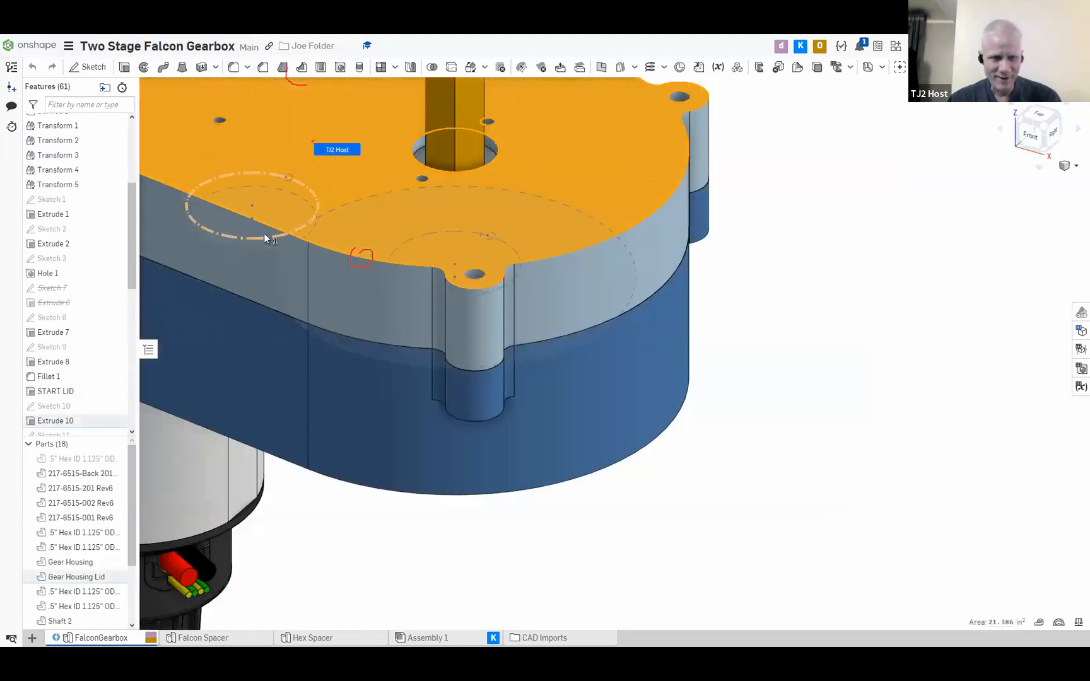
{"action": "middle_click_drag", "start_coordinate": [382, 265], "coordinate": [415, 278]}
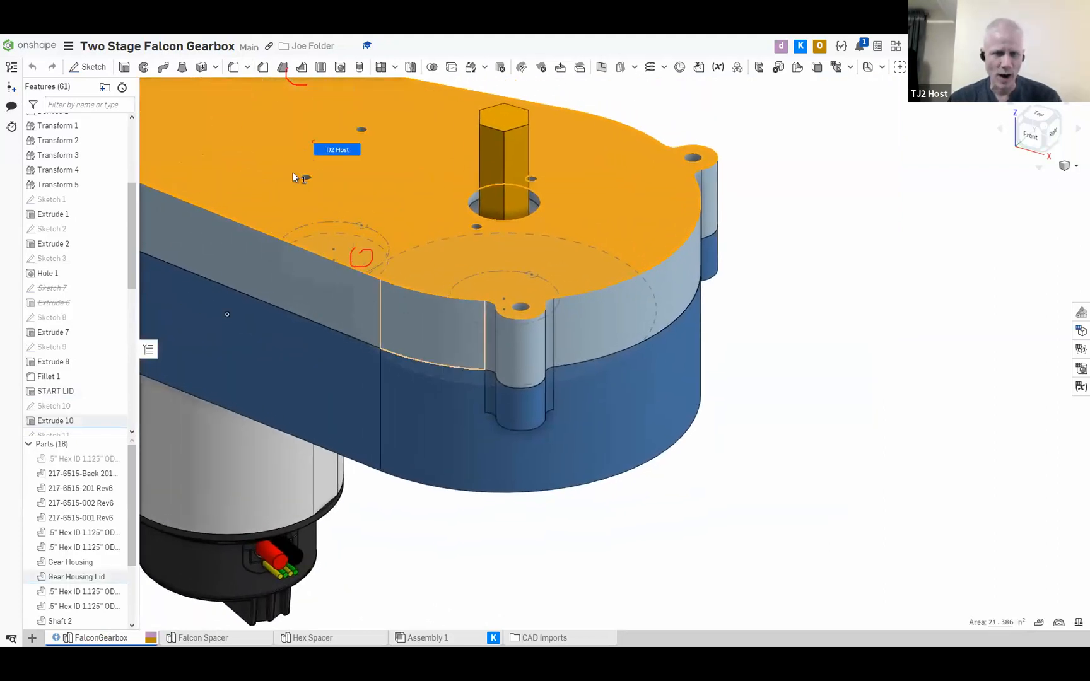
Hide the gear housing lid in the part studio and identify the large orange and blue gears in the parts list
{"action": "key", "text": "y"}
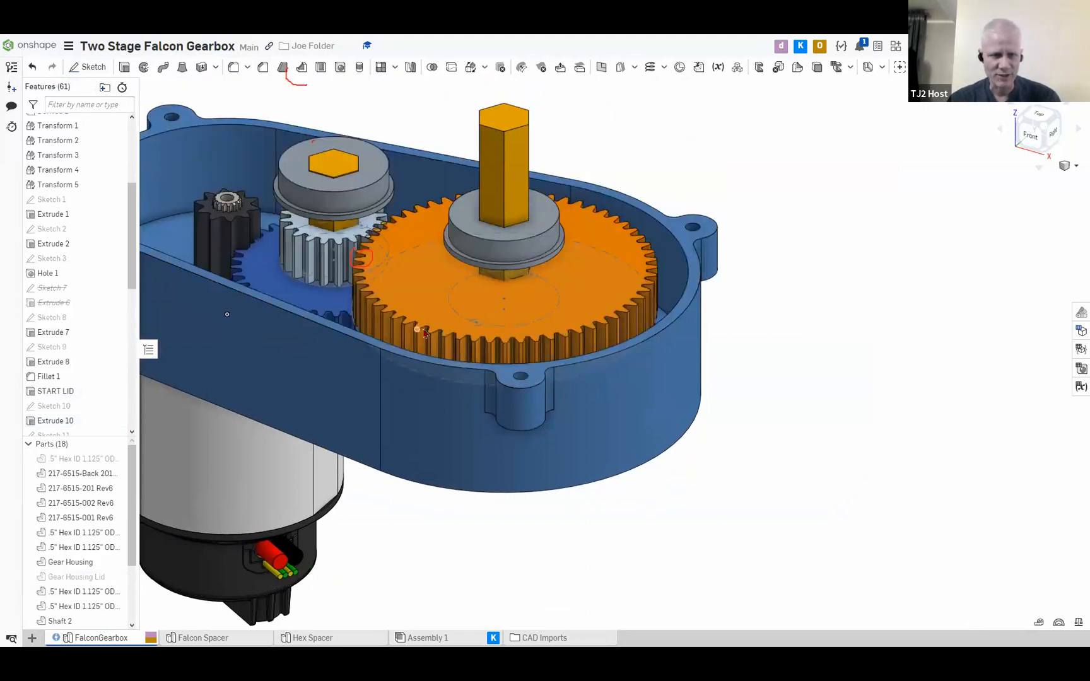
{"action": "left_click", "coordinate": [439, 278]}
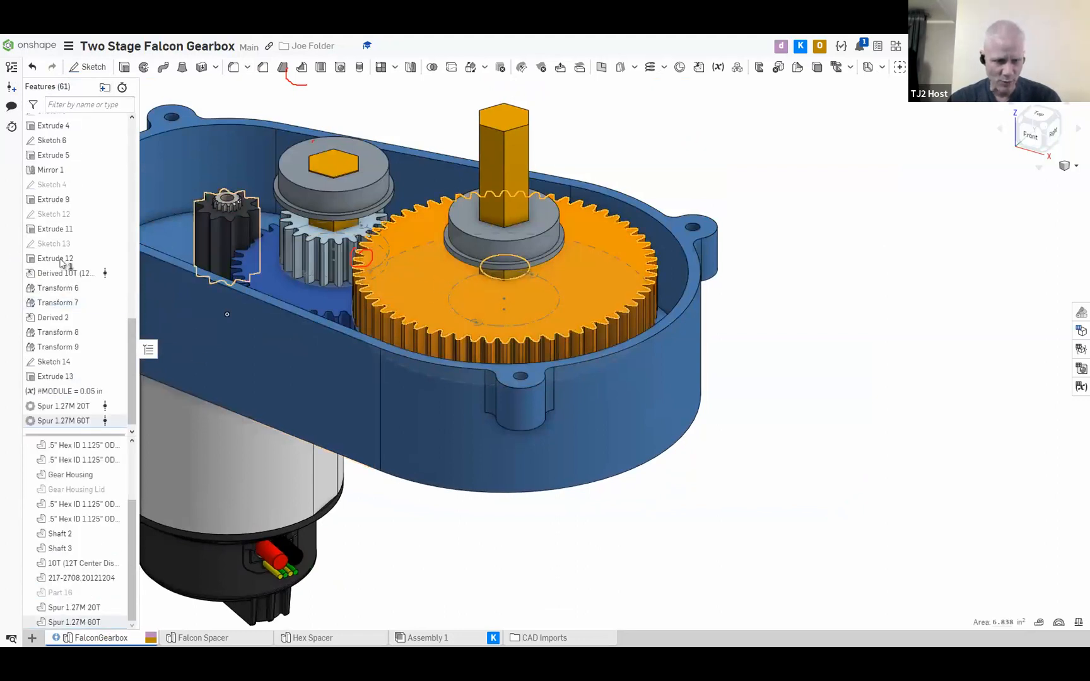
{"action": "scroll", "coordinate": [77, 309], "scroll_direction": "up", "scroll_amount": 3}
{"action": "scroll", "coordinate": [77, 309], "scroll_direction": "up", "scroll_amount": 10}
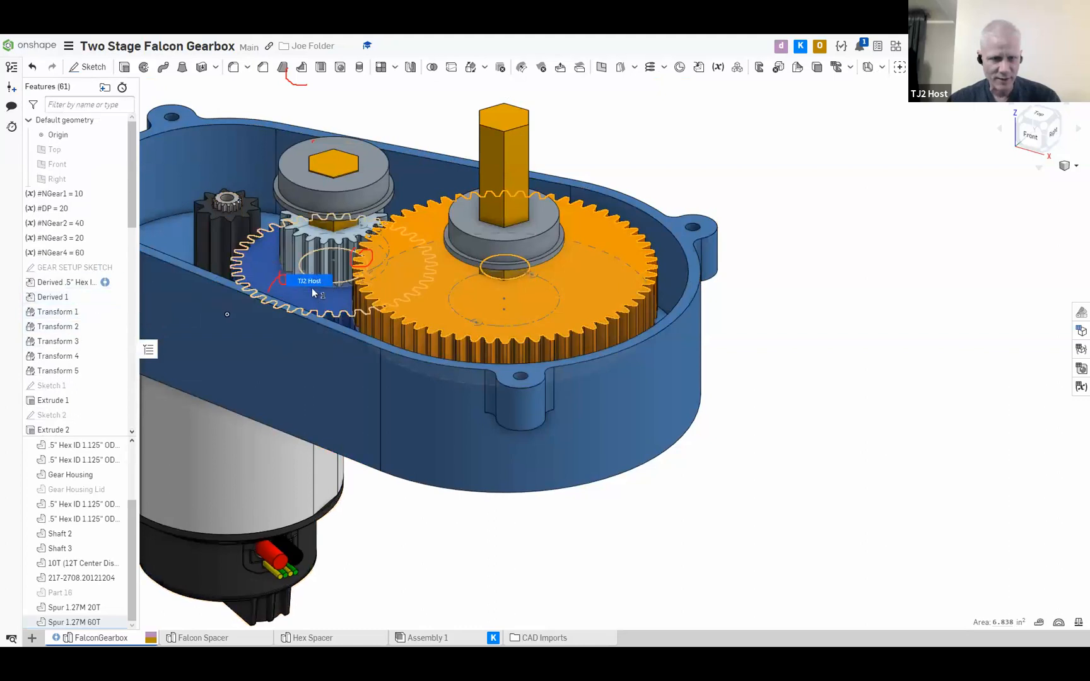
{"action": "left_click", "coordinate": [269, 280]}
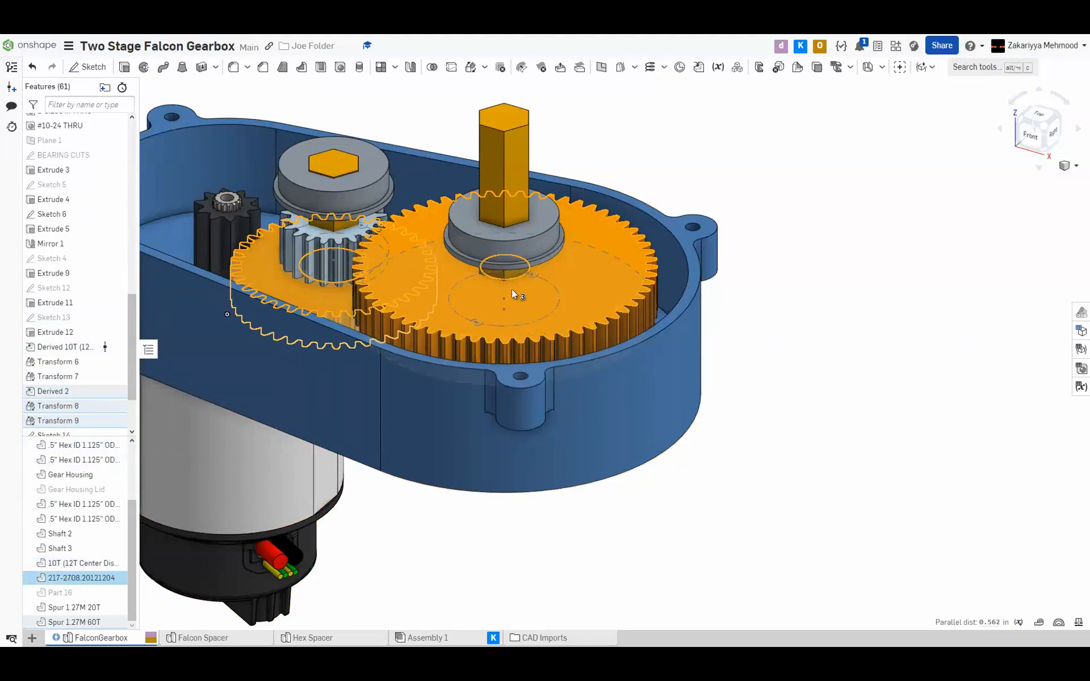
{"action": "right_click", "coordinate": [58, 581]}
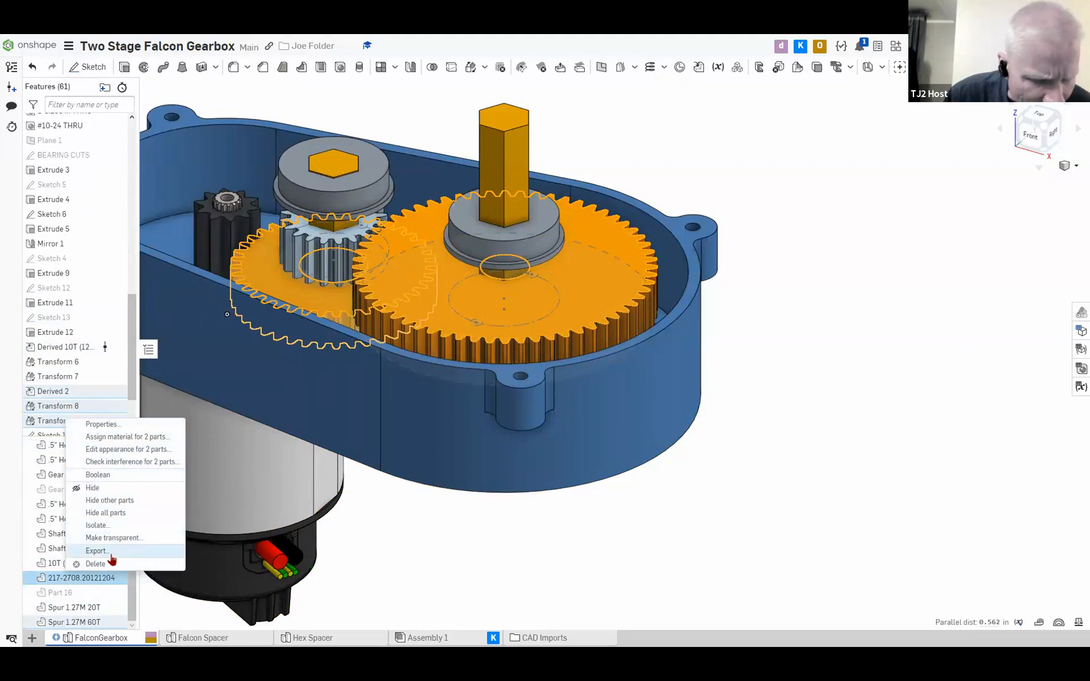
{"action": "left_click", "coordinate": [51, 584]}
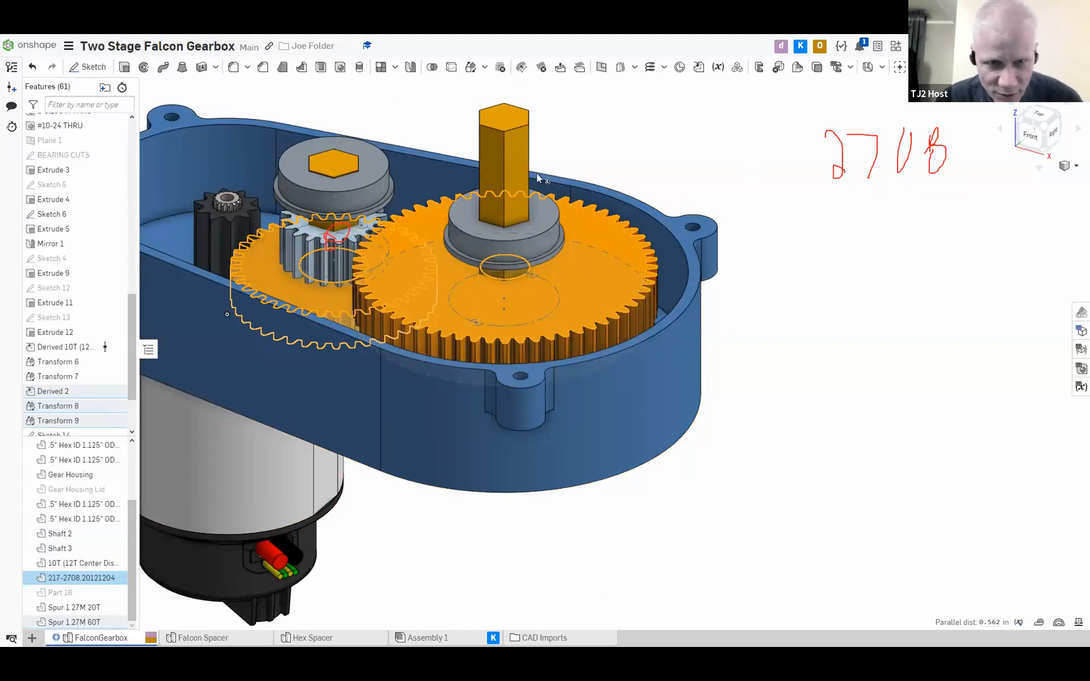
Identify the small gear on the middle shaft in the parts list and clear the selection
{"action": "left_click", "coordinate": [705, 554]}
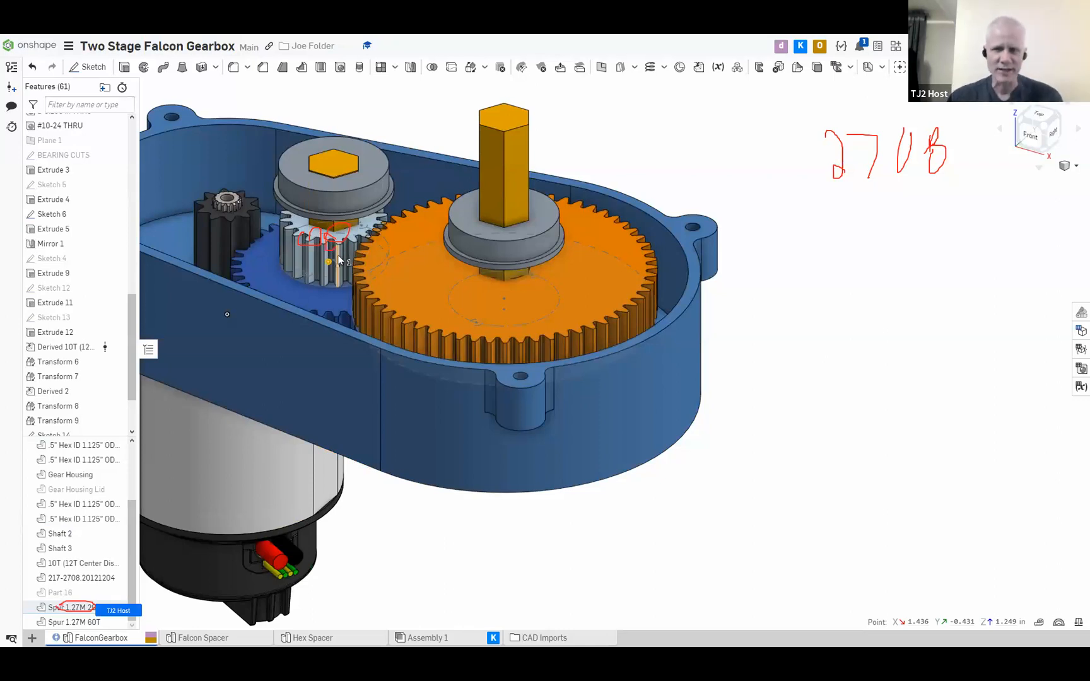
{"action": "left_click", "coordinate": [75, 606]}
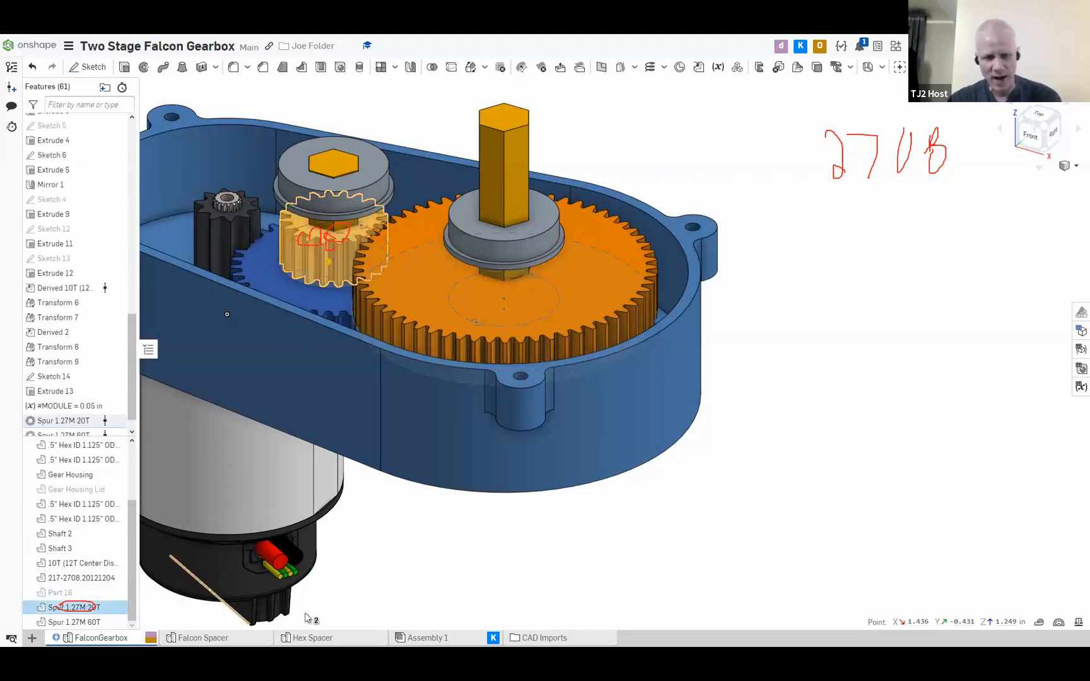
{"action": "left_click", "coordinate": [410, 606]}
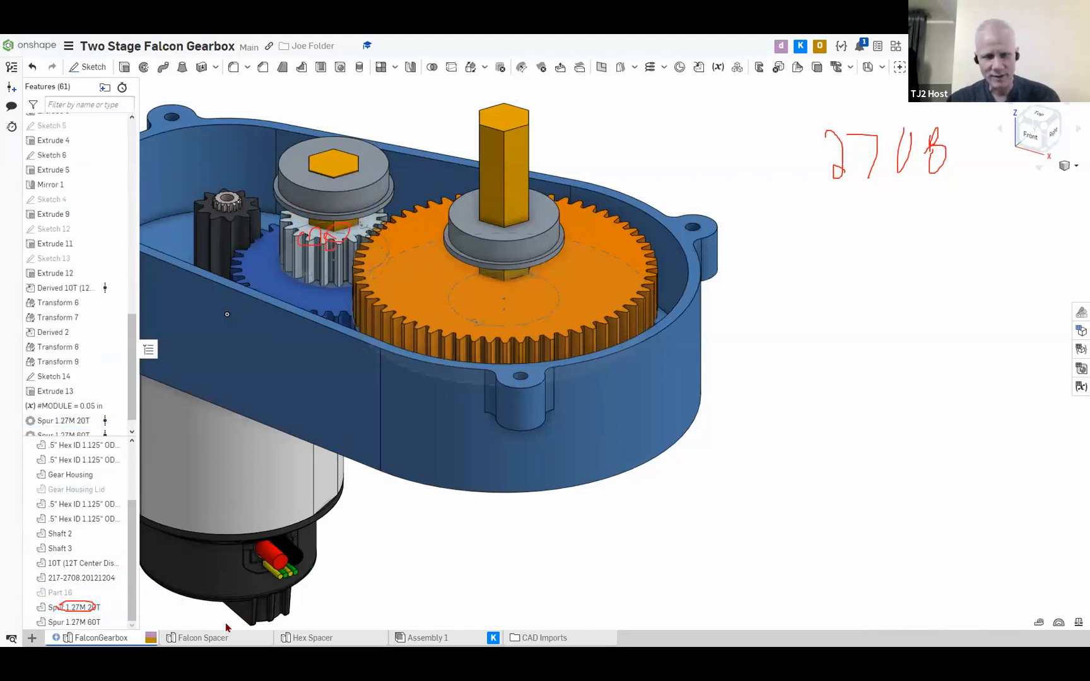
Insert Shaft 2 from the FalconGearbox part studio into Assembly 1
{"action": "left_click", "coordinate": [421, 638]}
{"action": "left_click", "coordinate": [110, 67]}
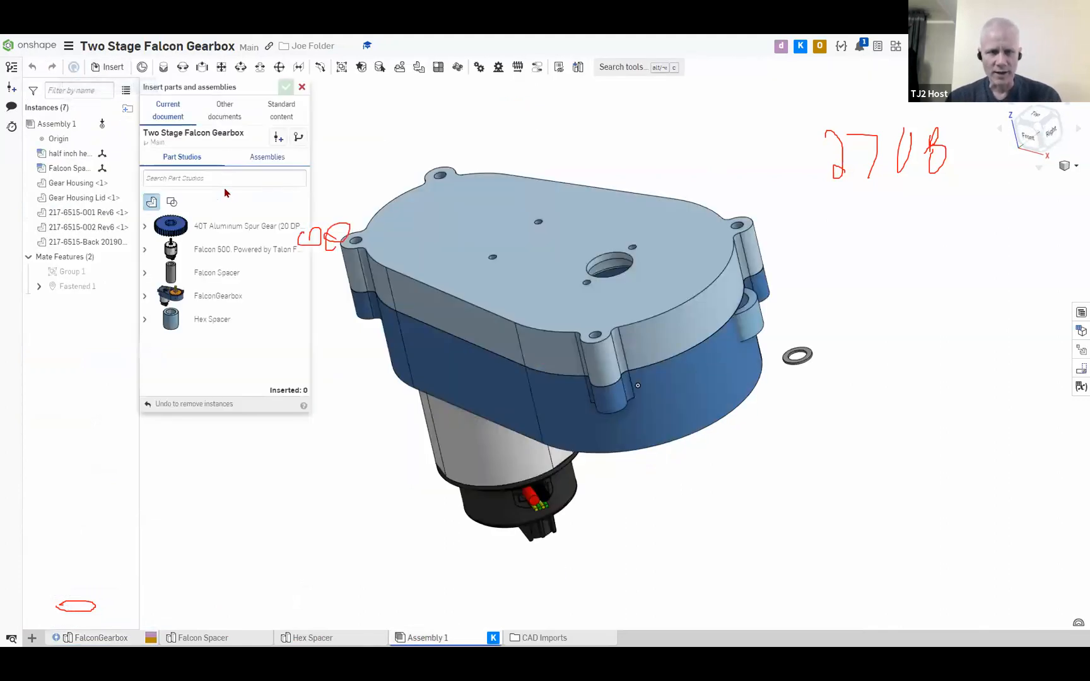
{"action": "left_click", "coordinate": [267, 158]}
{"action": "left_click", "coordinate": [186, 157]}
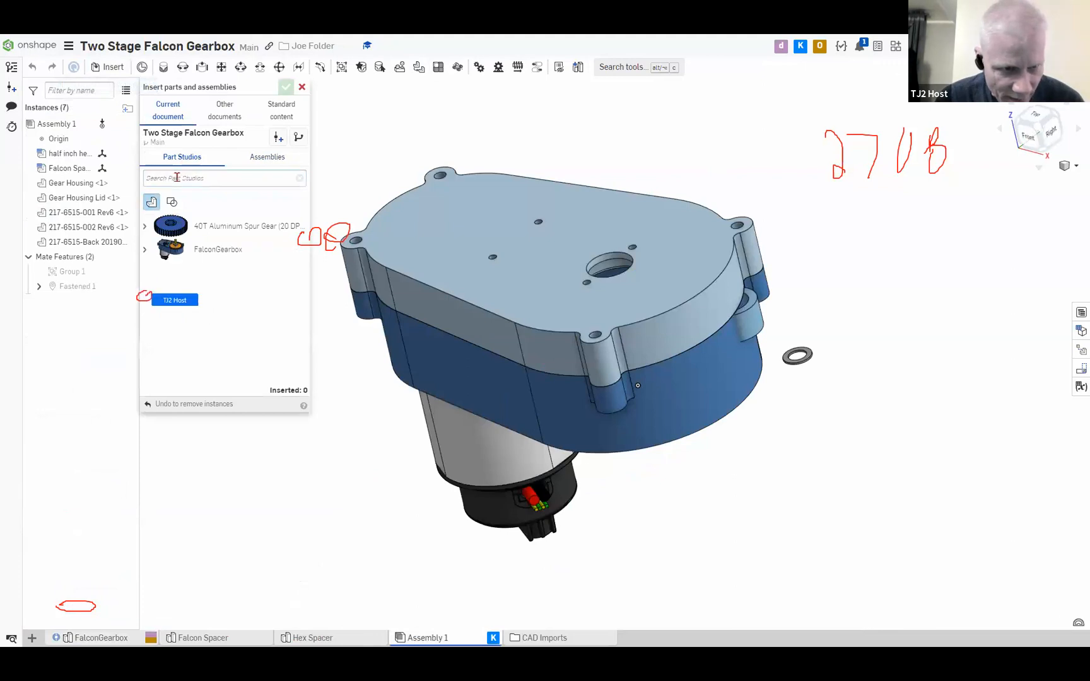
{"action": "left_click", "coordinate": [145, 297]}
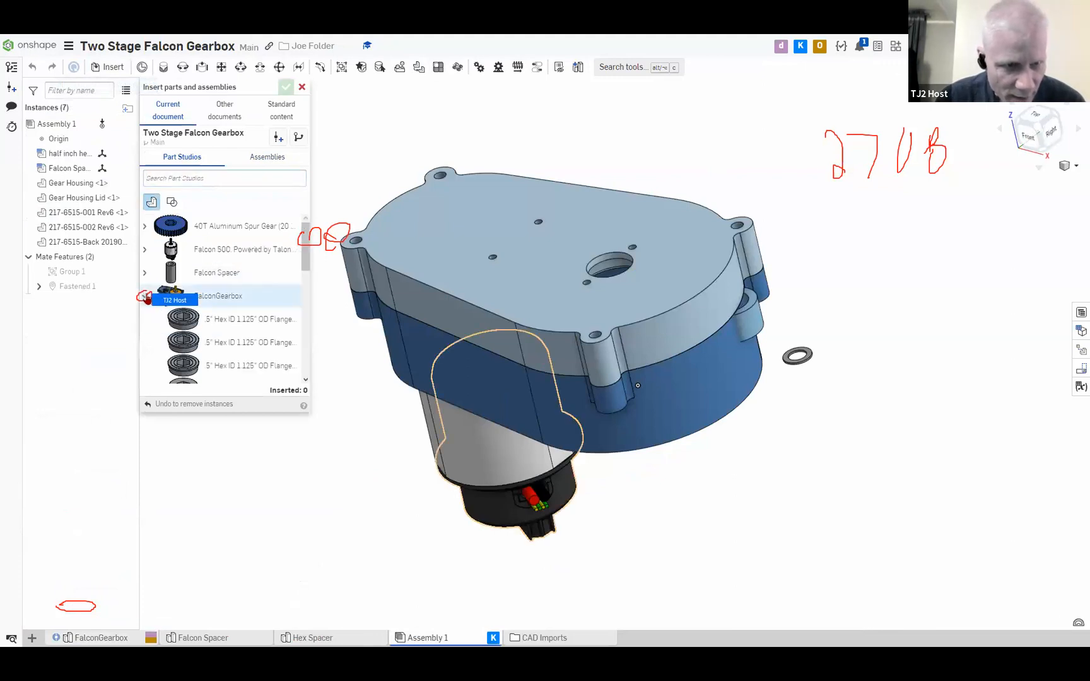
{"action": "scroll", "coordinate": [172, 310], "scroll_direction": "down", "scroll_amount": 2}
{"action": "scroll", "coordinate": [172, 310], "scroll_direction": "down", "scroll_amount": 3}
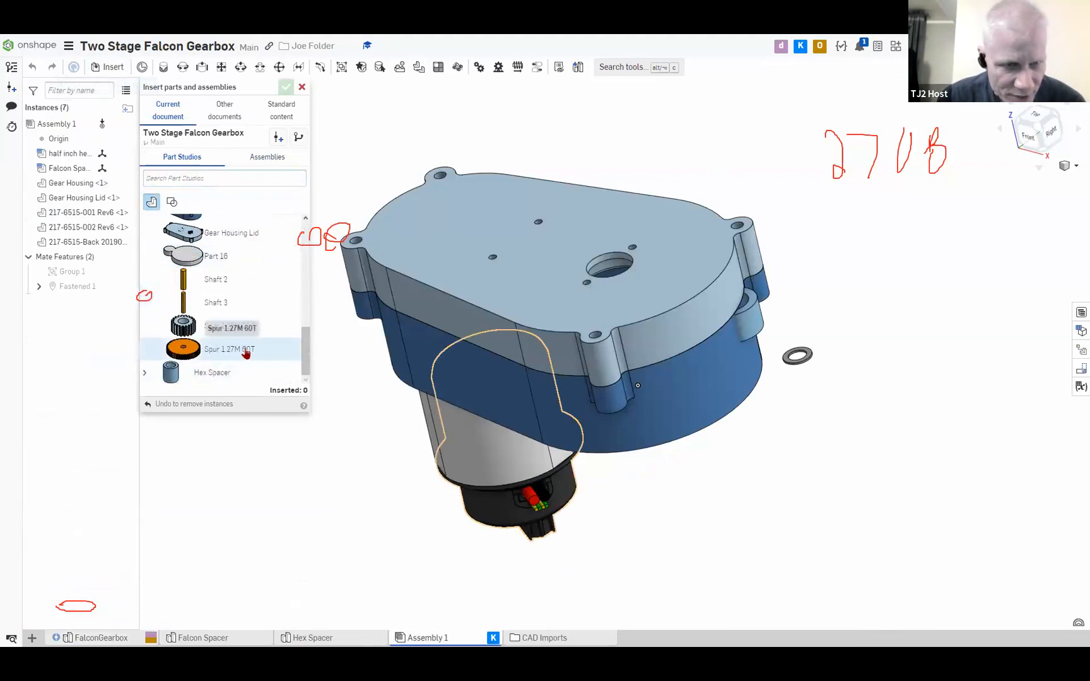
{"action": "scroll", "coordinate": [245, 349], "scroll_direction": "down", "scroll_amount": 3}
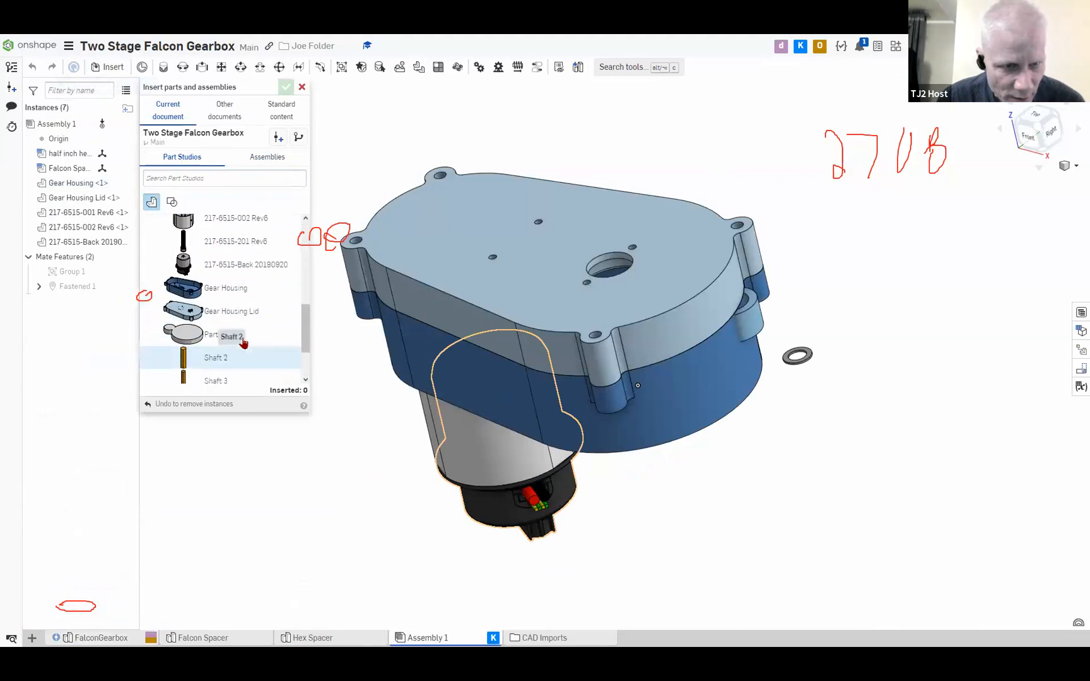
{"action": "left_click", "coordinate": [230, 285]}
Add the 217-2708.20121204 gear and the Spur 1.27M 20T gear from FalconGearbox and confirm the insertion
{"action": "scroll", "coordinate": [246, 286], "scroll_direction": "up", "scroll_amount": 3}
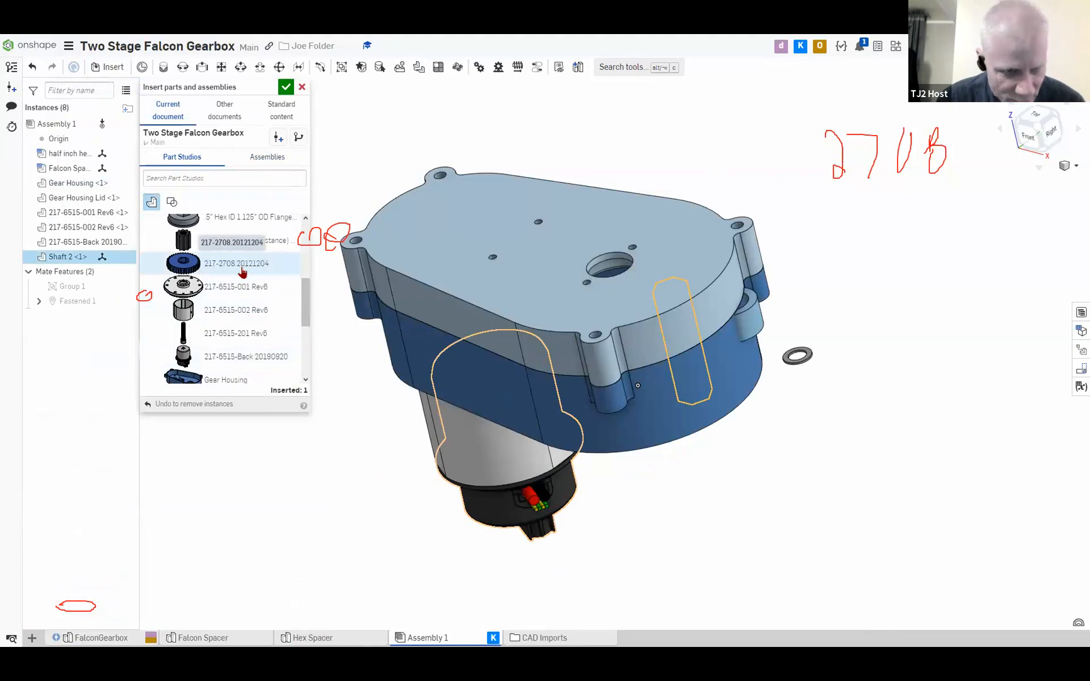
{"action": "left_click", "coordinate": [234, 267]}
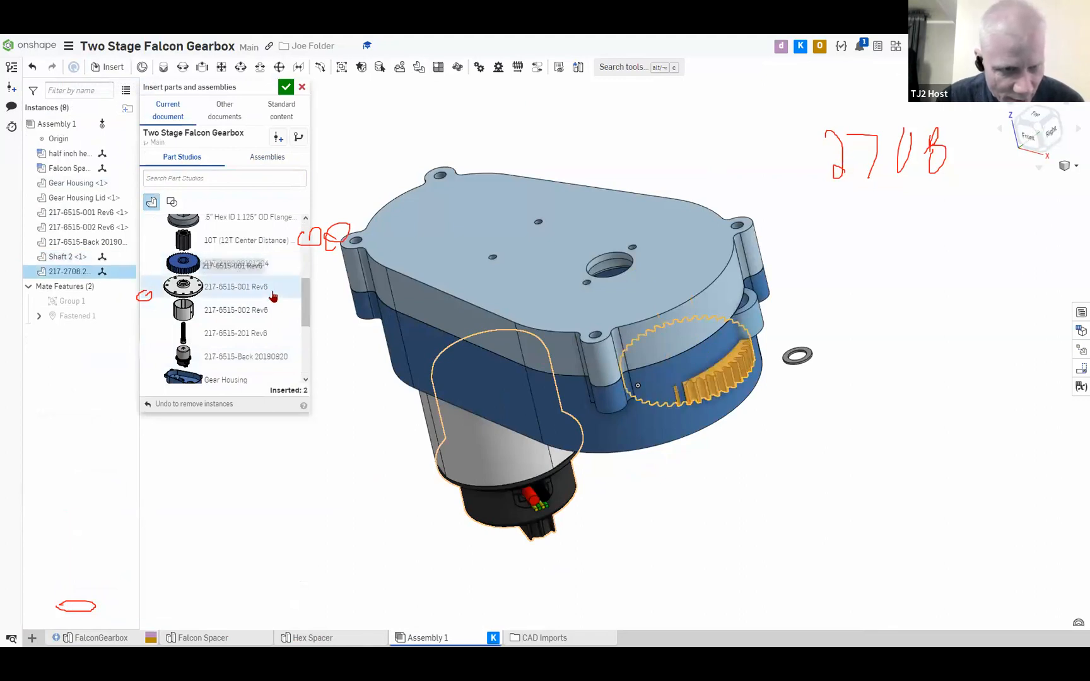
{"action": "scroll", "coordinate": [272, 296], "scroll_direction": "up", "scroll_amount": 3}
{"action": "scroll", "coordinate": [272, 322], "scroll_direction": "down", "scroll_amount": 5}
{"action": "left_click", "coordinate": [235, 328]}
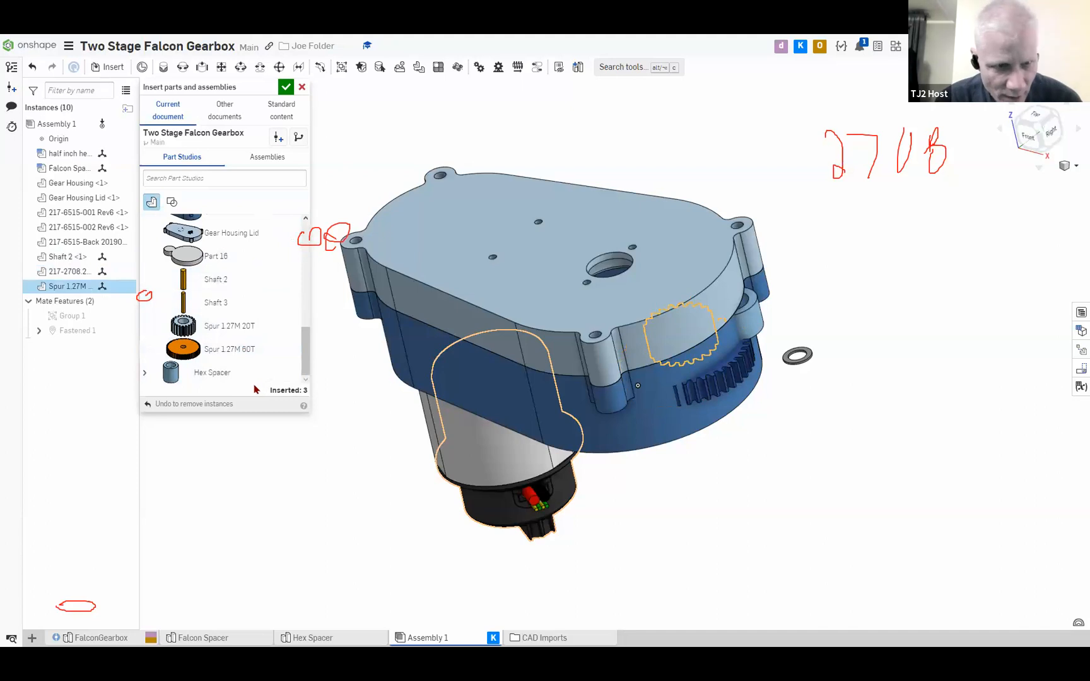
{"action": "left_click", "coordinate": [285, 88]}
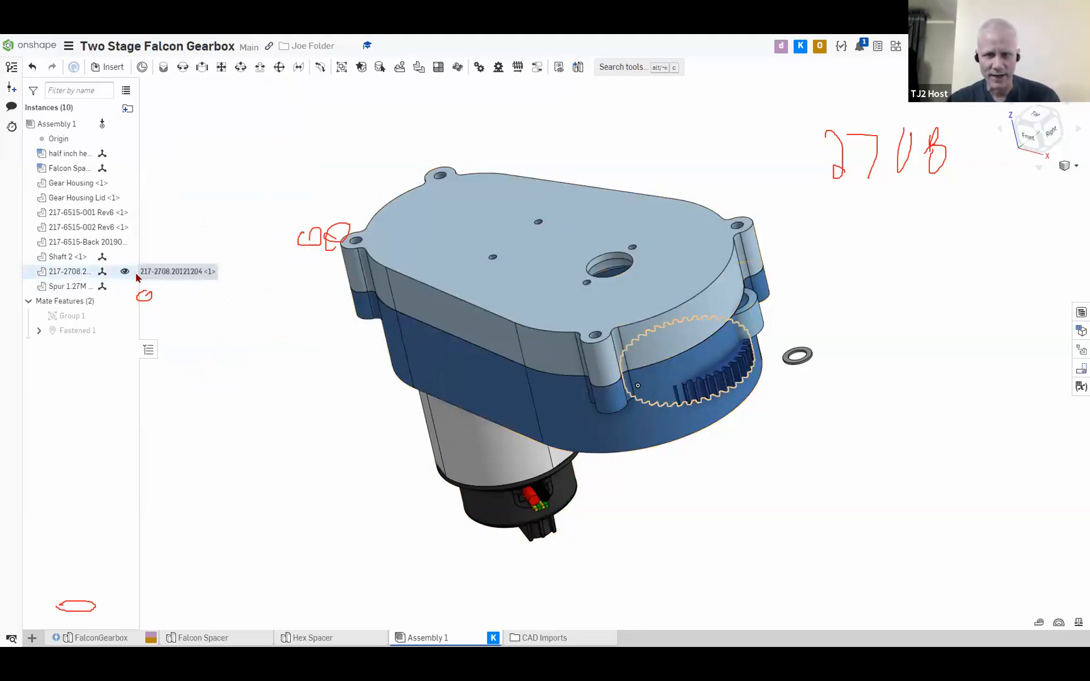
Hide the Gear Housing Lid and the Gear Housing in Assembly 1 to expose the inserted shaft and gears
{"action": "key", "text": "y"}
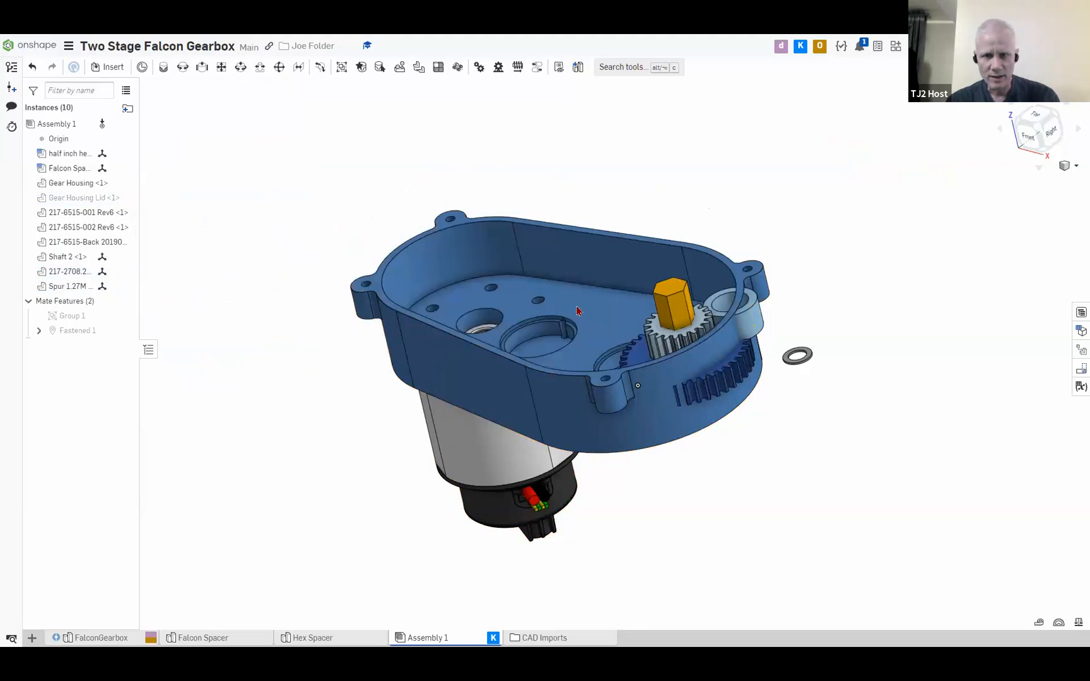
{"action": "scroll", "coordinate": [683, 328], "scroll_direction": "up", "scroll_amount": 3}
{"action": "scroll", "coordinate": [710, 392], "scroll_direction": "up", "scroll_amount": 4}
{"action": "right_click_drag", "start_coordinate": [667, 367], "coordinate": [690, 364]}
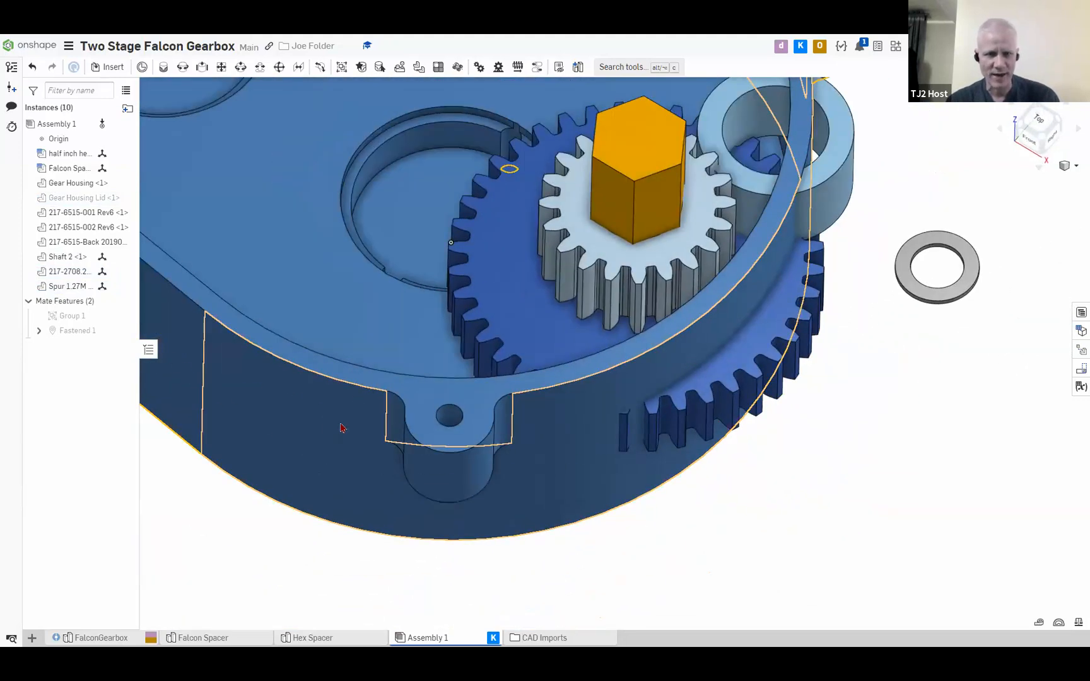
{"action": "scroll", "coordinate": [341, 431], "scroll_direction": "down", "scroll_amount": 10}
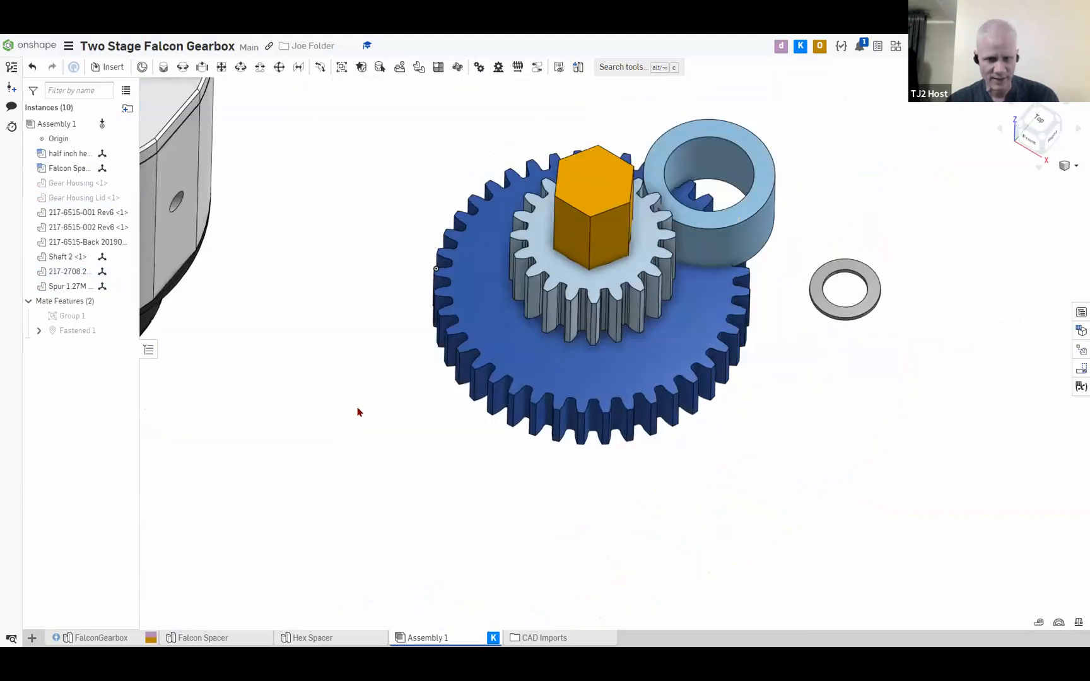
Hide the three Falcon motor parts, the Falcon spacer and the half inch hex spacer, leaving only the shaft and gears
{"action": "right_click_drag", "start_coordinate": [350, 278], "coordinate": [403, 287]}
{"action": "key", "text": "y"}
{"action": "key", "text": "y"}
{"action": "key", "text": "y"}
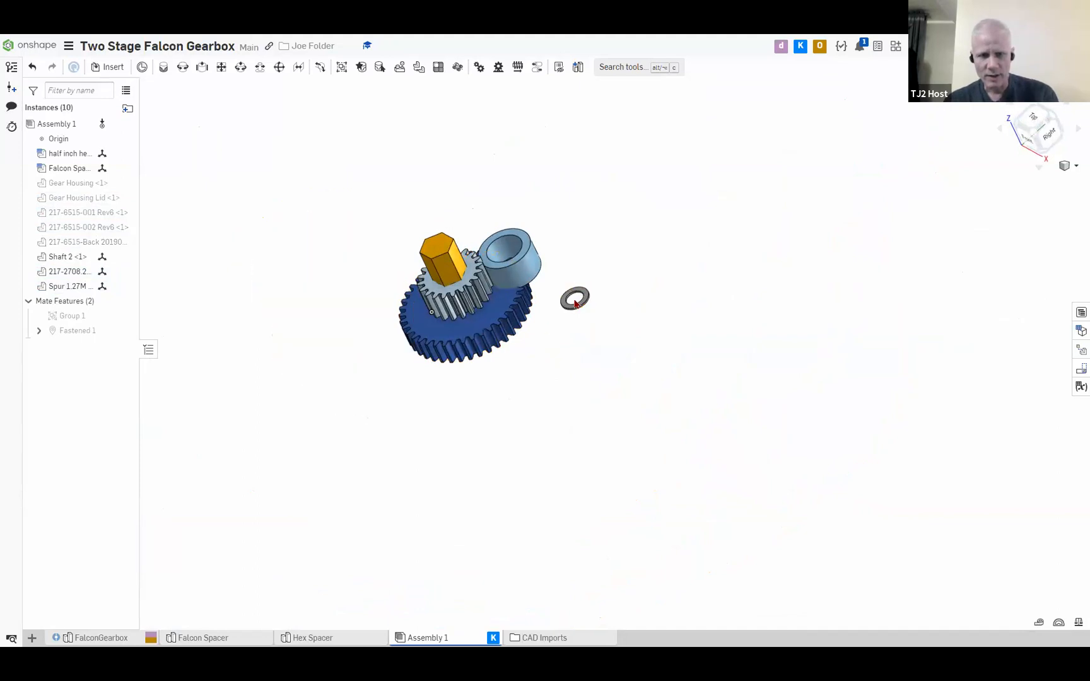
{"action": "key", "text": "y"}
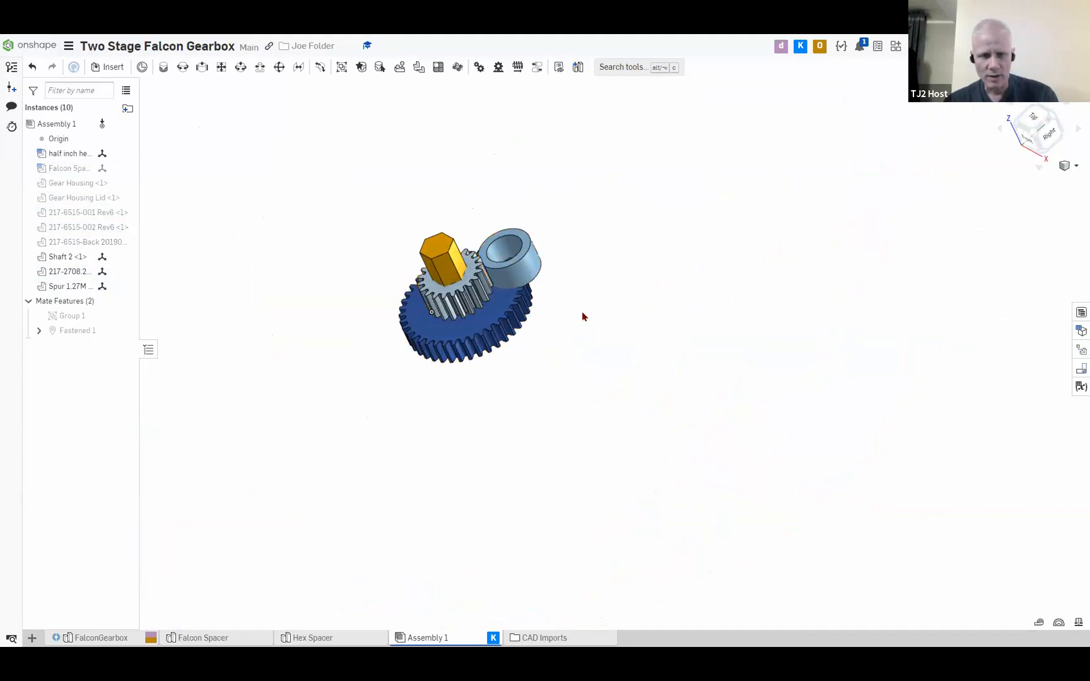
{"action": "scroll", "coordinate": [419, 257], "scroll_direction": "up", "scroll_amount": 1}
{"action": "left_click", "coordinate": [537, 269]}
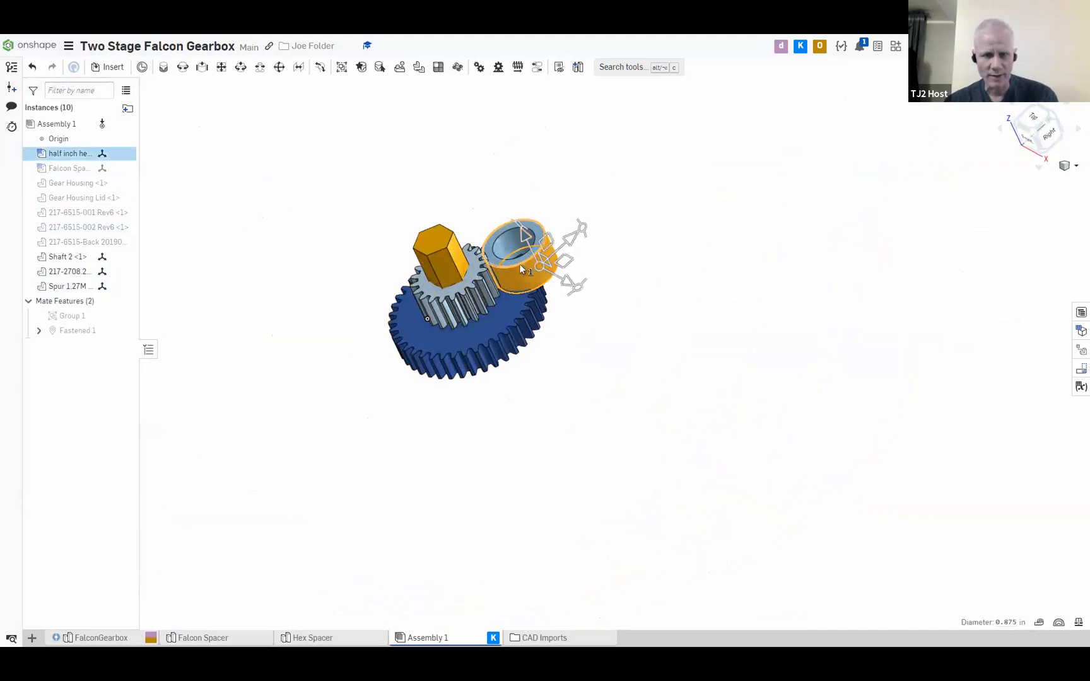
{"action": "key", "text": "y"}
Group Shaft 2 with the 217-2708.20121204 gear and the Spur 1.27M 20T gear
{"action": "right_click_drag", "start_coordinate": [581, 329], "coordinate": [618, 366]}
{"action": "scroll", "coordinate": [533, 327], "scroll_direction": "up", "scroll_amount": 5}
{"action": "left_click_drag", "start_coordinate": [611, 383], "coordinate": [163, 113]}
{"action": "left_click_drag", "start_coordinate": [294, 324], "coordinate": [223, 312]}
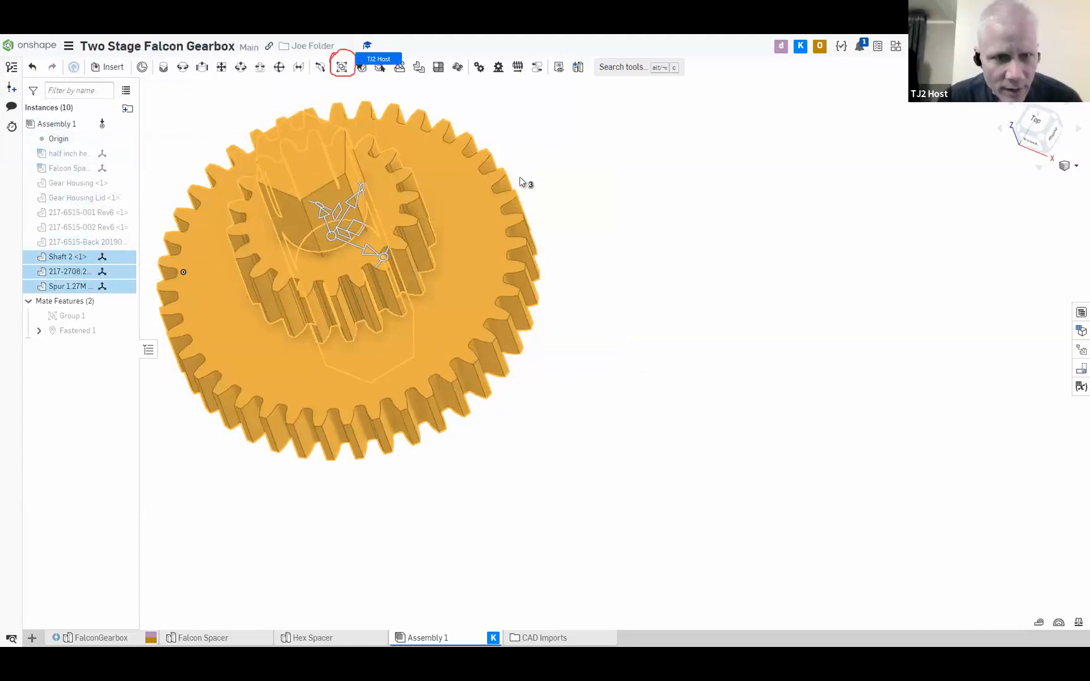
{"action": "left_click", "coordinate": [341, 68]}
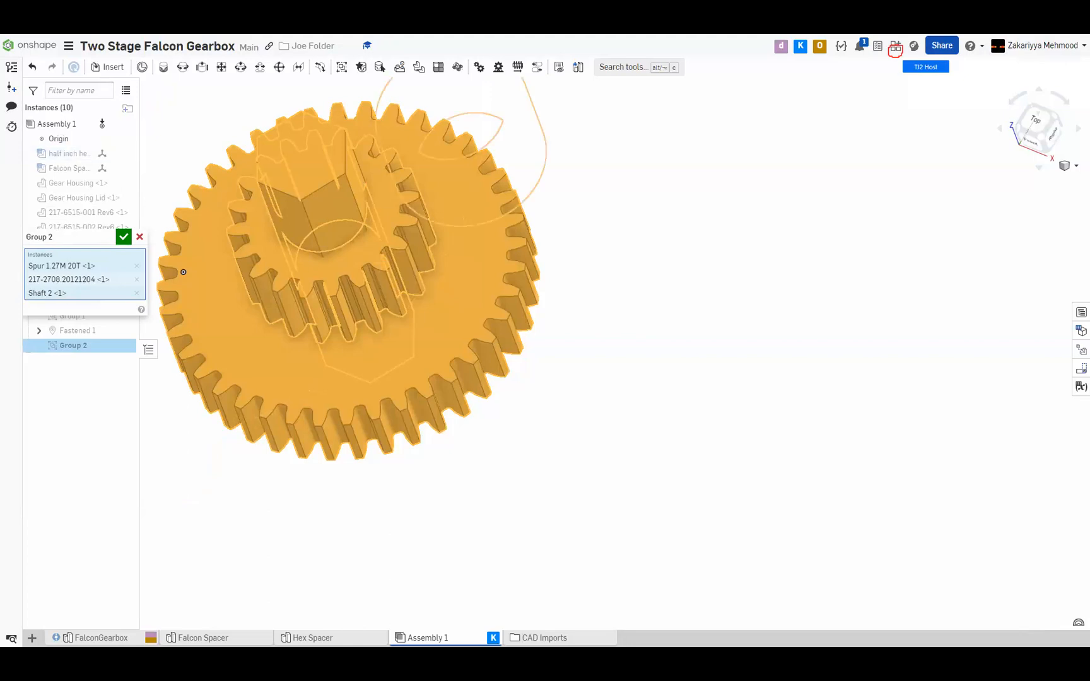
Open the Onshape App Store and search it for MKCad
{"action": "left_click", "coordinate": [941, 46]}
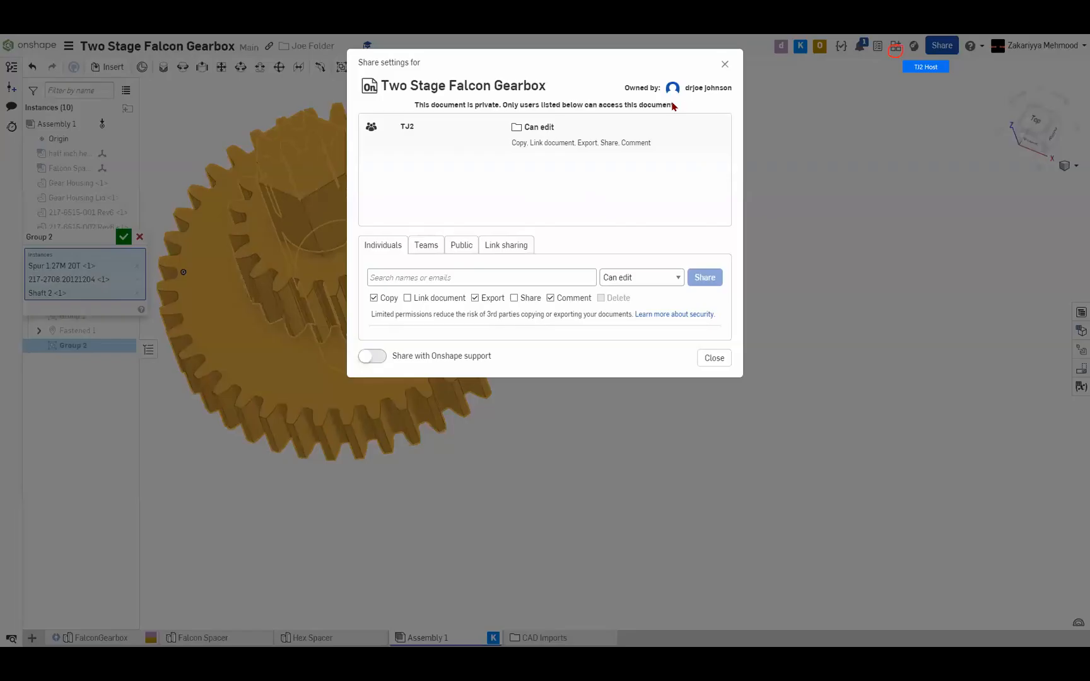
{"action": "left_click", "coordinate": [725, 64]}
{"action": "left_click", "coordinate": [895, 48]}
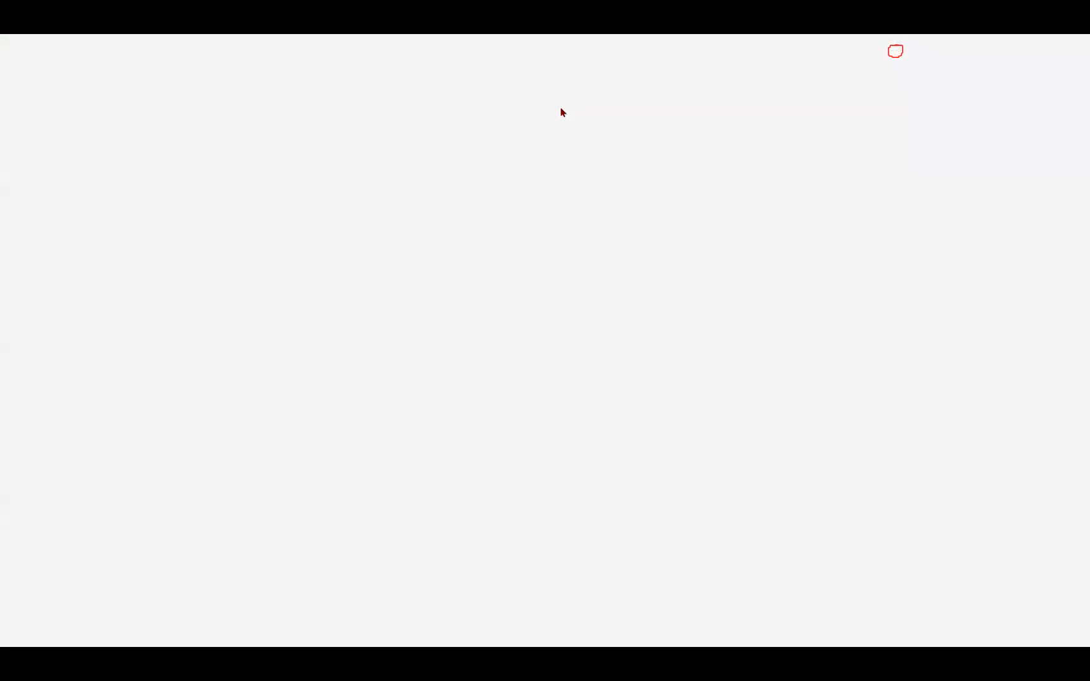
{"action": "left_click", "coordinate": [58, 74]}
{"action": "type", "text": "MCad"}
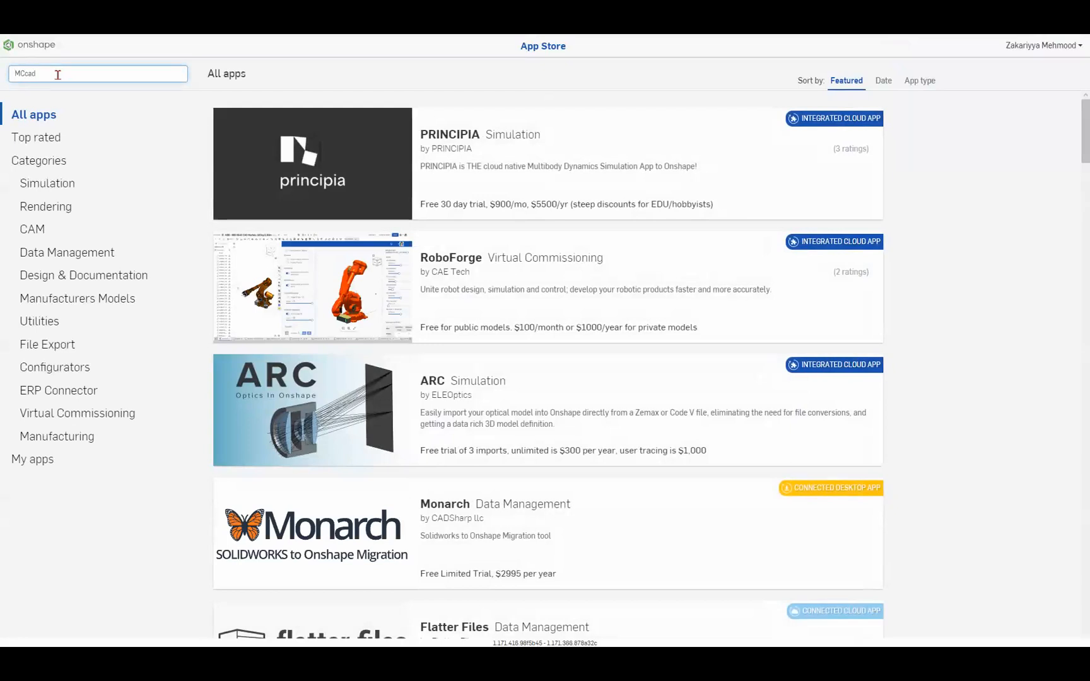
{"action": "key", "text": "Return"}
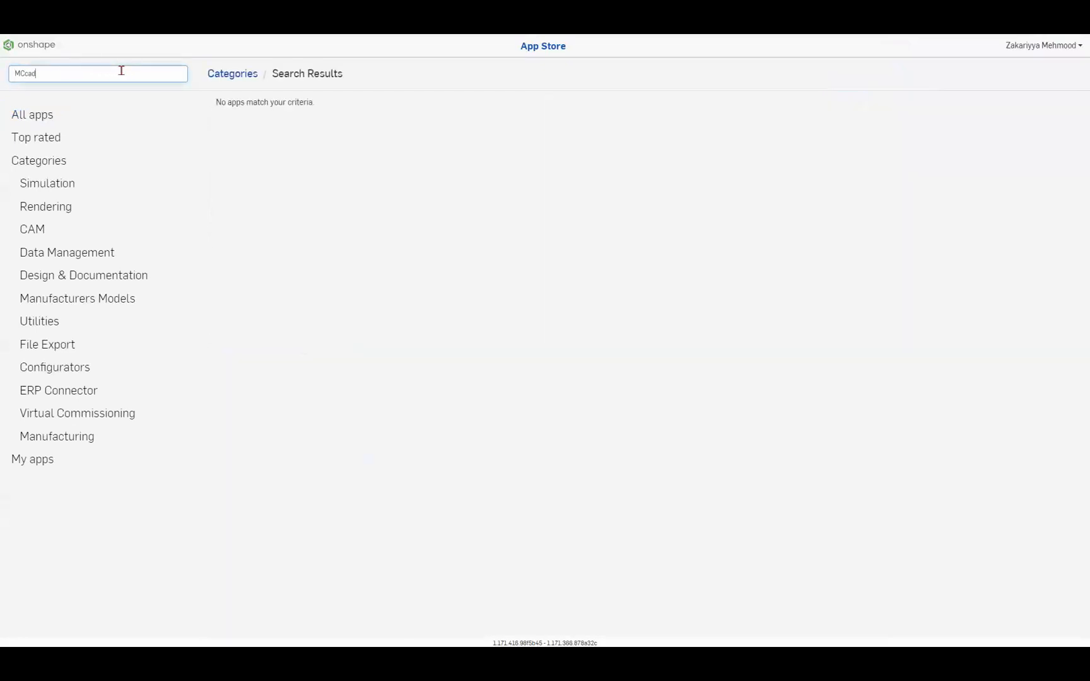
{"action": "type", "text": "ad"}
{"action": "key", "text": "Return"}
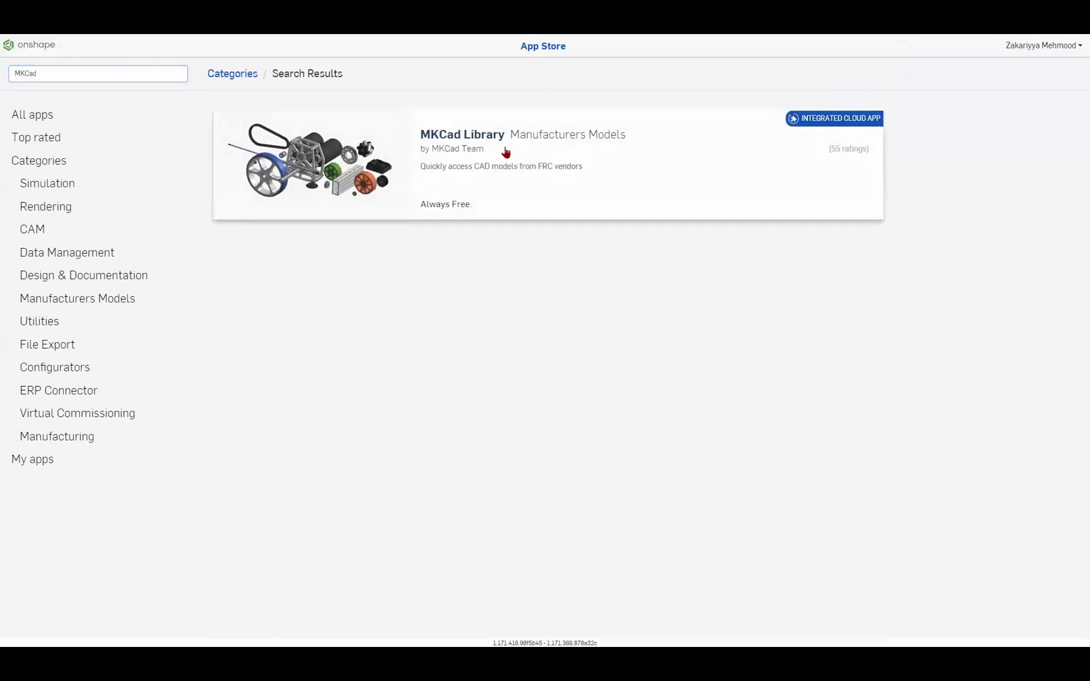
Subscribe to the free monthly usage plan of the MKCad Library app and dismiss the confirmation
{"action": "left_click", "coordinate": [505, 152]}
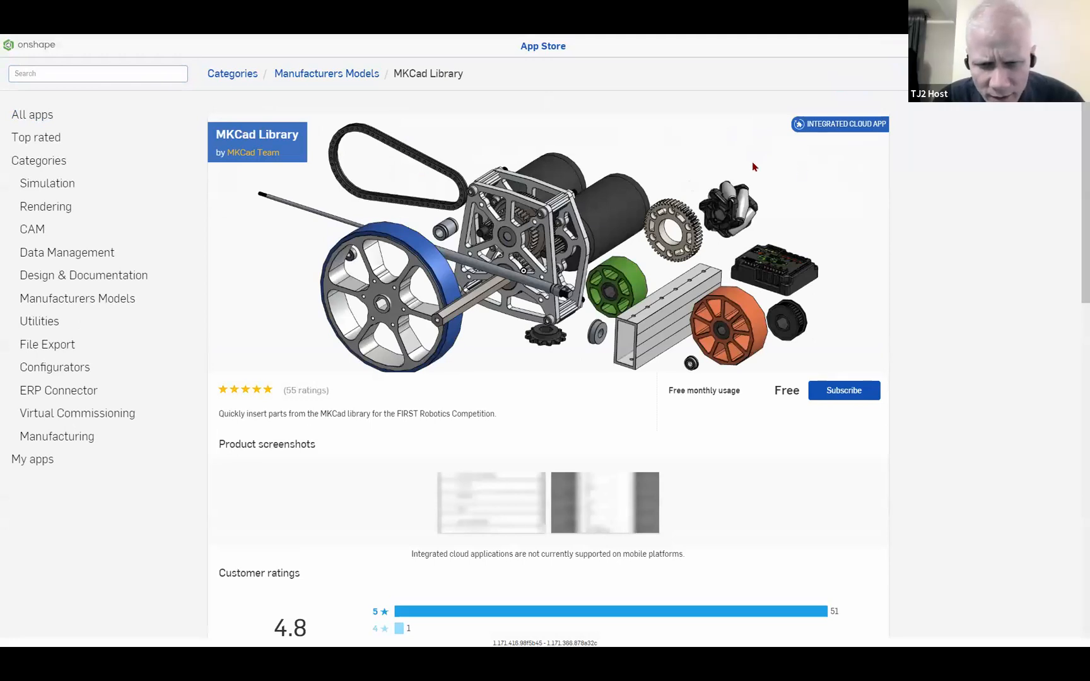
{"action": "left_click", "coordinate": [857, 391]}
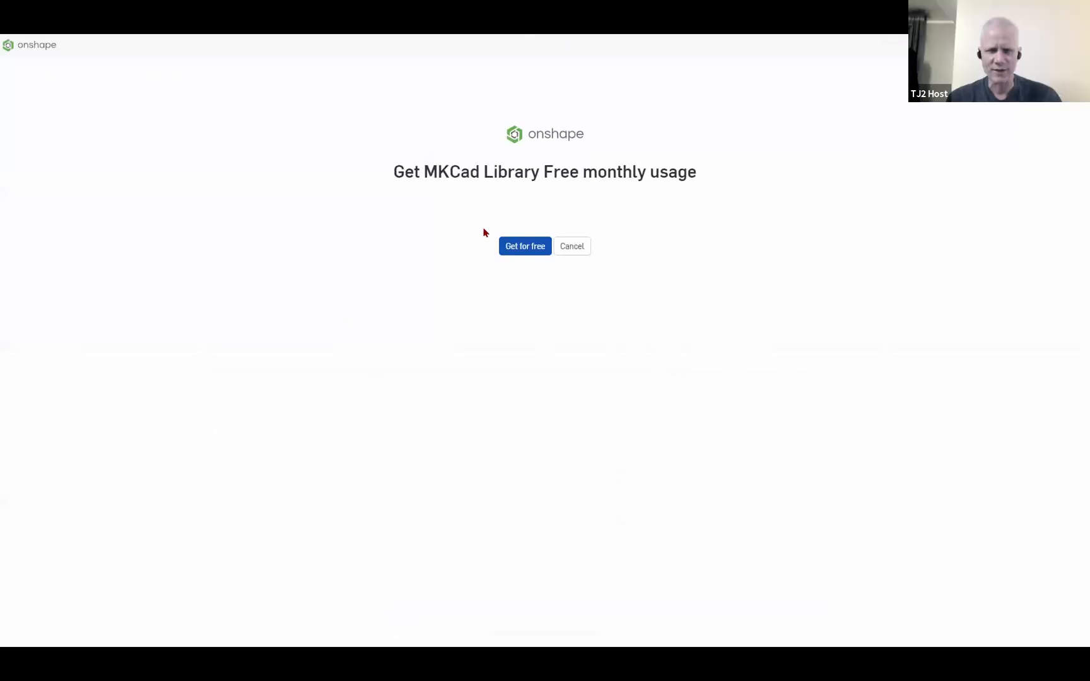
{"action": "left_click", "coordinate": [525, 246]}
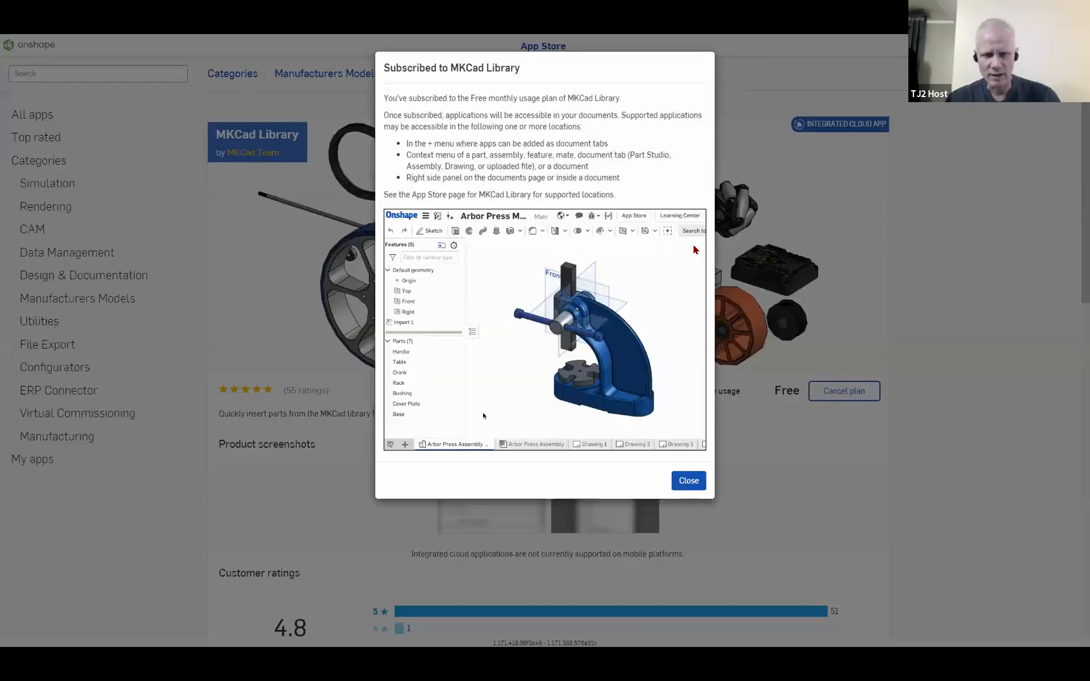
{"action": "left_click", "coordinate": [678, 483]}
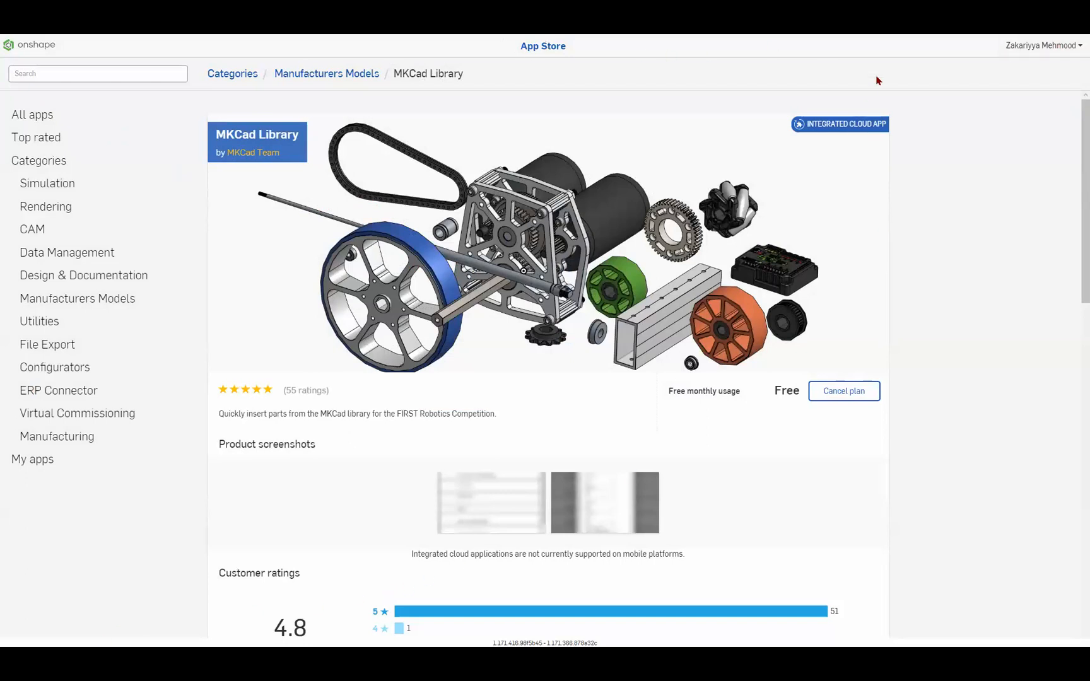
Return to Assembly 1 of the Two Stage Falcon Gearbox document, open the MKCad Library app and authorize its account access
{"action": "left_click", "coordinate": [1061, 44]}
{"action": "left_click", "coordinate": [22, 45]}
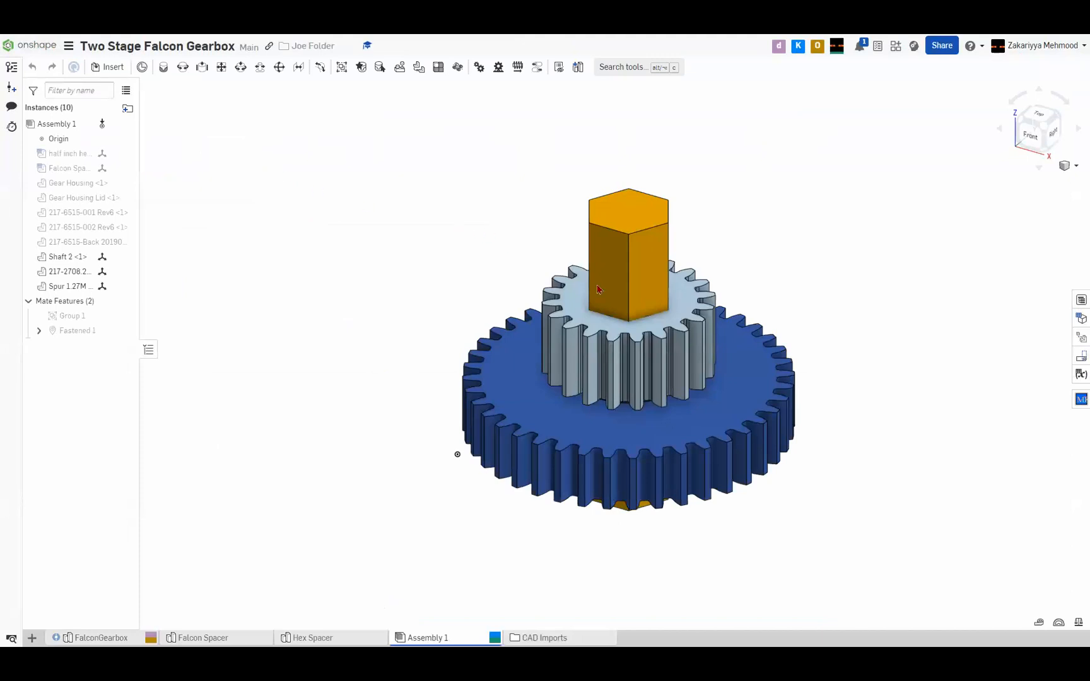
{"action": "right_click_drag", "start_coordinate": [491, 252], "coordinate": [533, 252]}
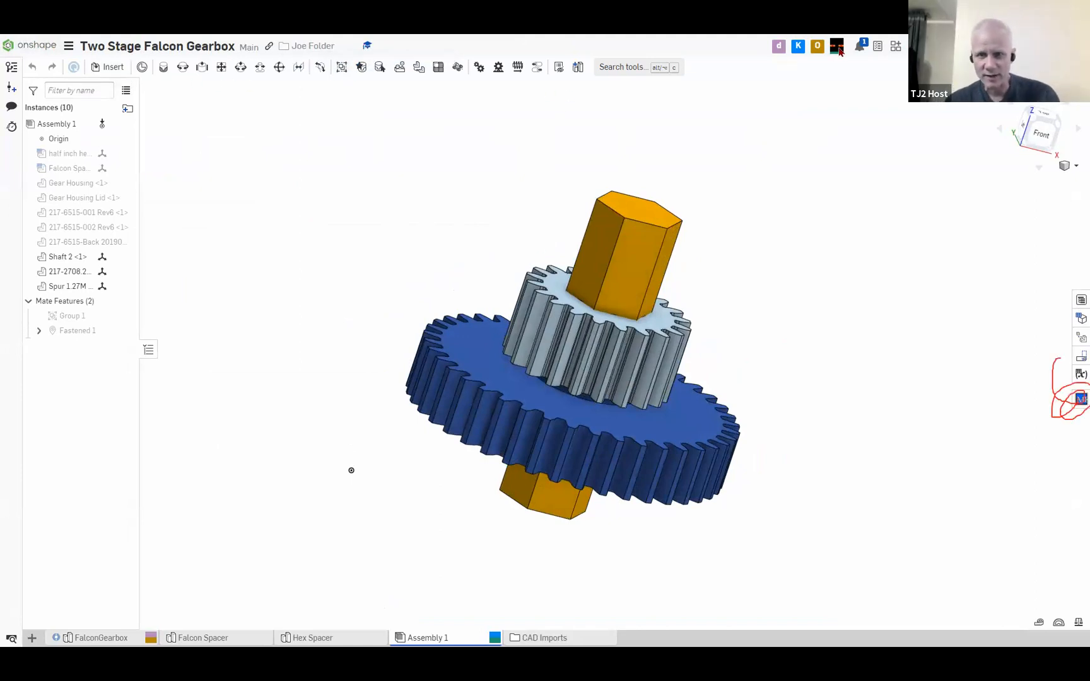
{"action": "left_click", "coordinate": [1079, 398]}
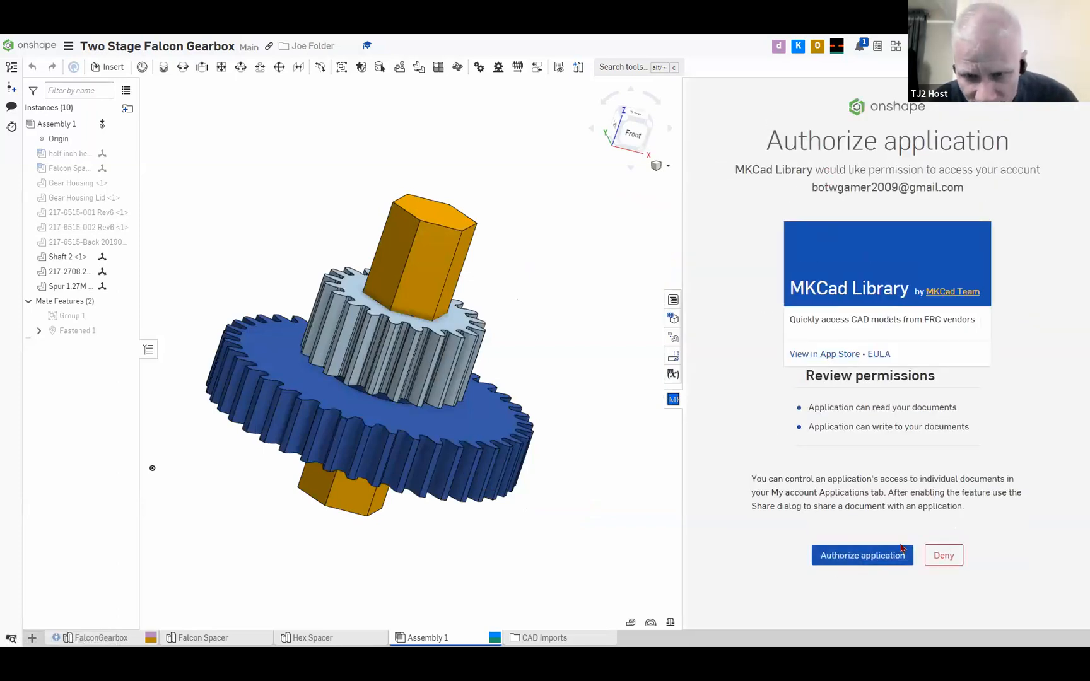
{"action": "left_click", "coordinate": [840, 559]}
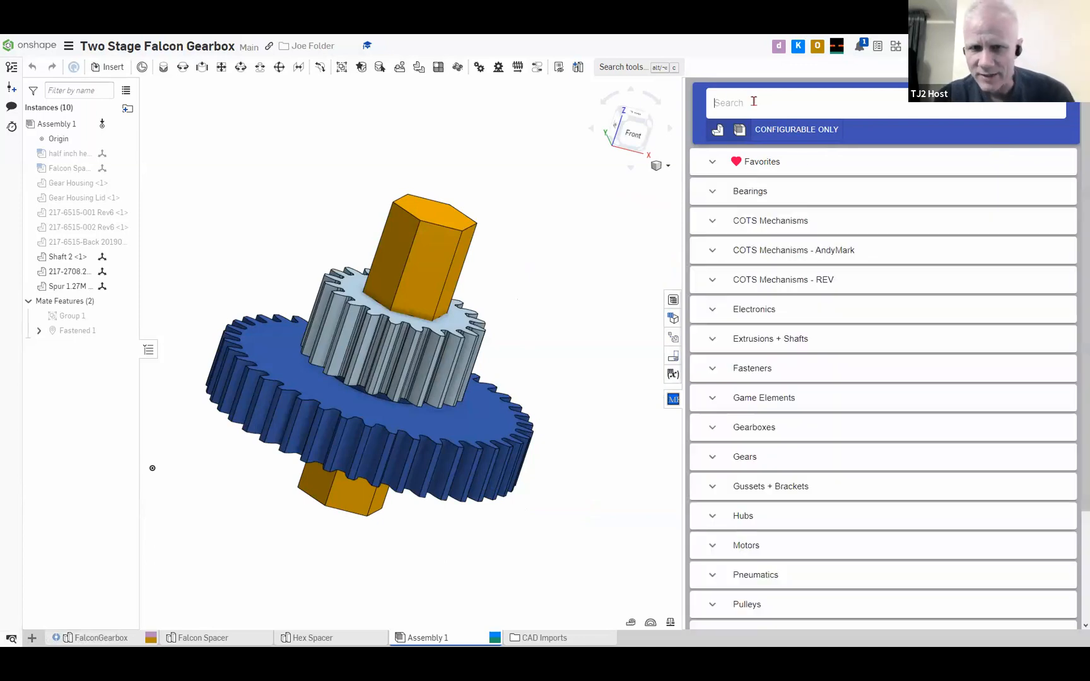
Search the MKCad library for "Bearing" and expand the Bearings category
{"action": "type", "text": "Bearing"}
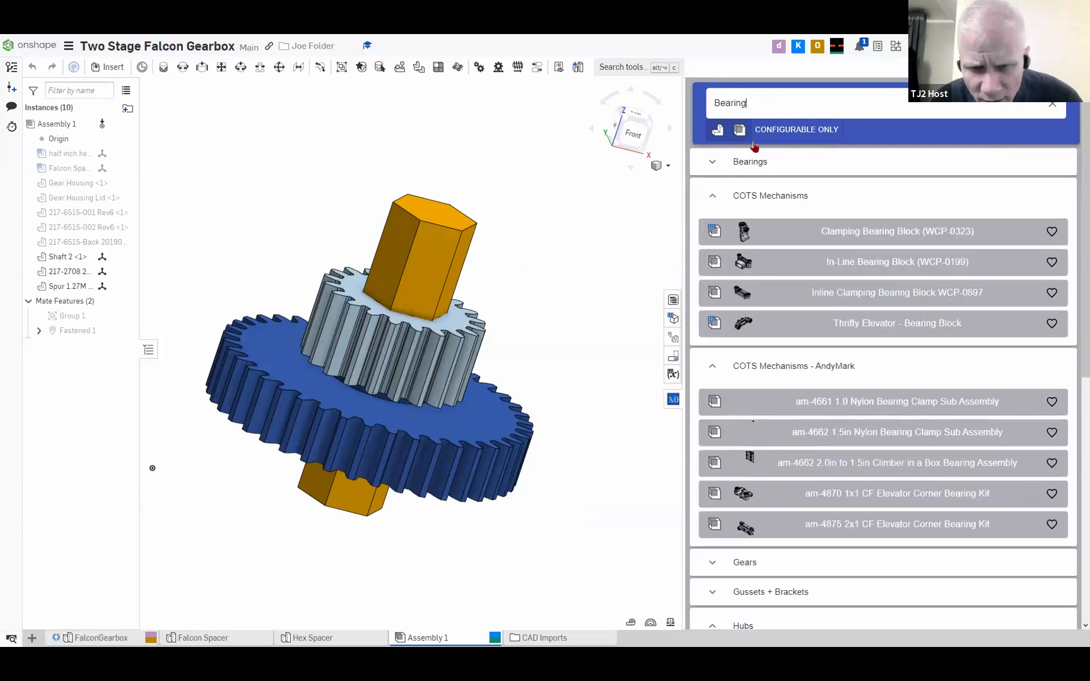
{"action": "left_click", "coordinate": [742, 162]}
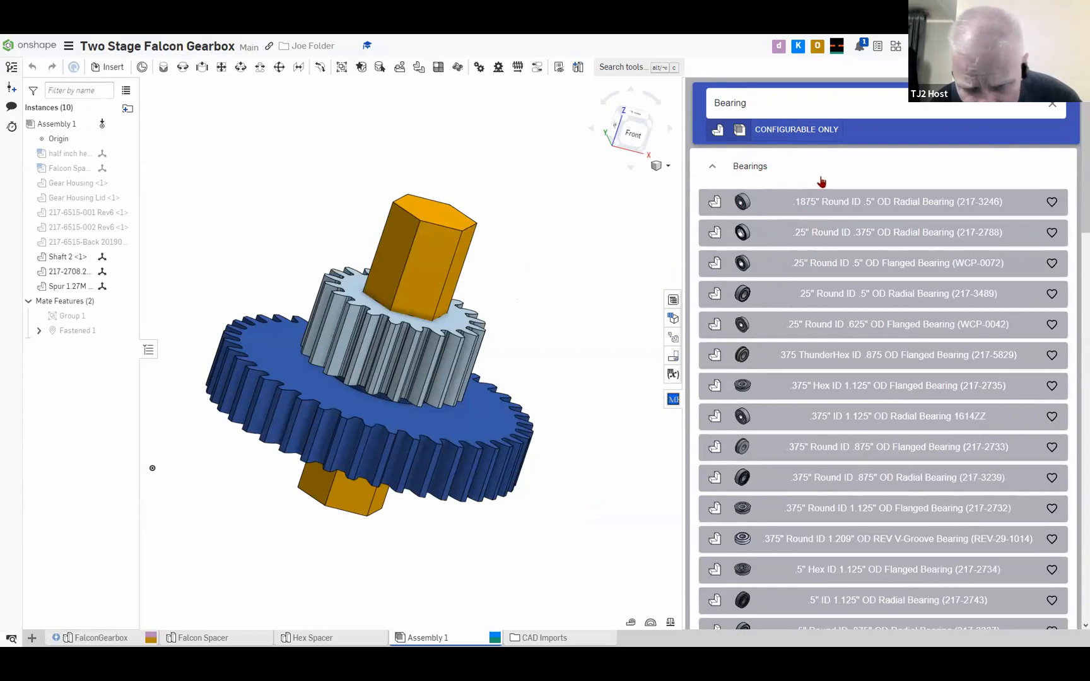
Insert two .5" Hex ID 1.125" OD Flanged Bearings (217-2734) into the assembly
{"action": "scroll", "coordinate": [832, 234], "scroll_direction": "down", "scroll_amount": 1}
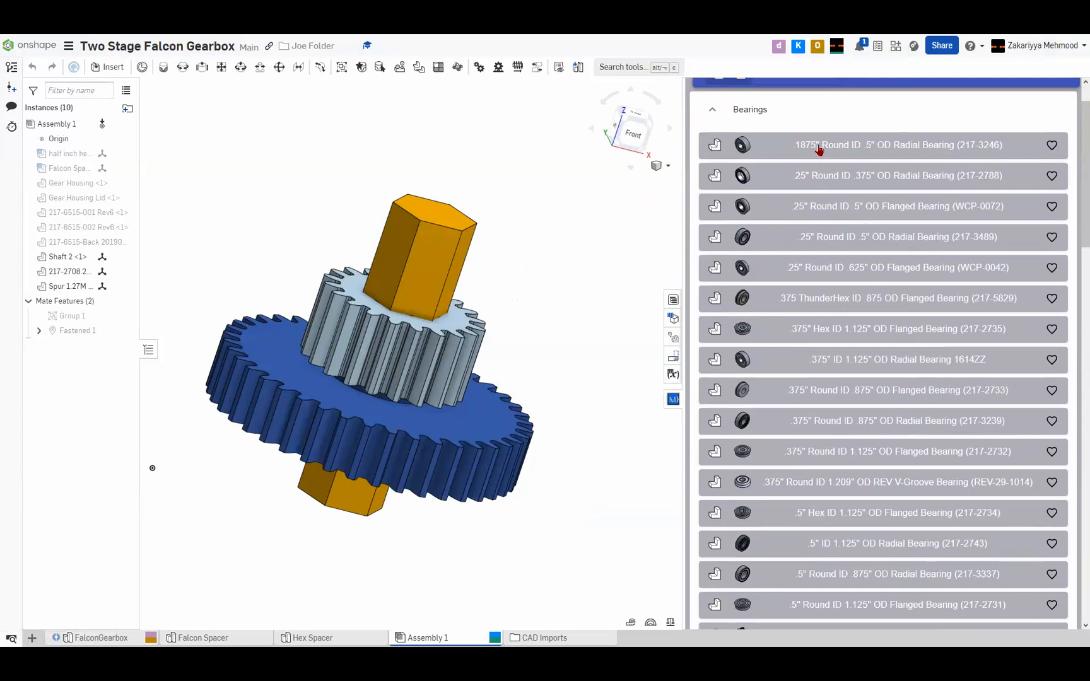
{"action": "scroll", "coordinate": [818, 525], "scroll_direction": "down", "scroll_amount": 1}
{"action": "scroll", "coordinate": [817, 523], "scroll_direction": "up", "scroll_amount": 2}
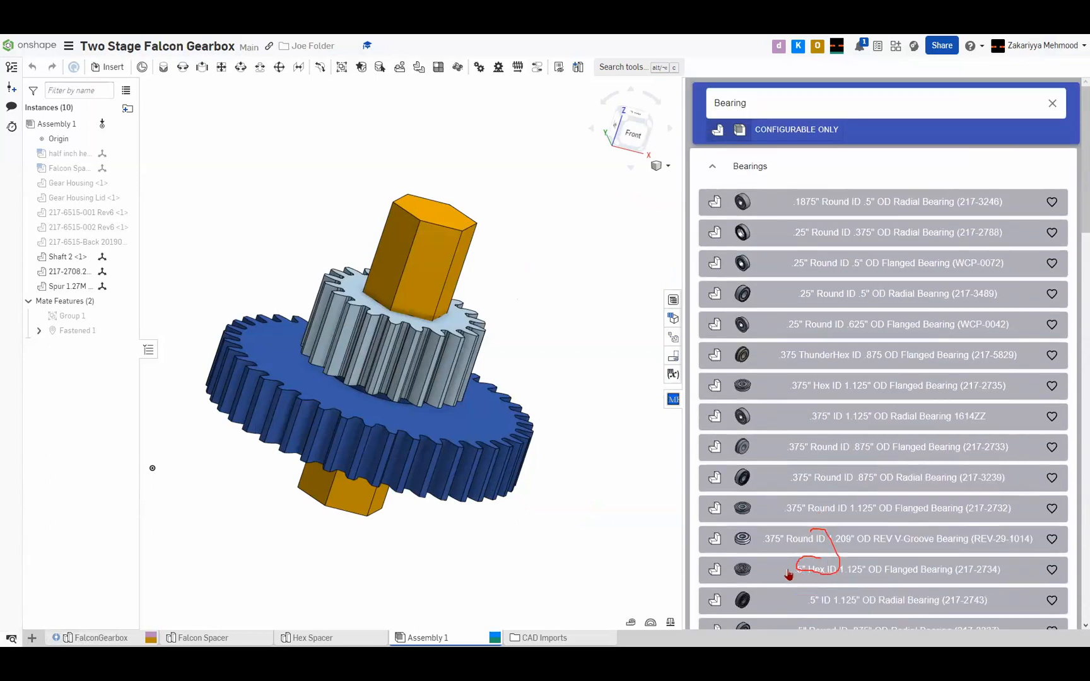
{"action": "left_click", "coordinate": [817, 570]}
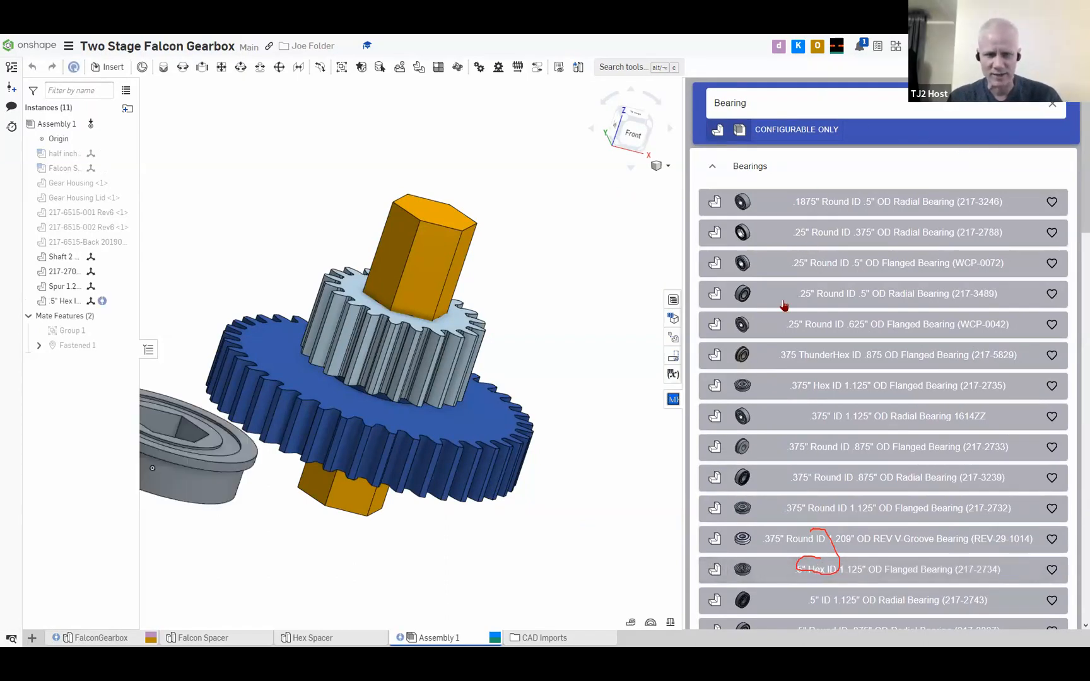
{"action": "left_click", "coordinate": [784, 573]}
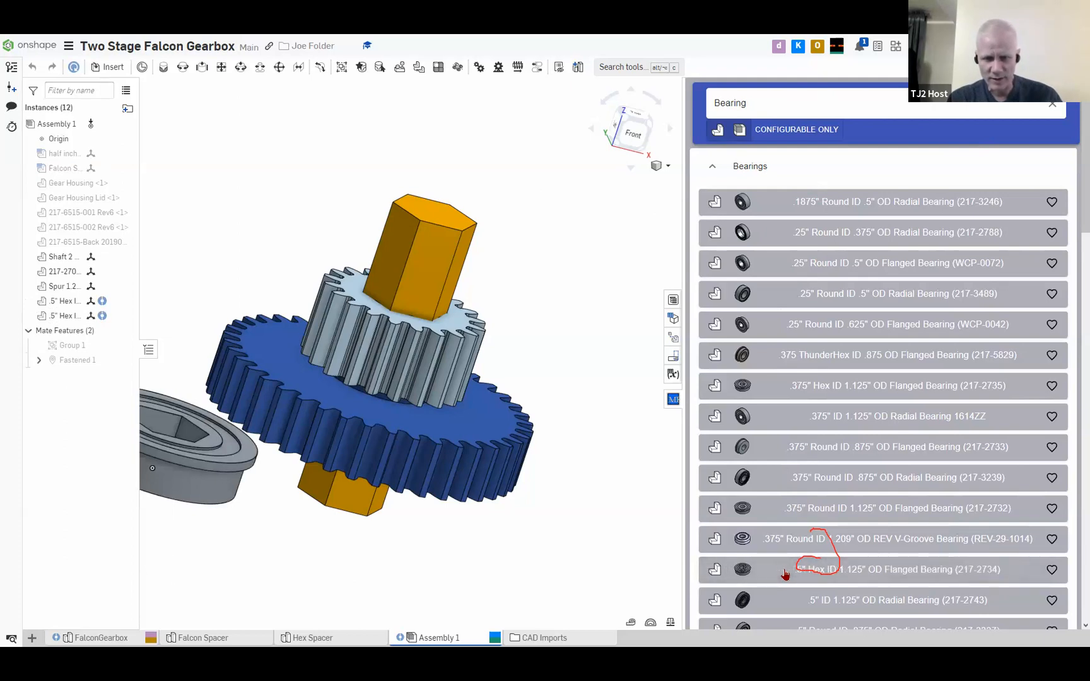
{"action": "scroll", "coordinate": [539, 411], "scroll_direction": "down", "scroll_amount": 3}
{"action": "middle_click_drag", "start_coordinate": [534, 422], "coordinate": [580, 421]}
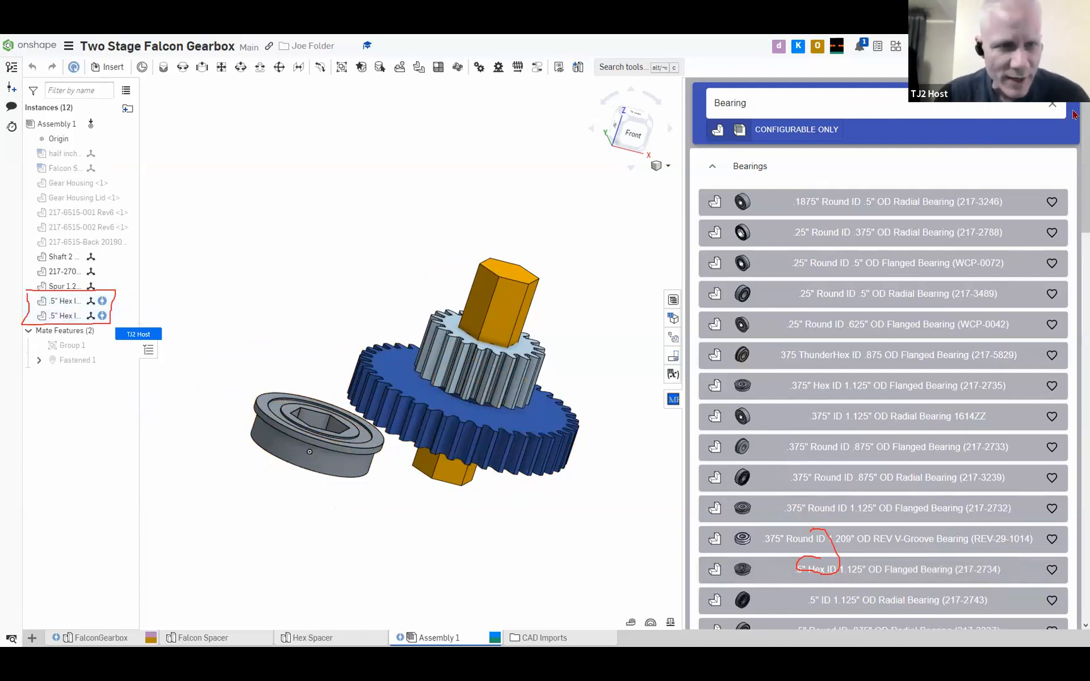
Clear the bearing search and close the MKCad library
{"action": "left_click", "coordinate": [719, 166]}
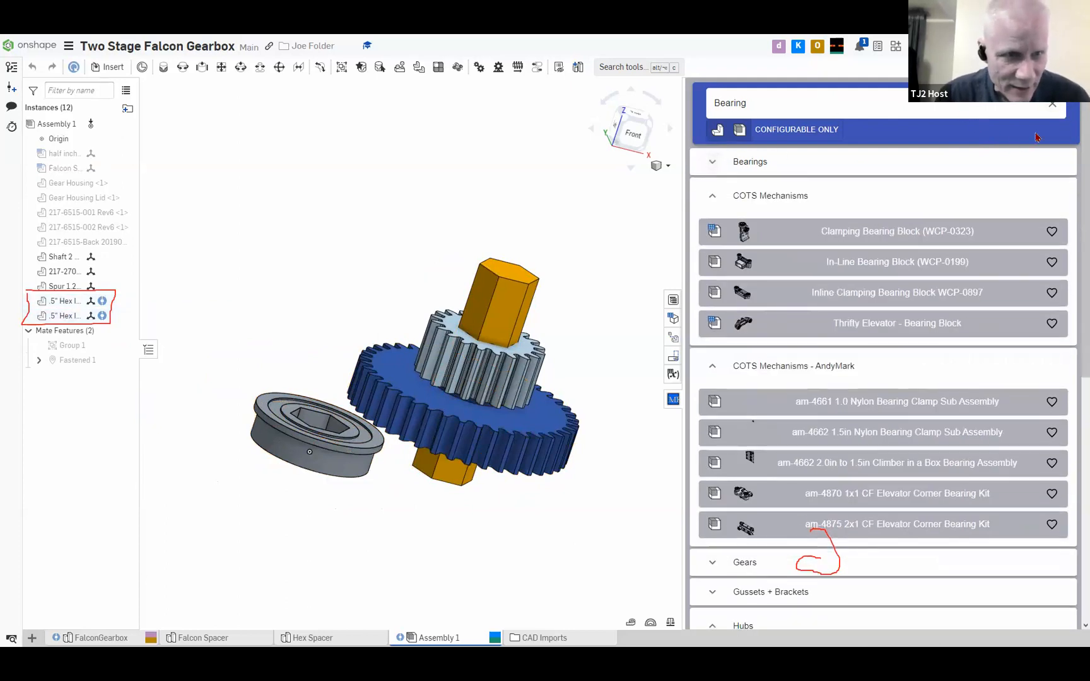
{"action": "left_click", "coordinate": [1050, 107]}
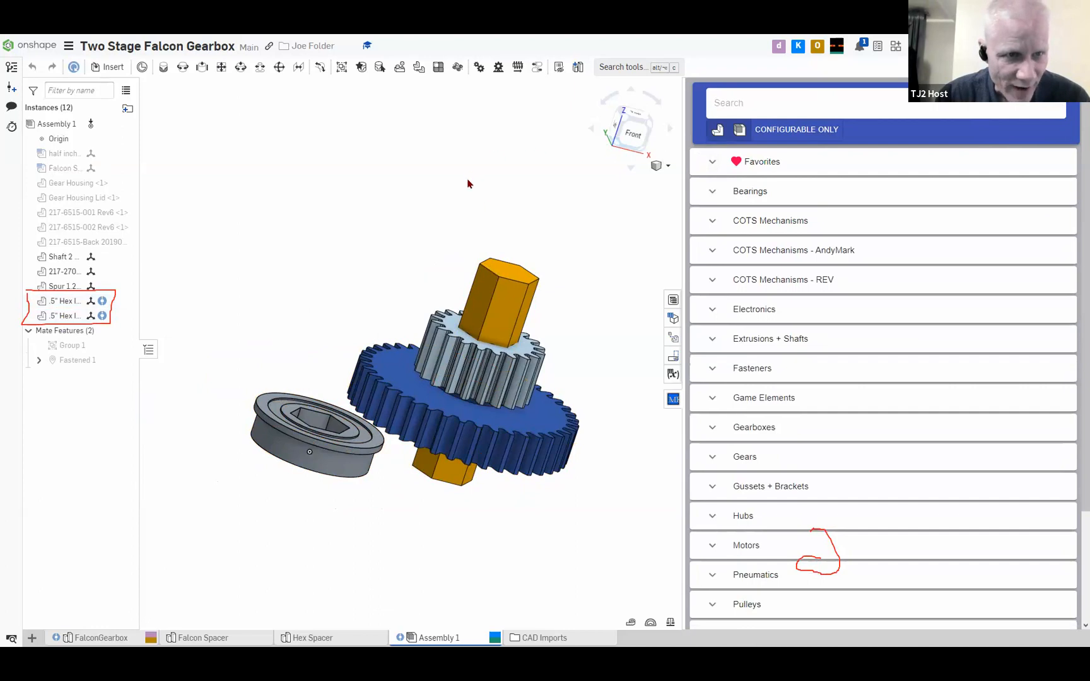
{"action": "left_click", "coordinate": [673, 400]}
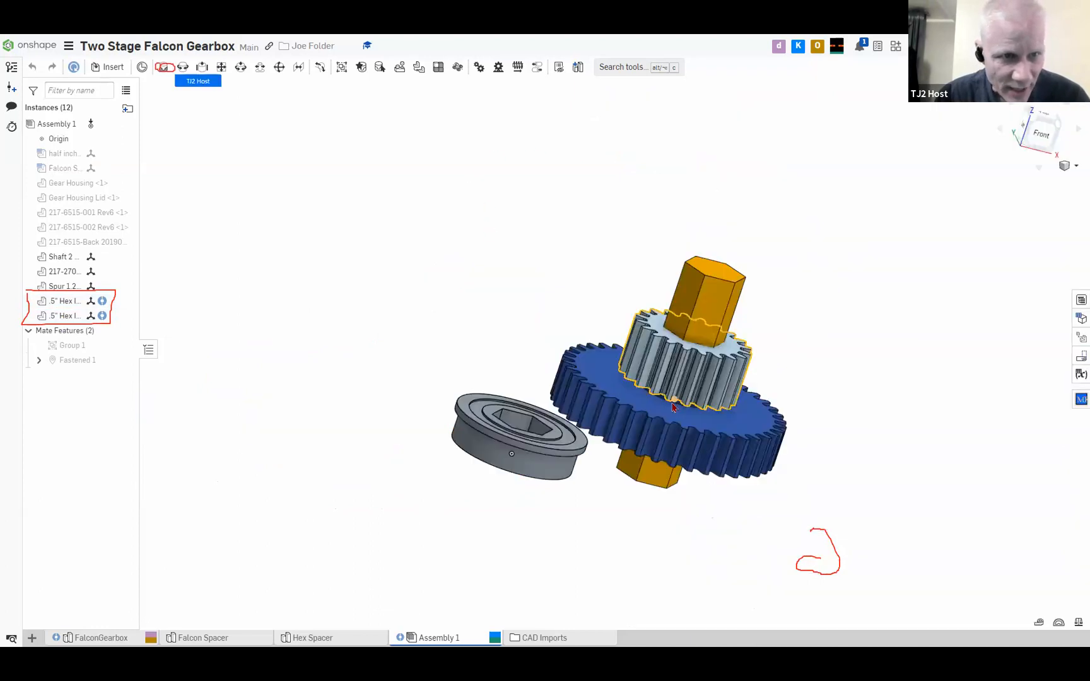
Examine the flanged bearing's hex bore and the end face of Shaft 2 for possible mating points
{"action": "scroll", "coordinate": [724, 407], "scroll_direction": "up", "scroll_amount": 2}
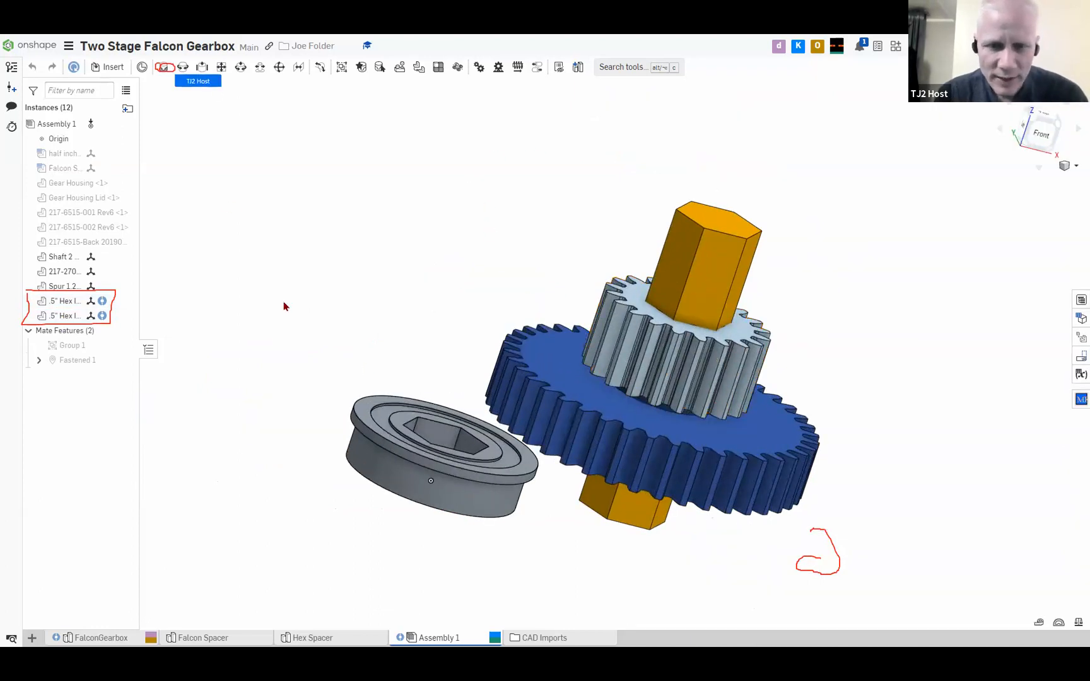
{"action": "mouse_move", "coordinate": [314, 382]}
{"action": "left_mouse_down"}
{"action": "mouse_move", "coordinate": [426, 434]}
{"action": "mouse_move", "coordinate": [326, 365]}
{"action": "left_mouse_up"}
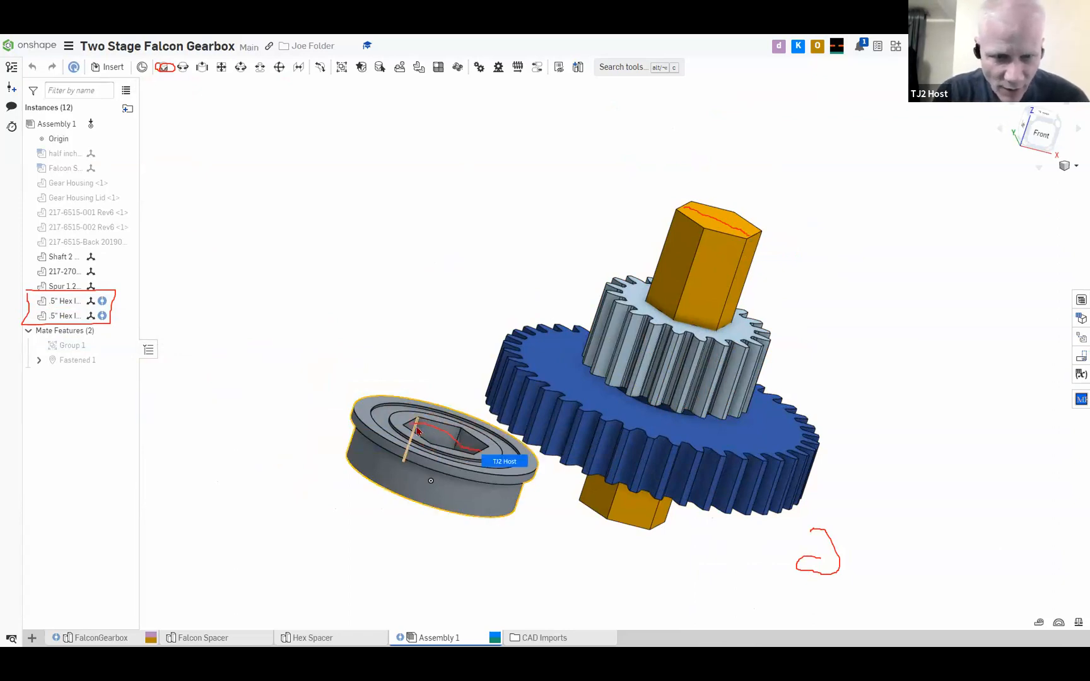
{"action": "mouse_move", "coordinate": [424, 434]}
{"action": "middle_mouse_down"}
{"action": "mouse_move", "coordinate": [389, 475]}
{"action": "mouse_move", "coordinate": [423, 414]}
{"action": "middle_mouse_up"}
{"action": "mouse_move", "coordinate": [424, 414]}
{"action": "right_mouse_down"}
{"action": "mouse_move", "coordinate": [421, 466]}
{"action": "mouse_move", "coordinate": [437, 427]}
{"action": "right_mouse_up"}
{"action": "scroll", "coordinate": [437, 427], "scroll_direction": "up", "scroll_amount": 3}
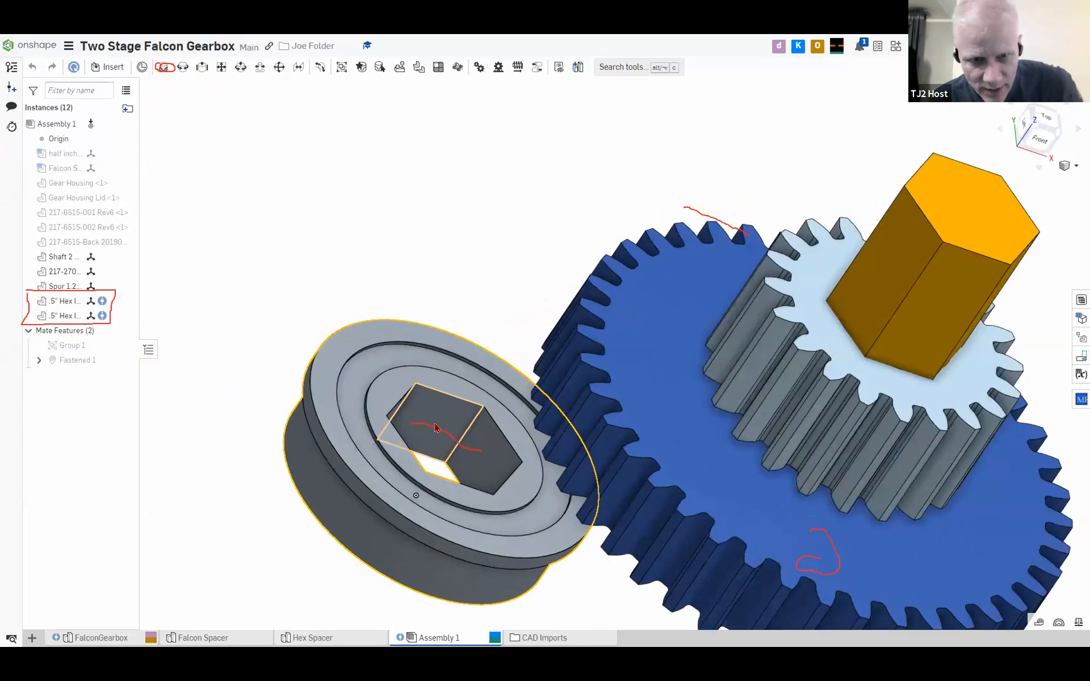
{"action": "scroll", "coordinate": [437, 427], "scroll_direction": "down", "scroll_amount": 1}
{"action": "scroll", "coordinate": [435, 239], "scroll_direction": "up", "scroll_amount": 1}
{"action": "middle_click_drag", "start_coordinate": [436, 235], "coordinate": [360, 212]}
{"action": "scroll", "coordinate": [384, 326], "scroll_direction": "up", "scroll_amount": 1}
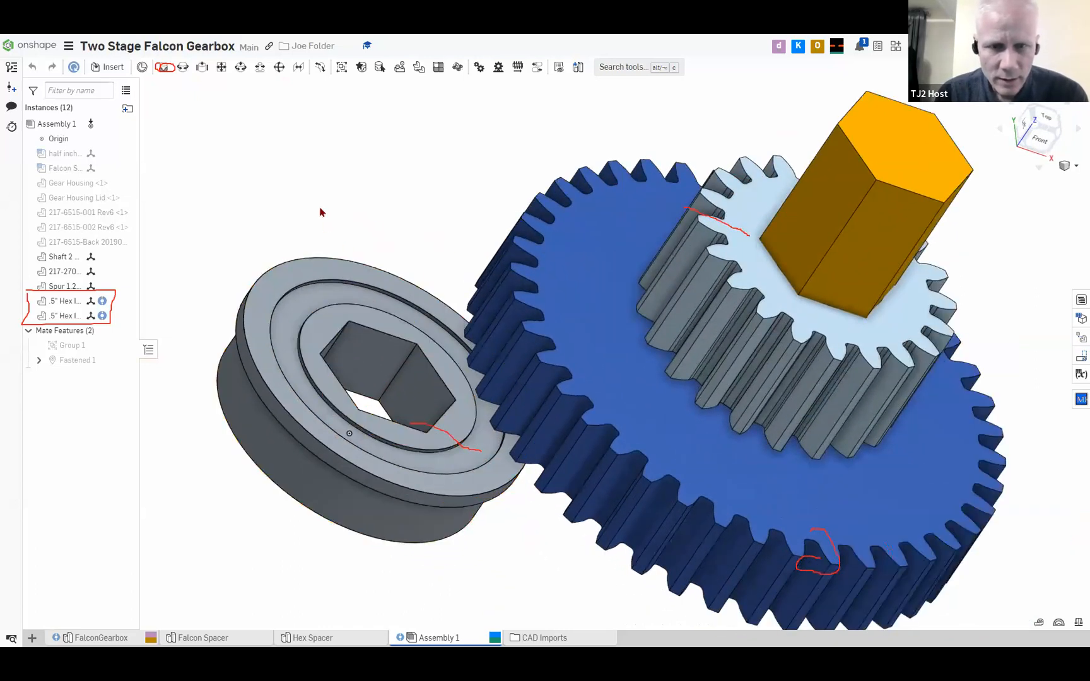
{"action": "scroll", "coordinate": [310, 197], "scroll_direction": "down", "scroll_amount": 1}
{"action": "scroll", "coordinate": [307, 198], "scroll_direction": "up", "scroll_amount": 2}
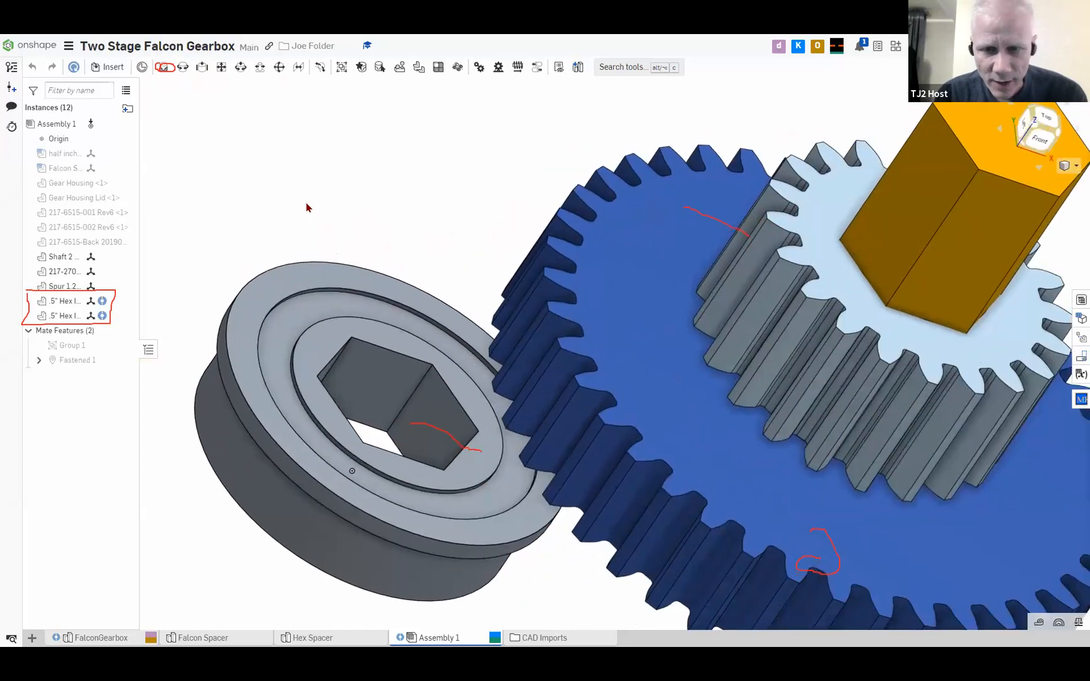
{"action": "scroll", "coordinate": [301, 227], "scroll_direction": "down", "scroll_amount": 2}
{"action": "middle_click_drag", "start_coordinate": [305, 228], "coordinate": [301, 225]}
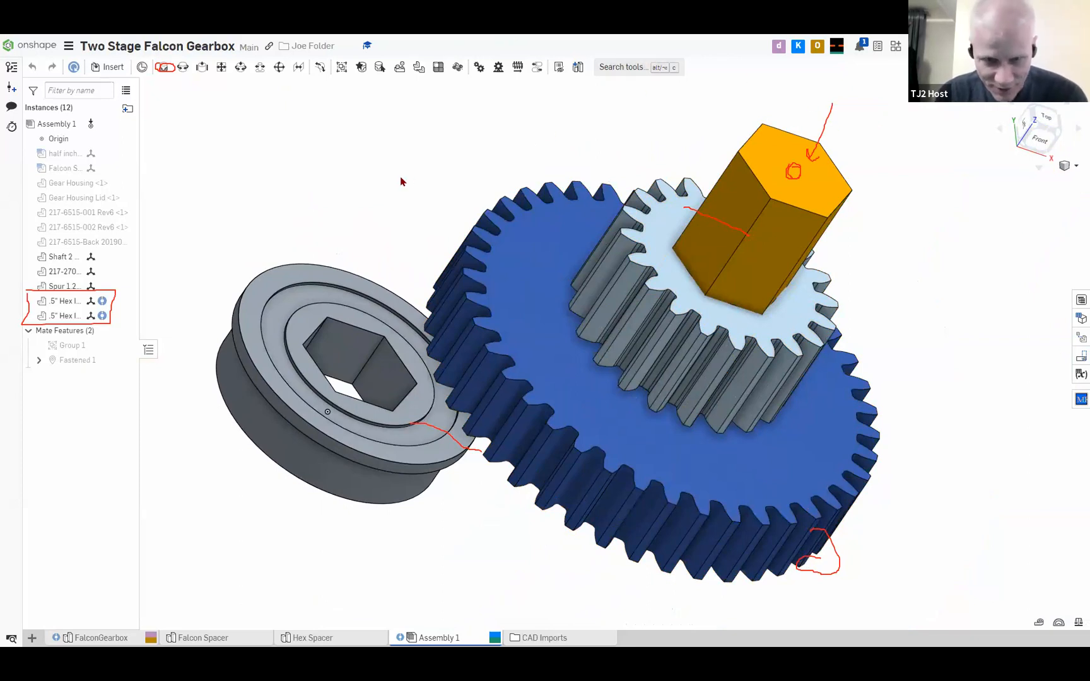
{"action": "left_click", "coordinate": [797, 170]}
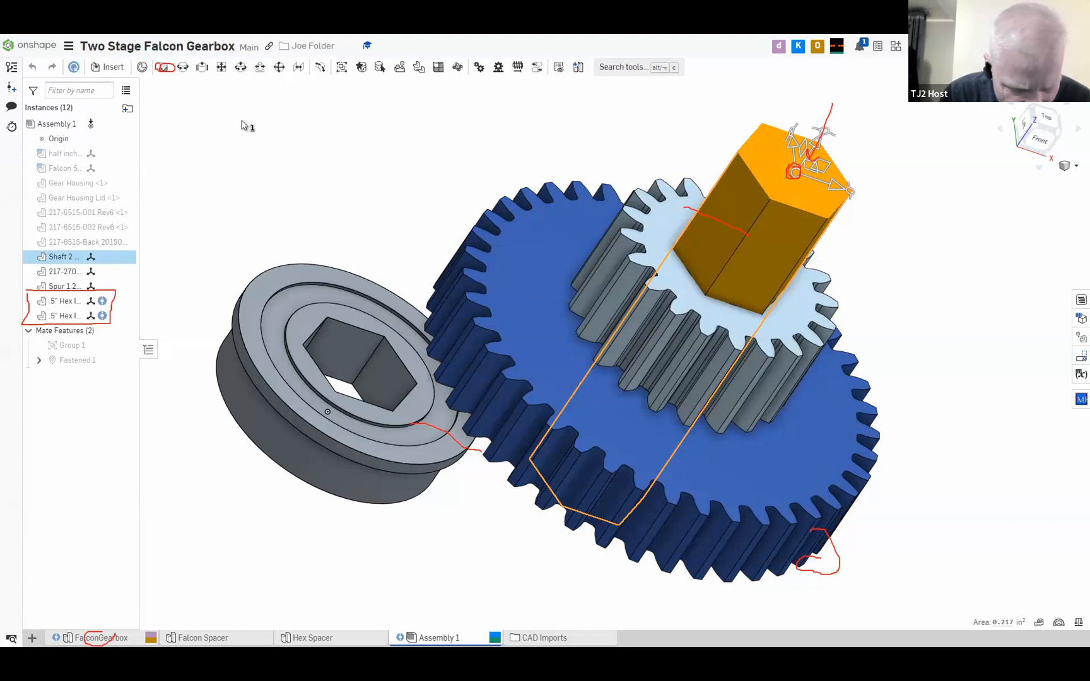
{"action": "left_click", "coordinate": [356, 187]}
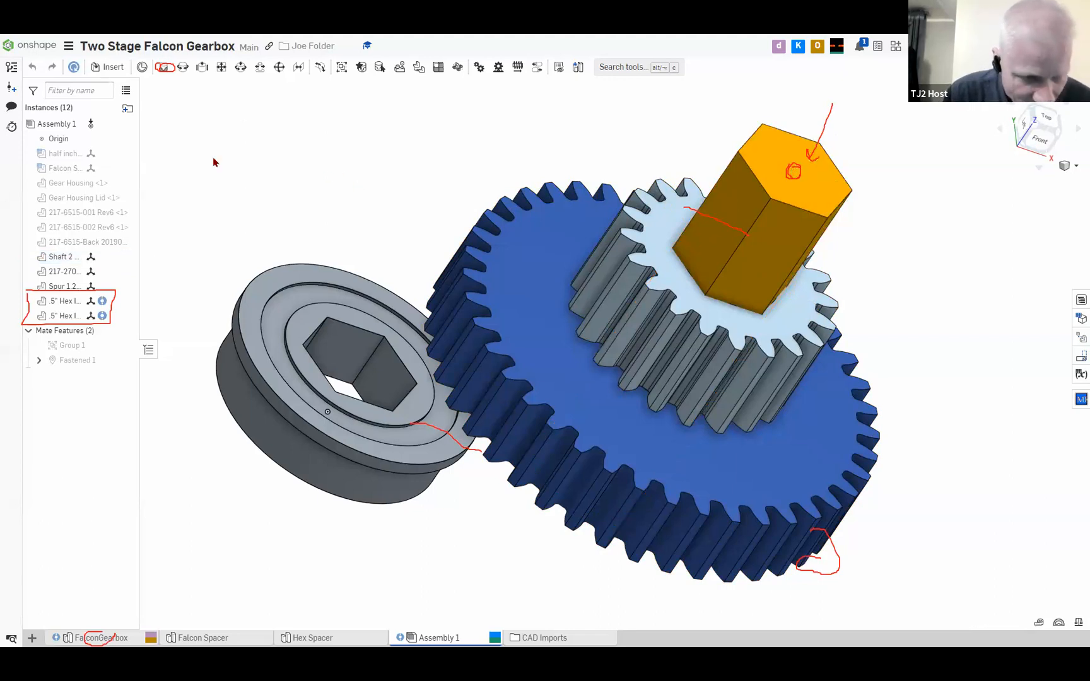
Switch to the FalconGearbox part studio and select Shaft 2's end face to locate the extrude that created it
{"action": "left_click", "coordinate": [88, 638]}
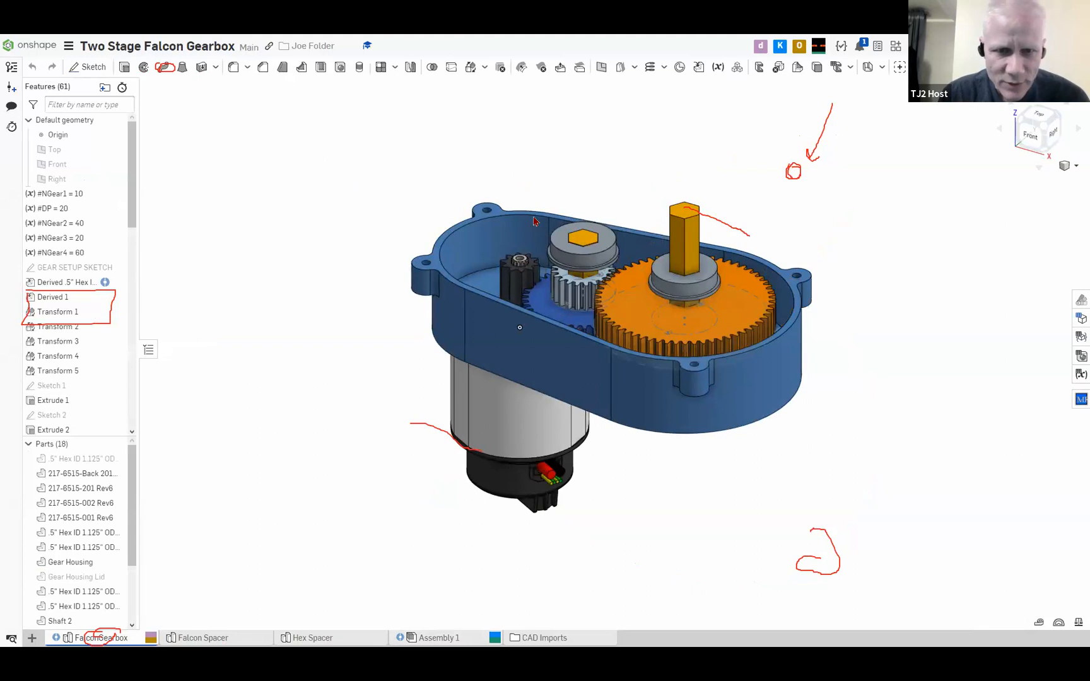
{"action": "left_click_drag", "start_coordinate": [578, 240], "coordinate": [585, 238]}
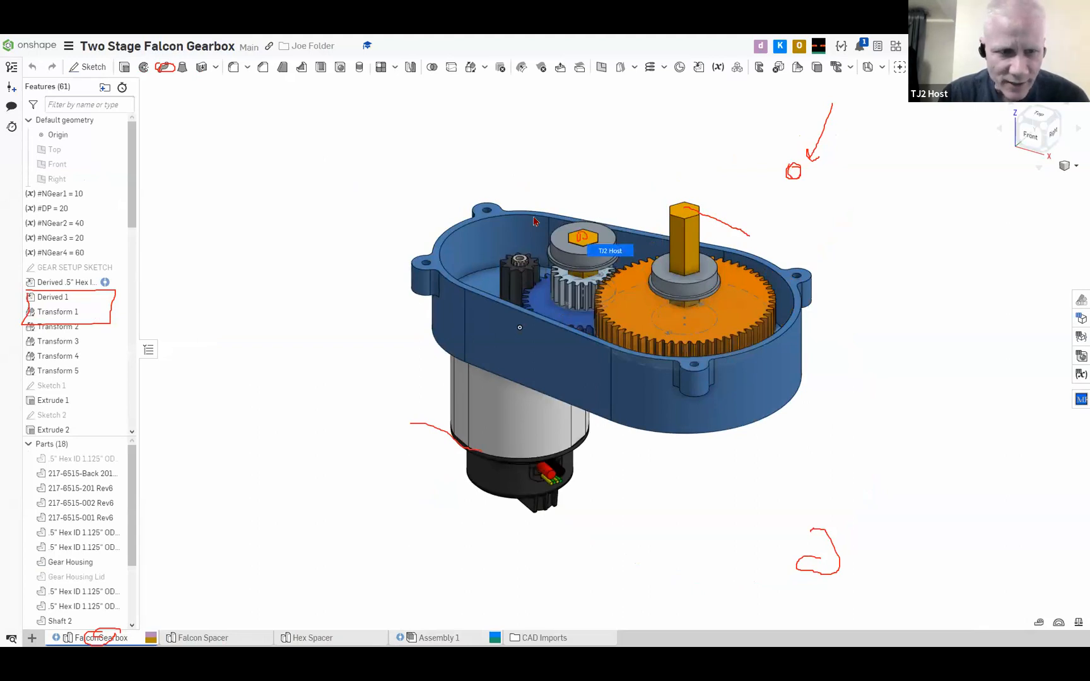
{"action": "left_click", "coordinate": [585, 238]}
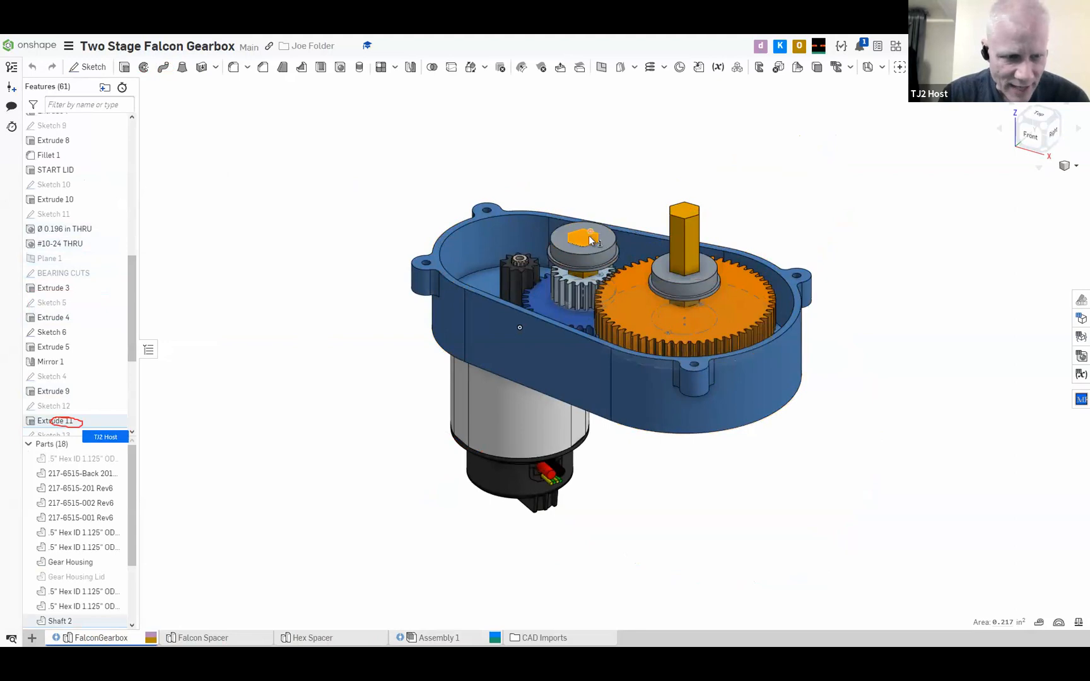
{"action": "left_click", "coordinate": [246, 375]}
{"action": "right_click", "coordinate": [60, 408]}
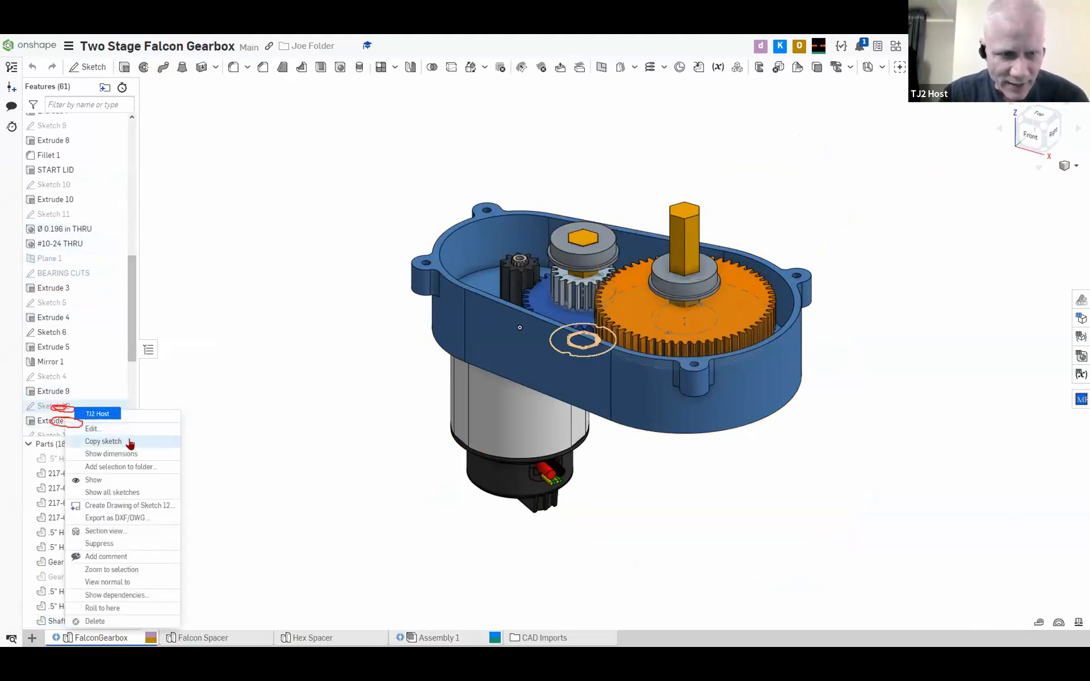
{"action": "left_click", "coordinate": [112, 430]}
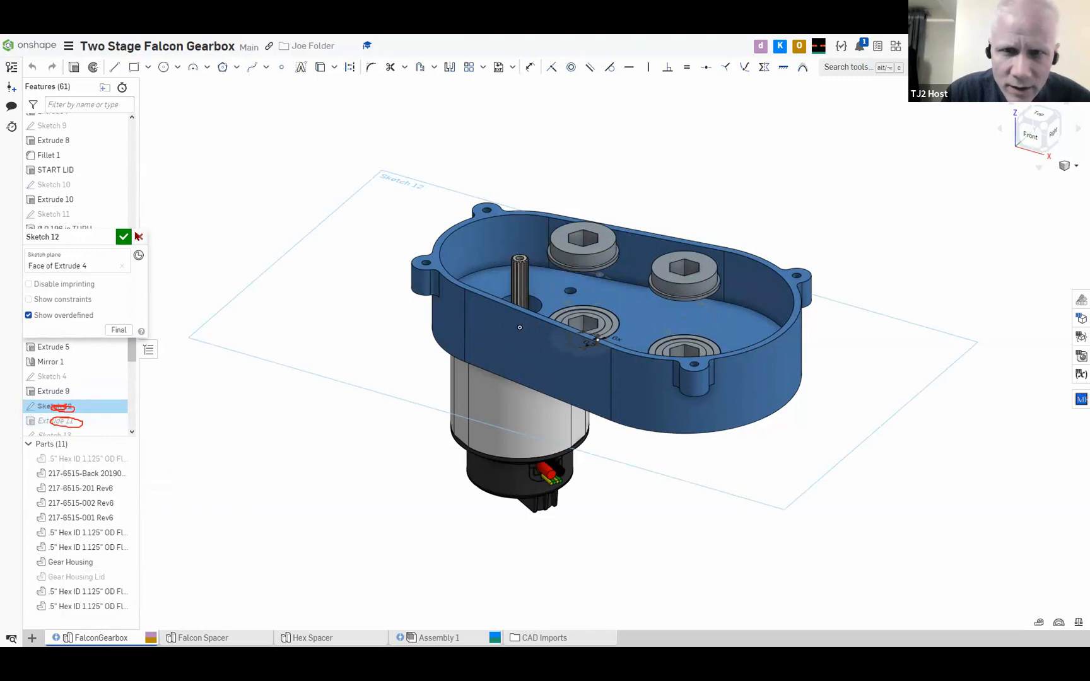
{"action": "left_click", "coordinate": [139, 237]}
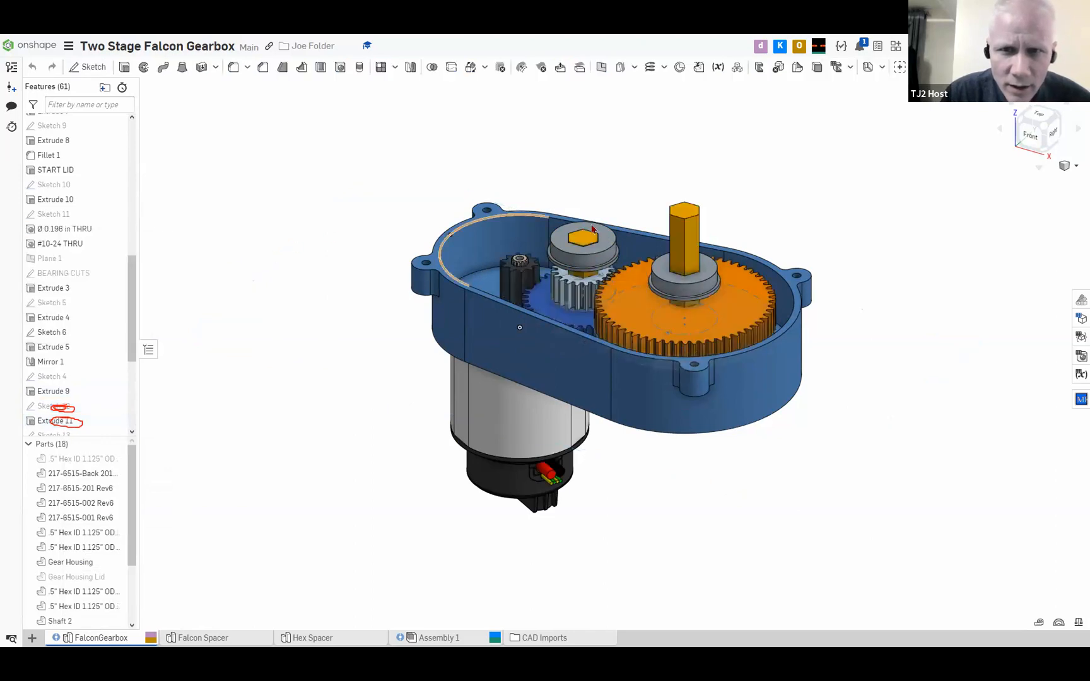
Show Sketch 12, the profile of Shaft 2, open it for editing and hide all parts
{"action": "left_click", "coordinate": [585, 244]}
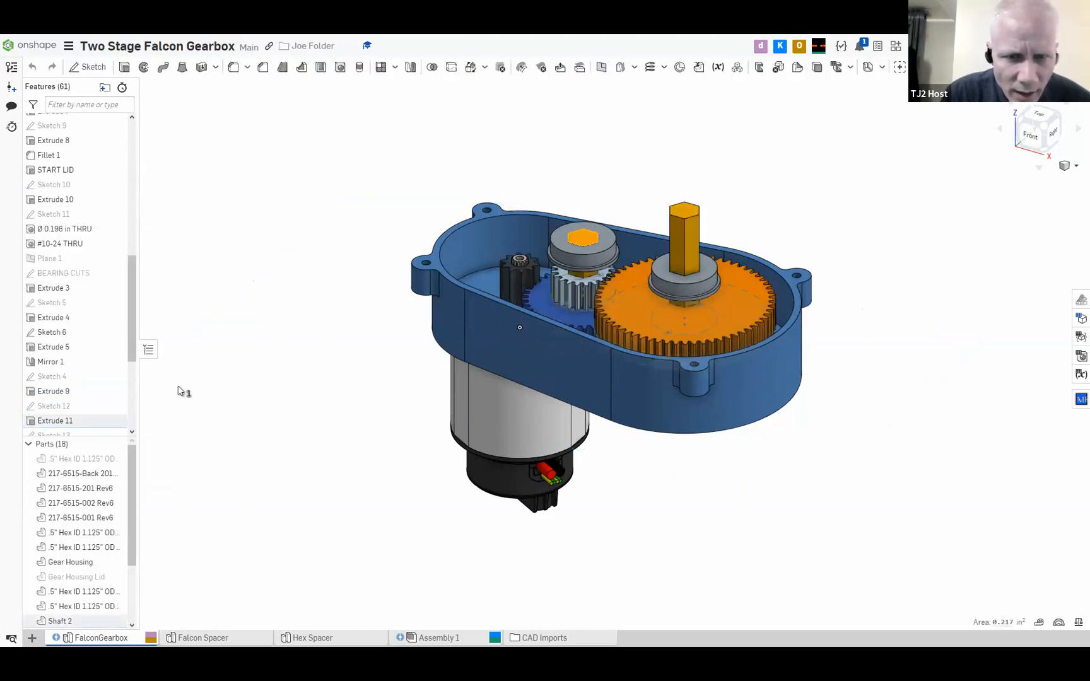
{"action": "scroll", "coordinate": [60, 397], "scroll_direction": "down", "scroll_amount": 2}
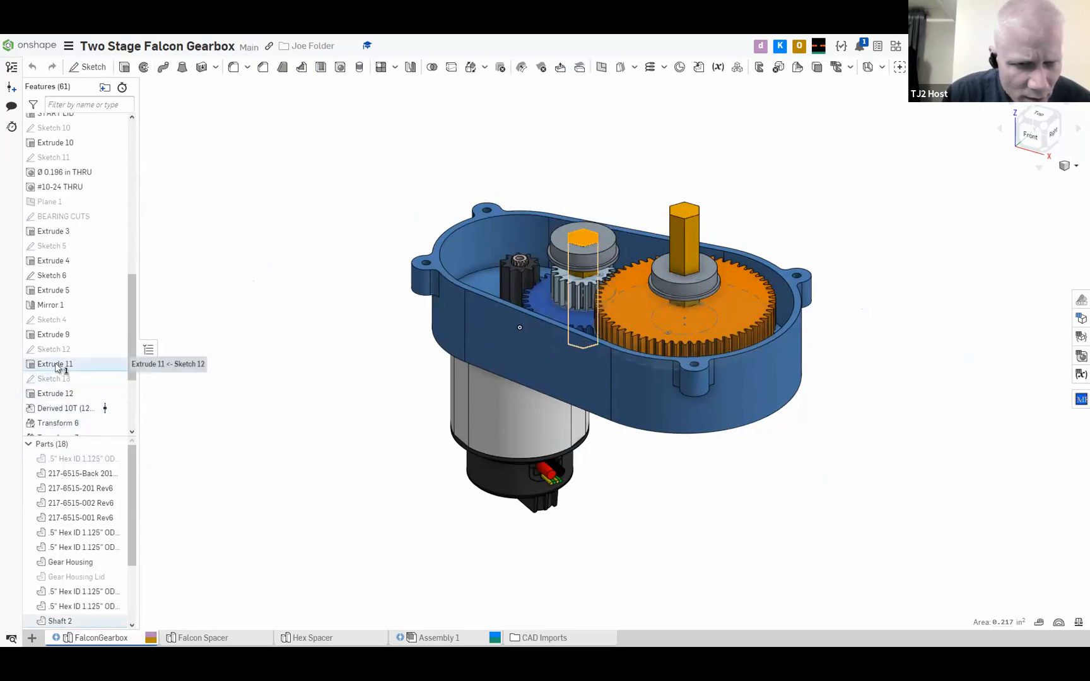
{"action": "left_click", "coordinate": [116, 350]}
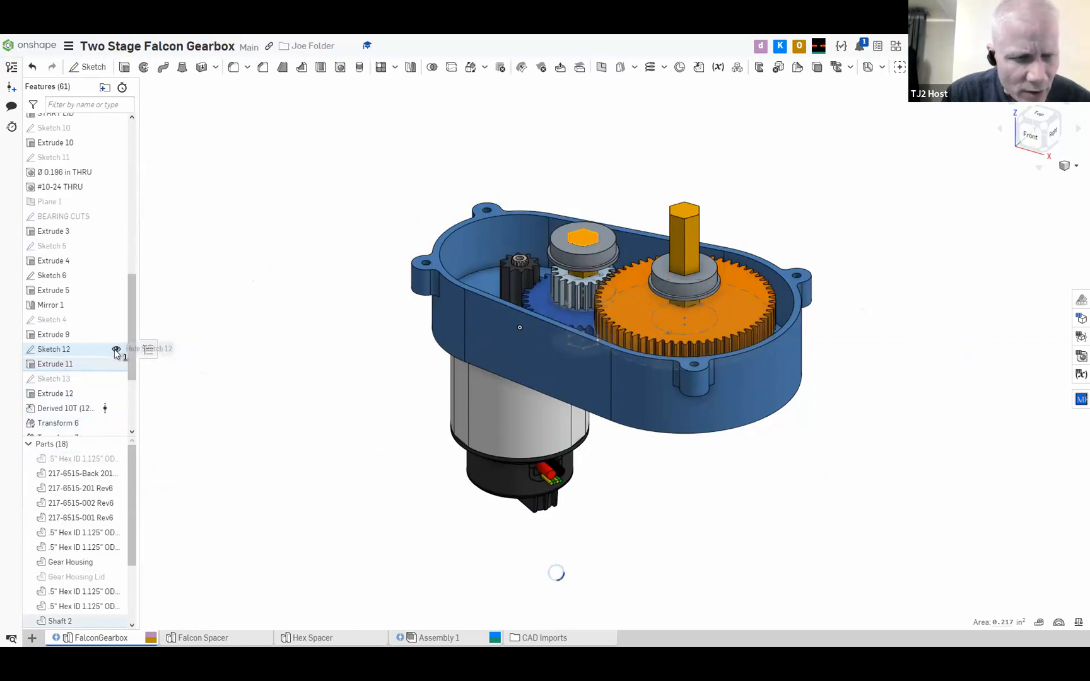
{"action": "right_click", "coordinate": [88, 352]}
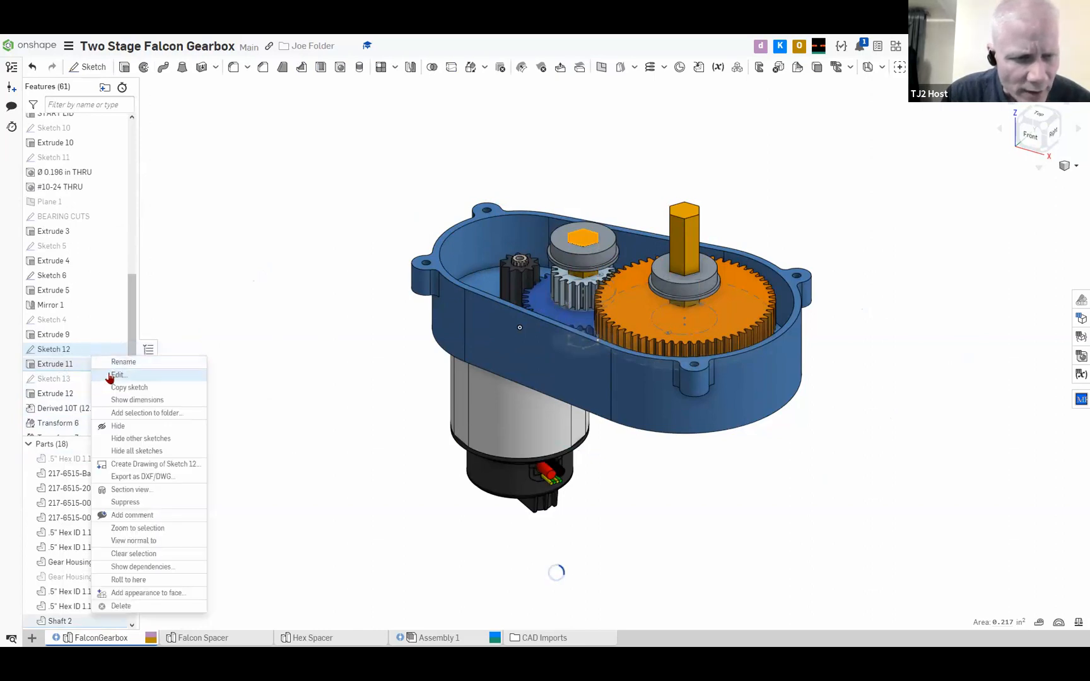
{"action": "left_click", "coordinate": [120, 376]}
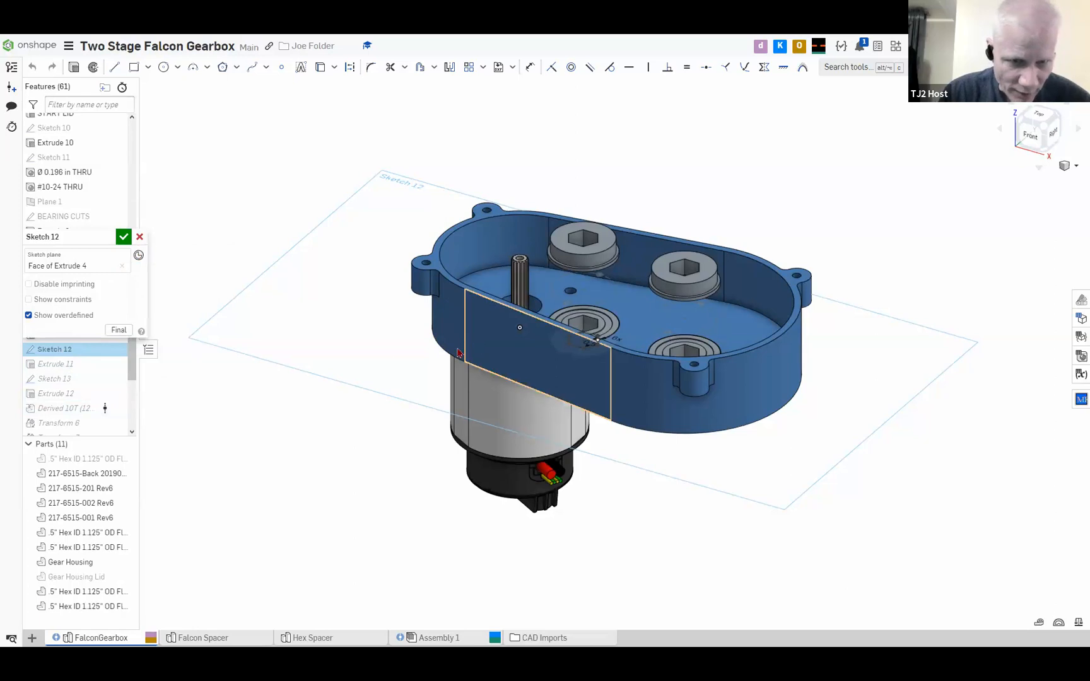
{"action": "right_click", "coordinate": [517, 348]}
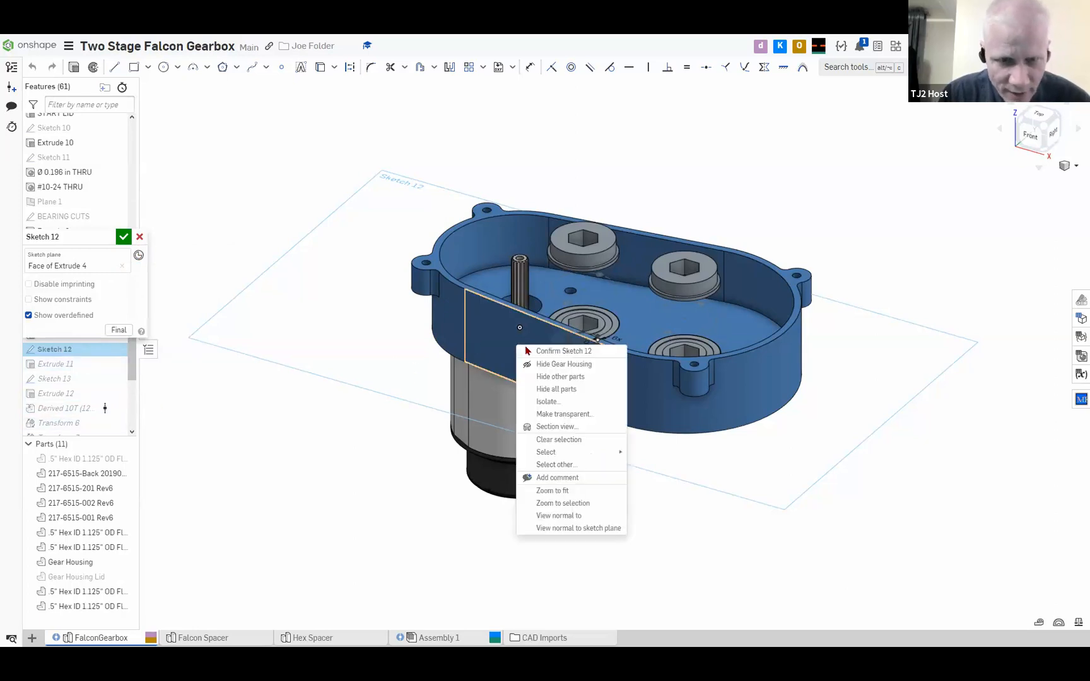
{"action": "left_click", "coordinate": [553, 390]}
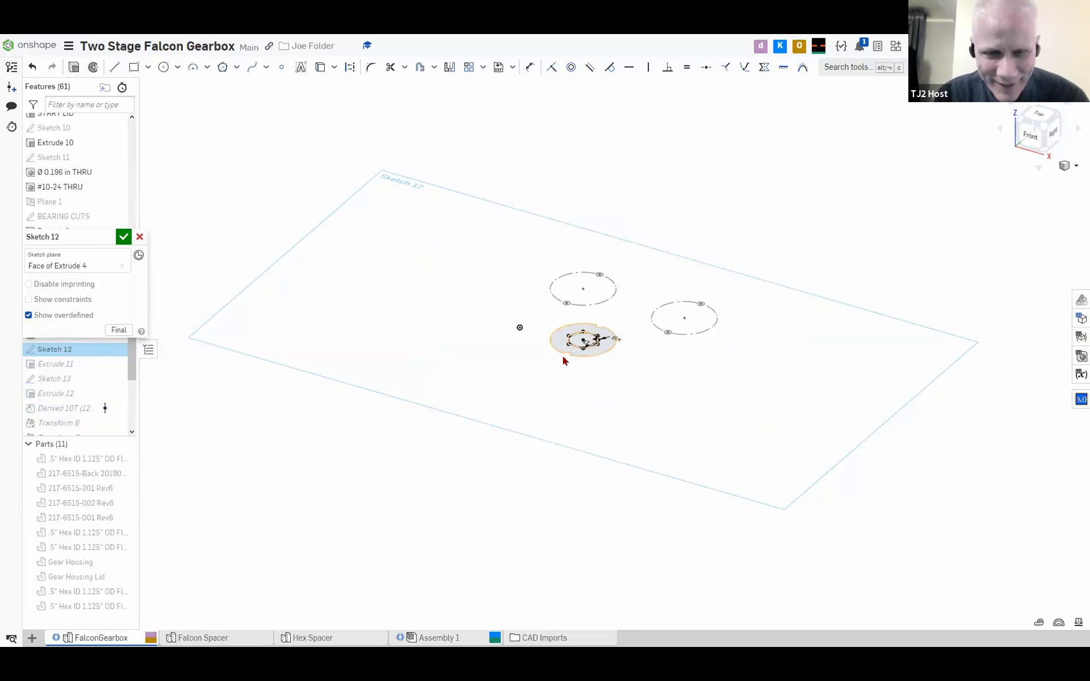
Draw a circle about 1.7 in in diameter centered on the hexagon's center in Sketch 12
{"action": "scroll", "coordinate": [579, 357], "scroll_direction": "up", "scroll_amount": 3}
{"action": "mouse_move", "coordinate": [661, 433]}
{"action": "right_mouse_down"}
{"action": "mouse_move", "coordinate": [723, 433]}
{"action": "mouse_move", "coordinate": [645, 454]}
{"action": "mouse_move", "coordinate": [713, 448]}
{"action": "right_mouse_up"}
{"action": "right_click_drag", "start_coordinate": [565, 435], "coordinate": [446, 392]}
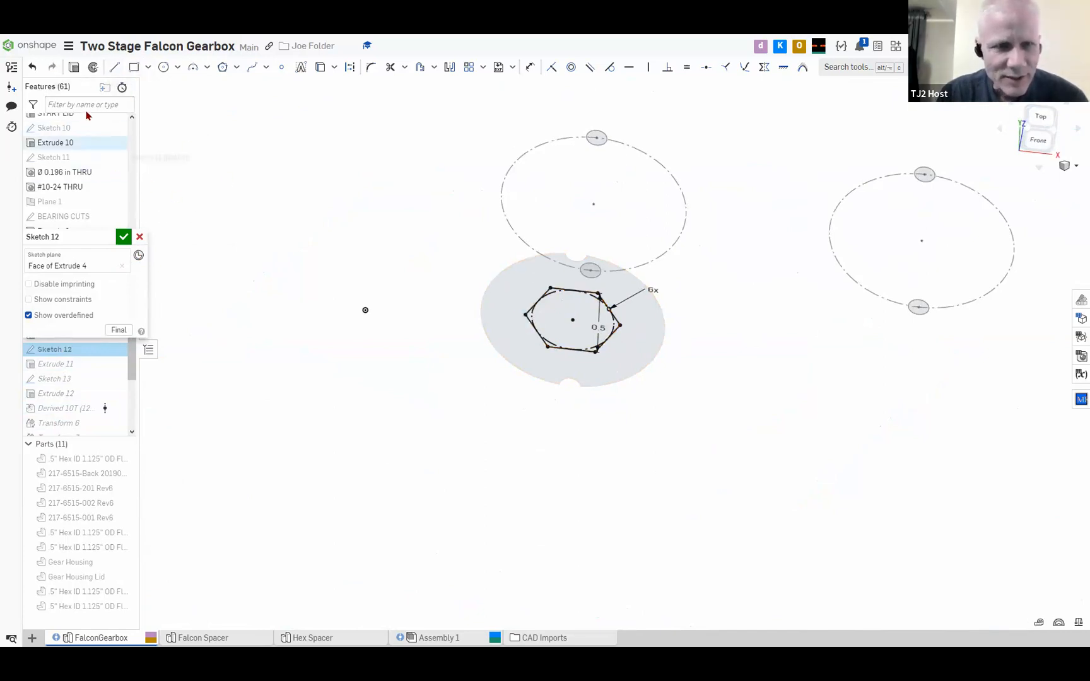
{"action": "left_click", "coordinate": [161, 68]}
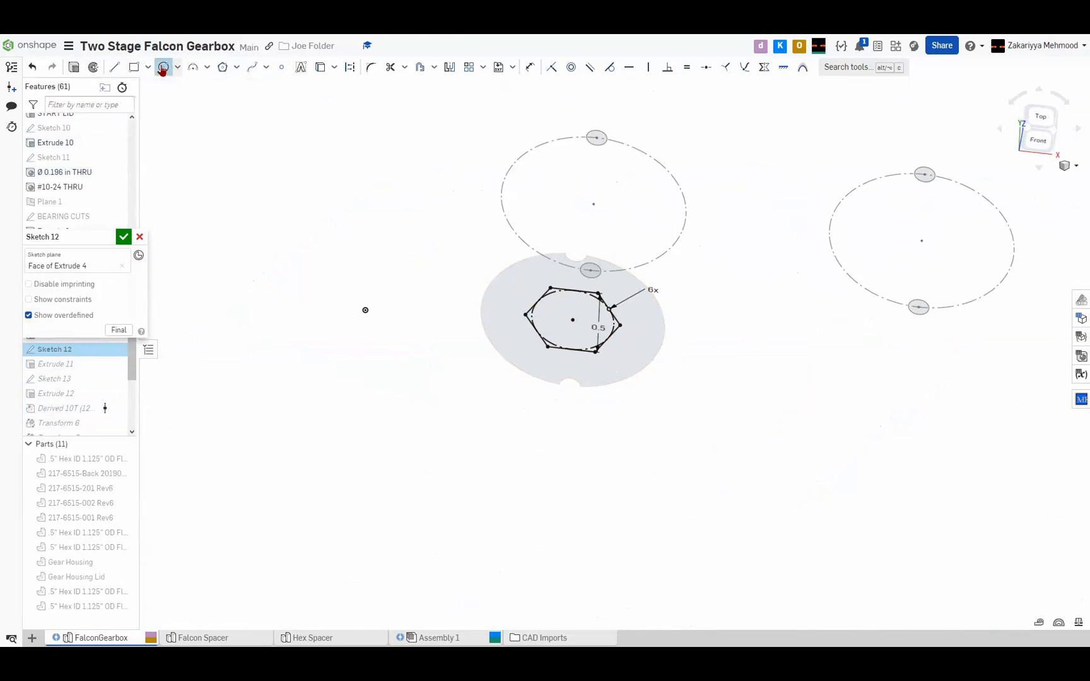
{"action": "left_click", "coordinate": [572, 319]}
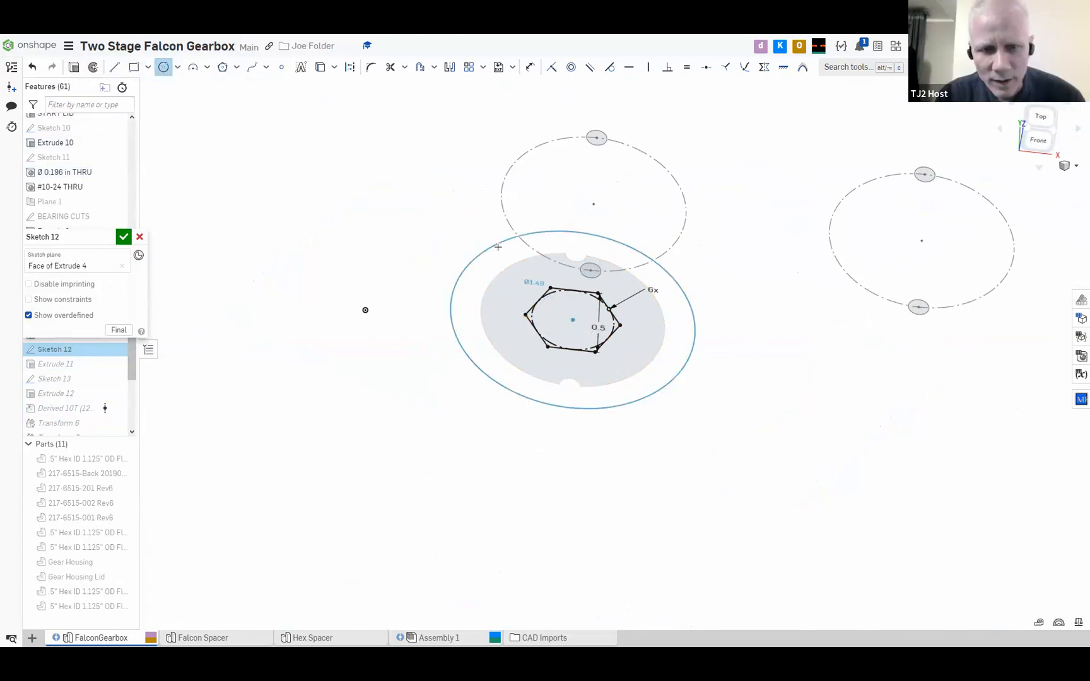
{"action": "left_click", "coordinate": [465, 248]}
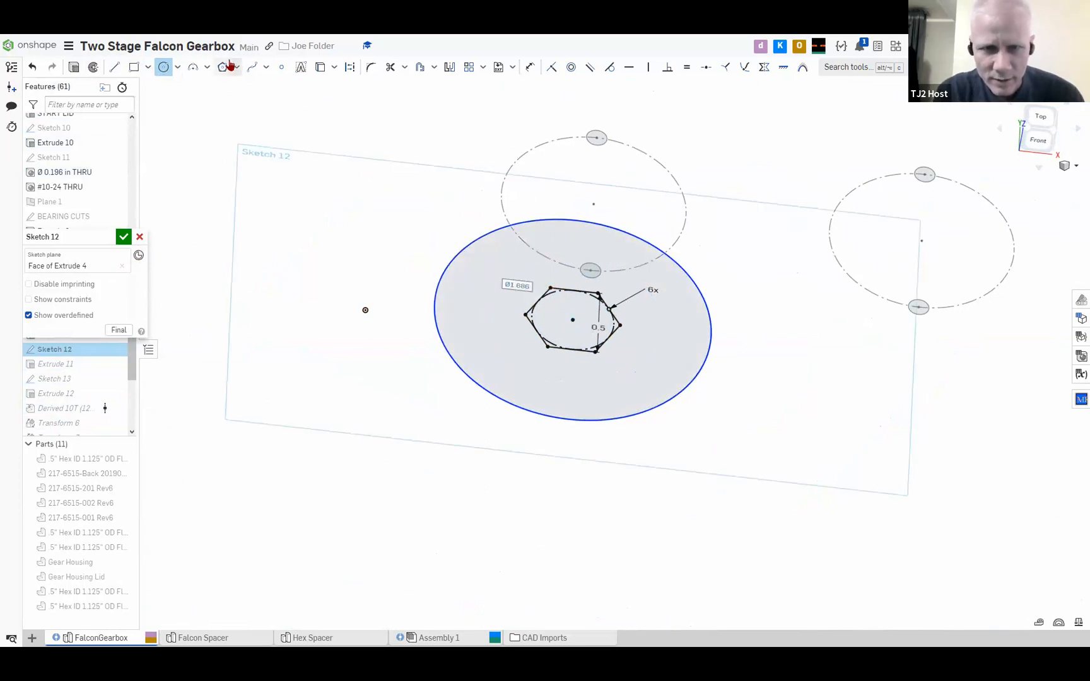
Dimension the new circle's radius to 0.1 in and accept Sketch 12
{"action": "left_click", "coordinate": [529, 66]}
{"action": "left_click", "coordinate": [456, 255]}
{"action": "key", "text": "Escape"}
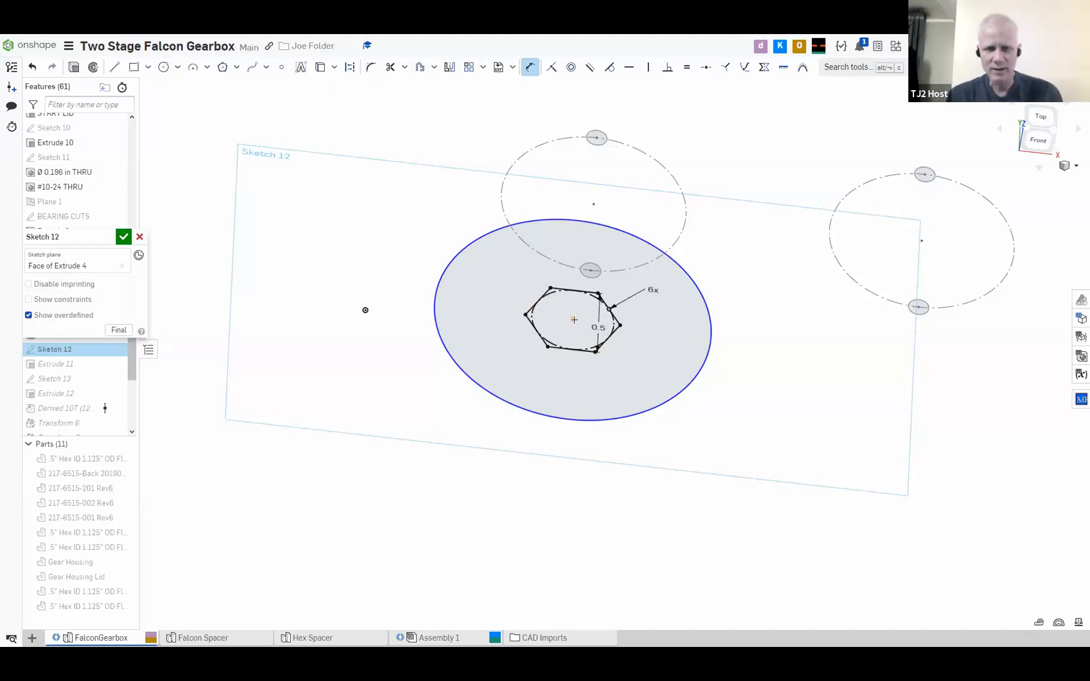
{"action": "left_click", "coordinate": [573, 320]}
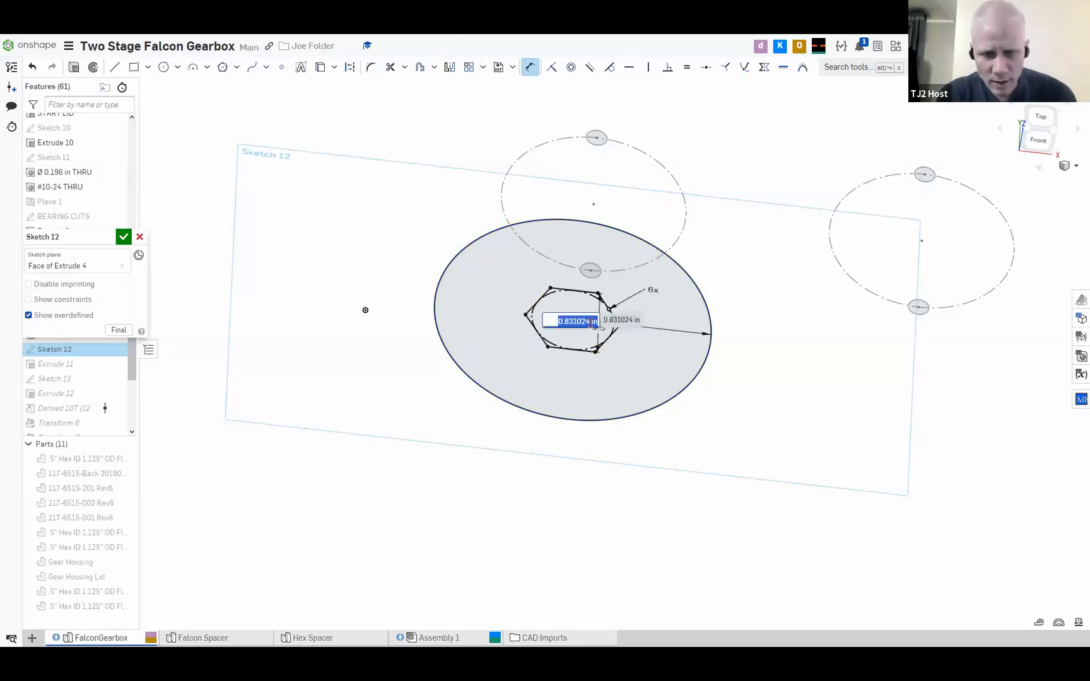
{"action": "key", "text": "BackSpace"}
{"action": "type", "text": "0.1"}
{"action": "key", "text": "Return"}
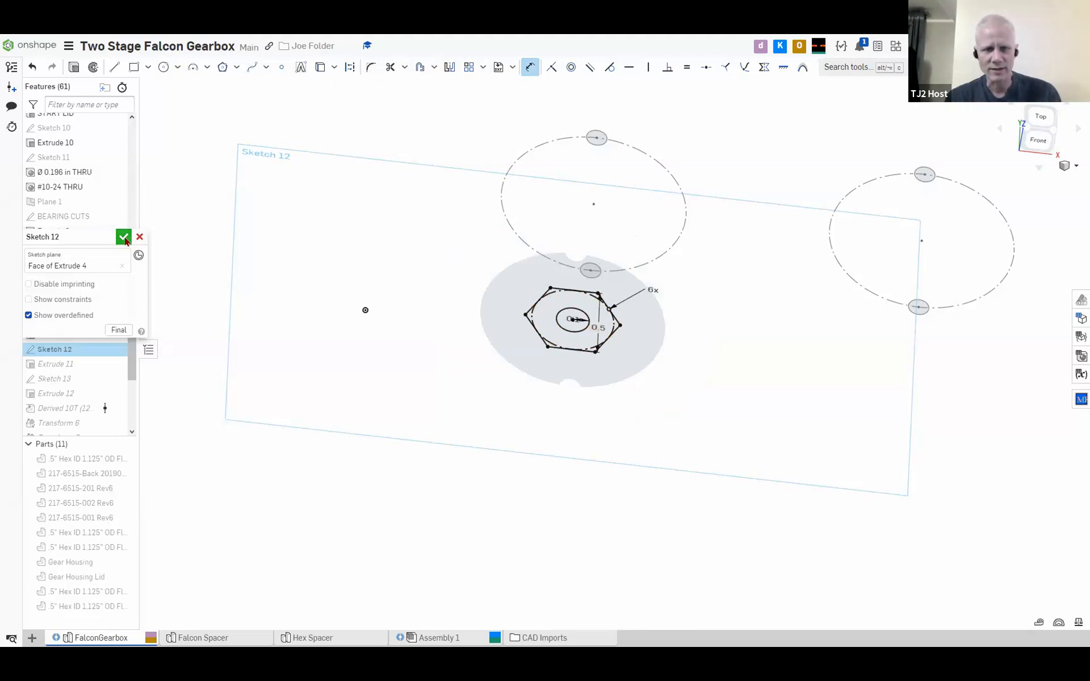
{"action": "left_click", "coordinate": [124, 237]}
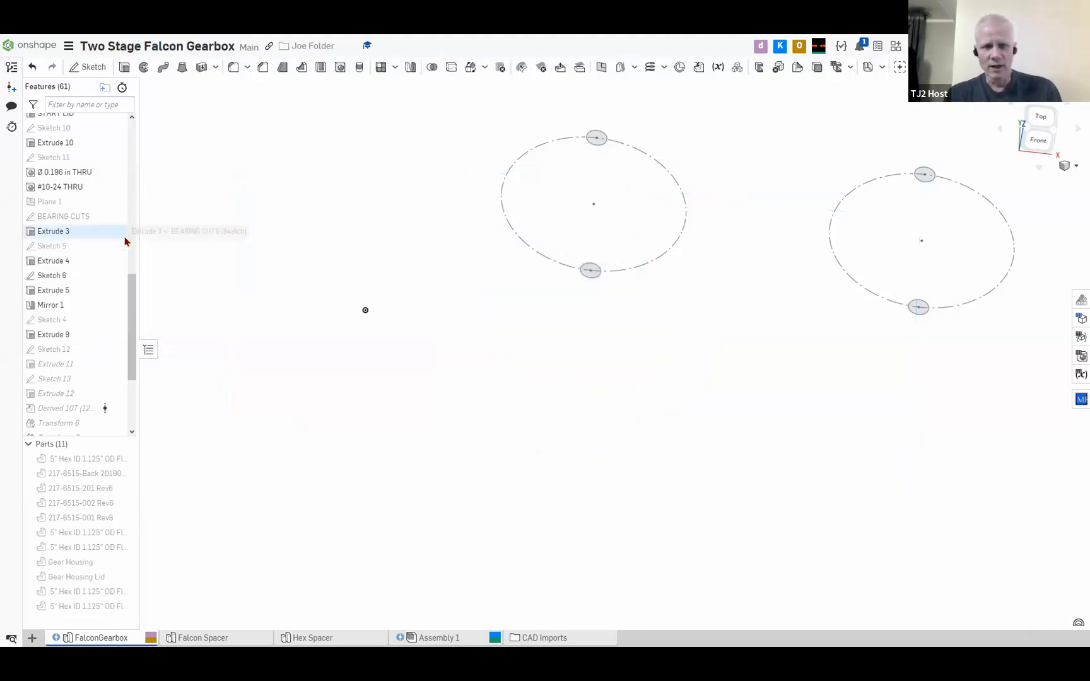
Check the center hole in the end of Shaft 2 and return to Assembly 1
{"action": "scroll", "coordinate": [576, 239], "scroll_direction": "down", "scroll_amount": 3}
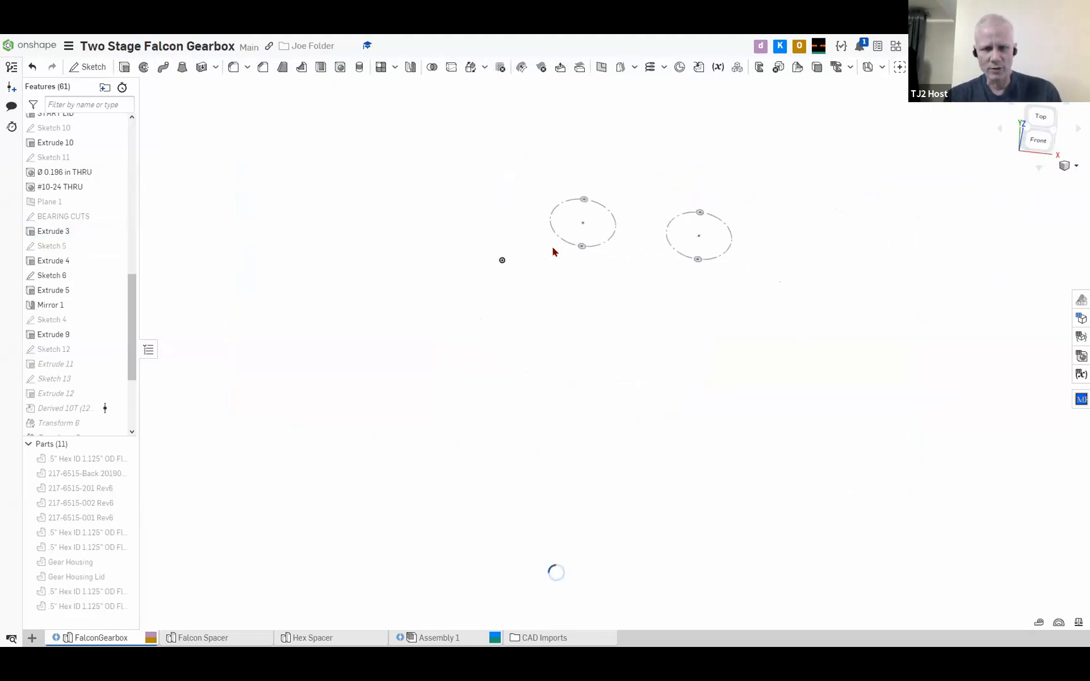
{"action": "scroll", "coordinate": [574, 278], "scroll_direction": "up", "scroll_amount": 3}
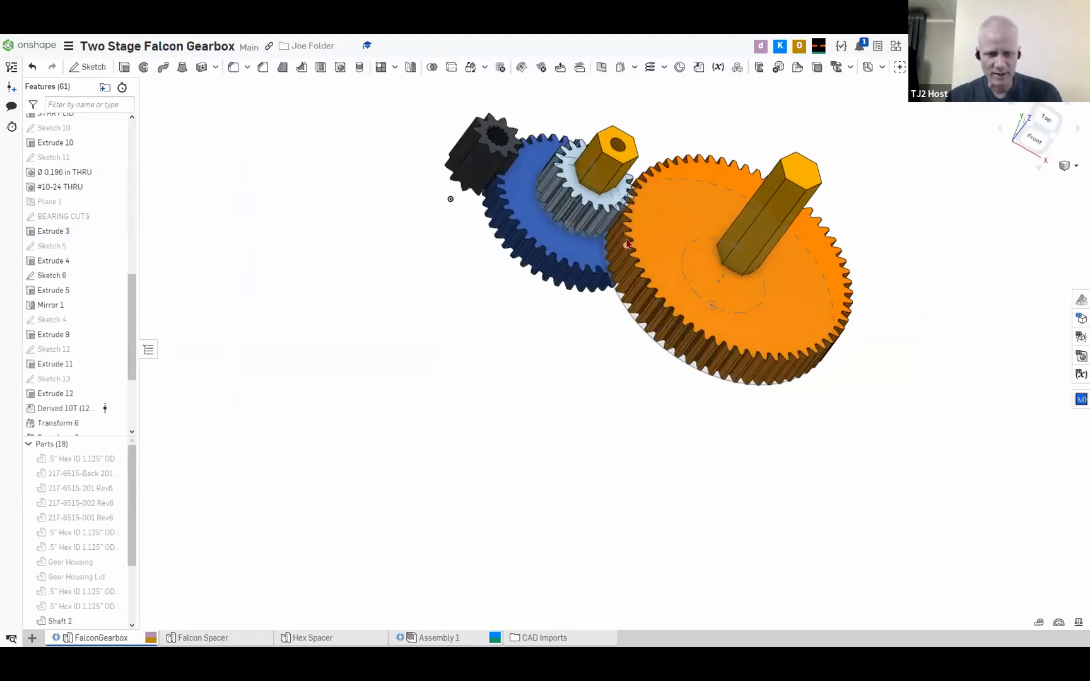
{"action": "middle_click_drag", "start_coordinate": [547, 331], "coordinate": [392, 452]}
{"action": "scroll", "coordinate": [486, 350], "scroll_direction": "up", "scroll_amount": 3}
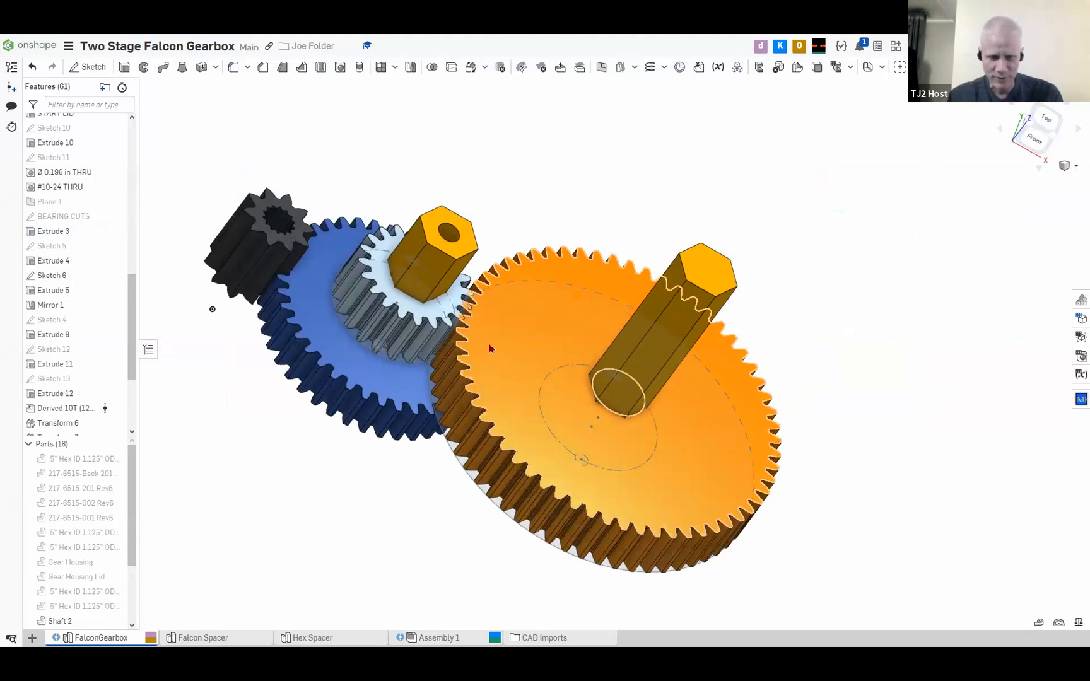
{"action": "right_click_drag", "start_coordinate": [518, 355], "coordinate": [503, 360]}
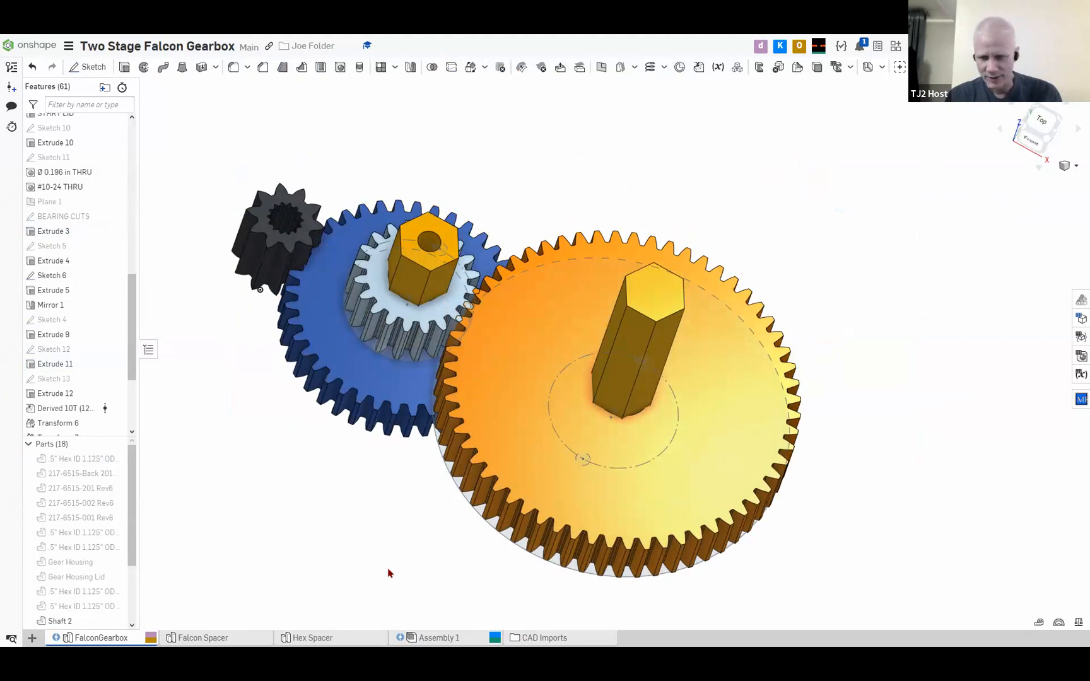
{"action": "left_click", "coordinate": [441, 638]}
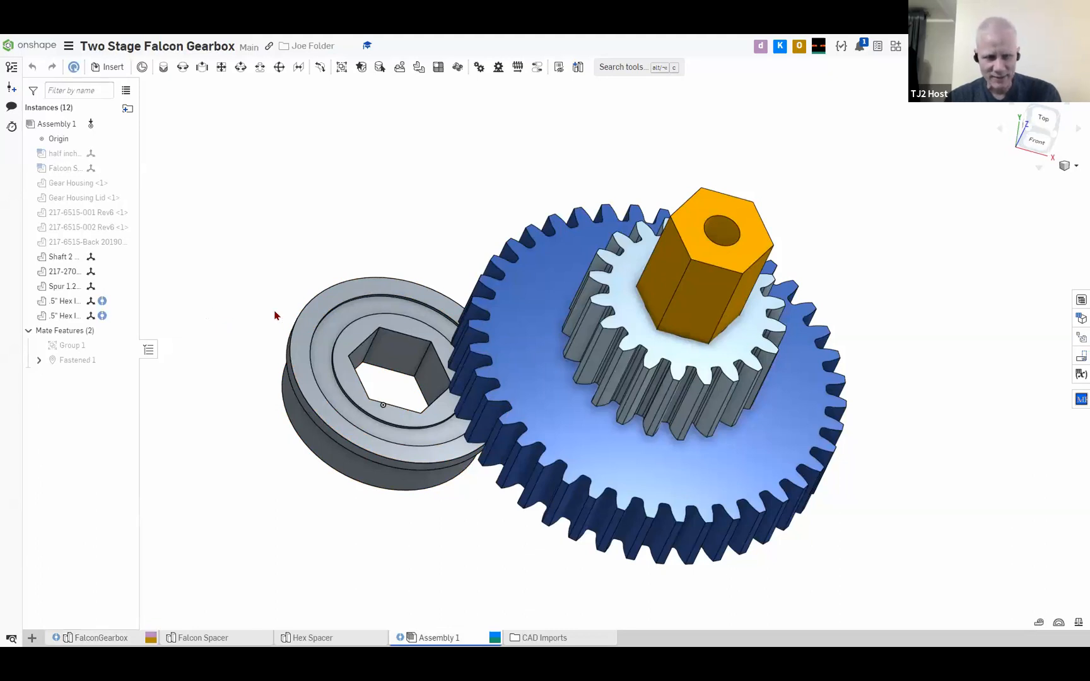
{"action": "mouse_move", "coordinate": [268, 317]}
{"action": "left_mouse_down"}
{"action": "mouse_move", "coordinate": [184, 320]}
{"action": "mouse_move", "coordinate": [276, 339]}
{"action": "mouse_move", "coordinate": [219, 311]}
{"action": "mouse_move", "coordinate": [267, 317]}
{"action": "left_mouse_up"}
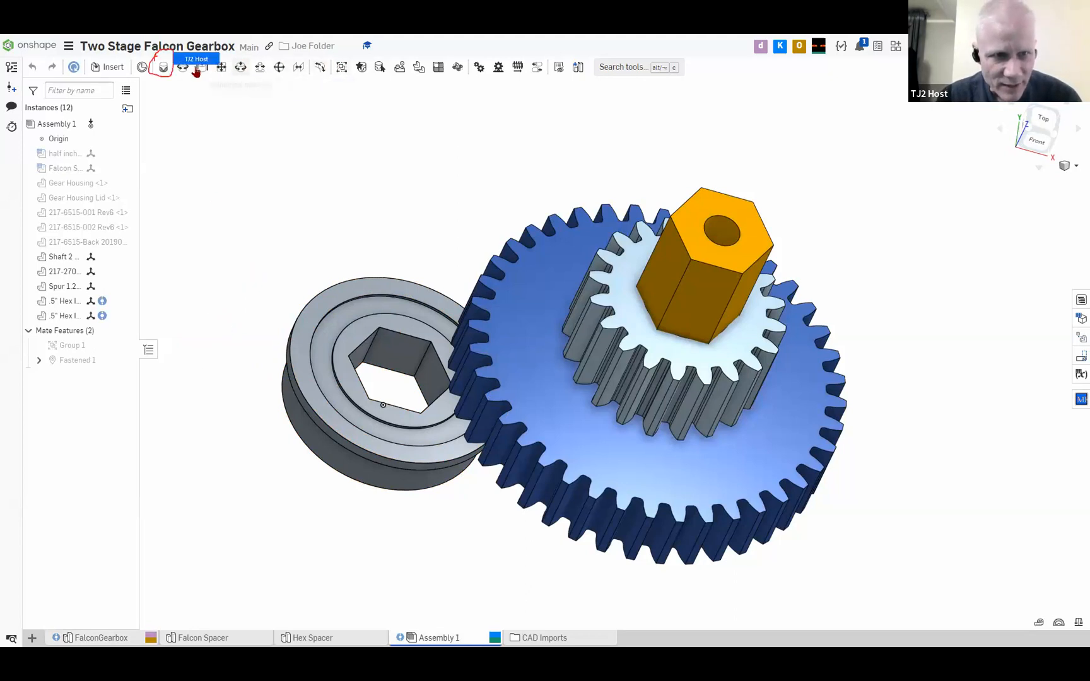
{"action": "left_click", "coordinate": [164, 67]}
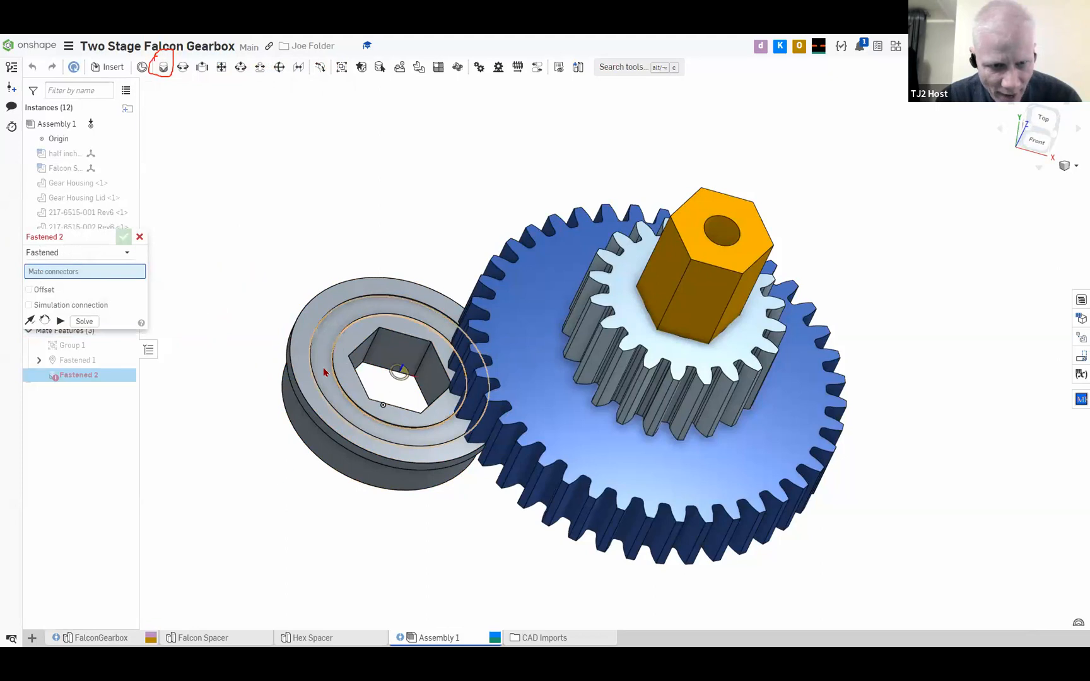
{"action": "left_click", "coordinate": [330, 459]}
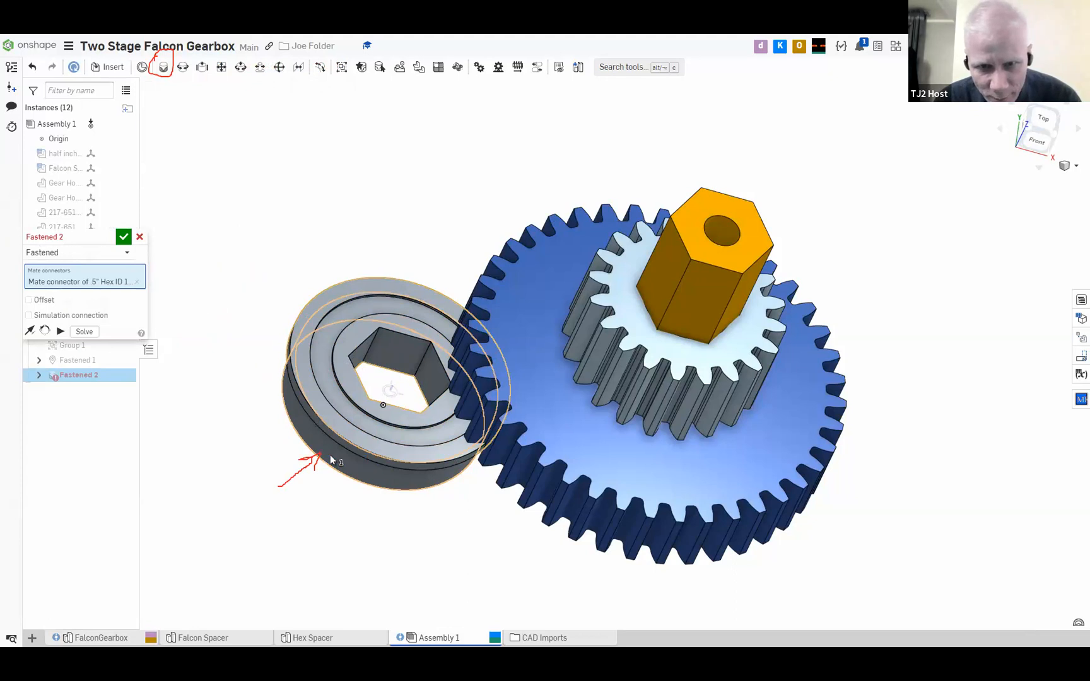
{"action": "left_click", "coordinate": [731, 227]}
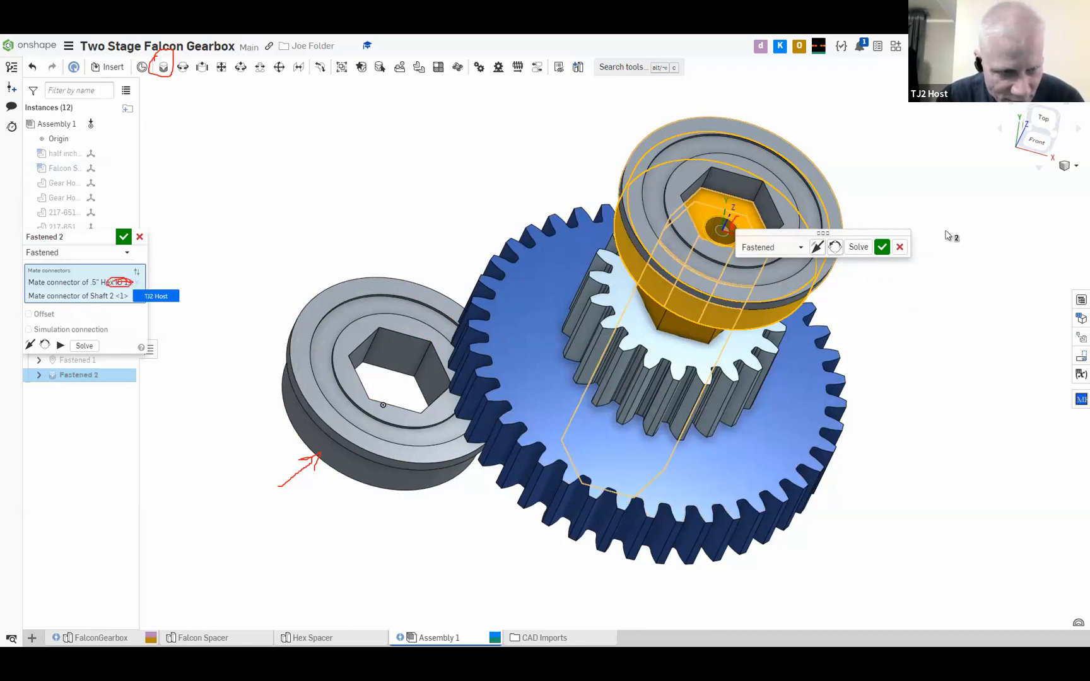
{"action": "left_click", "coordinate": [899, 247]}
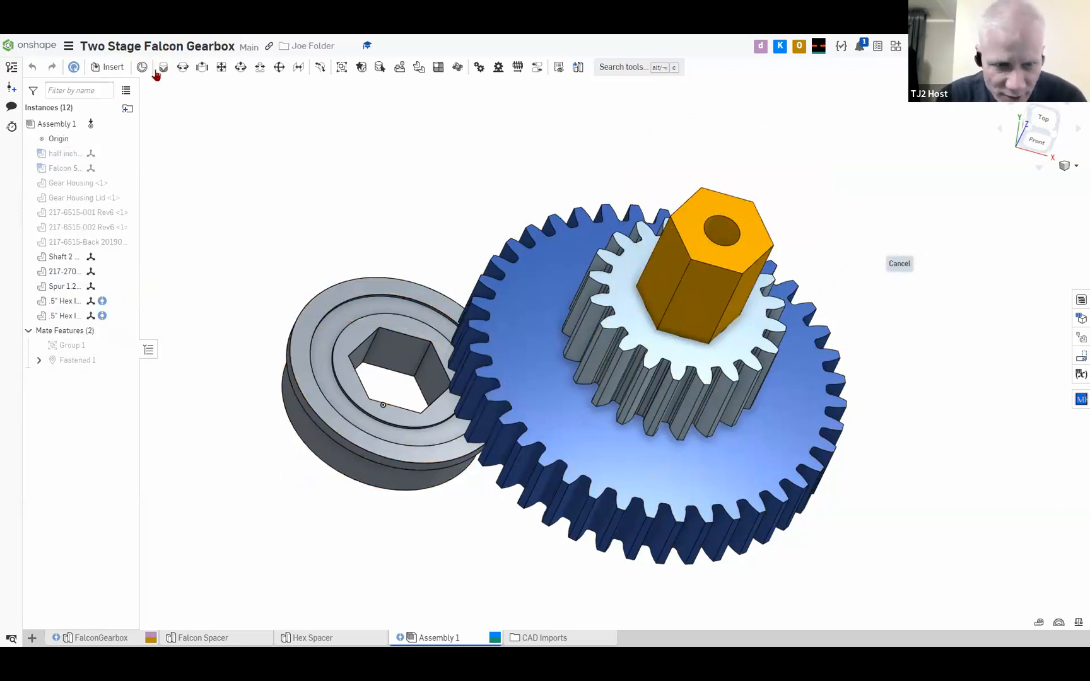
{"action": "left_click", "coordinate": [163, 66]}
{"action": "left_click", "coordinate": [345, 467]}
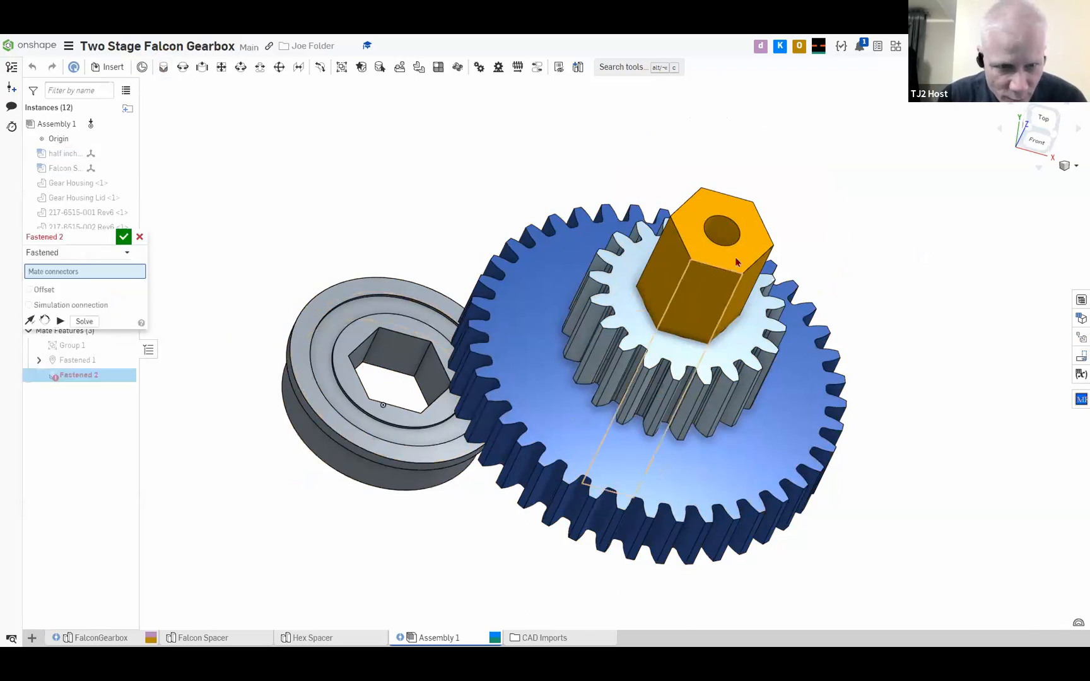
{"action": "left_click", "coordinate": [727, 218]}
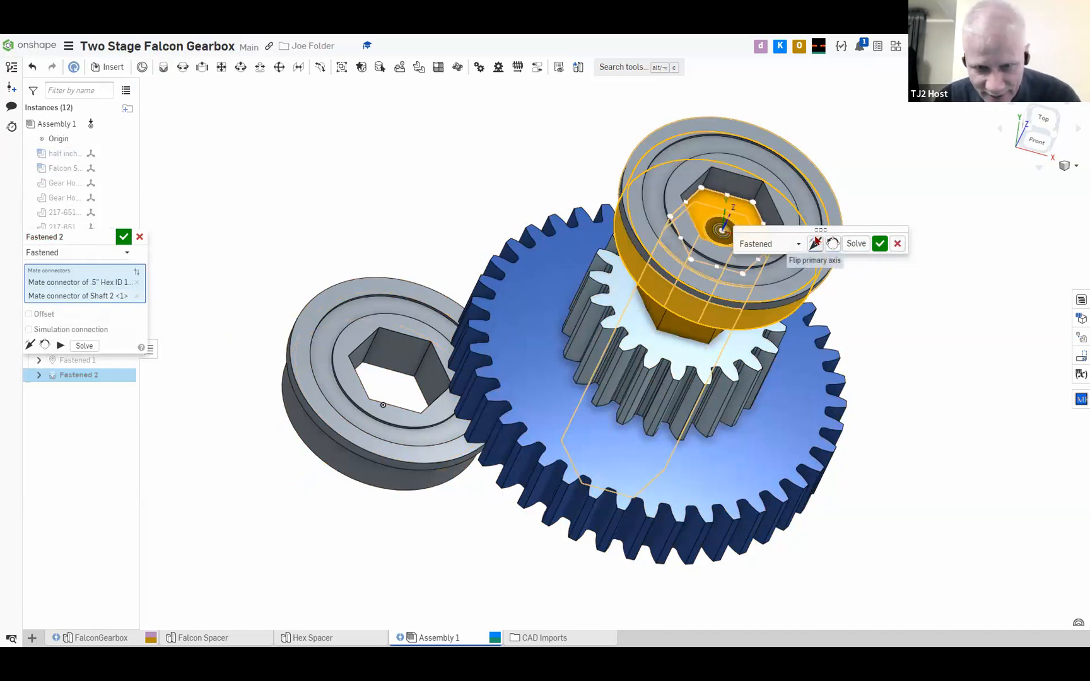
{"action": "left_click", "coordinate": [896, 245]}
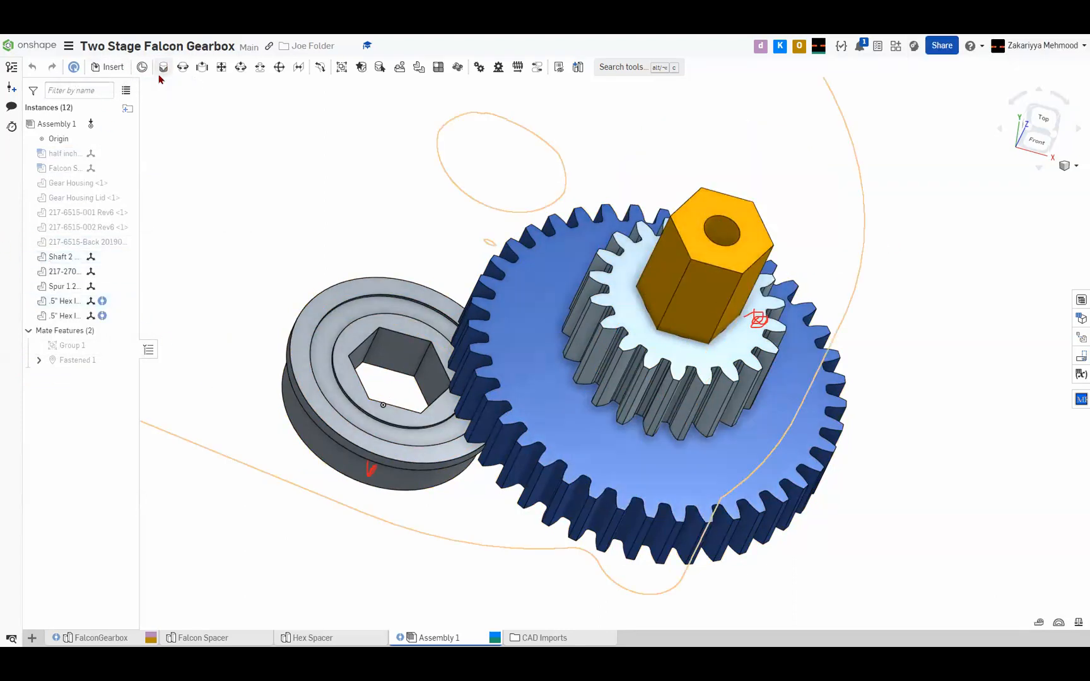
{"action": "left_click", "coordinate": [163, 68]}
{"action": "left_click", "coordinate": [389, 386]}
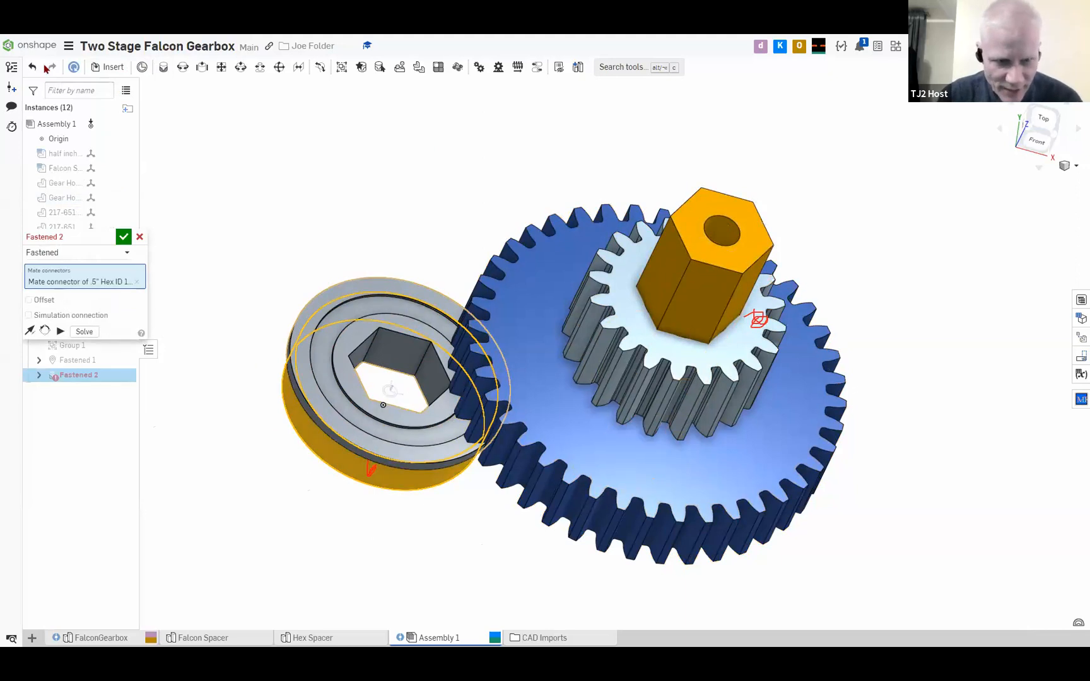
{"action": "left_click", "coordinate": [139, 238]}
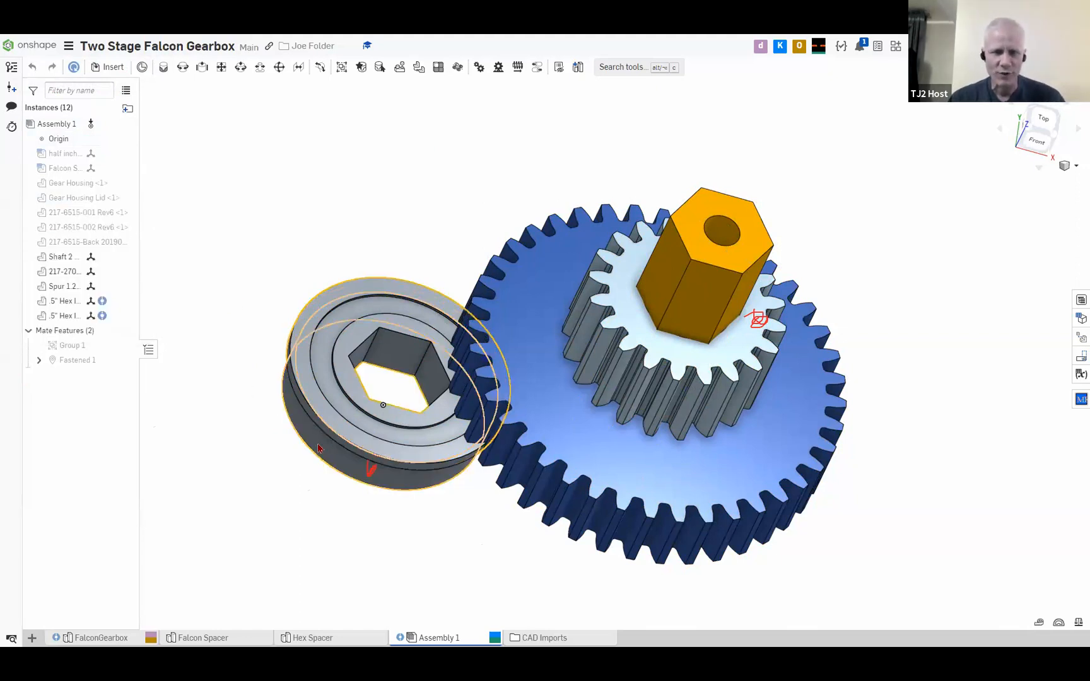
Fasten one hex bearing by its unflanged outer edge to the center hole on Shaft 2's large-gear end and commit the mate
{"action": "right_click_drag", "start_coordinate": [512, 226], "coordinate": [588, 154]}
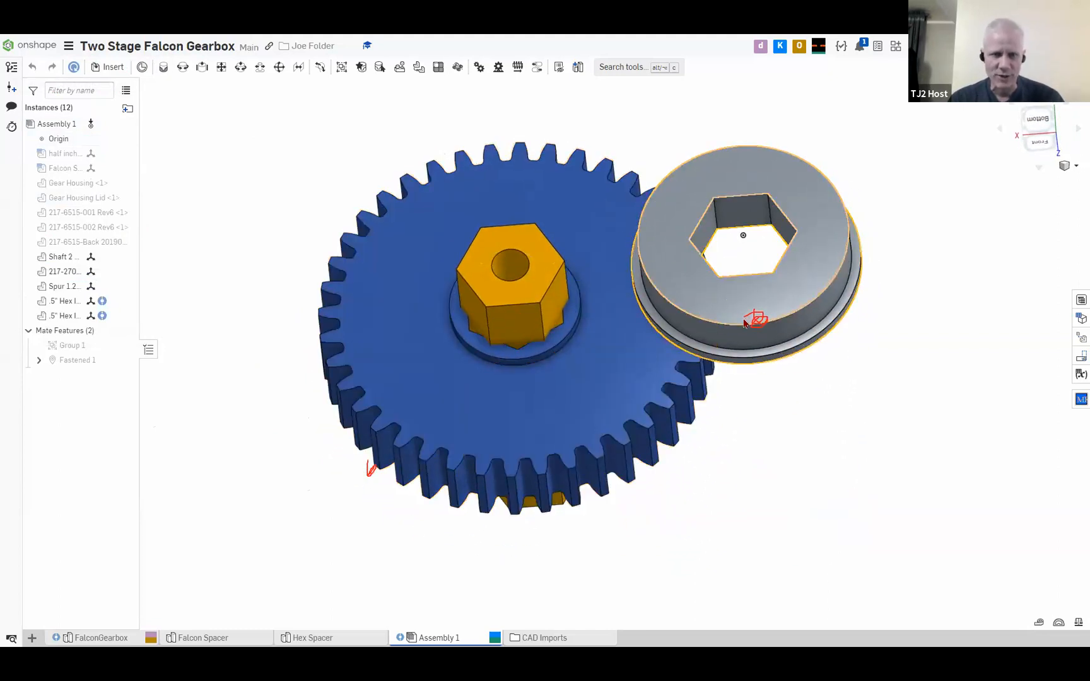
{"action": "left_click", "coordinate": [164, 67]}
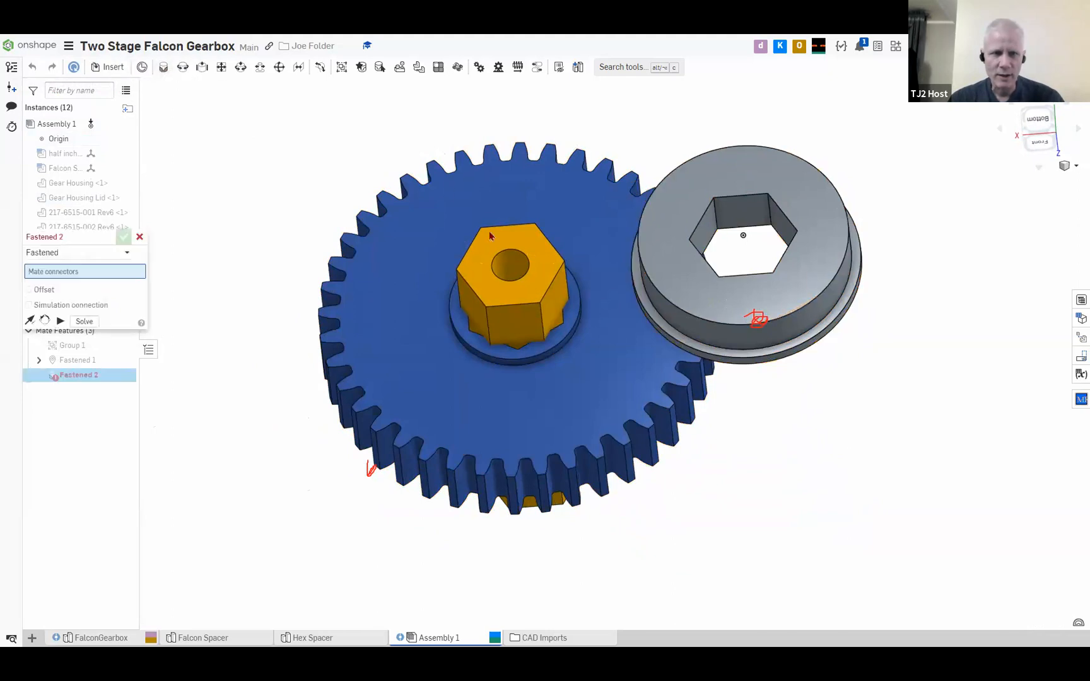
{"action": "left_click", "coordinate": [754, 326]}
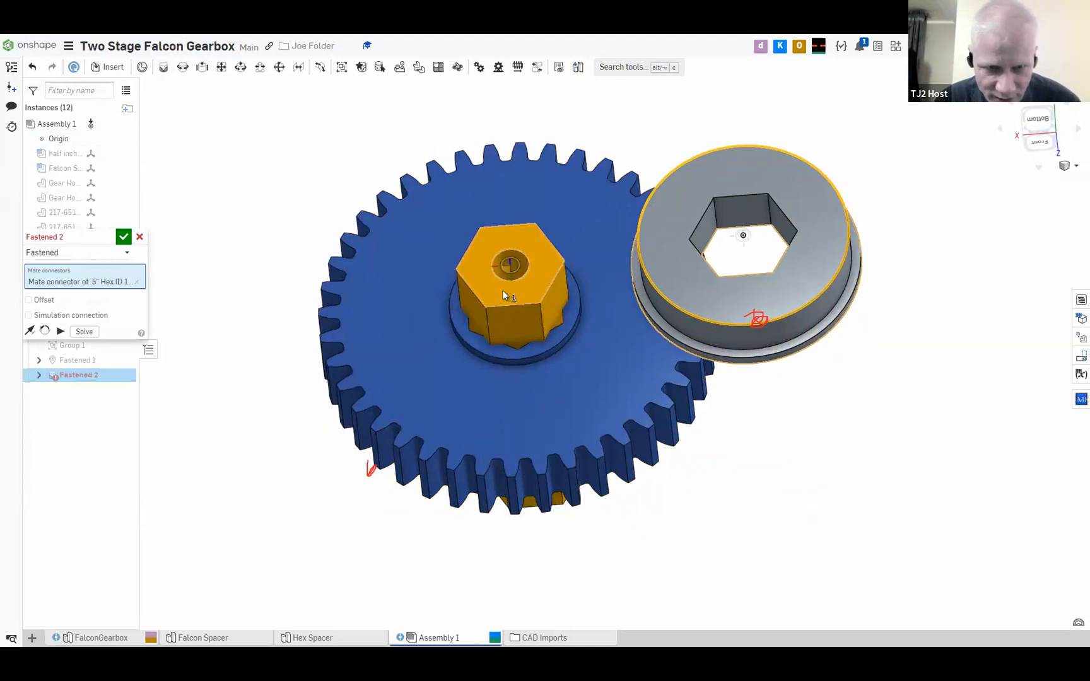
{"action": "left_click", "coordinate": [507, 249]}
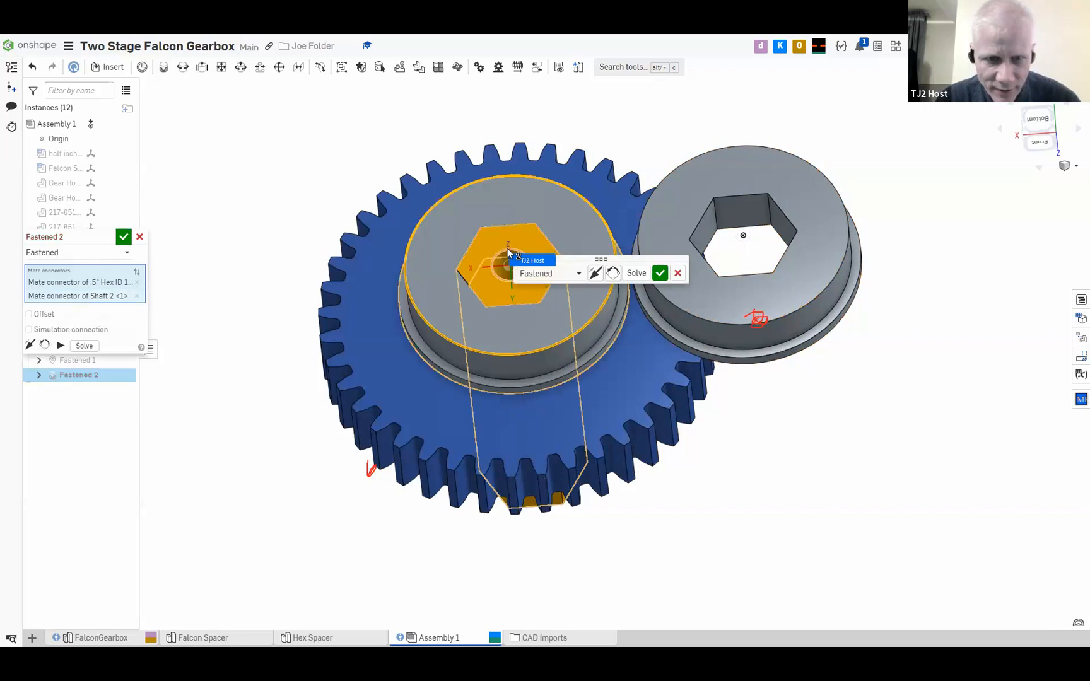
{"action": "left_click", "coordinate": [659, 273]}
Fasten the second hex bearing's unflanged outer edge to the center hole on Shaft 2's small-gear end
{"action": "right_click_drag", "start_coordinate": [659, 277], "coordinate": [428, 268]}
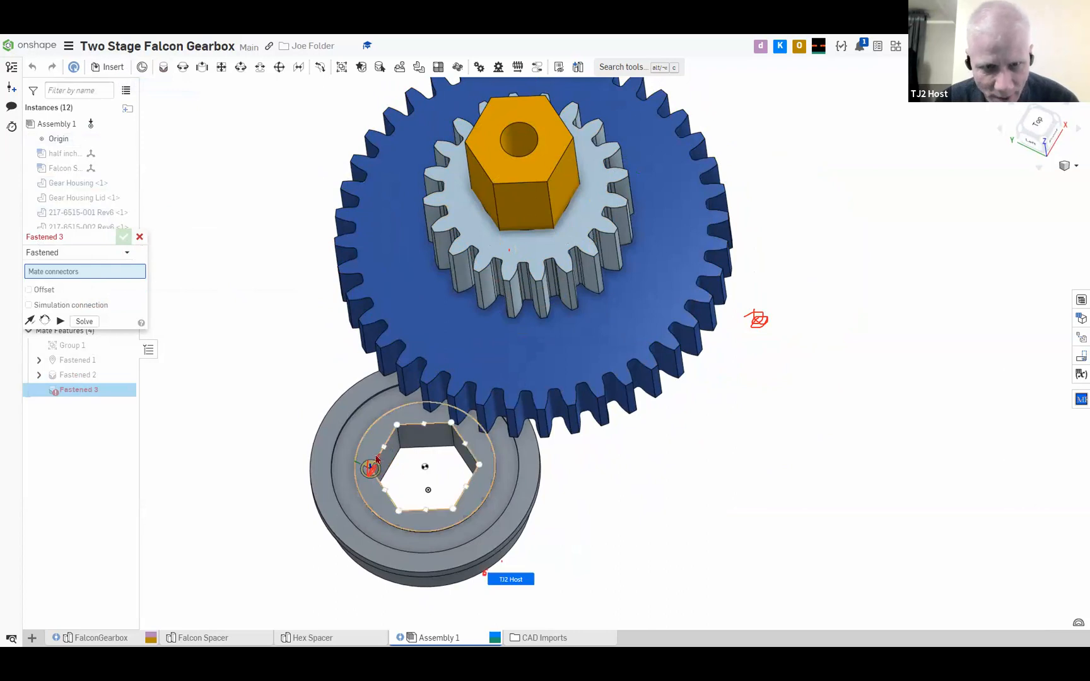
{"action": "right_click_drag", "start_coordinate": [446, 498], "coordinate": [450, 350]}
{"action": "left_click", "coordinate": [425, 350]}
{"action": "scroll", "coordinate": [450, 350], "scroll_direction": "down", "scroll_amount": 5}
{"action": "right_click_drag", "start_coordinate": [449, 177], "coordinate": [451, 242]}
{"action": "middle_click_drag", "start_coordinate": [450, 153], "coordinate": [449, 234]}
{"action": "scroll", "coordinate": [441, 229], "scroll_direction": "up", "scroll_amount": 5}
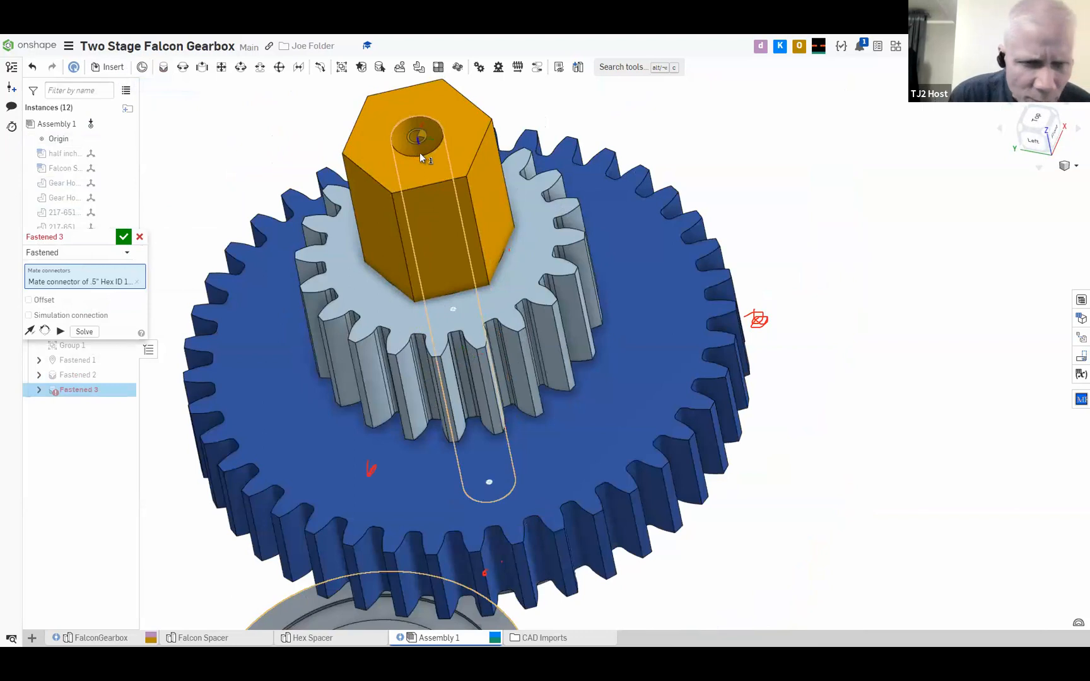
{"action": "left_click", "coordinate": [420, 155]}
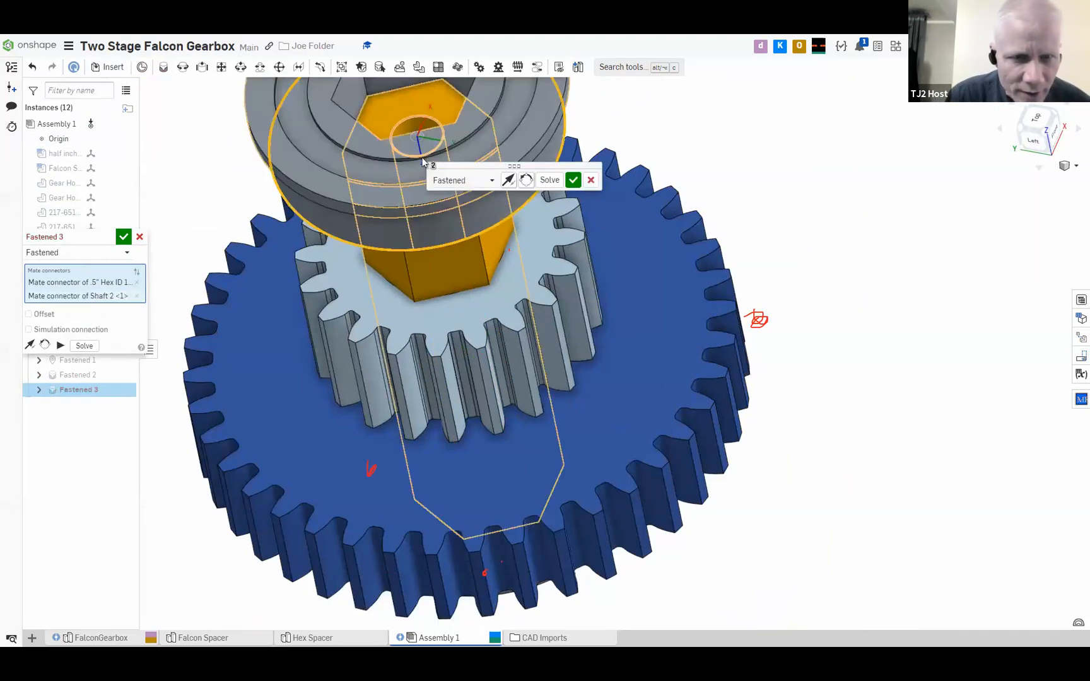
Flip the second bearing's mate direction and reorient its secondary axis until its hex bore aligns with Shaft 2
{"action": "right_click_drag", "start_coordinate": [477, 262], "coordinate": [402, 208]}
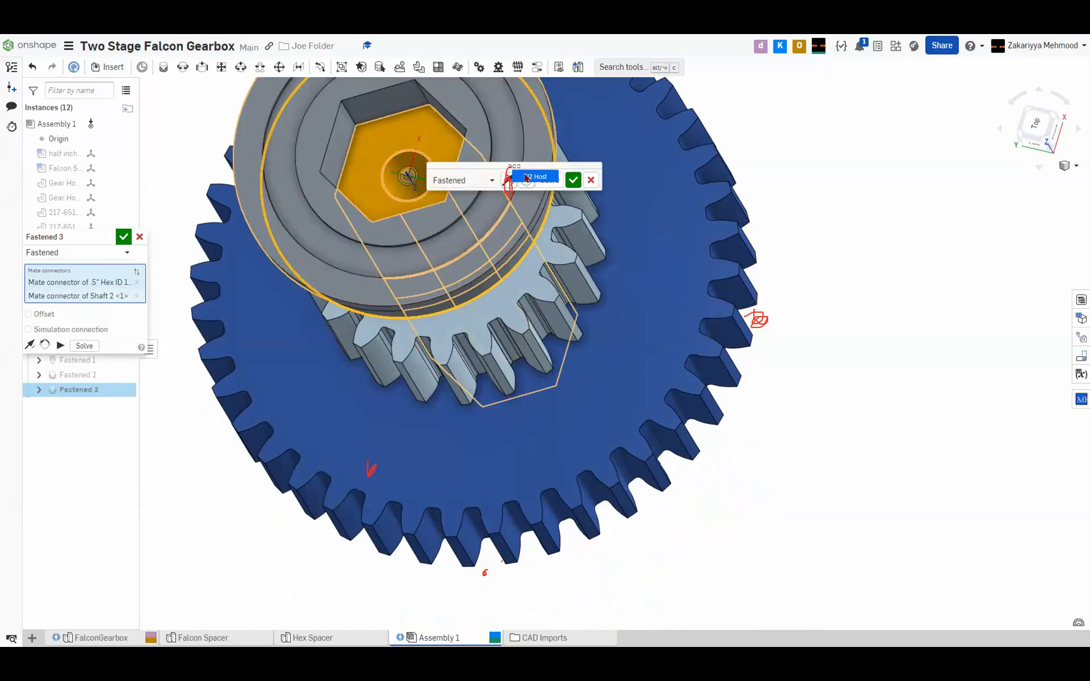
{"action": "left_click", "coordinate": [507, 183]}
{"action": "right_click_drag", "start_coordinate": [399, 192], "coordinate": [393, 155]}
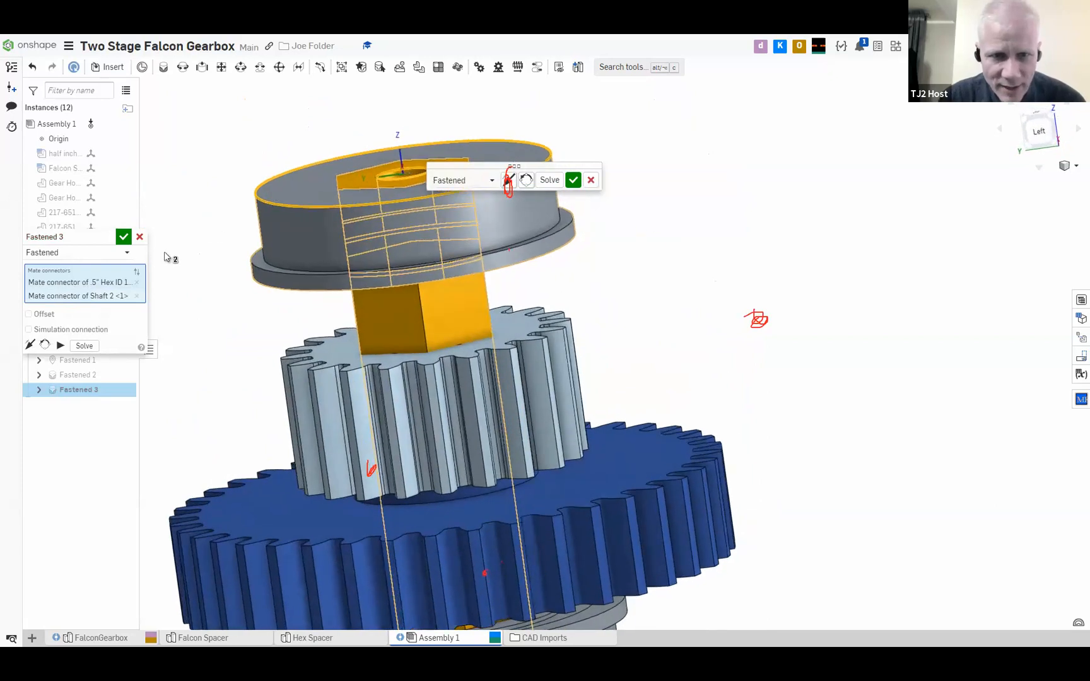
{"action": "left_click", "coordinate": [524, 182]}
{"action": "left_click", "coordinate": [524, 181]}
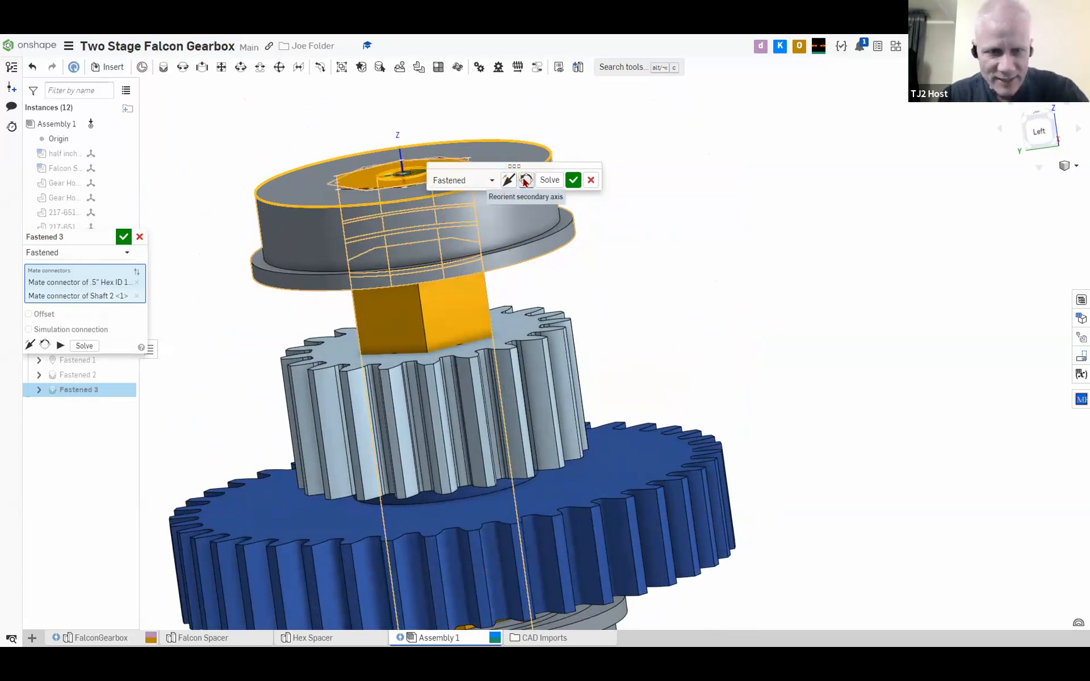
{"action": "mouse_move", "coordinate": [508, 208]}
{"action": "right_mouse_down"}
{"action": "mouse_move", "coordinate": [510, 245]}
{"action": "mouse_move", "coordinate": [530, 278]}
{"action": "mouse_move", "coordinate": [507, 297]}
{"action": "mouse_move", "coordinate": [517, 229]}
{"action": "mouse_move", "coordinate": [371, 231]}
{"action": "mouse_move", "coordinate": [439, 307]}
{"action": "mouse_move", "coordinate": [498, 221]}
{"action": "right_mouse_up"}
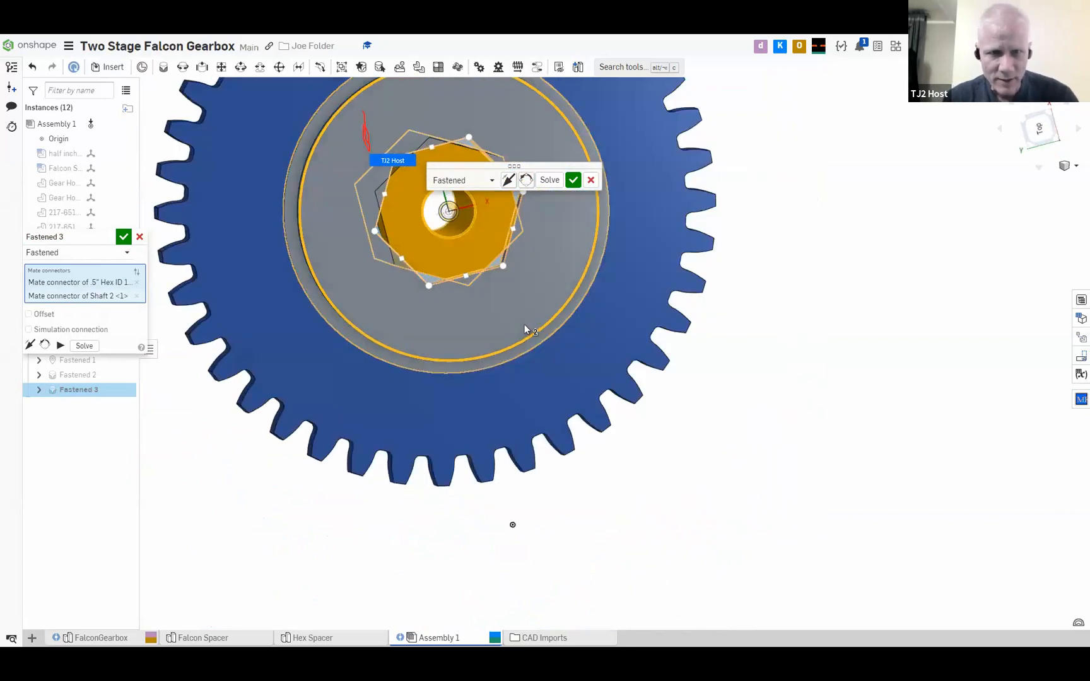
{"action": "left_click", "coordinate": [526, 181]}
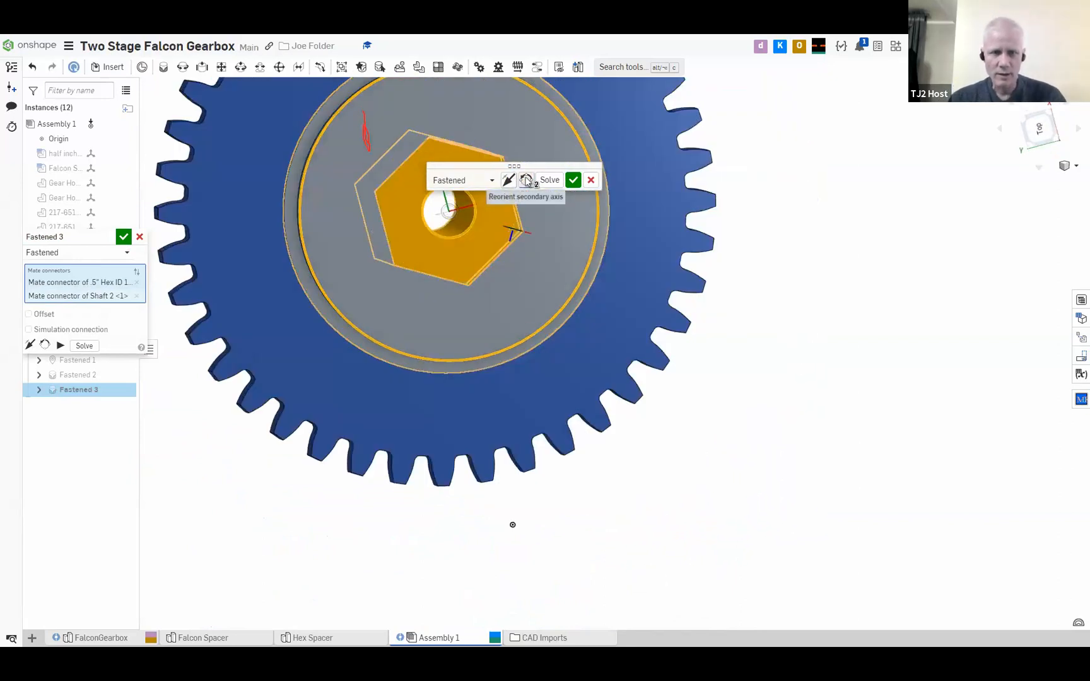
Reorient the second bearing mate's secondary axis so its hex bore matches Shaft 2, commit the mate and end the Fastened command
{"action": "left_click", "coordinate": [526, 181]}
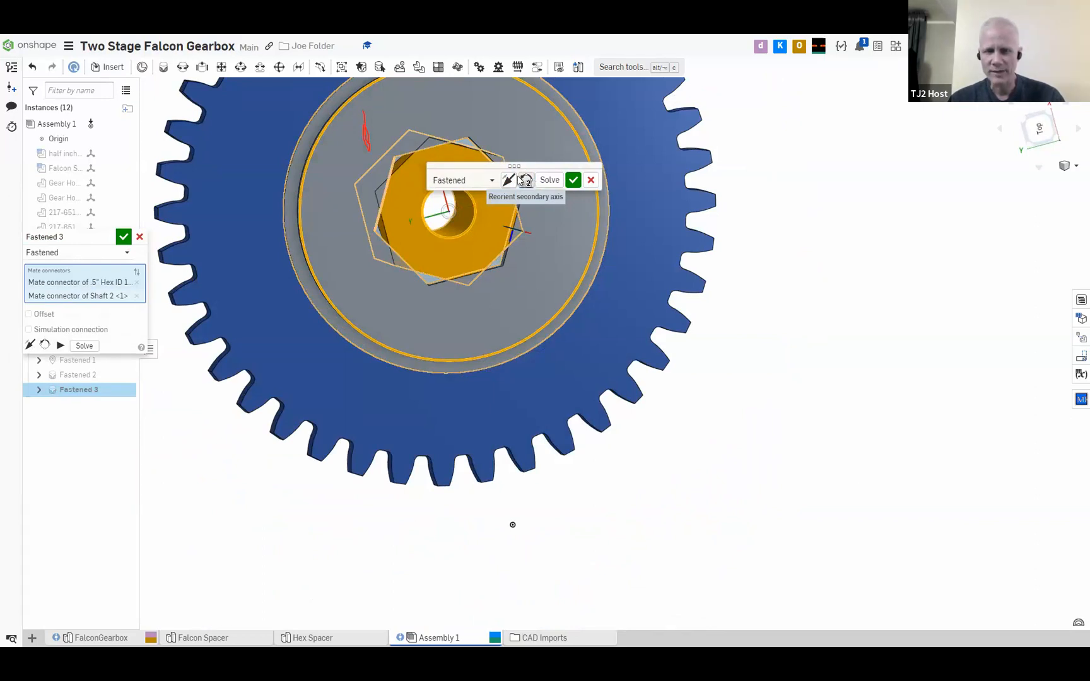
{"action": "left_click", "coordinate": [526, 182]}
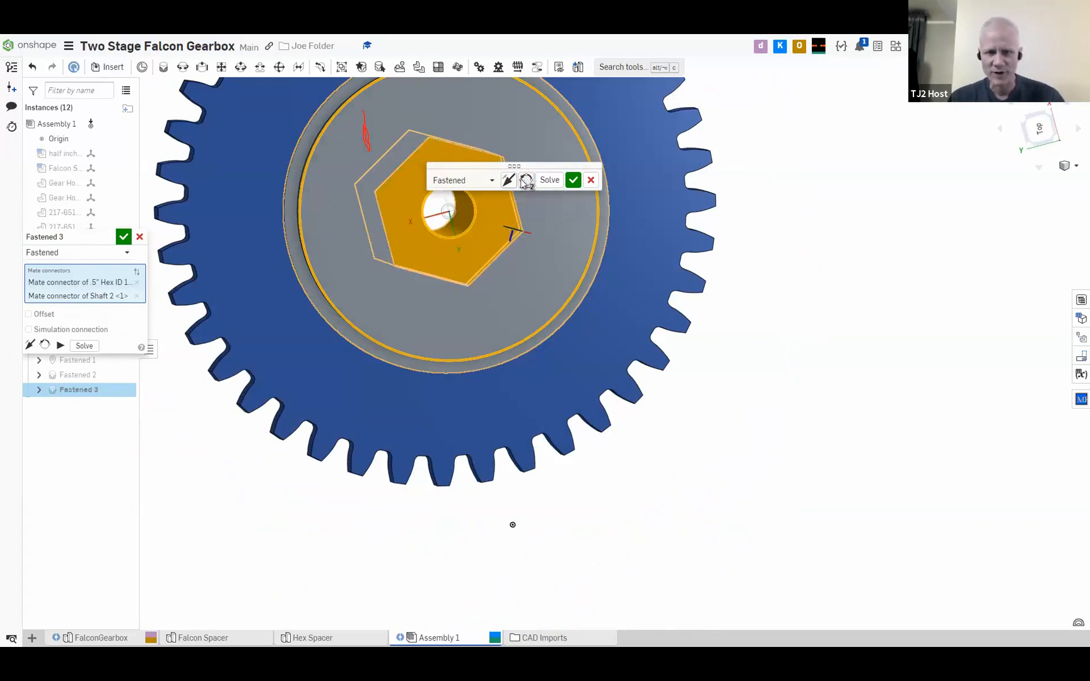
{"action": "left_click", "coordinate": [571, 183]}
{"action": "right_click_drag", "start_coordinate": [498, 195], "coordinate": [435, 161]}
{"action": "right_click_drag", "start_coordinate": [410, 202], "coordinate": [356, 237]}
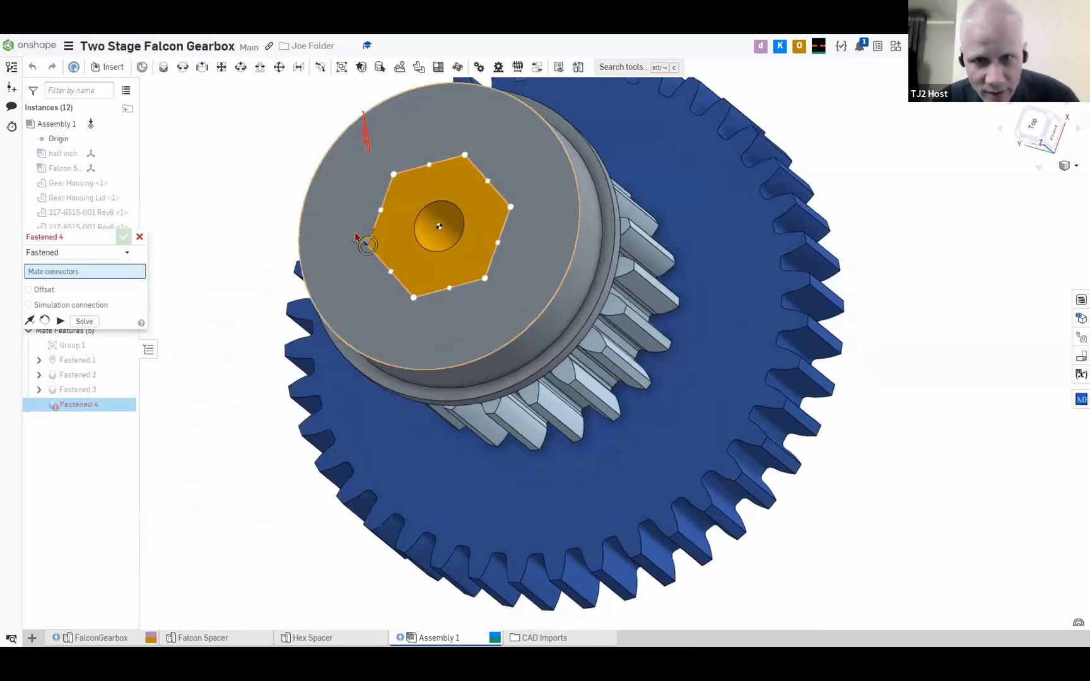
{"action": "scroll", "coordinate": [314, 257], "scroll_direction": "down", "scroll_amount": 1}
{"action": "middle_click_drag", "start_coordinate": [503, 286], "coordinate": [487, 318]}
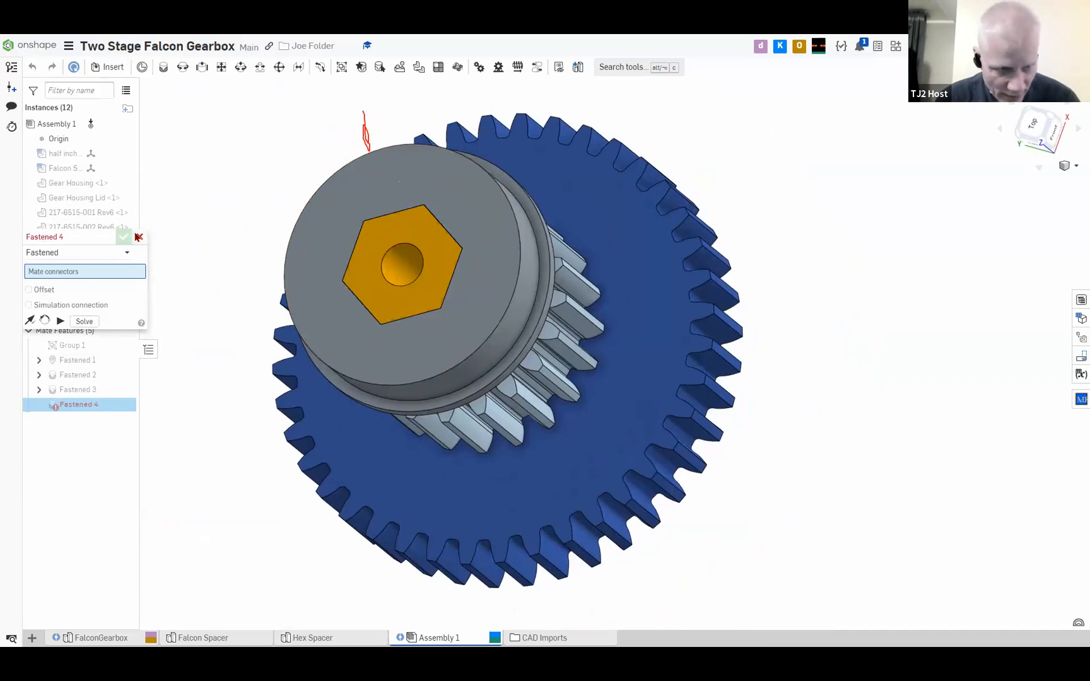
{"action": "left_click", "coordinate": [139, 238]}
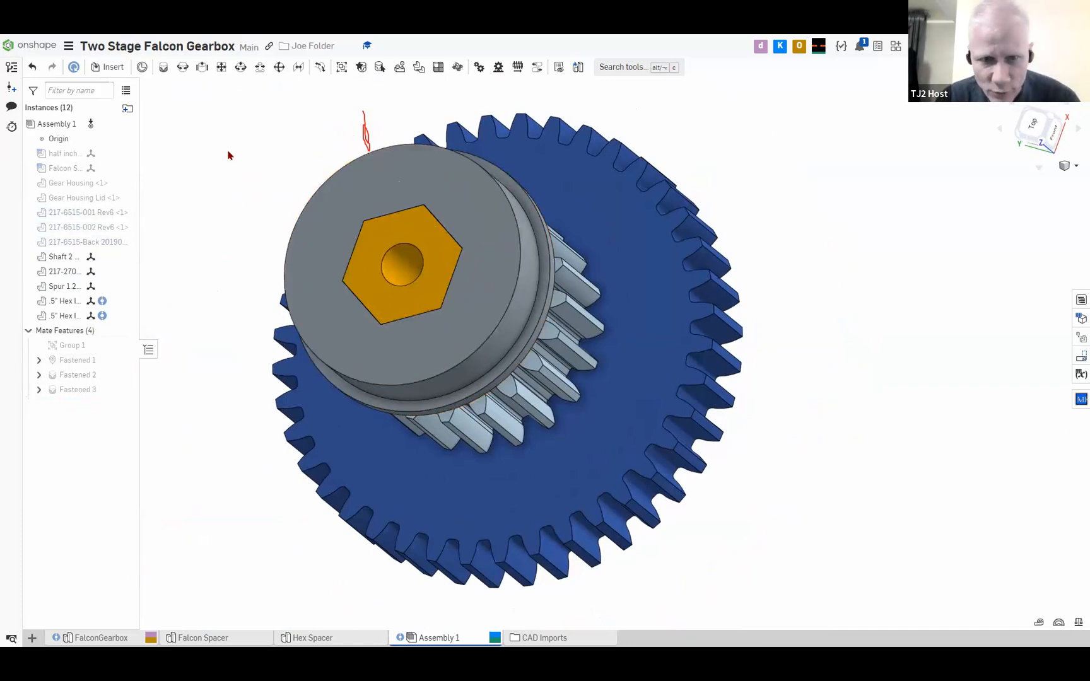
Show the hidden half inch hex spacer instance and view the shaft assembly from the side
{"action": "right_click_drag", "start_coordinate": [233, 163], "coordinate": [307, 164]}
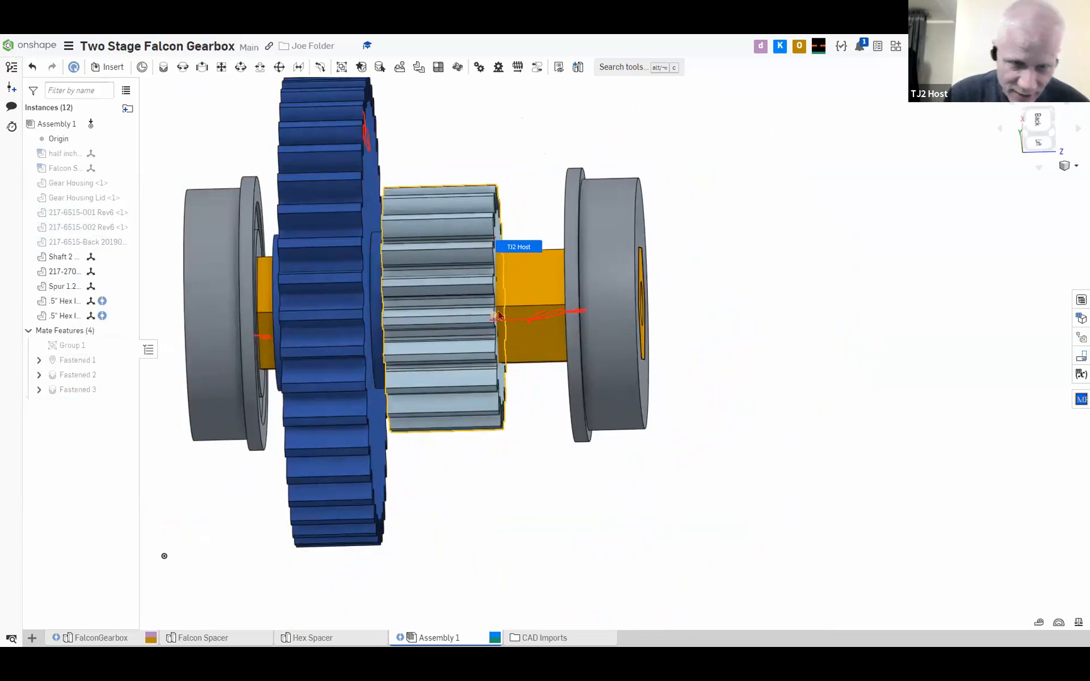
{"action": "left_click", "coordinate": [370, 122]}
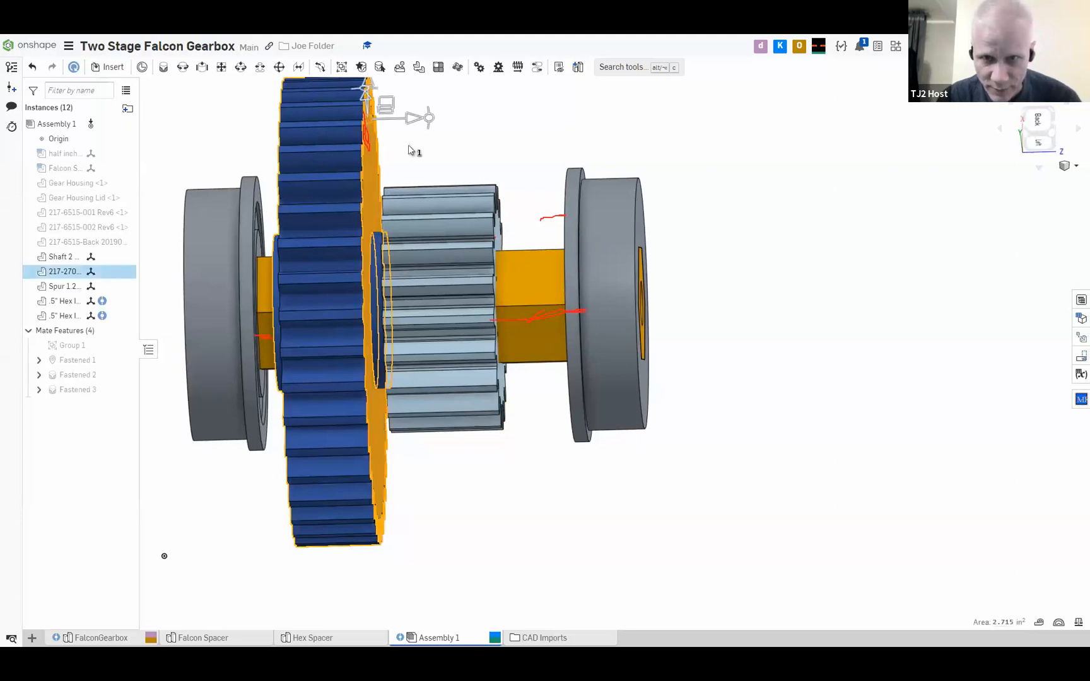
{"action": "left_click", "coordinate": [488, 153]}
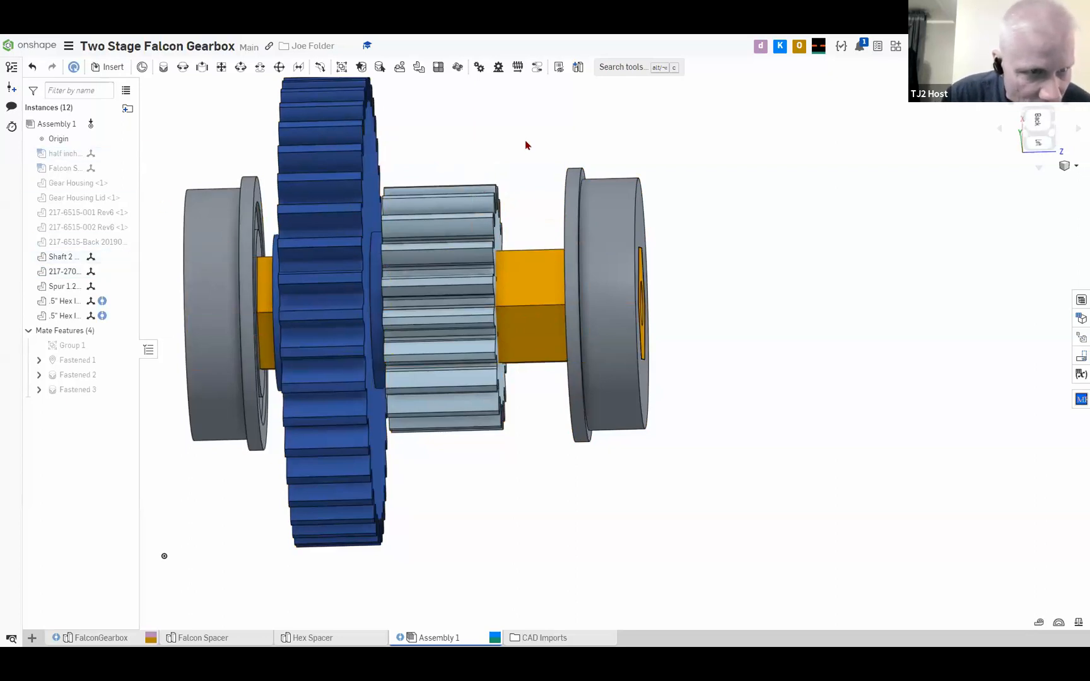
{"action": "mouse_move", "coordinate": [525, 142]}
{"action": "right_mouse_down"}
{"action": "mouse_move", "coordinate": [540, 143]}
{"action": "mouse_move", "coordinate": [530, 141]}
{"action": "right_mouse_up"}
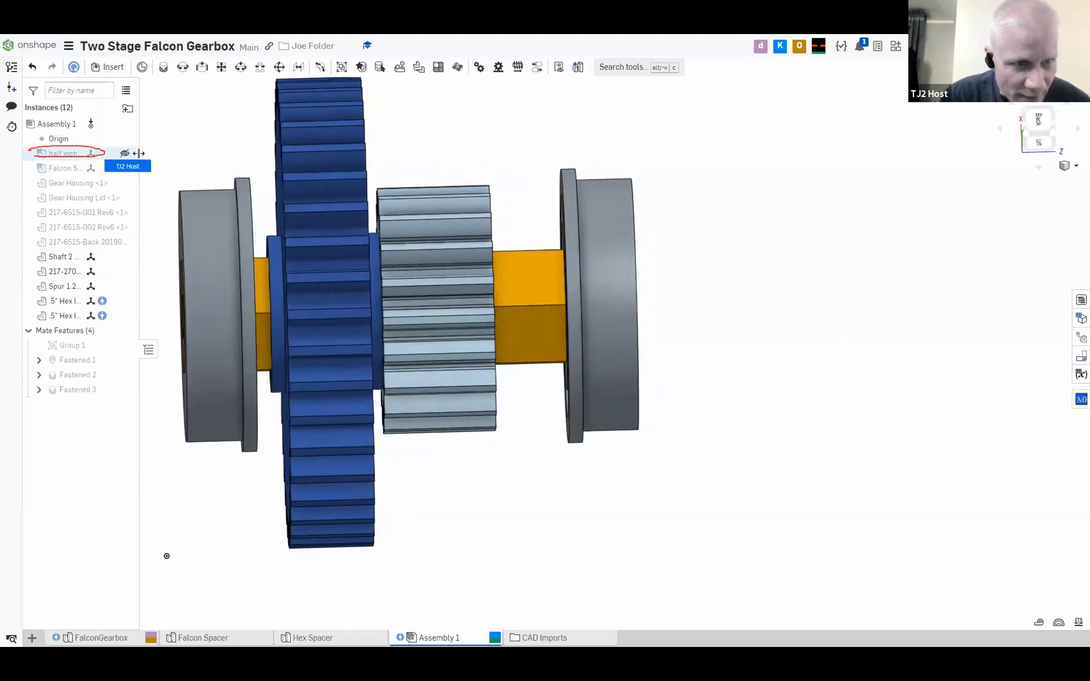
{"action": "left_click", "coordinate": [125, 154]}
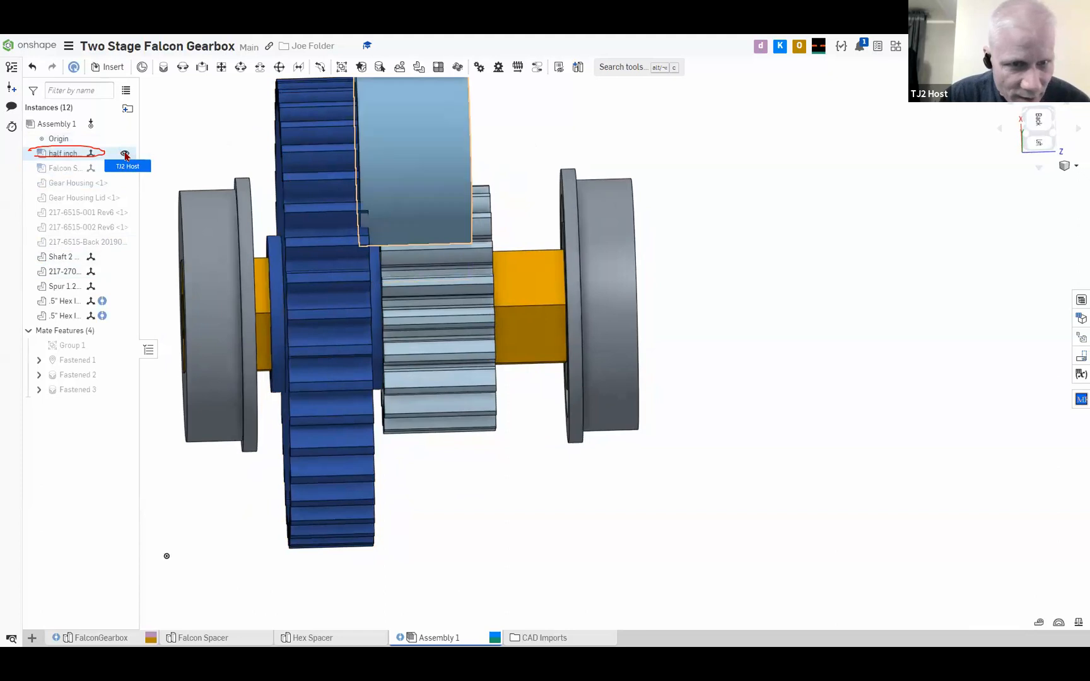
{"action": "right_click_drag", "start_coordinate": [207, 170], "coordinate": [325, 188]}
{"action": "middle_click_drag", "start_coordinate": [324, 188], "coordinate": [336, 234]}
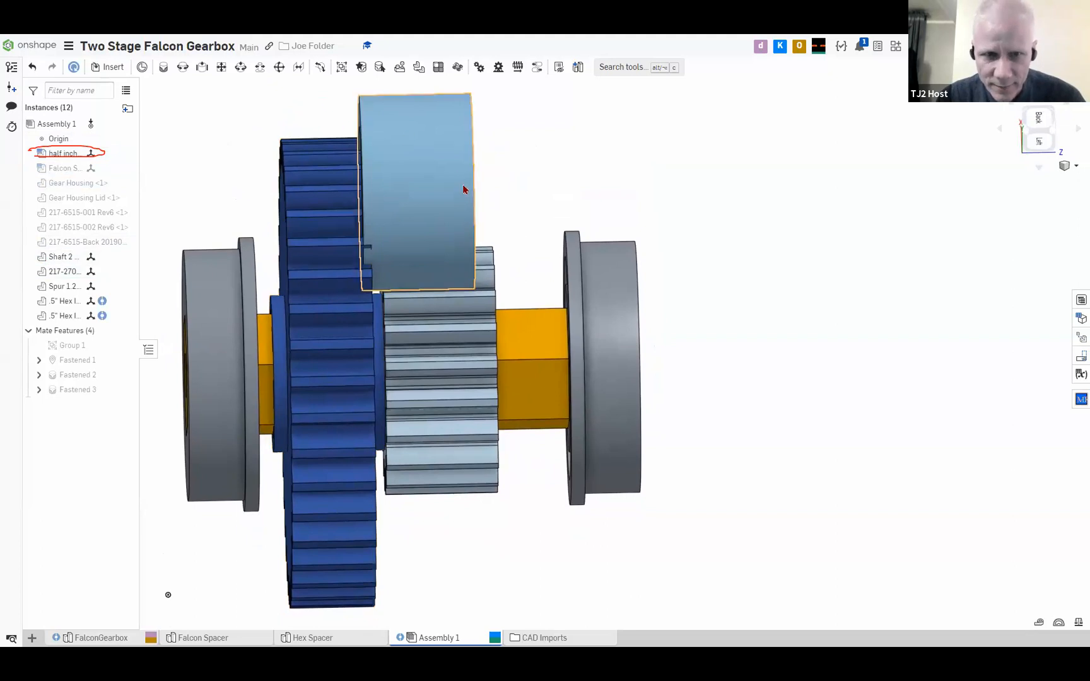
{"action": "mouse_move", "coordinate": [427, 195]}
{"action": "right_mouse_down"}
{"action": "mouse_move", "coordinate": [462, 187]}
{"action": "mouse_move", "coordinate": [387, 196]}
{"action": "mouse_move", "coordinate": [435, 202]}
{"action": "mouse_move", "coordinate": [426, 202]}
{"action": "right_mouse_up"}
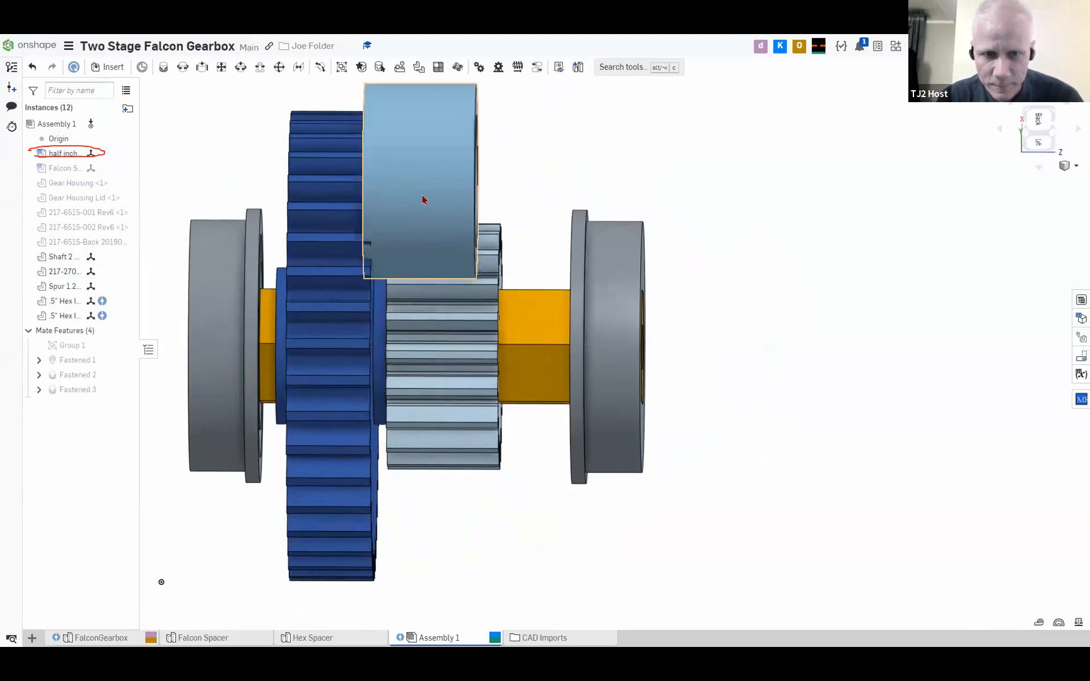
{"action": "right_click_drag", "start_coordinate": [422, 199], "coordinate": [398, 215]}
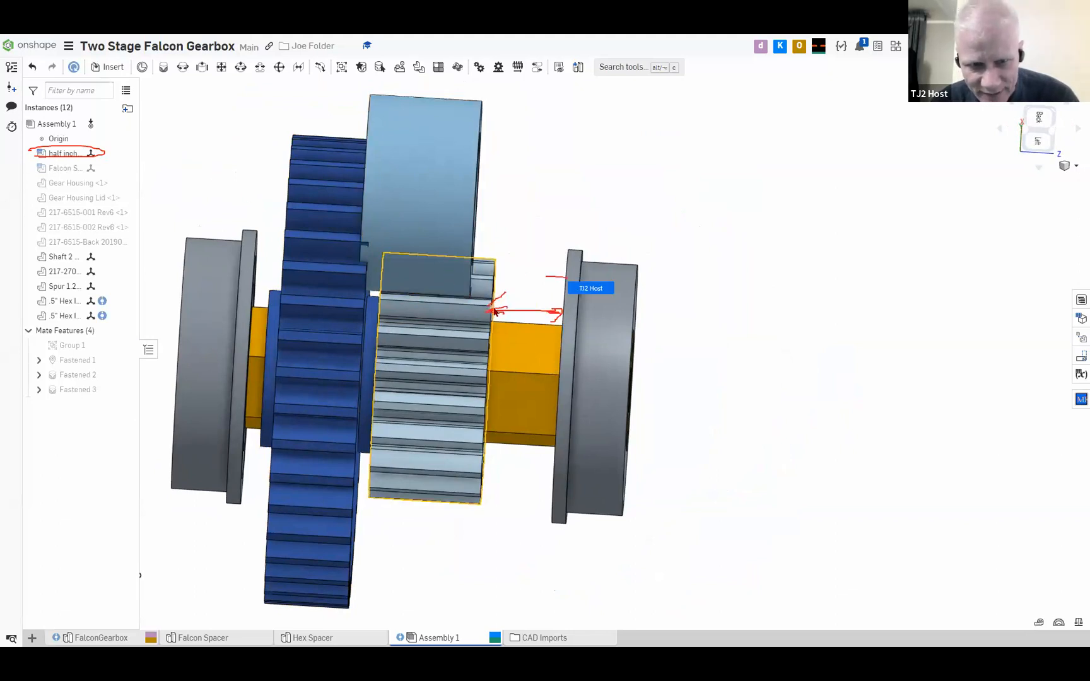
{"action": "right_click_drag", "start_coordinate": [549, 283], "coordinate": [558, 284]}
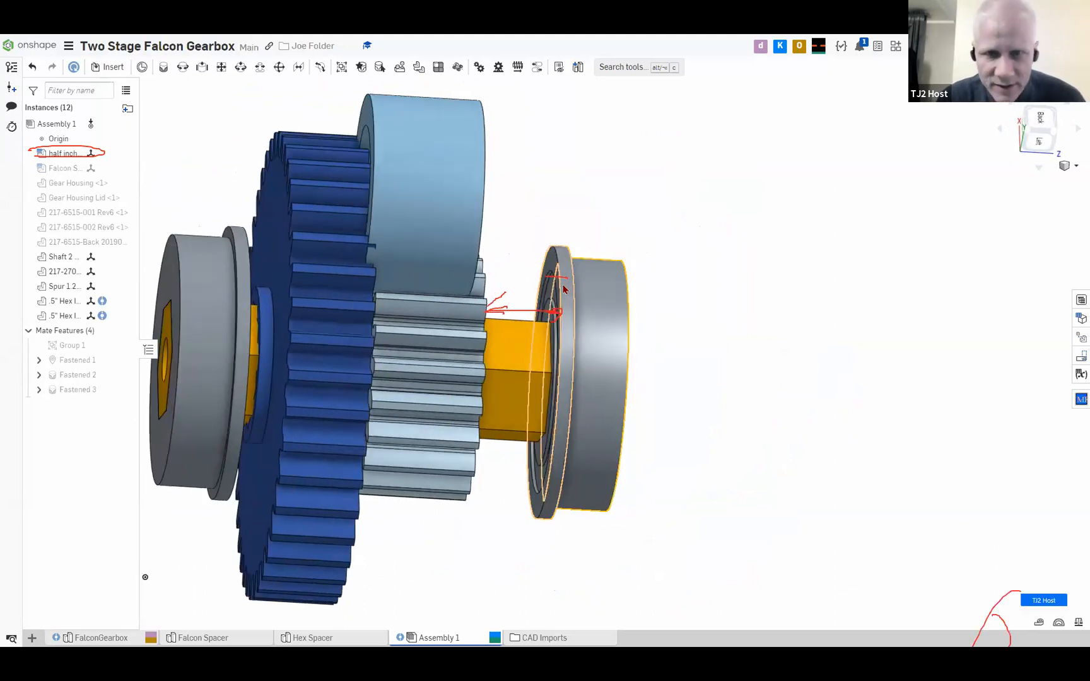
Measure the parallel distance between the small gear's outer face and the facing flange face of the nearby hex bearing
{"action": "left_click", "coordinate": [561, 289]}
{"action": "right_click_drag", "start_coordinate": [512, 229], "coordinate": [489, 230]}
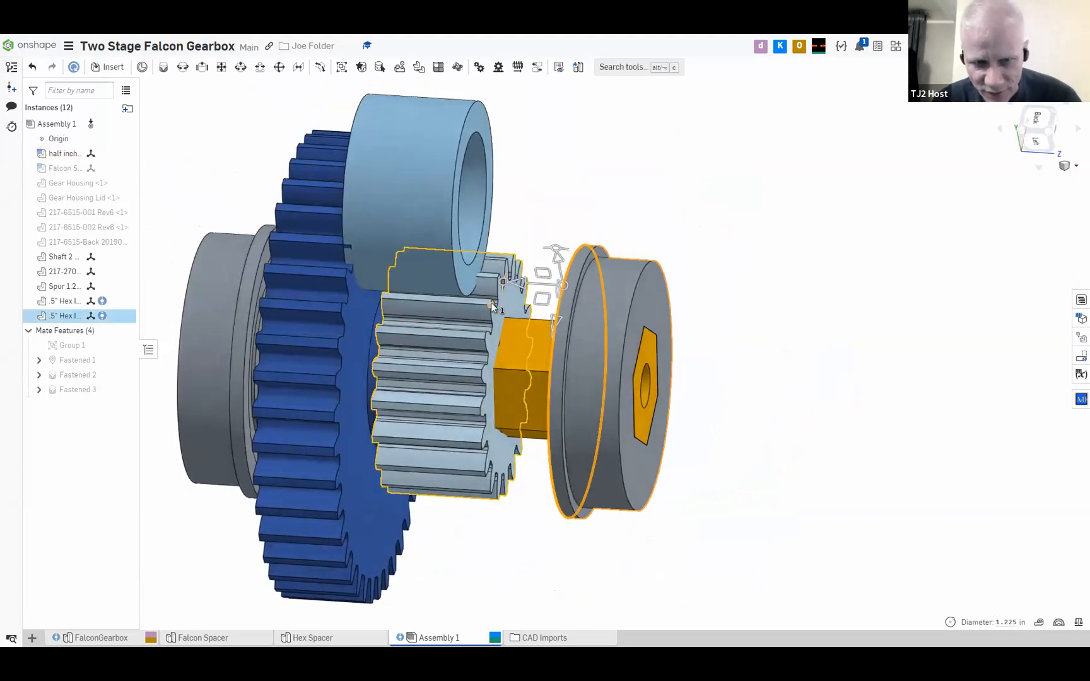
{"action": "left_click", "coordinate": [537, 204]}
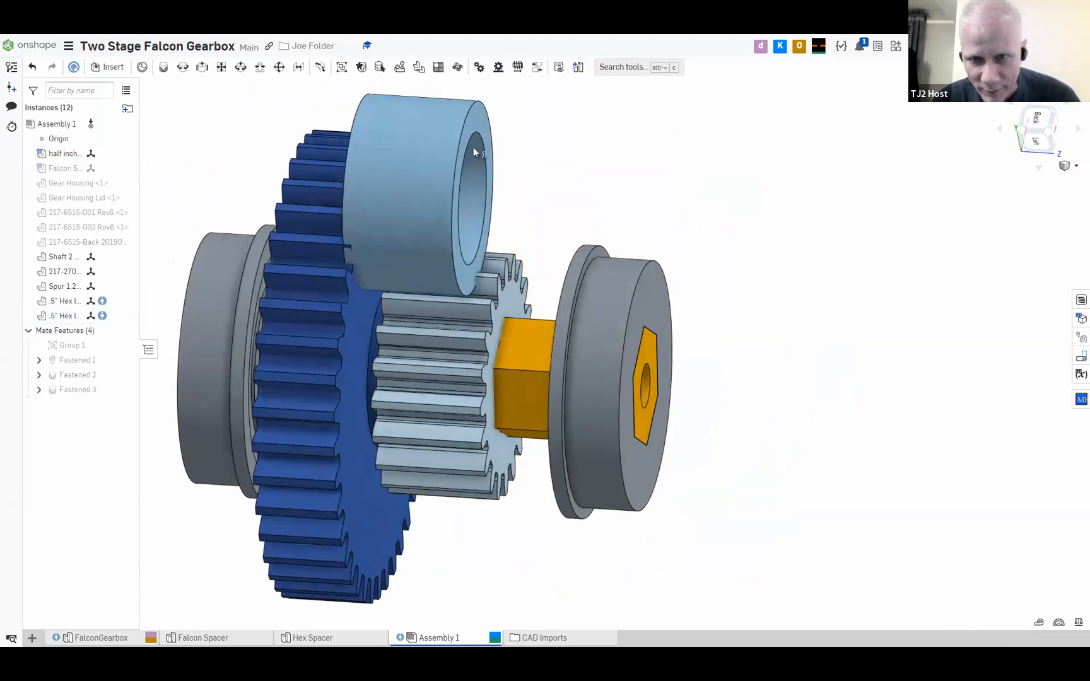
{"action": "left_click", "coordinate": [519, 295]}
{"action": "right_click_drag", "start_coordinate": [550, 209], "coordinate": [527, 300]}
{"action": "left_click", "coordinate": [526, 297]}
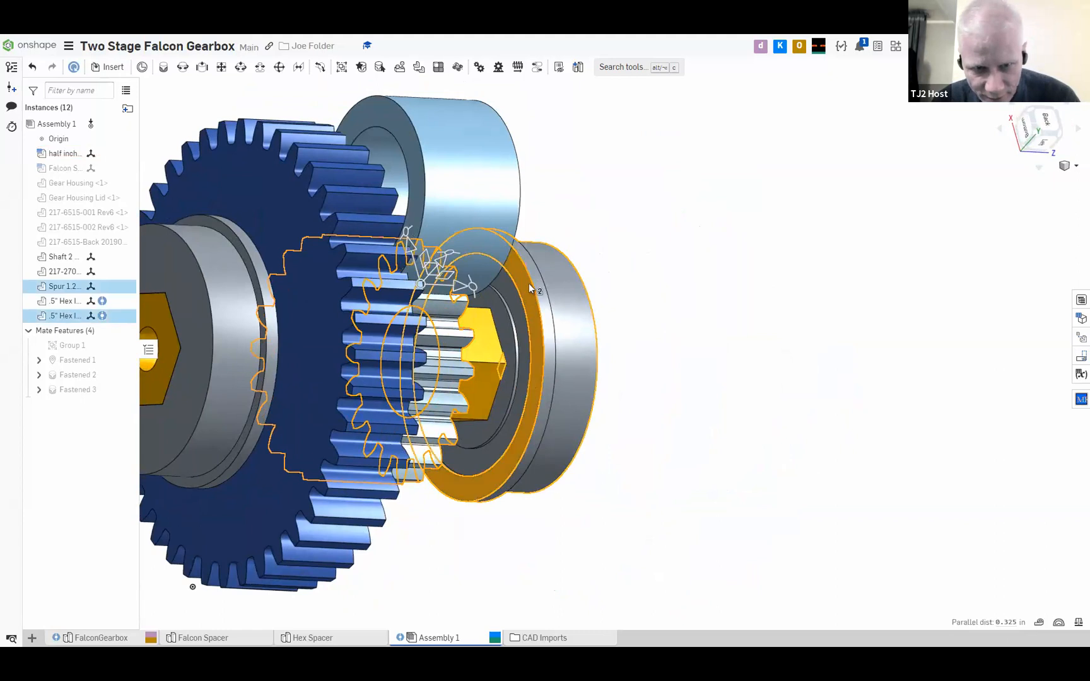
{"action": "right_click_drag", "start_coordinate": [550, 190], "coordinate": [514, 188]}
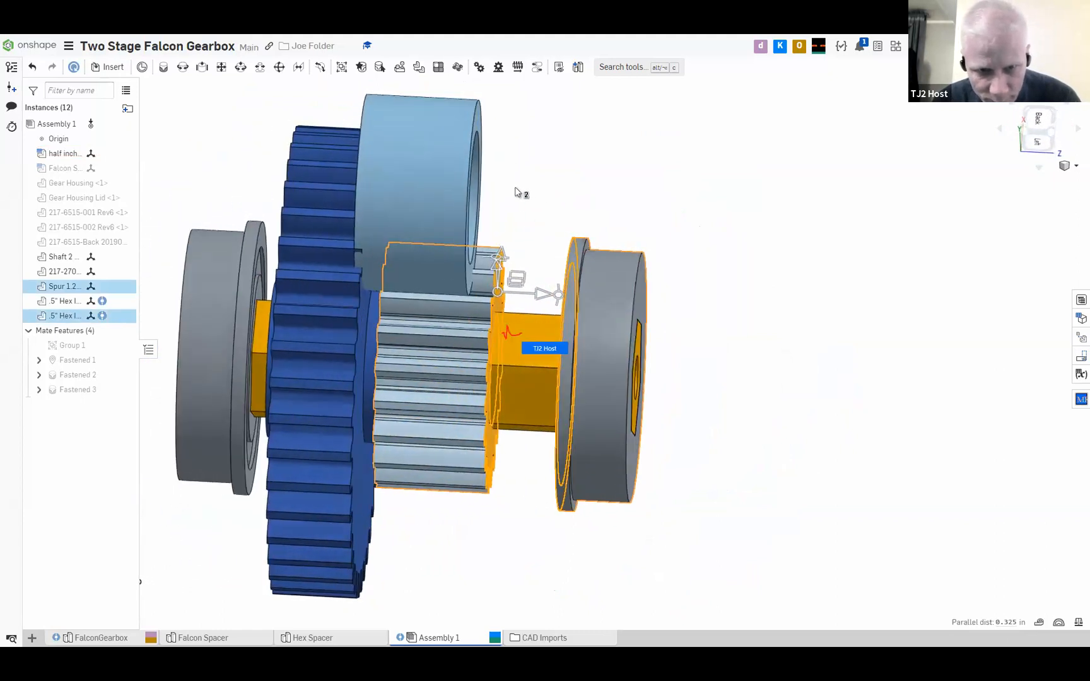
{"action": "mouse_move", "coordinate": [533, 245]}
{"action": "right_mouse_down"}
{"action": "mouse_move", "coordinate": [528, 219]}
{"action": "mouse_move", "coordinate": [516, 219]}
{"action": "mouse_move", "coordinate": [554, 231]}
{"action": "mouse_move", "coordinate": [528, 250]}
{"action": "right_mouse_up"}
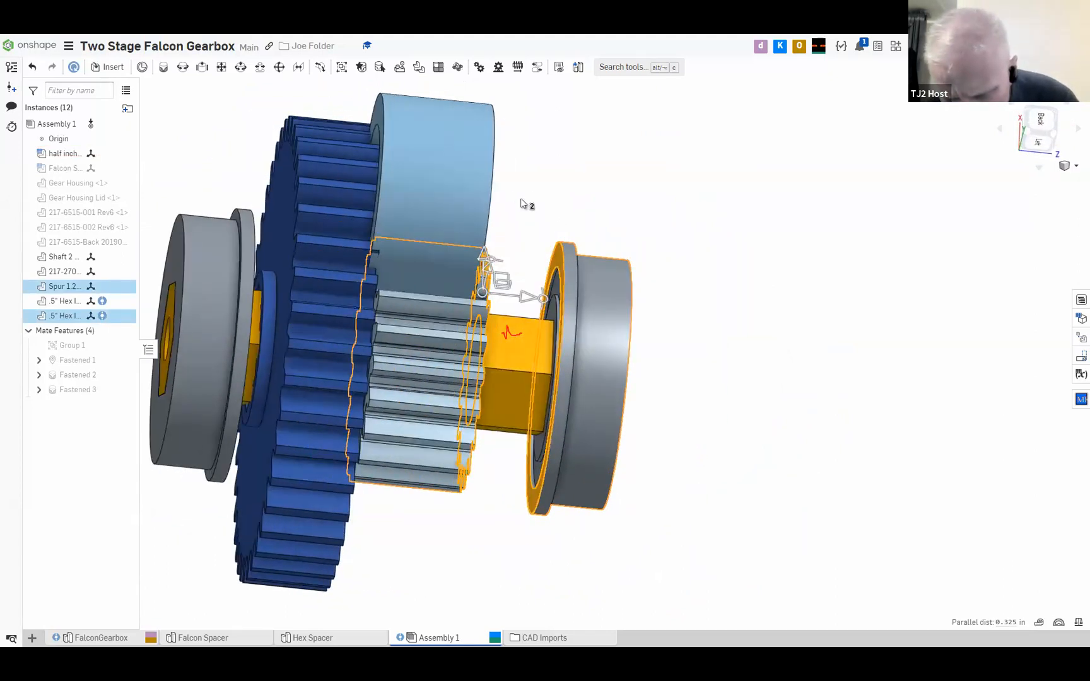
{"action": "right_click_drag", "start_coordinate": [555, 181], "coordinate": [537, 215]}
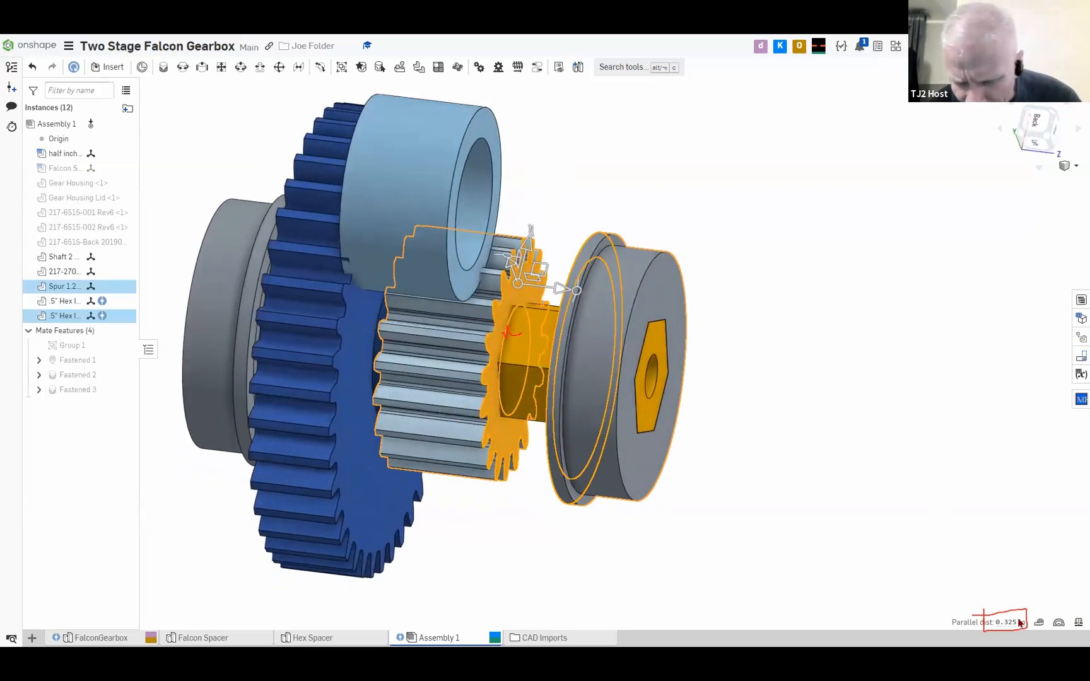
{"action": "mouse_move", "coordinate": [1009, 621]}
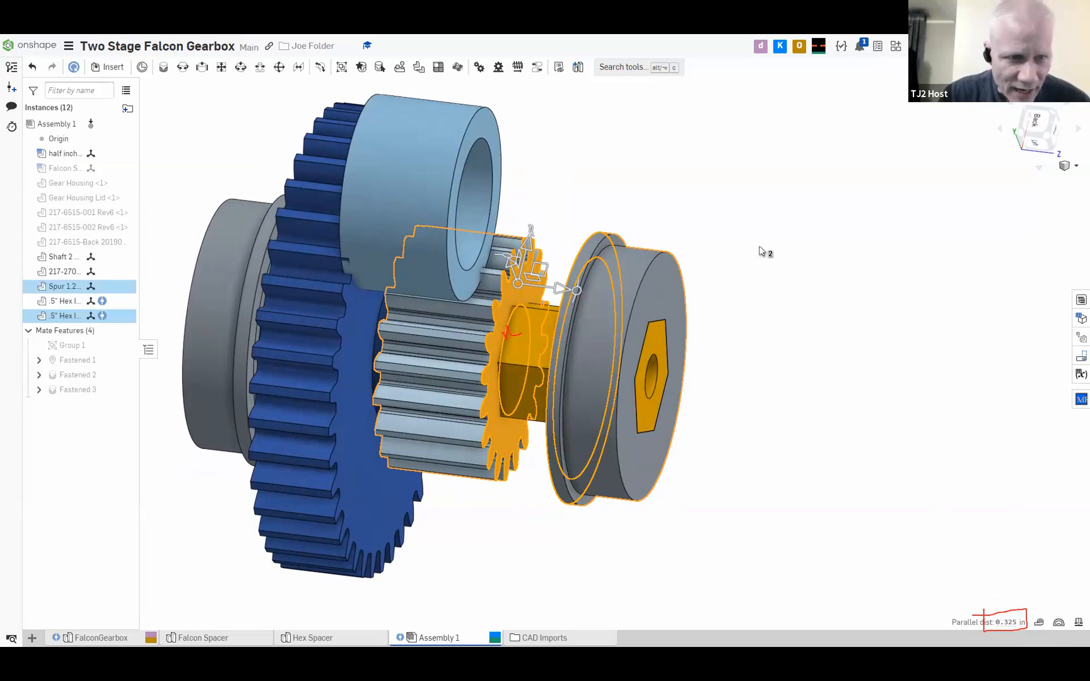
Change the half inch hex spacer's configuration, setting SpacerLen to .305 in
{"action": "right_click", "coordinate": [63, 158]}
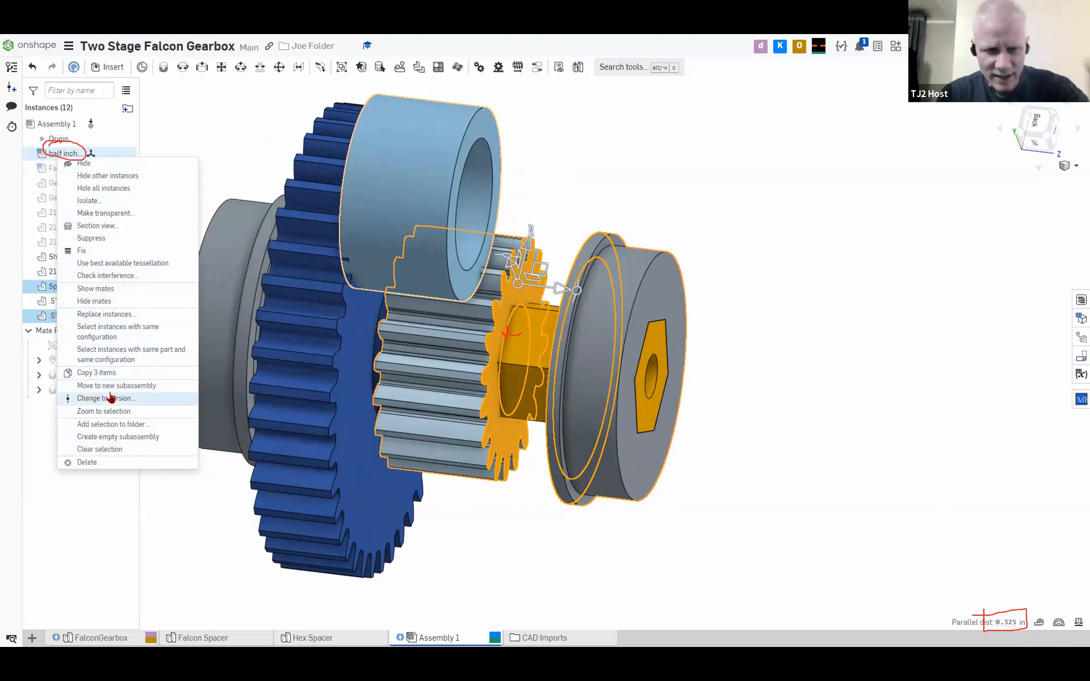
{"action": "left_click", "coordinate": [651, 184]}
{"action": "left_click", "coordinate": [651, 184]}
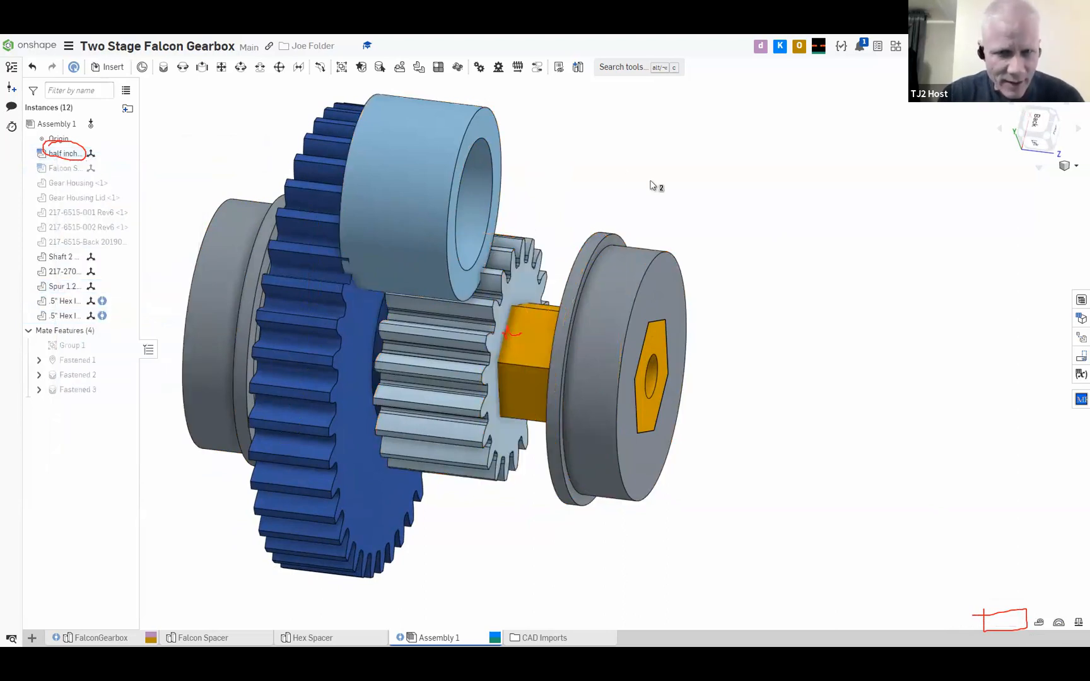
{"action": "right_click", "coordinate": [87, 153]}
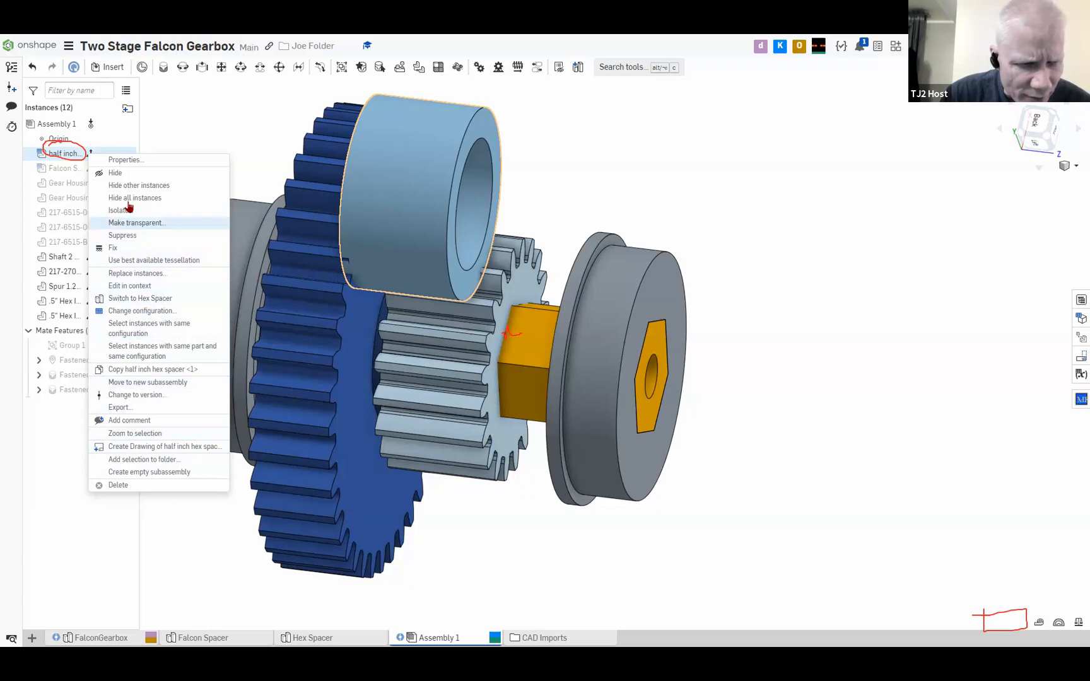
{"action": "left_click", "coordinate": [152, 310]}
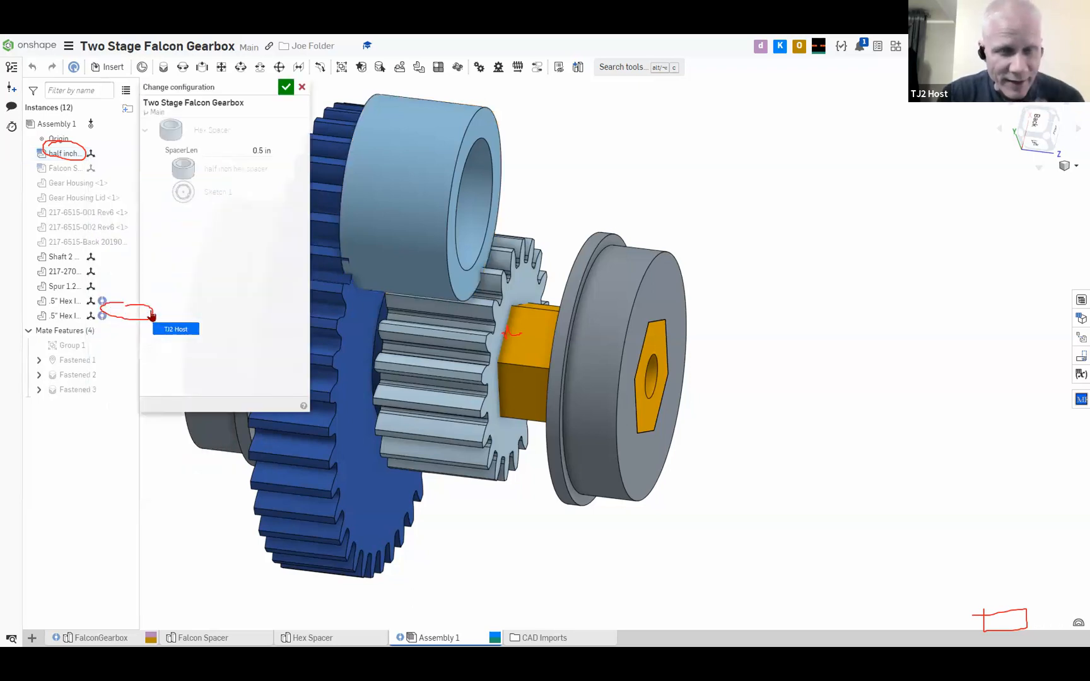
{"action": "left_click", "coordinate": [263, 150]}
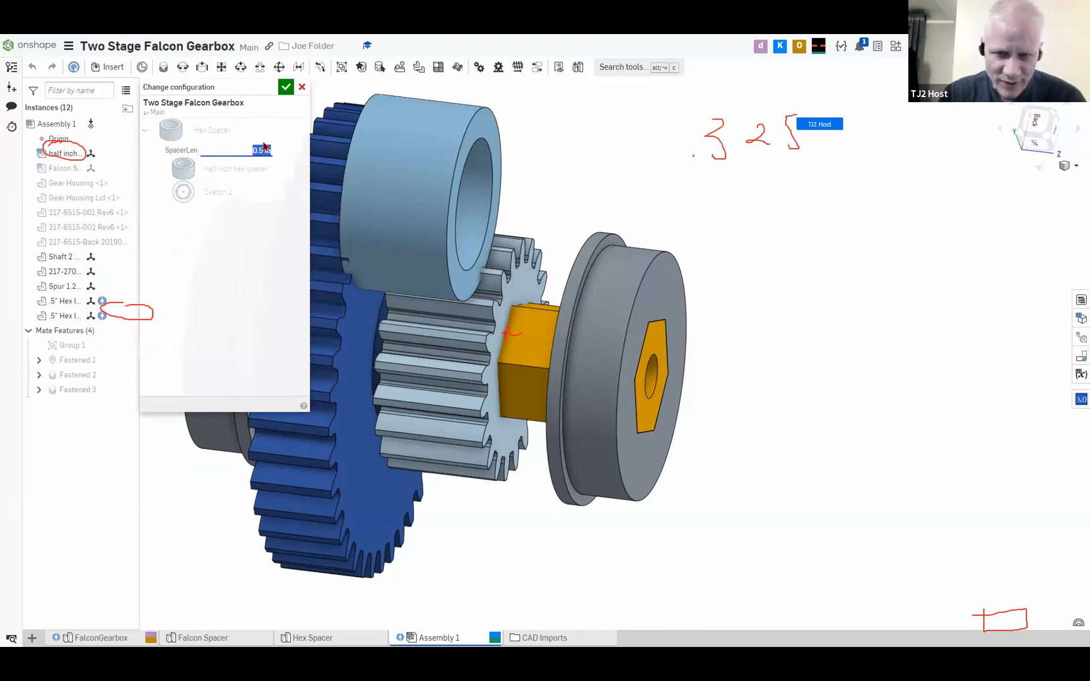
{"action": "type", "text": ".32"}
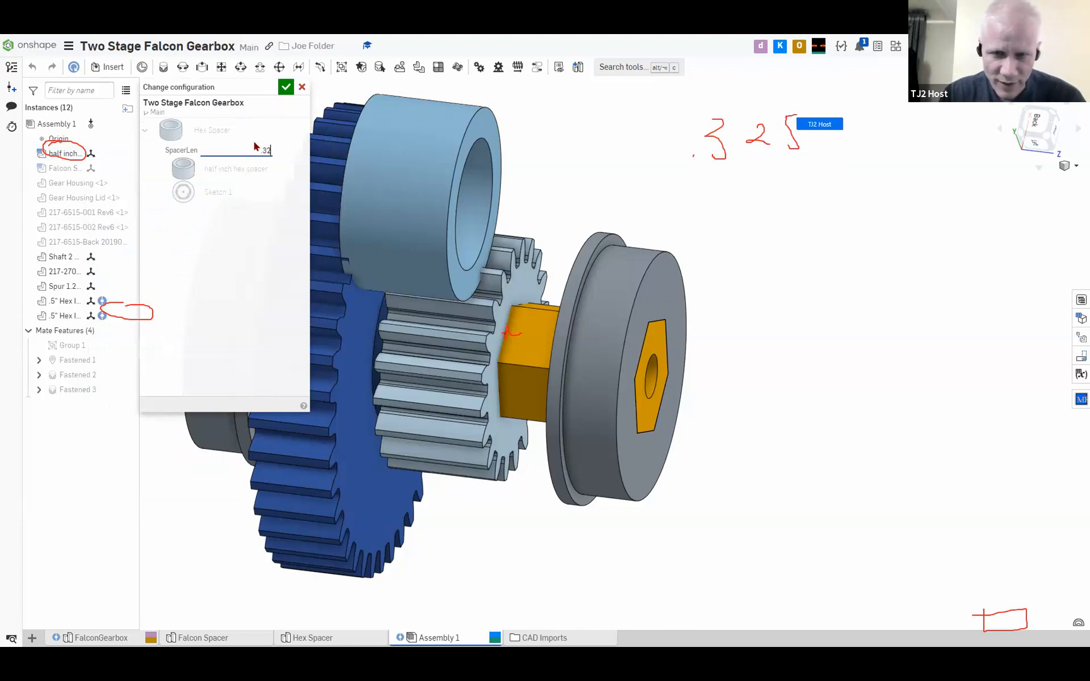
{"action": "type", "text": "5"}
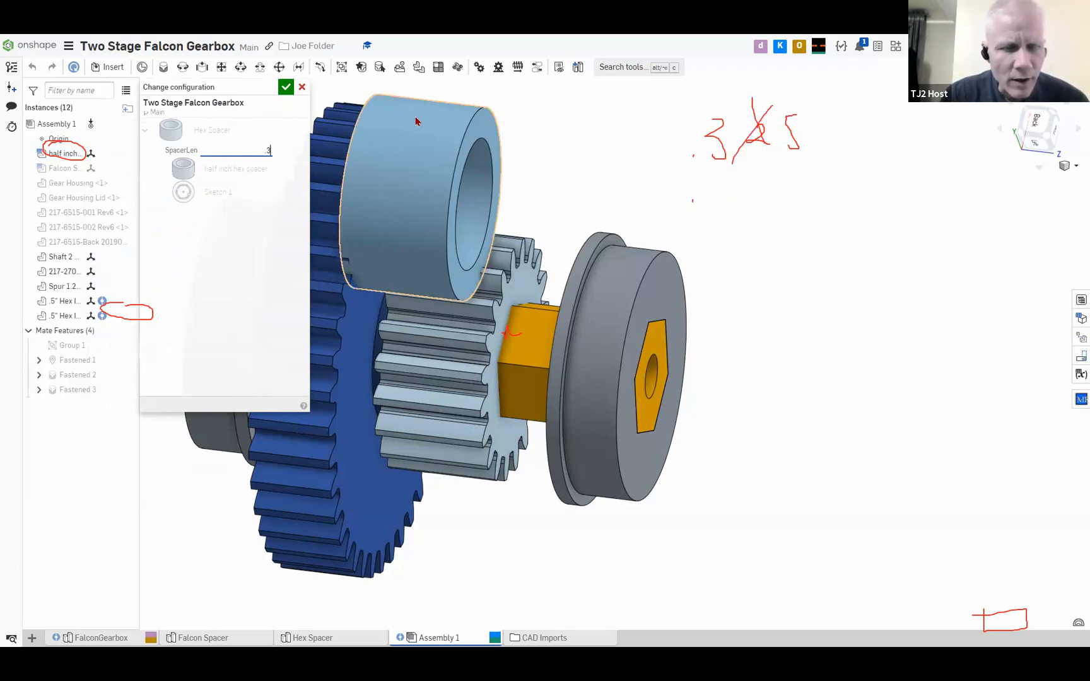
{"action": "left_click", "coordinate": [286, 88]}
Start a Fastened mate pairing the inner flange face of the bearing near the small gear with the hex spacer's end face
{"action": "right_click_drag", "start_coordinate": [413, 155], "coordinate": [433, 154]}
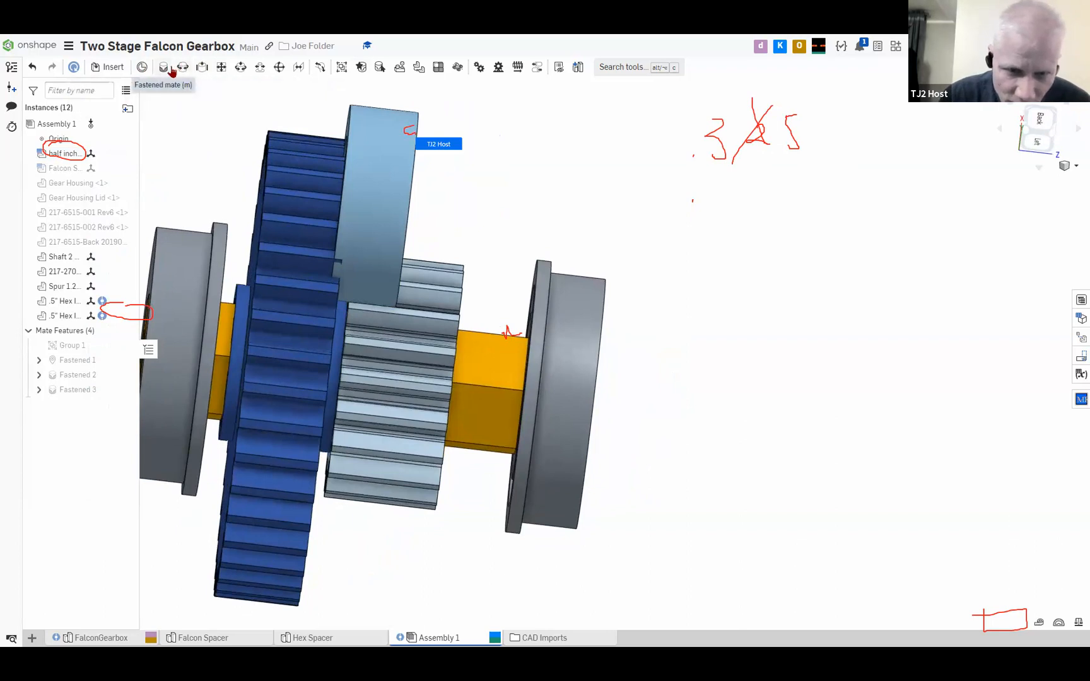
{"action": "left_click", "coordinate": [167, 68]}
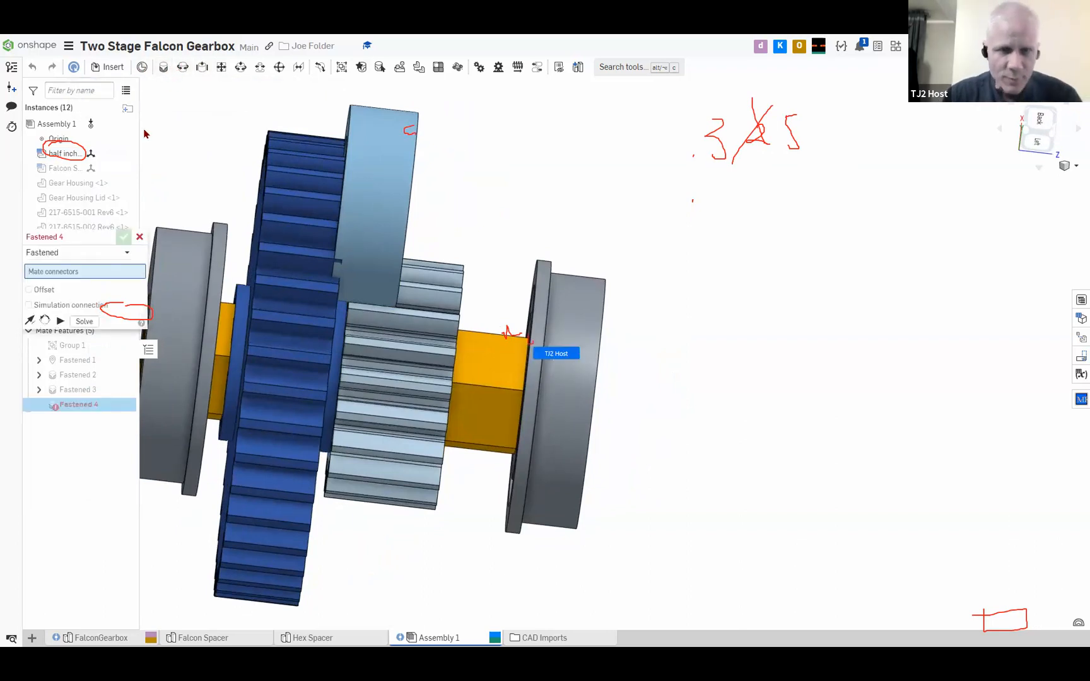
{"action": "right_click_drag", "start_coordinate": [536, 215], "coordinate": [570, 217]}
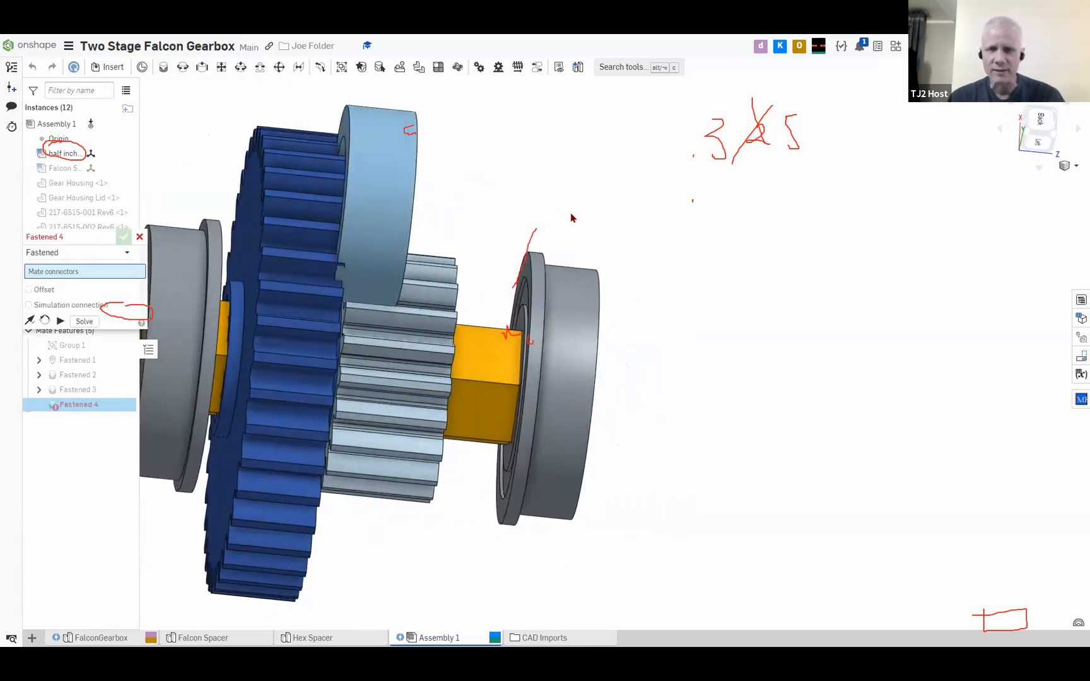
{"action": "left_click", "coordinate": [531, 266]}
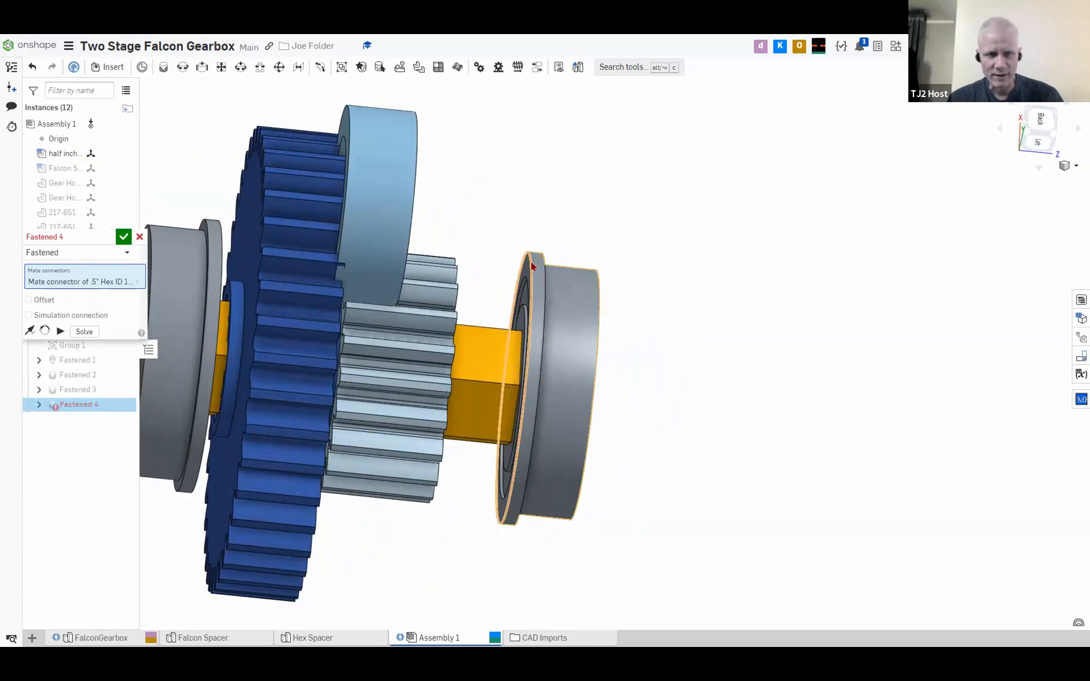
{"action": "right_click_drag", "start_coordinate": [432, 144], "coordinate": [398, 138]}
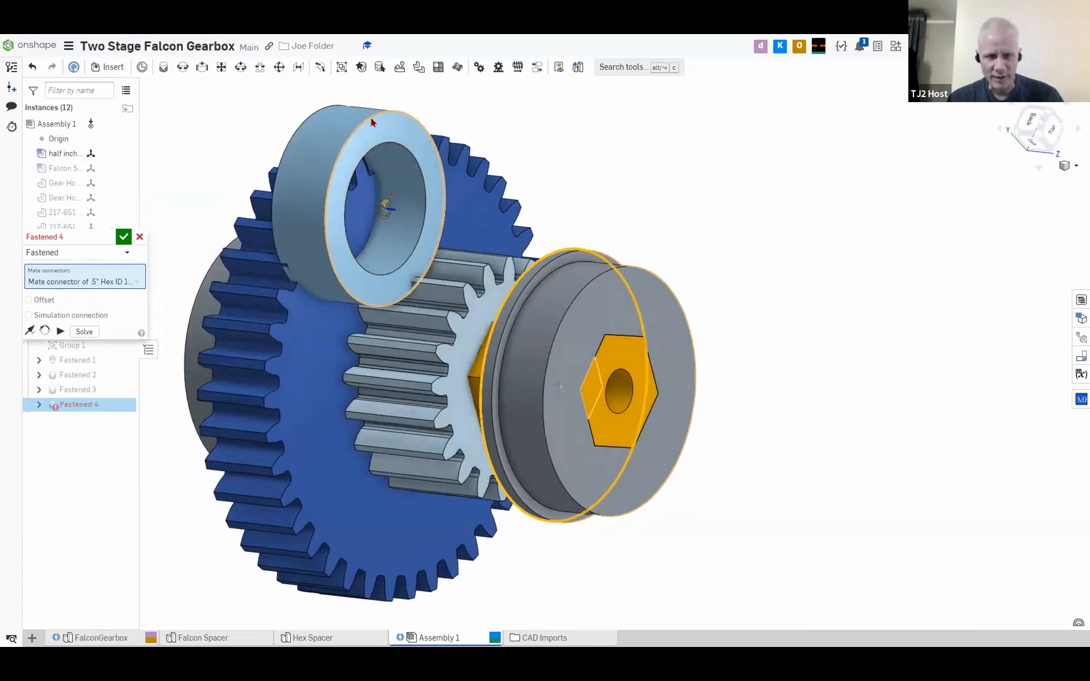
{"action": "left_click", "coordinate": [372, 122]}
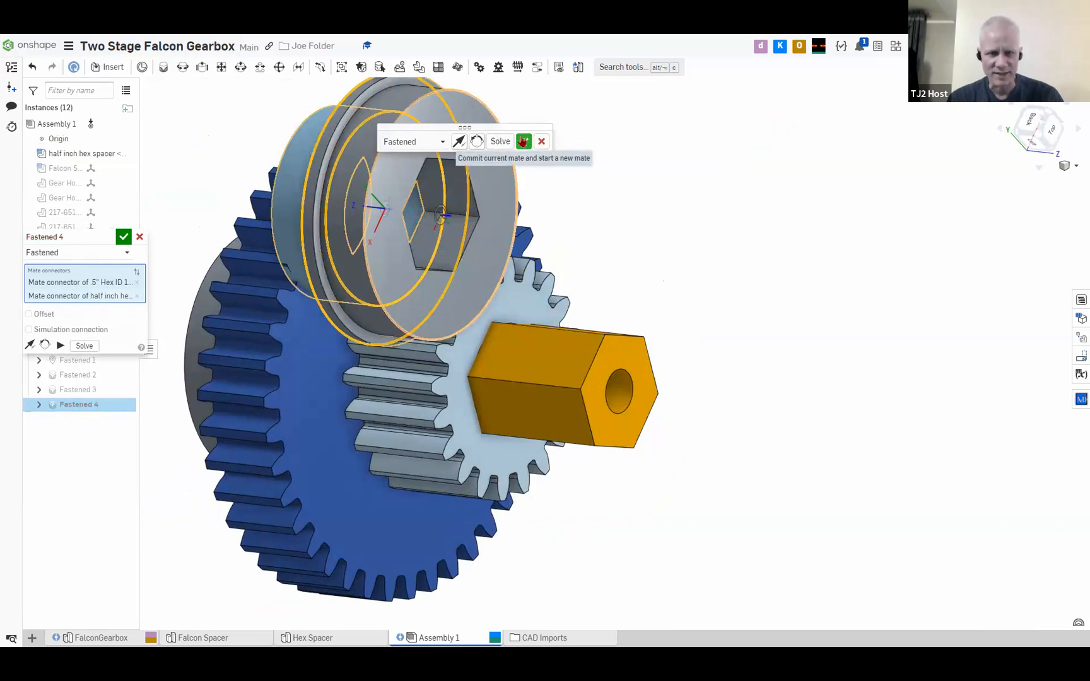
Solve and commit the spacer-to-bearing mate, and end the Fastened command
{"action": "left_click", "coordinate": [502, 141]}
{"action": "left_click", "coordinate": [505, 143]}
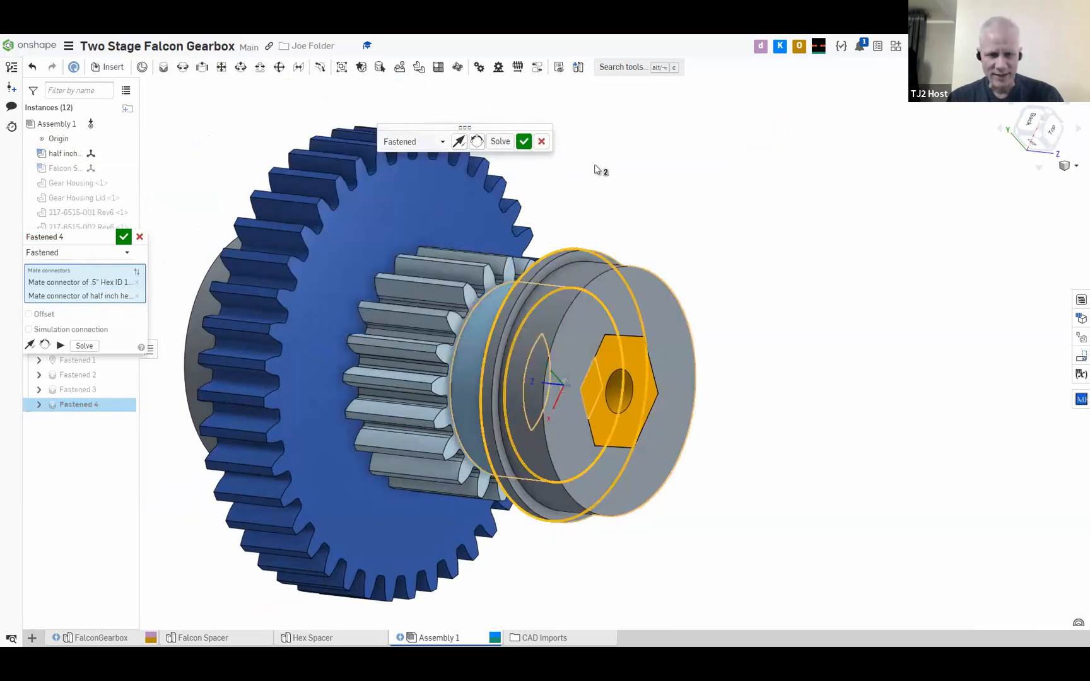
{"action": "right_click_drag", "start_coordinate": [642, 172], "coordinate": [571, 361]}
{"action": "right_click_drag", "start_coordinate": [605, 313], "coordinate": [640, 215]}
{"action": "left_click", "coordinate": [524, 142]}
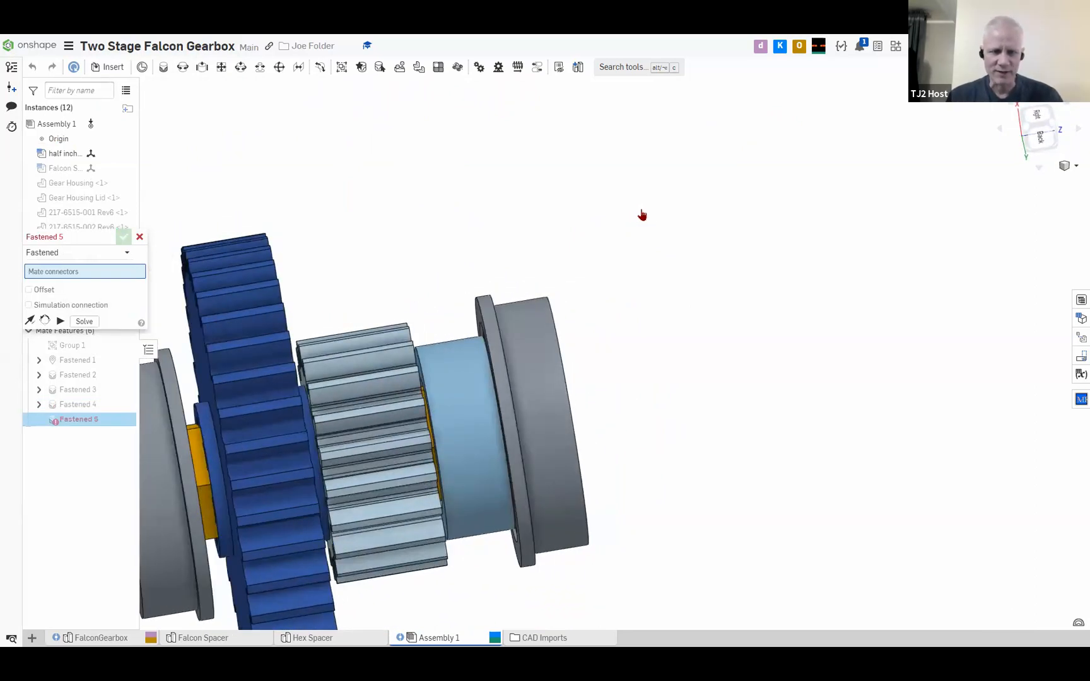
{"action": "middle_click_drag", "start_coordinate": [258, 383], "coordinate": [440, 311]}
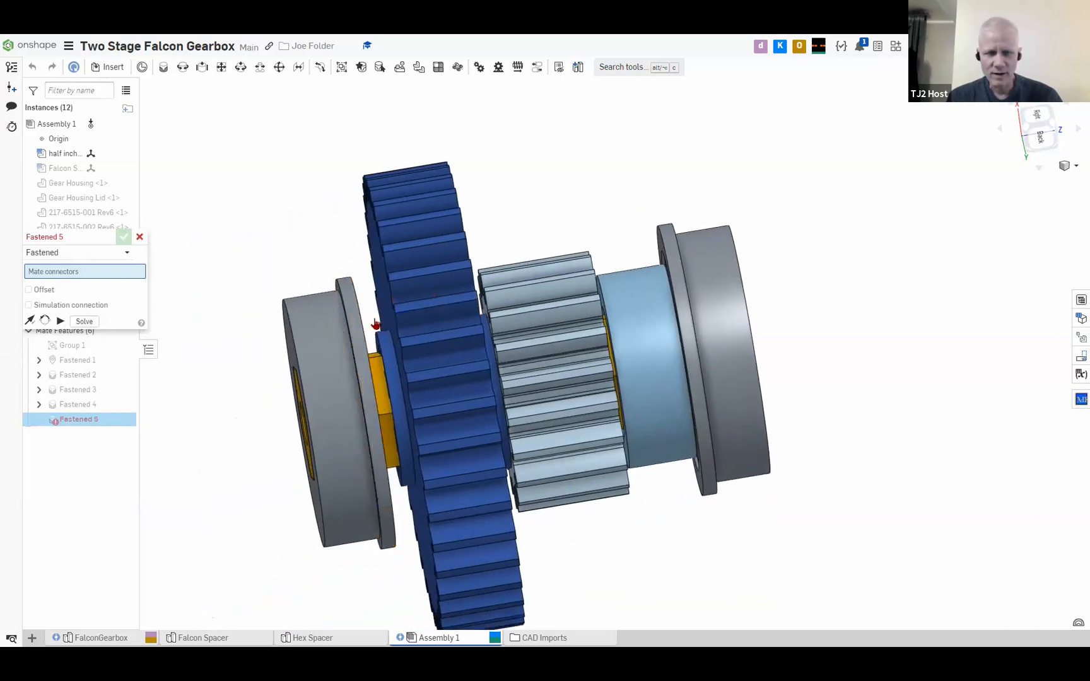
{"action": "left_click", "coordinate": [138, 237]}
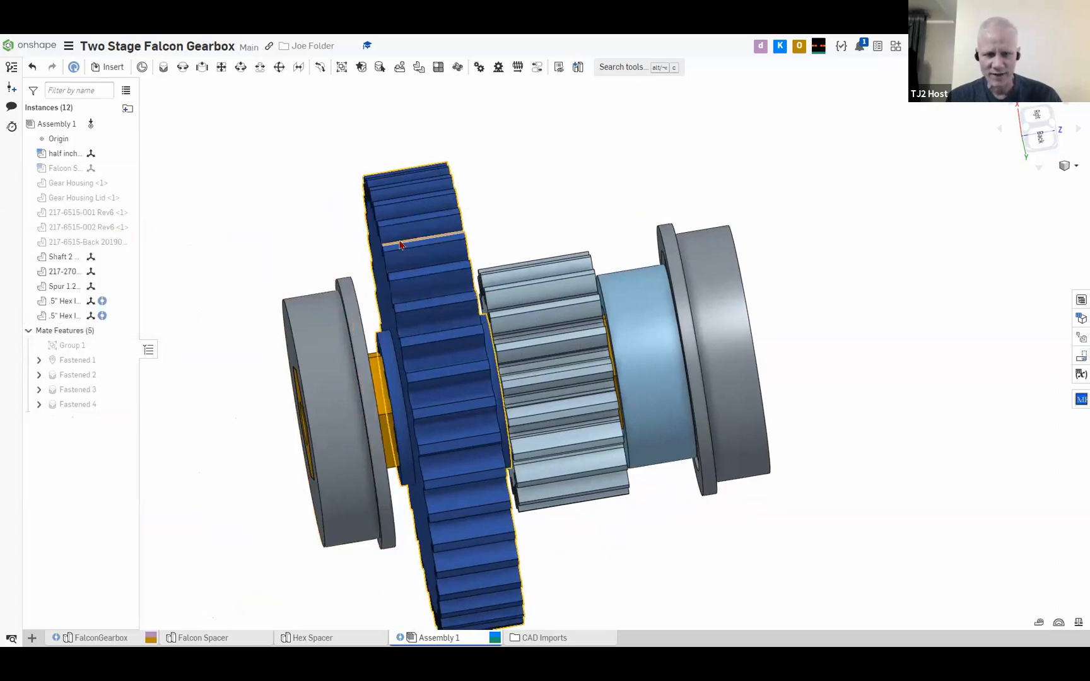
Create a section view along the shaft axis, using the cylindrical face of the hex bearing beside the large gear as reference
{"action": "right_click_drag", "start_coordinate": [294, 267], "coordinate": [389, 276]}
{"action": "left_click", "coordinate": [400, 287]}
{"action": "right_click_drag", "start_coordinate": [286, 221], "coordinate": [353, 353]}
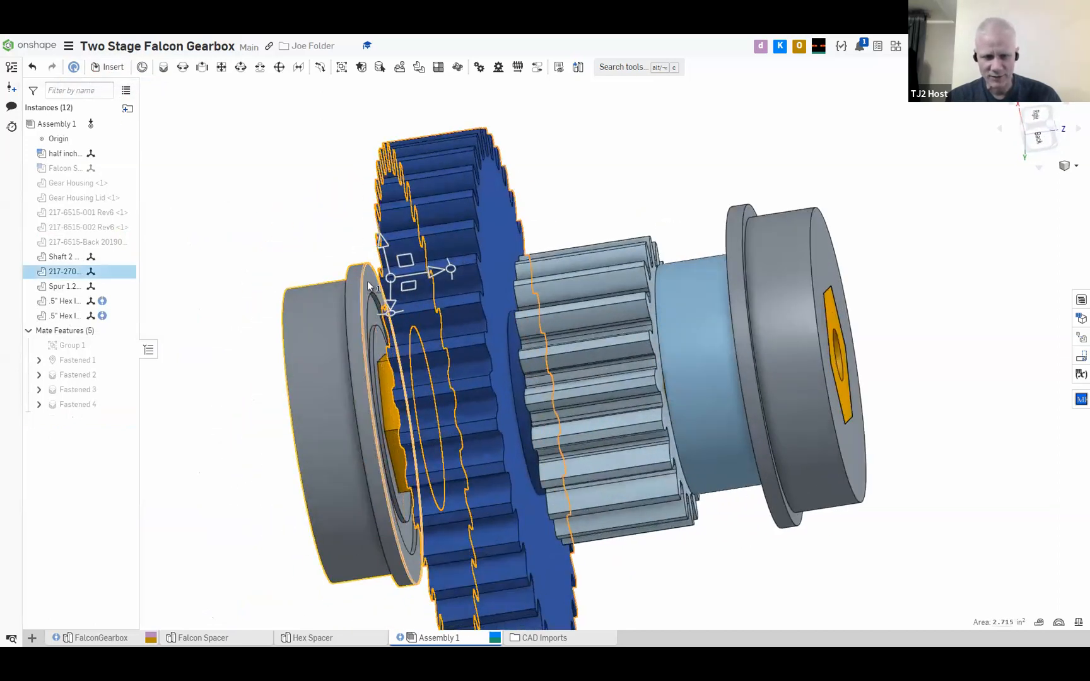
{"action": "left_click", "coordinate": [271, 188]}
{"action": "mouse_move", "coordinate": [271, 188]}
{"action": "right_mouse_down"}
{"action": "mouse_move", "coordinate": [301, 182]}
{"action": "mouse_move", "coordinate": [290, 183]}
{"action": "right_mouse_up"}
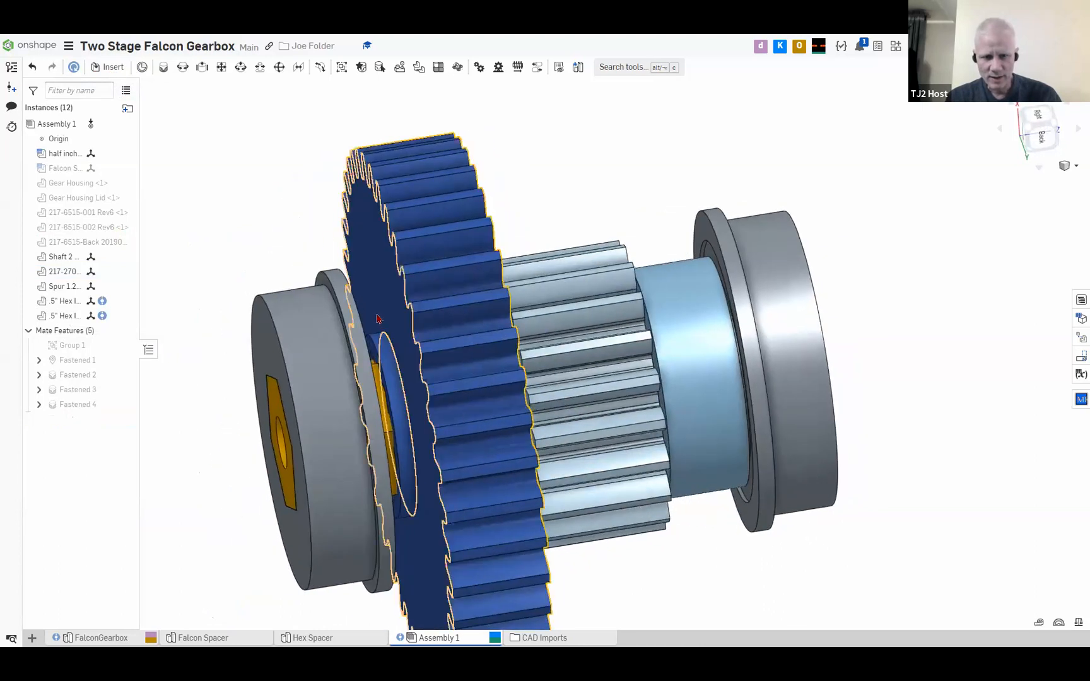
{"action": "right_click_drag", "start_coordinate": [327, 284], "coordinate": [349, 294]}
{"action": "scroll", "coordinate": [369, 272], "scroll_direction": "up", "scroll_amount": 3}
{"action": "scroll", "coordinate": [301, 307], "scroll_direction": "down", "scroll_amount": 5}
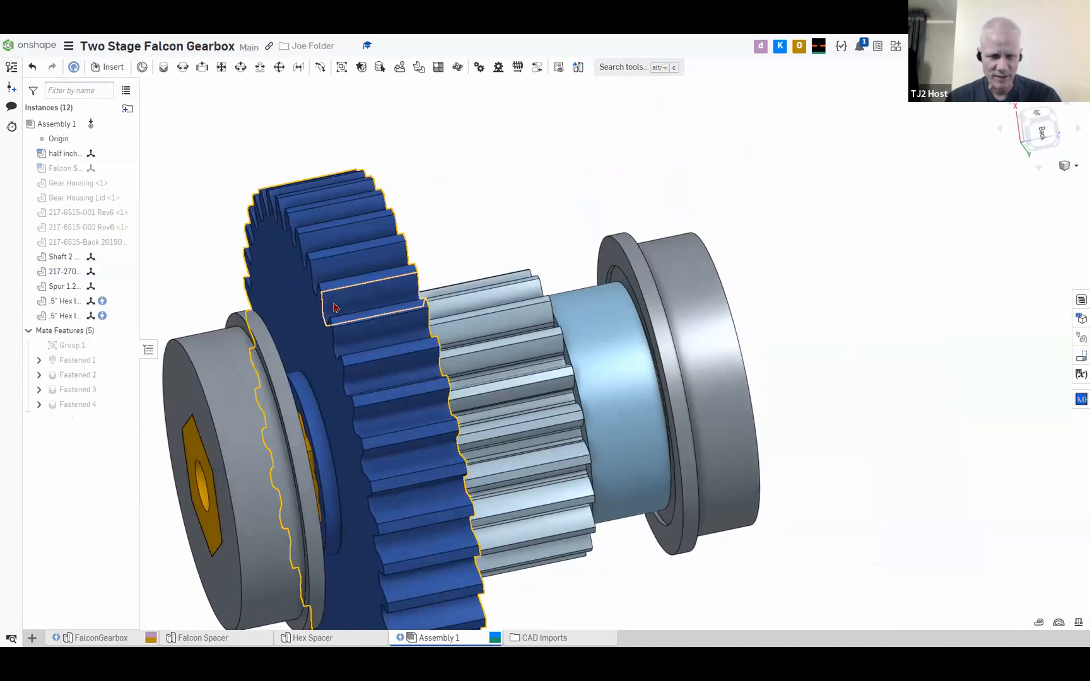
{"action": "key", "text": "shift+x"}
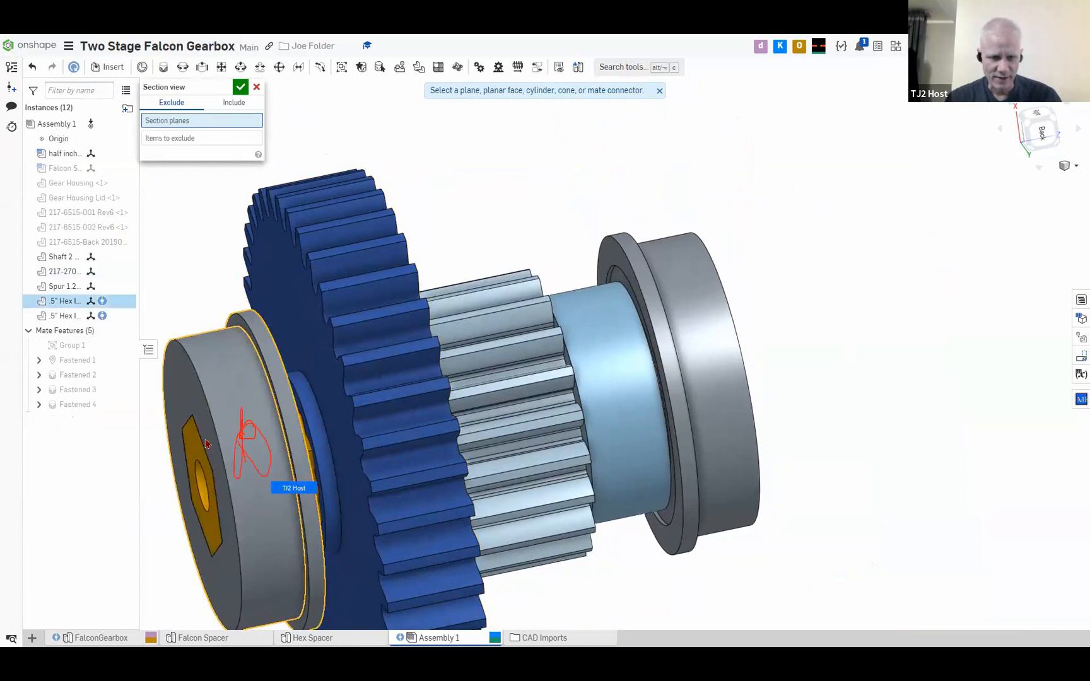
{"action": "left_click", "coordinate": [248, 435]}
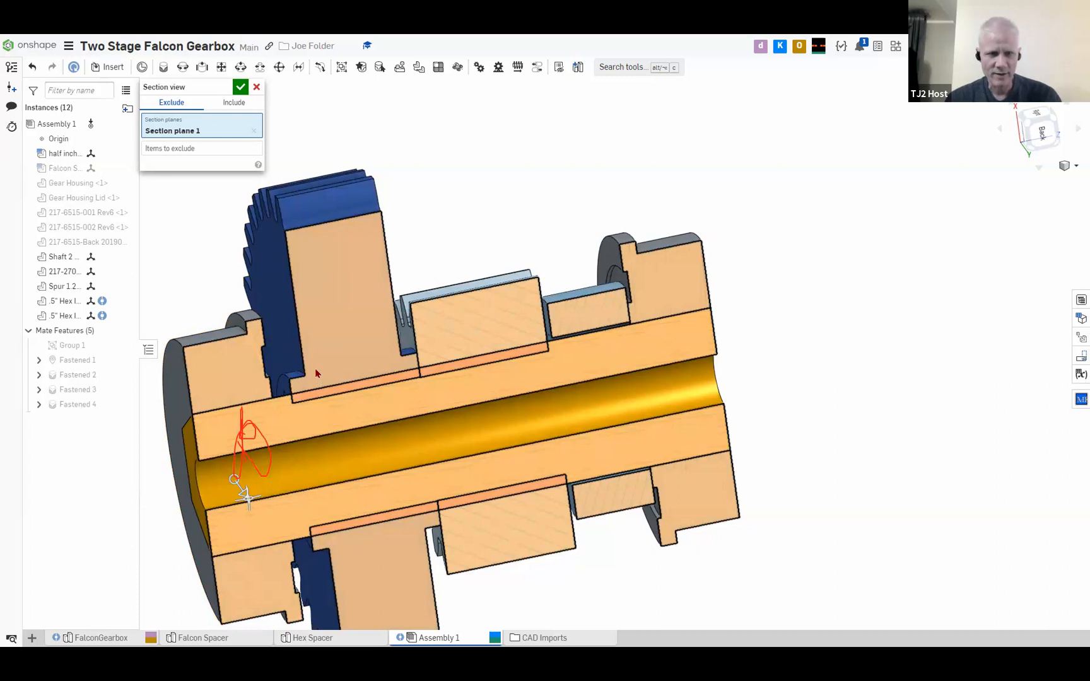
{"action": "left_click", "coordinate": [240, 87]}
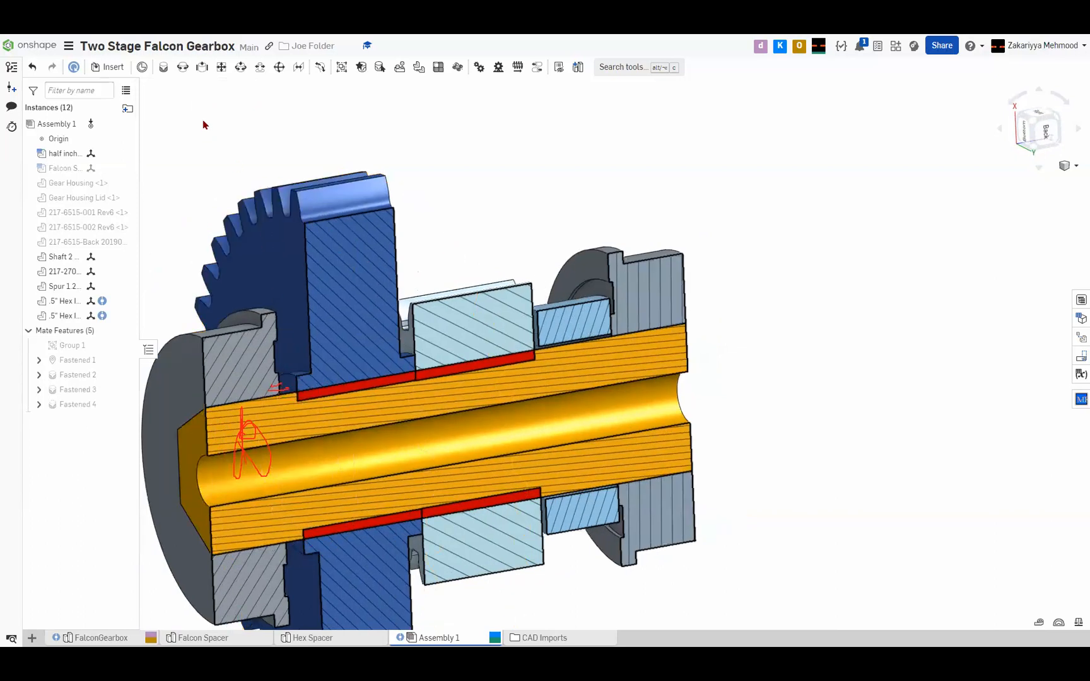
Measure the parallel distance between the large gear's hub face and the facing inner face of the adjacent hex bearing
{"action": "scroll", "coordinate": [316, 414], "scroll_direction": "up", "scroll_amount": 5}
{"action": "scroll", "coordinate": [274, 351], "scroll_direction": "up", "scroll_amount": 3}
{"action": "right_click_drag", "start_coordinate": [343, 319], "coordinate": [351, 320]}
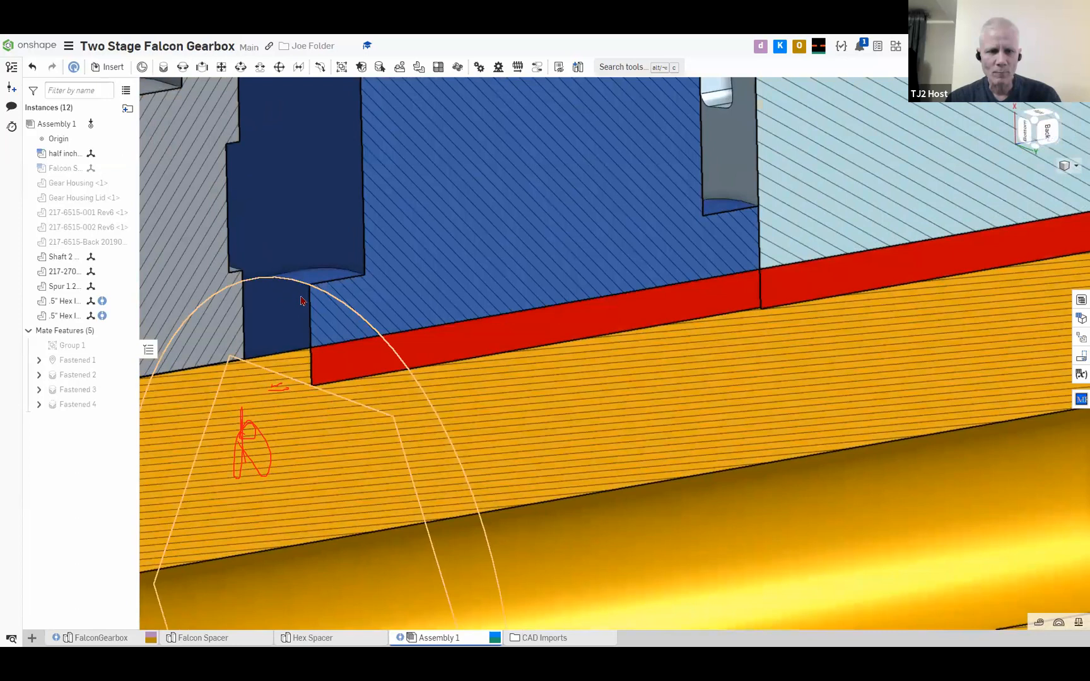
{"action": "left_click", "coordinate": [296, 300]}
{"action": "right_click_drag", "start_coordinate": [341, 295], "coordinate": [284, 297]}
{"action": "key", "text": "n"}
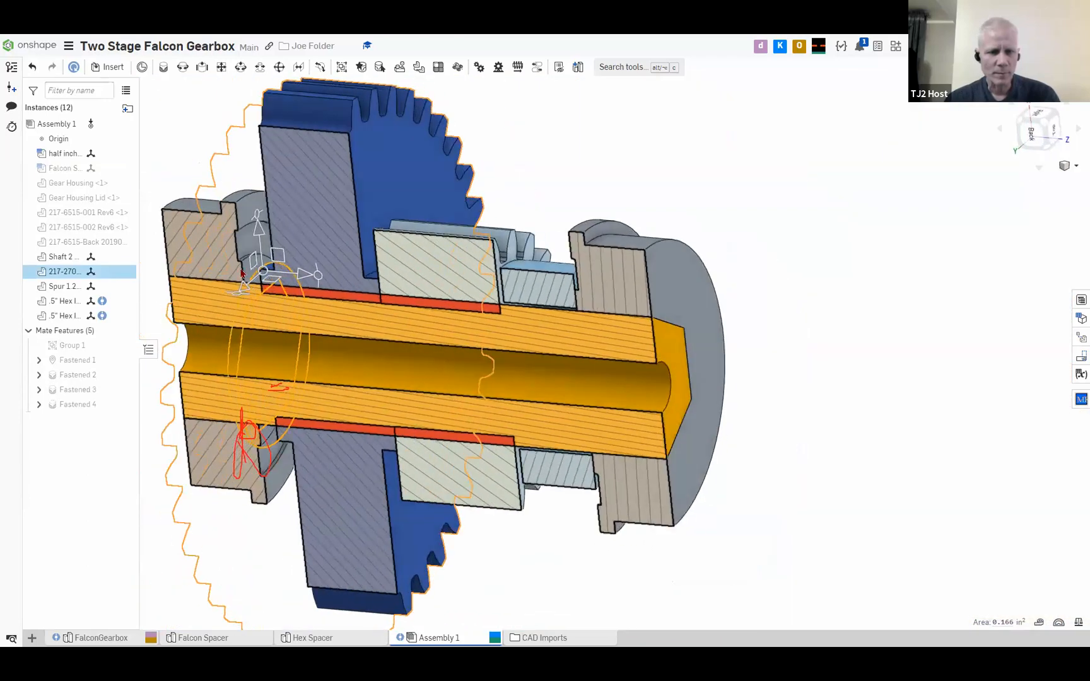
{"action": "scroll", "coordinate": [278, 294], "scroll_direction": "up", "scroll_amount": 5}
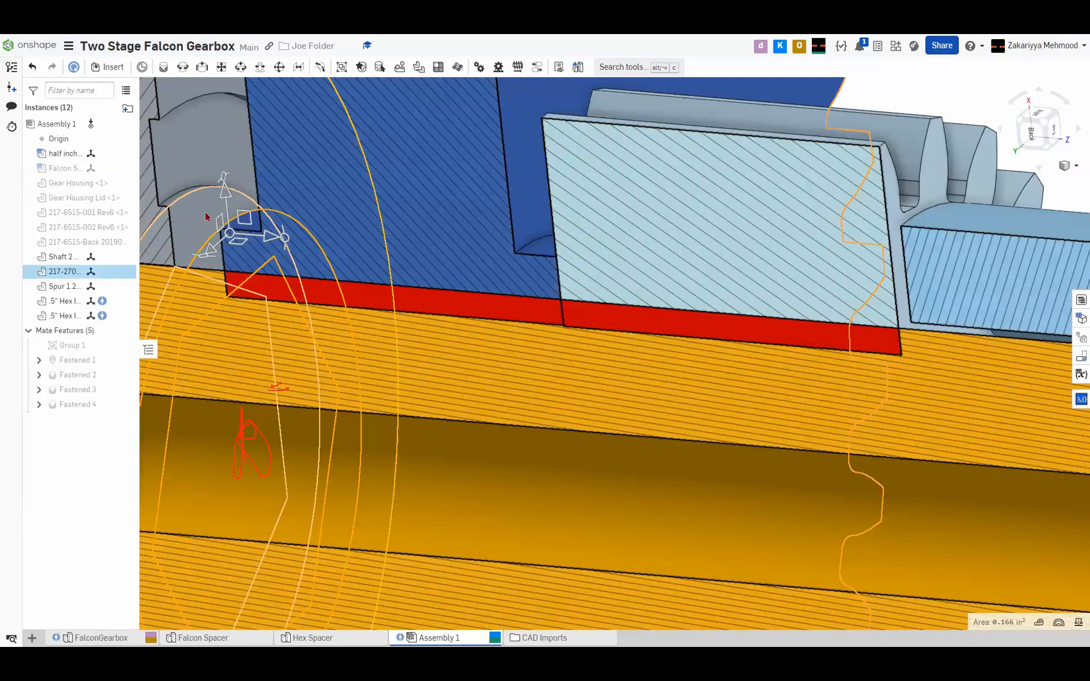
{"action": "left_click", "coordinate": [192, 213]}
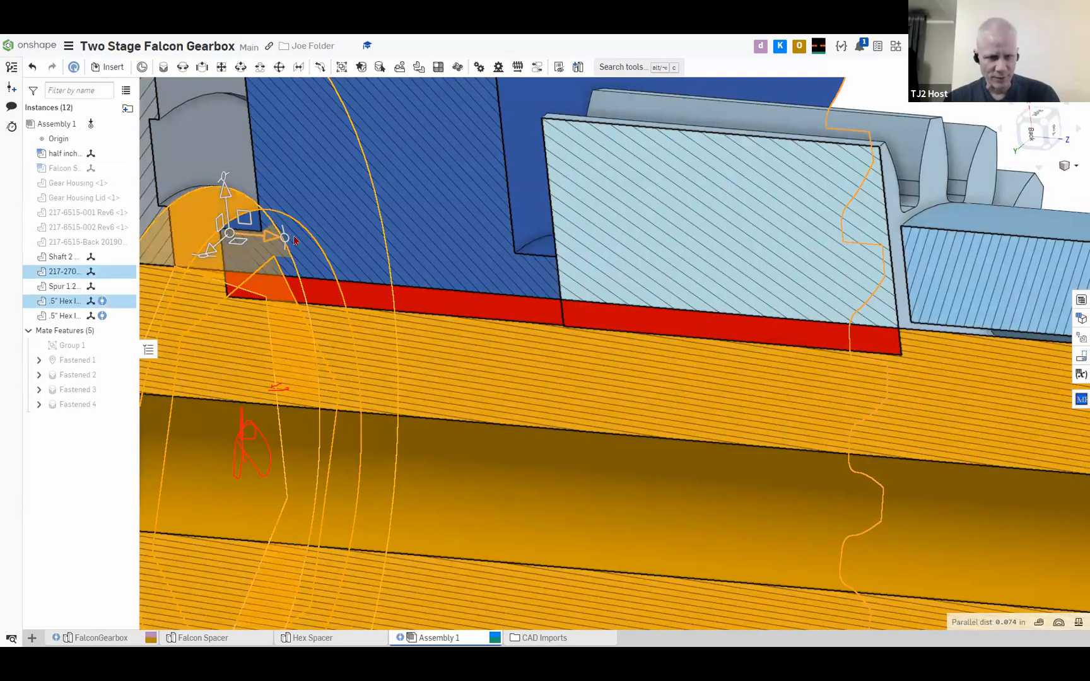
{"action": "scroll", "coordinate": [442, 275], "scroll_direction": "down", "scroll_amount": 6}
{"action": "right_click_drag", "start_coordinate": [442, 276], "coordinate": [451, 283]}
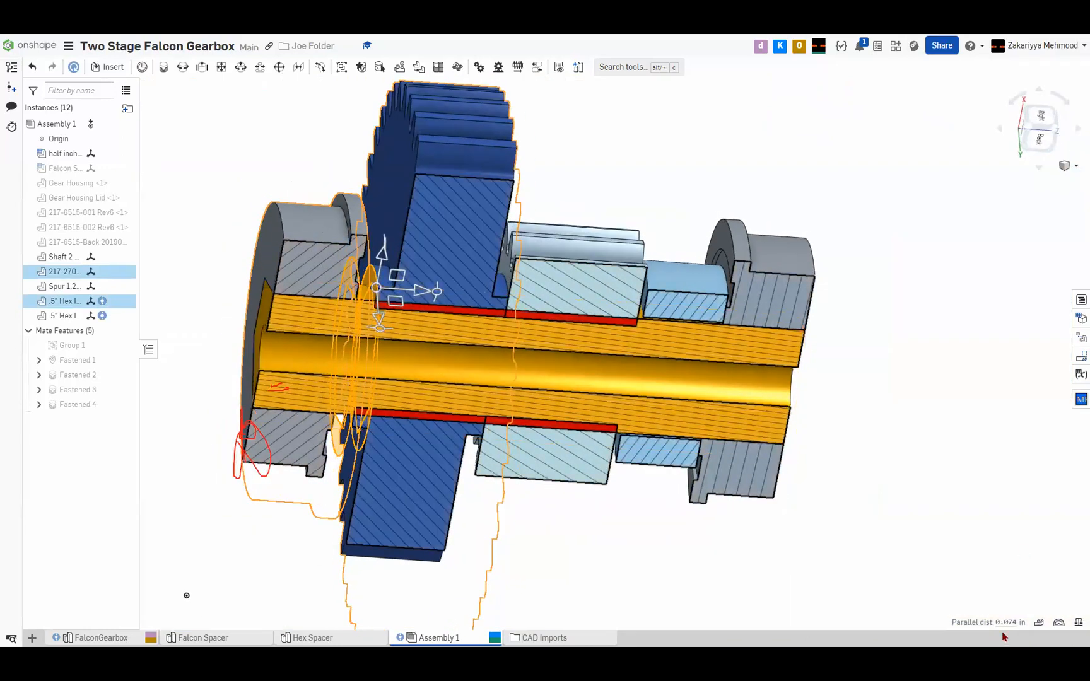
{"action": "mouse_move", "coordinate": [1011, 627]}
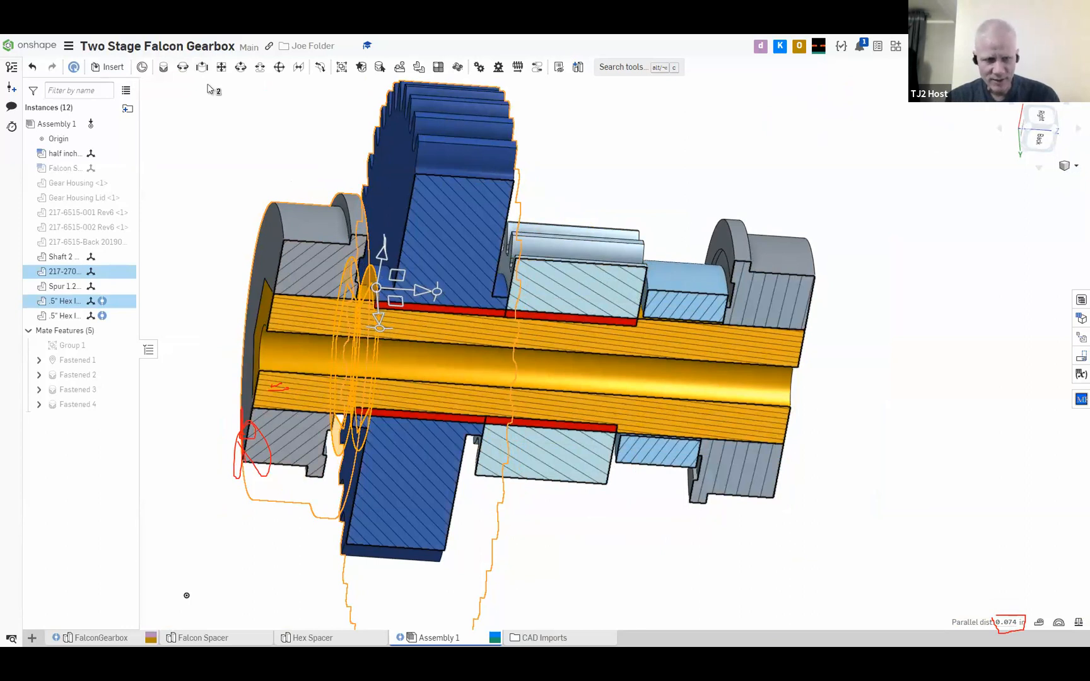
Insert another half inch hex spacer from the Hex Spacer Part Studio into the assembly
{"action": "left_click", "coordinate": [110, 67]}
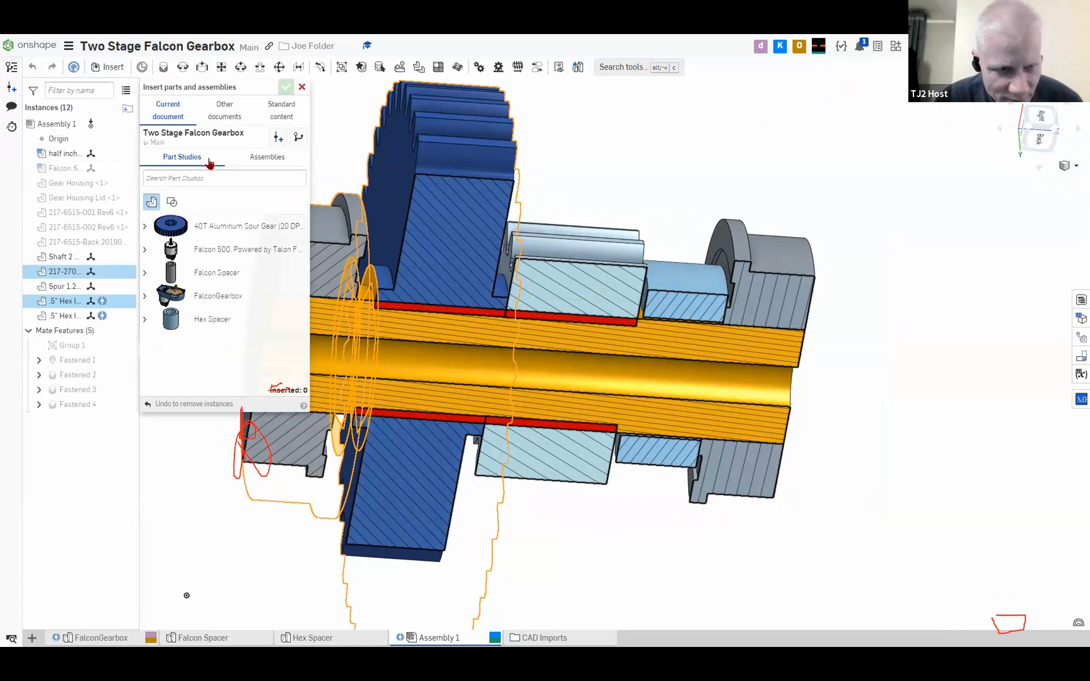
{"action": "left_click", "coordinate": [247, 321]}
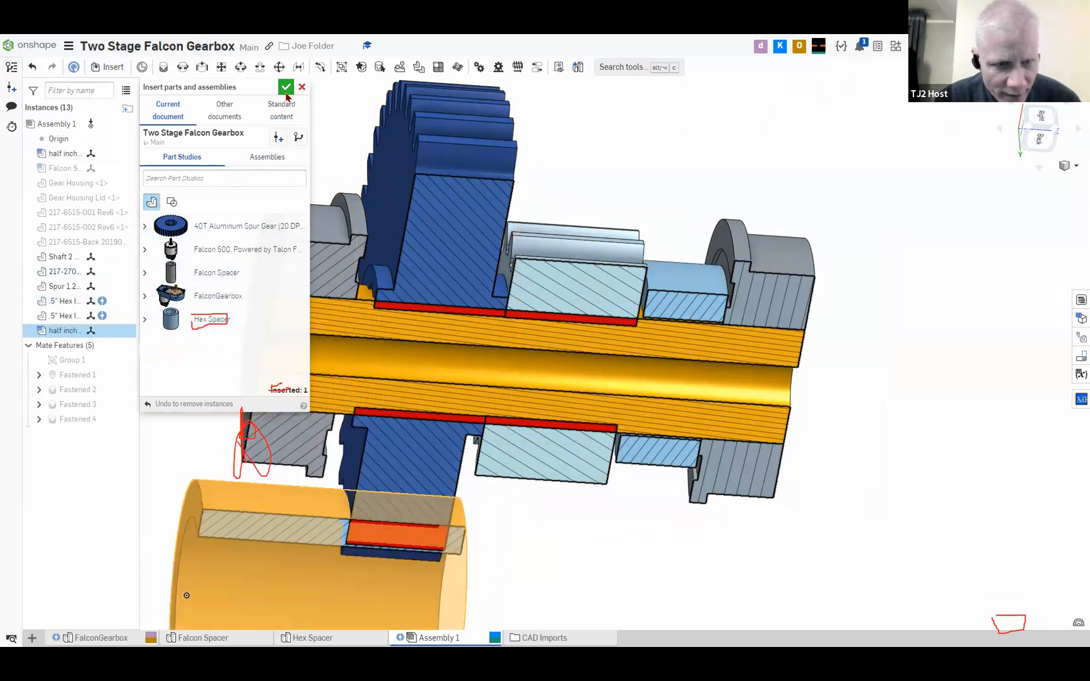
{"action": "left_click", "coordinate": [287, 91]}
{"action": "scroll", "coordinate": [375, 447], "scroll_direction": "down", "scroll_amount": 2}
{"action": "mouse_move", "coordinate": [424, 450]}
{"action": "right_mouse_down"}
{"action": "mouse_move", "coordinate": [481, 432]}
{"action": "mouse_move", "coordinate": [508, 445]}
{"action": "mouse_move", "coordinate": [424, 446]}
{"action": "right_mouse_up"}
{"action": "scroll", "coordinate": [360, 514], "scroll_direction": "down", "scroll_amount": 1}
{"action": "scroll", "coordinate": [415, 387], "scroll_direction": "up", "scroll_amount": 5}
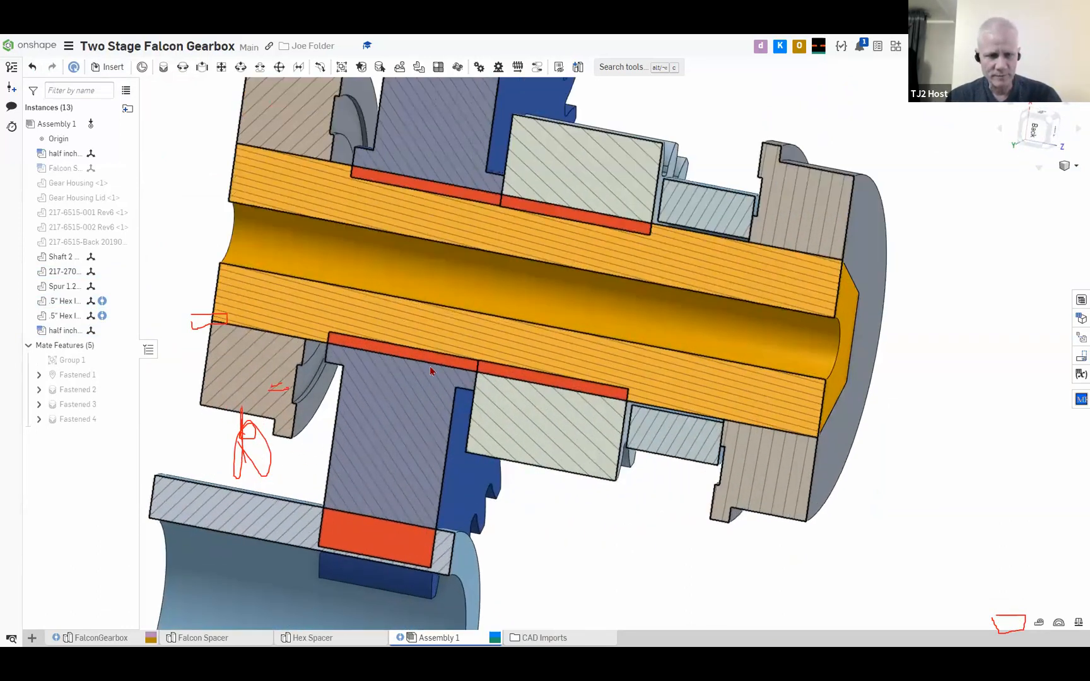
Change the newly inserted hex spacer's configuration, setting SpacerLen to .074 in
{"action": "left_click", "coordinate": [396, 411]}
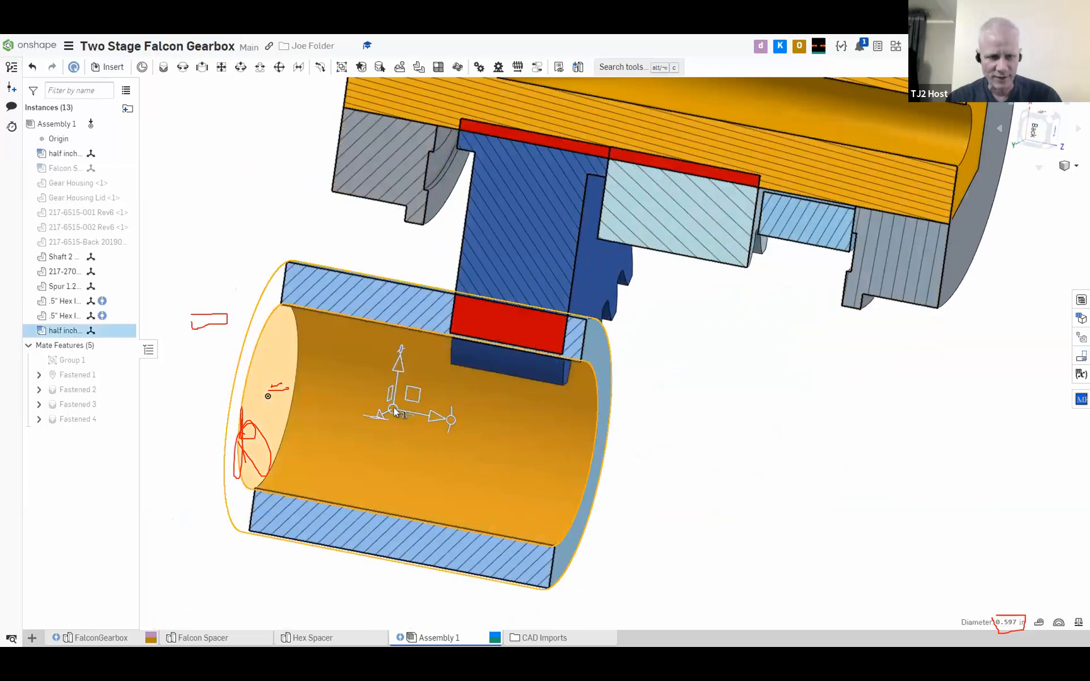
{"action": "right_click", "coordinate": [396, 411]}
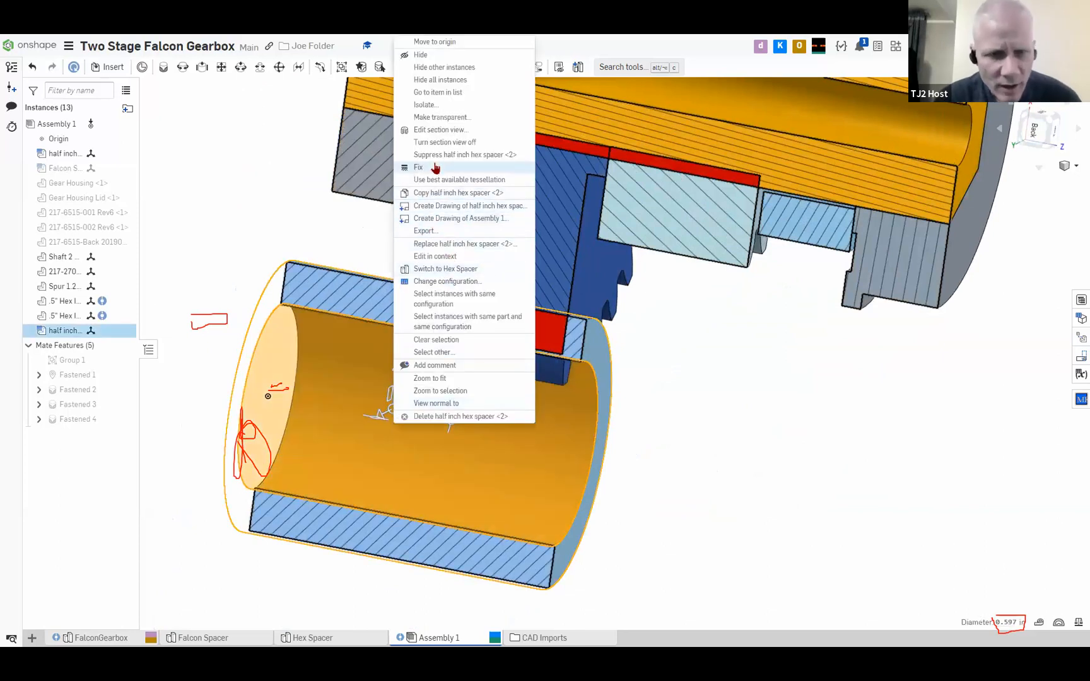
{"action": "left_click", "coordinate": [460, 281]}
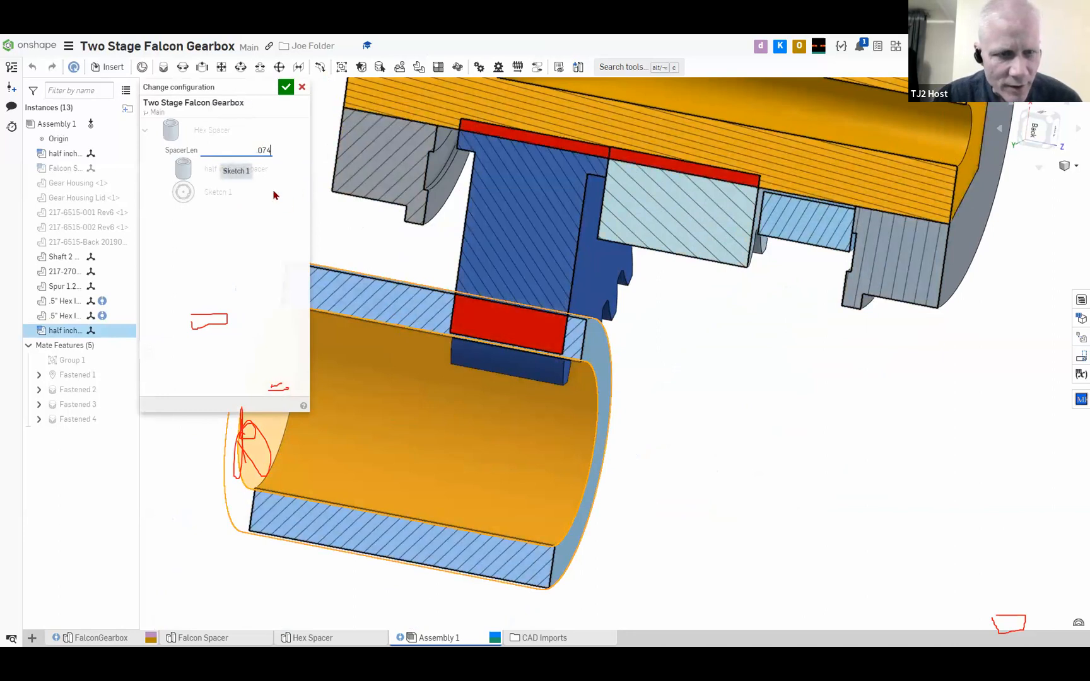
{"action": "left_click", "coordinate": [284, 87]}
{"action": "right_click_drag", "start_coordinate": [302, 253], "coordinate": [286, 290]}
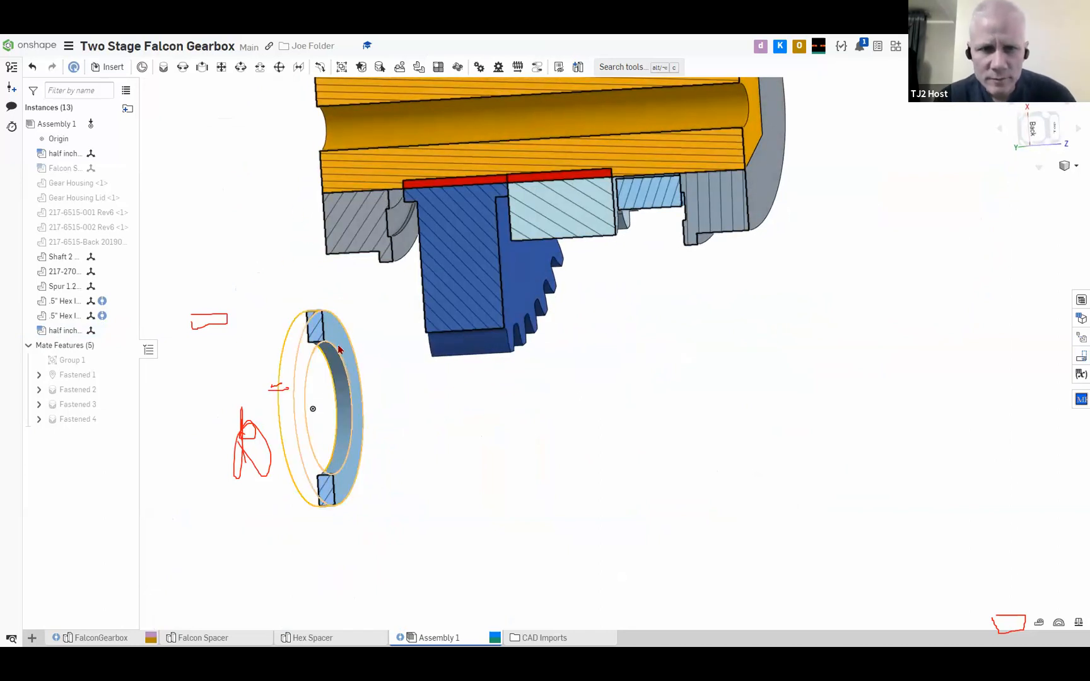
{"action": "left_click", "coordinate": [327, 338]}
{"action": "left_click", "coordinate": [143, 67]}
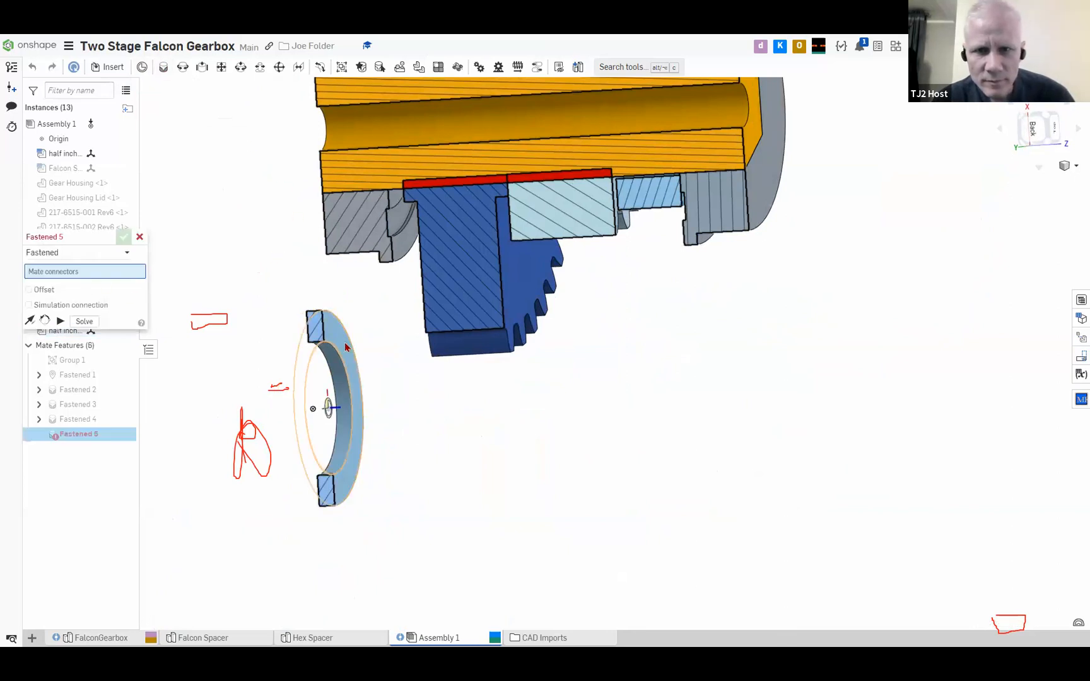
{"action": "left_click", "coordinate": [315, 408]}
{"action": "middle_click_drag", "start_coordinate": [459, 277], "coordinate": [486, 343]}
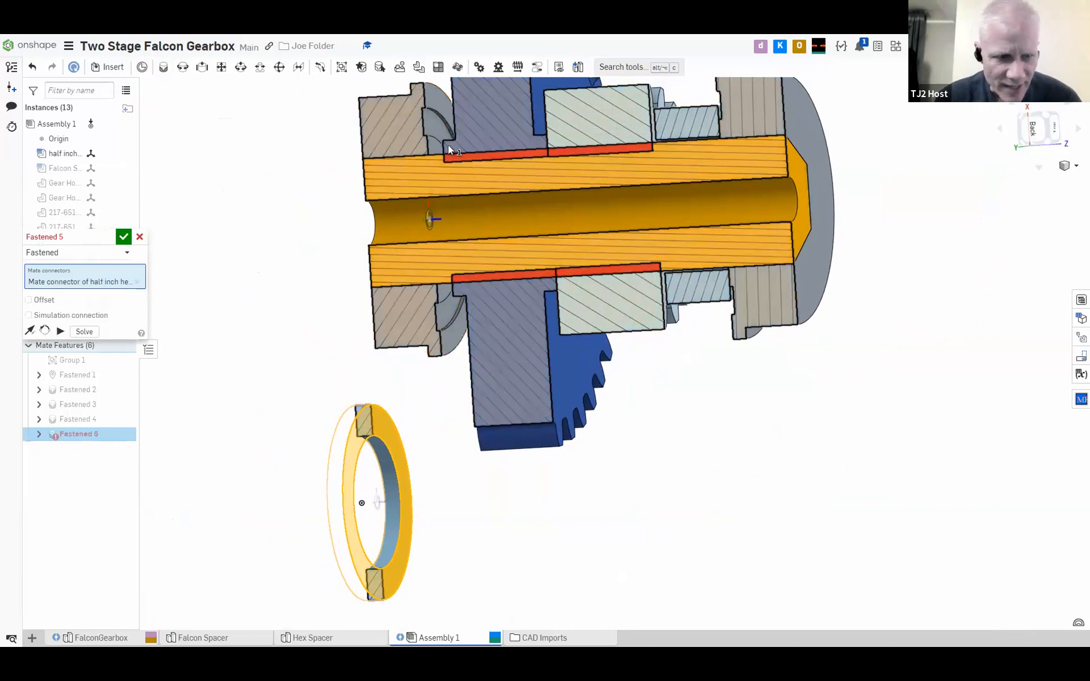
{"action": "mouse_move", "coordinate": [459, 148]}
{"action": "right_mouse_down"}
{"action": "mouse_move", "coordinate": [498, 121]}
{"action": "mouse_move", "coordinate": [498, 150]}
{"action": "mouse_move", "coordinate": [441, 170]}
{"action": "mouse_move", "coordinate": [465, 173]}
{"action": "mouse_move", "coordinate": [458, 217]}
{"action": "right_mouse_up"}
{"action": "scroll", "coordinate": [499, 151], "scroll_direction": "up", "scroll_amount": 5}
{"action": "scroll", "coordinate": [458, 217], "scroll_direction": "down", "scroll_amount": 4}
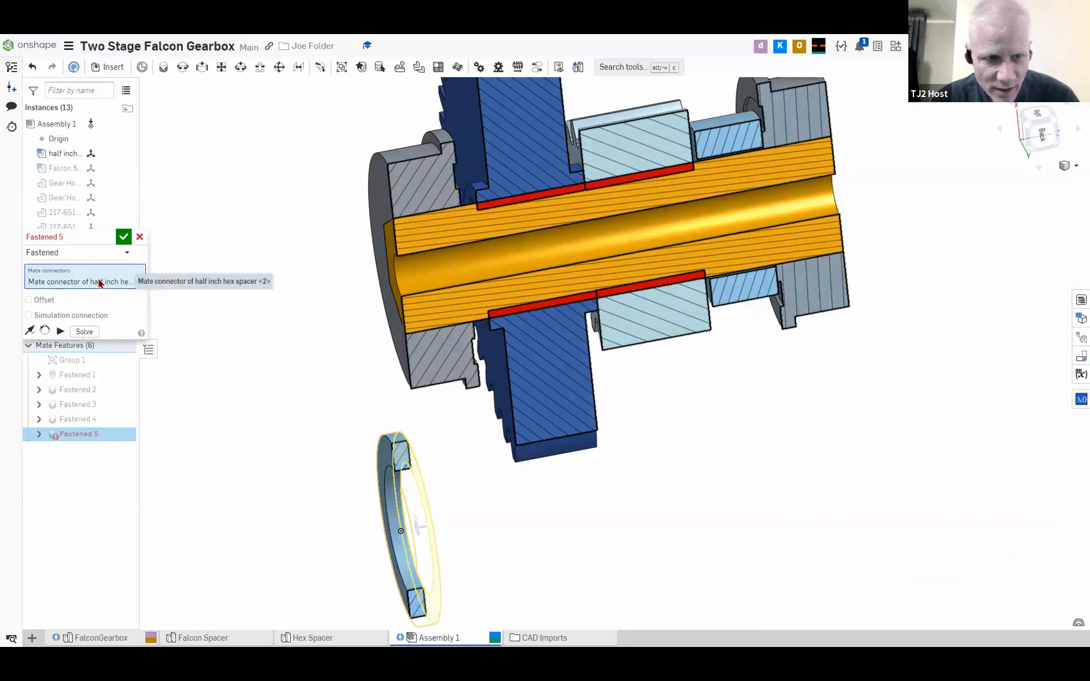
{"action": "left_click", "coordinate": [140, 238]}
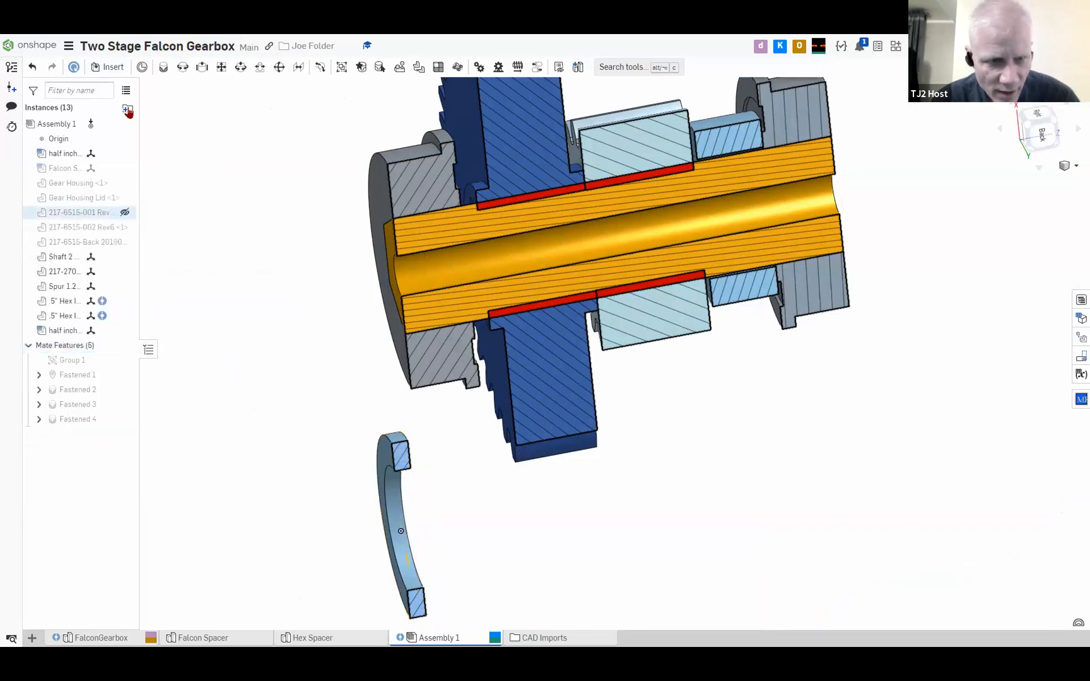
Fasten the new hex spacer by its circular edge to the inner flange edge of the hex bearing beside the large gear
{"action": "left_click", "coordinate": [163, 67]}
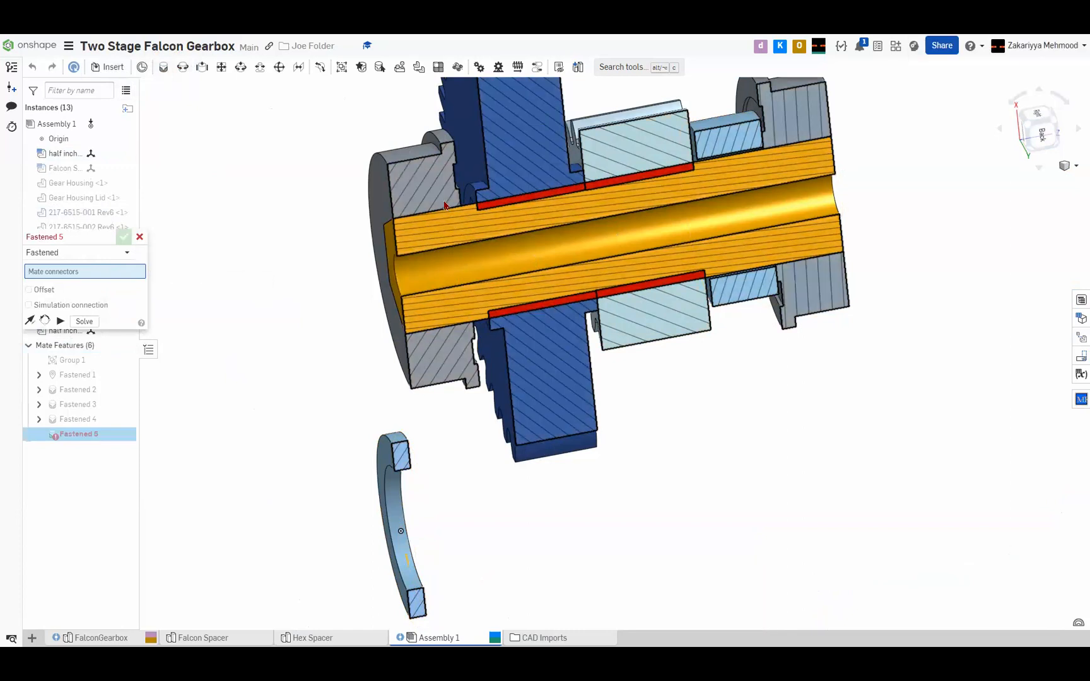
{"action": "mouse_move", "coordinate": [338, 195]}
{"action": "right_mouse_down"}
{"action": "mouse_move", "coordinate": [321, 188]}
{"action": "mouse_move", "coordinate": [334, 188]}
{"action": "right_mouse_up"}
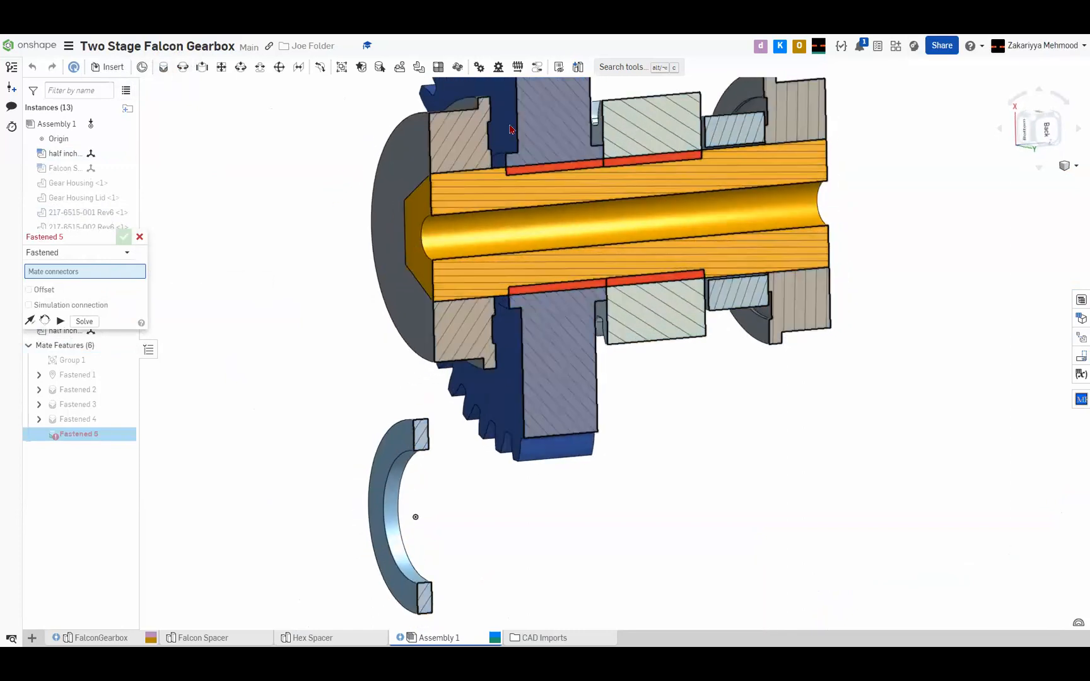
{"action": "right_click_drag", "start_coordinate": [505, 244], "coordinate": [499, 296]}
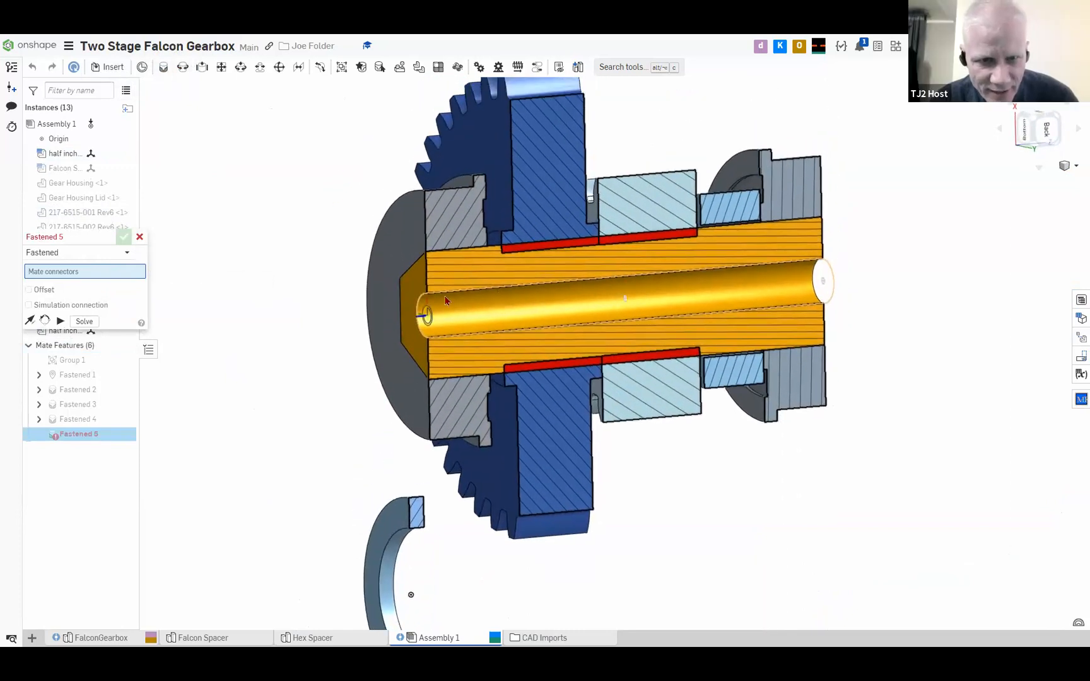
{"action": "right_click_drag", "start_coordinate": [243, 335], "coordinate": [280, 390]}
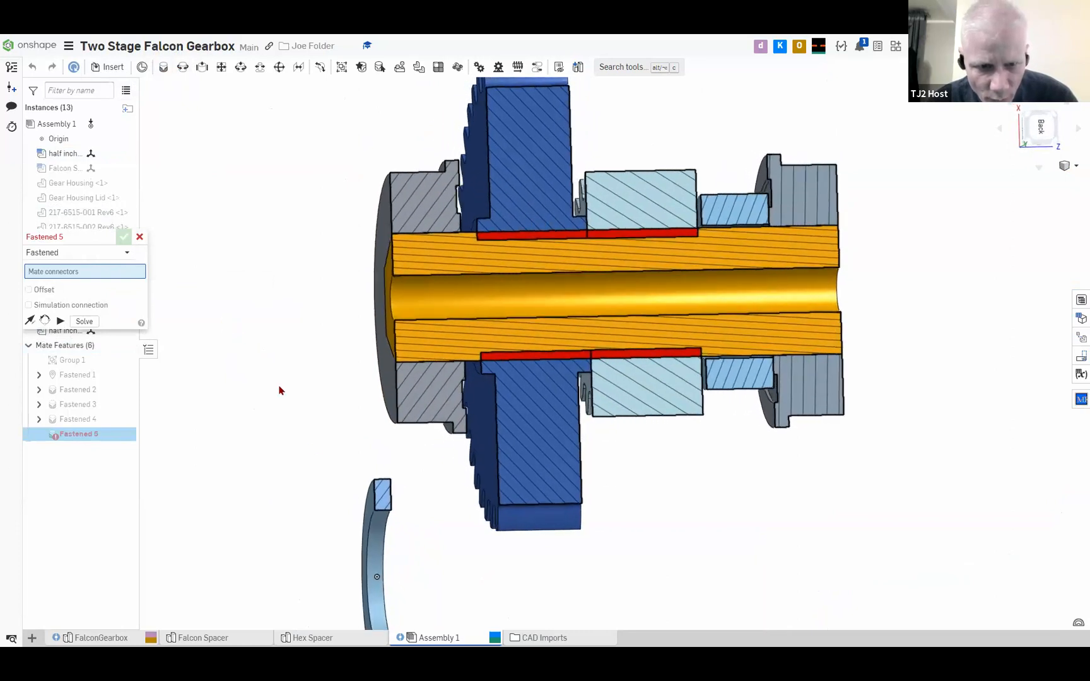
{"action": "scroll", "coordinate": [421, 523], "scroll_direction": "up", "scroll_amount": 5}
{"action": "right_click_drag", "start_coordinate": [354, 474], "coordinate": [401, 452]}
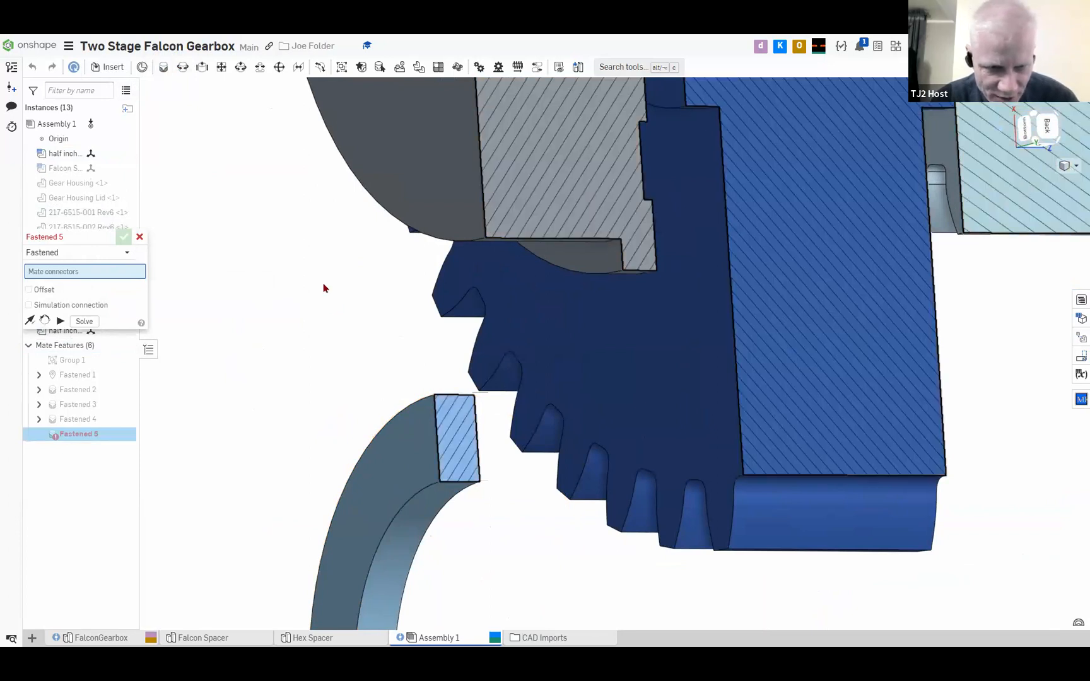
{"action": "left_click", "coordinate": [420, 403]}
{"action": "mouse_move", "coordinate": [391, 366]}
{"action": "right_mouse_down"}
{"action": "mouse_move", "coordinate": [362, 377]}
{"action": "mouse_move", "coordinate": [372, 371]}
{"action": "right_mouse_up"}
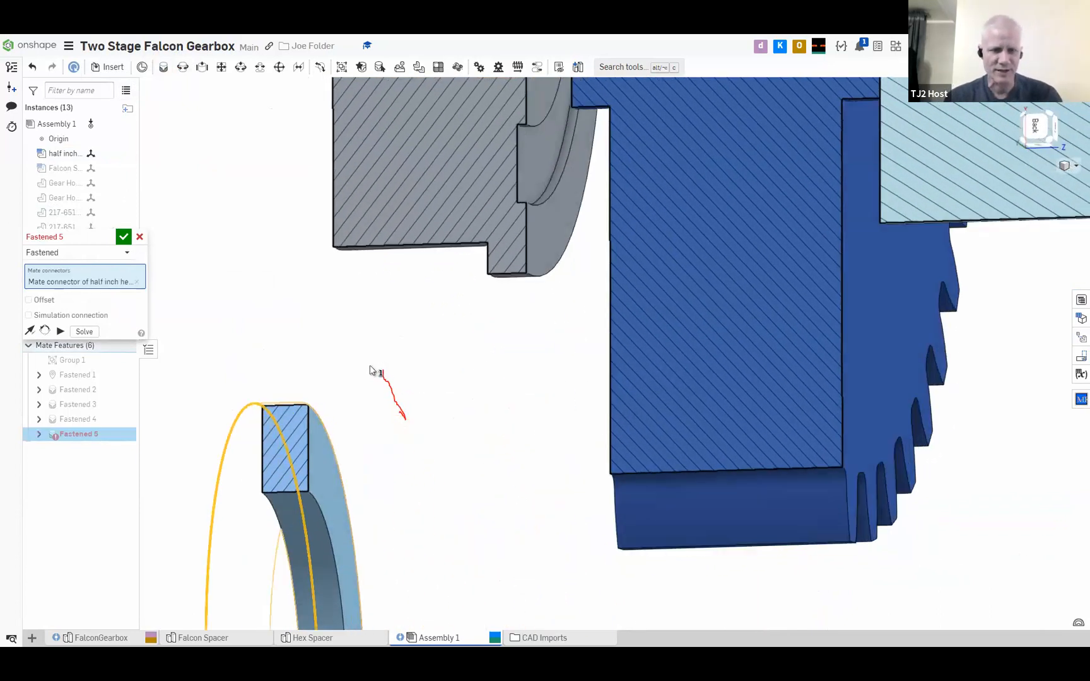
{"action": "scroll", "coordinate": [371, 371], "scroll_direction": "down", "scroll_amount": 4}
{"action": "right_click_drag", "start_coordinate": [512, 312], "coordinate": [365, 377]}
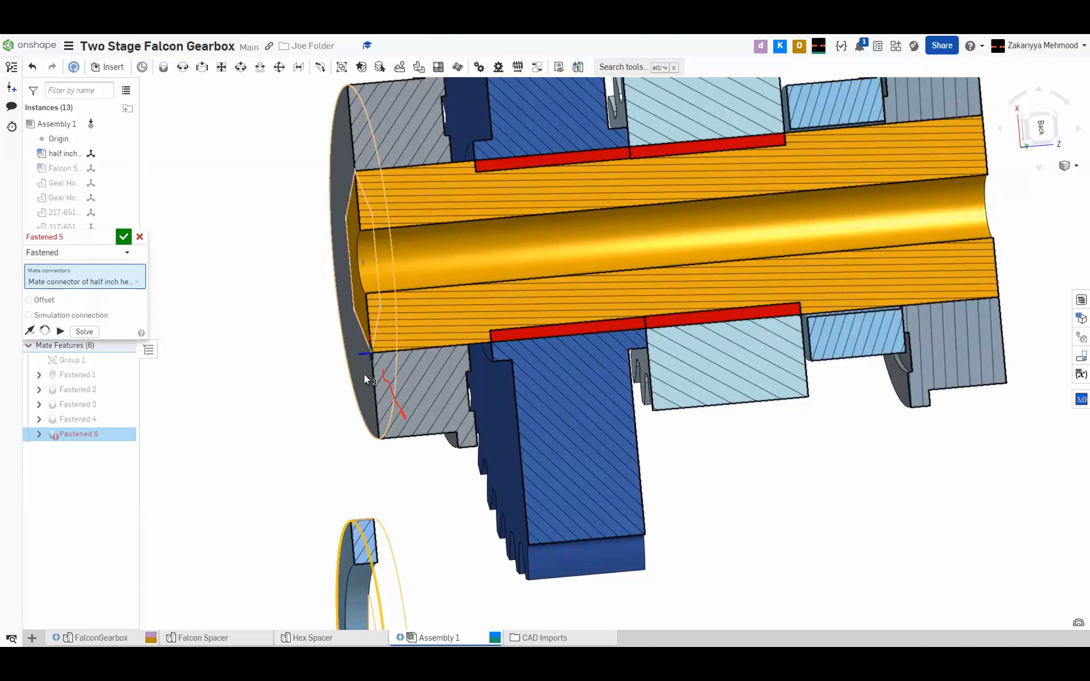
{"action": "right_click_drag", "start_coordinate": [401, 369], "coordinate": [409, 365]}
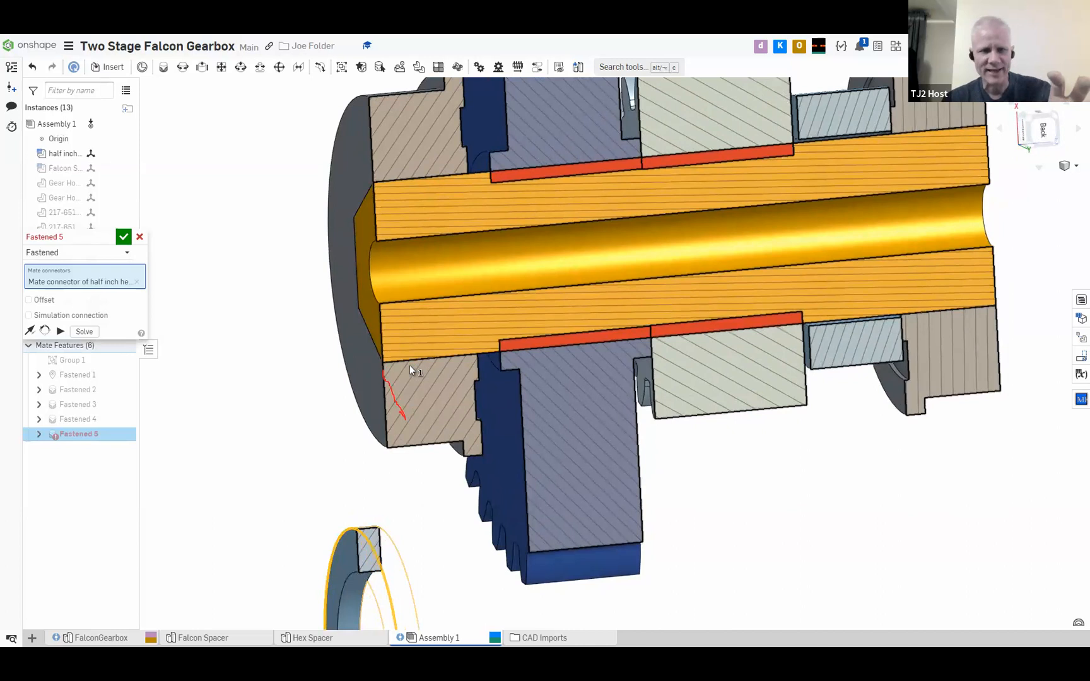
{"action": "scroll", "coordinate": [409, 366], "scroll_direction": "down", "scroll_amount": 3}
{"action": "mouse_move", "coordinate": [484, 365]}
{"action": "right_mouse_down"}
{"action": "mouse_move", "coordinate": [490, 342]}
{"action": "mouse_move", "coordinate": [470, 358]}
{"action": "right_mouse_up"}
{"action": "scroll", "coordinate": [467, 359], "scroll_direction": "down", "scroll_amount": 2}
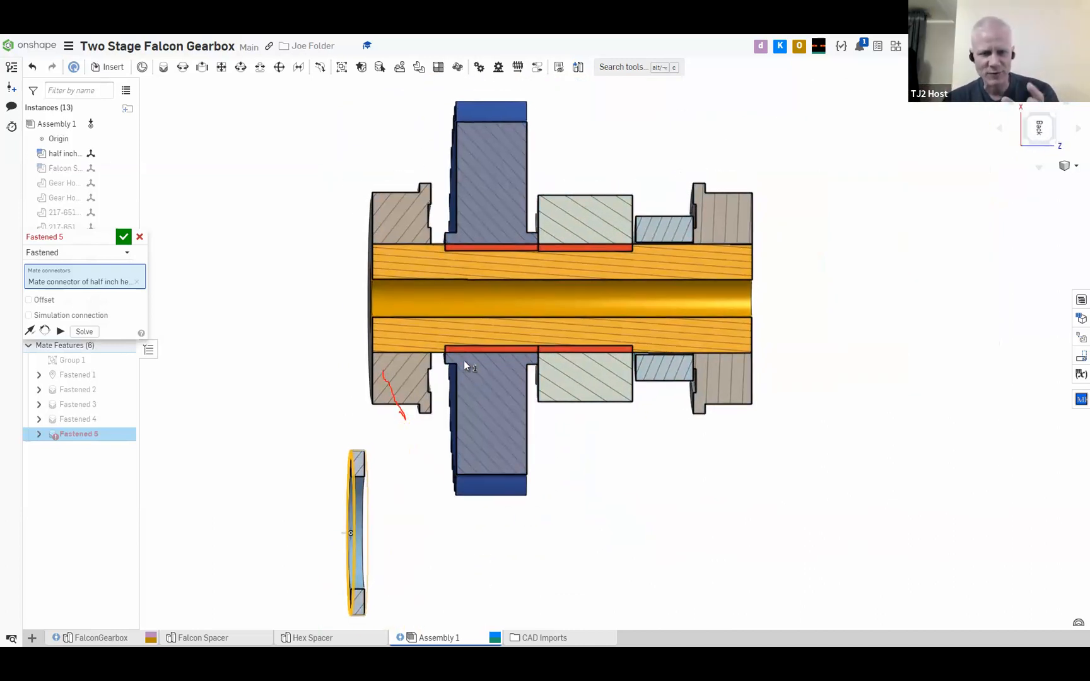
{"action": "right_click_drag", "start_coordinate": [533, 396], "coordinate": [565, 456]}
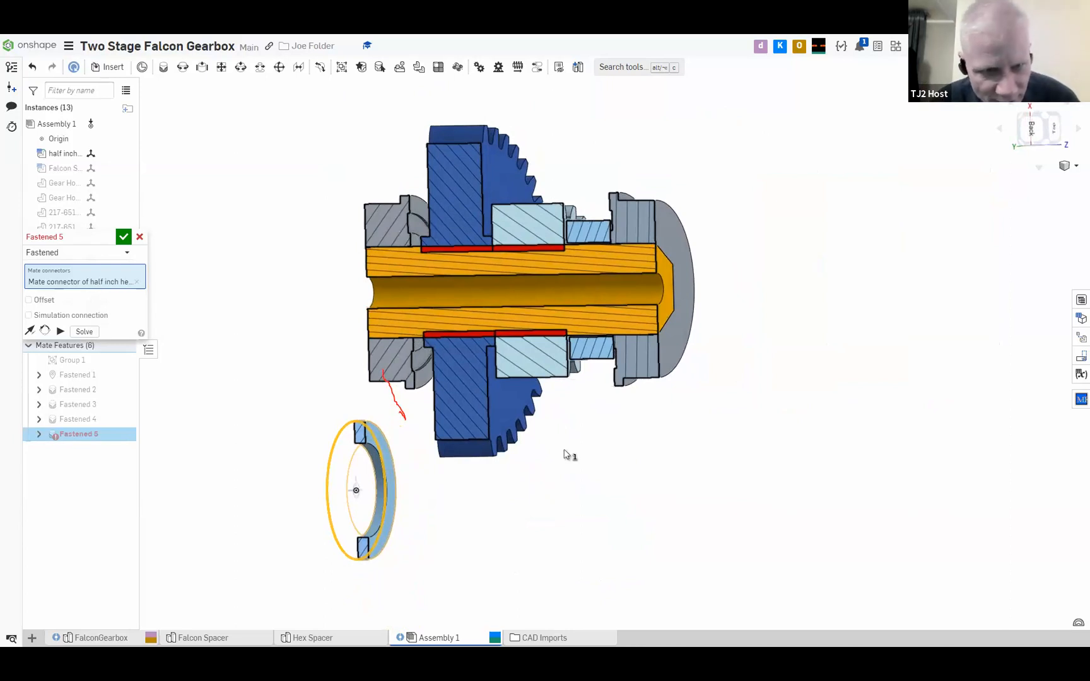
{"action": "left_click", "coordinate": [411, 201]}
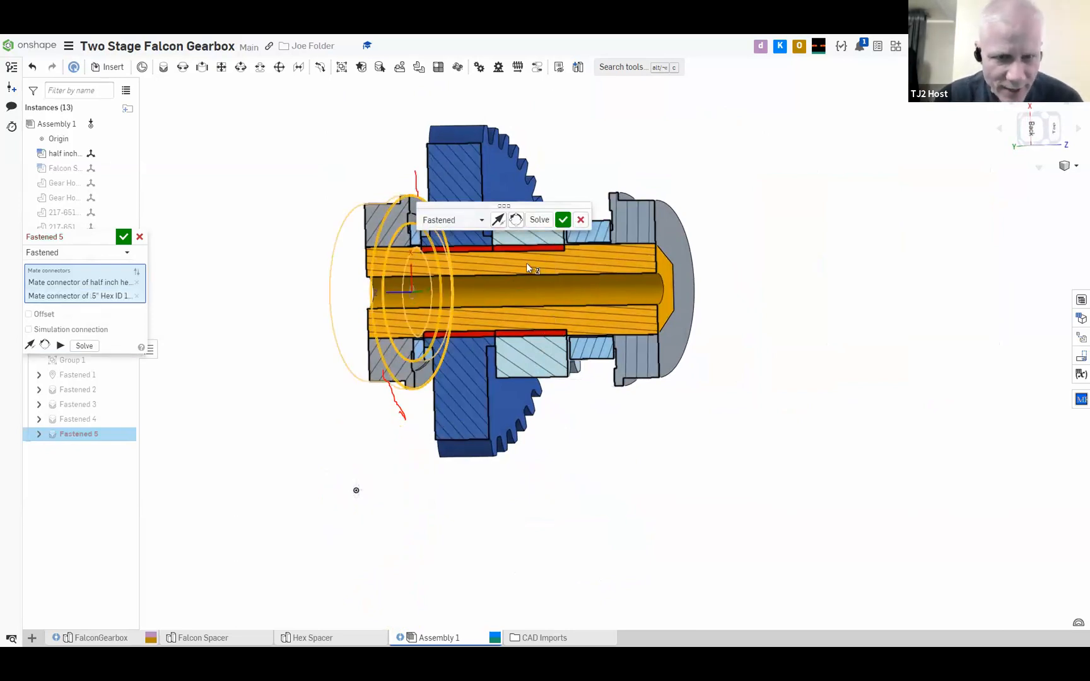
{"action": "mouse_move", "coordinate": [535, 373]}
{"action": "right_mouse_down"}
{"action": "mouse_move", "coordinate": [566, 376]}
{"action": "mouse_move", "coordinate": [570, 428]}
{"action": "mouse_move", "coordinate": [548, 418]}
{"action": "mouse_move", "coordinate": [524, 377]}
{"action": "right_mouse_up"}
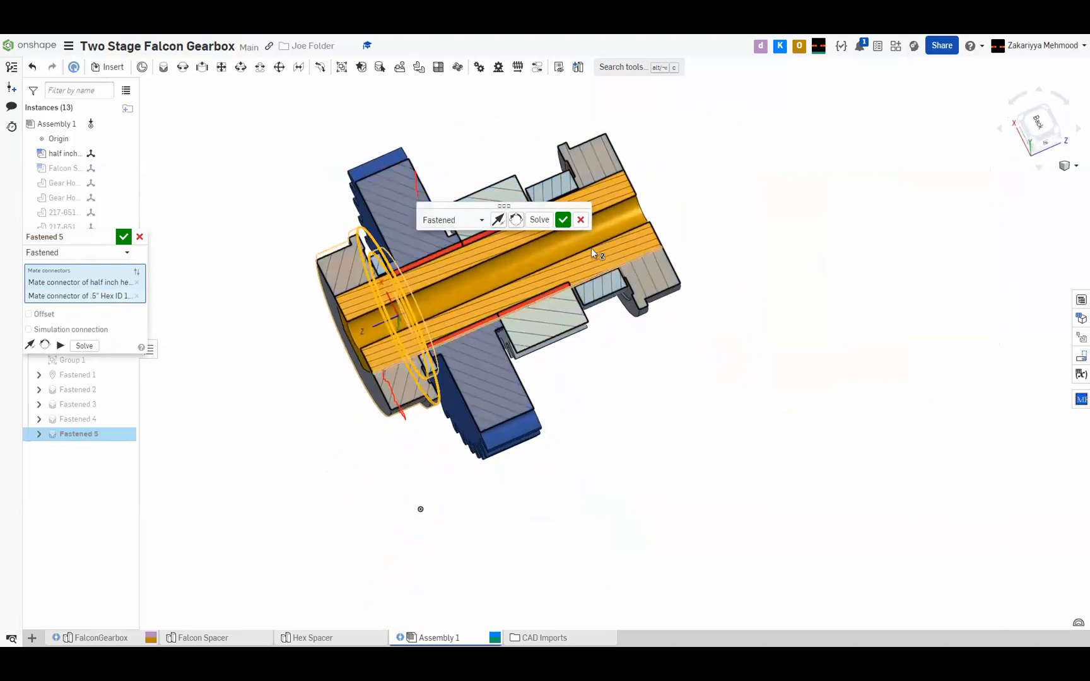
{"action": "left_click", "coordinate": [563, 220]}
{"action": "key", "text": "m"}
{"action": "scroll", "coordinate": [406, 297], "scroll_direction": "up", "scroll_amount": 4}
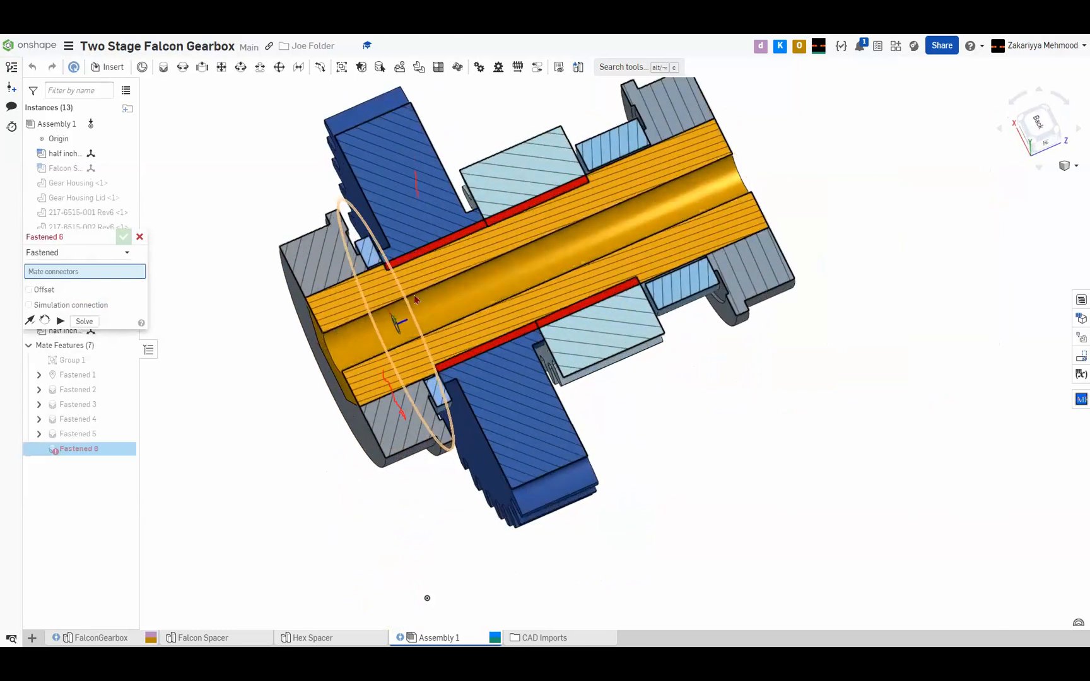
{"action": "right_click_drag", "start_coordinate": [441, 305], "coordinate": [857, 299]}
{"action": "scroll", "coordinate": [858, 299], "scroll_direction": "down", "scroll_amount": 5}
{"action": "middle_click_drag", "start_coordinate": [796, 282], "coordinate": [576, 327]}
{"action": "right_click_drag", "start_coordinate": [576, 328], "coordinate": [496, 441]}
{"action": "scroll", "coordinate": [488, 429], "scroll_direction": "up", "scroll_amount": 5}
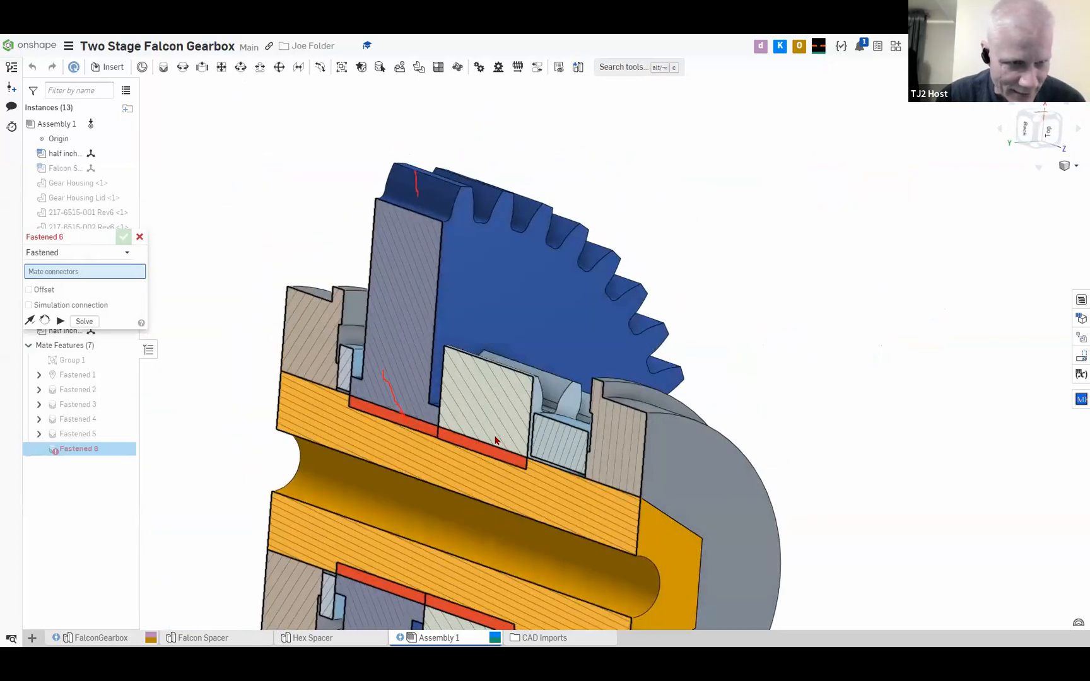
{"action": "left_click", "coordinate": [140, 237]}
Show the hidden Gear Housing around the Shaft 2 gear stack
{"action": "right_click", "coordinate": [74, 183]}
{"action": "left_click", "coordinate": [231, 210]}
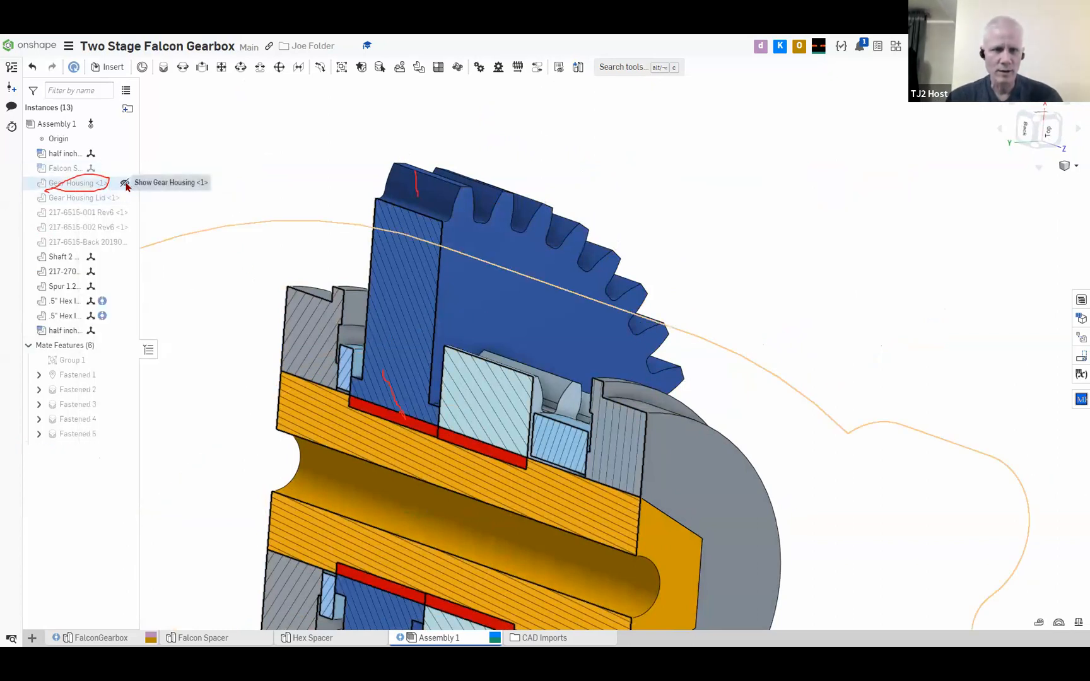
{"action": "left_click", "coordinate": [126, 184]}
{"action": "right_click_drag", "start_coordinate": [260, 290], "coordinate": [500, 395]}
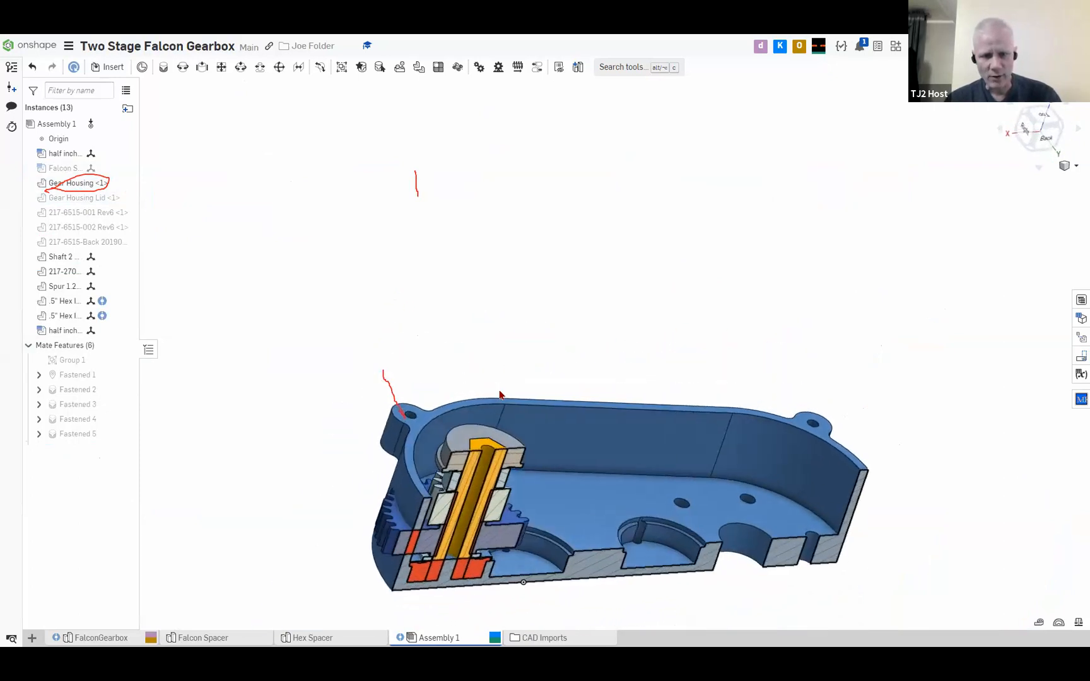
{"action": "middle_click_drag", "start_coordinate": [616, 488], "coordinate": [498, 318]}
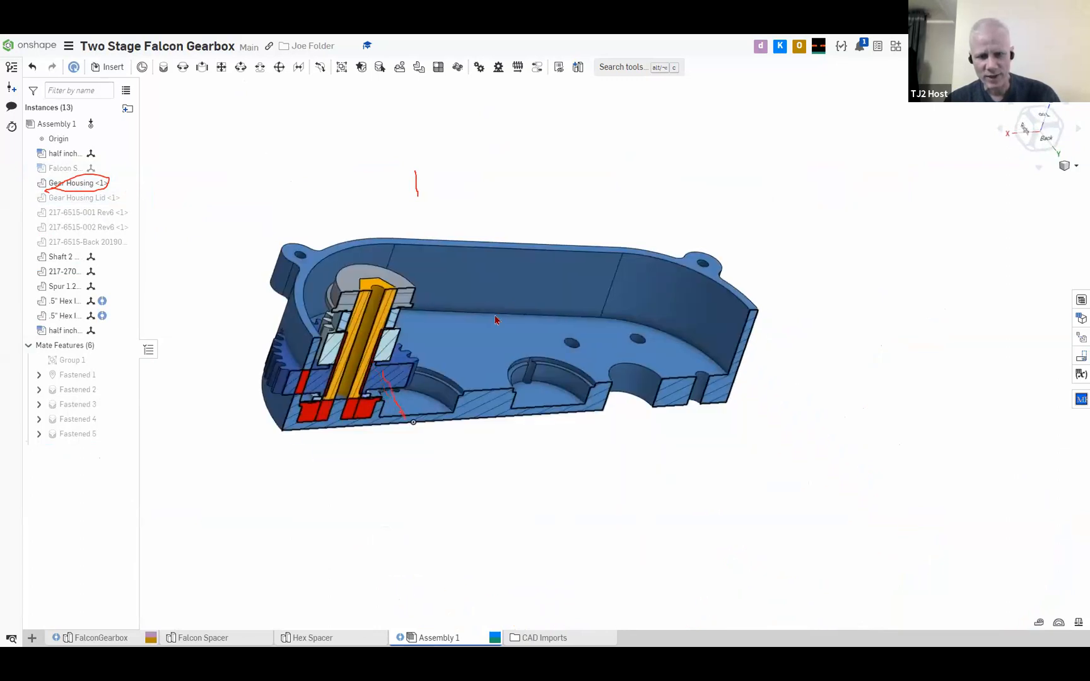
{"action": "scroll", "coordinate": [535, 367], "scroll_direction": "up", "scroll_amount": 2}
{"action": "middle_click_drag", "start_coordinate": [589, 384], "coordinate": [740, 417]}
{"action": "scroll", "coordinate": [698, 412], "scroll_direction": "up", "scroll_amount": 2}
{"action": "scroll", "coordinate": [698, 412], "scroll_direction": "down", "scroll_amount": 1}
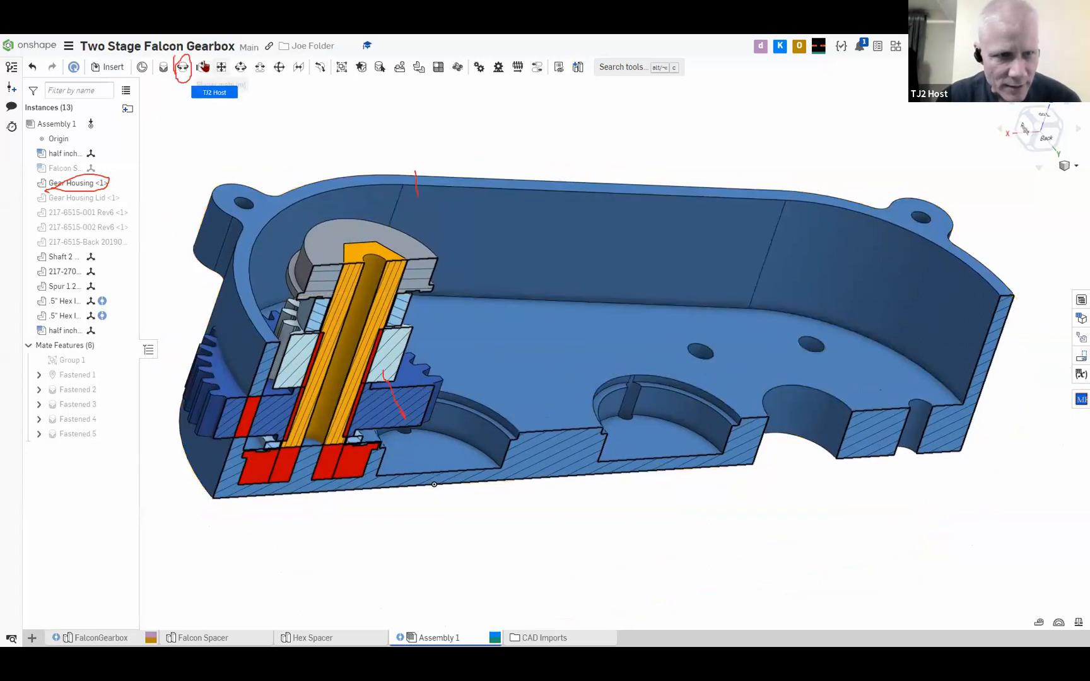
Try a revolute mate between the Gear Housing's upper rim edge and the circular shoulder edge of its middle bearing pocket
{"action": "left_click", "coordinate": [183, 66]}
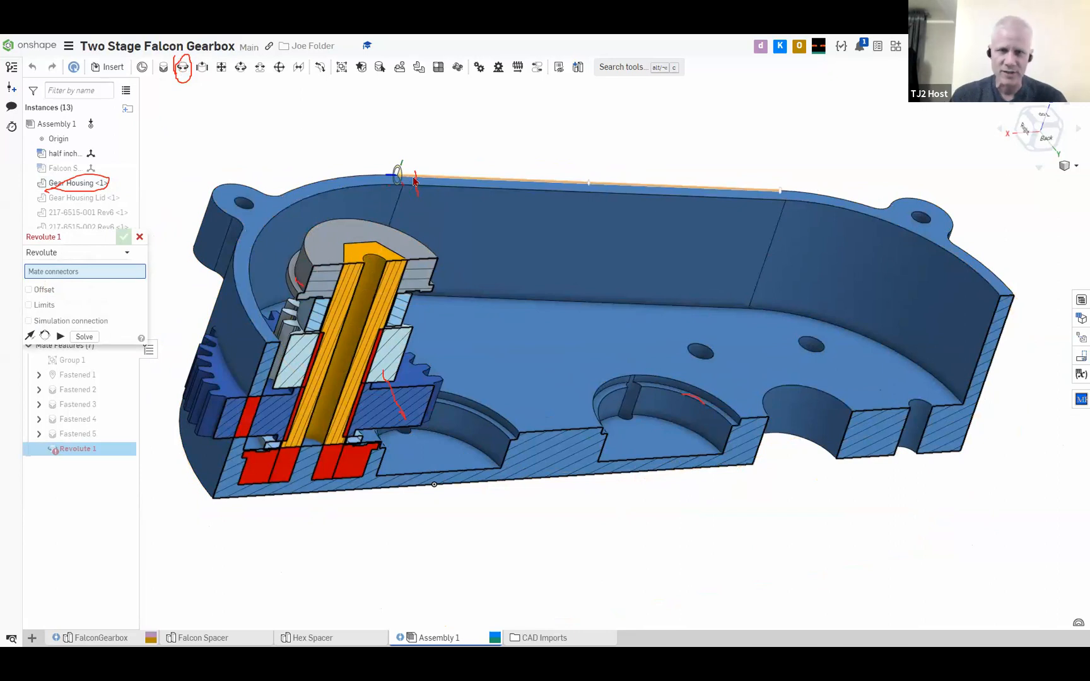
{"action": "left_click", "coordinate": [700, 397]}
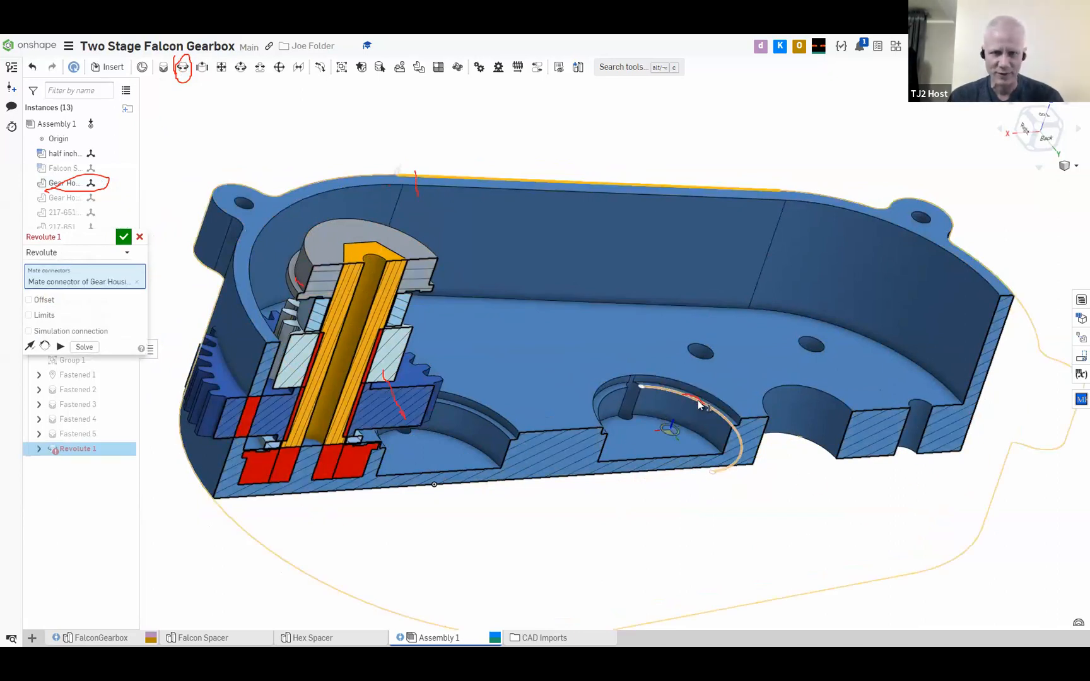
{"action": "left_click", "coordinate": [697, 400]}
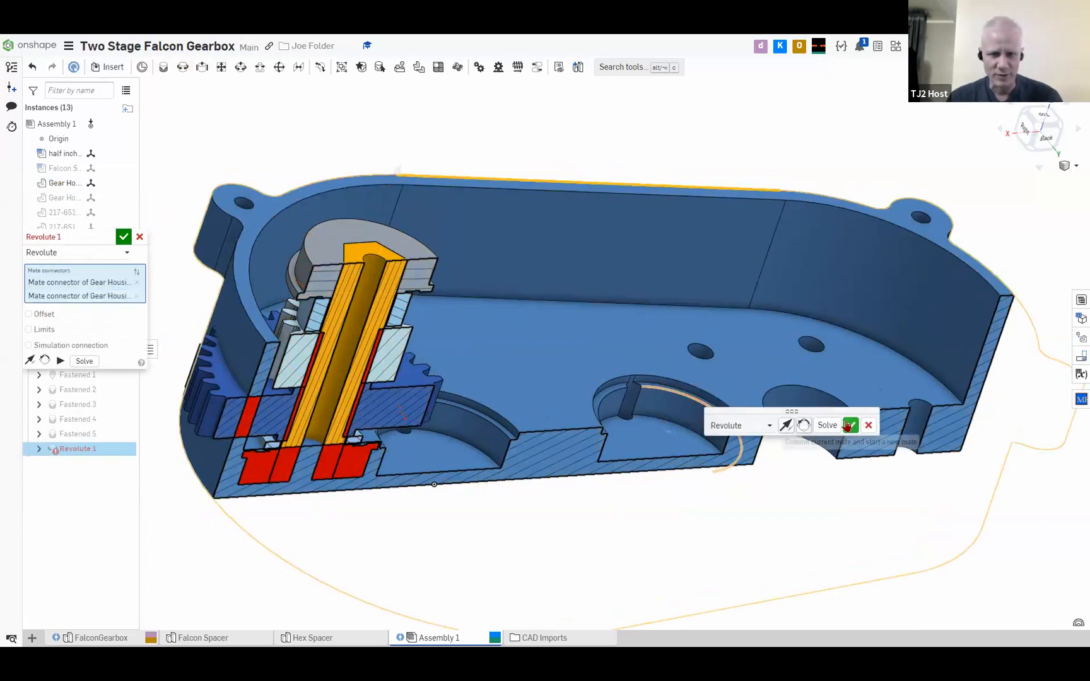
{"action": "left_click", "coordinate": [785, 427]}
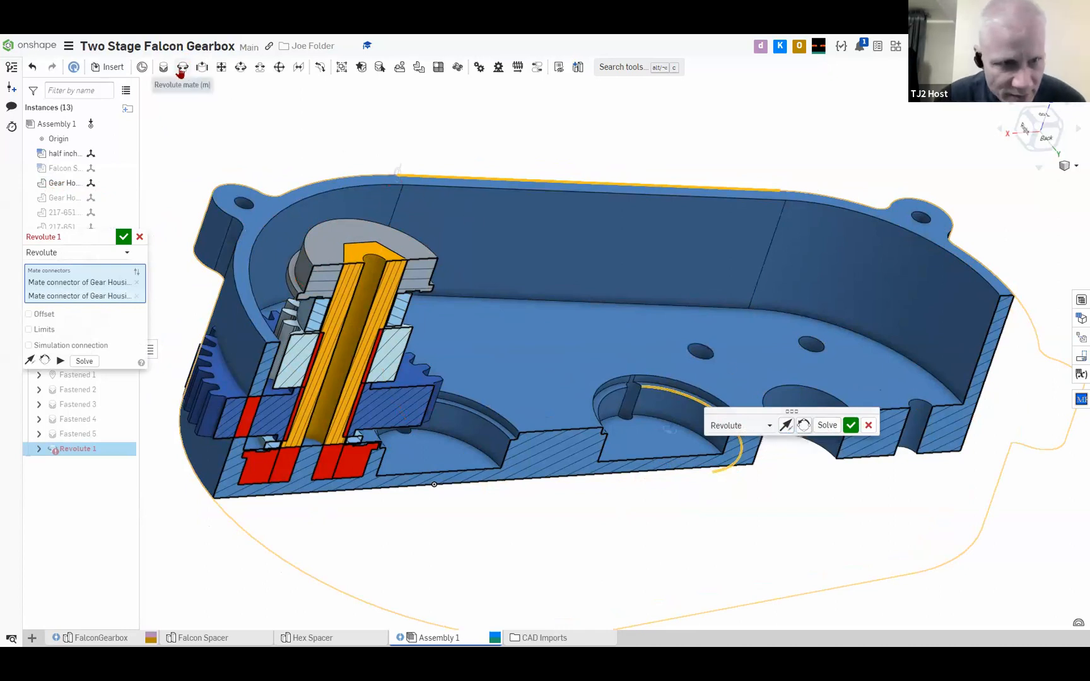
{"action": "left_click", "coordinate": [832, 425]}
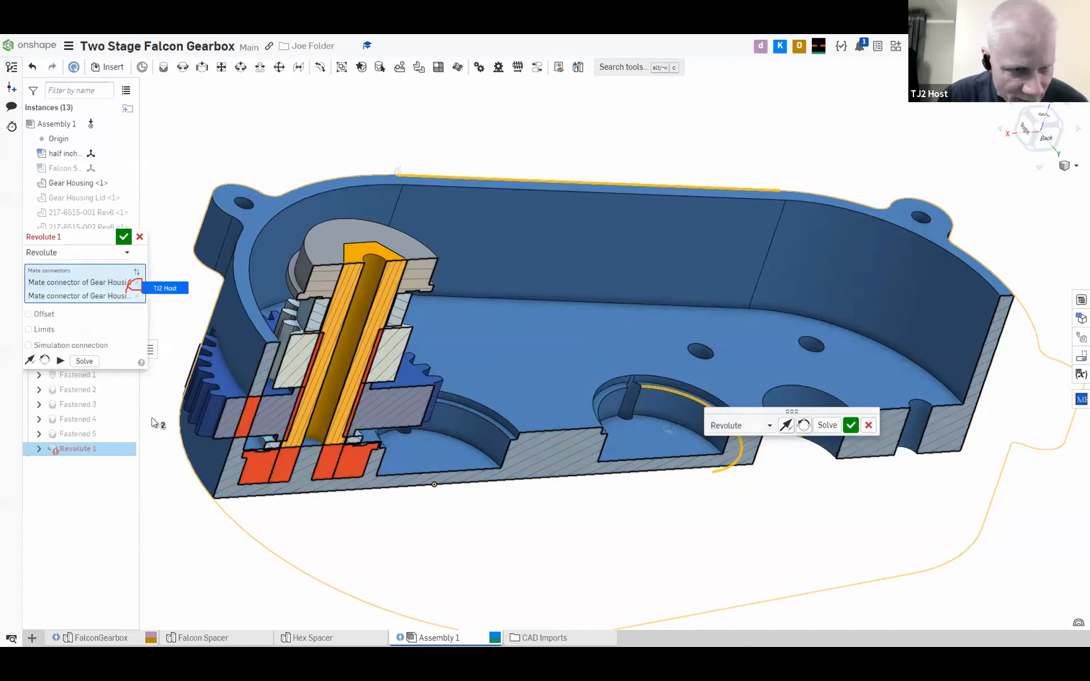
Try the revolute mate with the upper hex bearing's flange edge as second connector, solve it, and discard the mate
{"action": "left_click", "coordinate": [137, 296]}
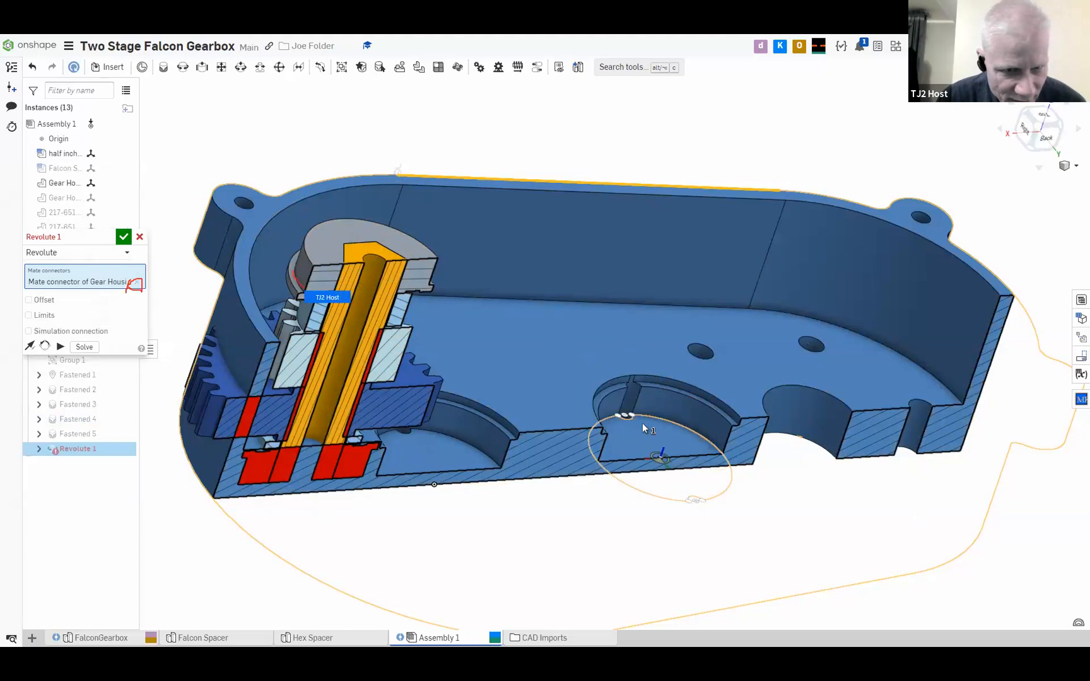
{"action": "left_click", "coordinate": [294, 282]}
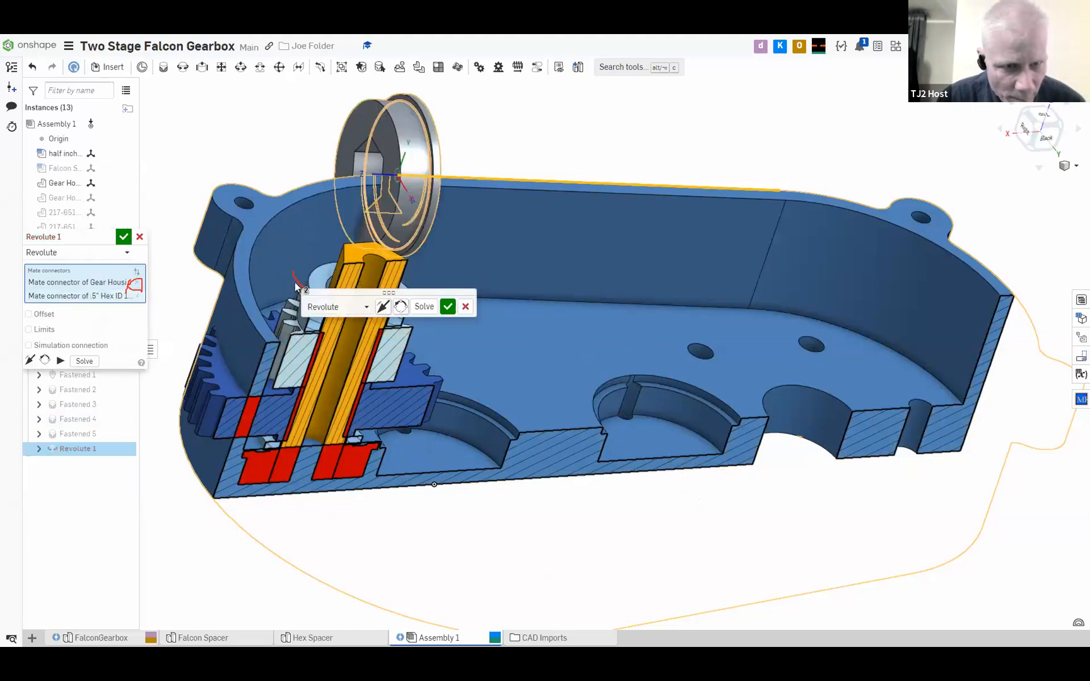
{"action": "left_click", "coordinate": [426, 307]}
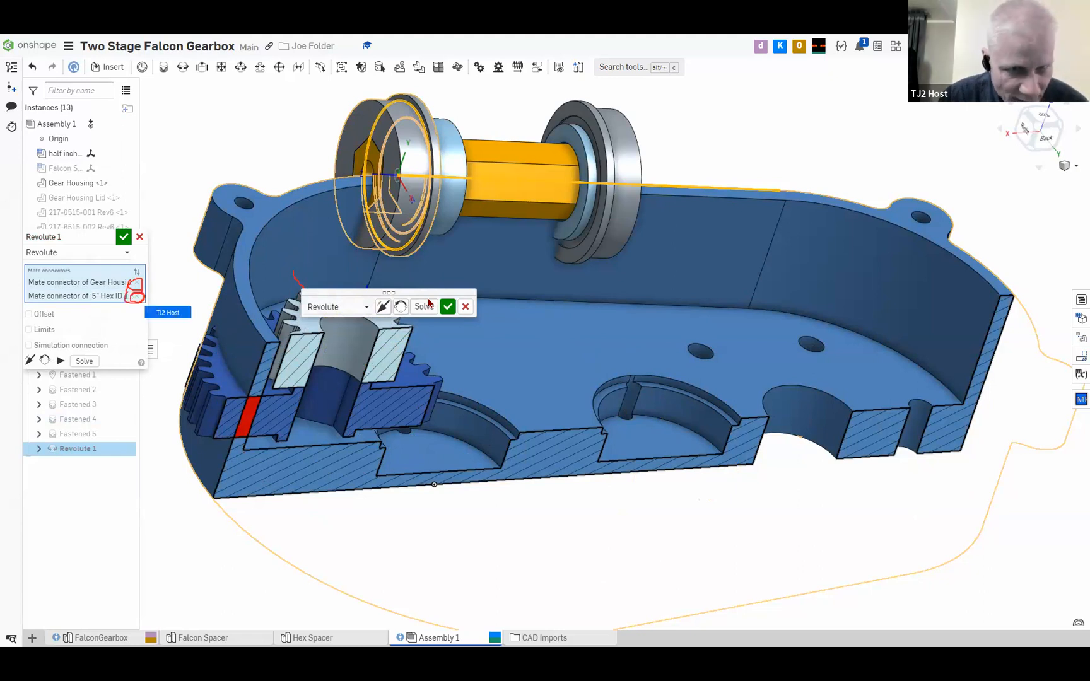
{"action": "left_click", "coordinate": [137, 296]}
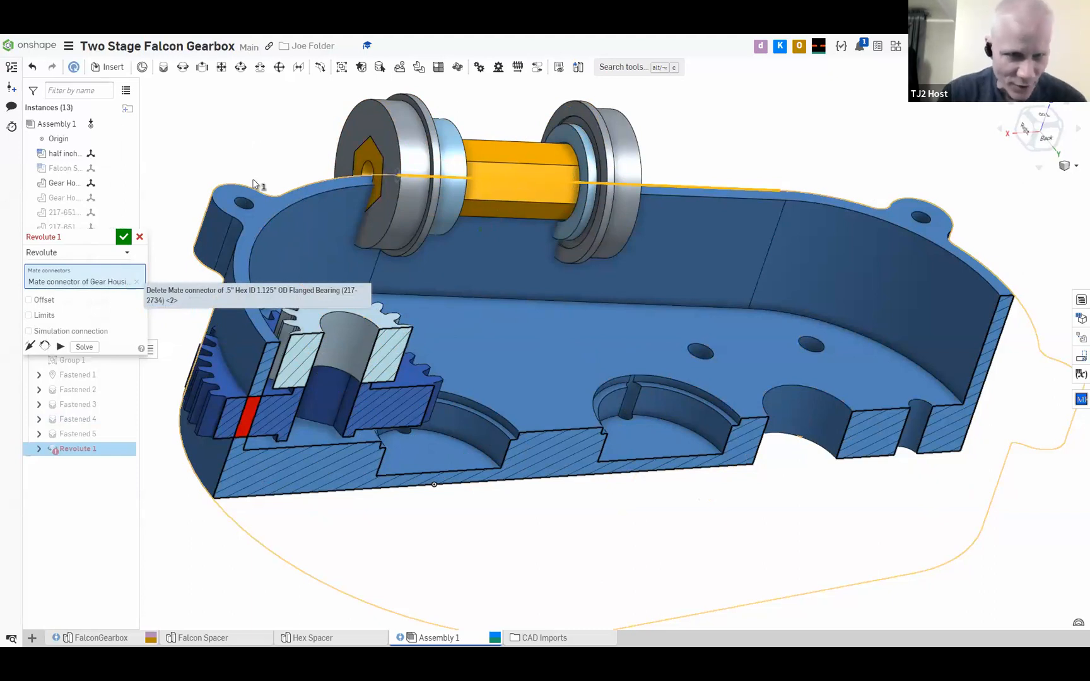
{"action": "left_click", "coordinate": [139, 237]}
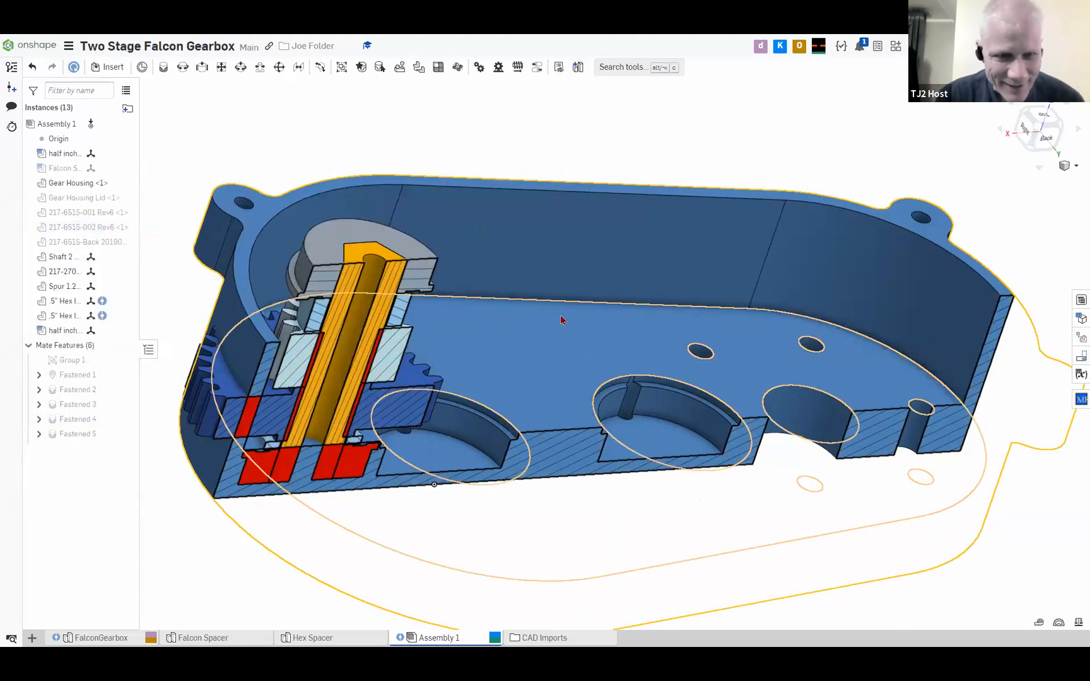
{"action": "left_click", "coordinate": [182, 67]}
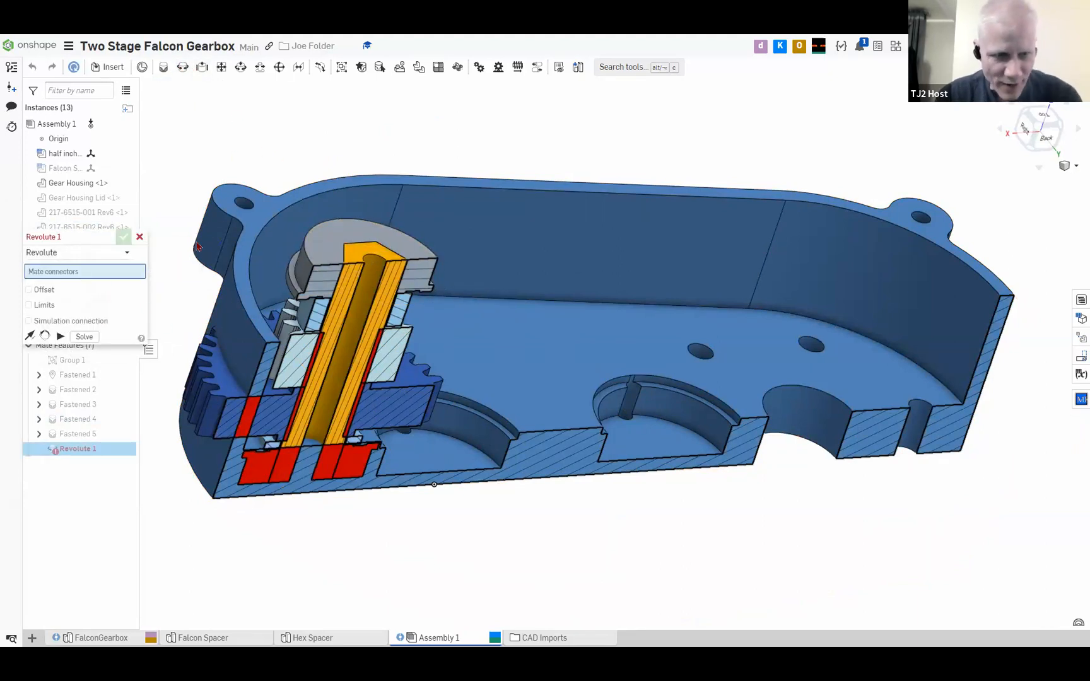
{"action": "left_click", "coordinate": [140, 237]}
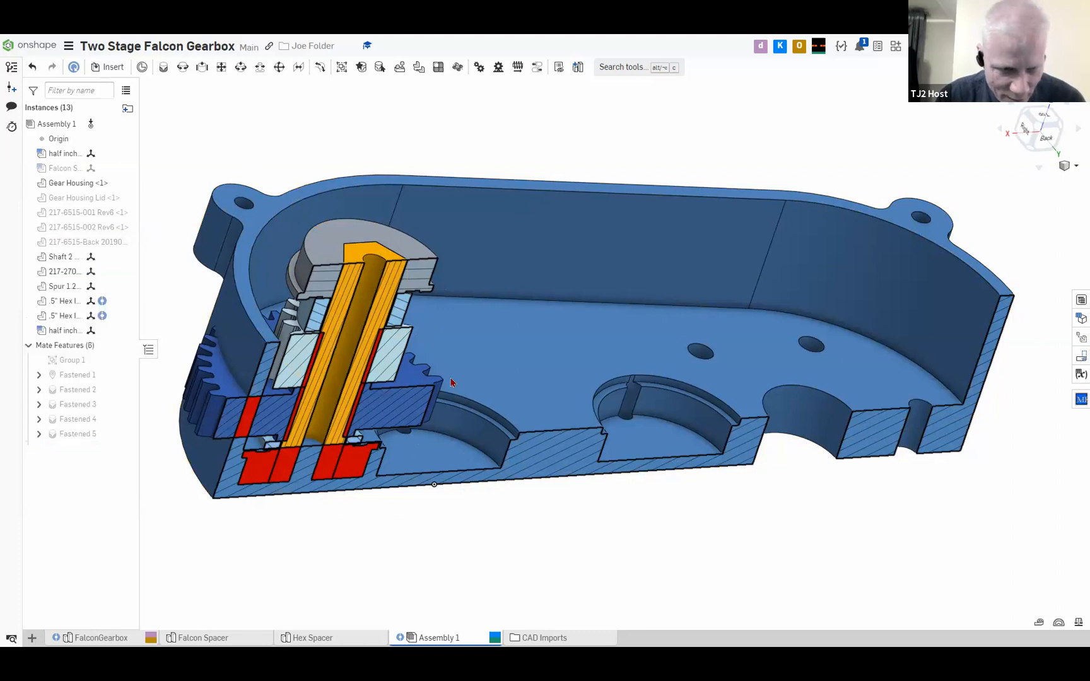
{"action": "right_click_drag", "start_coordinate": [450, 394], "coordinate": [409, 406]}
{"action": "mouse_move", "coordinate": [675, 241]}
{"action": "middle_mouse_down"}
{"action": "mouse_move", "coordinate": [1089, 30]}
{"action": "mouse_move", "coordinate": [591, 236]}
{"action": "mouse_move", "coordinate": [633, 231]}
{"action": "mouse_move", "coordinate": [596, 229]}
{"action": "middle_mouse_up"}
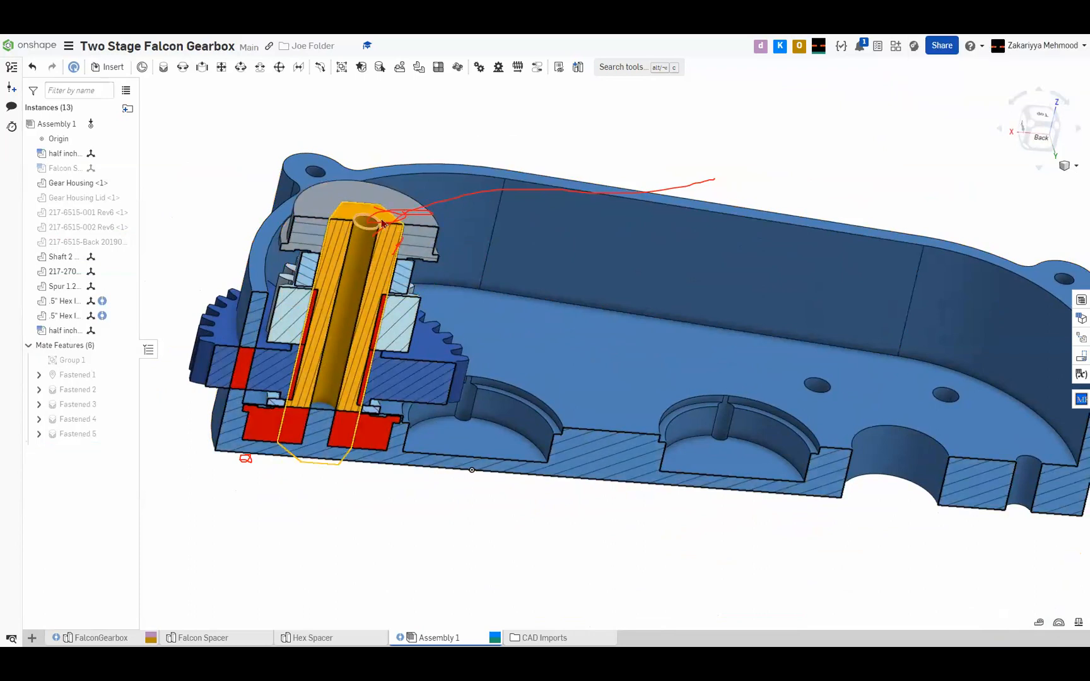
{"action": "left_click", "coordinate": [389, 243]}
{"action": "mouse_move", "coordinate": [389, 242]}
{"action": "left_mouse_down"}
{"action": "mouse_move", "coordinate": [821, 100]}
{"action": "mouse_move", "coordinate": [355, 285]}
{"action": "left_mouse_up"}
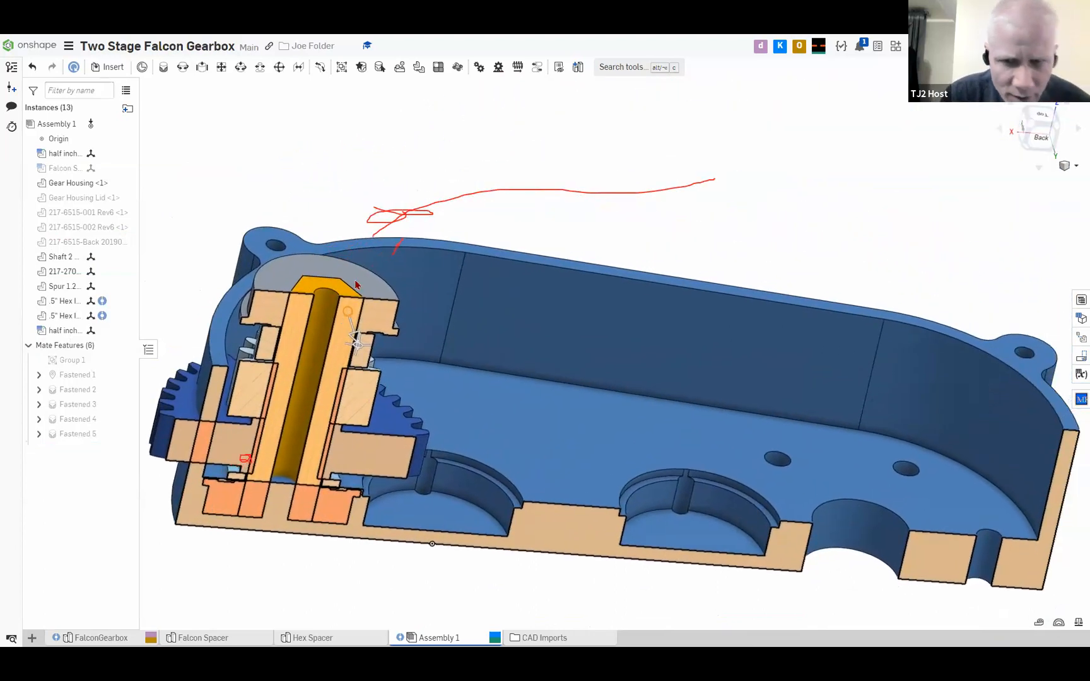
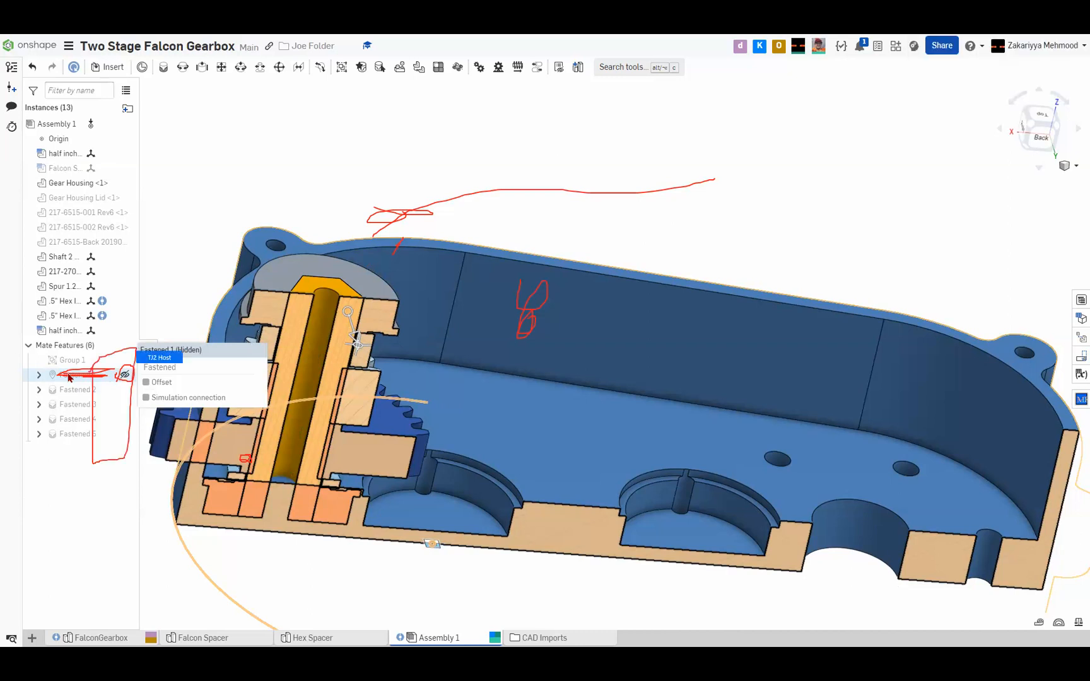
Show the hidden fastened mates, Fastened 1 to Fastened 5, in the assembly
{"action": "left_click", "coordinate": [123, 434]}
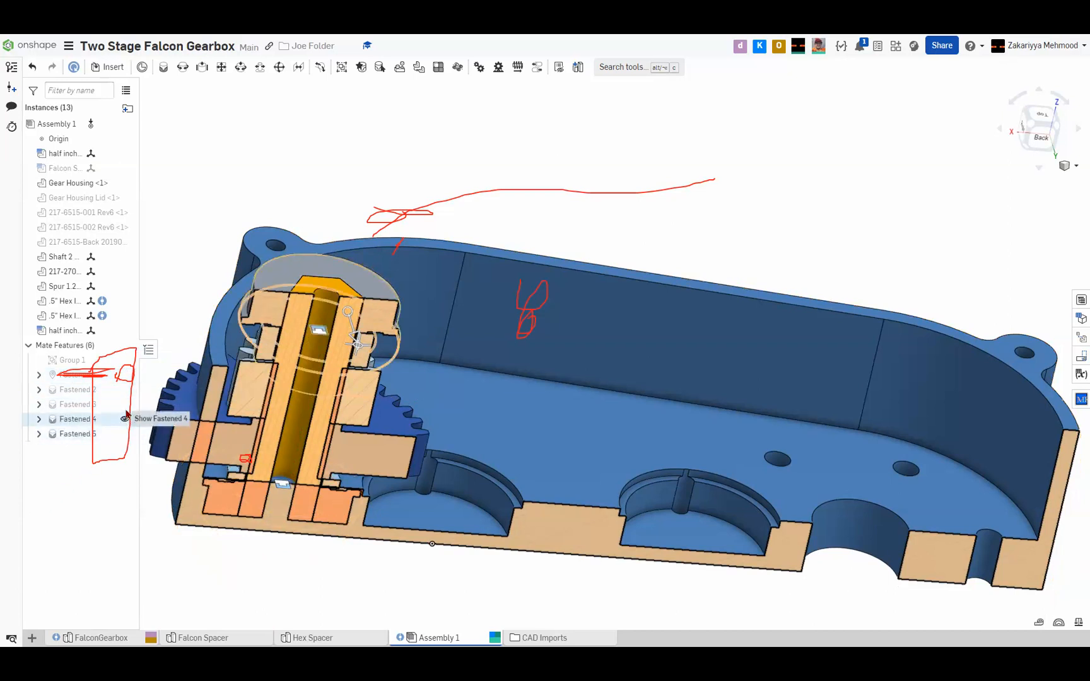
{"action": "left_click", "coordinate": [125, 418]}
{"action": "left_click", "coordinate": [125, 404]}
{"action": "left_click", "coordinate": [124, 390]}
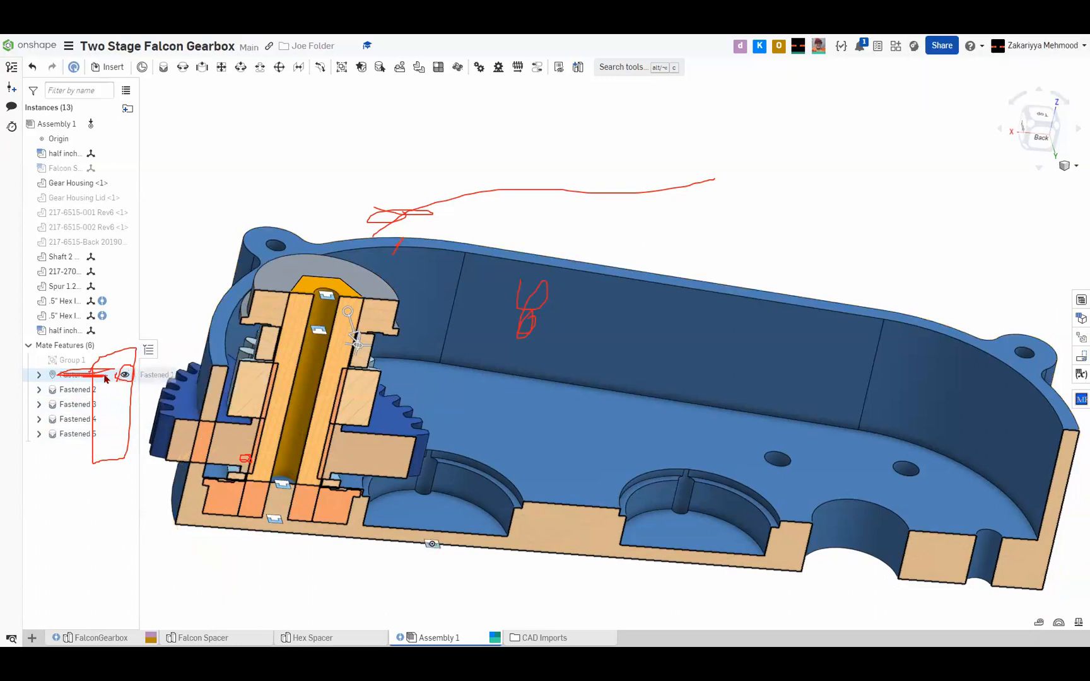
Inspect which connectors the Fastened 1 mate uses and close its definition without changes
{"action": "right_click", "coordinate": [120, 381]}
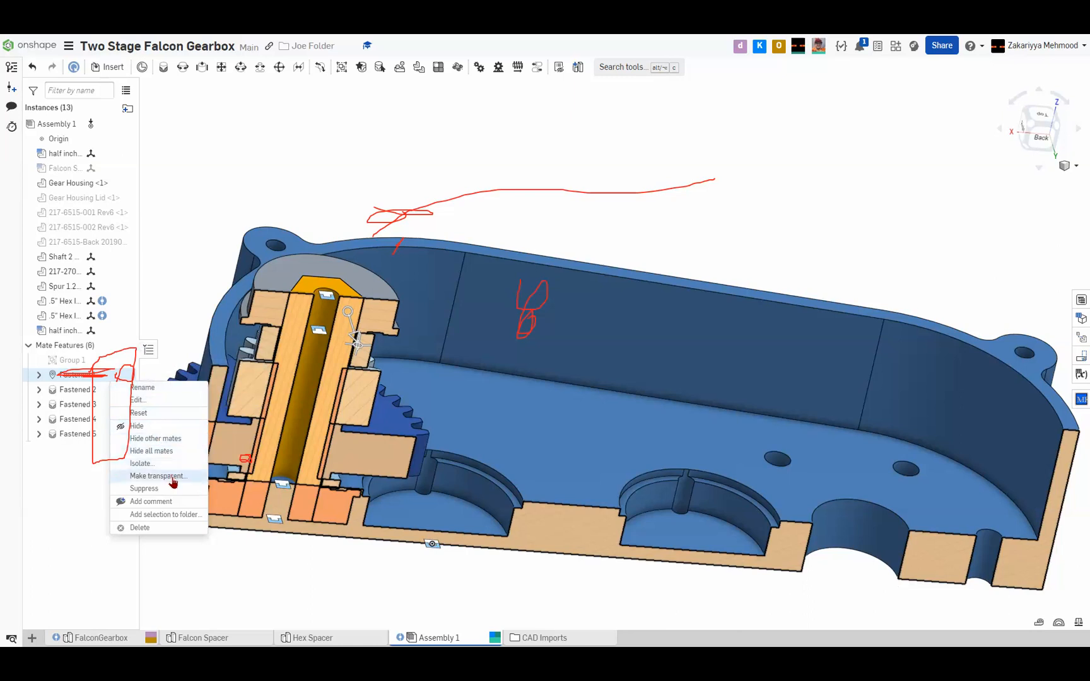
{"action": "left_click", "coordinate": [47, 565]}
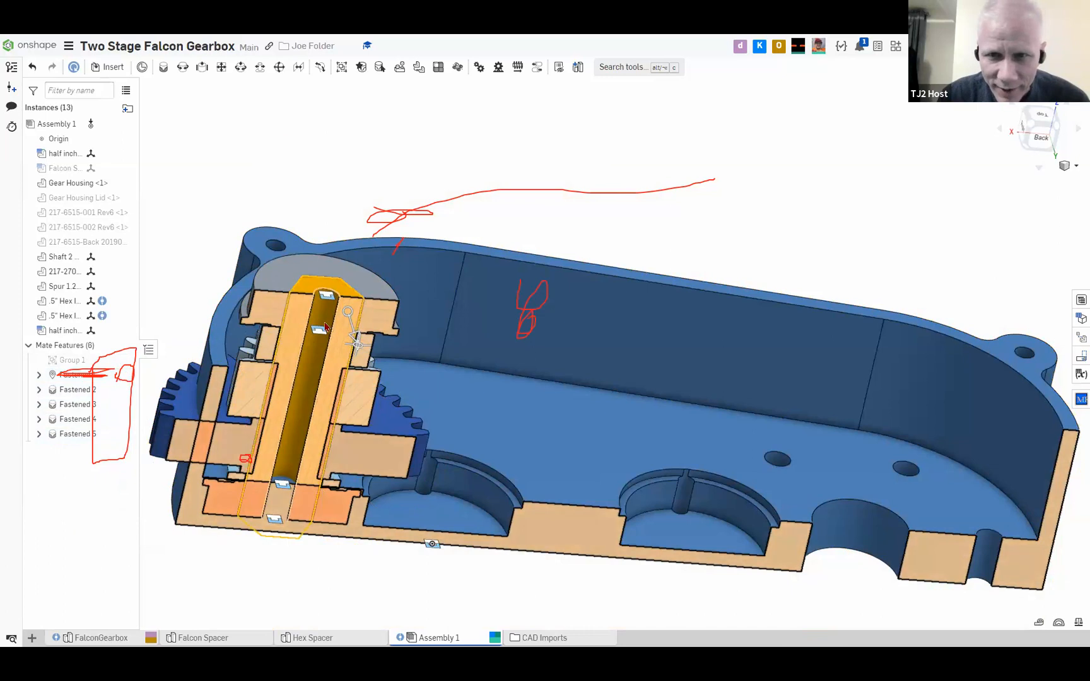
{"action": "double_click", "coordinate": [91, 377]}
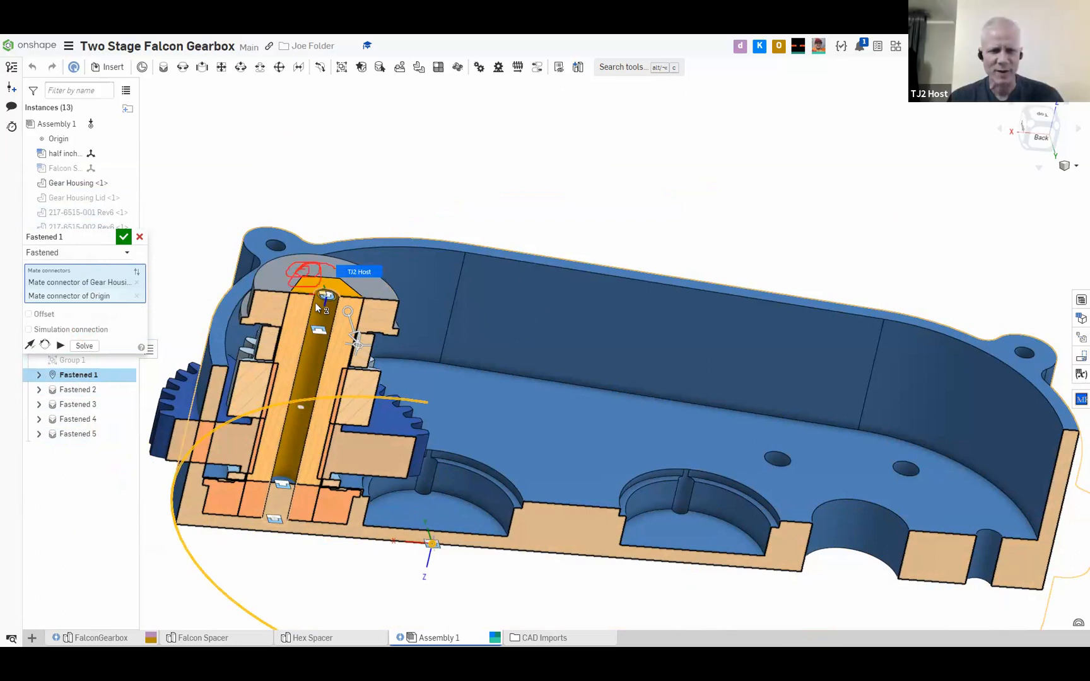
{"action": "left_click", "coordinate": [123, 238]}
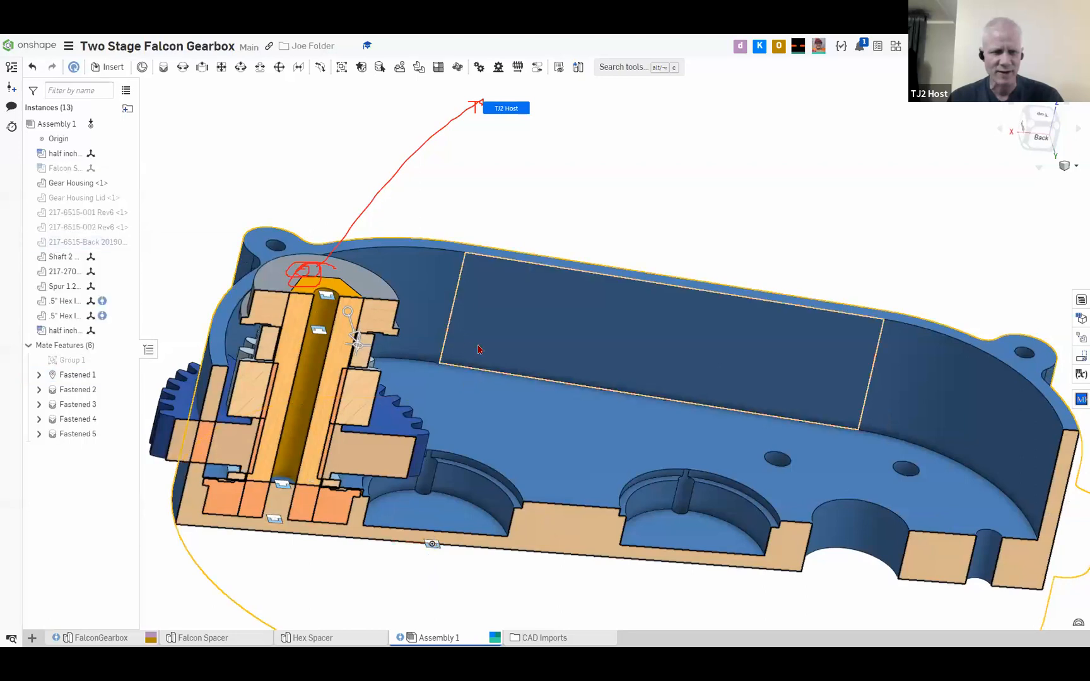
{"action": "left_click", "coordinate": [309, 267]}
{"action": "middle_click_drag", "start_coordinate": [343, 251], "coordinate": [458, 180]}
{"action": "mouse_move", "coordinate": [375, 209]}
{"action": "middle_mouse_down"}
{"action": "mouse_move", "coordinate": [316, 259]}
{"action": "mouse_move", "coordinate": [408, 183]}
{"action": "mouse_move", "coordinate": [336, 273]}
{"action": "mouse_move", "coordinate": [310, 278]}
{"action": "middle_mouse_up"}
{"action": "left_click", "coordinate": [278, 208]}
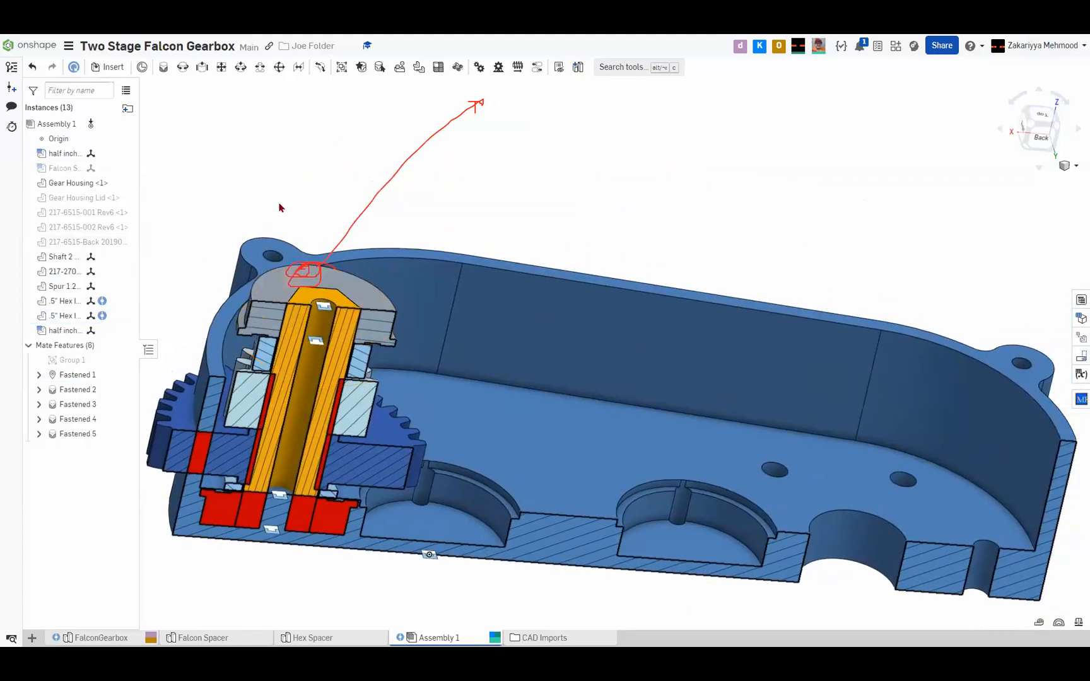
{"action": "left_click", "coordinate": [316, 279]}
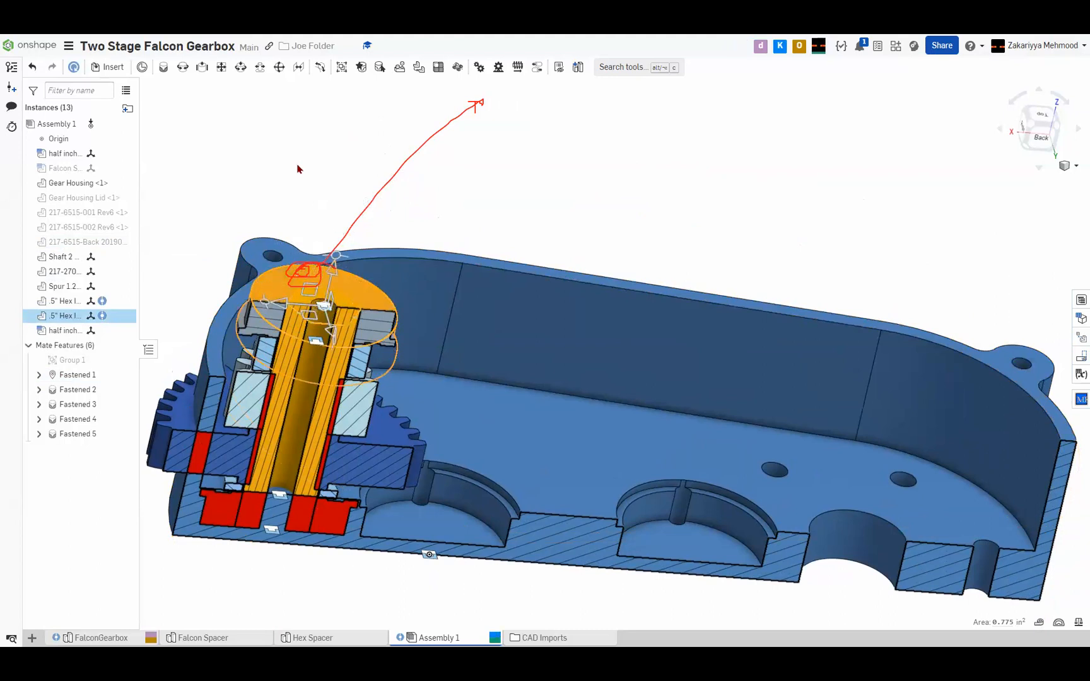
{"action": "key", "text": "Escape"}
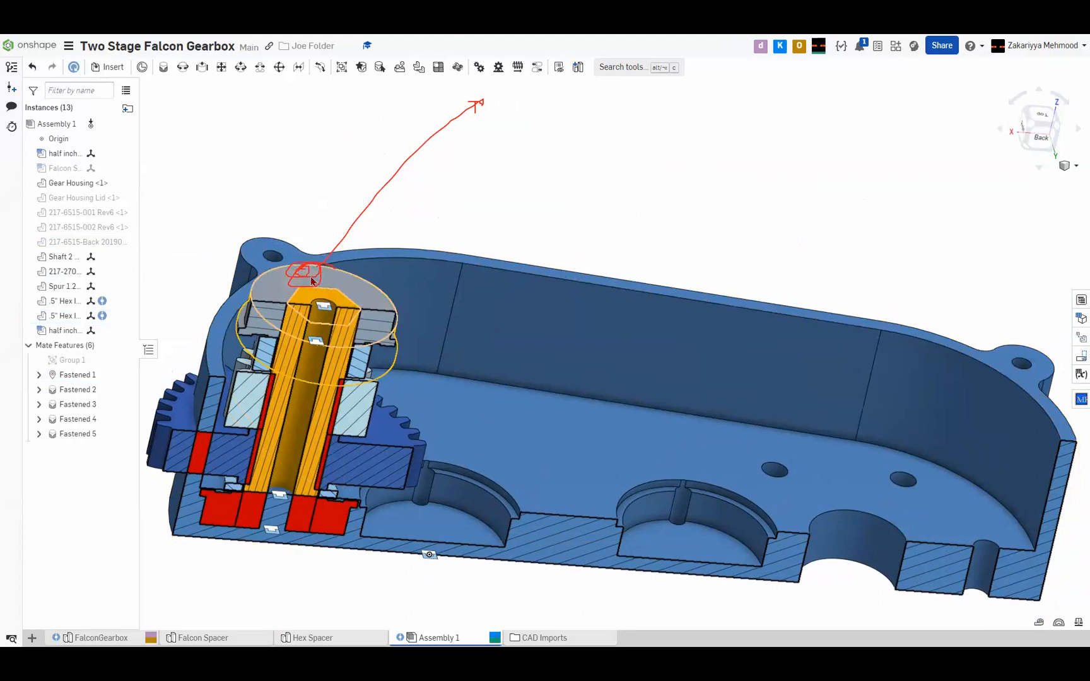
Move the Shaft 2 stack with its hex bearings and spacers out of the Gear Housing, clear of its far end
{"action": "left_click", "coordinate": [312, 280]}
{"action": "right_click_drag", "start_coordinate": [311, 279], "coordinate": [291, 307]}
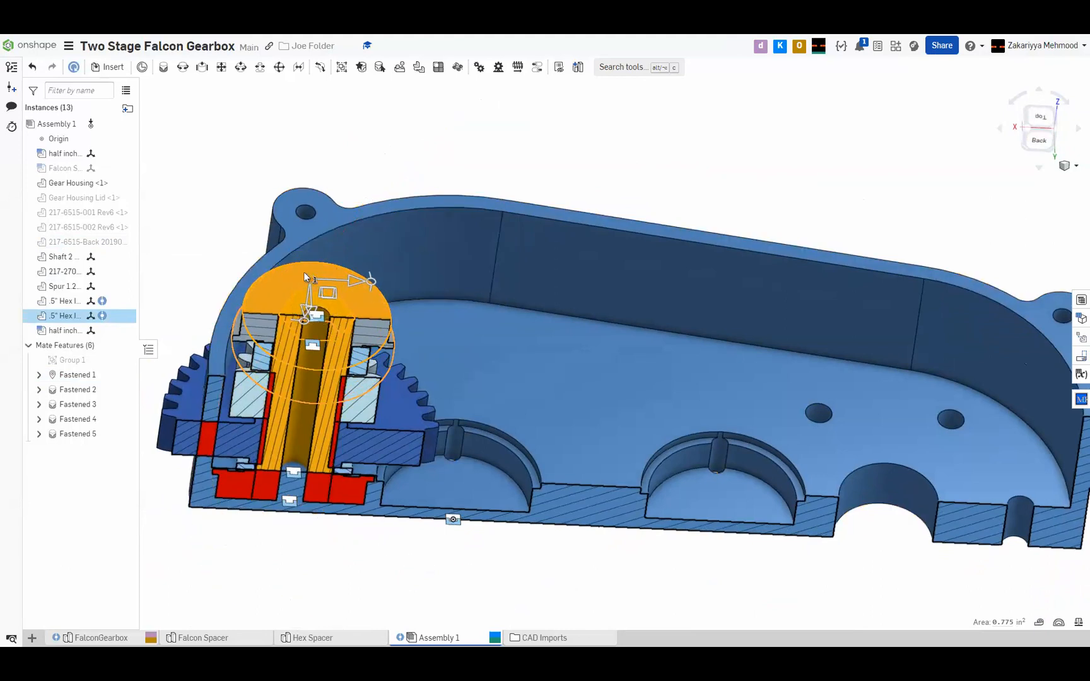
{"action": "left_click", "coordinate": [258, 217]}
{"action": "left_click_drag", "start_coordinate": [311, 285], "coordinate": [723, 137]}
{"action": "middle_click_drag", "start_coordinate": [555, 251], "coordinate": [381, 274]}
{"action": "scroll", "coordinate": [423, 269], "scroll_direction": "down", "scroll_amount": 4}
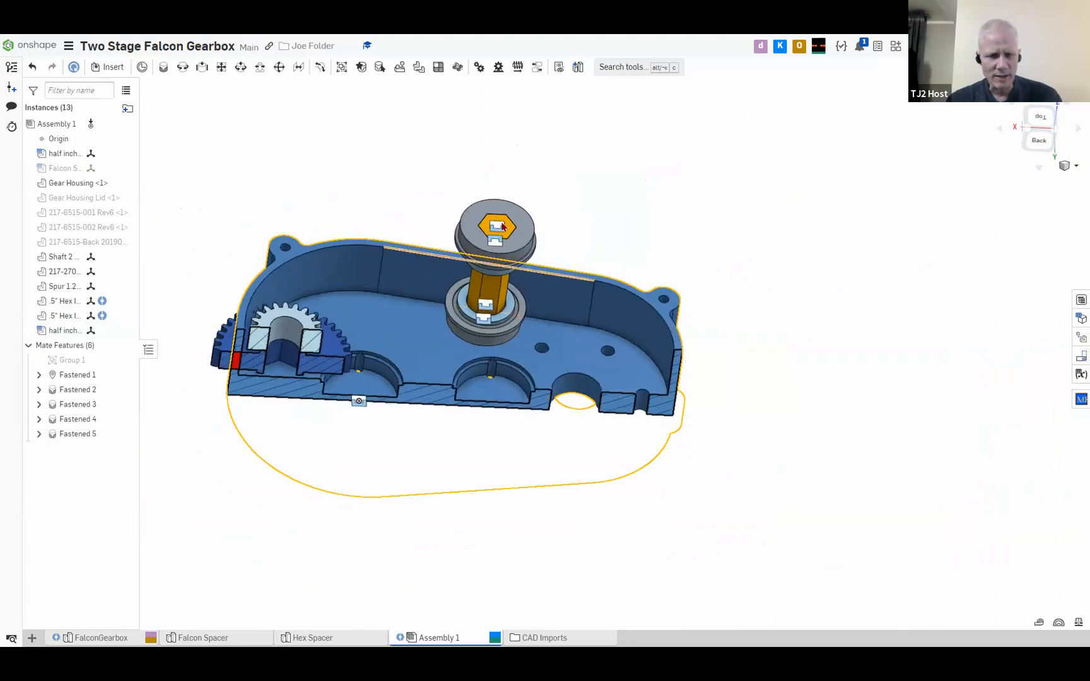
{"action": "left_click_drag", "start_coordinate": [548, 214], "coordinate": [769, 250]}
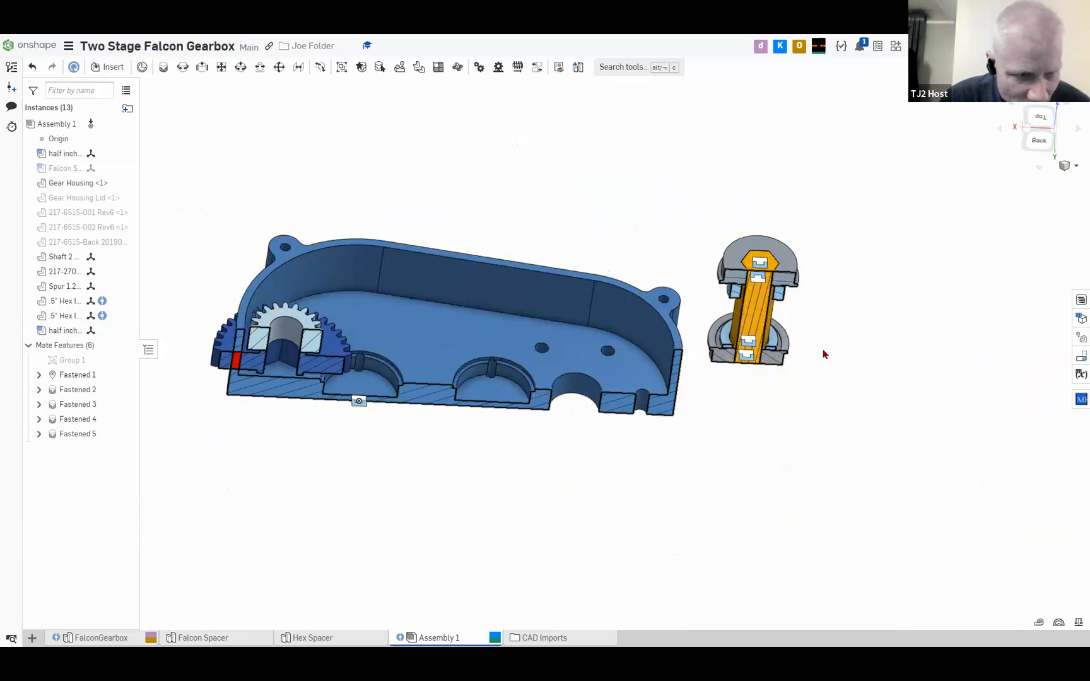
Examine the separated Shaft 2 stack and the two gears in the Gear Housing for missing fastened mates
{"action": "scroll", "coordinate": [822, 353], "scroll_direction": "up", "scroll_amount": 3}
{"action": "scroll", "coordinate": [693, 313], "scroll_direction": "down", "scroll_amount": 3}
{"action": "scroll", "coordinate": [538, 285], "scroll_direction": "up", "scroll_amount": 5}
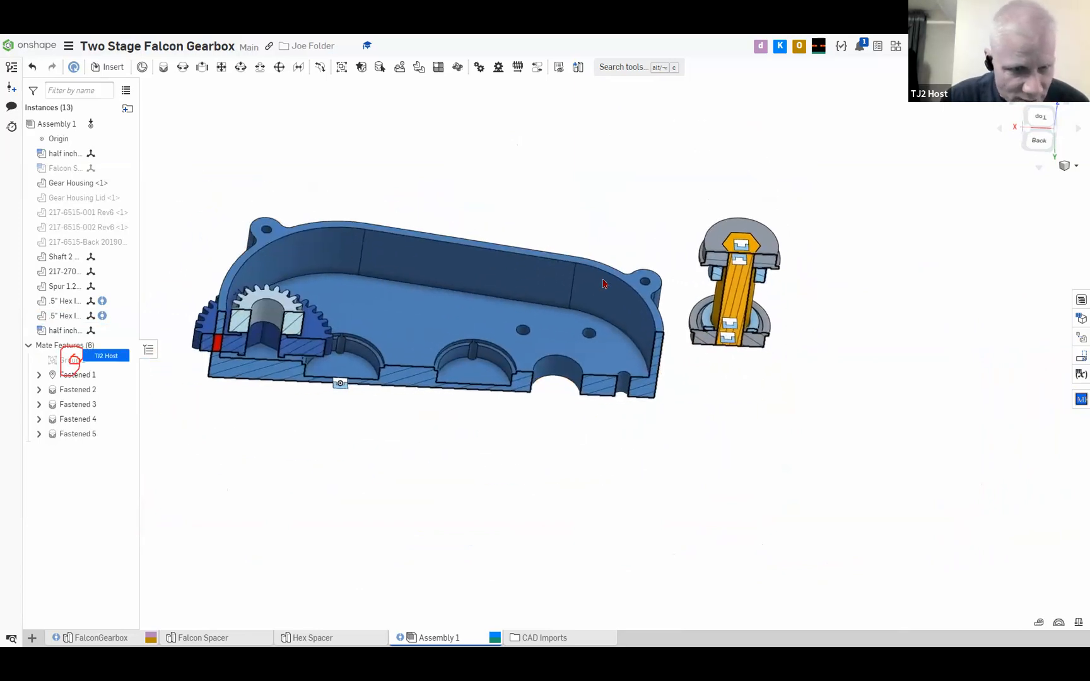
{"action": "scroll", "coordinate": [625, 289], "scroll_direction": "down", "scroll_amount": 2}
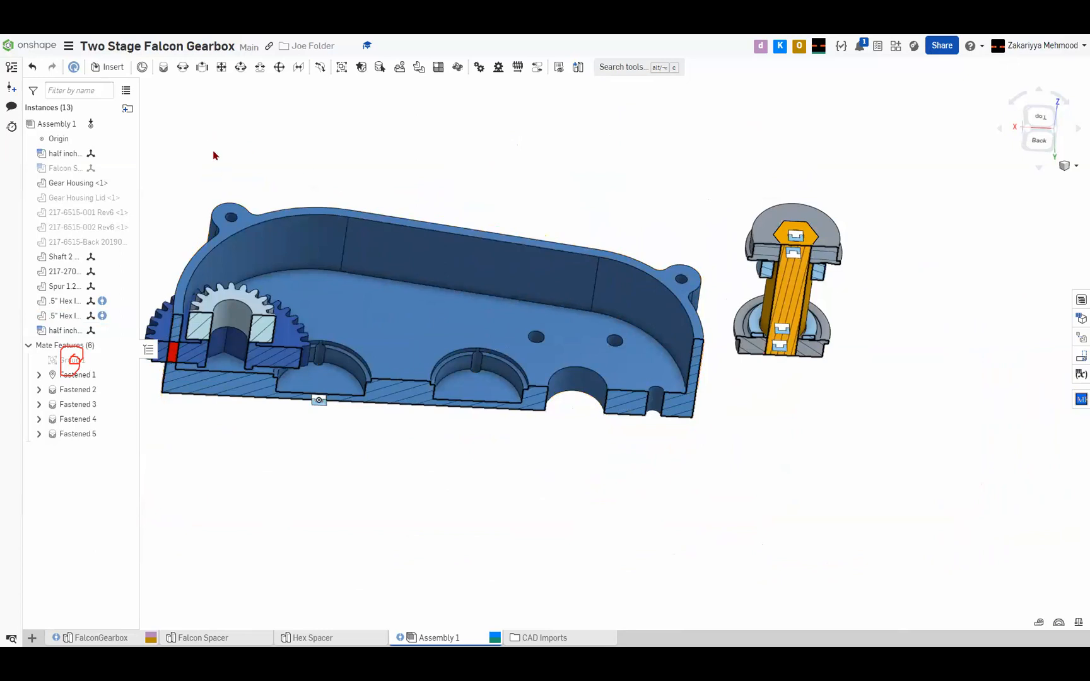
{"action": "middle_click_drag", "start_coordinate": [383, 224], "coordinate": [449, 225]}
{"action": "scroll", "coordinate": [464, 227], "scroll_direction": "up", "scroll_amount": 2}
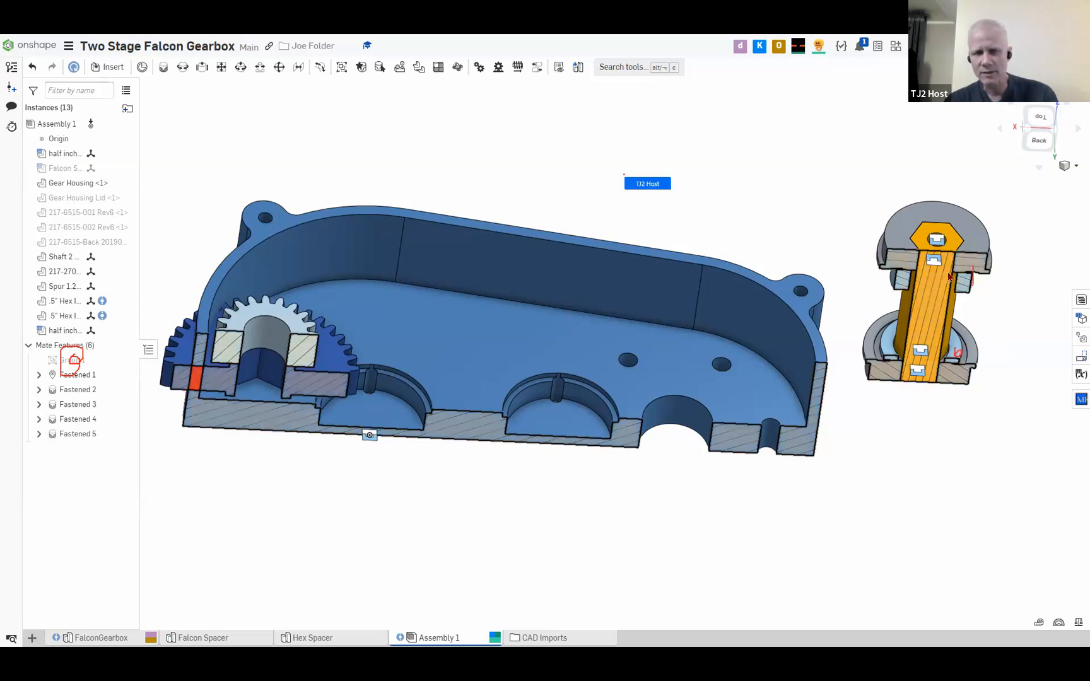
{"action": "scroll", "coordinate": [950, 276], "scroll_direction": "up", "scroll_amount": 5}
{"action": "scroll", "coordinate": [959, 426], "scroll_direction": "down", "scroll_amount": 5}
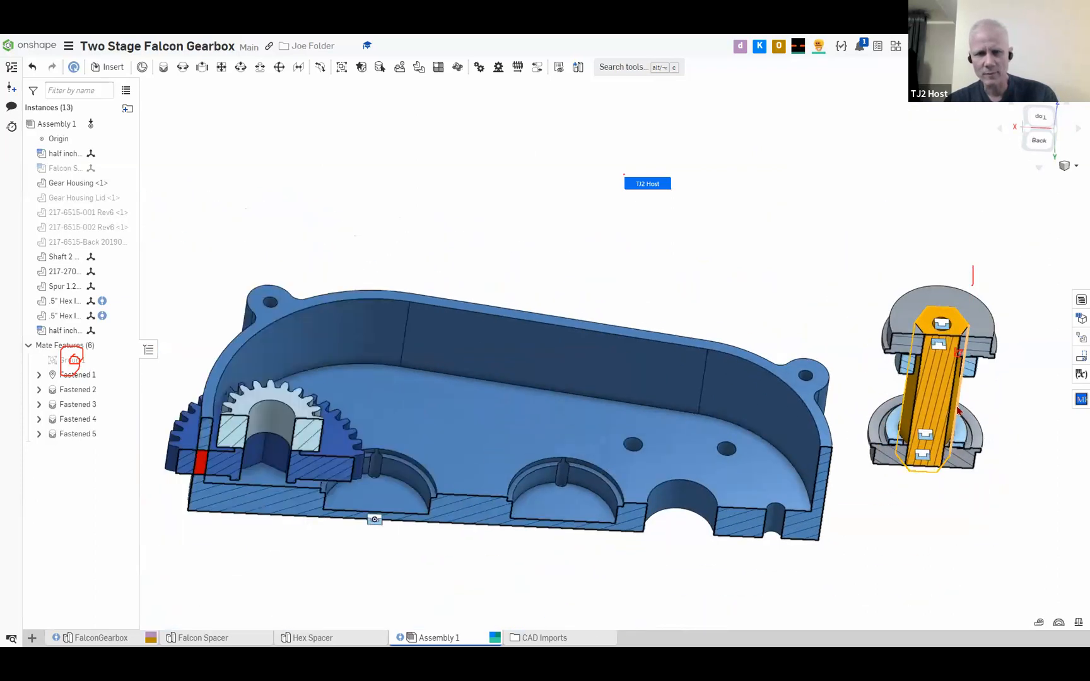
{"action": "scroll", "coordinate": [971, 391], "scroll_direction": "up", "scroll_amount": 3}
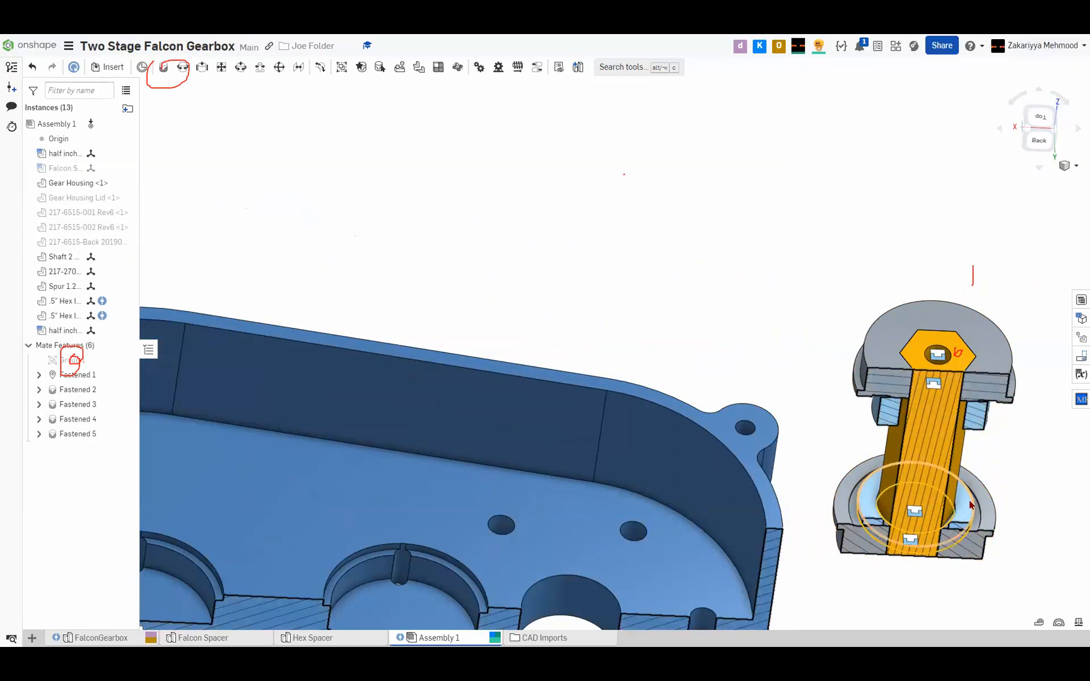
{"action": "scroll", "coordinate": [954, 455], "scroll_direction": "down", "scroll_amount": 5}
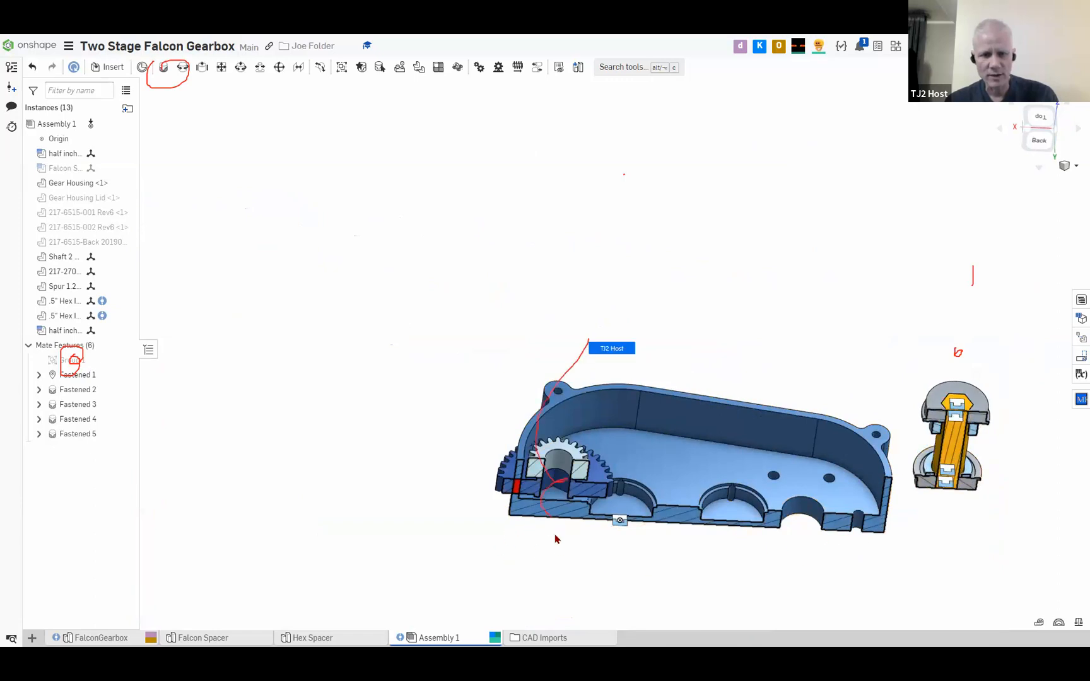
Try a fastened mate between the large 217-2708 gear and the small Spur 1.27M gear using connectors at their teeth, and discard it
{"action": "left_click", "coordinate": [598, 470]}
{"action": "left_click", "coordinate": [565, 449]}
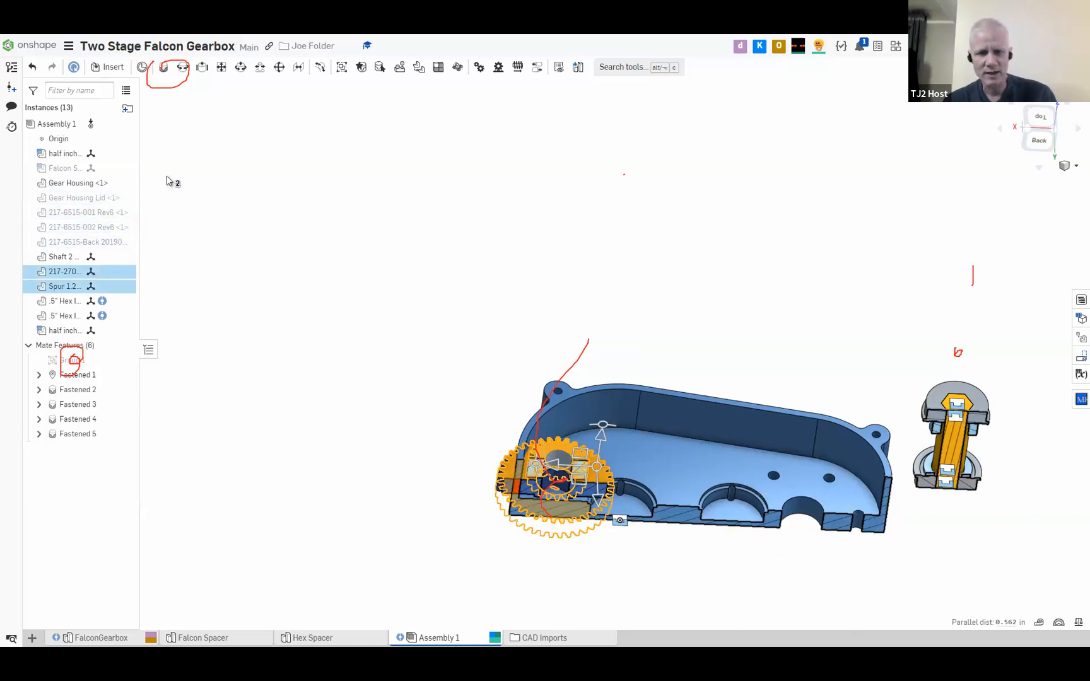
{"action": "left_click", "coordinate": [237, 209]}
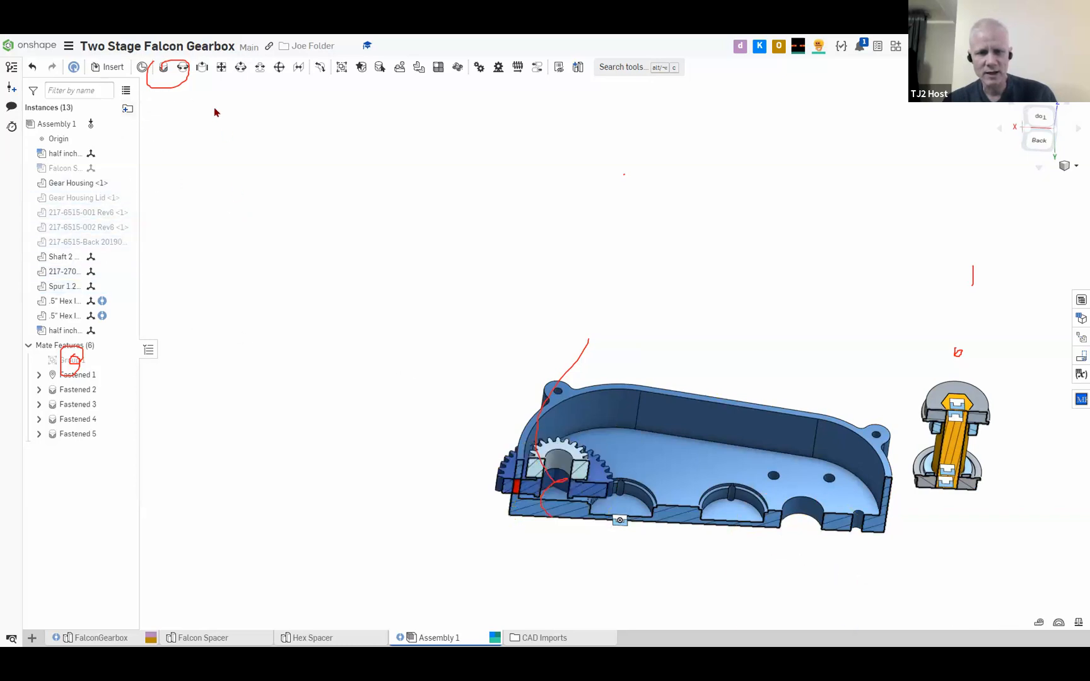
{"action": "left_click", "coordinate": [165, 66]}
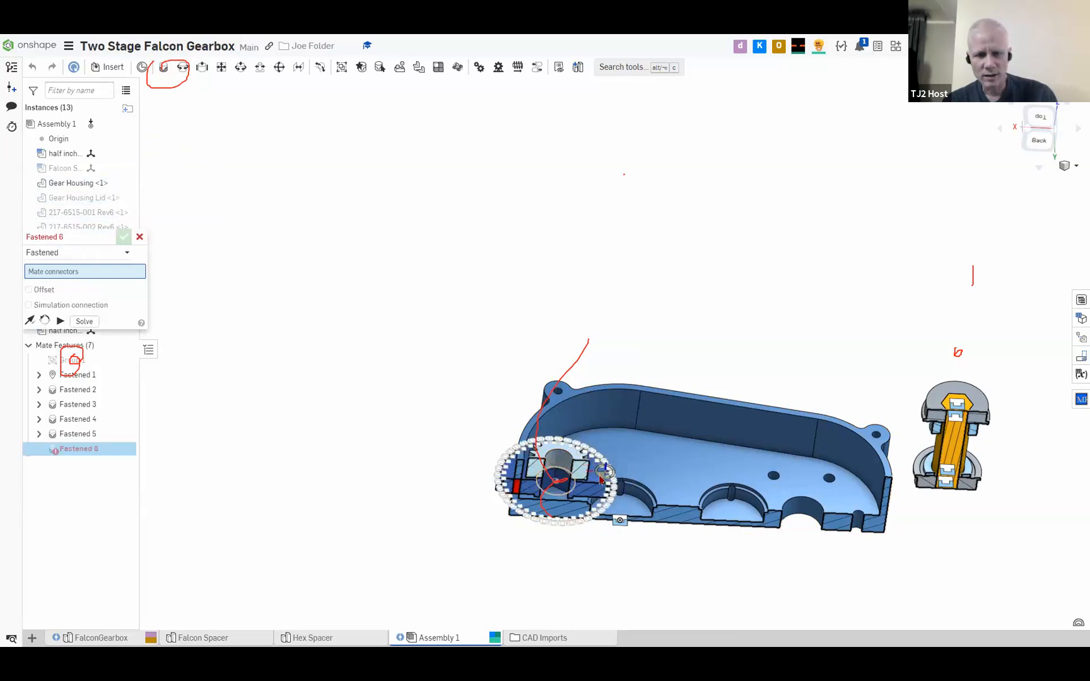
{"action": "scroll", "coordinate": [581, 463], "scroll_direction": "up", "scroll_amount": 5}
{"action": "left_click", "coordinate": [575, 461]}
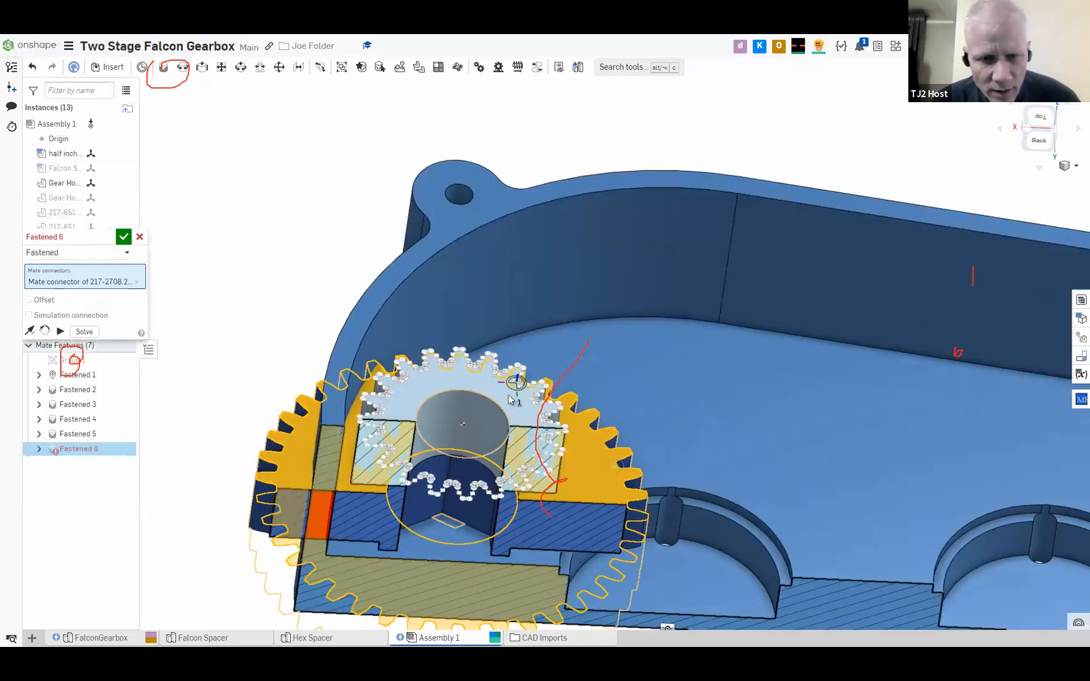
{"action": "left_click", "coordinate": [519, 413]}
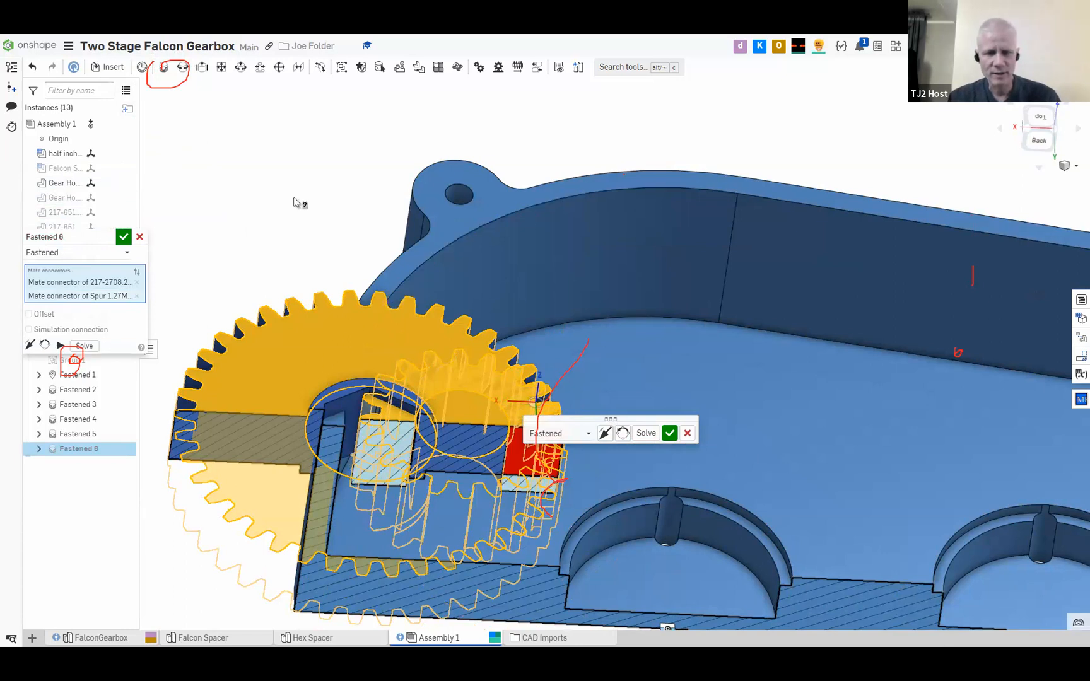
{"action": "left_click", "coordinate": [140, 236]}
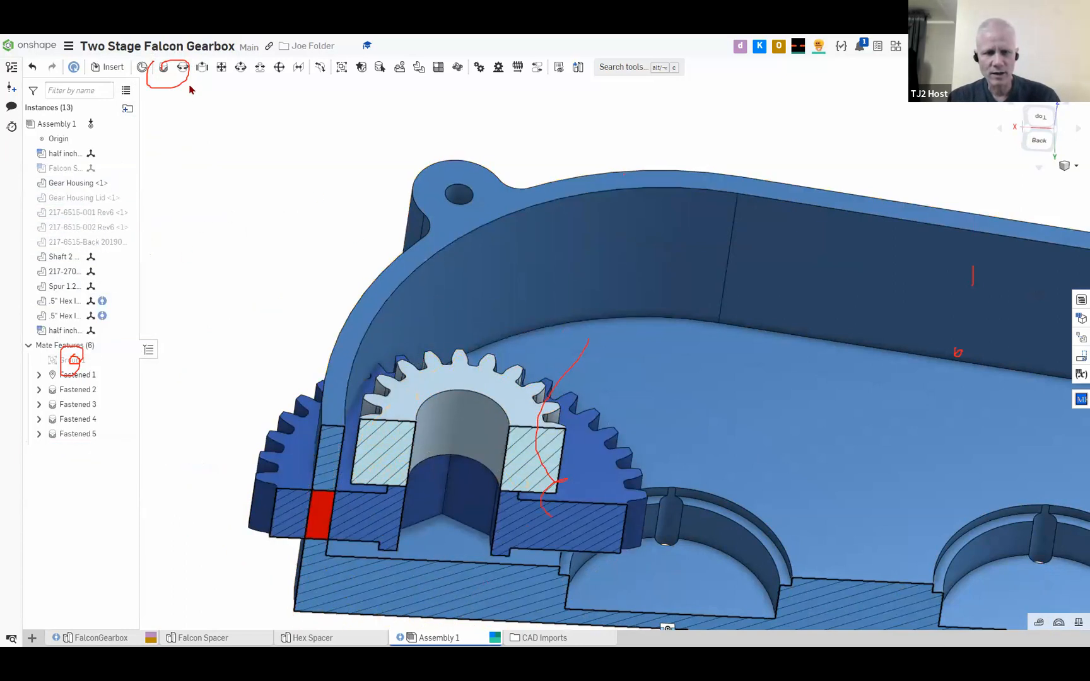
{"action": "left_click", "coordinate": [164, 66]}
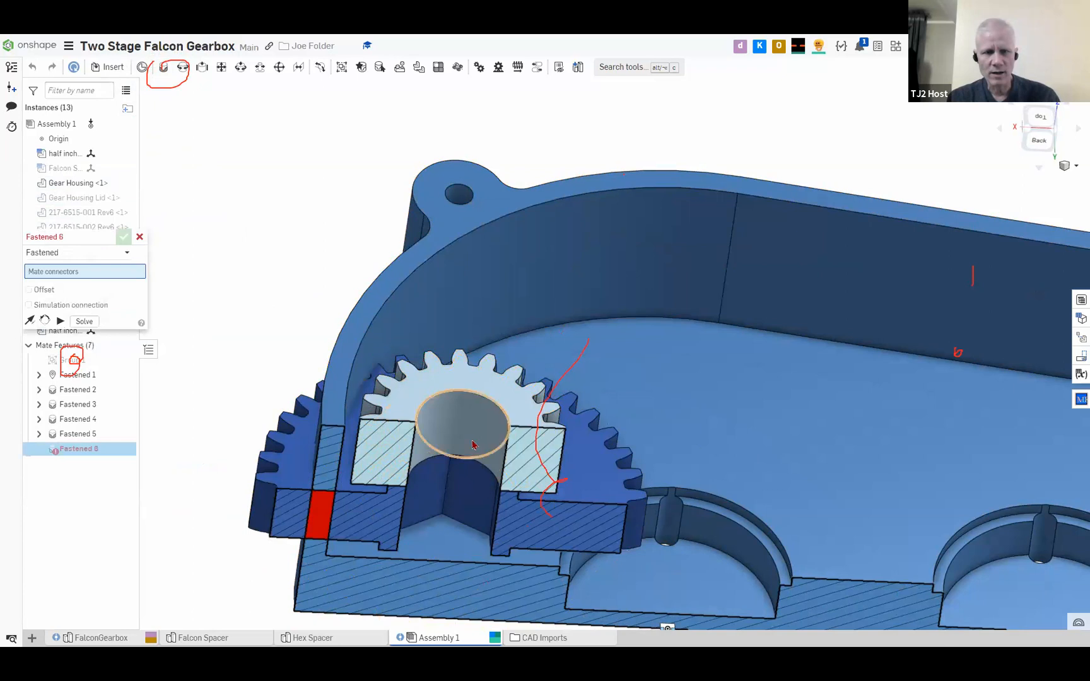
{"action": "scroll", "coordinate": [539, 492], "scroll_direction": "up", "scroll_amount": 5}
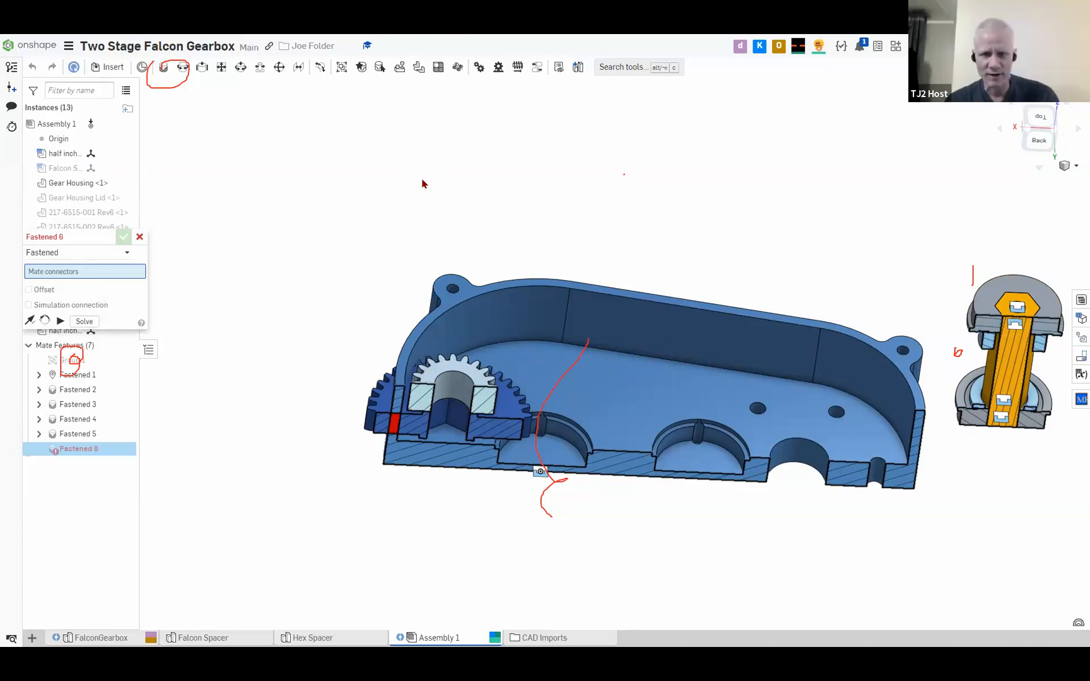
{"action": "scroll", "coordinate": [423, 183], "scroll_direction": "down", "scroll_amount": 4}
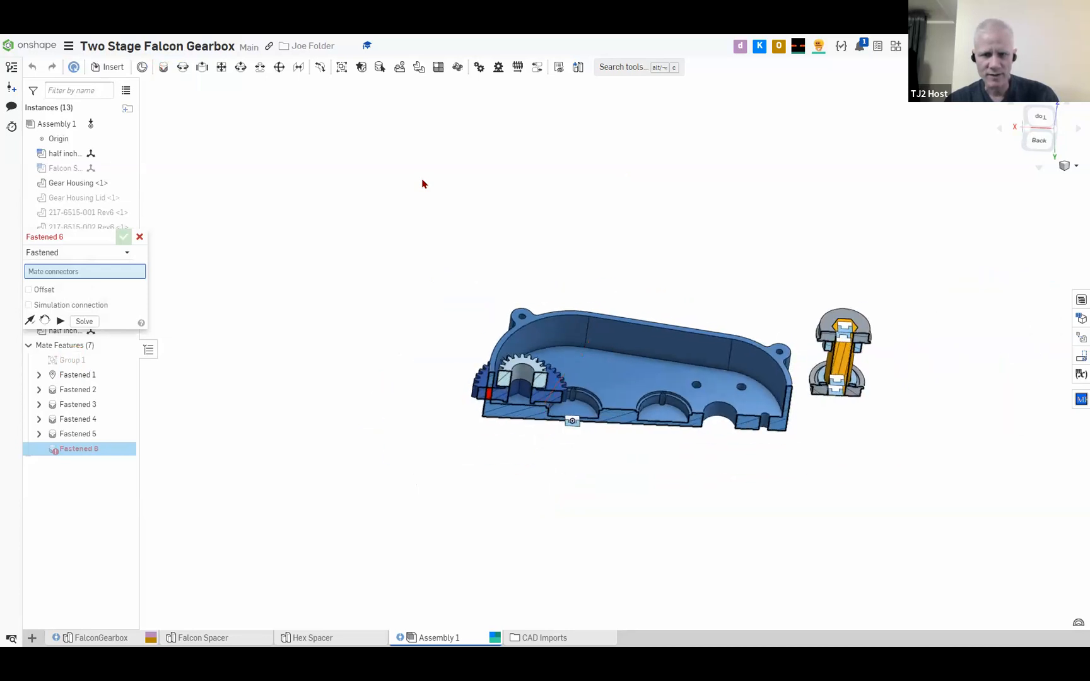
{"action": "scroll", "coordinate": [423, 183], "scroll_direction": "down", "scroll_amount": 3}
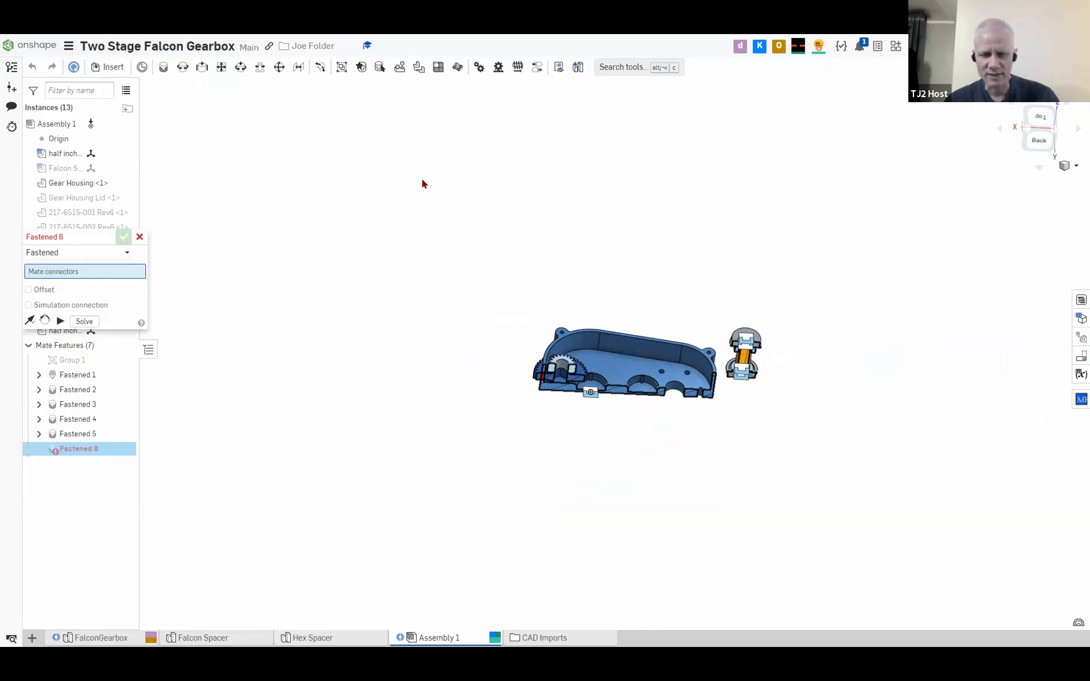
{"action": "scroll", "coordinate": [424, 182], "scroll_direction": "down", "scroll_amount": 5}
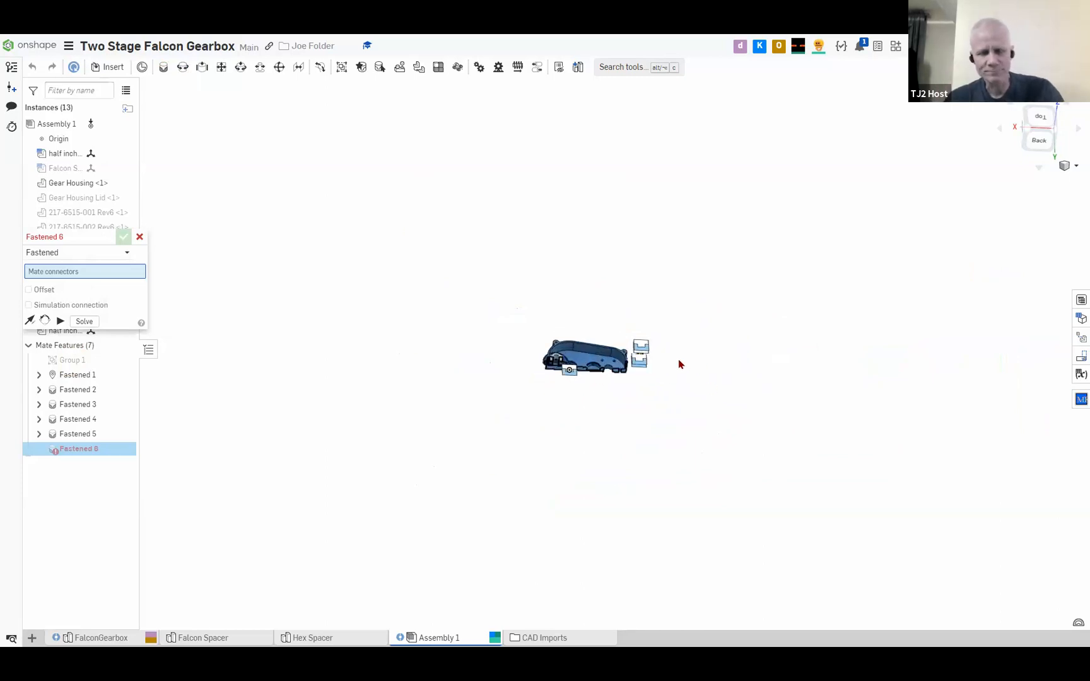
{"action": "scroll", "coordinate": [344, 360], "scroll_direction": "up", "scroll_amount": 5}
{"action": "middle_click_drag", "start_coordinate": [344, 360], "coordinate": [404, 350]}
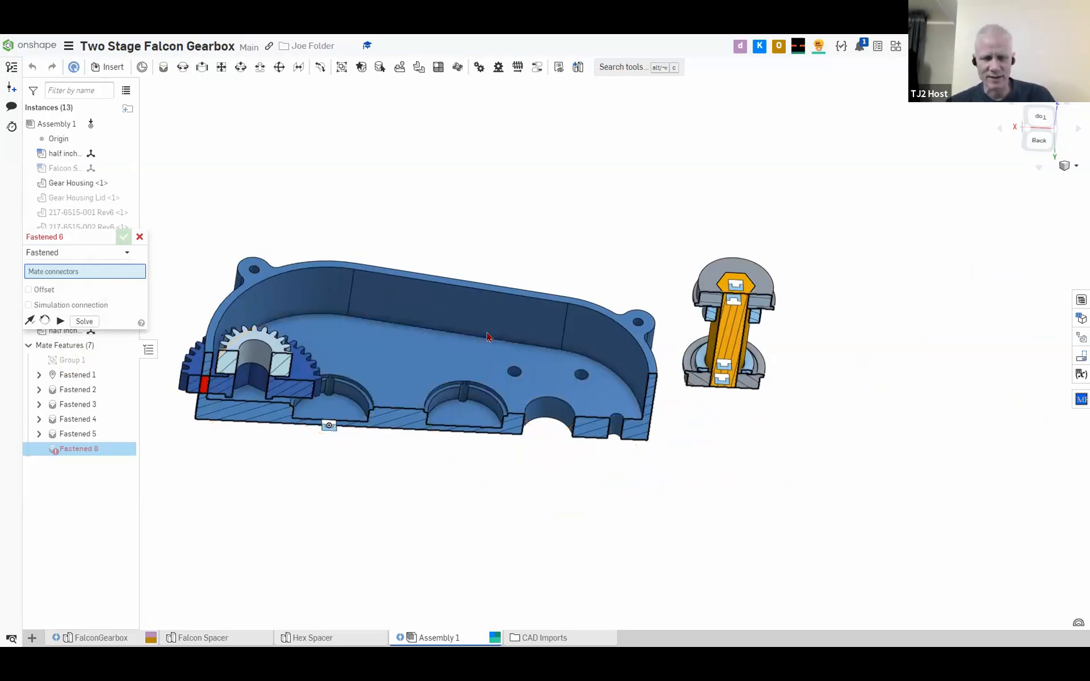
{"action": "scroll", "coordinate": [507, 351], "scroll_direction": "up", "scroll_amount": 2}
{"action": "middle_click_drag", "start_coordinate": [507, 353], "coordinate": [593, 346]}
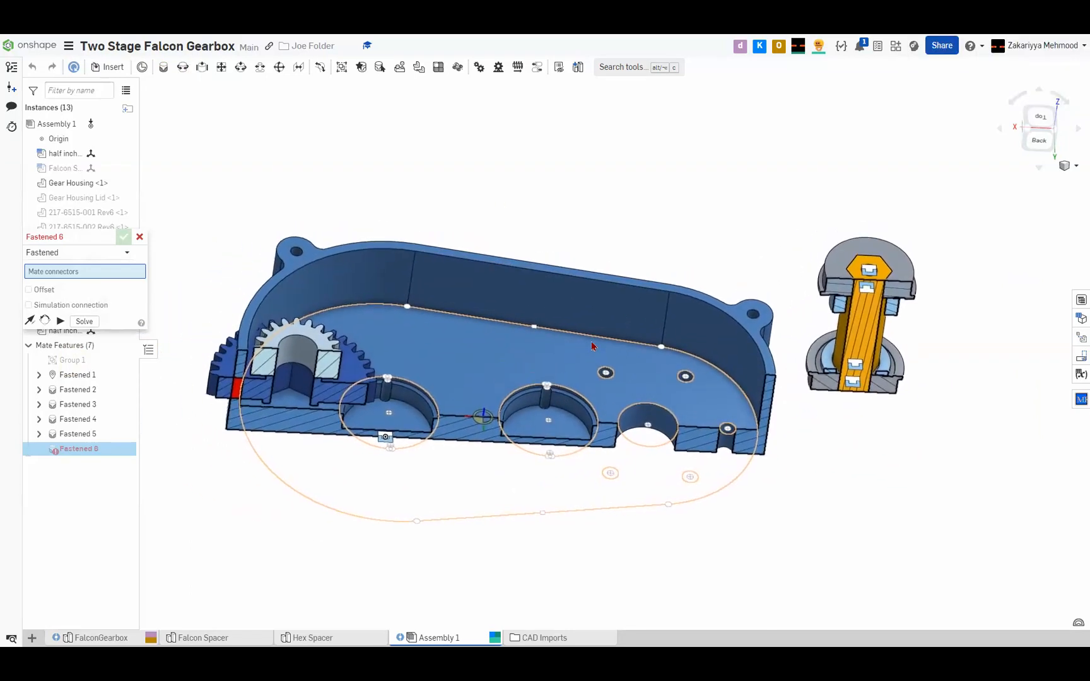
{"action": "scroll", "coordinate": [591, 346], "scroll_direction": "down", "scroll_amount": 3}
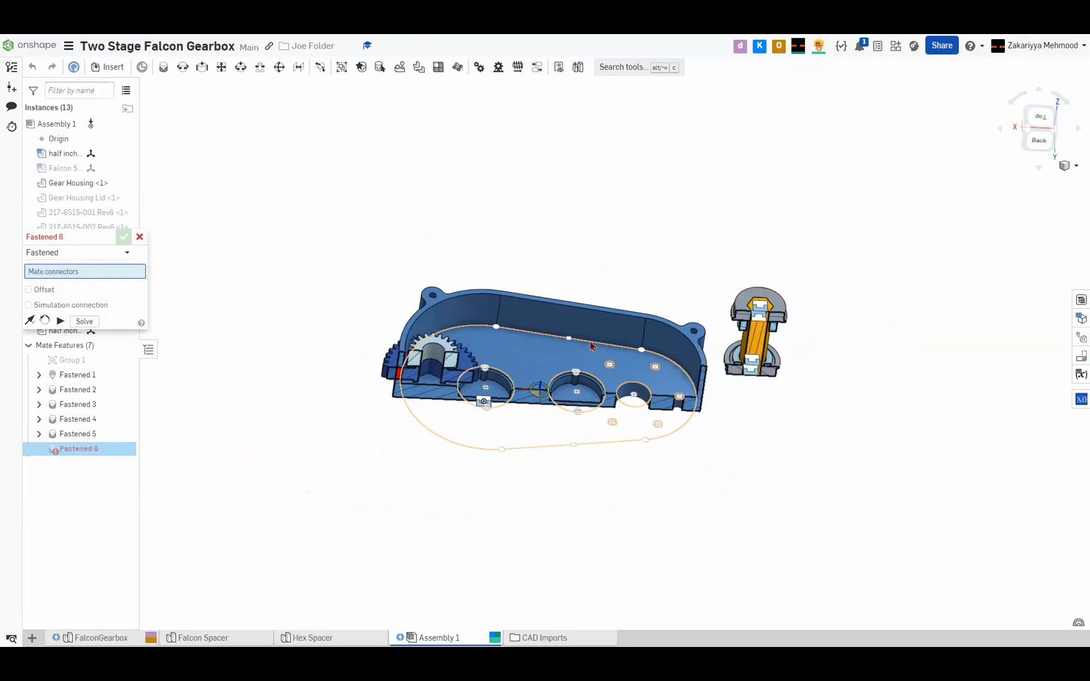
{"action": "scroll", "coordinate": [591, 344], "scroll_direction": "down", "scroll_amount": 3}
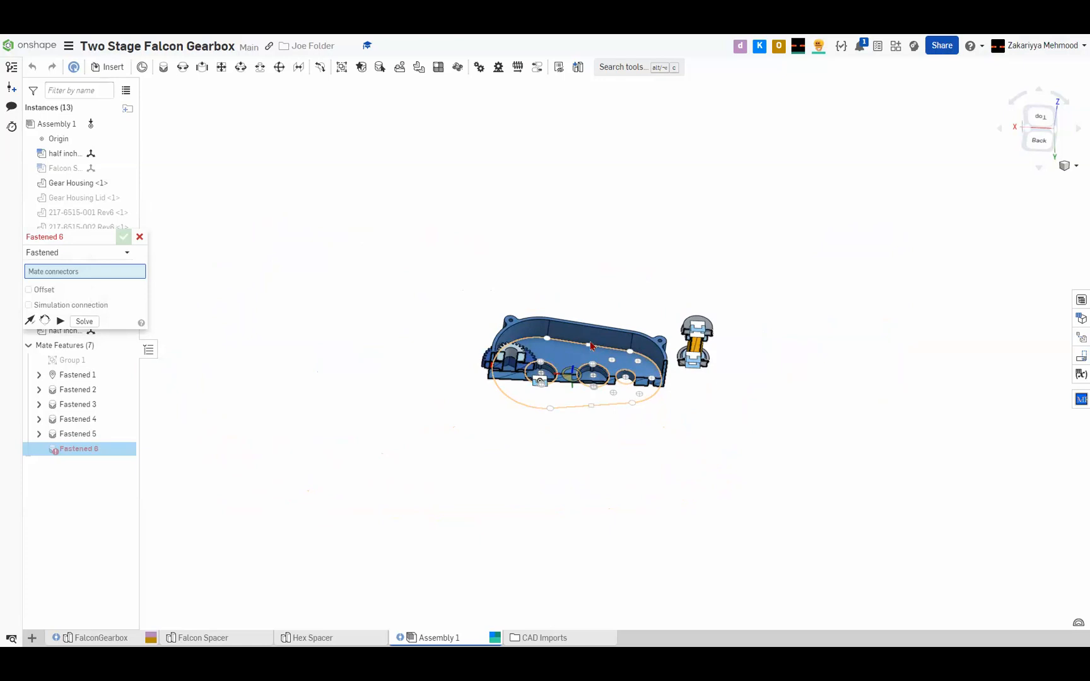
{"action": "scroll", "coordinate": [591, 346], "scroll_direction": "up", "scroll_amount": 5}
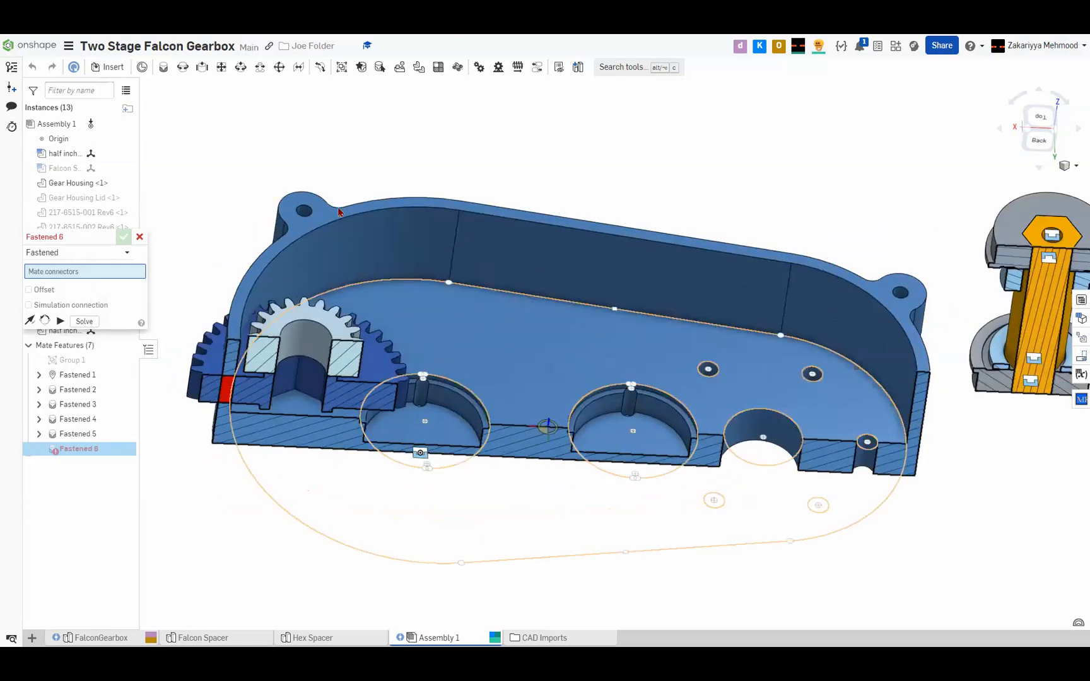
{"action": "left_click", "coordinate": [138, 237]}
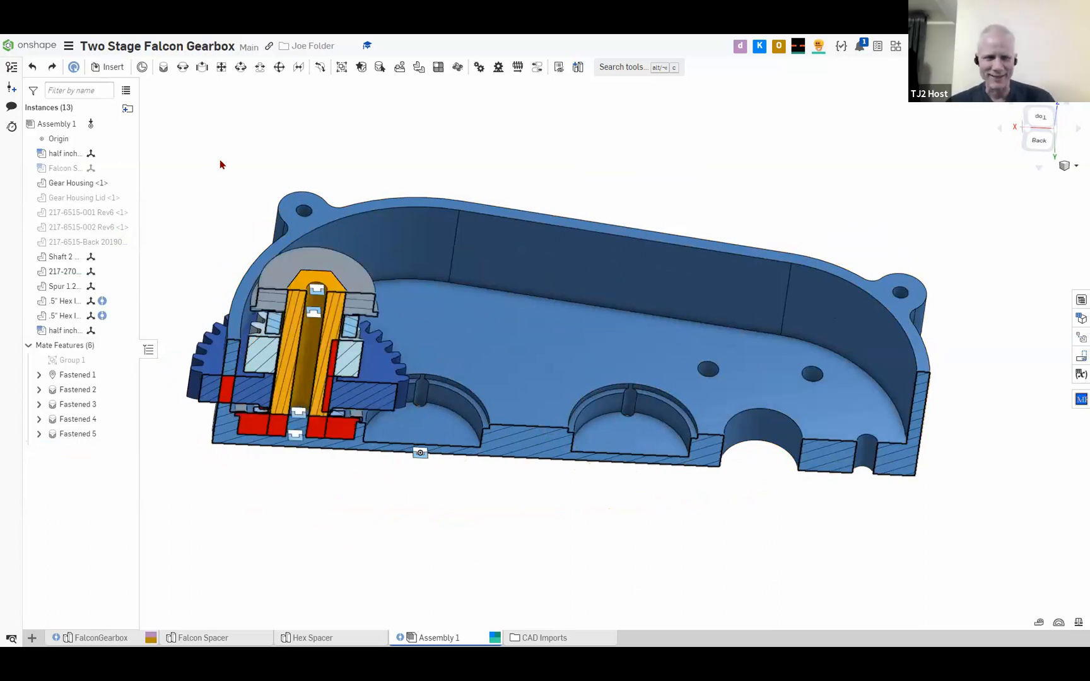
Group Shaft 2, the 217-2708 gear and the Spur 1.27M 20T gear so they move as one
{"action": "left_click", "coordinate": [381, 376]}
{"action": "key", "text": "Escape"}
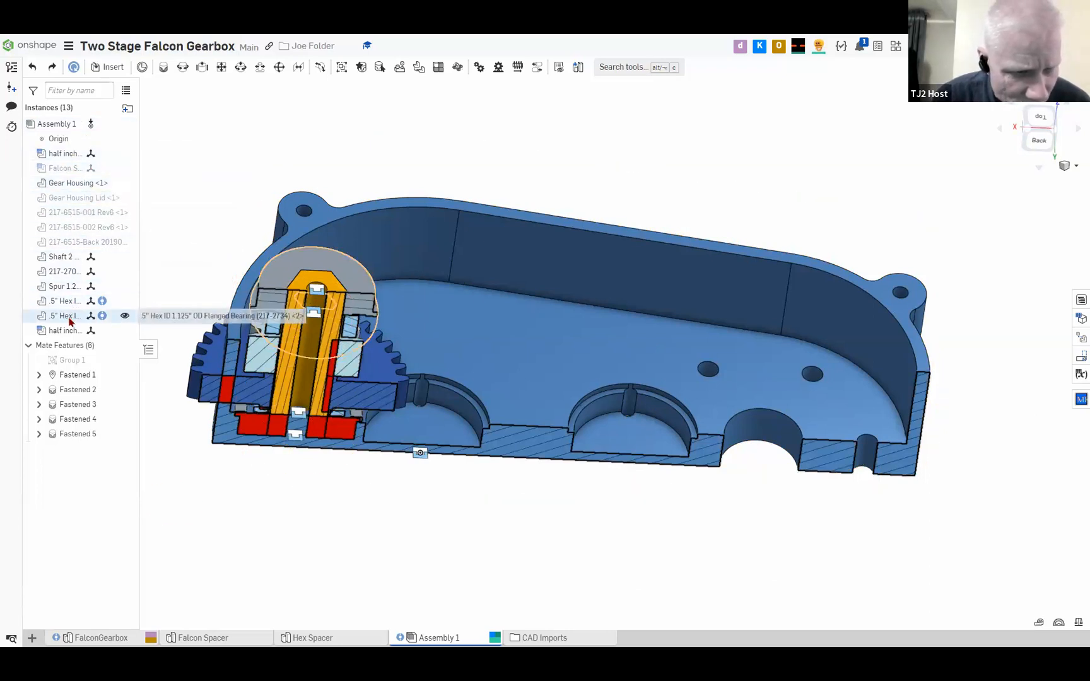
{"action": "left_click", "coordinate": [68, 260]}
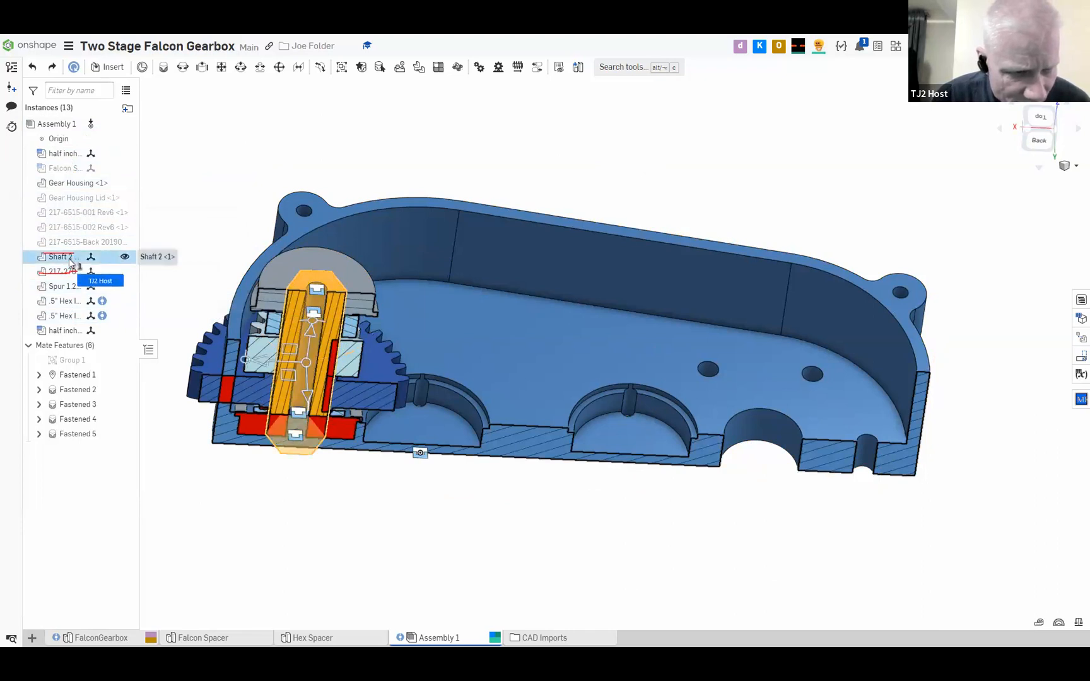
{"action": "left_click", "coordinate": [59, 272]}
{"action": "left_click", "coordinate": [60, 288]}
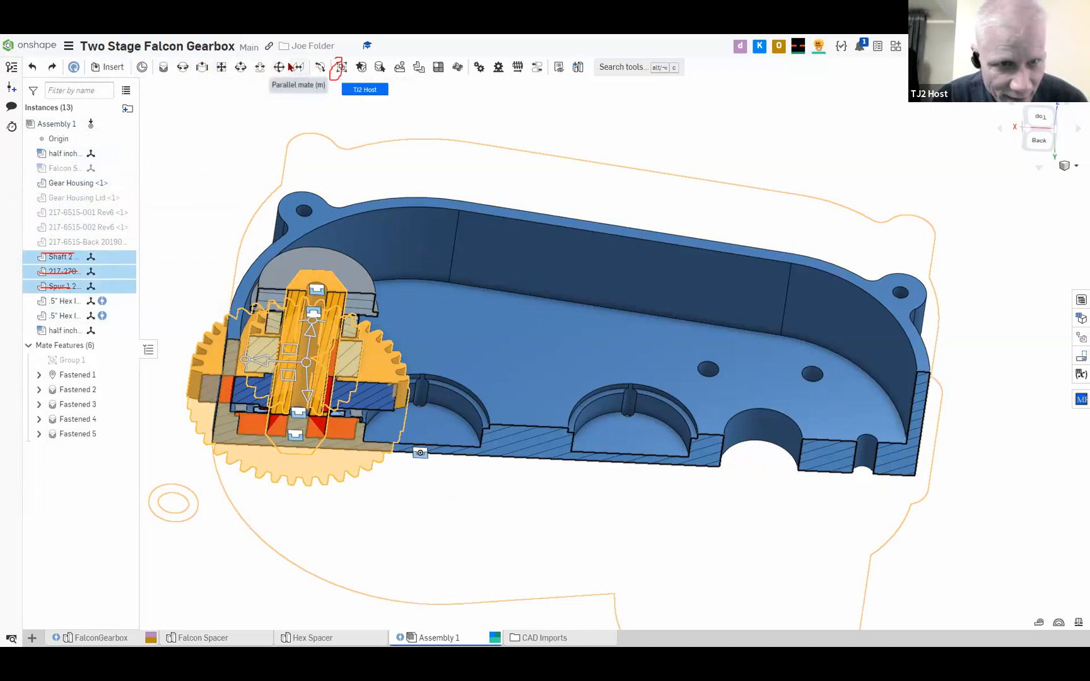
{"action": "left_click", "coordinate": [341, 67]}
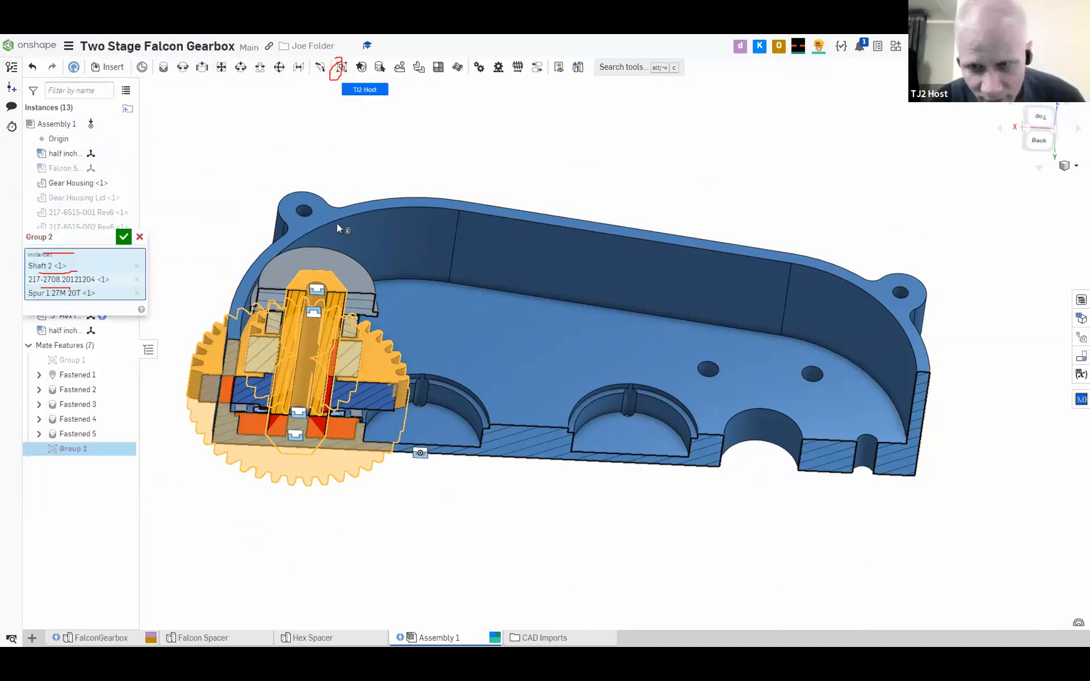
{"action": "left_click", "coordinate": [124, 237]}
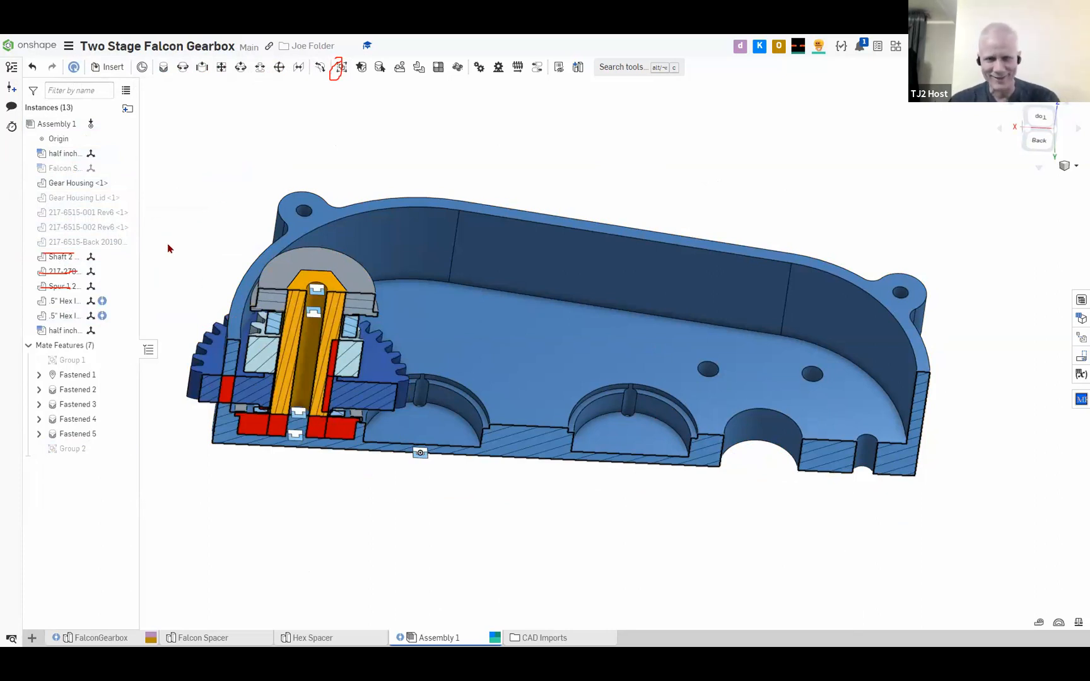
Move the grouped Shaft 2 stack out of the Gear Housing into the empty space beyond its far end
{"action": "mouse_move", "coordinate": [375, 368]}
{"action": "left_mouse_down"}
{"action": "mouse_move", "coordinate": [525, 348]}
{"action": "mouse_move", "coordinate": [885, 250]}
{"action": "mouse_move", "coordinate": [1008, 180]}
{"action": "mouse_move", "coordinate": [1047, 190]}
{"action": "left_mouse_up"}
{"action": "scroll", "coordinate": [681, 292], "scroll_direction": "down", "scroll_amount": 3}
{"action": "scroll", "coordinate": [708, 212], "scroll_direction": "down", "scroll_amount": 1}
{"action": "middle_click_drag", "start_coordinate": [709, 212], "coordinate": [482, 220]}
{"action": "left_click_drag", "start_coordinate": [619, 271], "coordinate": [782, 294]}
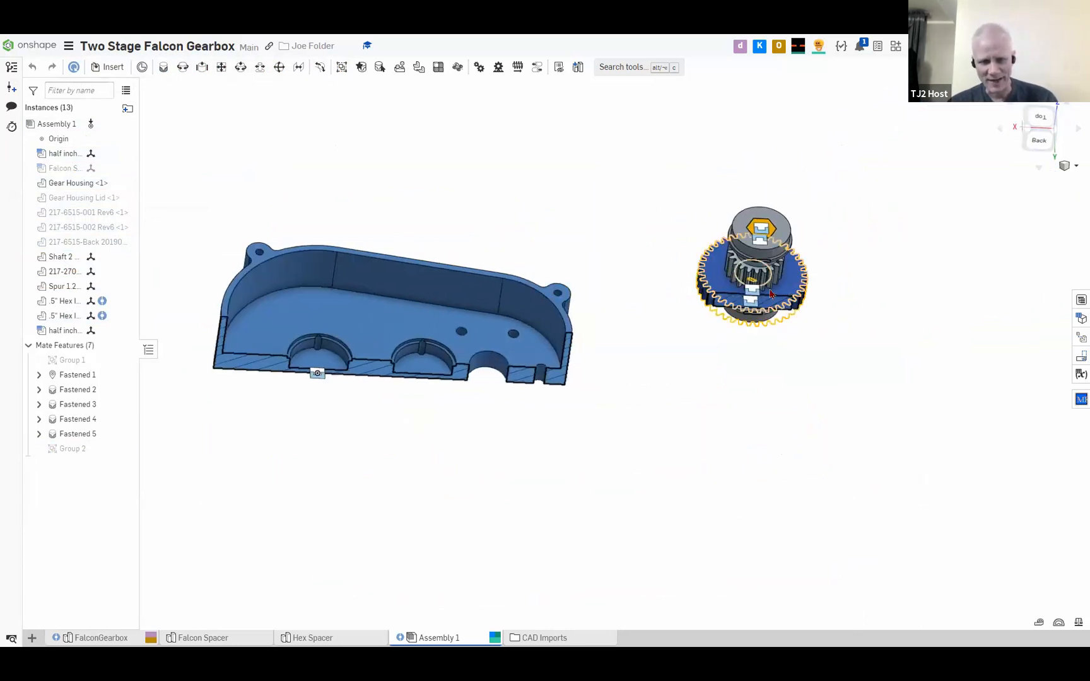
Examine the flange and shoulder edges of the hex bearing beneath the large gear for a suitable mate connector
{"action": "scroll", "coordinate": [846, 337], "scroll_direction": "up", "scroll_amount": 5}
{"action": "middle_click_drag", "start_coordinate": [681, 285], "coordinate": [617, 446]}
{"action": "scroll", "coordinate": [643, 395], "scroll_direction": "up", "scroll_amount": 3}
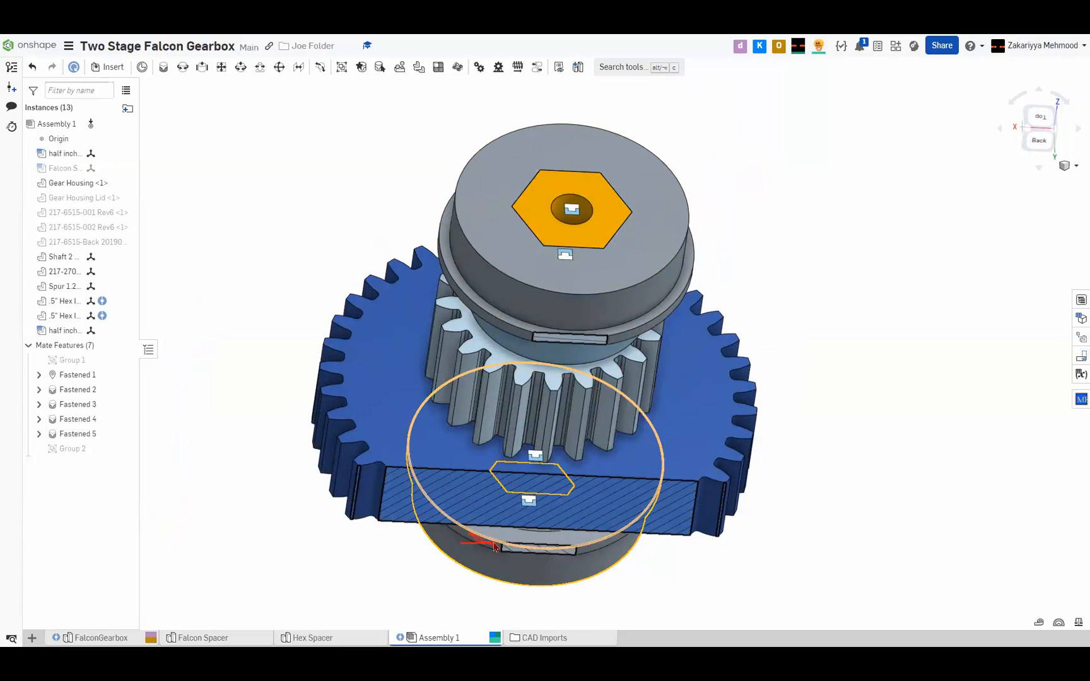
{"action": "scroll", "coordinate": [495, 546], "scroll_direction": "down", "scroll_amount": 5}
{"action": "scroll", "coordinate": [508, 516], "scroll_direction": "up", "scroll_amount": 4}
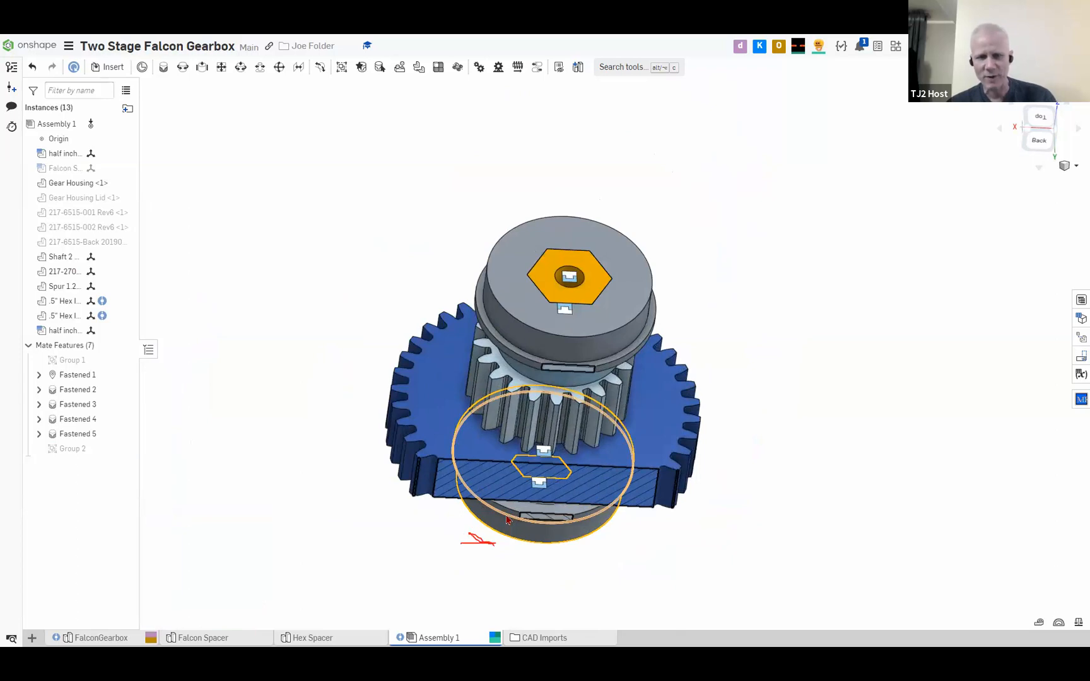
{"action": "right_click_drag", "start_coordinate": [559, 530], "coordinate": [529, 372]}
{"action": "scroll", "coordinate": [533, 373], "scroll_direction": "up", "scroll_amount": 10}
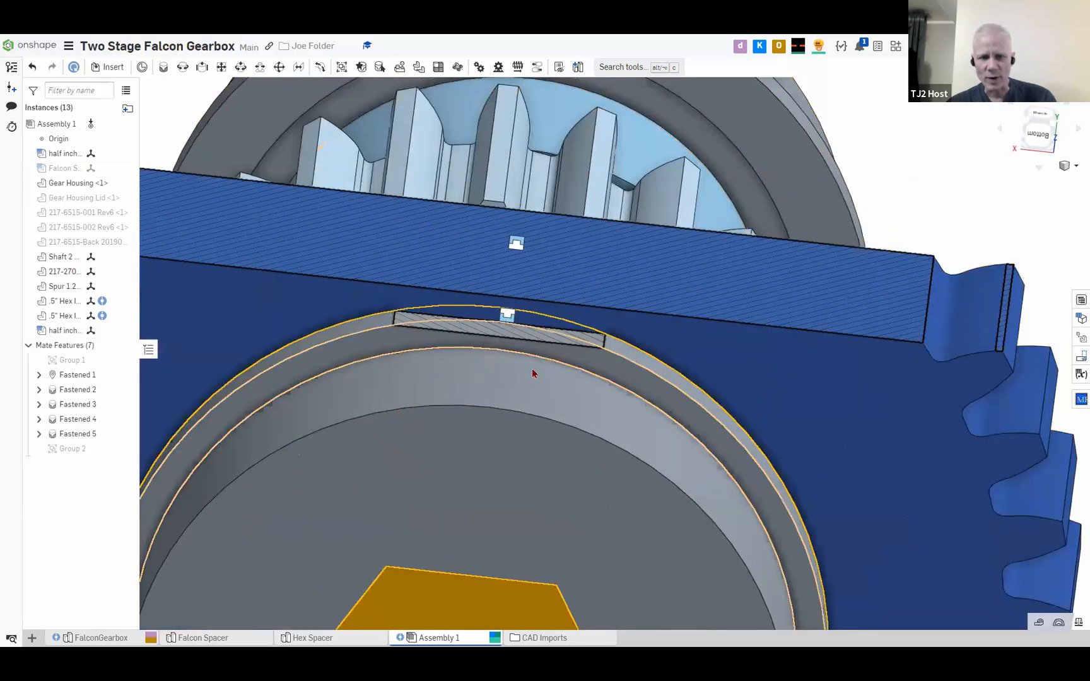
{"action": "scroll", "coordinate": [512, 412], "scroll_direction": "down", "scroll_amount": 3}
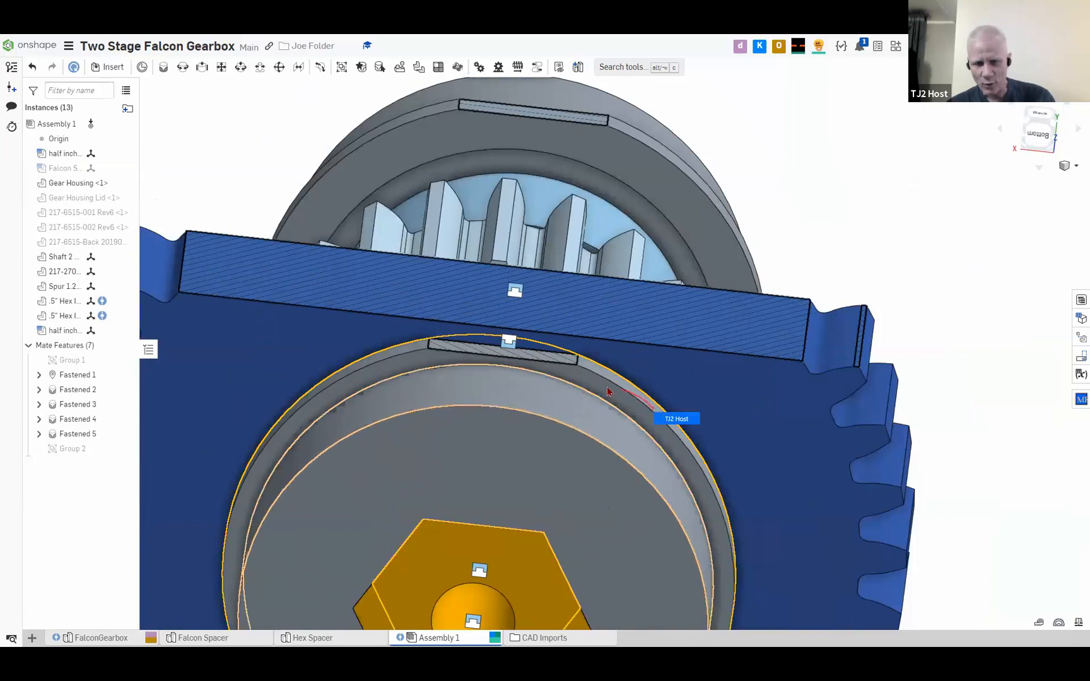
{"action": "left_click", "coordinate": [627, 392]}
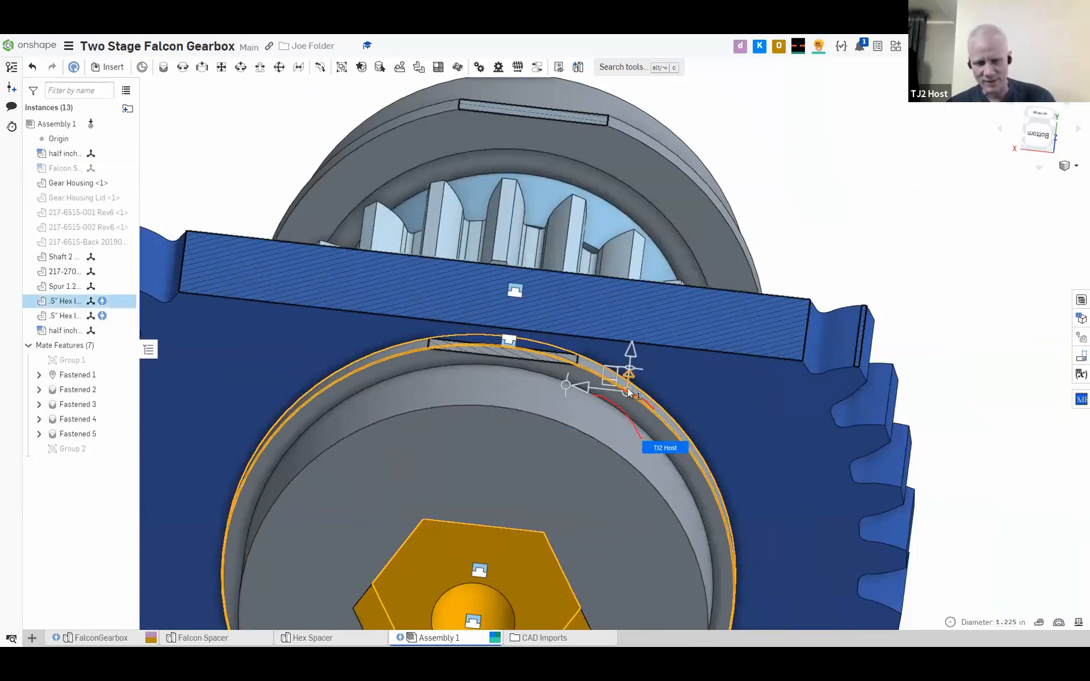
{"action": "left_click", "coordinate": [237, 143]}
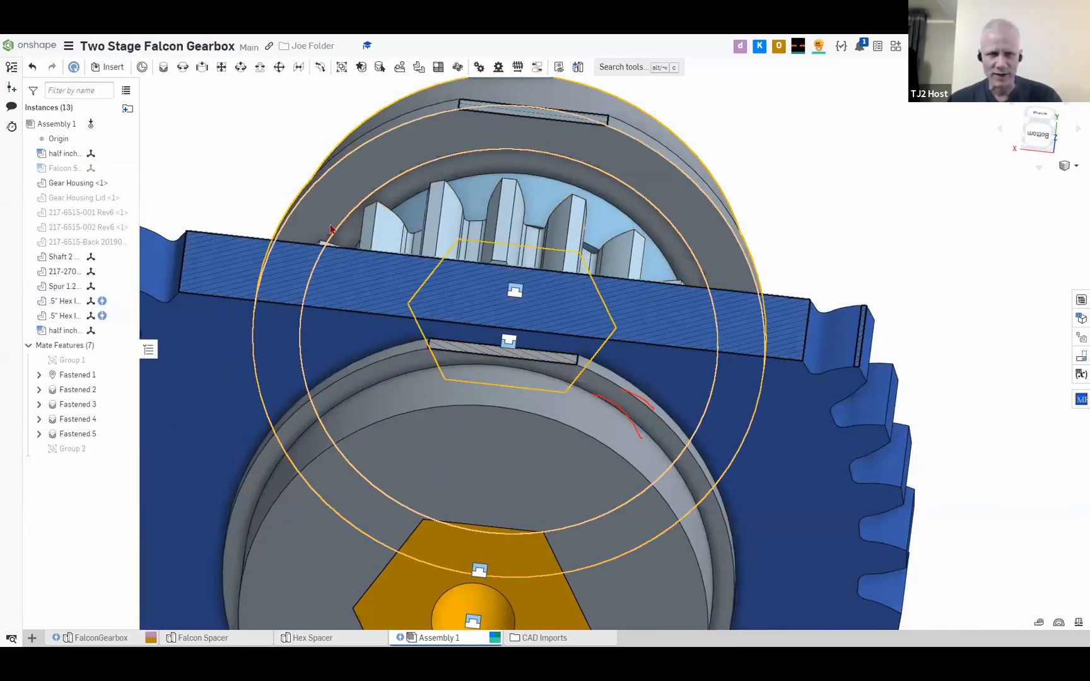
Start a revolute mate with the shoulder edge of the hex bearing beneath the large gear as its first connector
{"action": "left_click", "coordinate": [184, 68]}
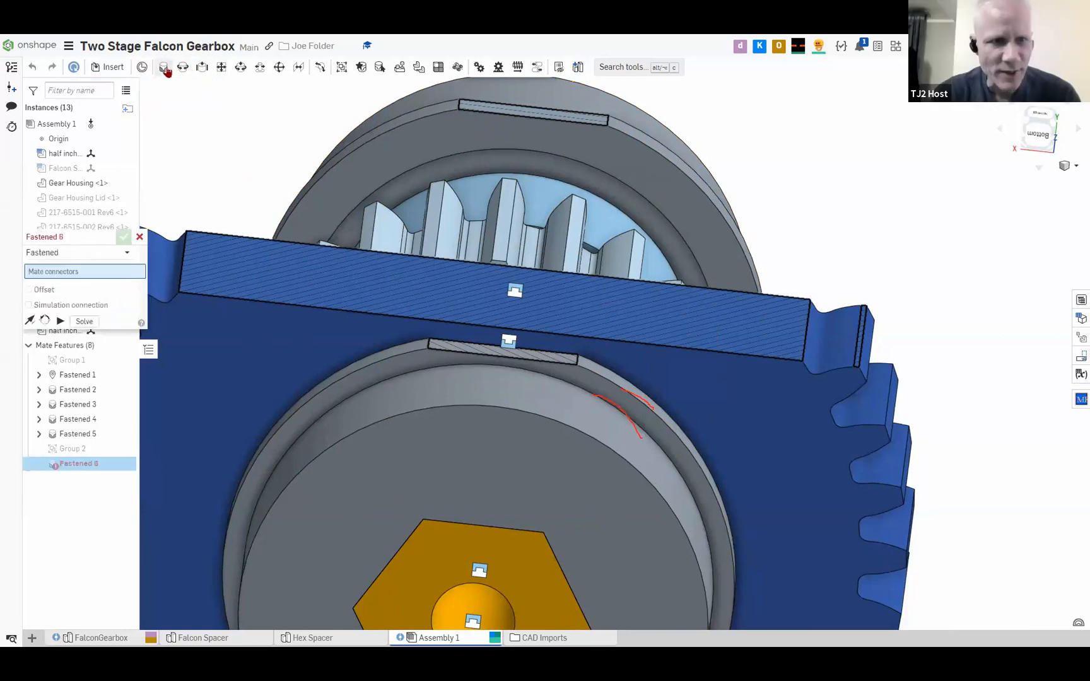
{"action": "left_click", "coordinate": [140, 236]}
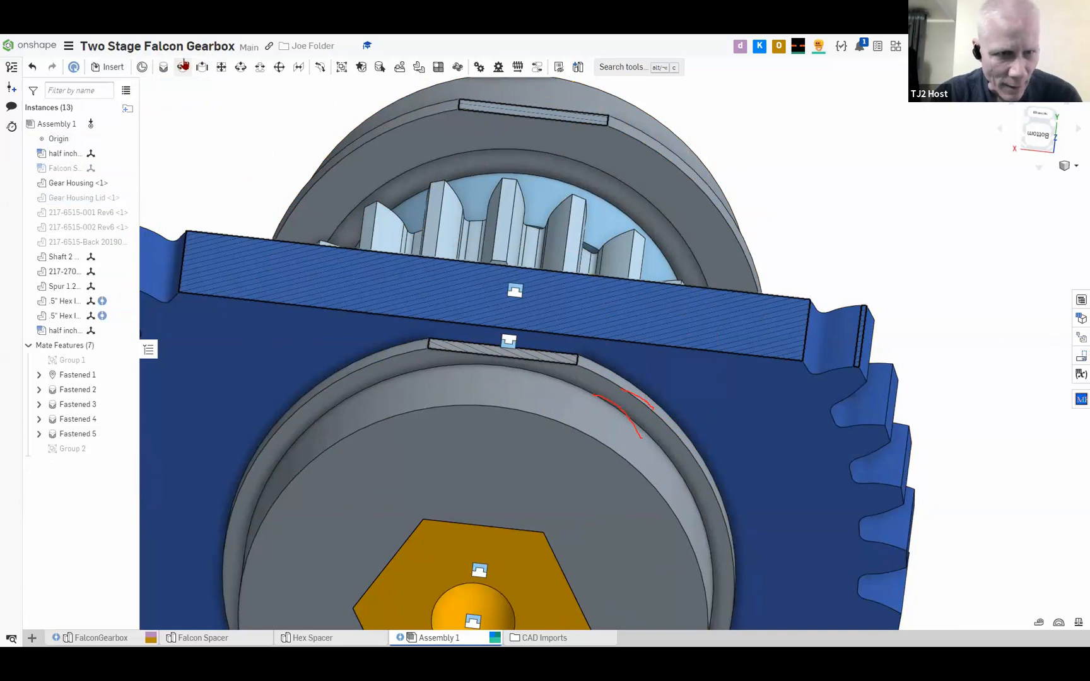
{"action": "left_click", "coordinate": [182, 67]}
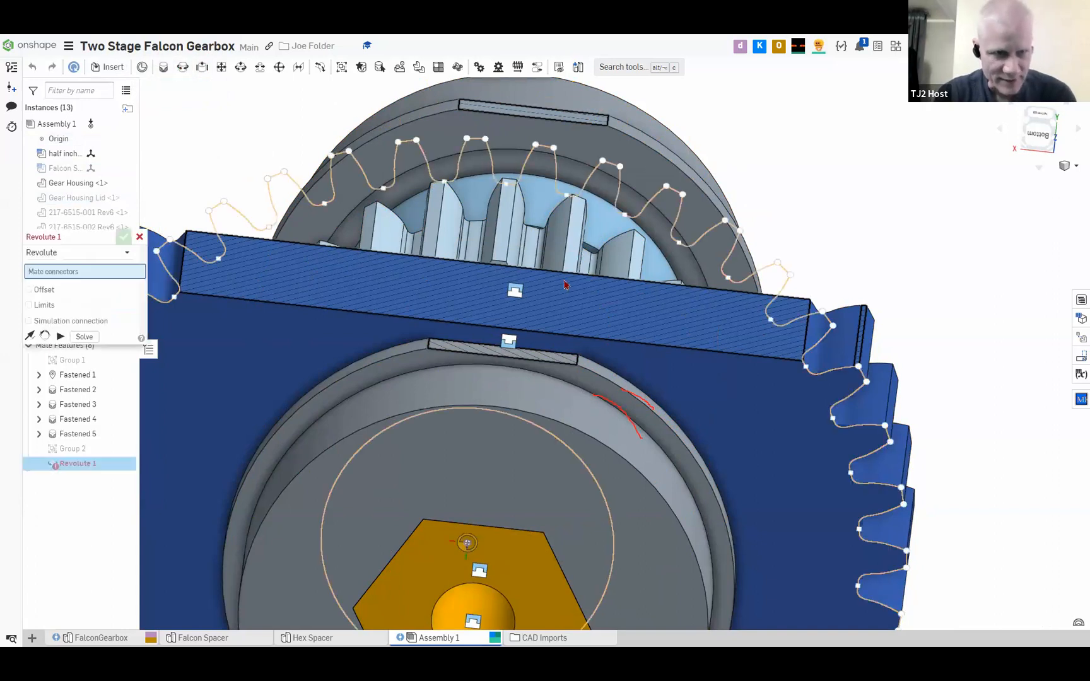
{"action": "left_click", "coordinate": [618, 414]}
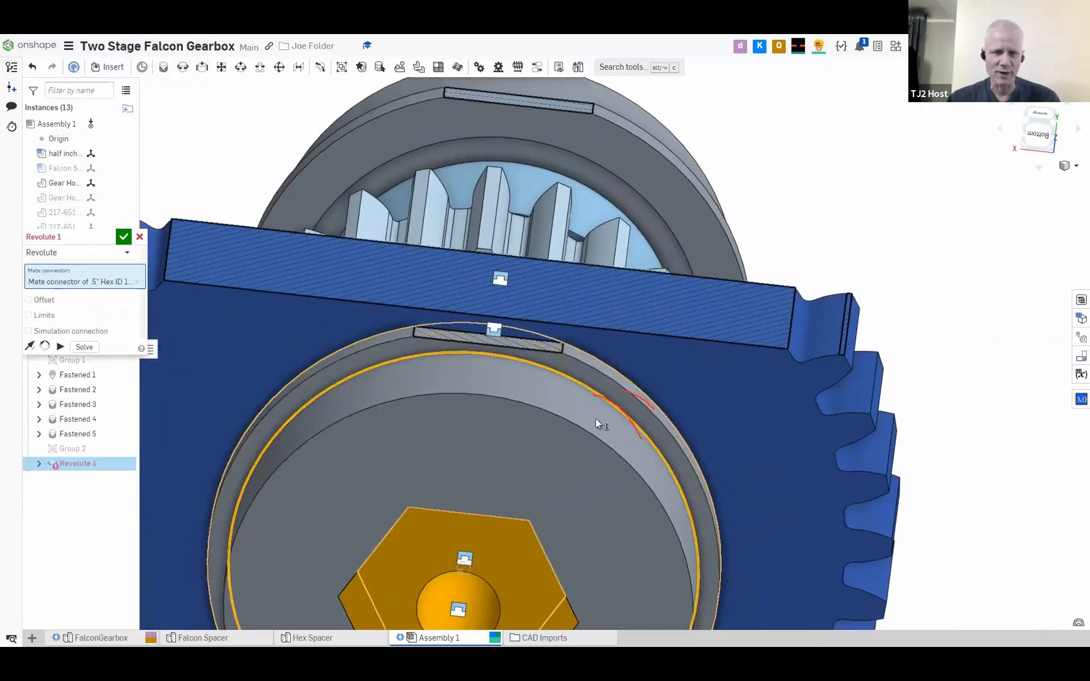
{"action": "right_click_drag", "start_coordinate": [596, 418], "coordinate": [544, 539]}
{"action": "scroll", "coordinate": [650, 406], "scroll_direction": "down", "scroll_amount": 5}
{"action": "right_click_drag", "start_coordinate": [776, 309], "coordinate": [631, 404]}
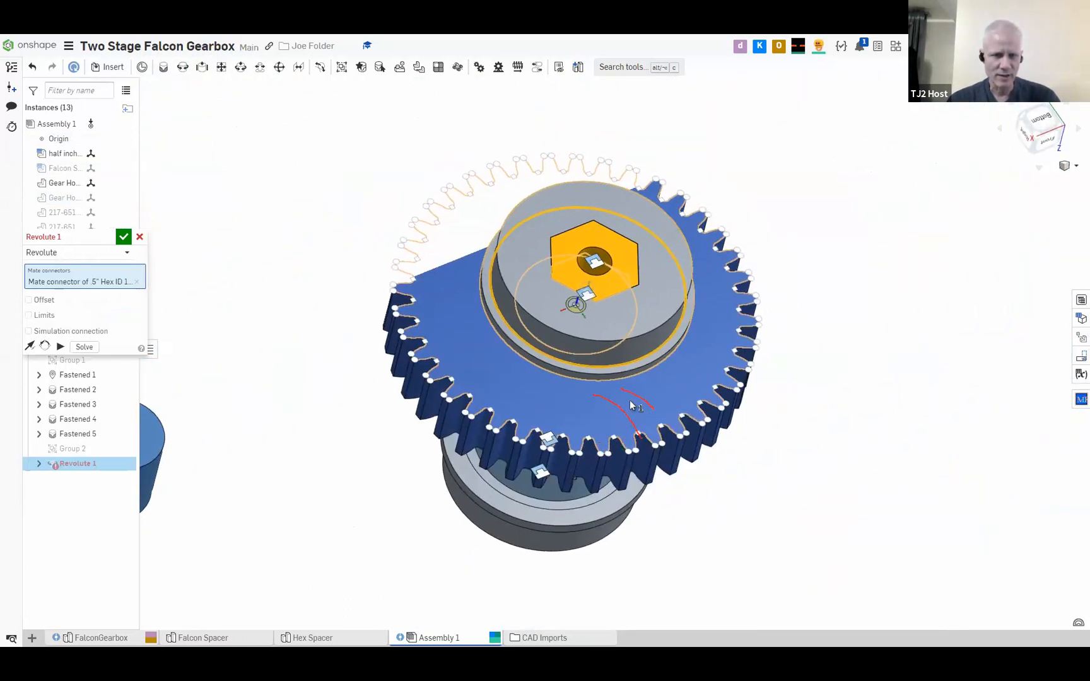
{"action": "mouse_move", "coordinate": [554, 379]}
{"action": "right_mouse_down"}
{"action": "mouse_move", "coordinate": [607, 383]}
{"action": "mouse_move", "coordinate": [553, 372]}
{"action": "right_mouse_up"}
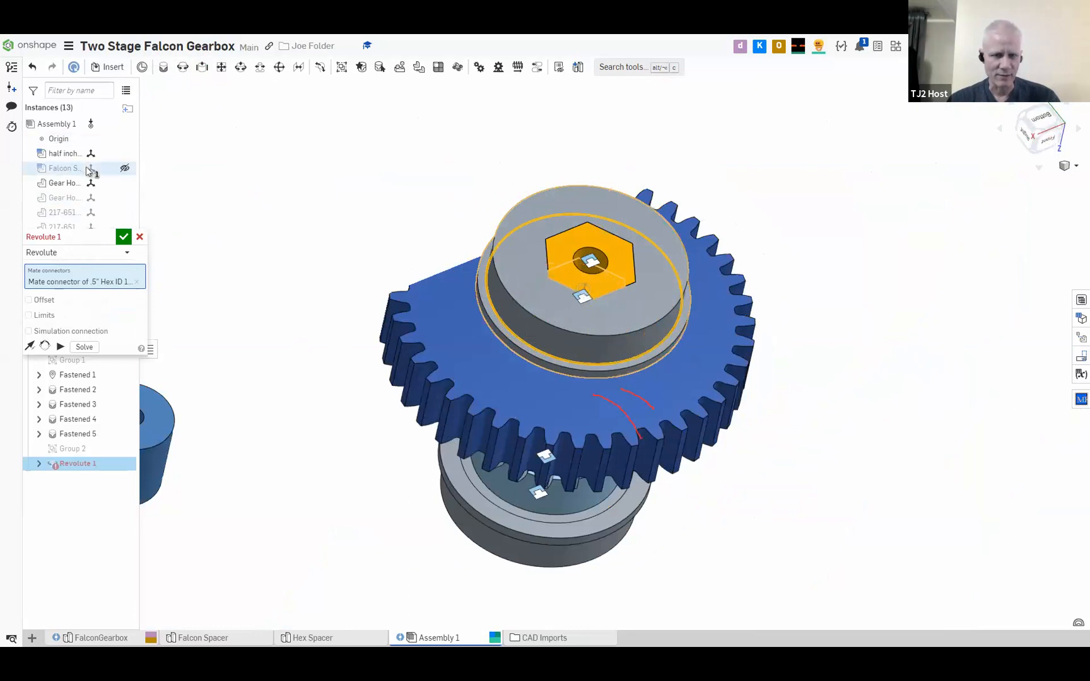
Pick the inner ledge edge of the Gear Housing's middle bearing pocket as the second revolute connector and solve the assembly
{"action": "right_click_drag", "start_coordinate": [221, 261], "coordinate": [580, 362]}
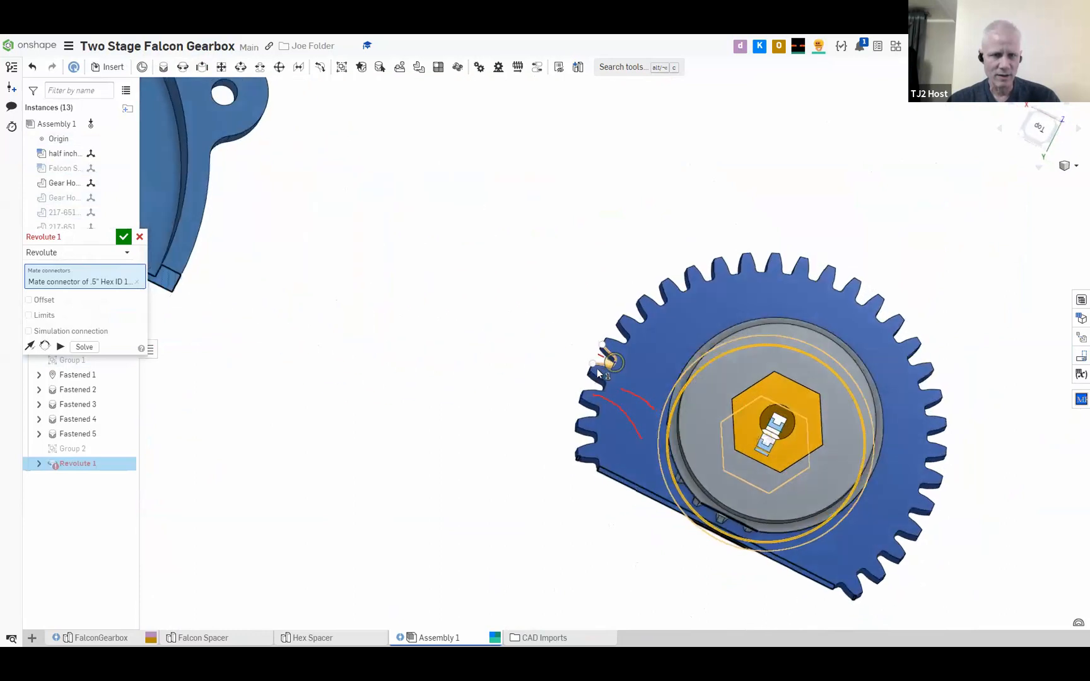
{"action": "scroll", "coordinate": [731, 382], "scroll_direction": "up", "scroll_amount": 5}
{"action": "scroll", "coordinate": [732, 380], "scroll_direction": "down", "scroll_amount": 2}
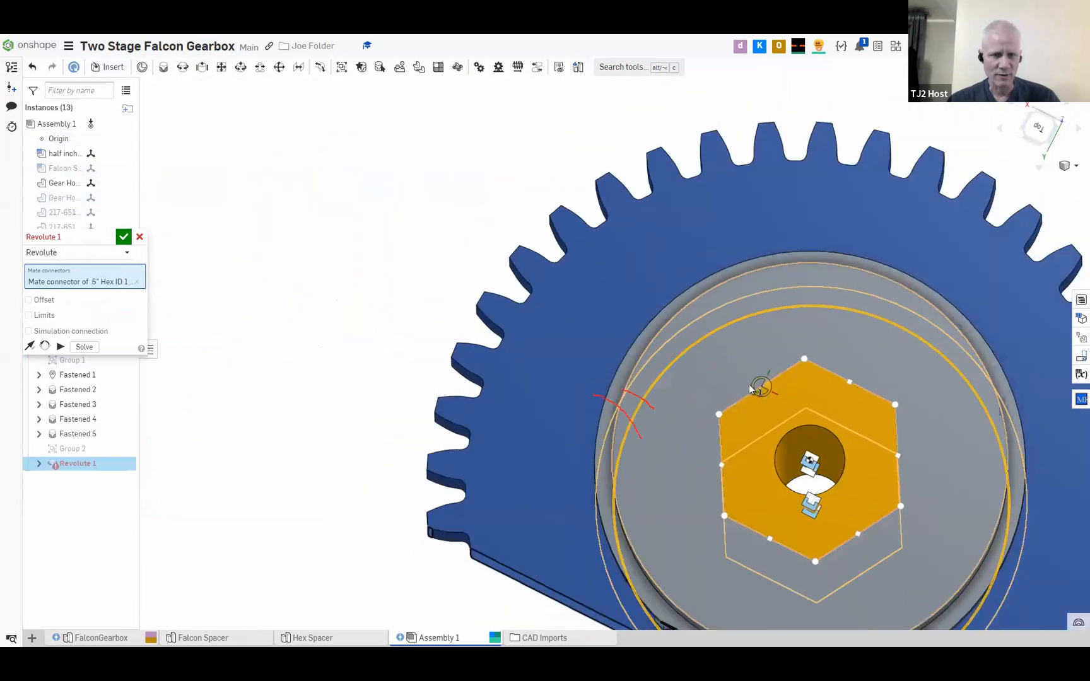
{"action": "scroll", "coordinate": [559, 299], "scroll_direction": "down", "scroll_amount": 5}
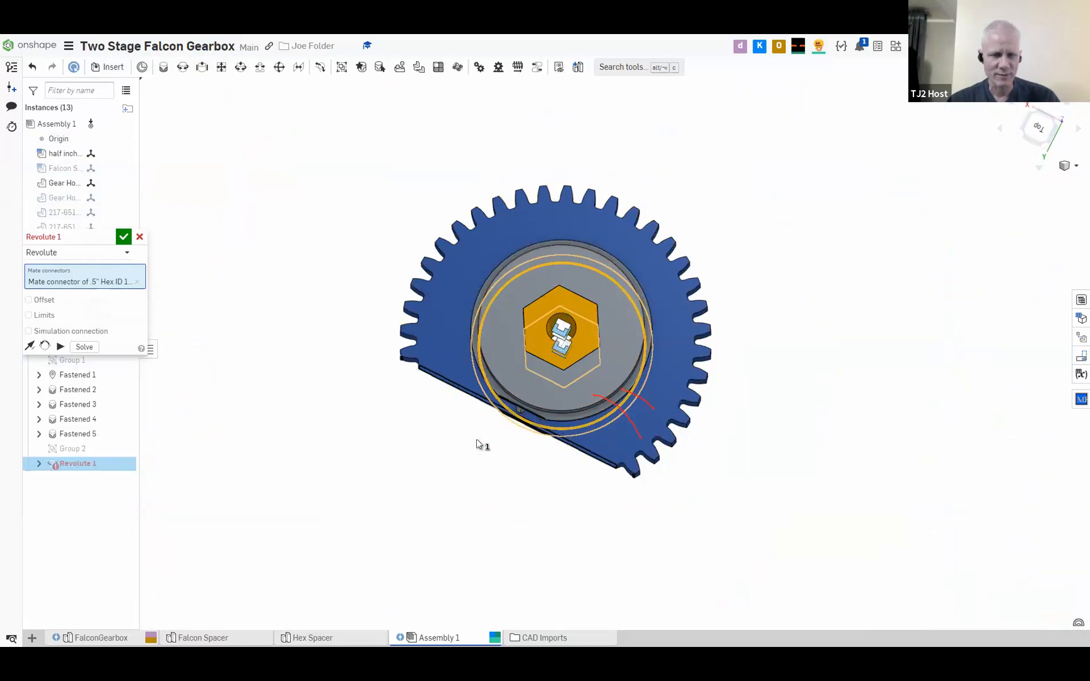
{"action": "scroll", "coordinate": [517, 378], "scroll_direction": "down", "scroll_amount": 4}
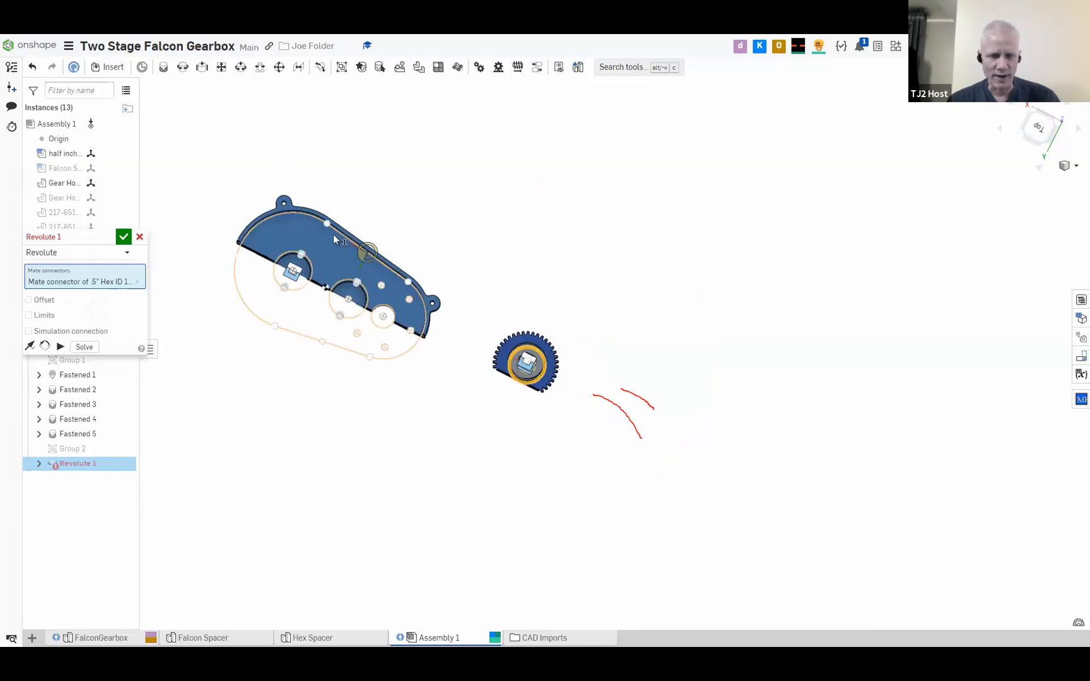
{"action": "scroll", "coordinate": [325, 226], "scroll_direction": "up", "scroll_amount": 3}
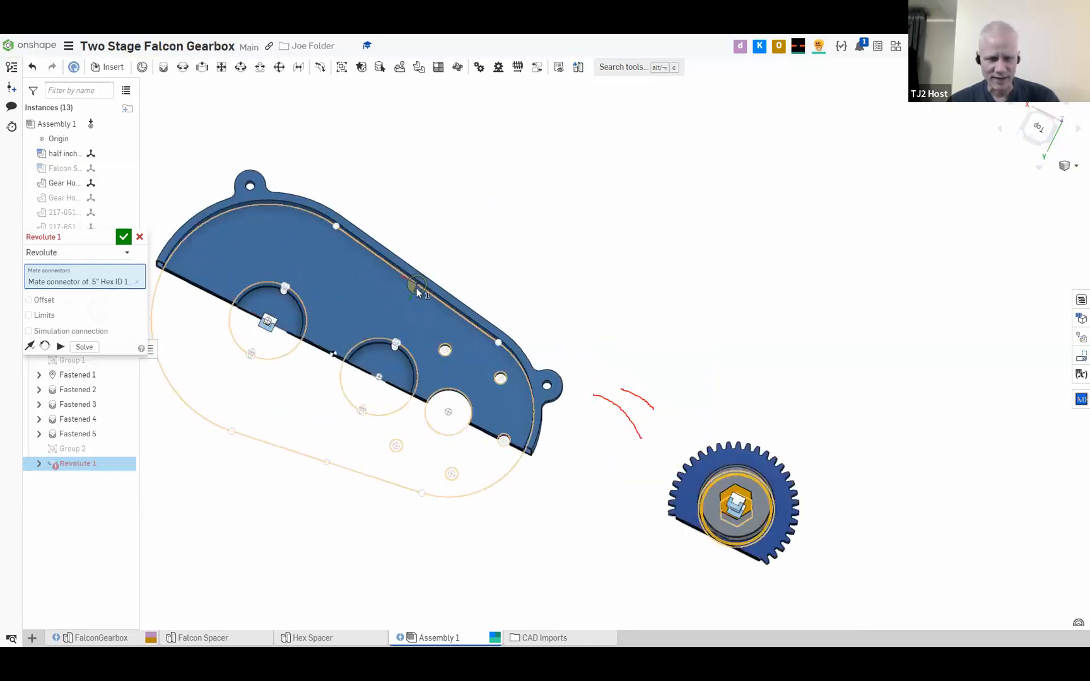
{"action": "scroll", "coordinate": [384, 321], "scroll_direction": "up", "scroll_amount": 4}
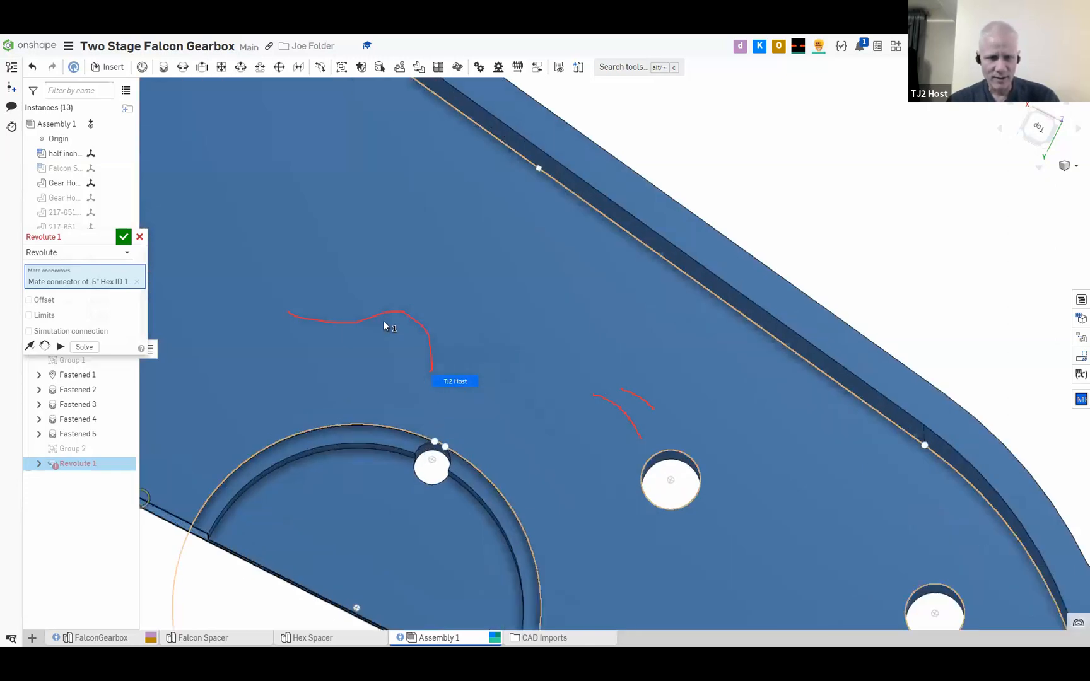
{"action": "scroll", "coordinate": [384, 321], "scroll_direction": "down", "scroll_amount": 2}
{"action": "scroll", "coordinate": [384, 323], "scroll_direction": "up", "scroll_amount": 3}
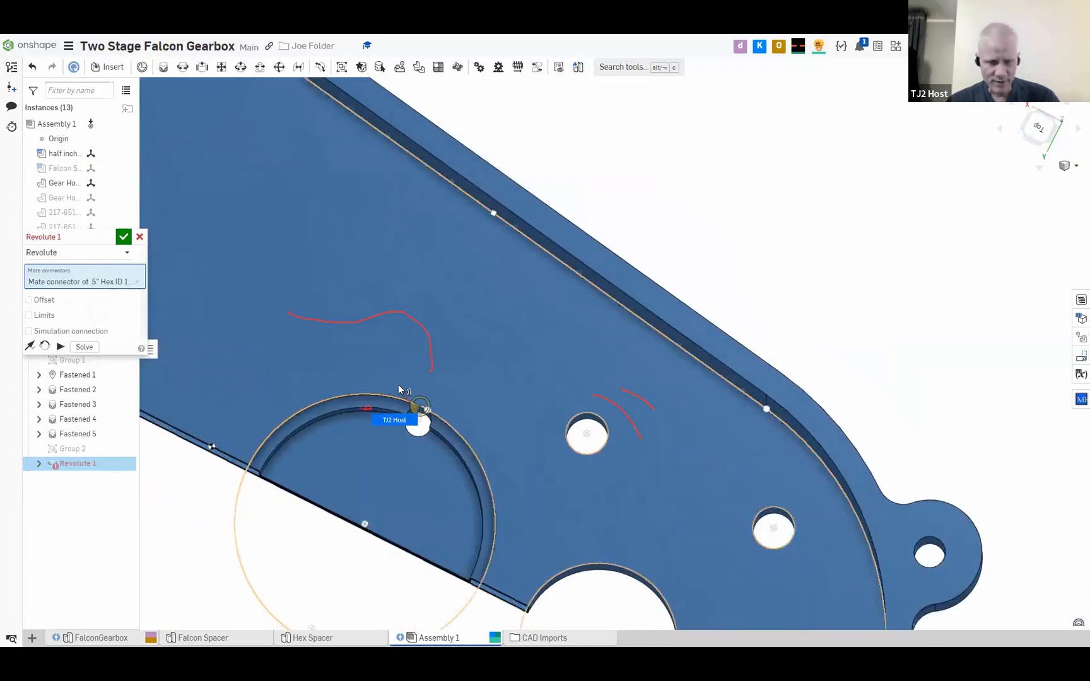
{"action": "left_click", "coordinate": [365, 408]}
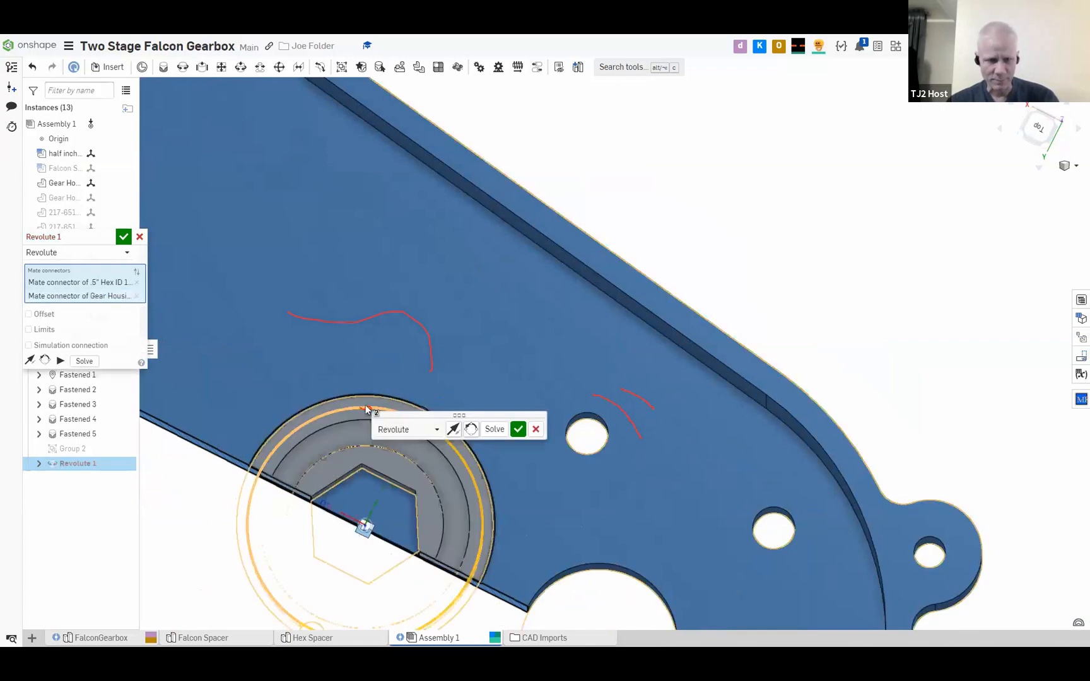
{"action": "left_click", "coordinate": [500, 434]}
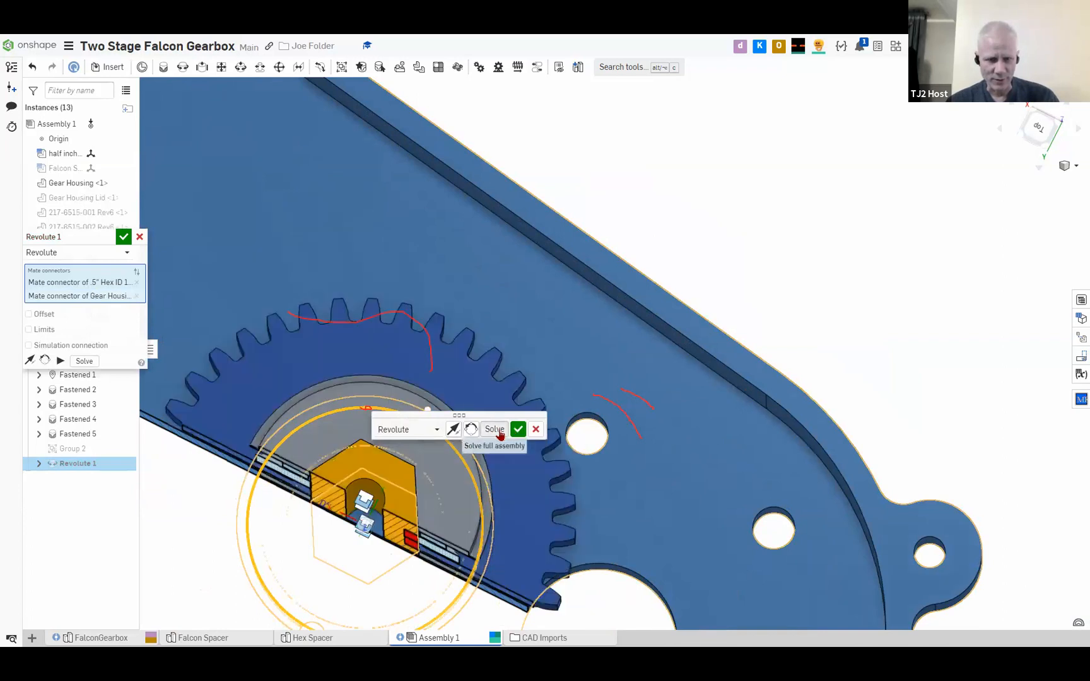
Check how the stack seats in the Gear Housing, accept the revolute mate and discard the additional empty mate
{"action": "right_click_drag", "start_coordinate": [485, 294], "coordinate": [478, 264]}
{"action": "scroll", "coordinate": [478, 264], "scroll_direction": "down", "scroll_amount": 5}
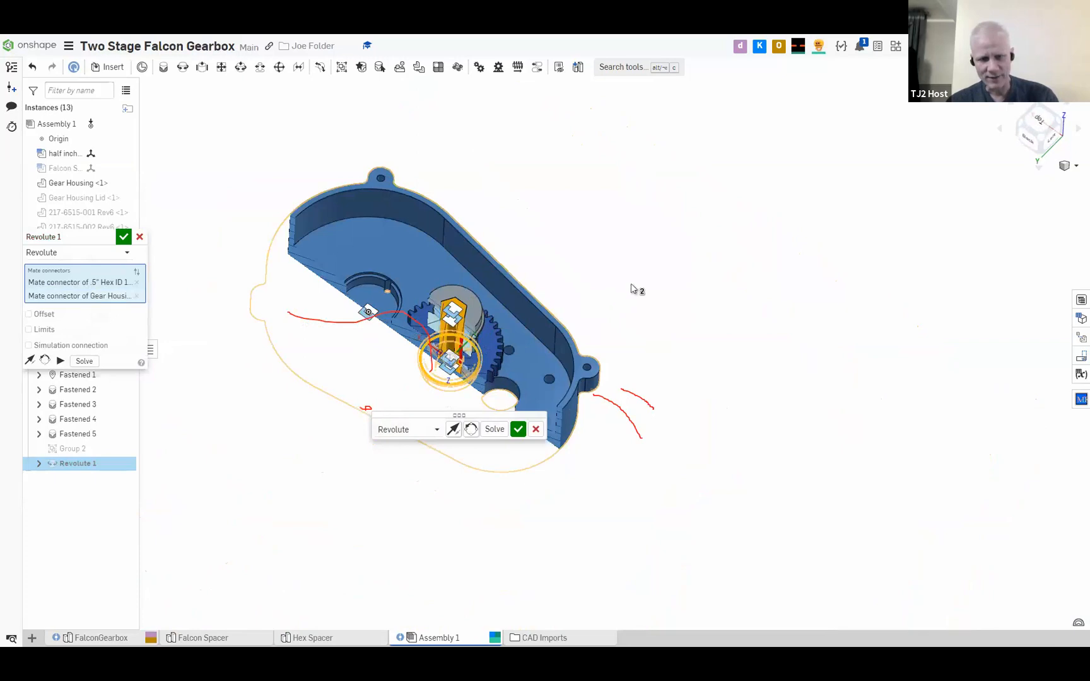
{"action": "mouse_move", "coordinate": [616, 300]}
{"action": "right_mouse_down"}
{"action": "mouse_move", "coordinate": [652, 299]}
{"action": "mouse_move", "coordinate": [631, 309]}
{"action": "right_mouse_up"}
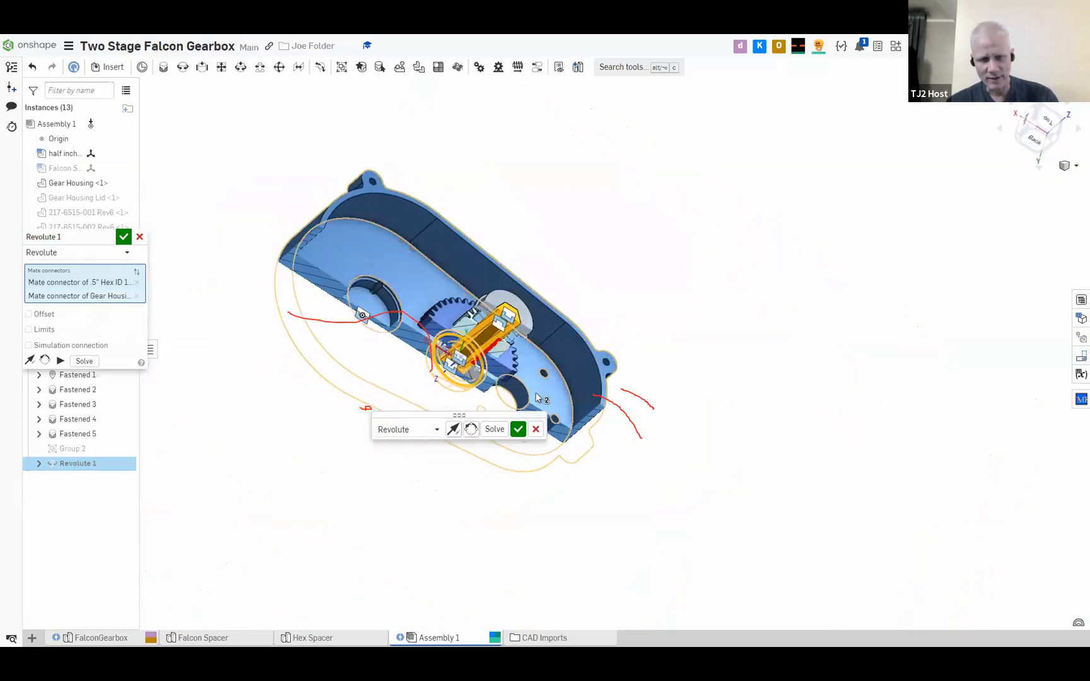
{"action": "left_click", "coordinate": [518, 428]}
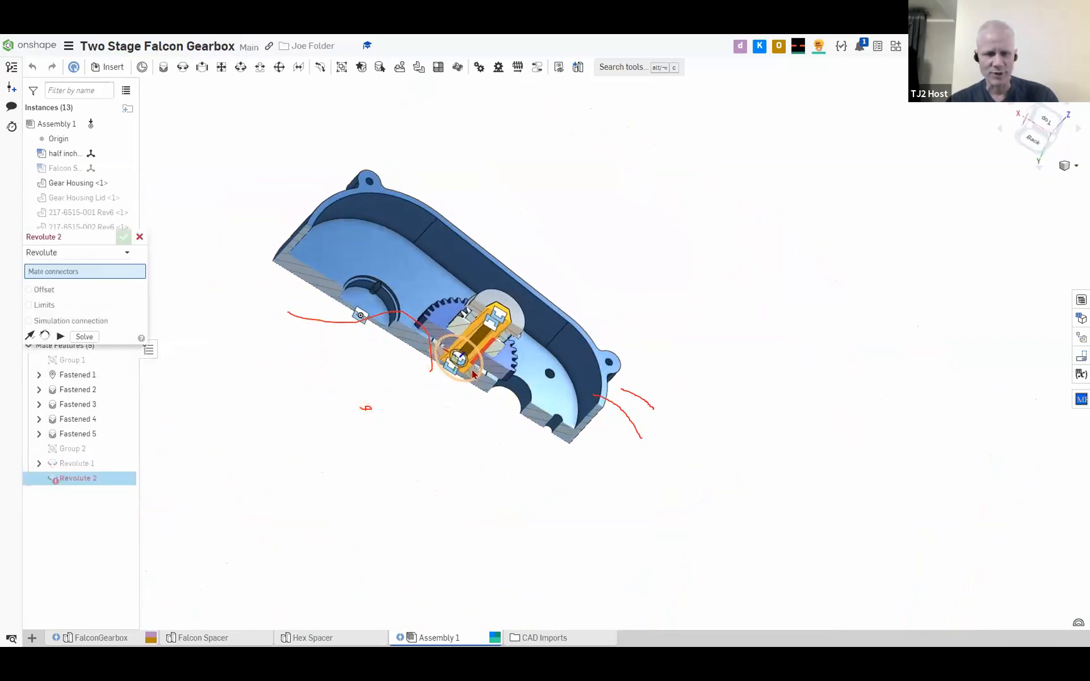
{"action": "scroll", "coordinate": [521, 351], "scroll_direction": "up", "scroll_amount": 4}
{"action": "mouse_move", "coordinate": [521, 350]}
{"action": "right_mouse_down"}
{"action": "mouse_move", "coordinate": [547, 345]}
{"action": "mouse_move", "coordinate": [504, 348]}
{"action": "right_mouse_up"}
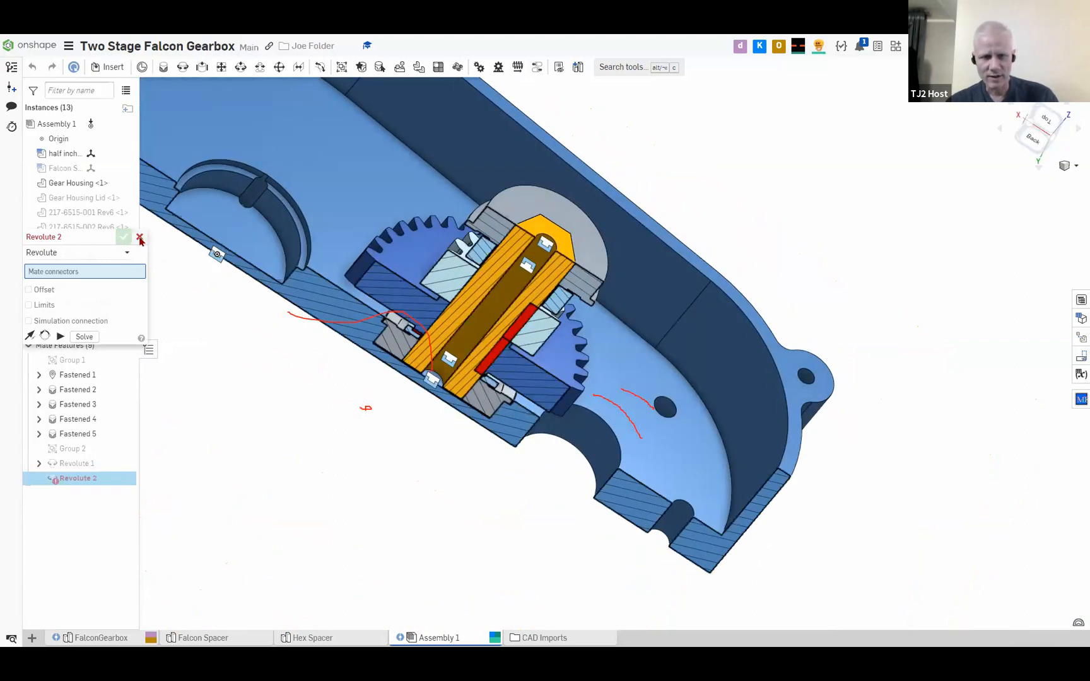
{"action": "left_click", "coordinate": [140, 237]}
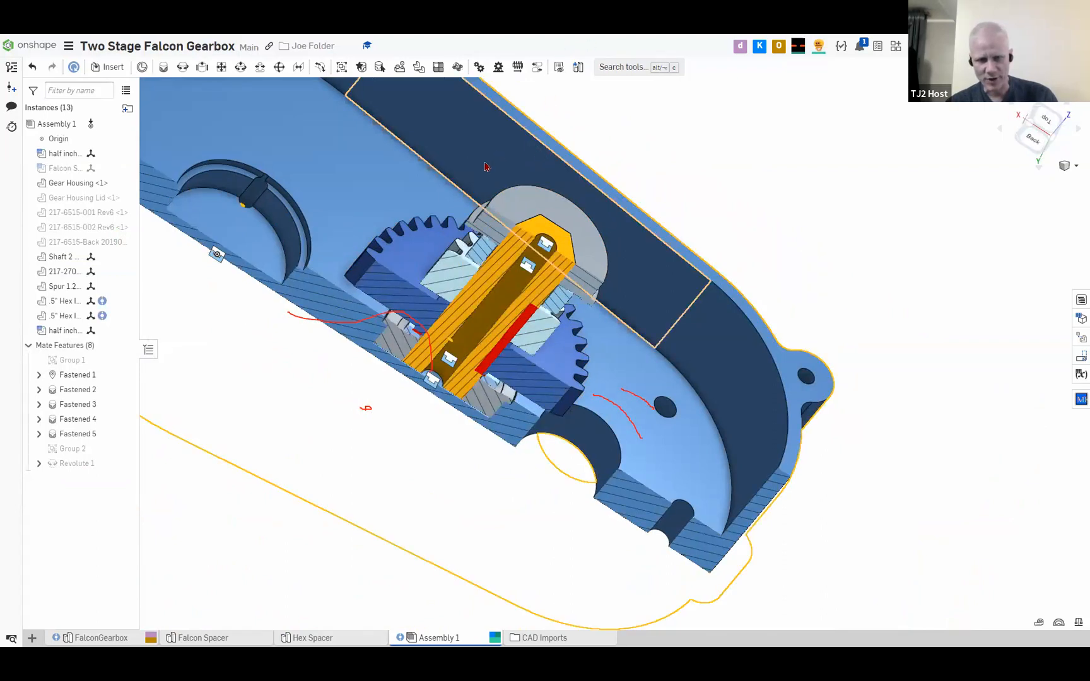
Briefly show and hide the Gear Housing Lid, and turn off the section view to show the whole assembly
{"action": "mouse_move", "coordinate": [642, 192]}
{"action": "right_mouse_down"}
{"action": "mouse_move", "coordinate": [583, 252]}
{"action": "mouse_move", "coordinate": [622, 215]}
{"action": "mouse_move", "coordinate": [611, 200]}
{"action": "right_mouse_up"}
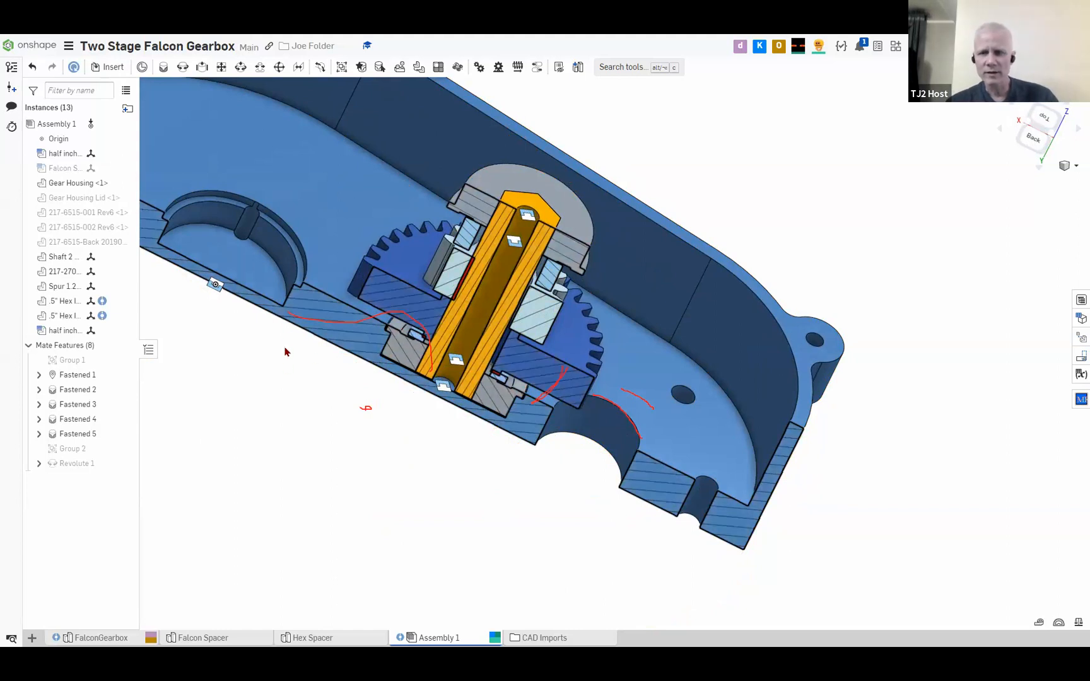
{"action": "left_click", "coordinate": [124, 199]}
{"action": "left_click", "coordinate": [124, 199]}
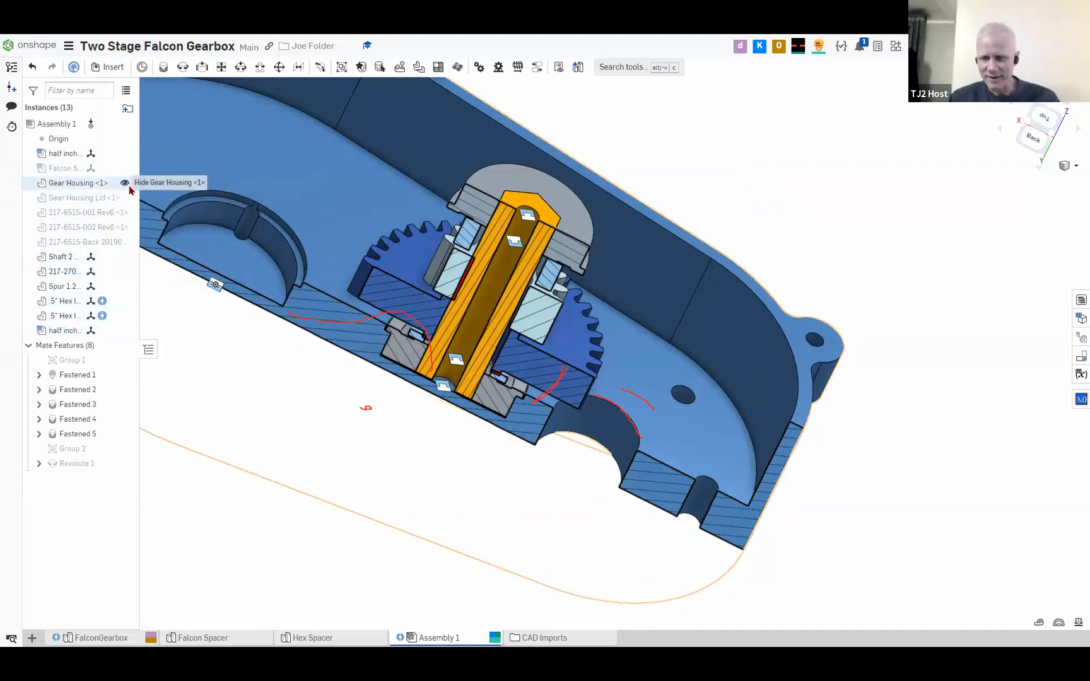
{"action": "mouse_move", "coordinate": [365, 242]}
{"action": "right_mouse_down"}
{"action": "mouse_move", "coordinate": [436, 277]}
{"action": "mouse_move", "coordinate": [366, 278]}
{"action": "mouse_move", "coordinate": [359, 189]}
{"action": "mouse_move", "coordinate": [381, 265]}
{"action": "mouse_move", "coordinate": [355, 244]}
{"action": "right_mouse_up"}
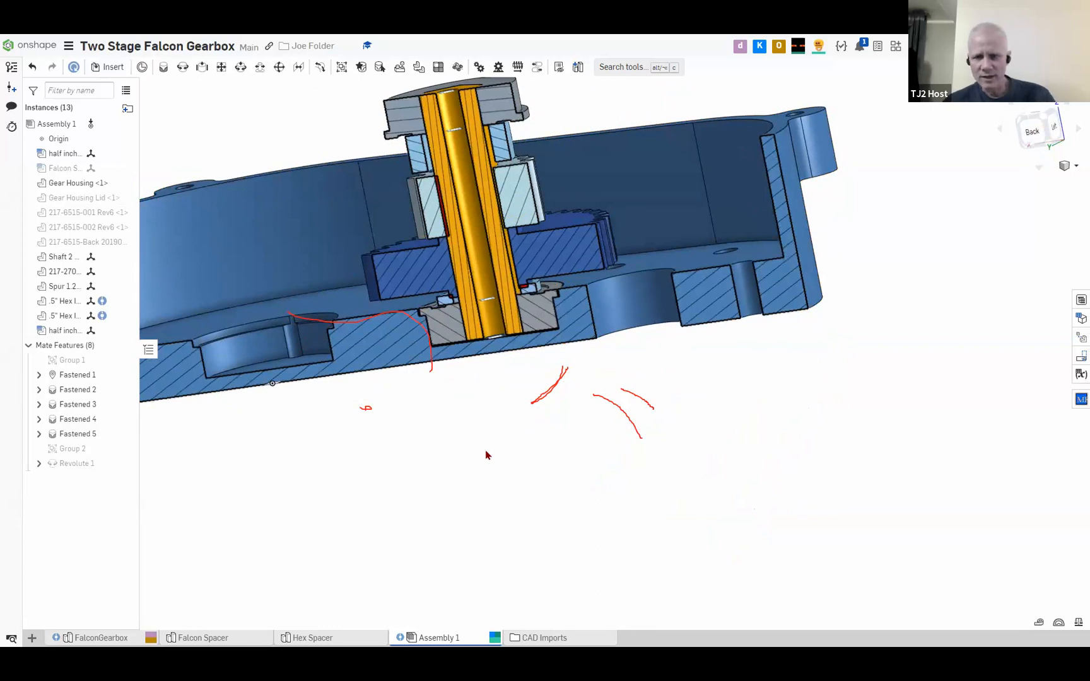
{"action": "key", "text": "shift+x"}
{"action": "right_click_drag", "start_coordinate": [517, 484], "coordinate": [523, 296]}
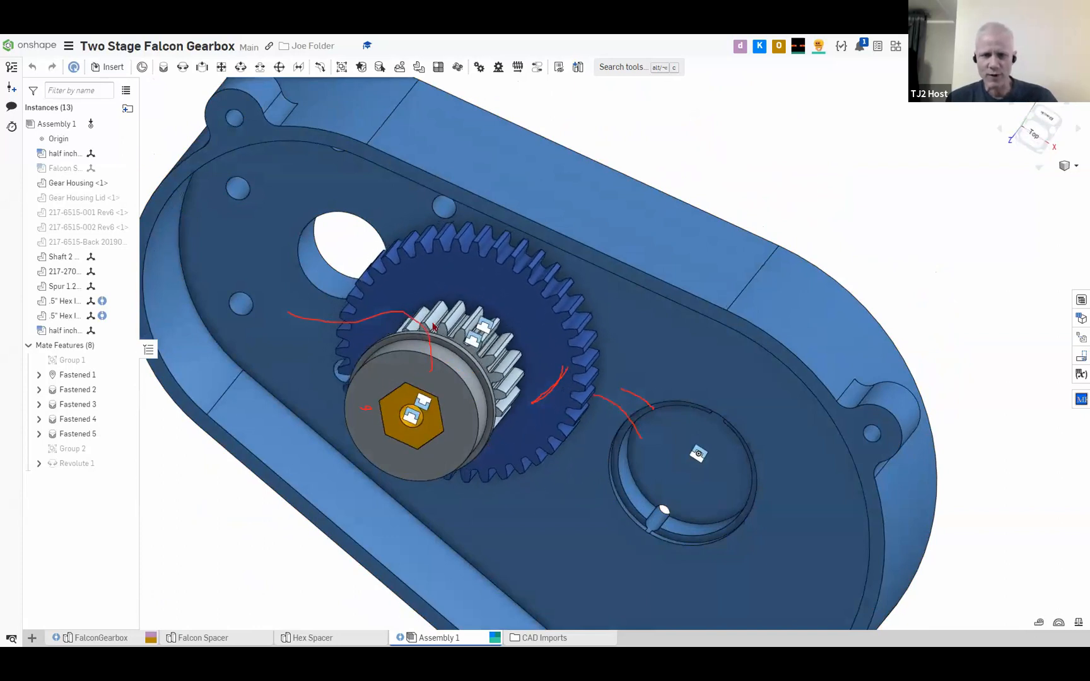
{"action": "left_click_drag", "start_coordinate": [506, 419], "coordinate": [541, 271]}
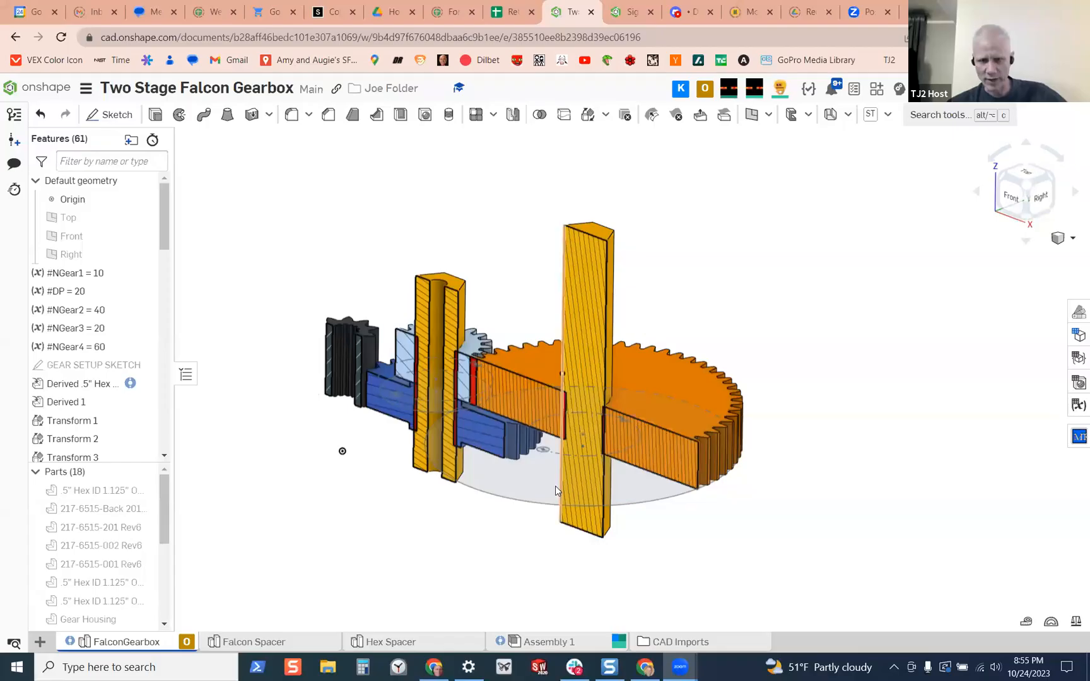
{"action": "right_click_drag", "start_coordinate": [556, 486], "coordinate": [541, 520]}
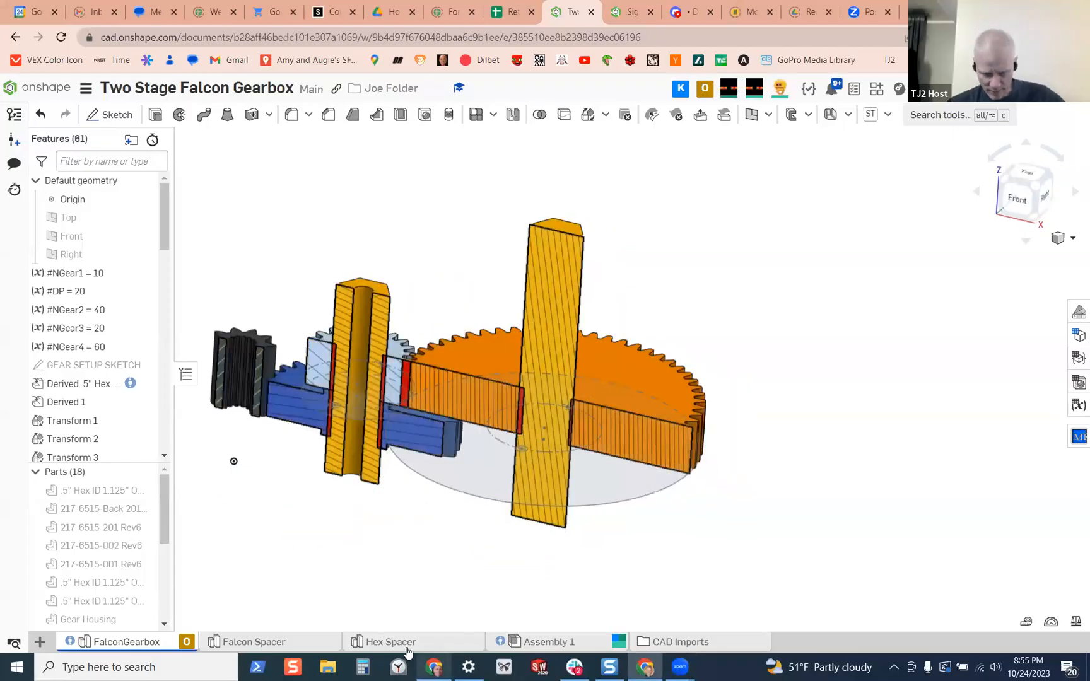
In Assembly 1, delete Group 2 and move the small and large gears off Shaft 2 to the side
{"action": "left_click", "coordinate": [557, 643]}
{"action": "scroll", "coordinate": [459, 376], "scroll_direction": "up", "scroll_amount": 5}
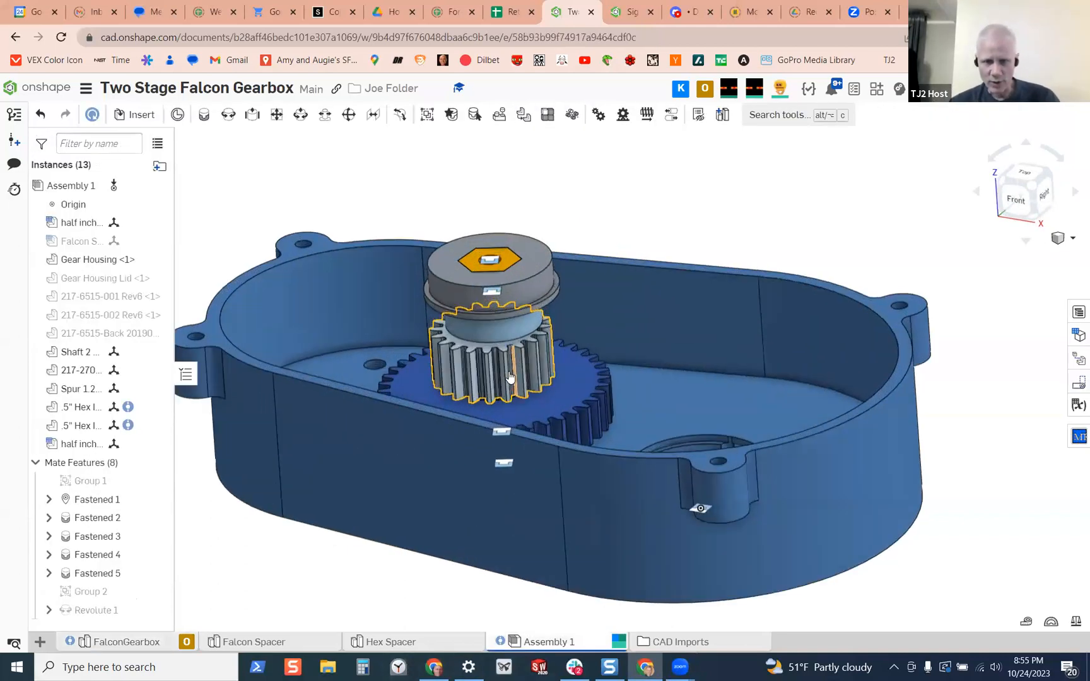
{"action": "mouse_move", "coordinate": [460, 377]}
{"action": "right_mouse_down"}
{"action": "mouse_move", "coordinate": [485, 400]}
{"action": "mouse_move", "coordinate": [468, 390]}
{"action": "right_mouse_up"}
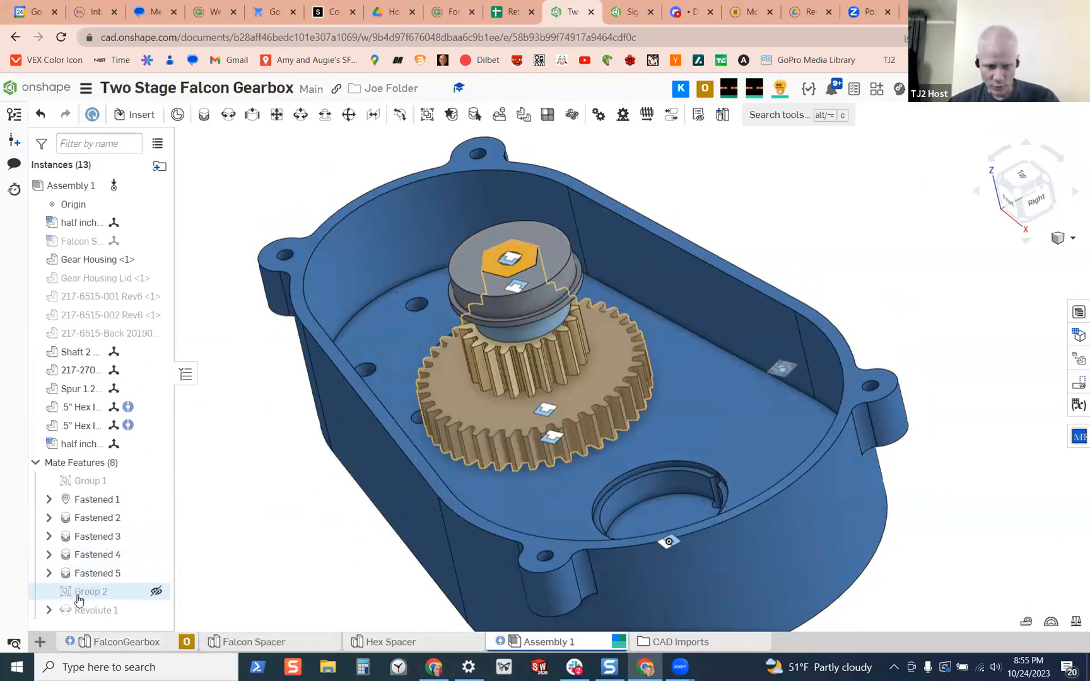
{"action": "right_click", "coordinate": [112, 597]}
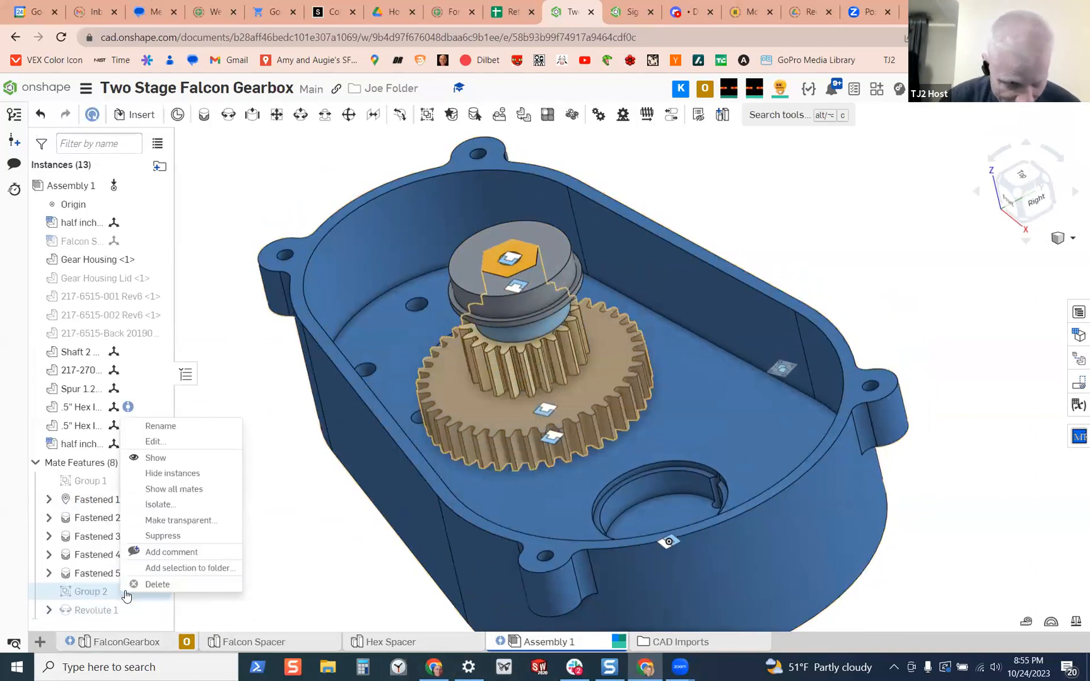
{"action": "left_click", "coordinate": [157, 584]}
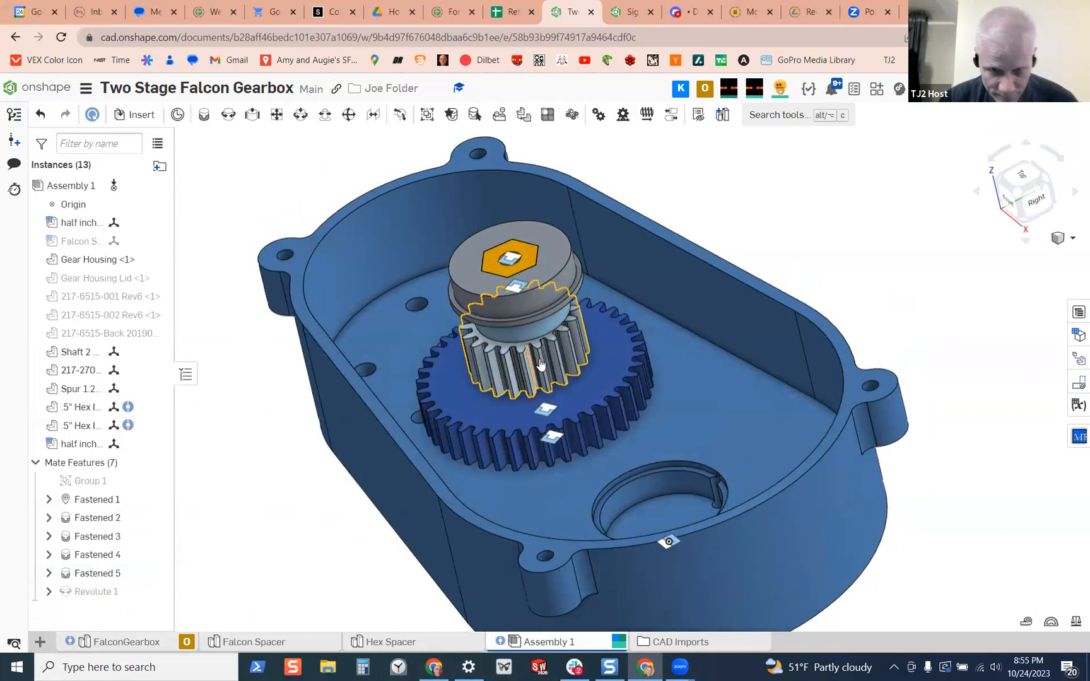
{"action": "left_click_drag", "start_coordinate": [543, 362], "coordinate": [696, 292]}
{"action": "left_click_drag", "start_coordinate": [590, 407], "coordinate": [889, 217]}
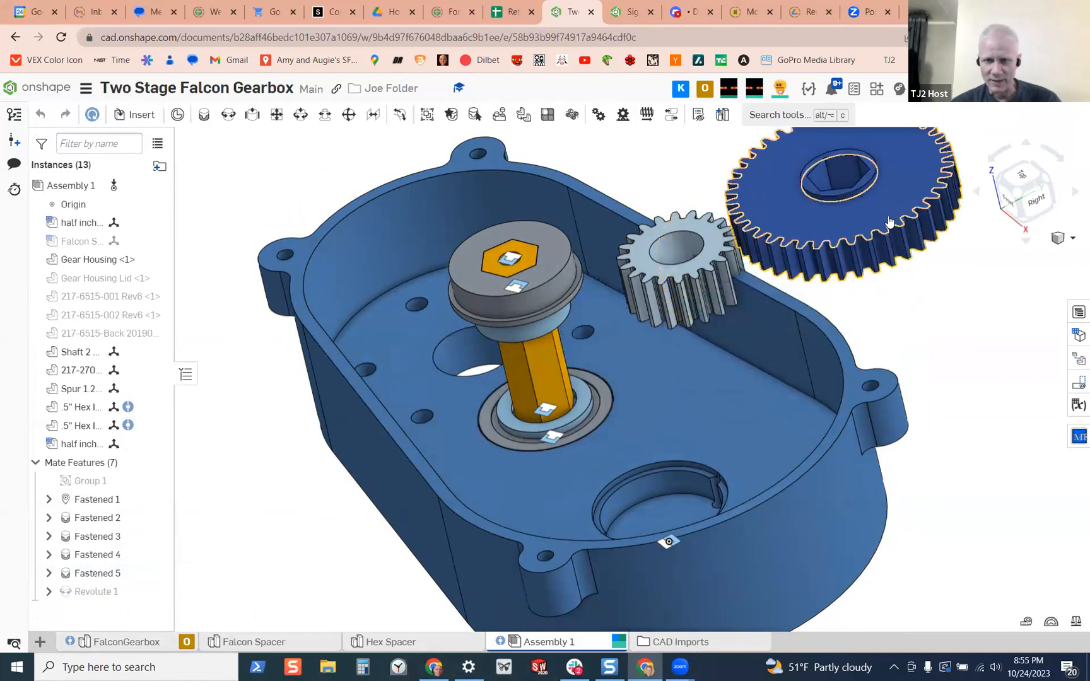
Fasten the 20T spur gear's upper bore edge to the lower edge of the half inch hex spacer beneath the upper bearing
{"action": "left_click", "coordinate": [202, 117]}
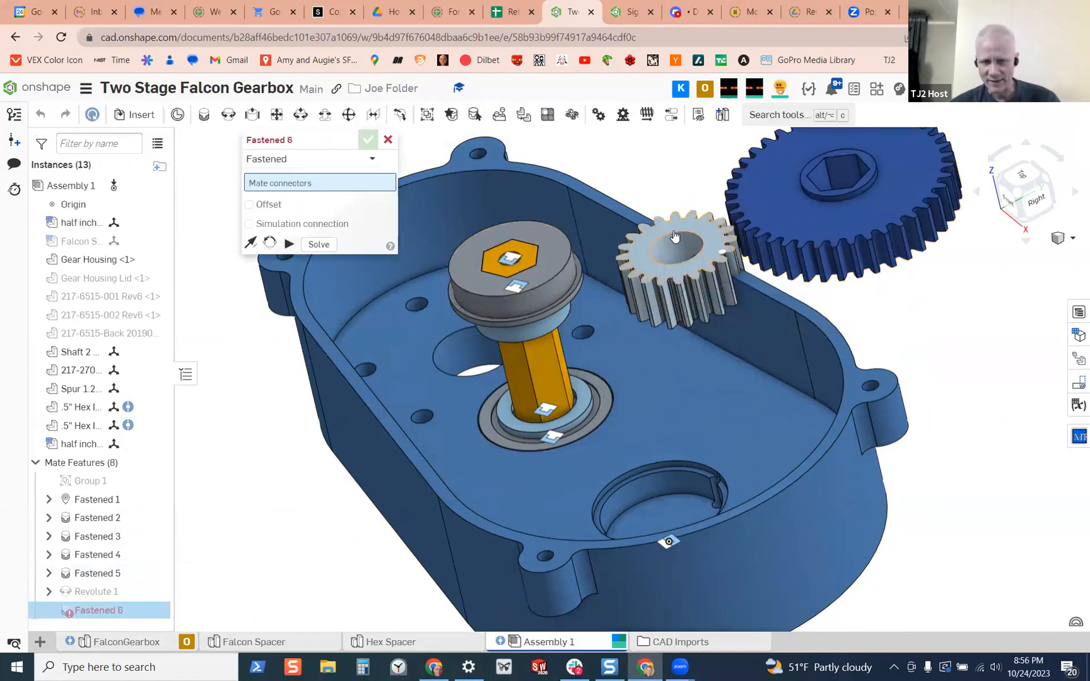
{"action": "scroll", "coordinate": [670, 230], "scroll_direction": "up", "scroll_amount": 10}
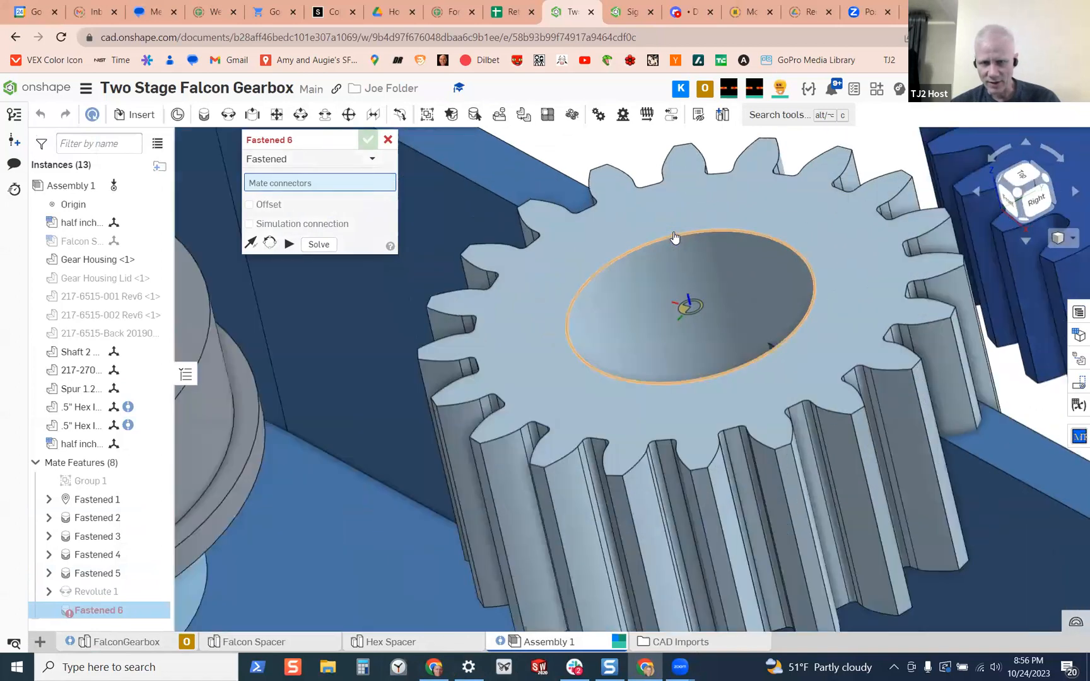
{"action": "left_click", "coordinate": [687, 239]}
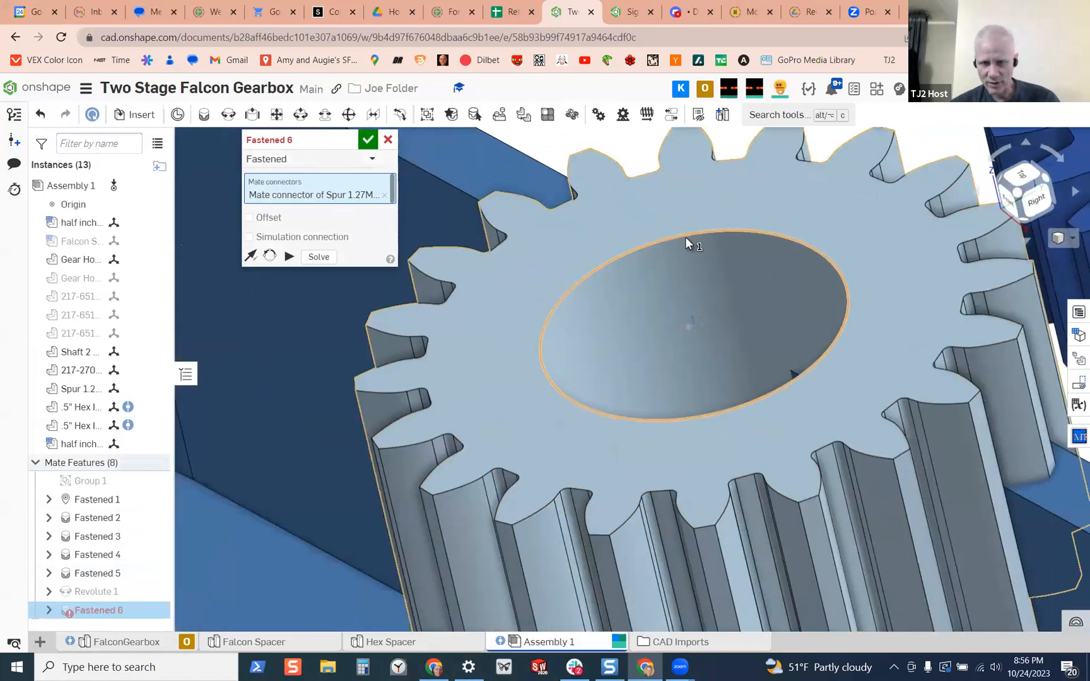
{"action": "scroll", "coordinate": [688, 262], "scroll_direction": "down", "scroll_amount": 12}
{"action": "right_click_drag", "start_coordinate": [684, 338], "coordinate": [643, 298]}
{"action": "scroll", "coordinate": [642, 300], "scroll_direction": "up", "scroll_amount": 15}
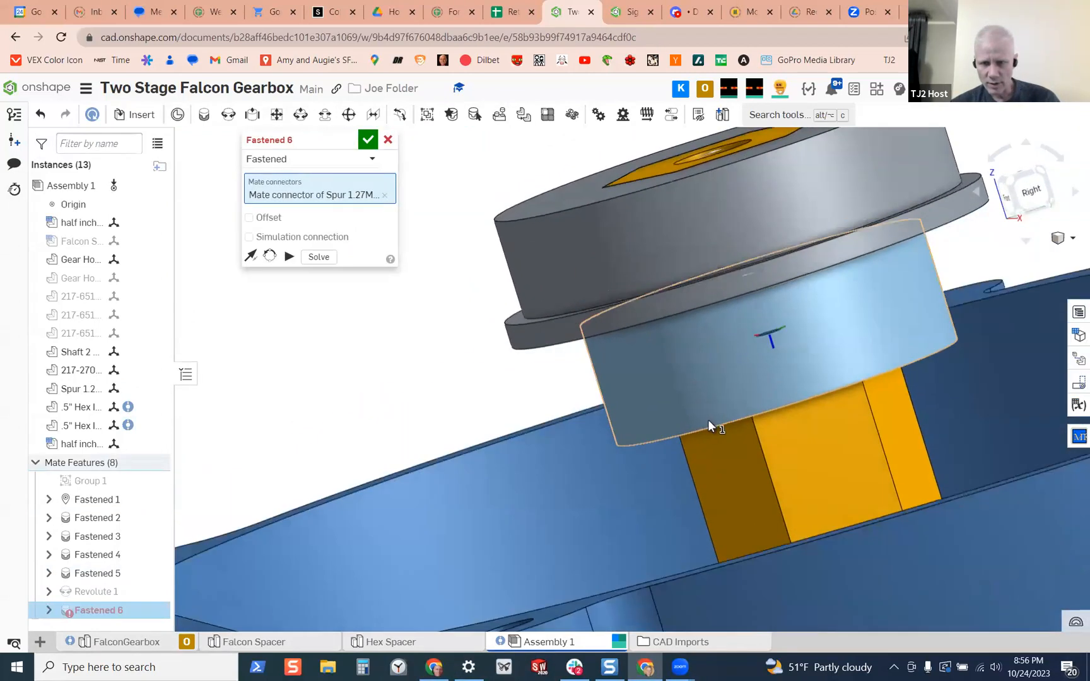
{"action": "left_click", "coordinate": [713, 426]}
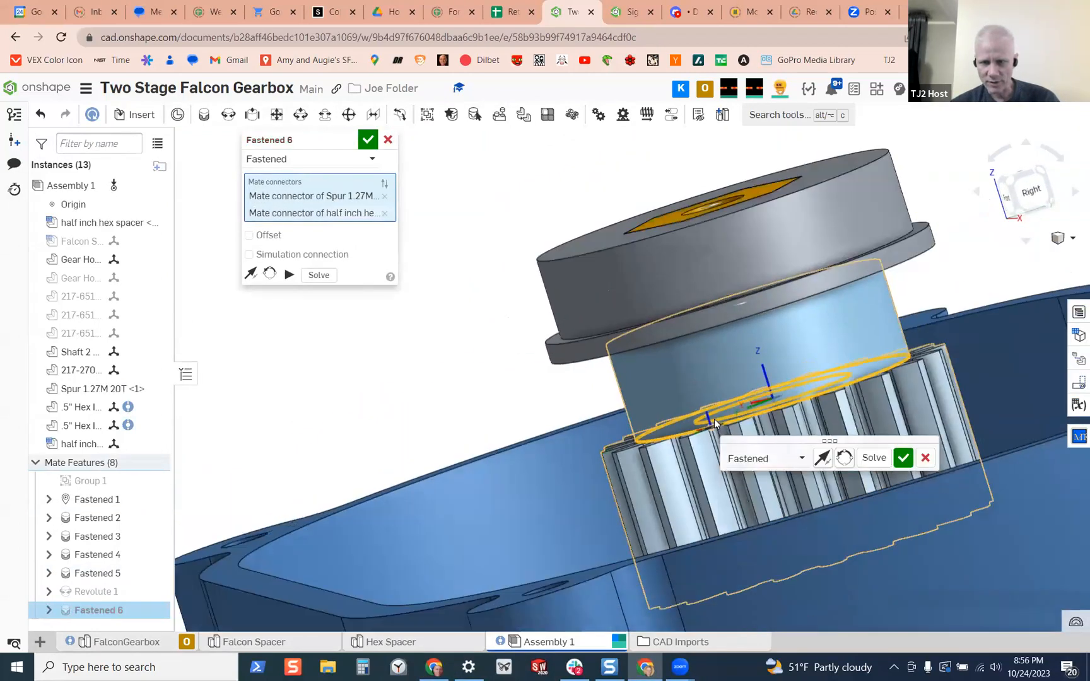
{"action": "scroll", "coordinate": [715, 424], "scroll_direction": "down", "scroll_amount": 5}
{"action": "left_click", "coordinate": [903, 458]}
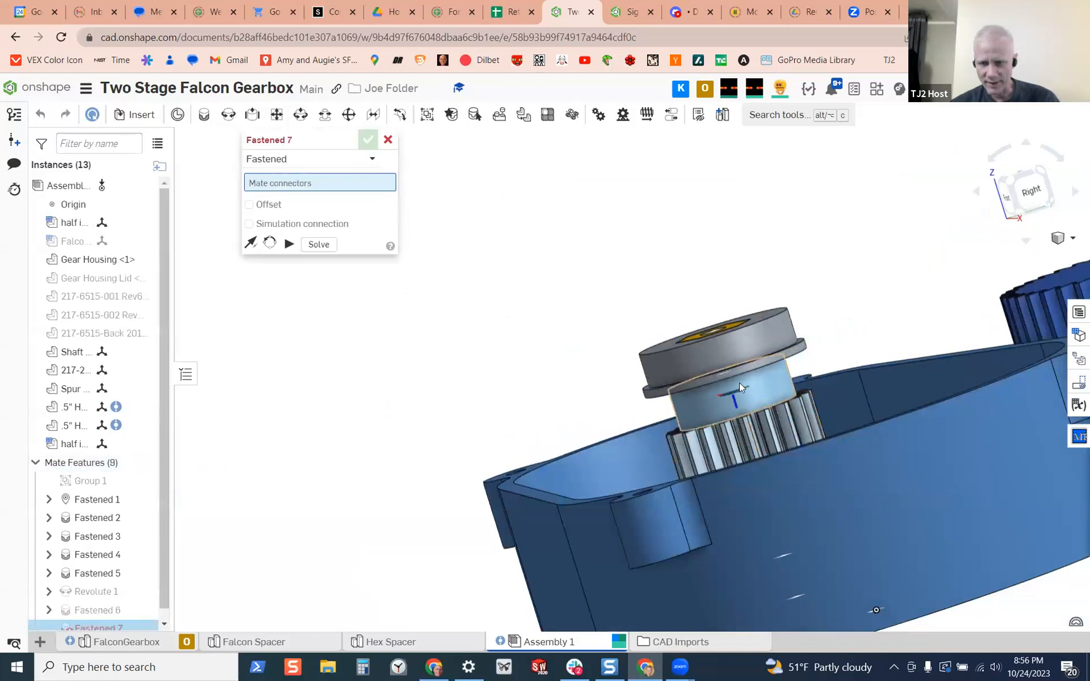
Pick the circular hub edge on the underside of the large blue gear as the next fastened mate's first connector
{"action": "scroll", "coordinate": [736, 380], "scroll_direction": "down", "scroll_amount": 3}
{"action": "scroll", "coordinate": [737, 380], "scroll_direction": "up", "scroll_amount": 2}
{"action": "right_click_drag", "start_coordinate": [736, 381], "coordinate": [773, 435]}
{"action": "scroll", "coordinate": [750, 319], "scroll_direction": "down", "scroll_amount": 3}
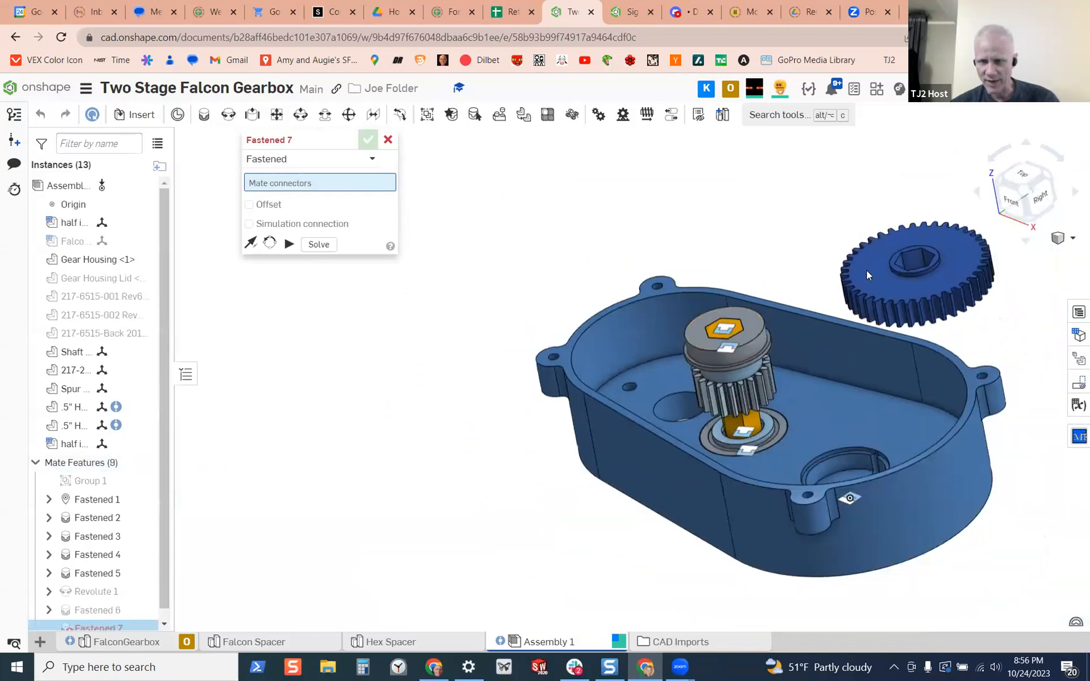
{"action": "scroll", "coordinate": [923, 272], "scroll_direction": "up", "scroll_amount": 3}
{"action": "right_click_drag", "start_coordinate": [937, 327], "coordinate": [905, 282]}
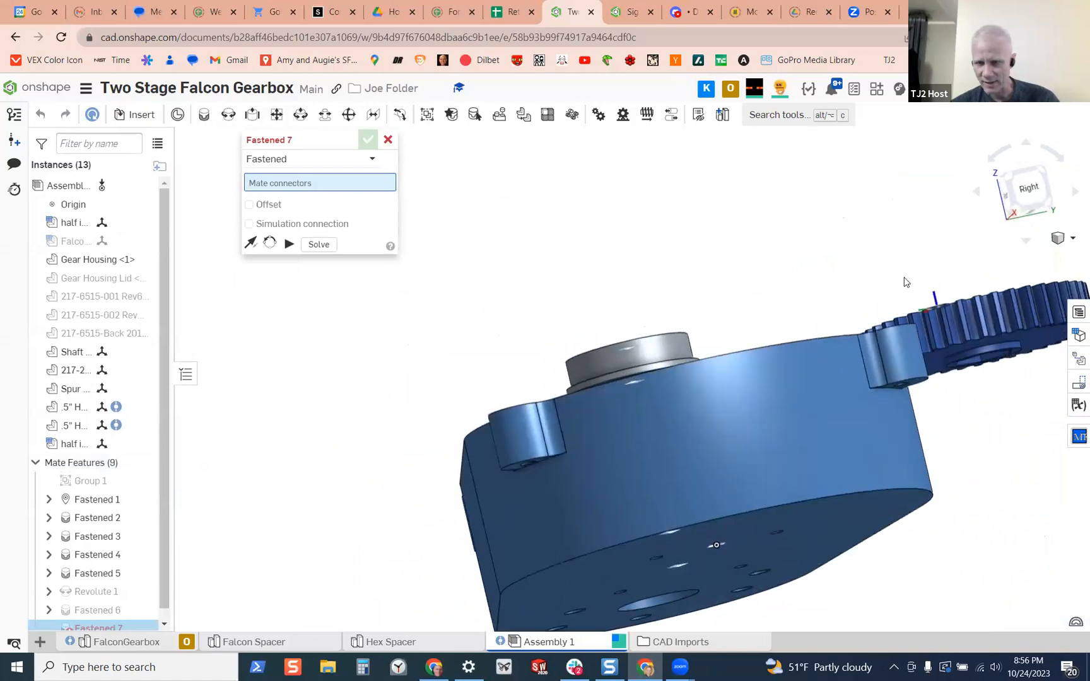
{"action": "scroll", "coordinate": [993, 337], "scroll_direction": "up", "scroll_amount": 4}
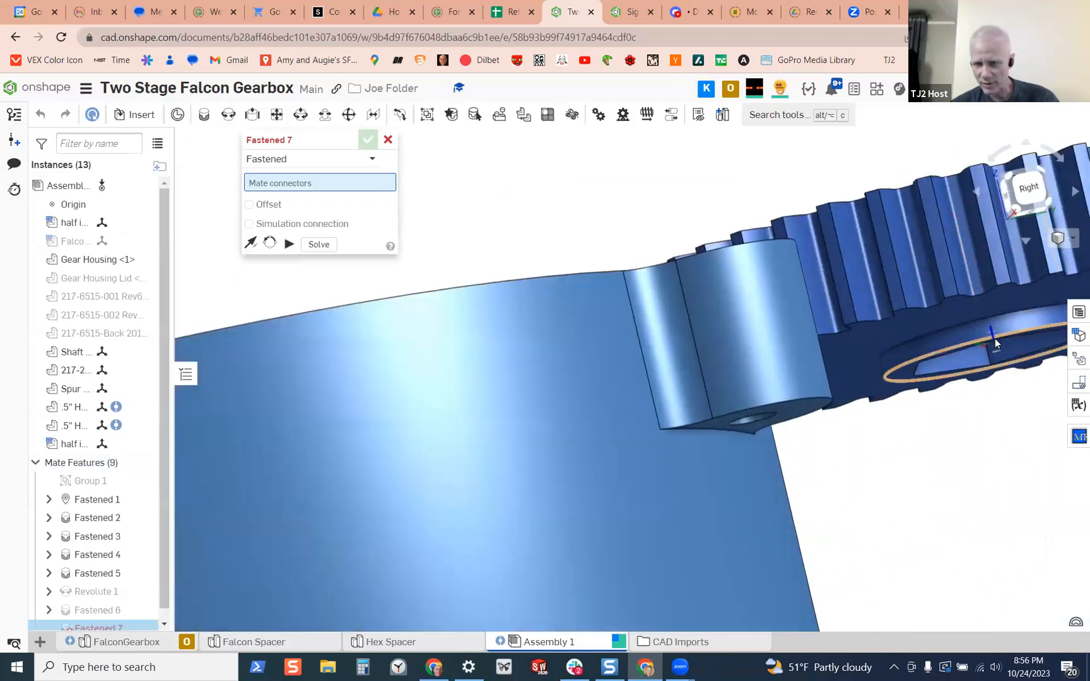
{"action": "right_click_drag", "start_coordinate": [943, 320], "coordinate": [954, 314]}
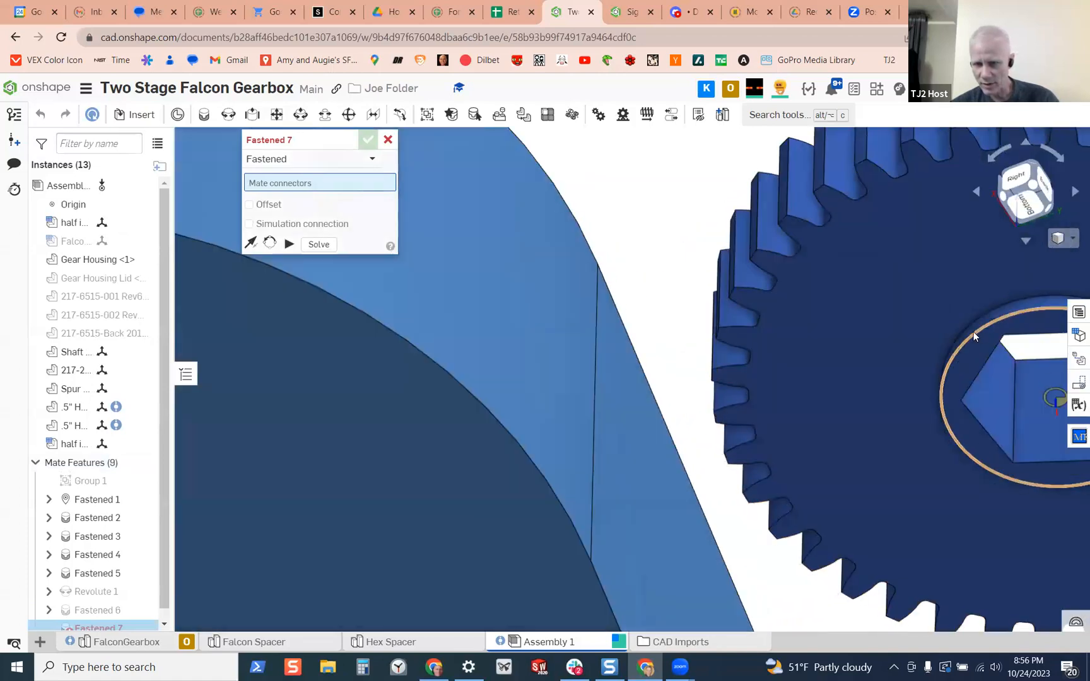
{"action": "left_click", "coordinate": [973, 332]}
Fasten the large gear onto the upper outer edge of the lower hex spacer, accept the mate and discard the extra empty one
{"action": "scroll", "coordinate": [879, 323], "scroll_direction": "down", "scroll_amount": 6}
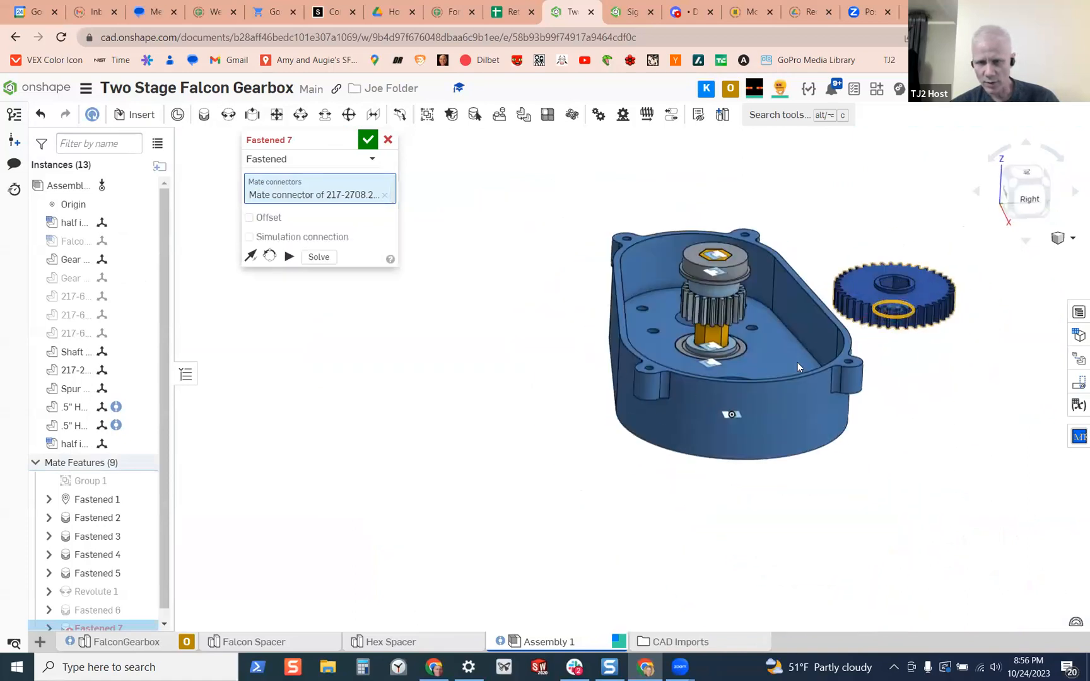
{"action": "scroll", "coordinate": [685, 329], "scroll_direction": "up", "scroll_amount": 10}
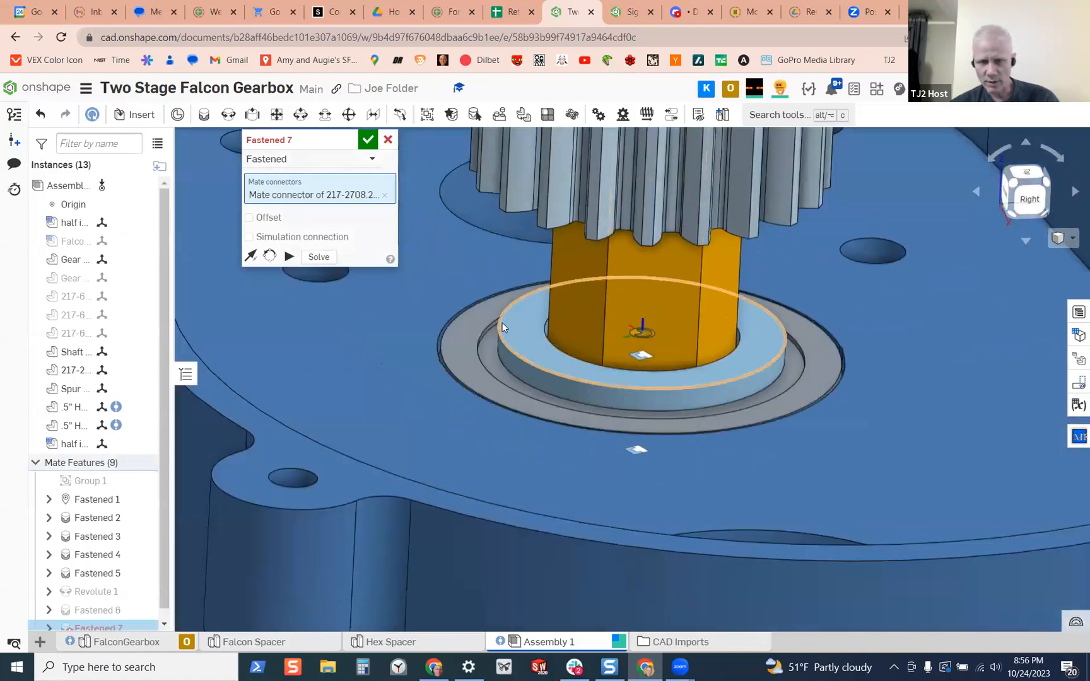
{"action": "left_click", "coordinate": [499, 327]}
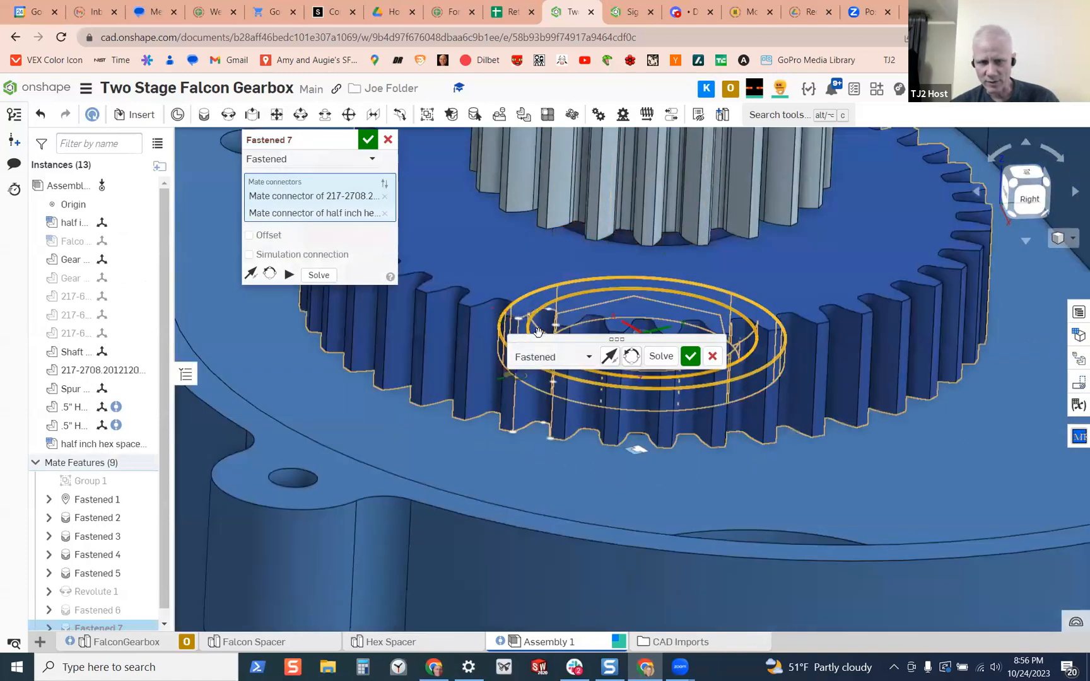
{"action": "left_click", "coordinate": [690, 356]}
{"action": "scroll", "coordinate": [574, 235], "scroll_direction": "down", "scroll_amount": 10}
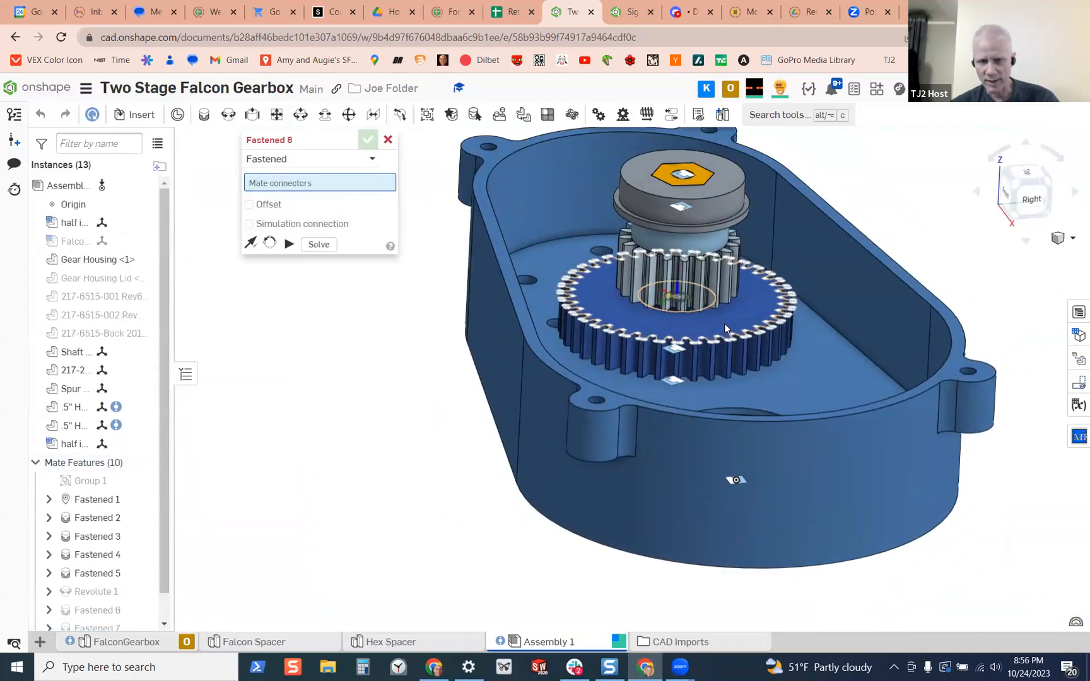
{"action": "left_click", "coordinate": [389, 139]}
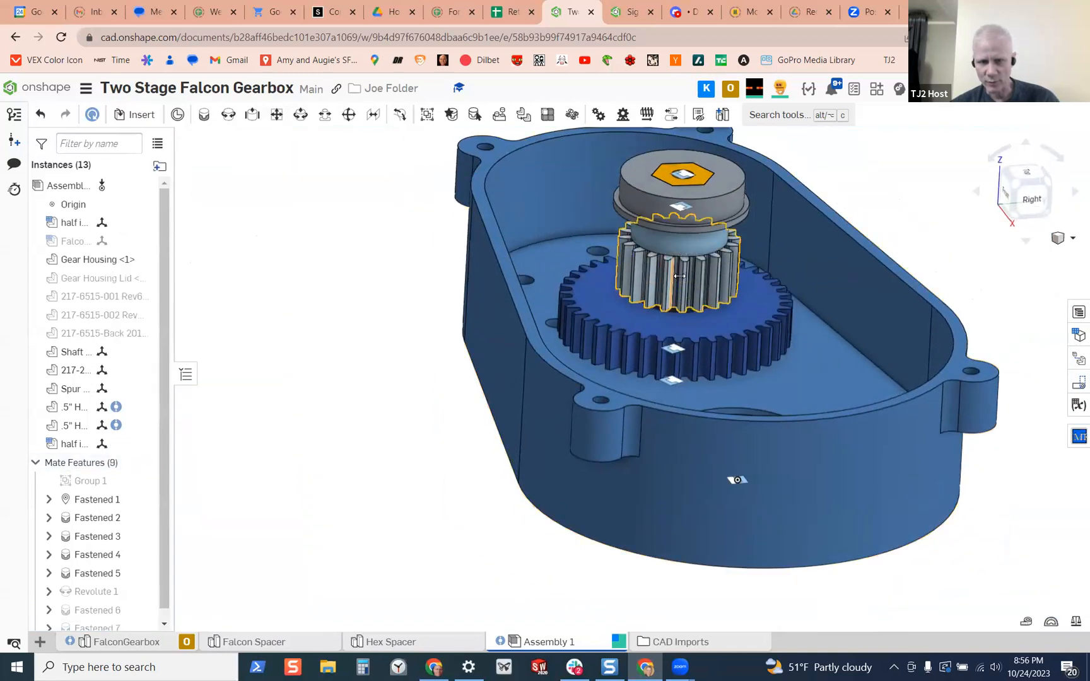
Start a section view cutting through the Shaft 2 stack, using the upper hex bearing's cylindrical geometry as the section reference
{"action": "key", "text": "shift+5"}
{"action": "left_click_drag", "start_coordinate": [752, 327], "coordinate": [669, 284]}
{"action": "right_click_drag", "start_coordinate": [656, 378], "coordinate": [688, 330]}
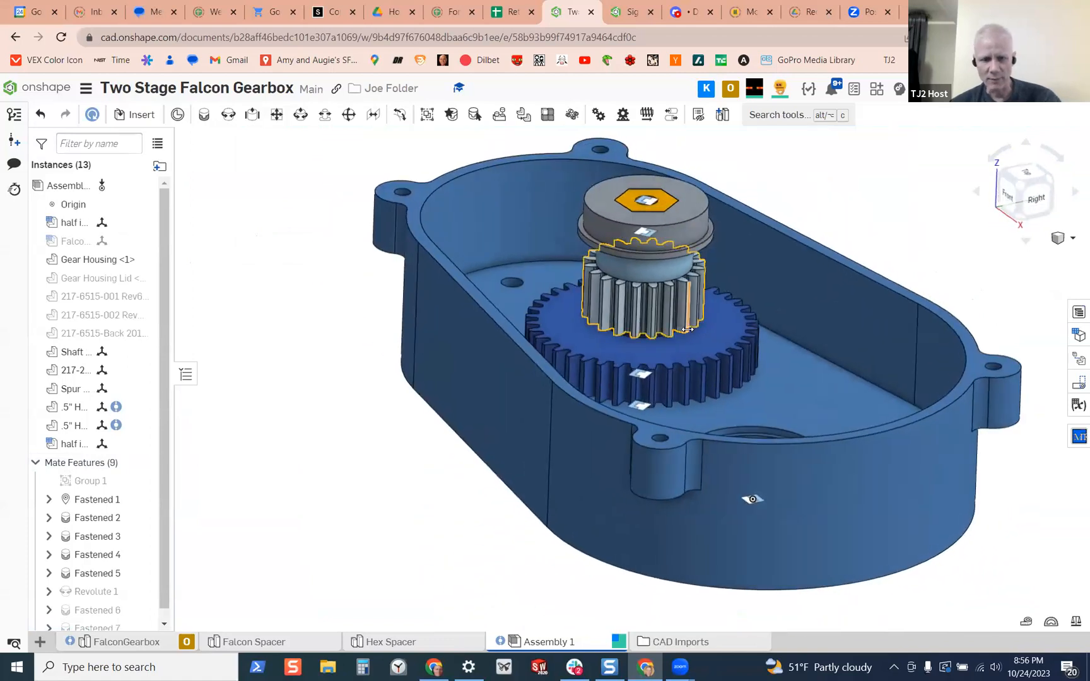
{"action": "key", "text": "shift+x"}
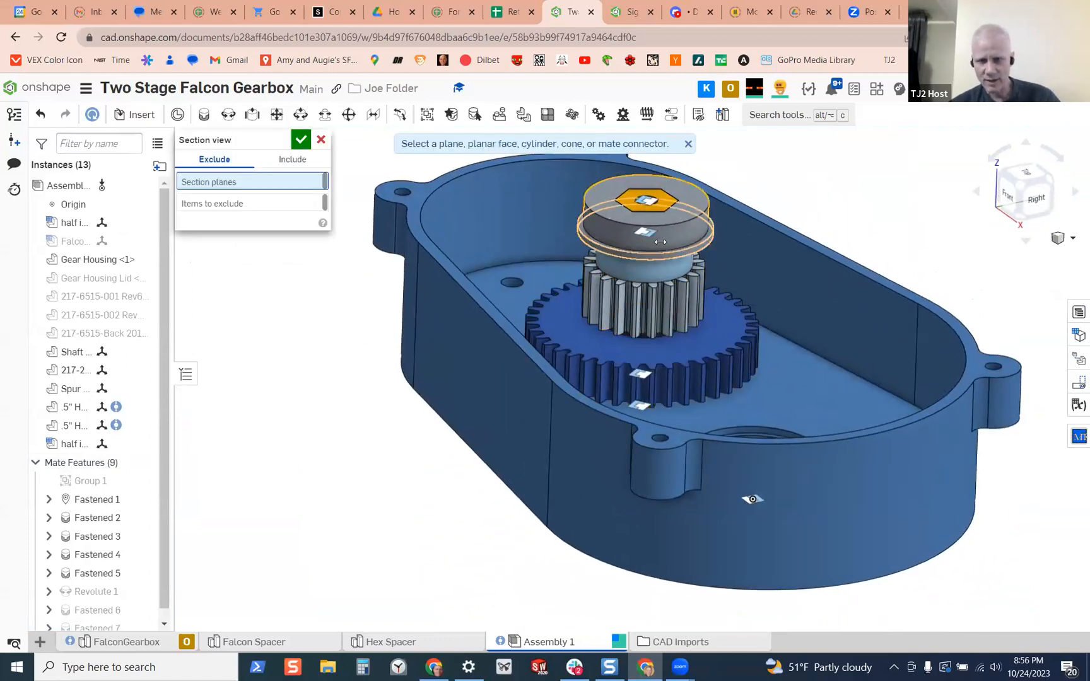
{"action": "left_click", "coordinate": [661, 246]}
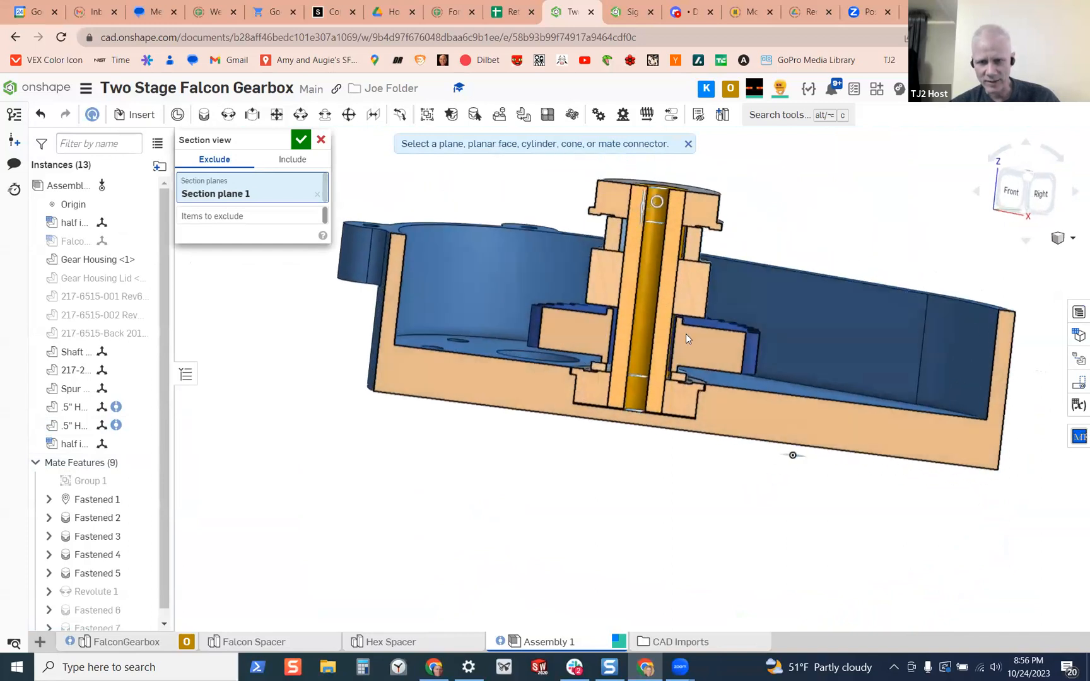
Examine how the gears, spacers and bearings stack along the sectioned shaft, and accept the section view
{"action": "scroll", "coordinate": [685, 334], "scroll_direction": "up", "scroll_amount": 10}
{"action": "right_click_drag", "start_coordinate": [653, 257], "coordinate": [639, 515]}
{"action": "scroll", "coordinate": [656, 460], "scroll_direction": "down", "scroll_amount": 8}
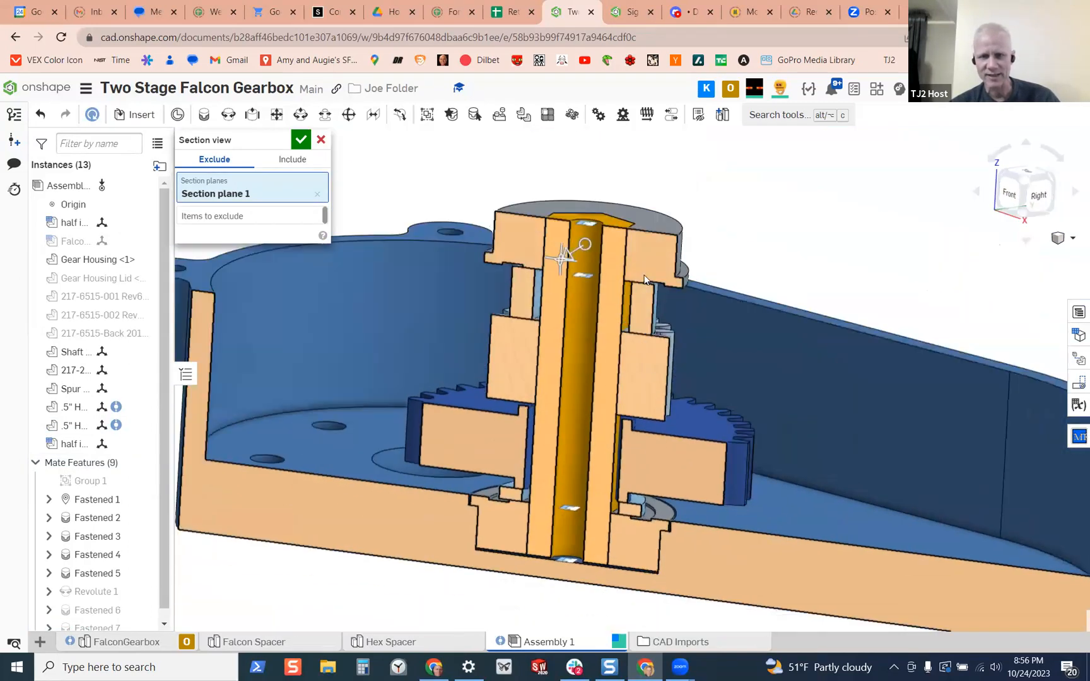
{"action": "scroll", "coordinate": [644, 281], "scroll_direction": "up", "scroll_amount": 7}
{"action": "mouse_move", "coordinate": [630, 314]}
{"action": "right_mouse_down"}
{"action": "mouse_move", "coordinate": [617, 301]}
{"action": "mouse_move", "coordinate": [628, 314]}
{"action": "right_mouse_up"}
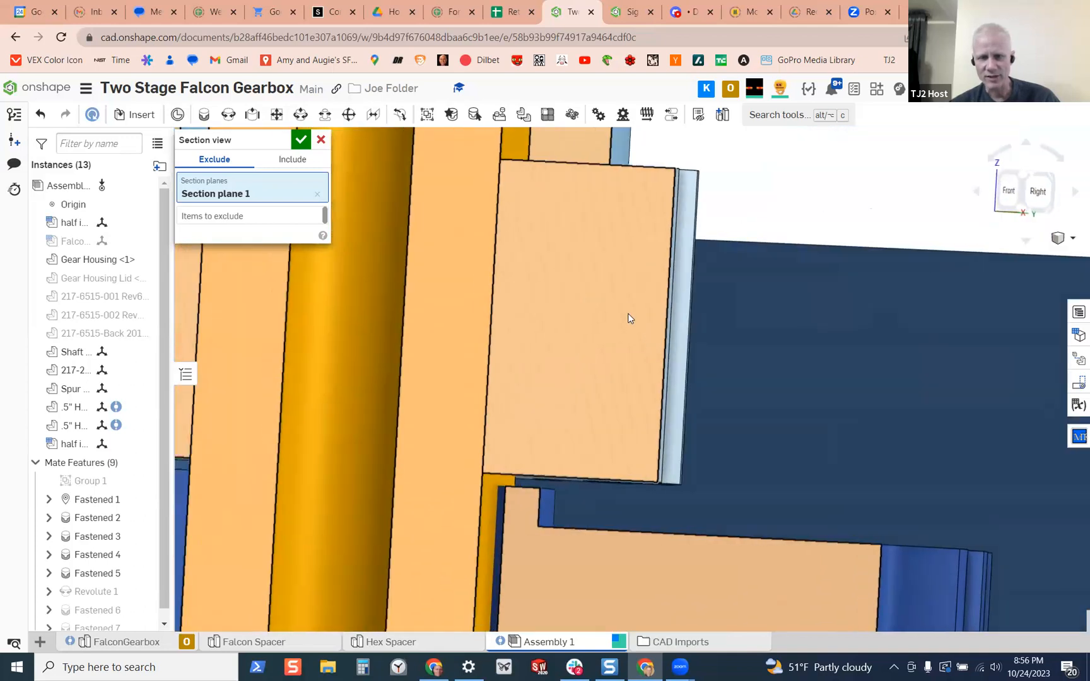
{"action": "scroll", "coordinate": [628, 314], "scroll_direction": "down", "scroll_amount": 4}
{"action": "right_click_drag", "start_coordinate": [598, 405], "coordinate": [607, 357]}
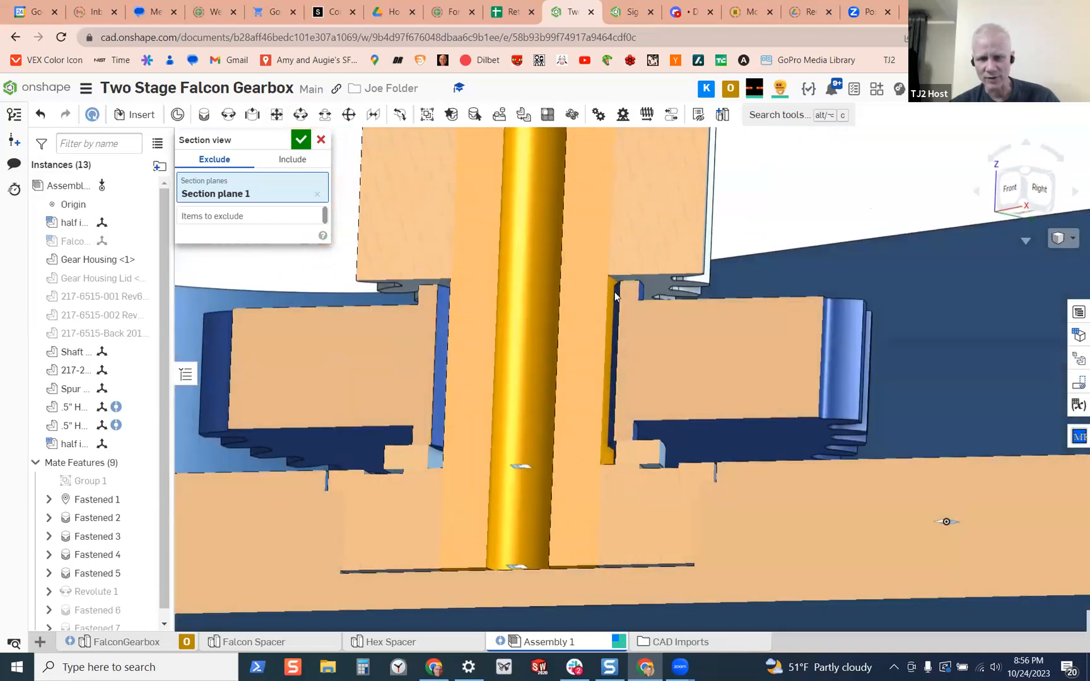
{"action": "left_click", "coordinate": [301, 141]}
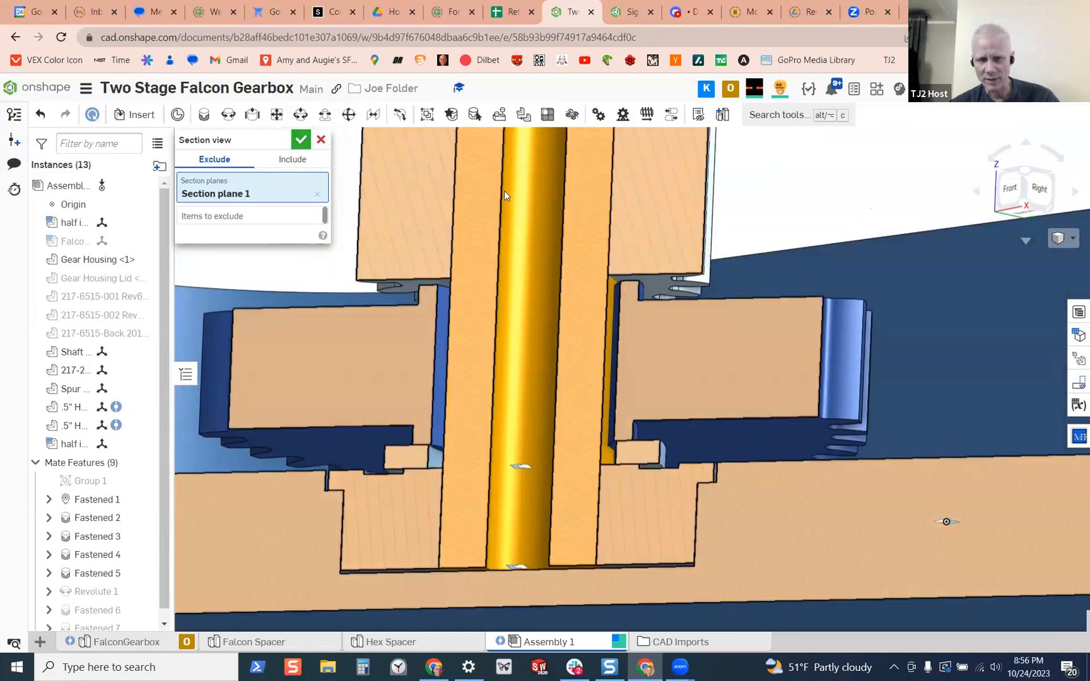
Measure the gap between the small gear's underside and the top face of the large gear's hub
{"action": "scroll", "coordinate": [644, 279], "scroll_direction": "up", "scroll_amount": 6}
{"action": "left_click", "coordinate": [645, 279]}
{"action": "right_click_drag", "start_coordinate": [644, 280], "coordinate": [625, 307]}
{"action": "scroll", "coordinate": [542, 304], "scroll_direction": "up", "scroll_amount": 5}
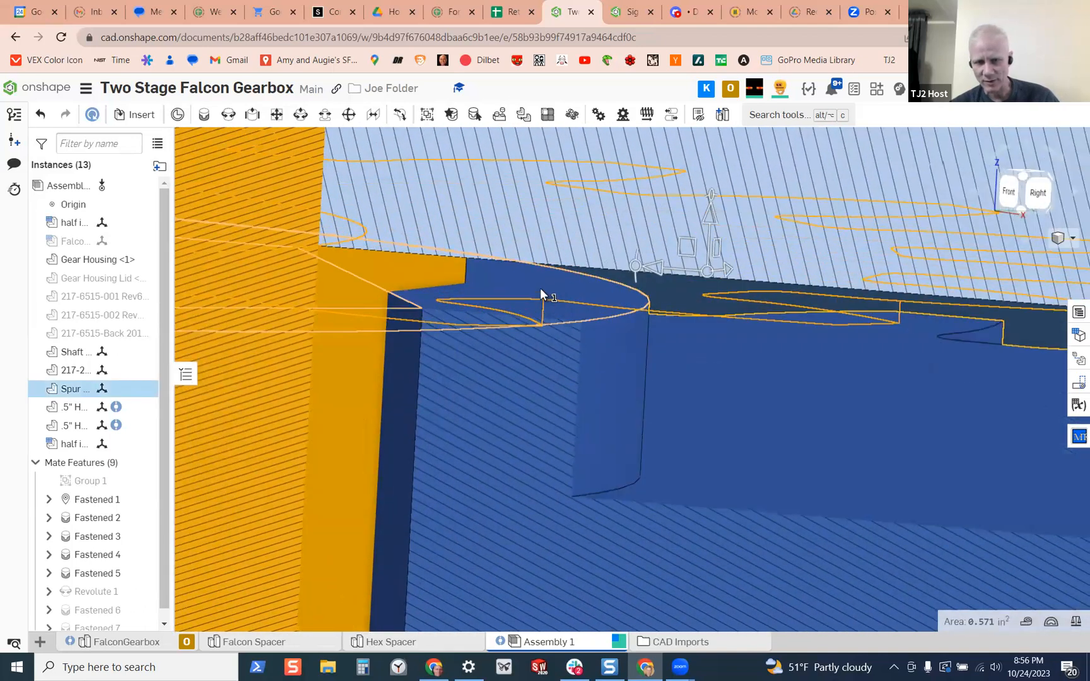
{"action": "left_click", "coordinate": [542, 294]}
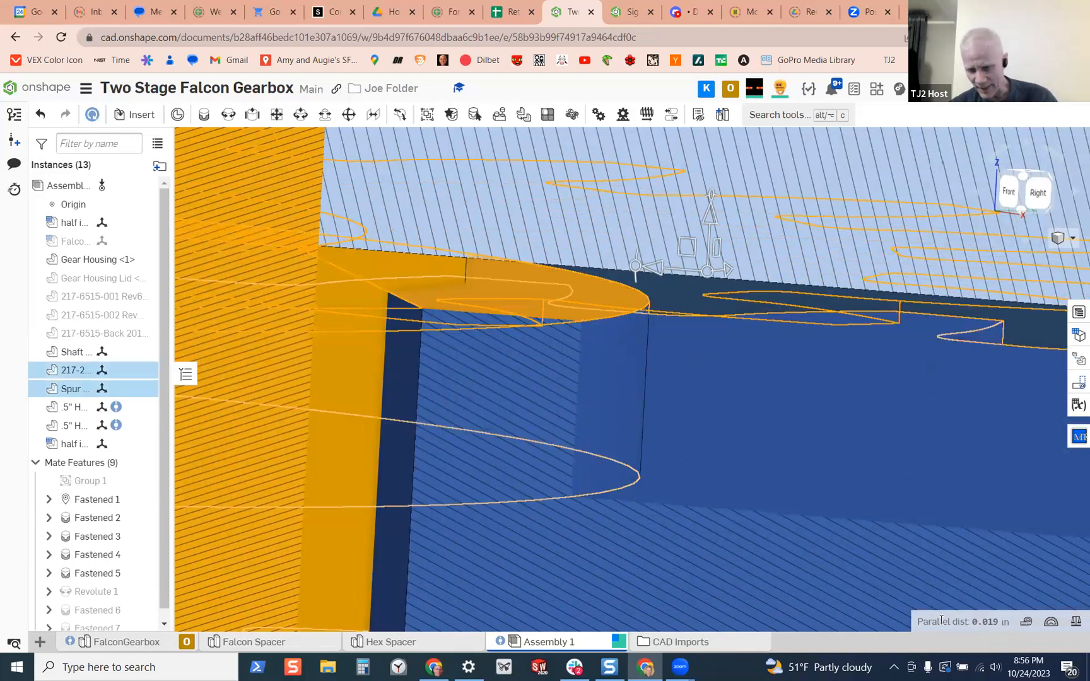
Examine the sectioned Shaft 2 stack around the gap between the two gears and the spacers
{"action": "scroll", "coordinate": [851, 444], "scroll_direction": "down", "scroll_amount": 6}
{"action": "right_click_drag", "start_coordinate": [863, 449], "coordinate": [829, 506]}
{"action": "scroll", "coordinate": [877, 514], "scroll_direction": "down", "scroll_amount": 3}
{"action": "scroll", "coordinate": [850, 479], "scroll_direction": "down", "scroll_amount": 3}
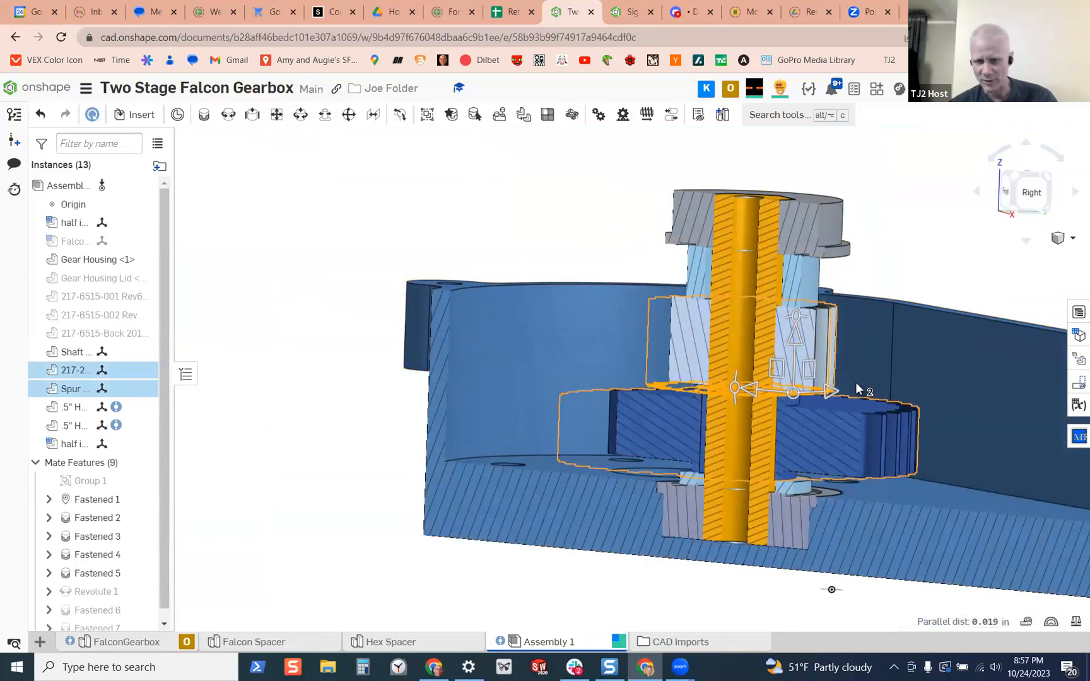
{"action": "scroll", "coordinate": [858, 388], "scroll_direction": "up", "scroll_amount": 2}
{"action": "scroll", "coordinate": [759, 424], "scroll_direction": "up", "scroll_amount": 2}
{"action": "right_click_drag", "start_coordinate": [758, 424], "coordinate": [796, 429]}
{"action": "scroll", "coordinate": [749, 331], "scroll_direction": "down", "scroll_amount": 2}
{"action": "scroll", "coordinate": [705, 315], "scroll_direction": "down", "scroll_amount": 3}
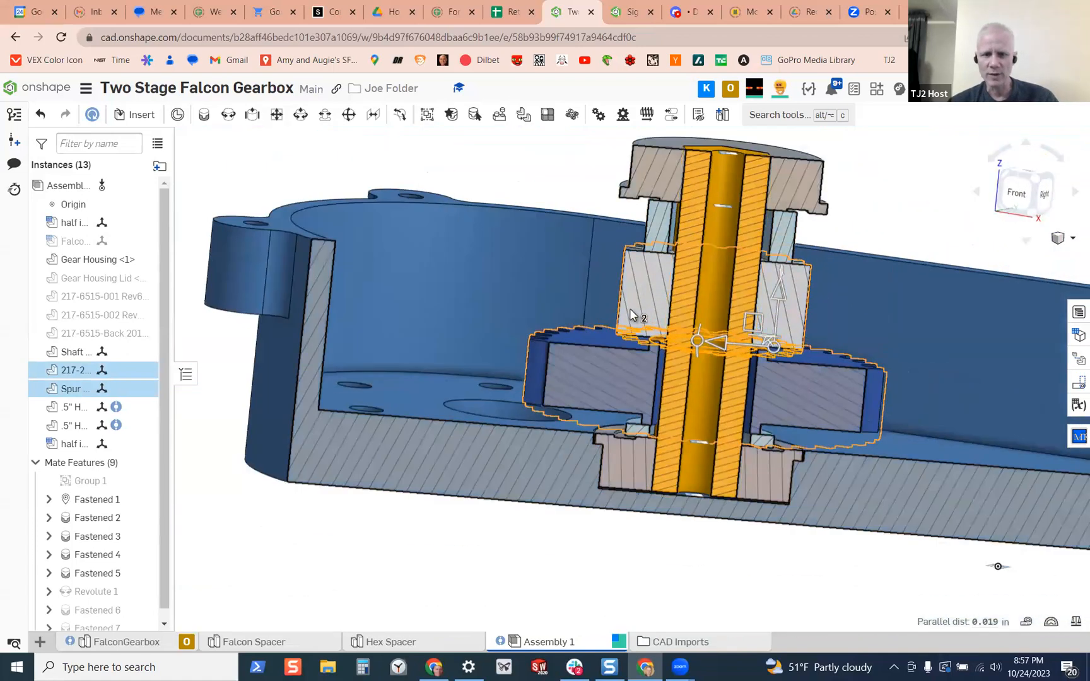
Open the FalconGearbox part studio and show all of its hidden parts
{"action": "left_click", "coordinate": [126, 642]}
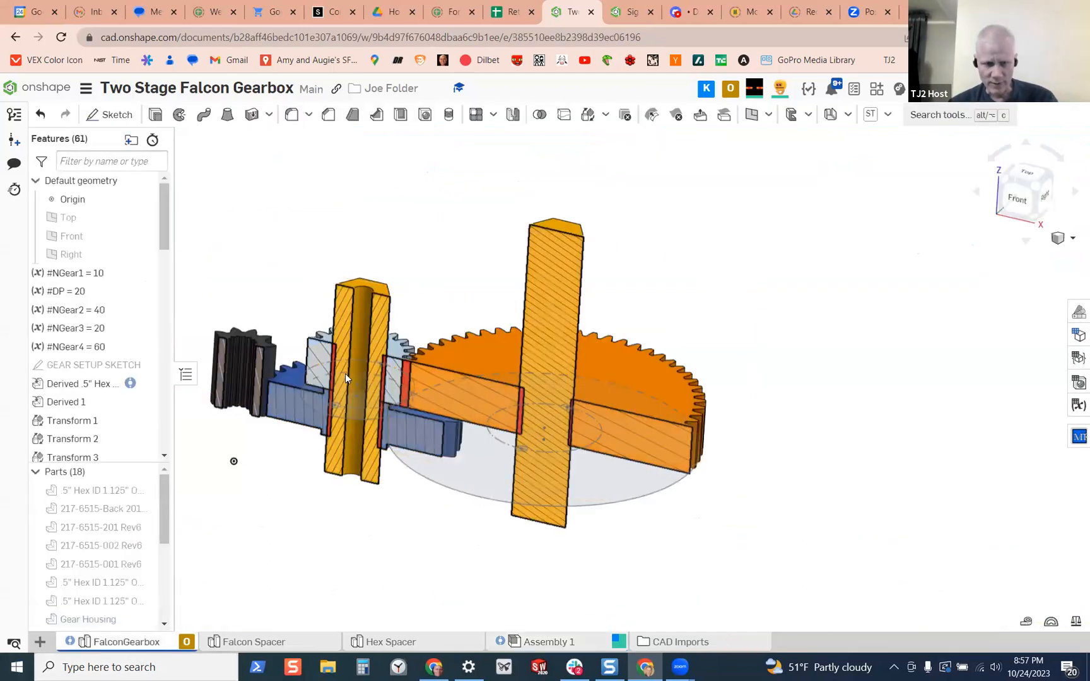
{"action": "scroll", "coordinate": [262, 384], "scroll_direction": "down", "scroll_amount": 2}
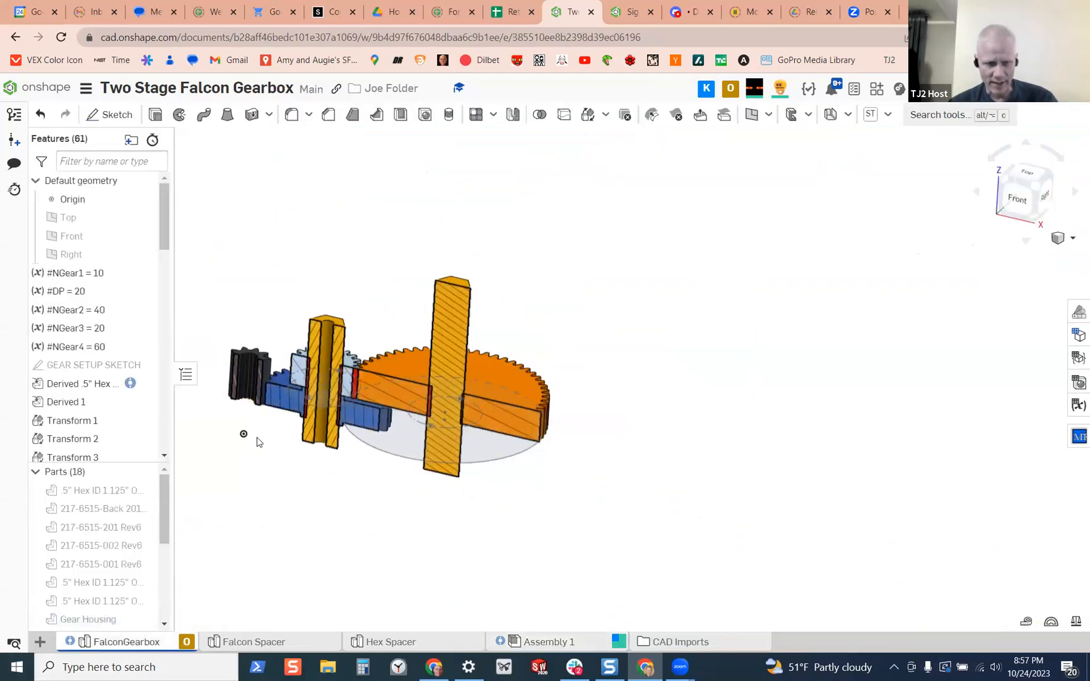
{"action": "right_click", "coordinate": [126, 491]}
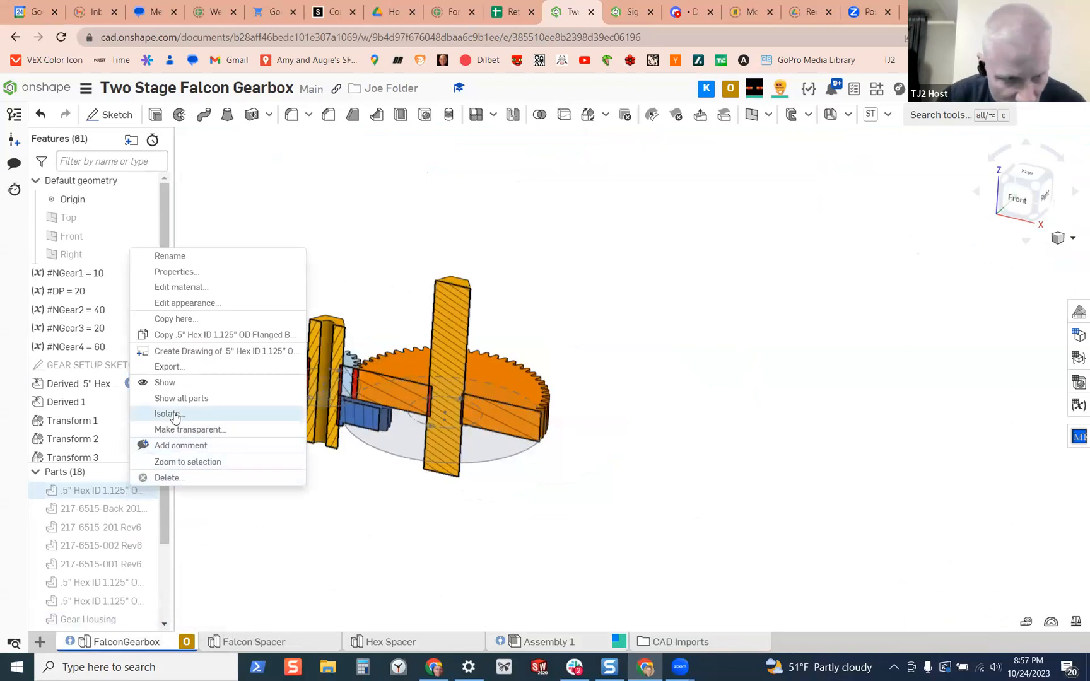
{"action": "left_click", "coordinate": [187, 398]}
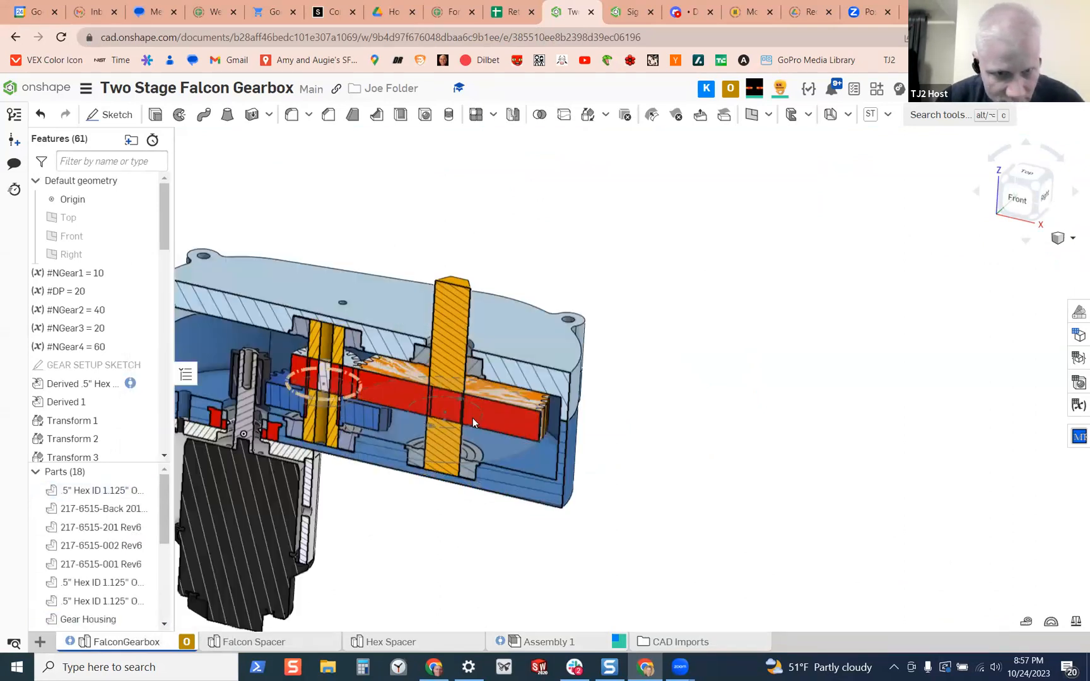
Examine the sectioned gearbox in the part studio, checking how the motor pinion, gears, shafts and bearings line up inside the housing
{"action": "scroll", "coordinate": [355, 375], "scroll_direction": "up", "scroll_amount": 5}
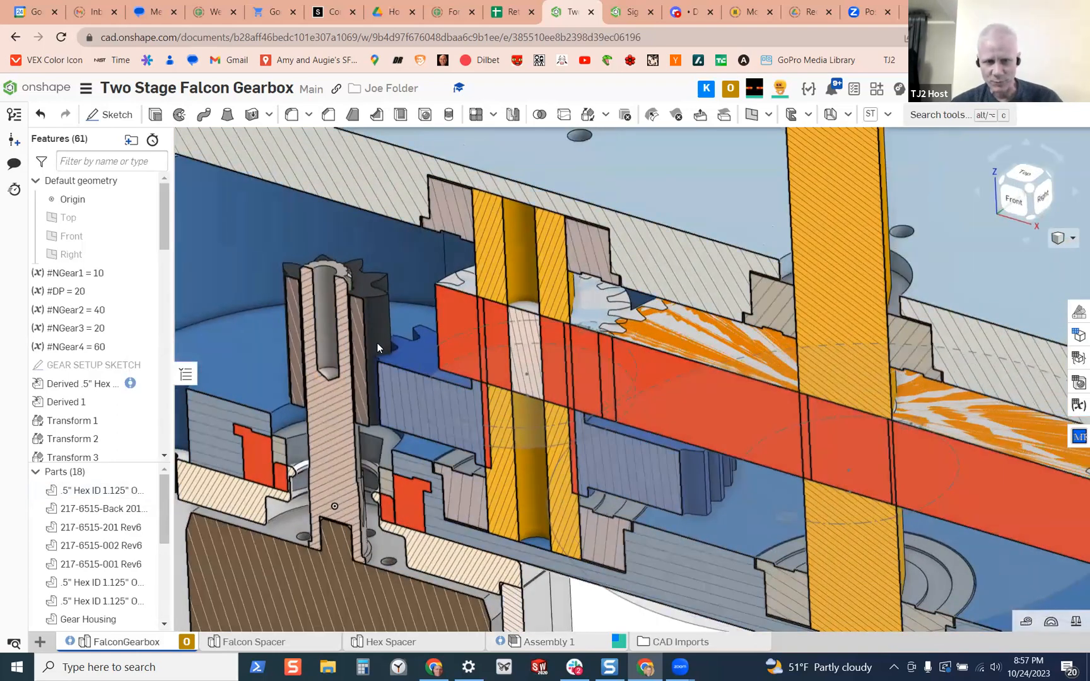
{"action": "right_click_drag", "start_coordinate": [347, 361], "coordinate": [349, 292]}
{"action": "scroll", "coordinate": [351, 296], "scroll_direction": "up", "scroll_amount": 8}
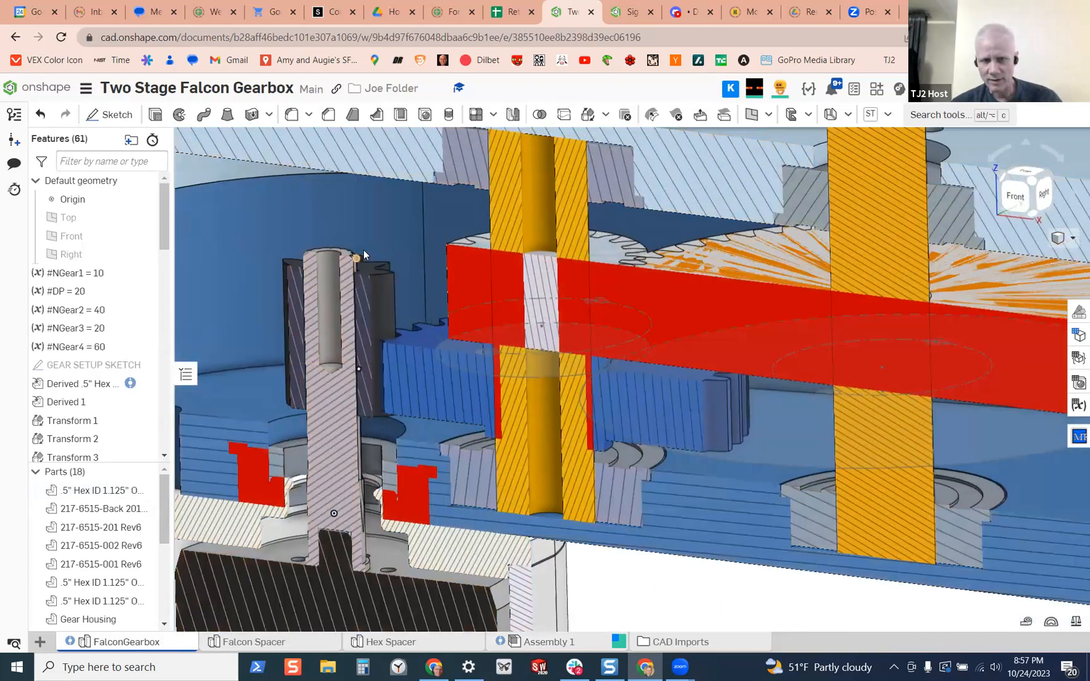
{"action": "scroll", "coordinate": [355, 319], "scroll_direction": "down", "scroll_amount": 10}
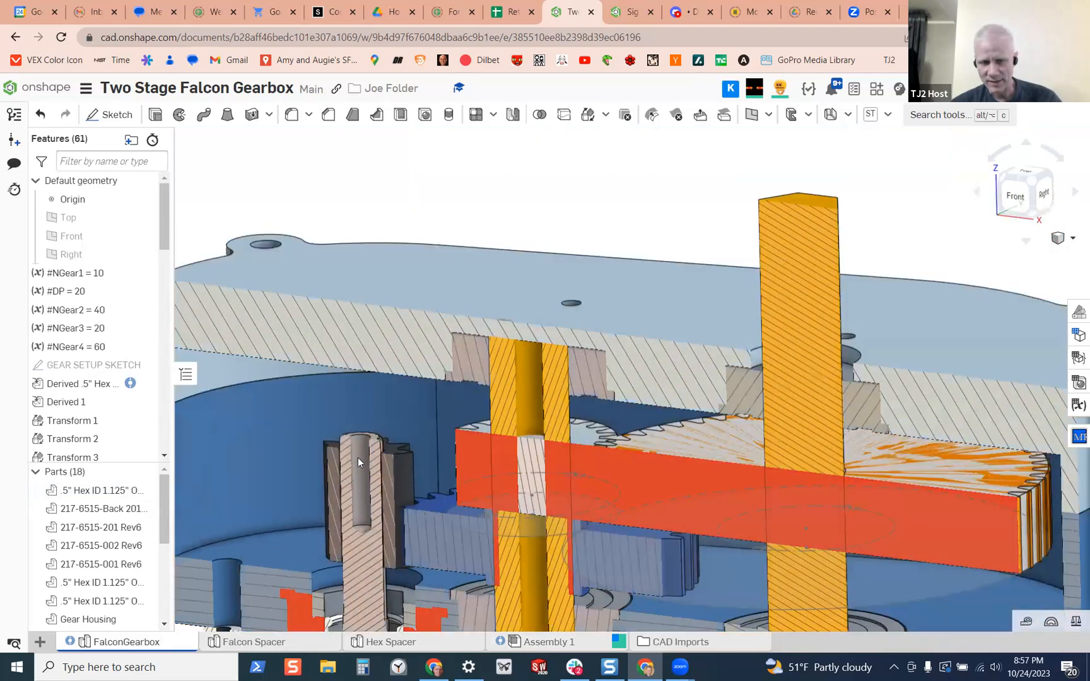
{"action": "right_click_drag", "start_coordinate": [357, 457], "coordinate": [380, 408]}
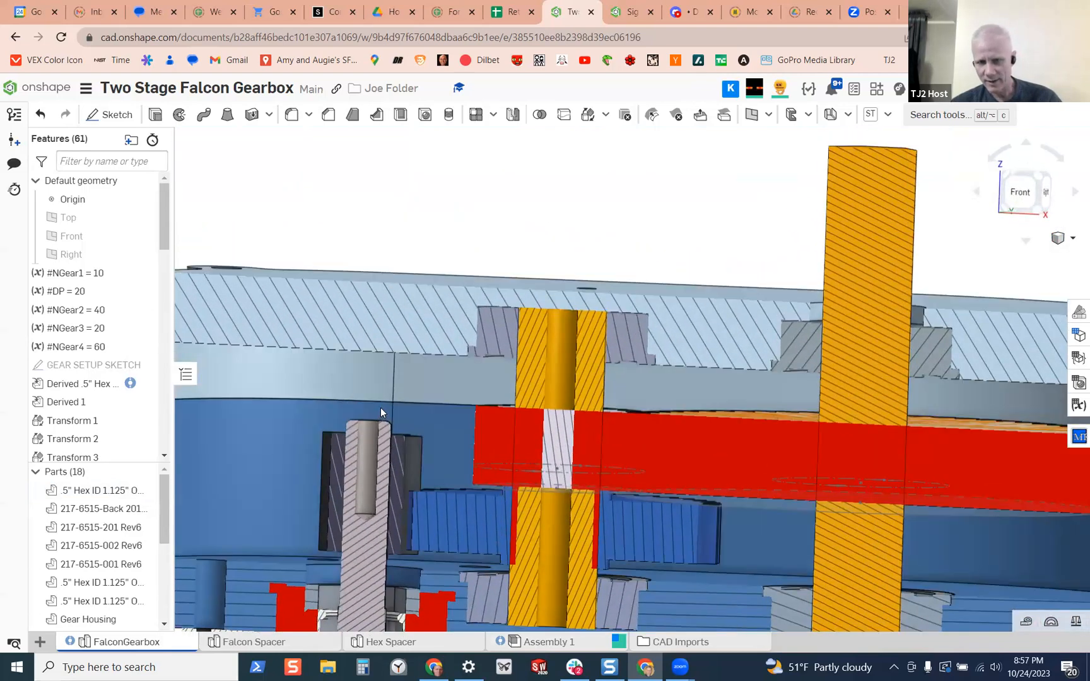
{"action": "scroll", "coordinate": [584, 485], "scroll_direction": "down", "scroll_amount": 10}
{"action": "scroll", "coordinate": [593, 512], "scroll_direction": "up", "scroll_amount": 5}
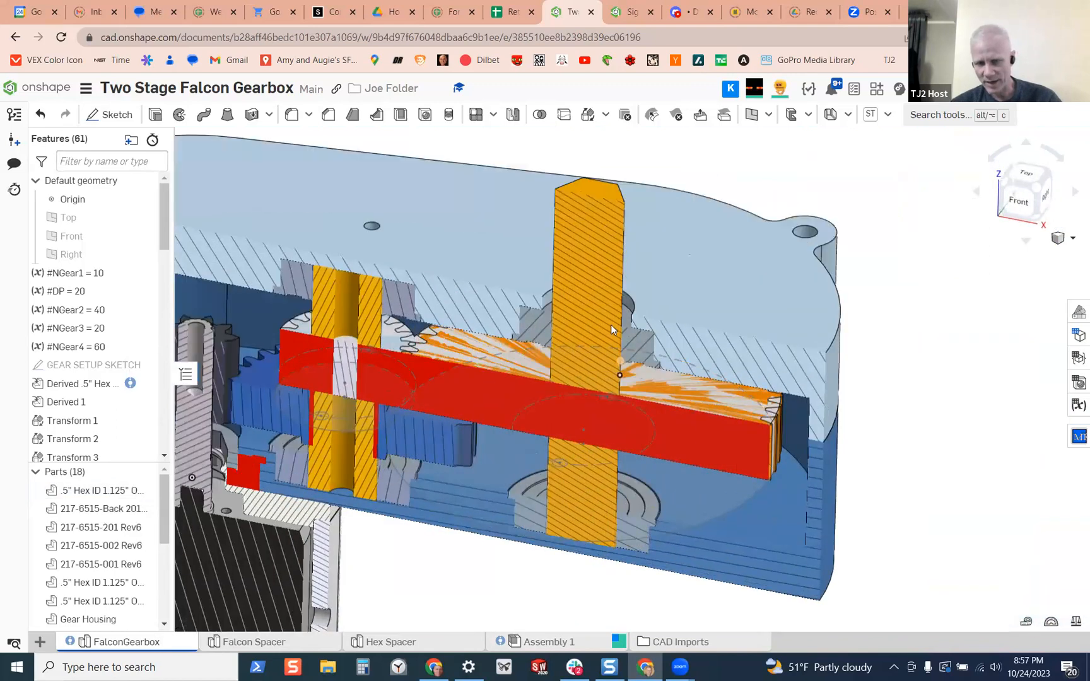
{"action": "right_click_drag", "start_coordinate": [601, 369], "coordinate": [530, 323]}
{"action": "scroll", "coordinate": [562, 377], "scroll_direction": "down", "scroll_amount": 5}
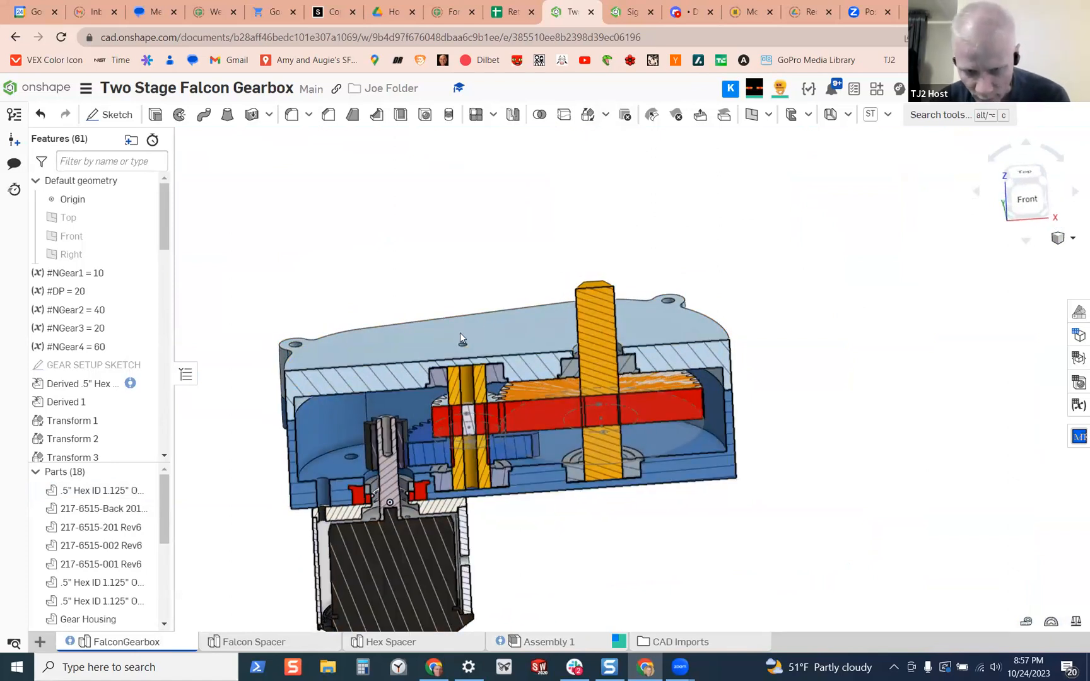
Return to Assembly 1 and turn off the section view to see the whole Gear Housing and Shaft 2 stack
{"action": "left_click", "coordinate": [549, 642]}
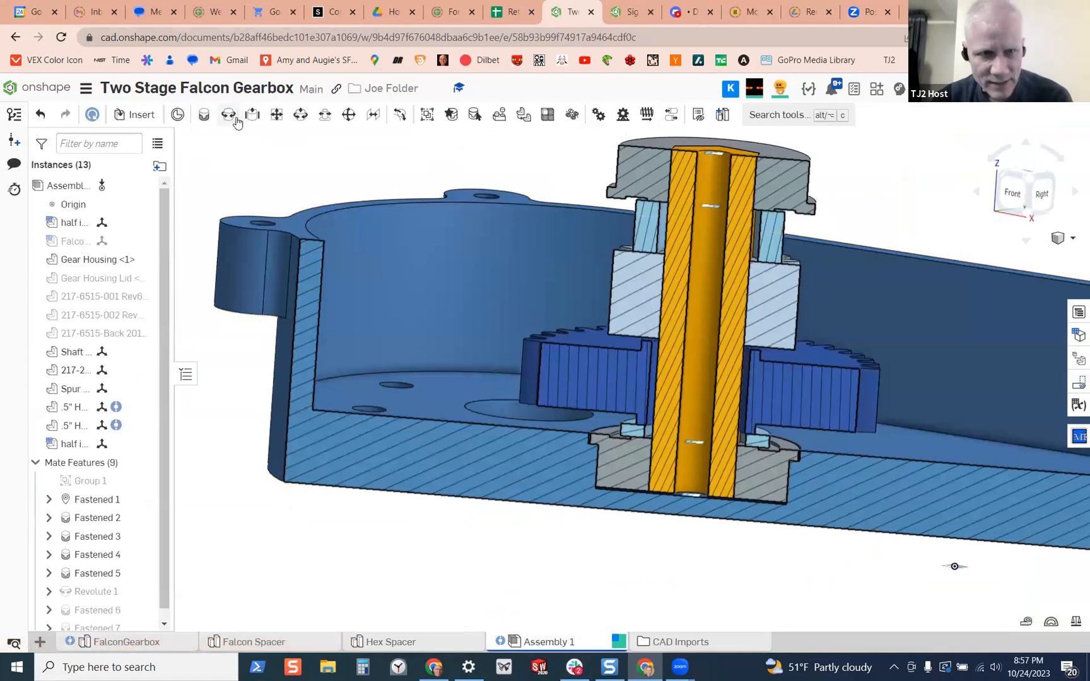
{"action": "right_click_drag", "start_coordinate": [524, 435], "coordinate": [701, 363]}
{"action": "scroll", "coordinate": [489, 361], "scroll_direction": "down", "scroll_amount": 5}
{"action": "key", "text": "shift+x"}
{"action": "scroll", "coordinate": [689, 382], "scroll_direction": "up", "scroll_amount": 4}
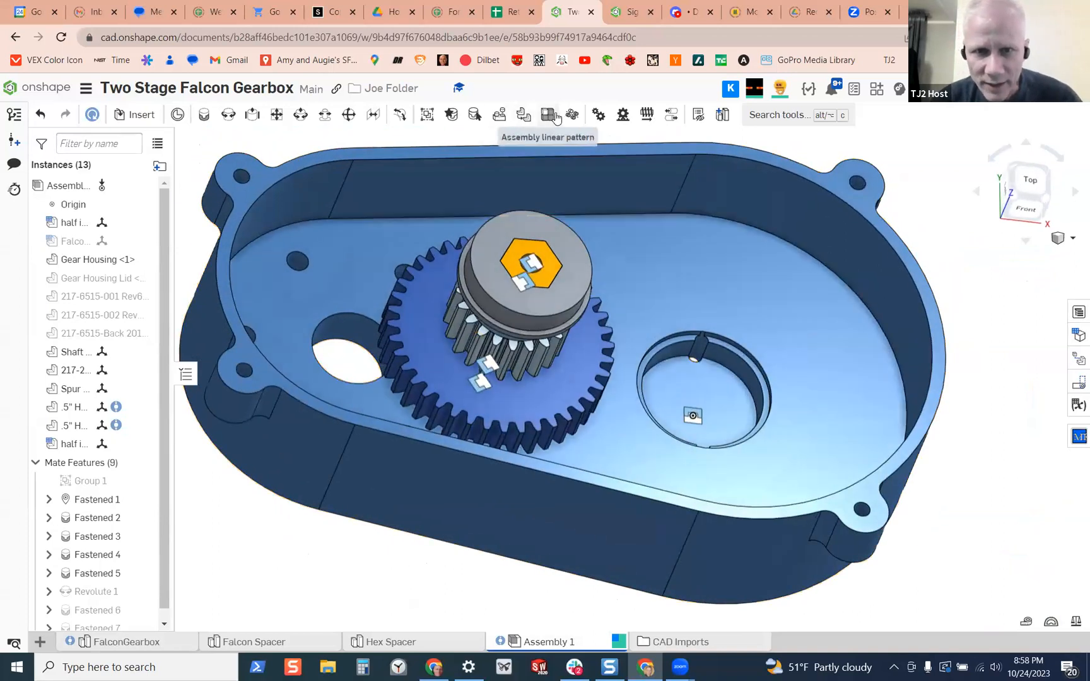
{"action": "left_click", "coordinate": [599, 115]}
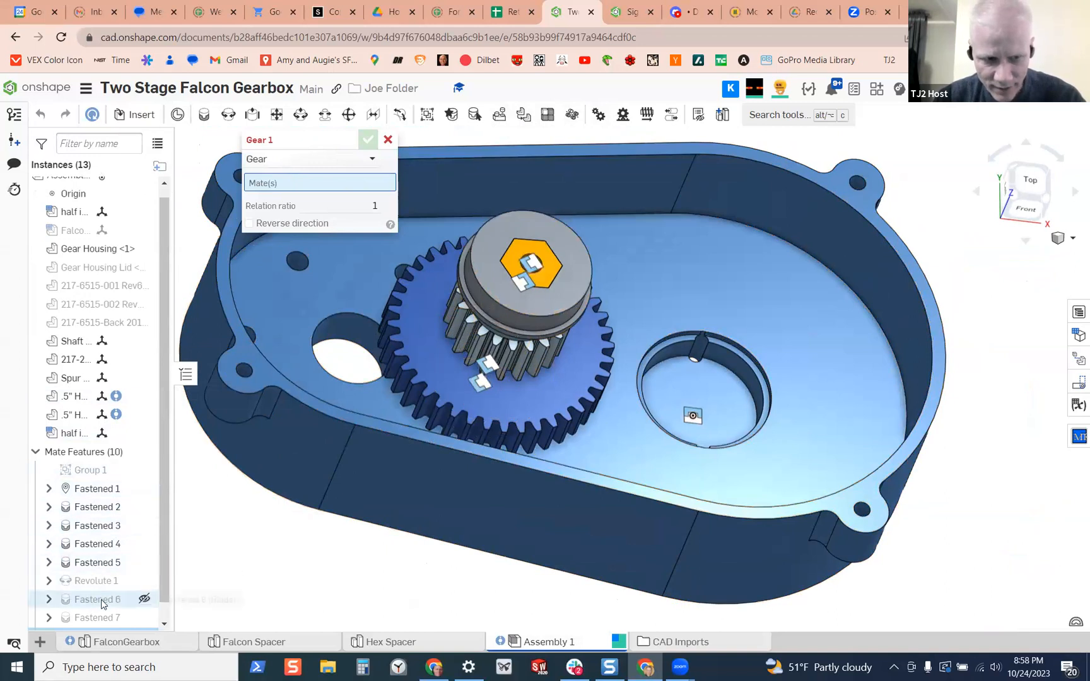
{"action": "scroll", "coordinate": [104, 603], "scroll_direction": "down", "scroll_amount": 1}
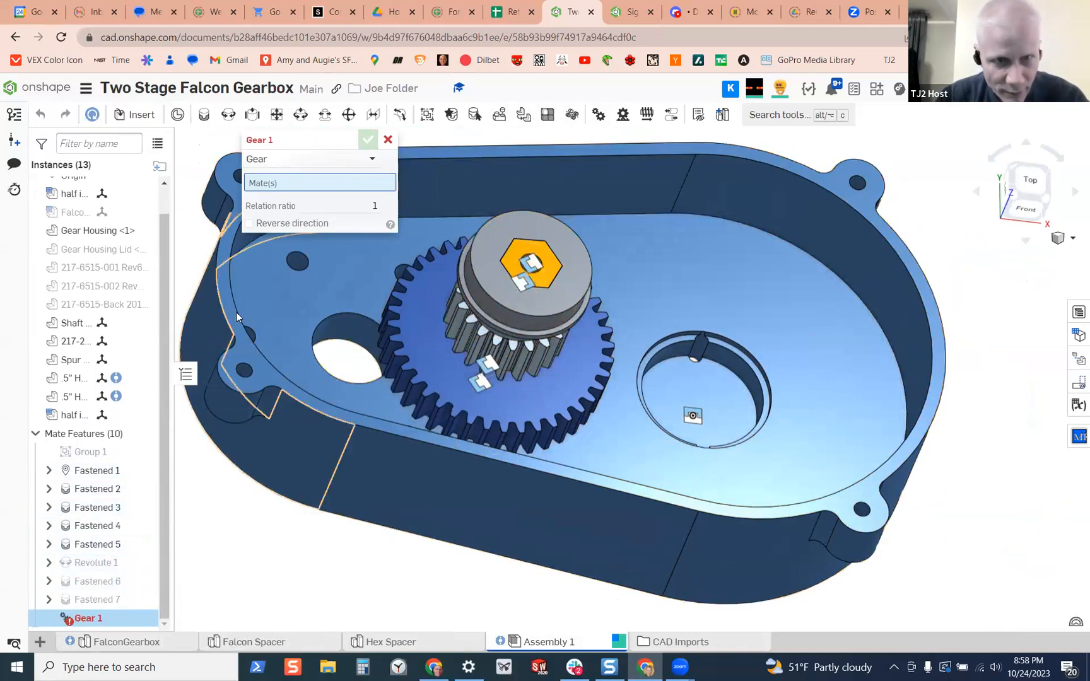
{"action": "left_click", "coordinate": [387, 139]}
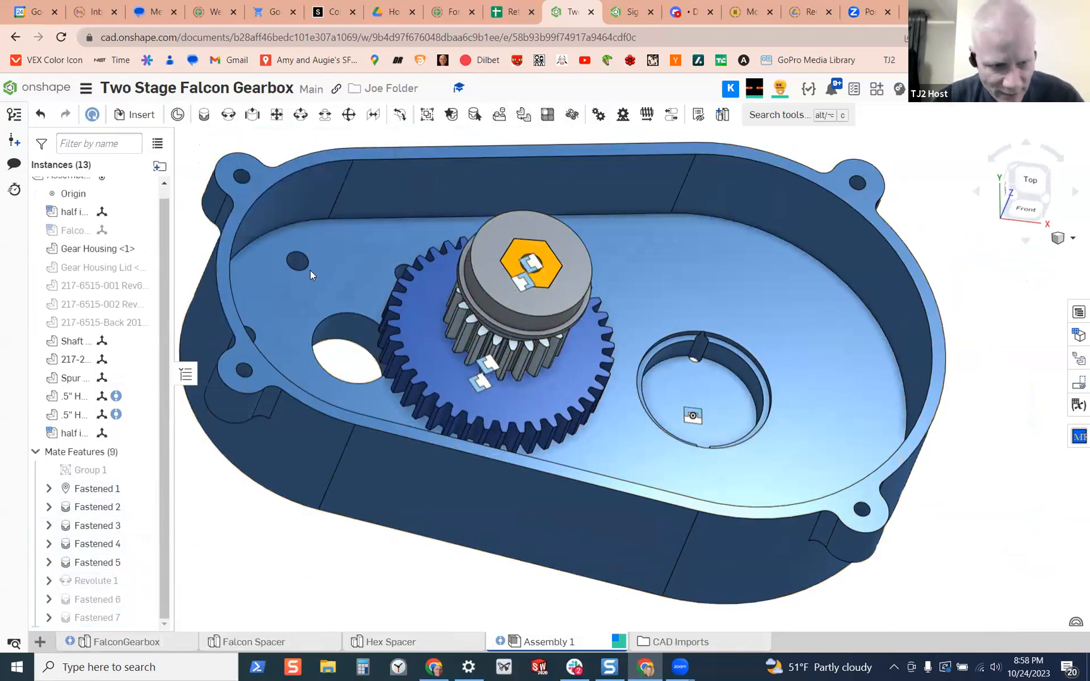
Rename the Revolute 1 mate as SHAFT2 REV and widen the instance list so the names are readable
{"action": "left_click", "coordinate": [89, 584]}
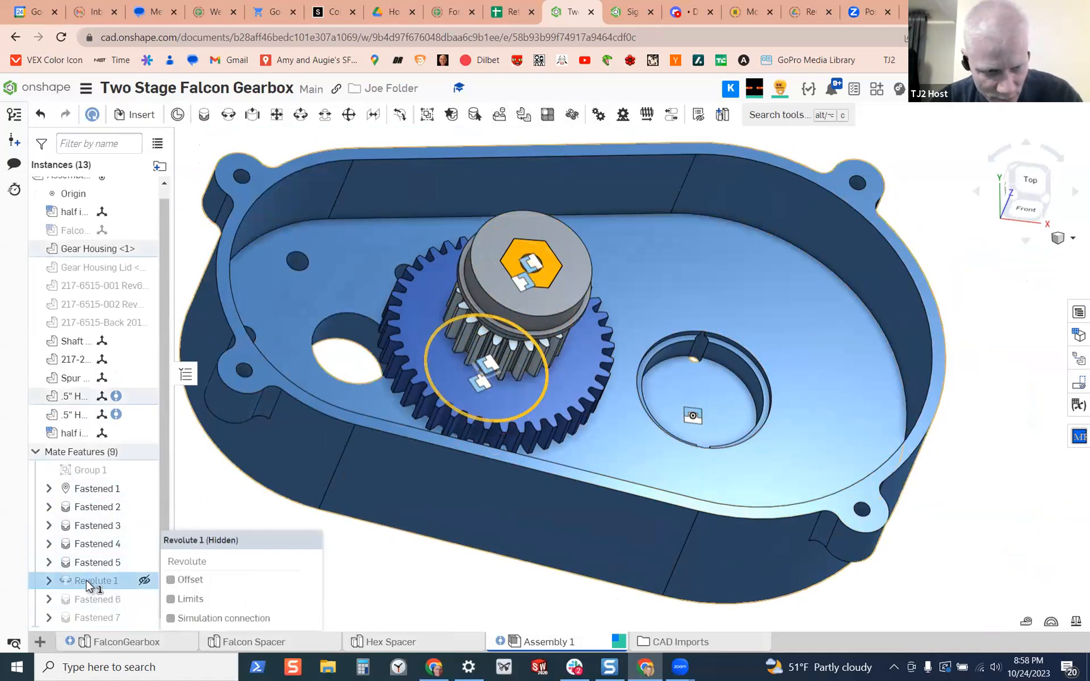
{"action": "right_click", "coordinate": [89, 584]}
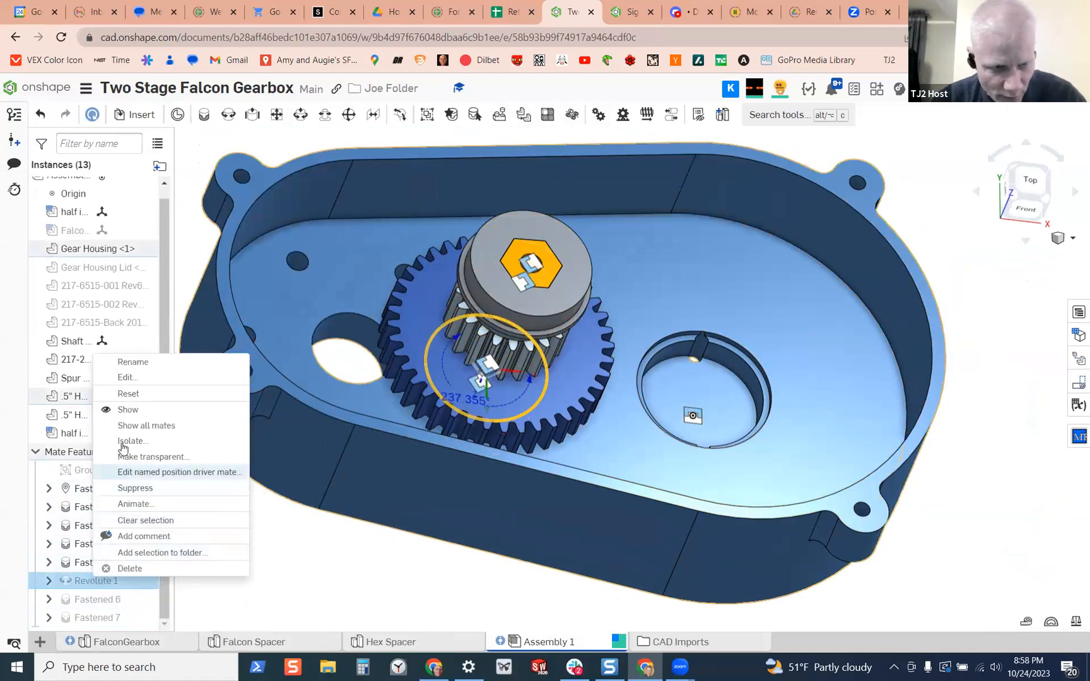
{"action": "left_click", "coordinate": [133, 362]}
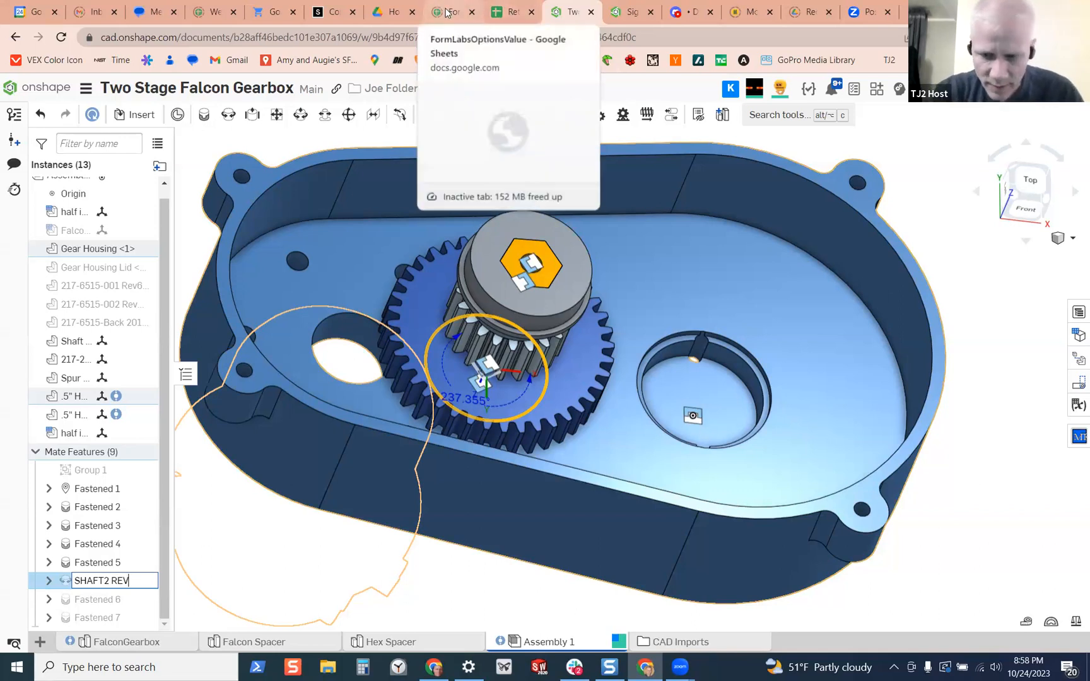
{"action": "key", "text": "Return"}
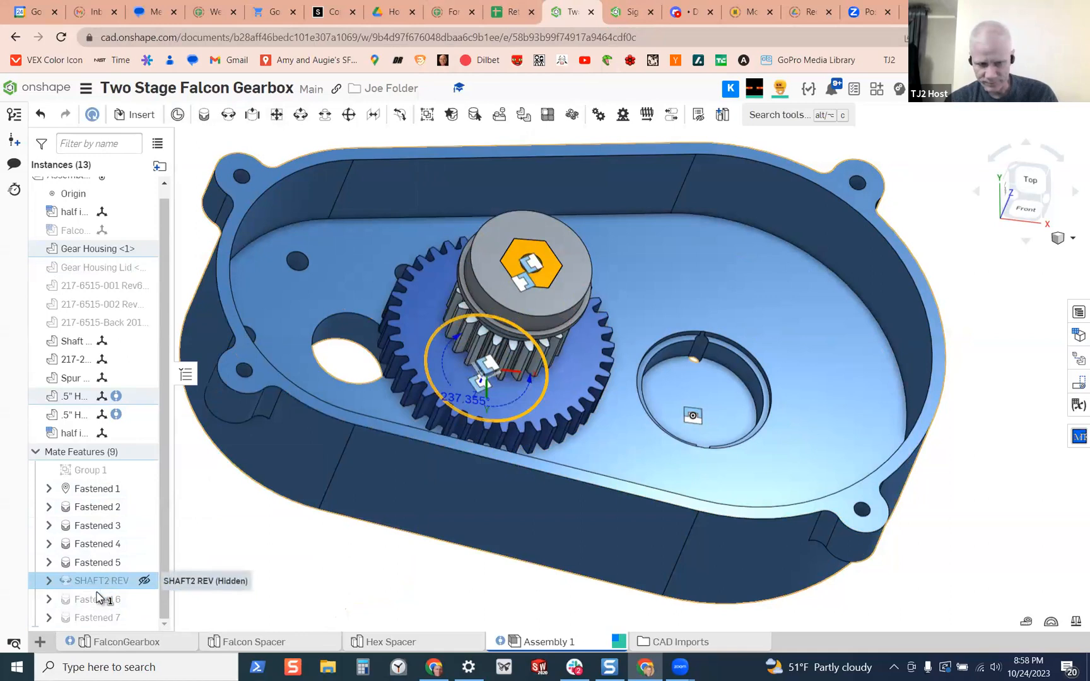
{"action": "left_click_drag", "start_coordinate": [174, 554], "coordinate": [209, 554]}
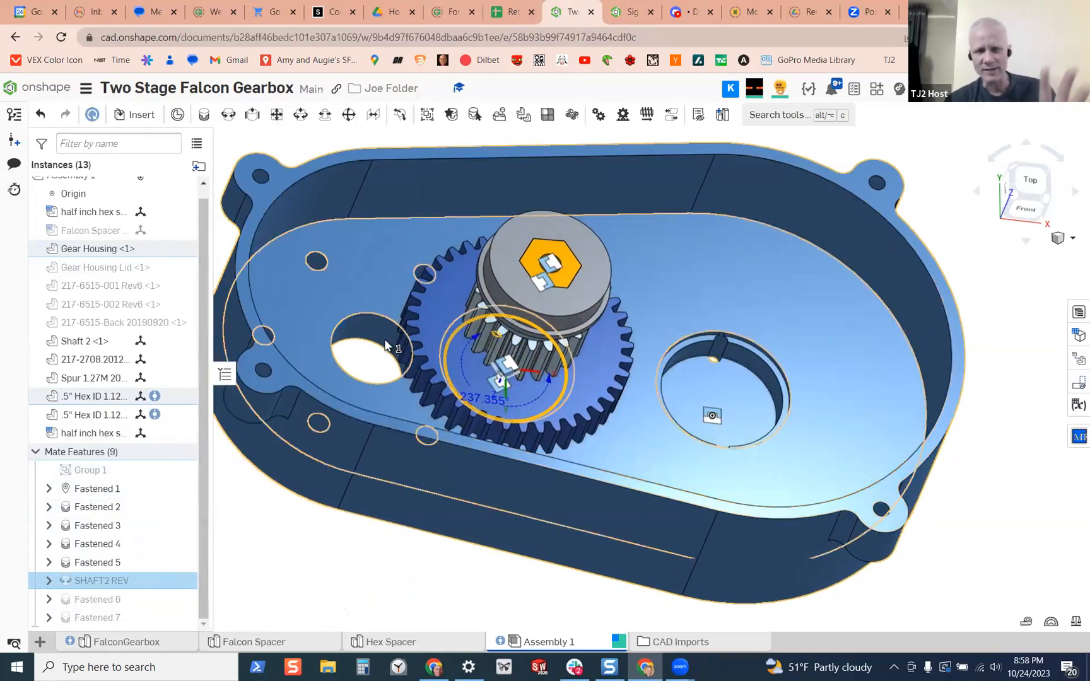
Rotate the large Shaft 2 gear about its revolute mate to test the stack's motion
{"action": "right_click_drag", "start_coordinate": [398, 326], "coordinate": [560, 369]}
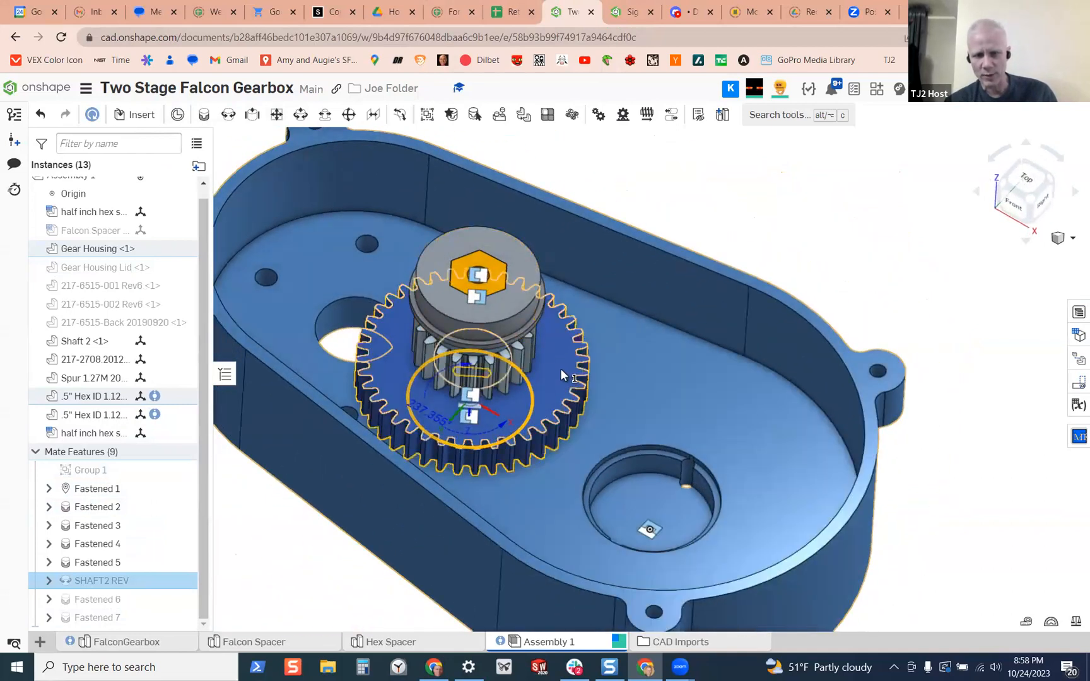
{"action": "left_click_drag", "start_coordinate": [547, 401], "coordinate": [554, 345]}
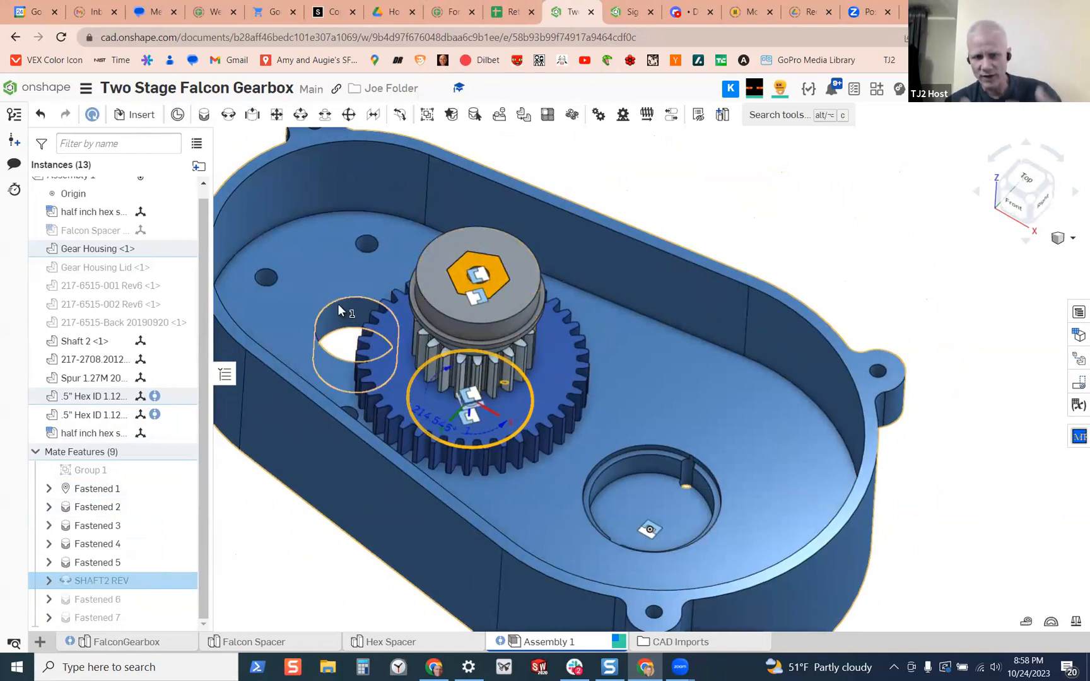